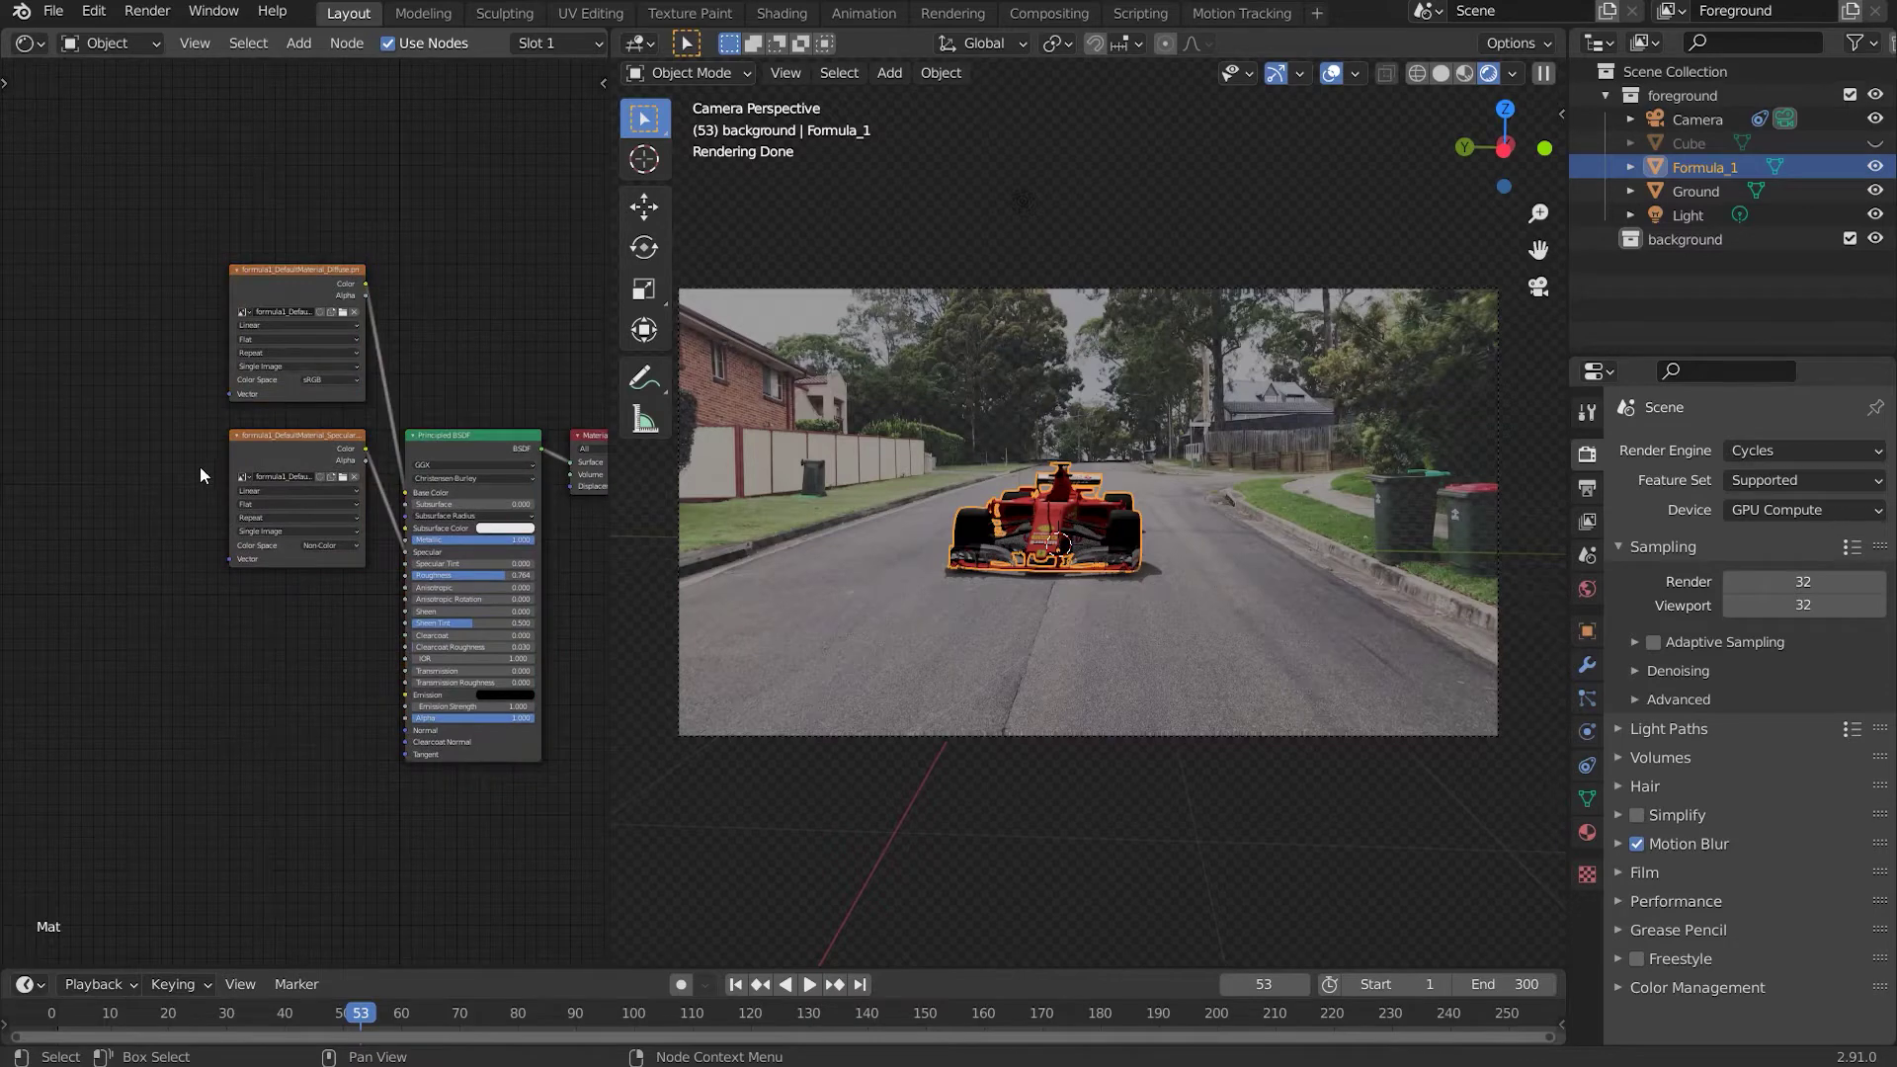
Delete the diffuse and specular image texture nodes from the Formula_1 car's material
middle_drag(199, 476, 134, 448)
drag(210, 546, 166, 150)
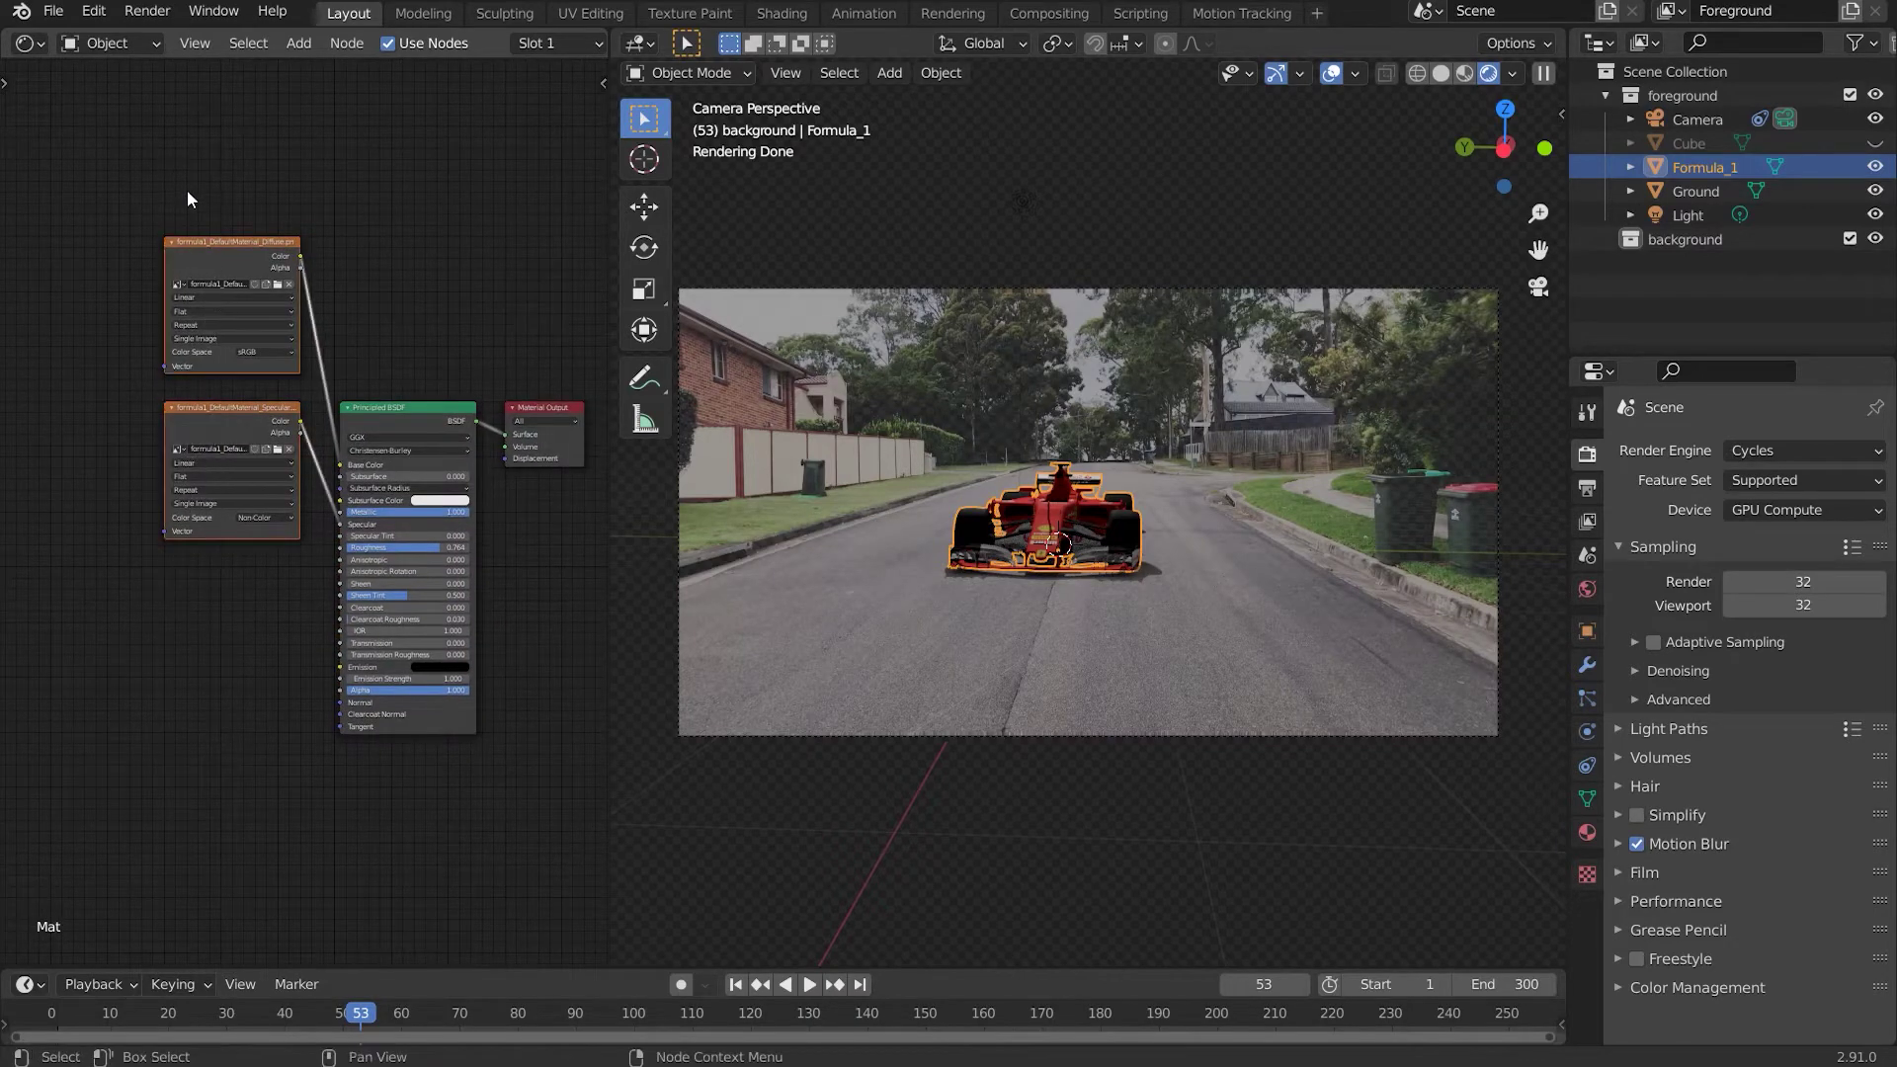
key(x)
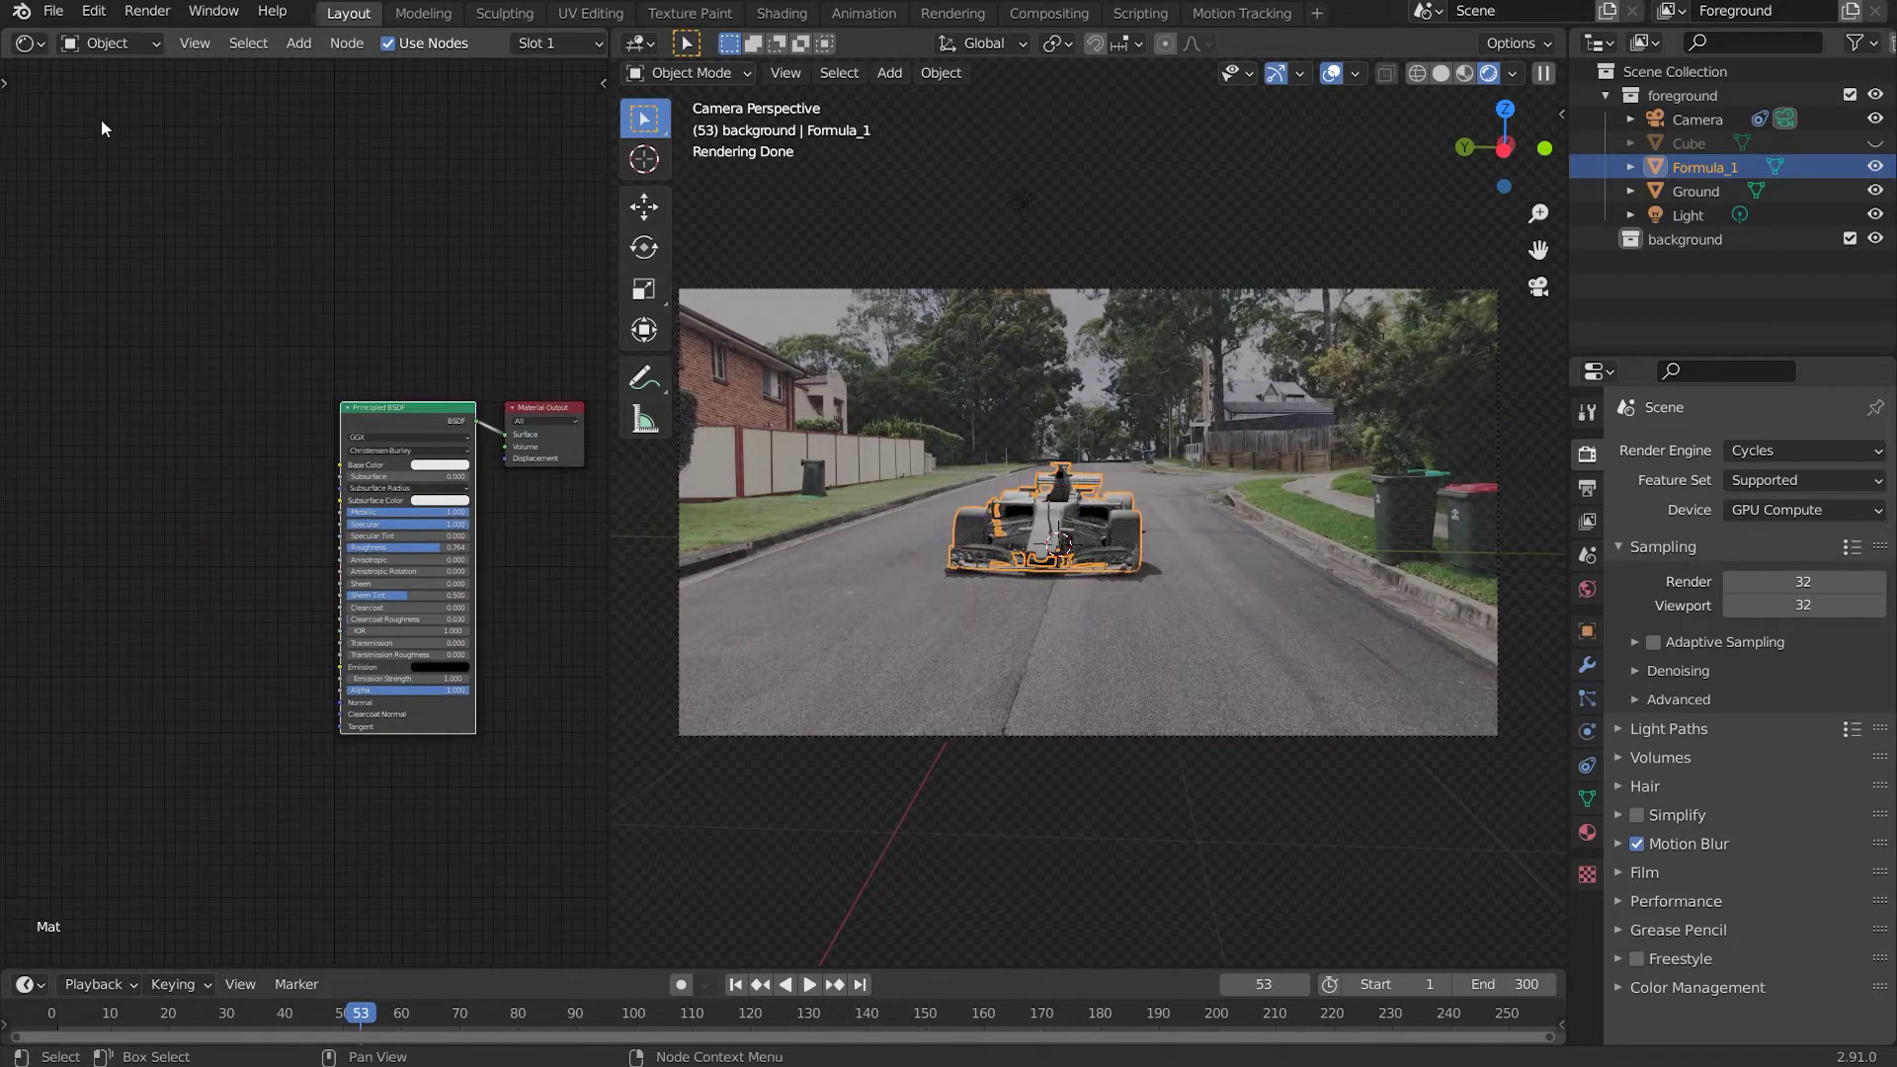
Search the add-on preferences for "node" to check whether Node Wrangler is enabled, and close the preferences
click(53, 11)
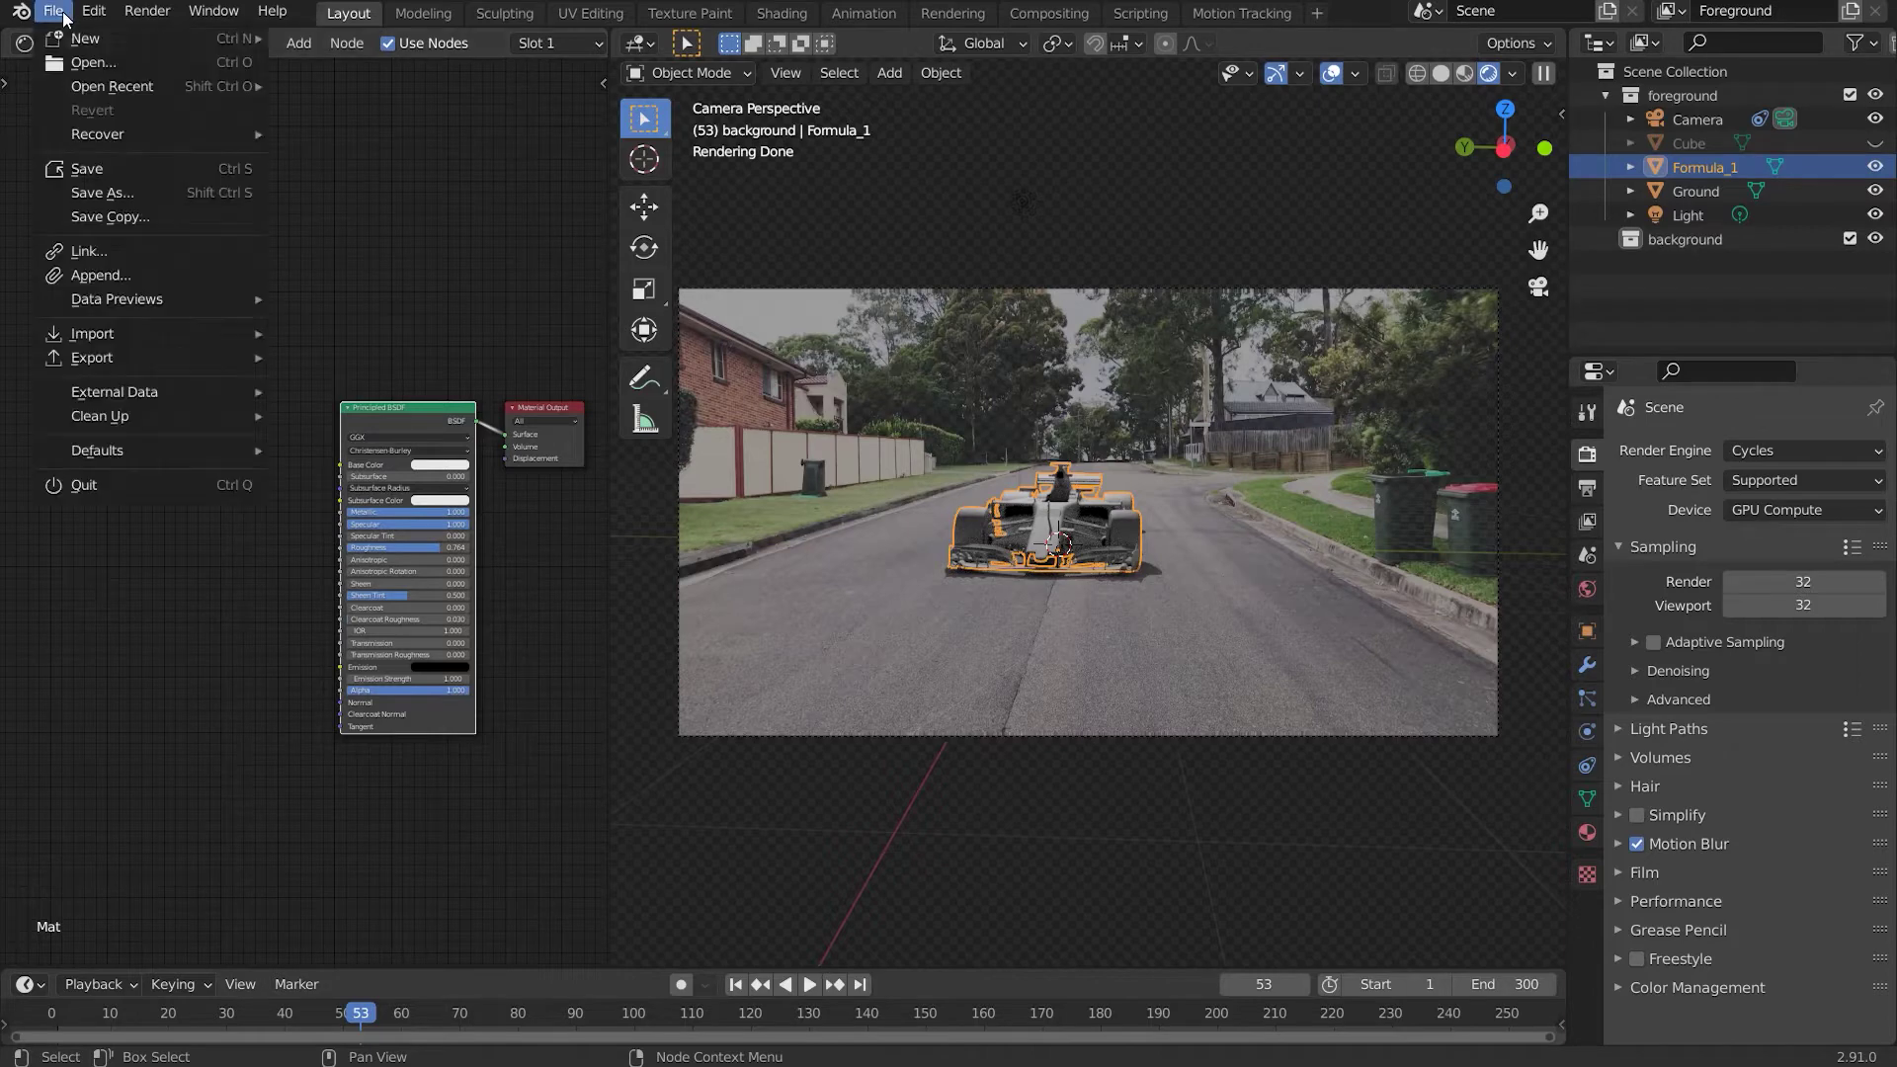
mouse_move(200, 12)
mouse_move(93, 11)
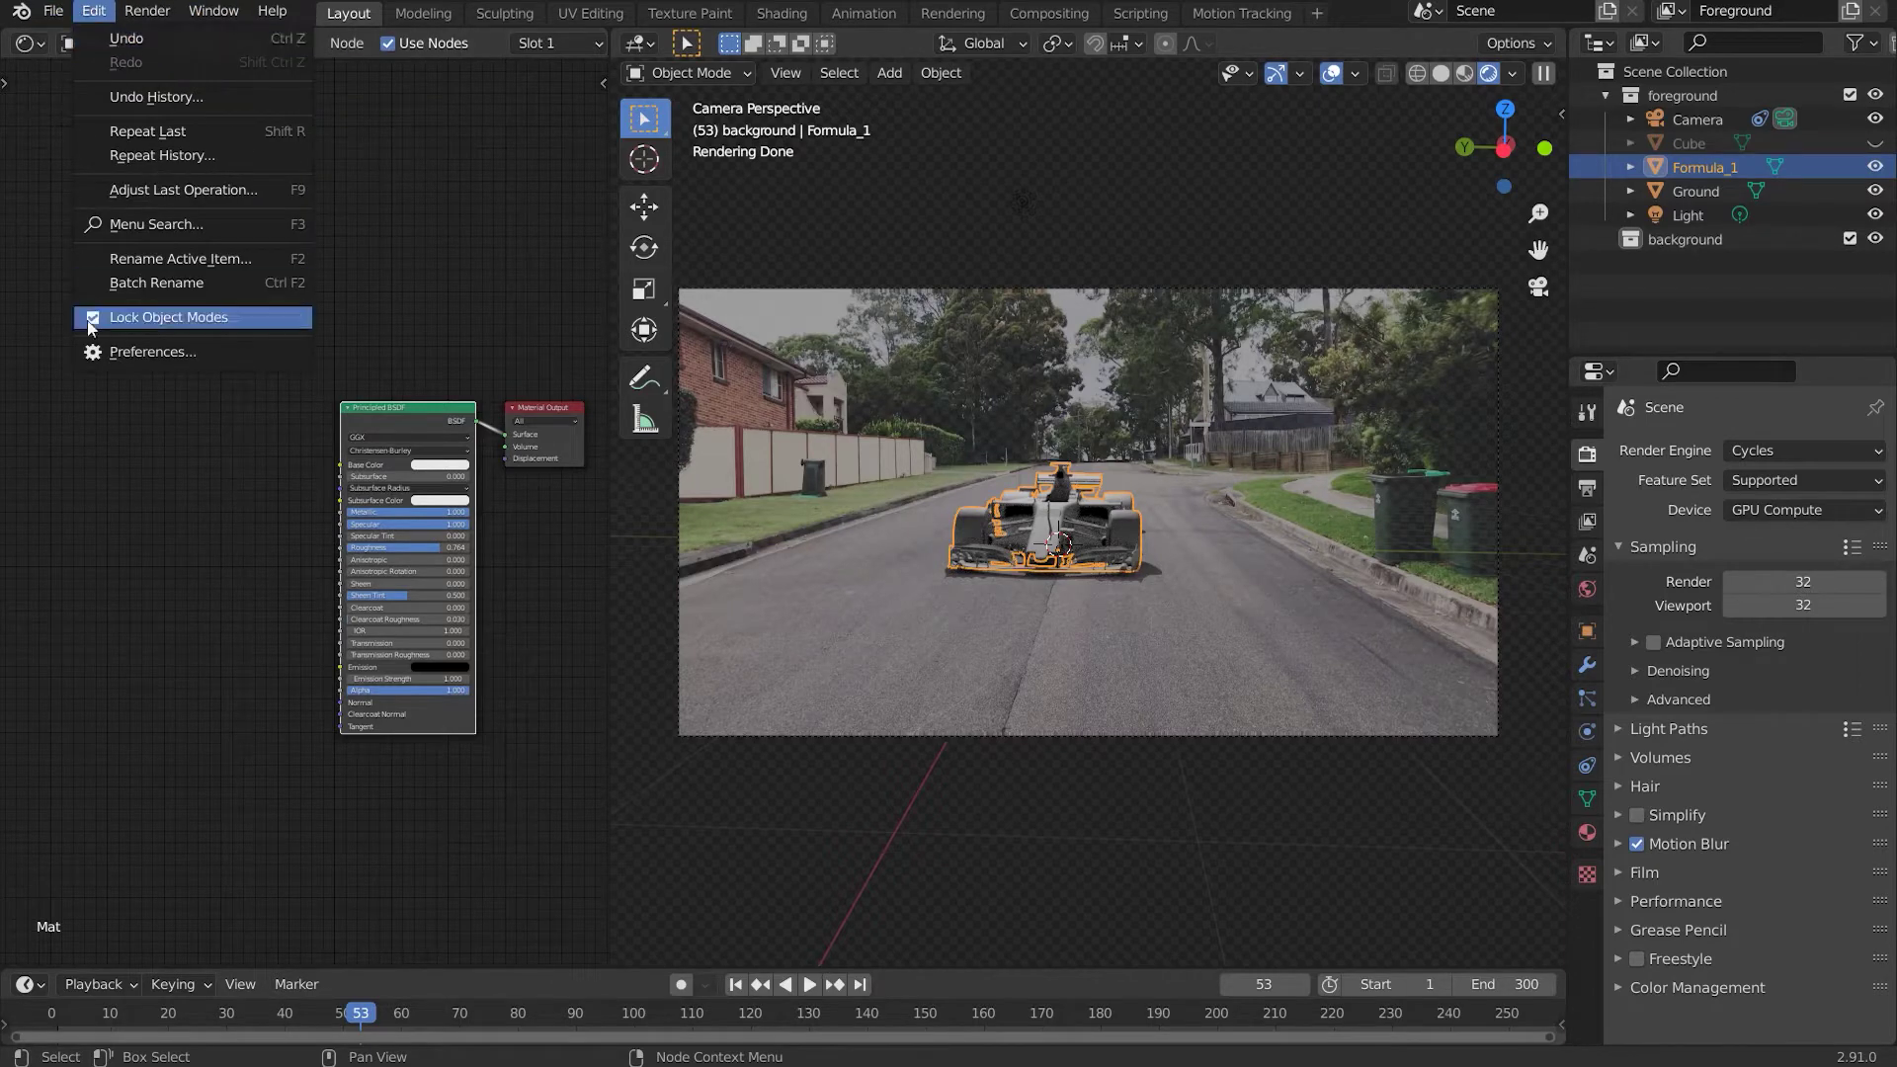
click(115, 351)
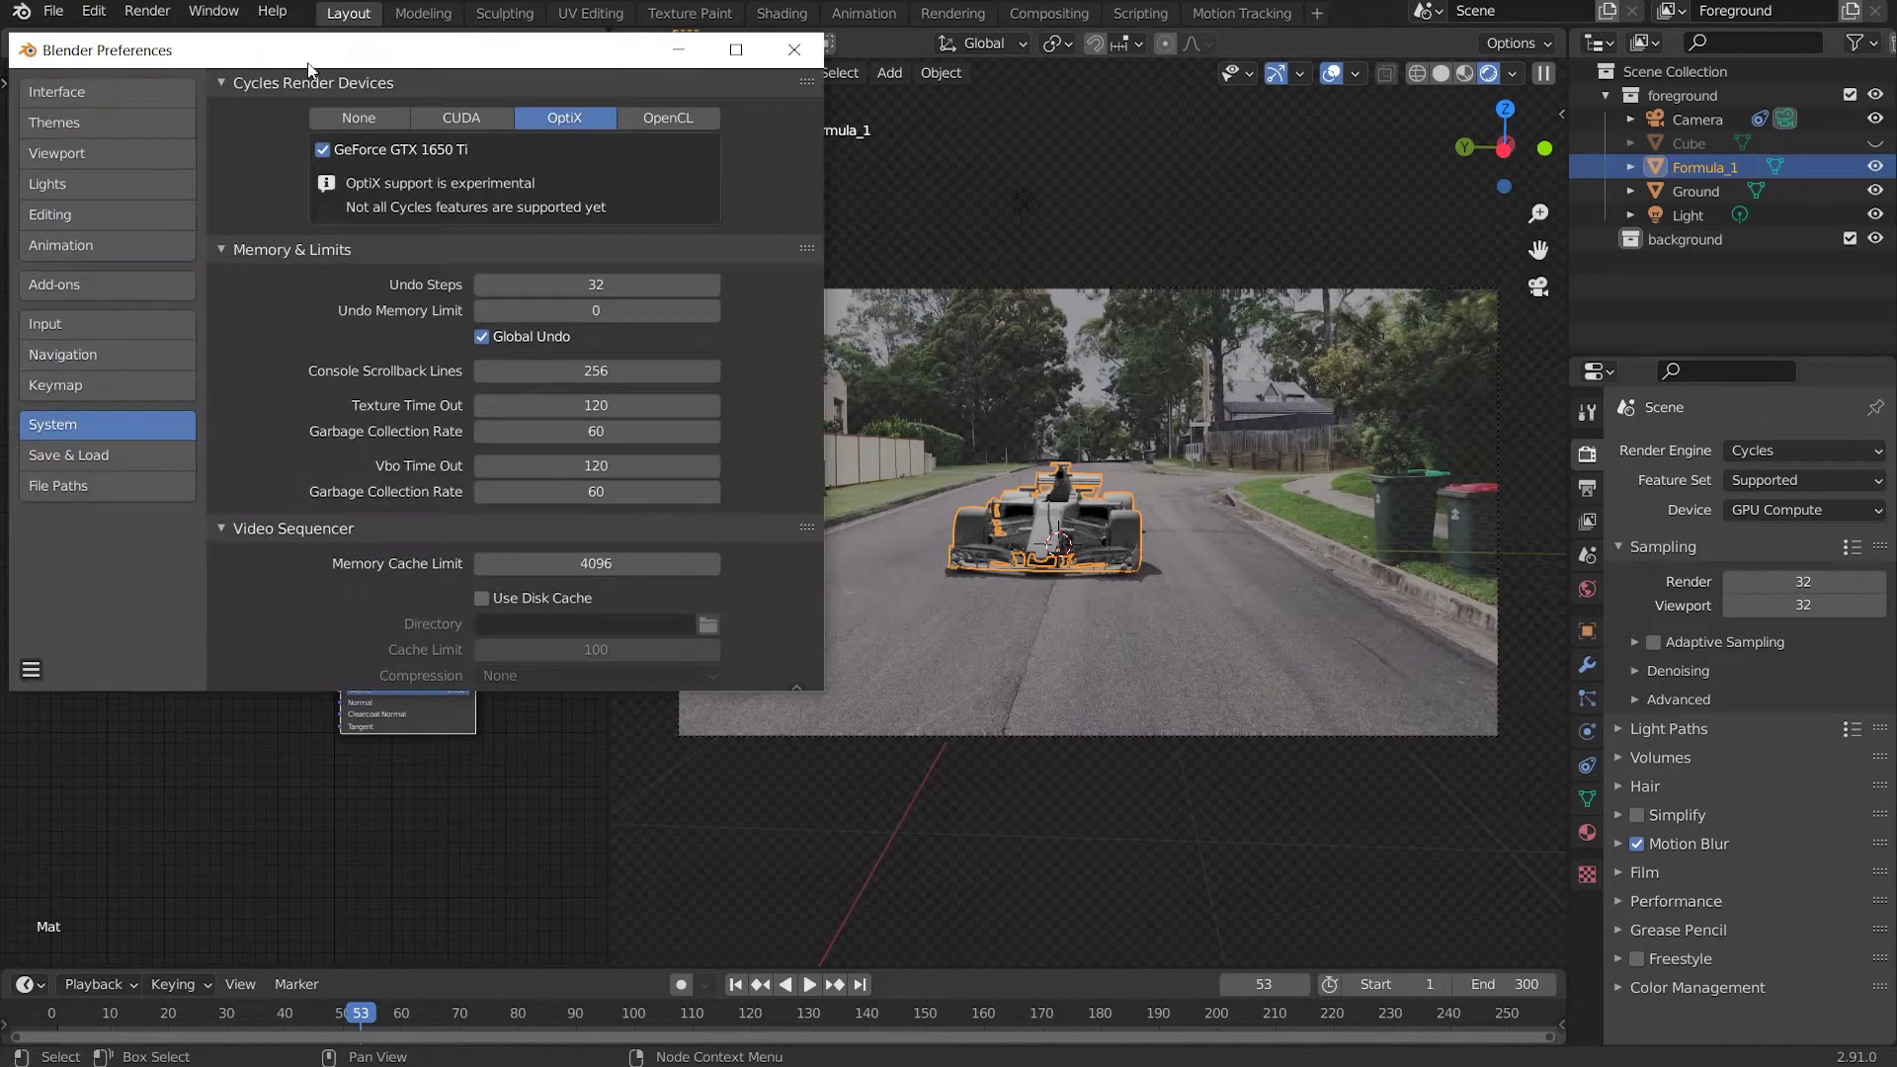
drag(308, 69, 493, 115)
click(279, 336)
click(904, 163)
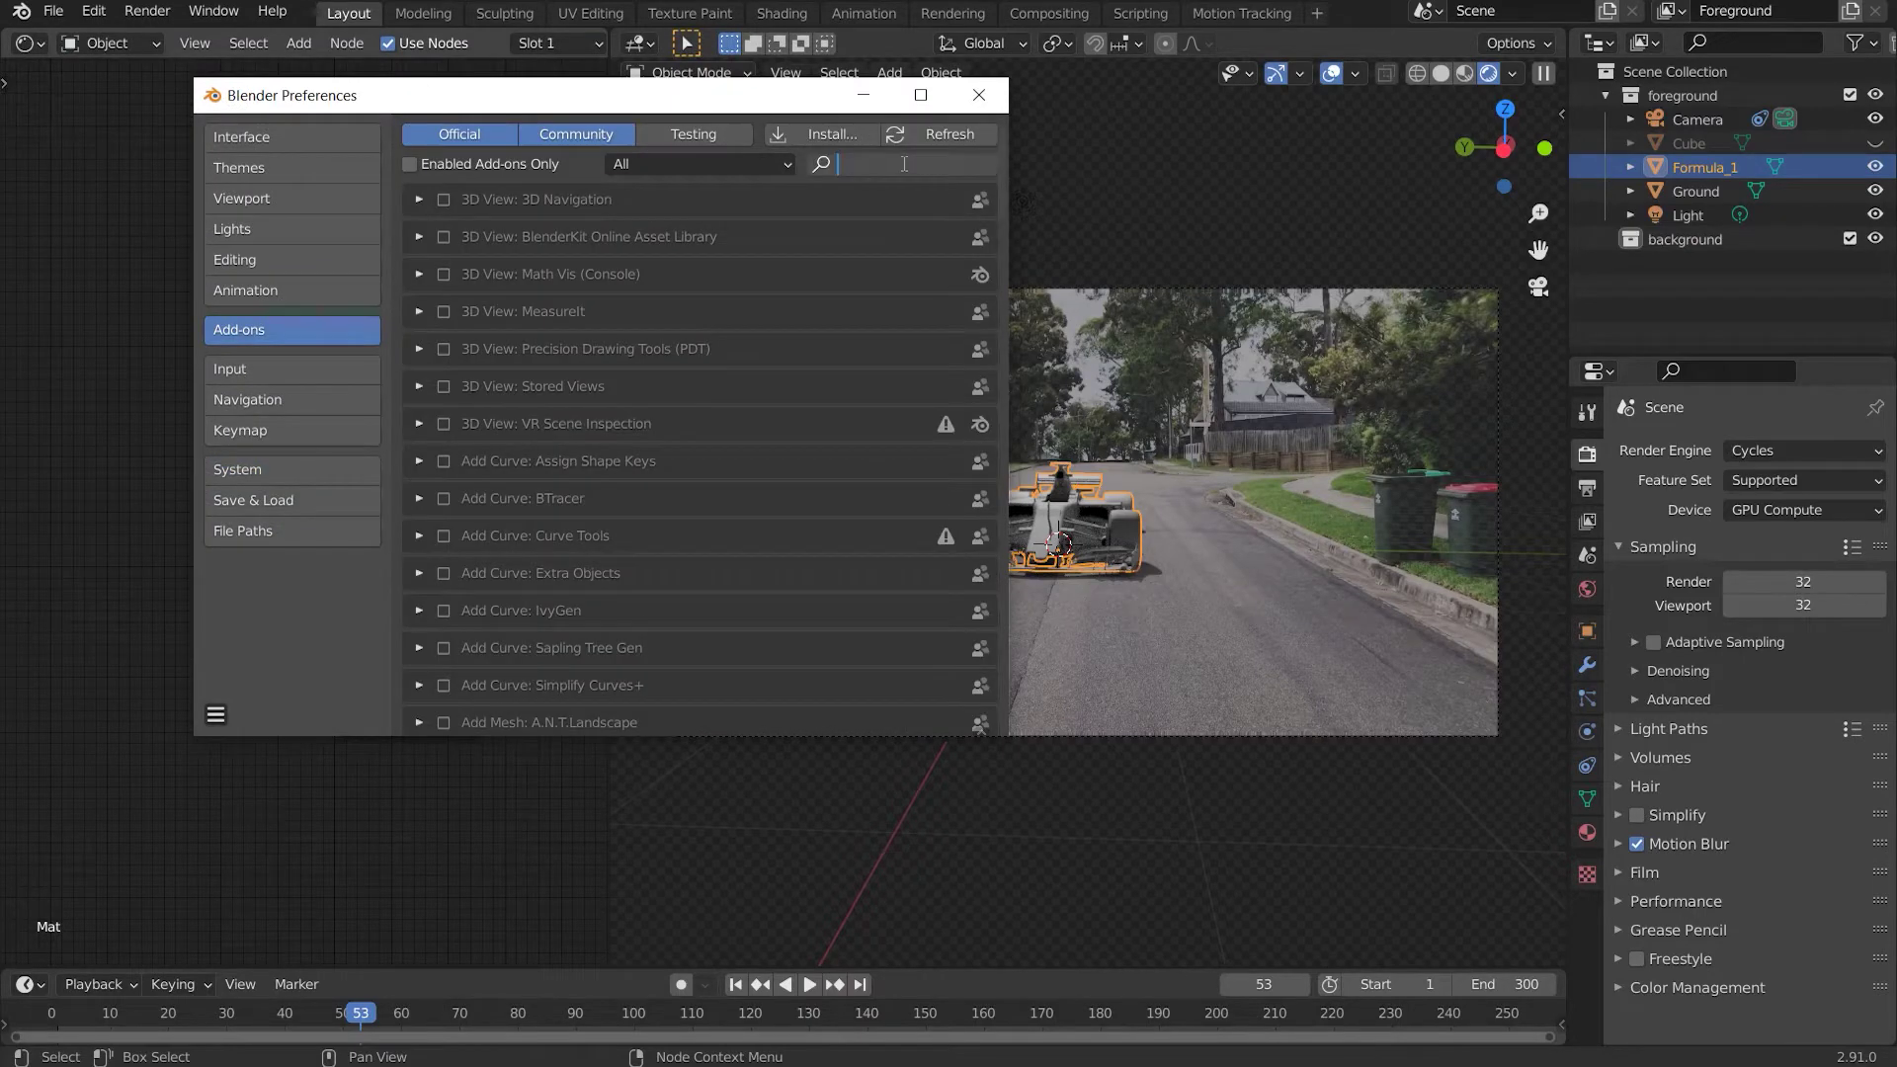
text(node)
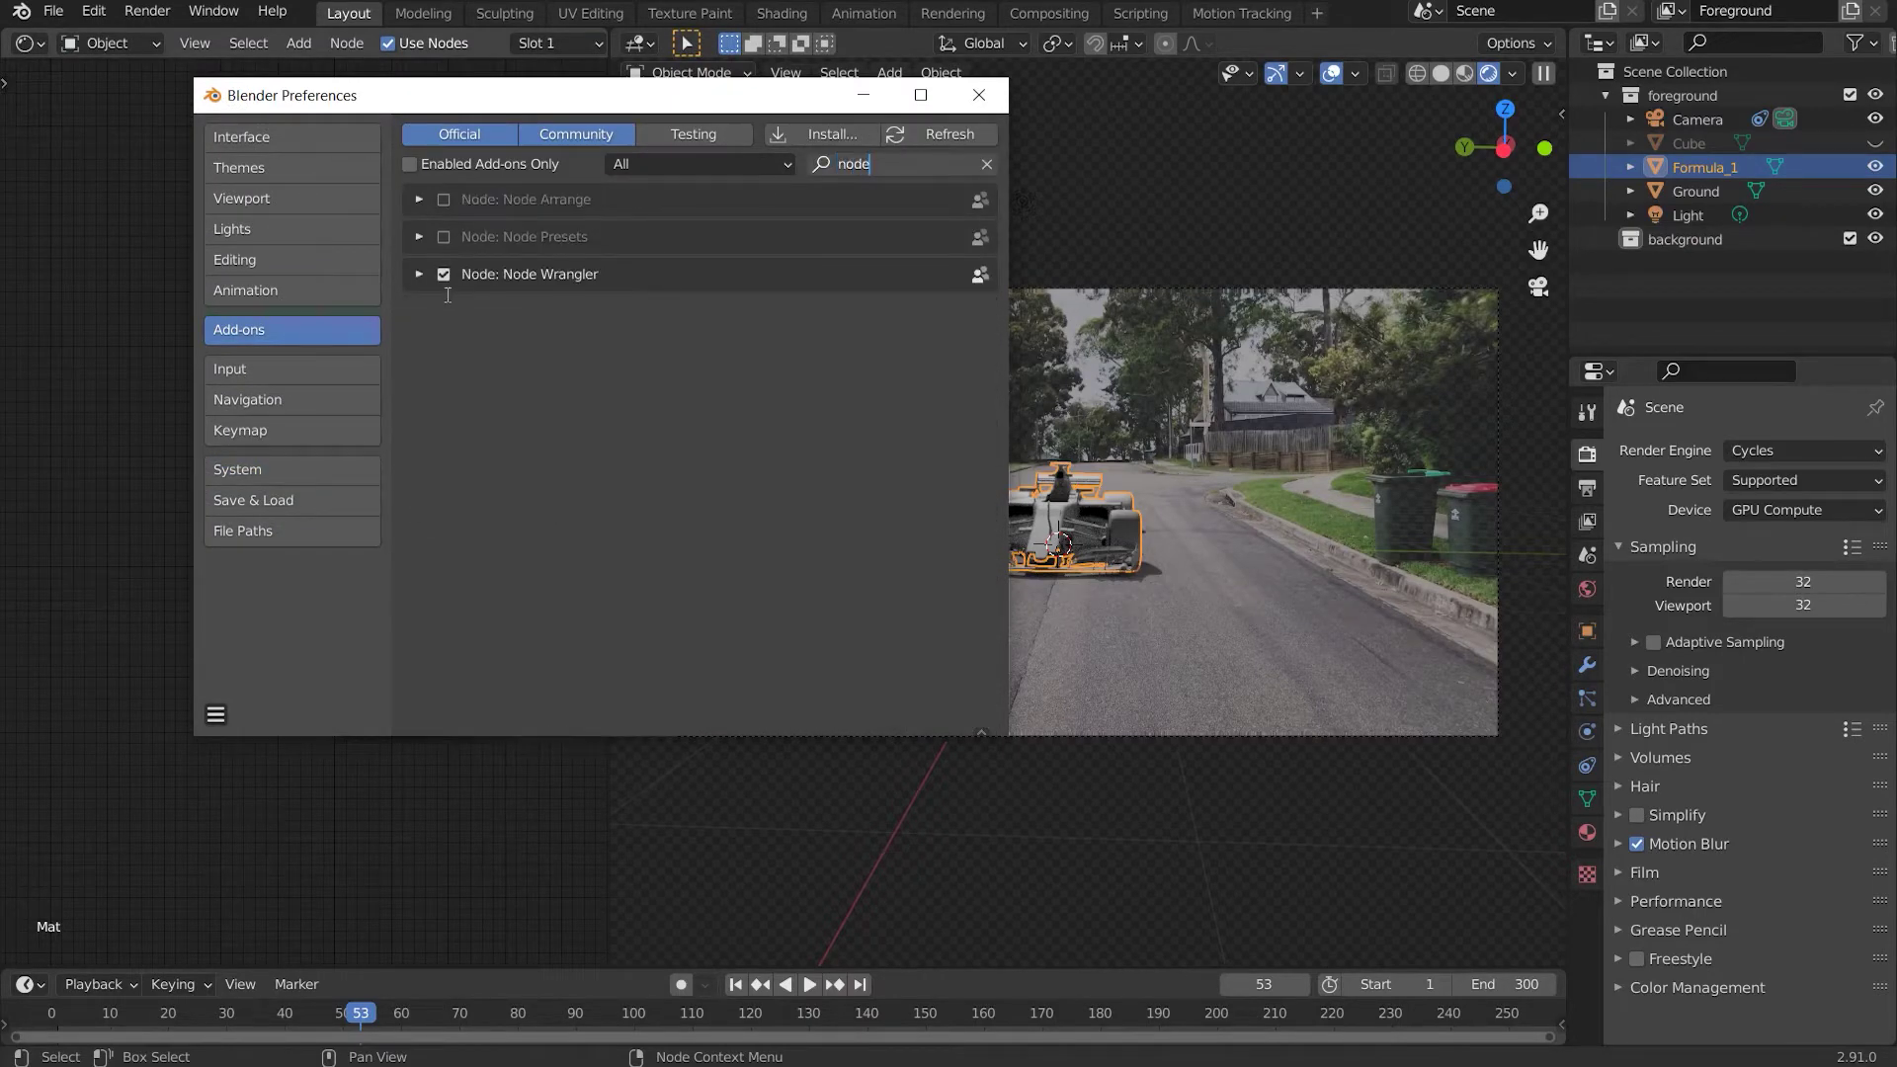
click(978, 95)
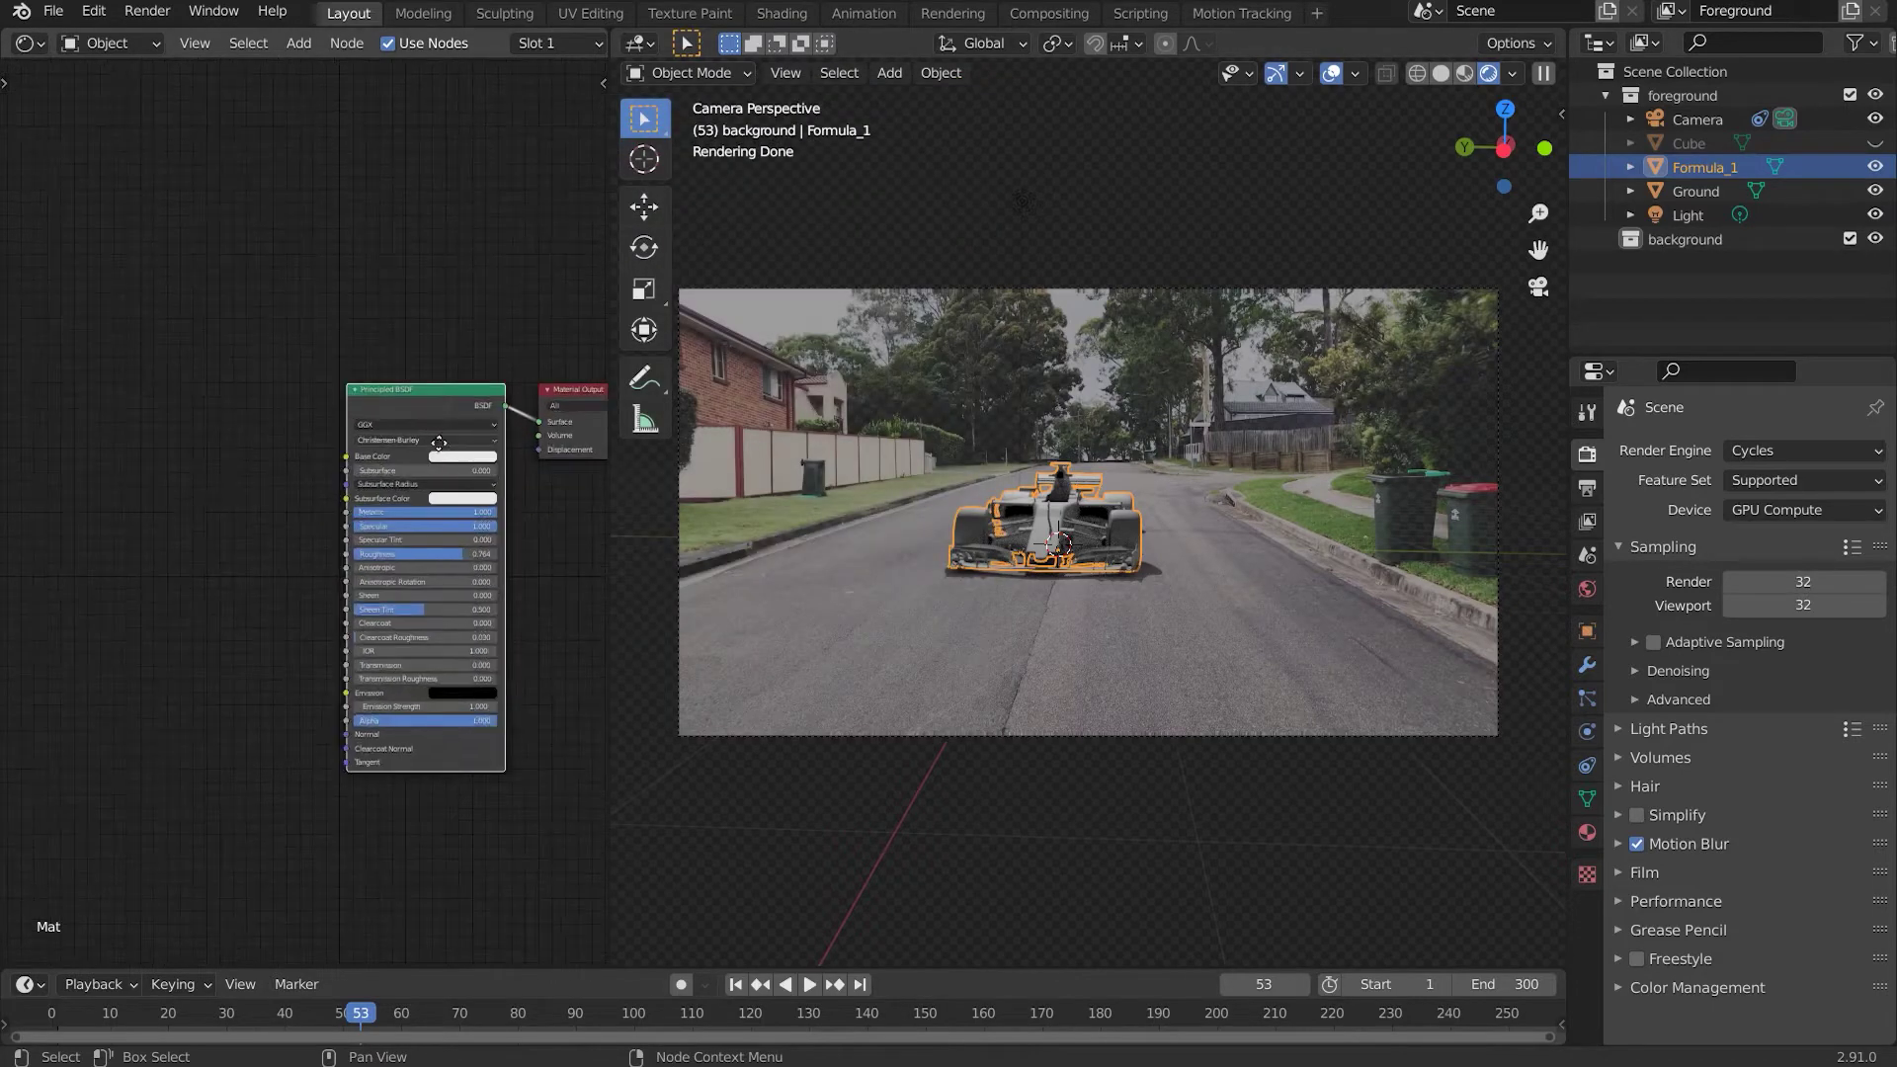
Run Node Wrangler's Principled Texture Setup on the Principled BSDF with the Ferrari folder's diffuse, glossiness, height, normal and specular PNGs
middle_drag(438, 442, 254, 451)
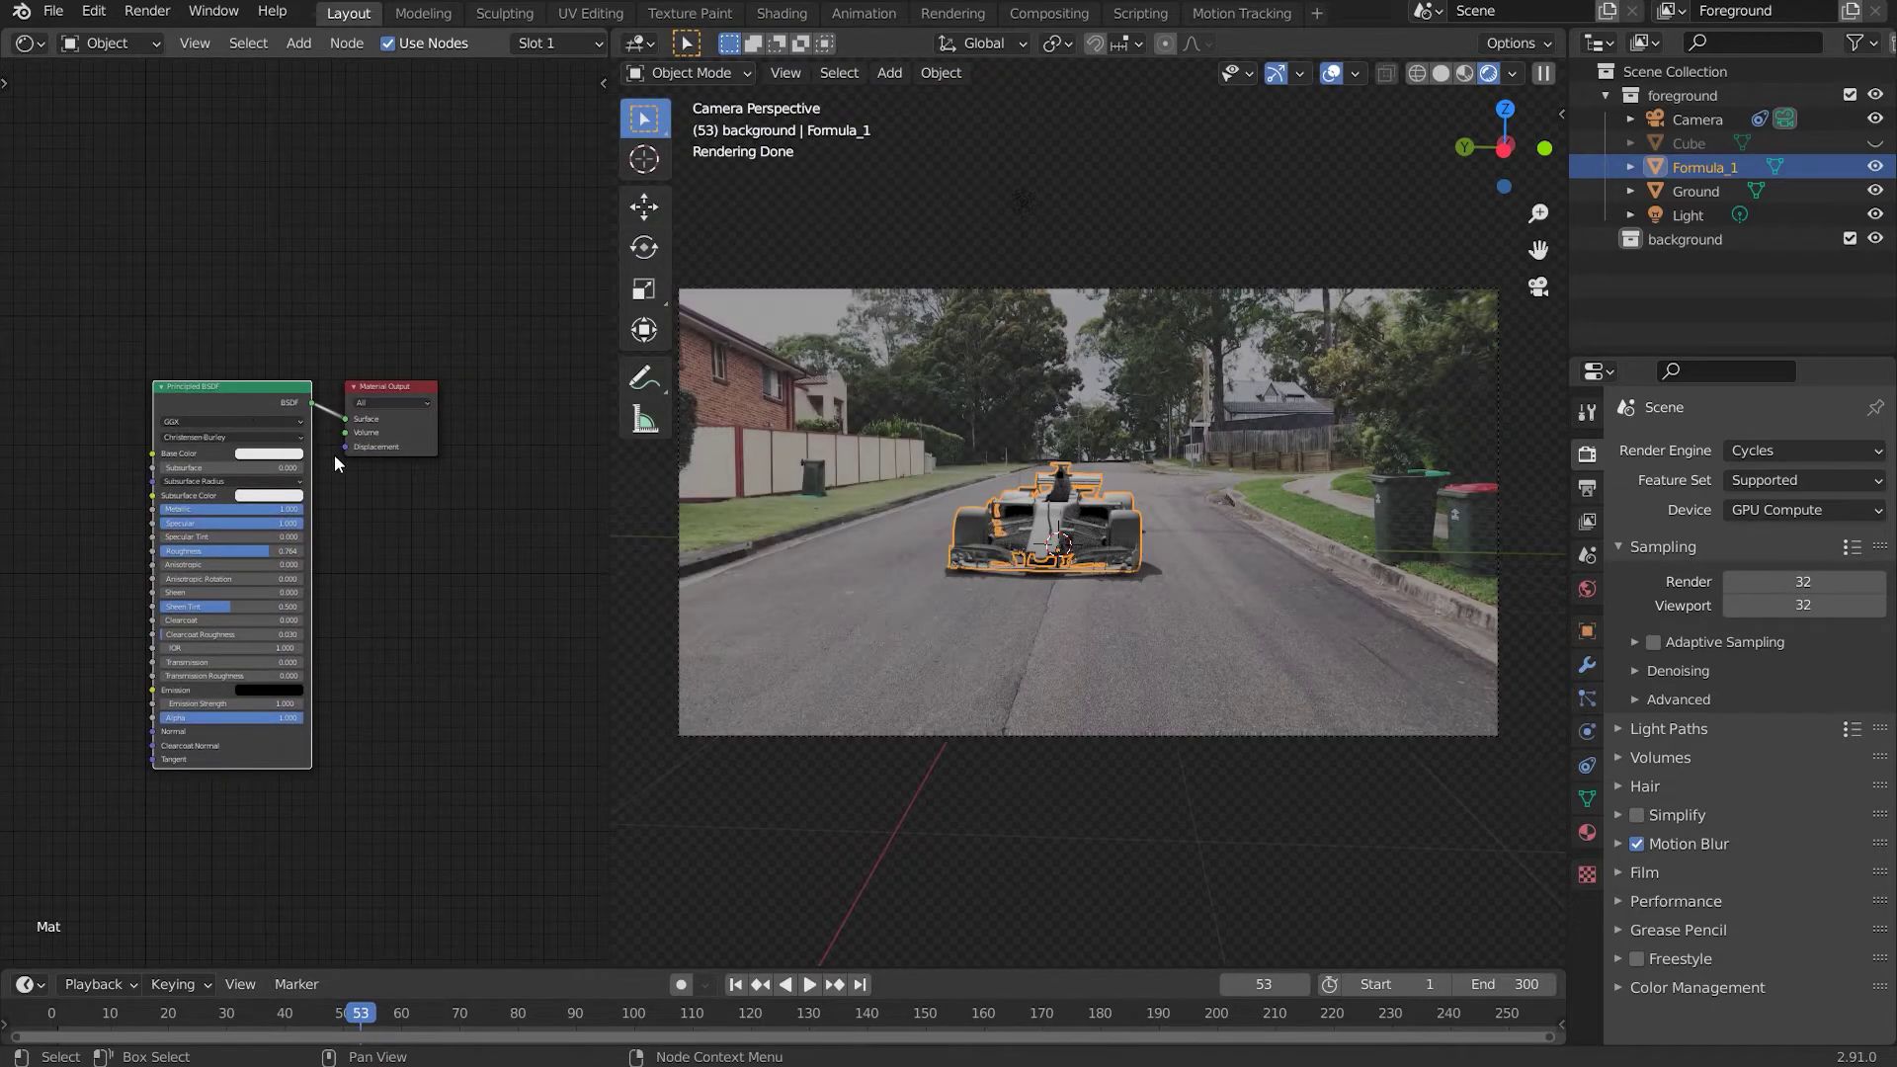
key(ctrl+shift+t)
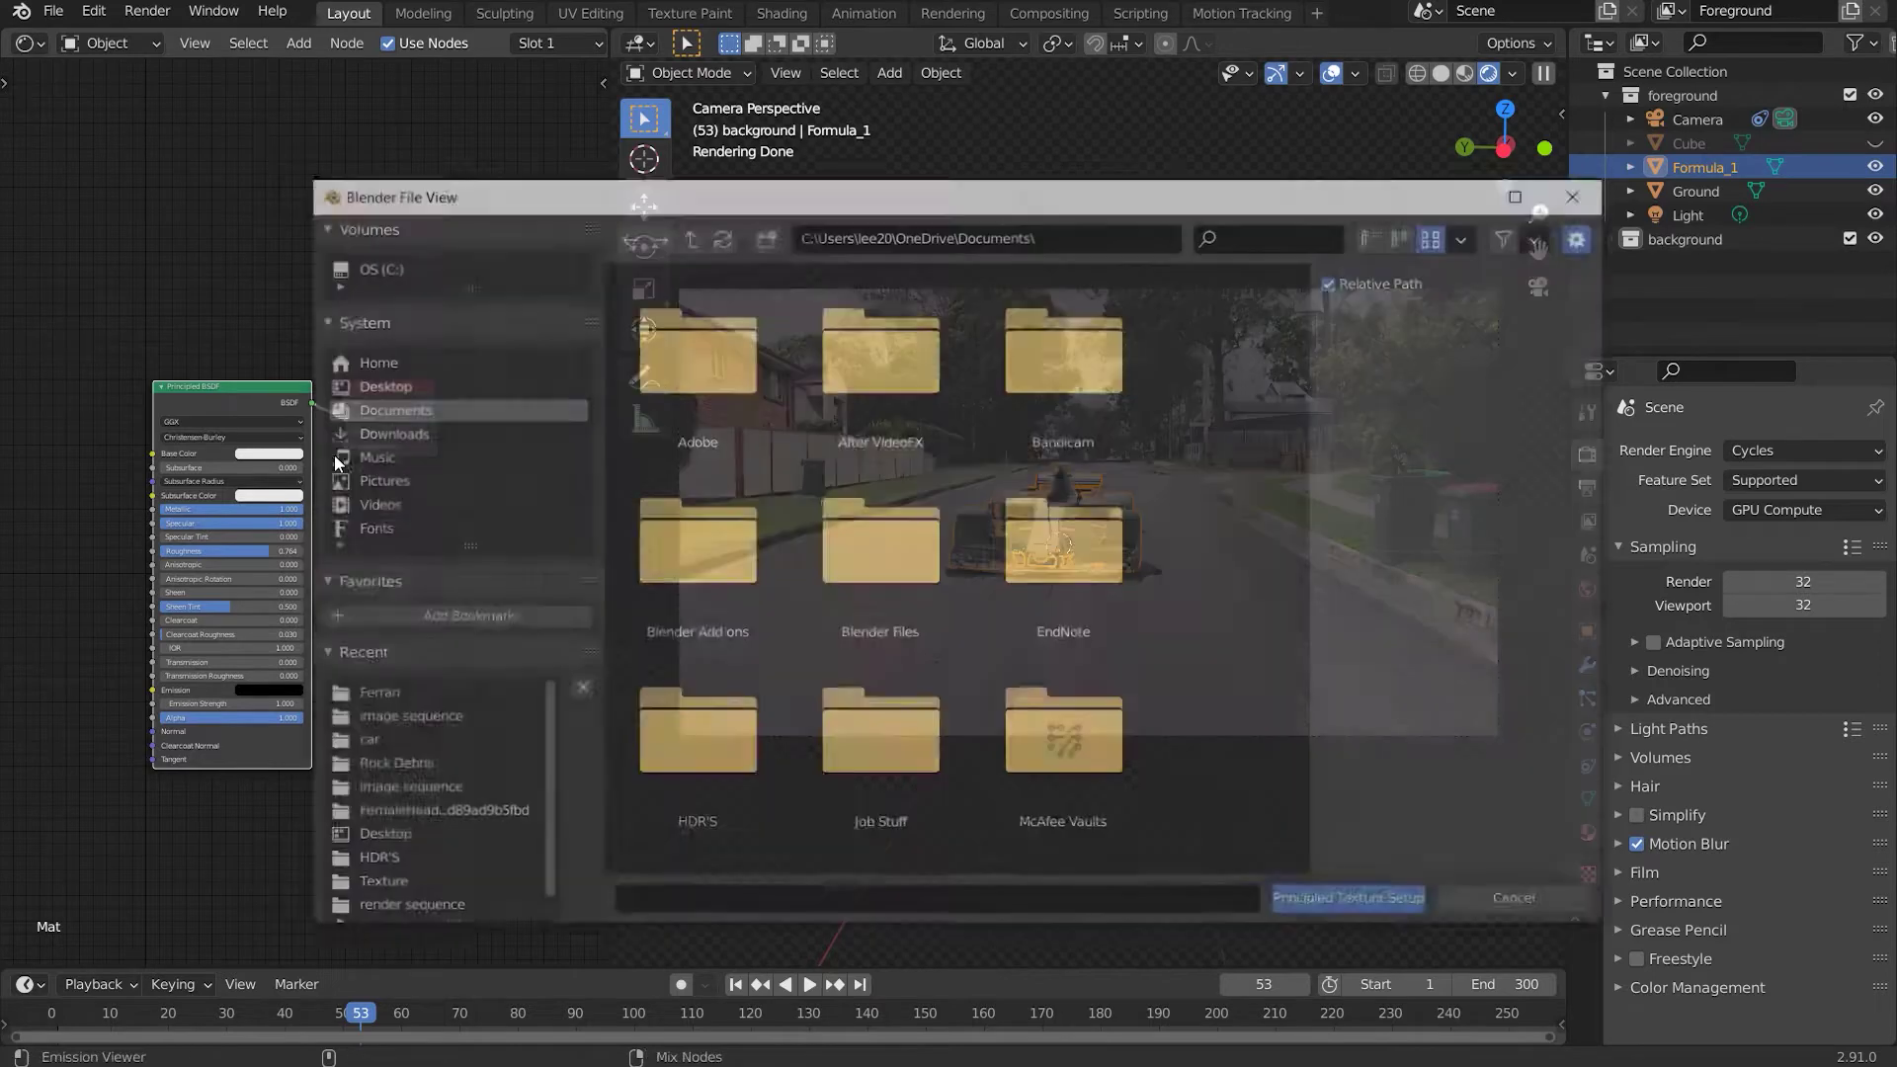
click(373, 694)
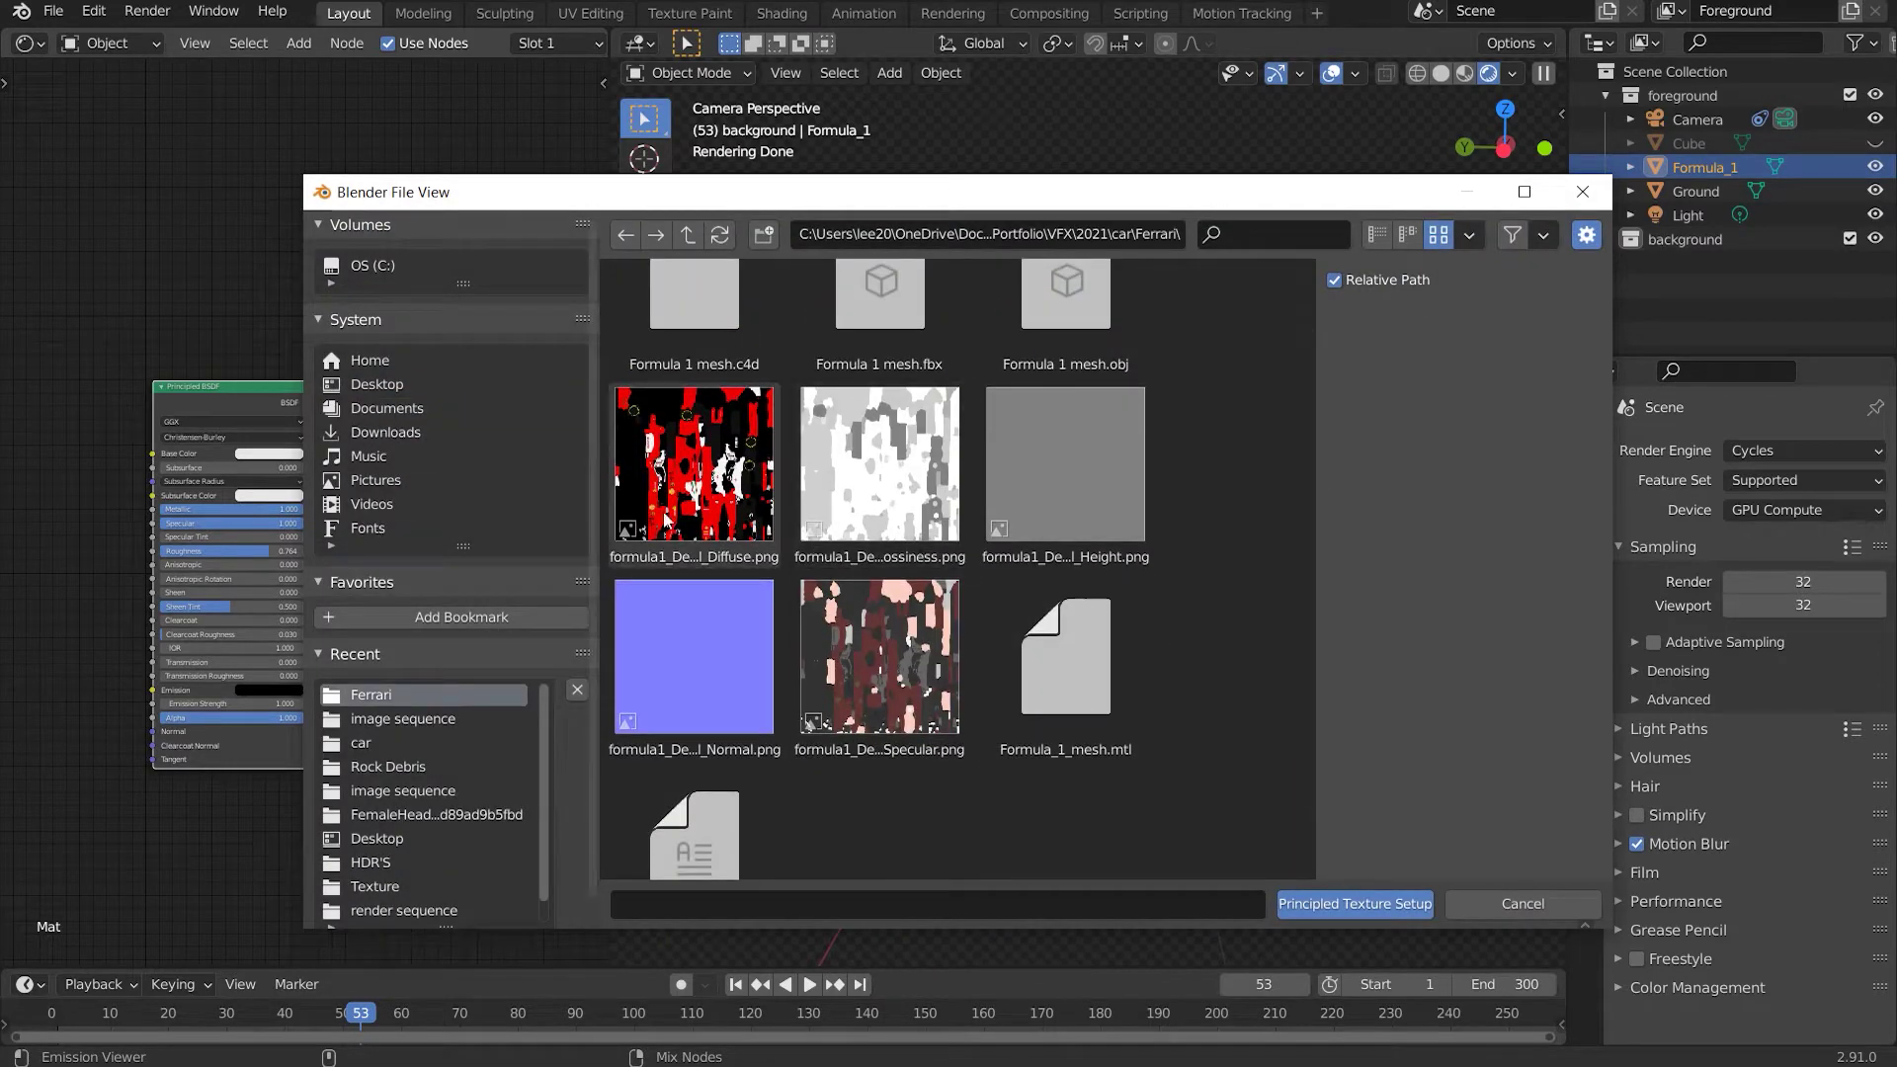
click(691, 464)
scroll(991, 612, down, 2)
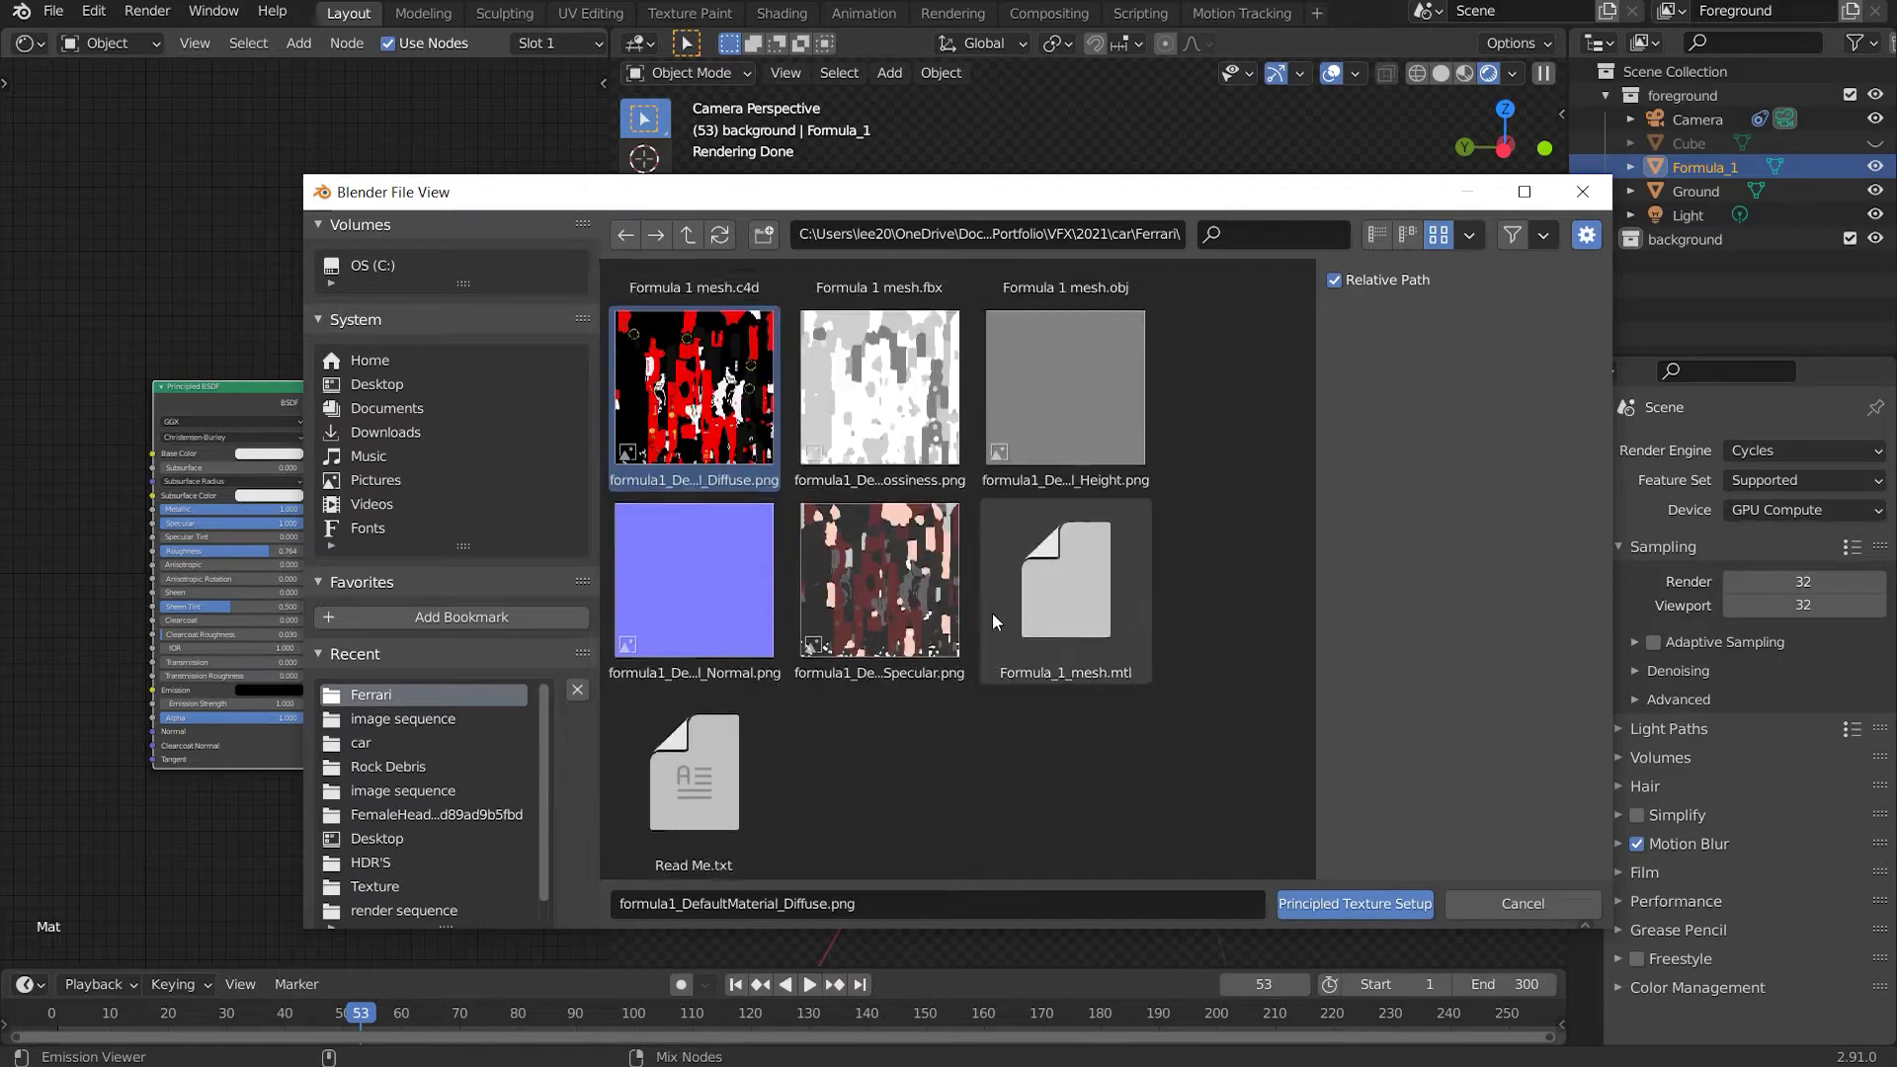
shift+click(883, 618)
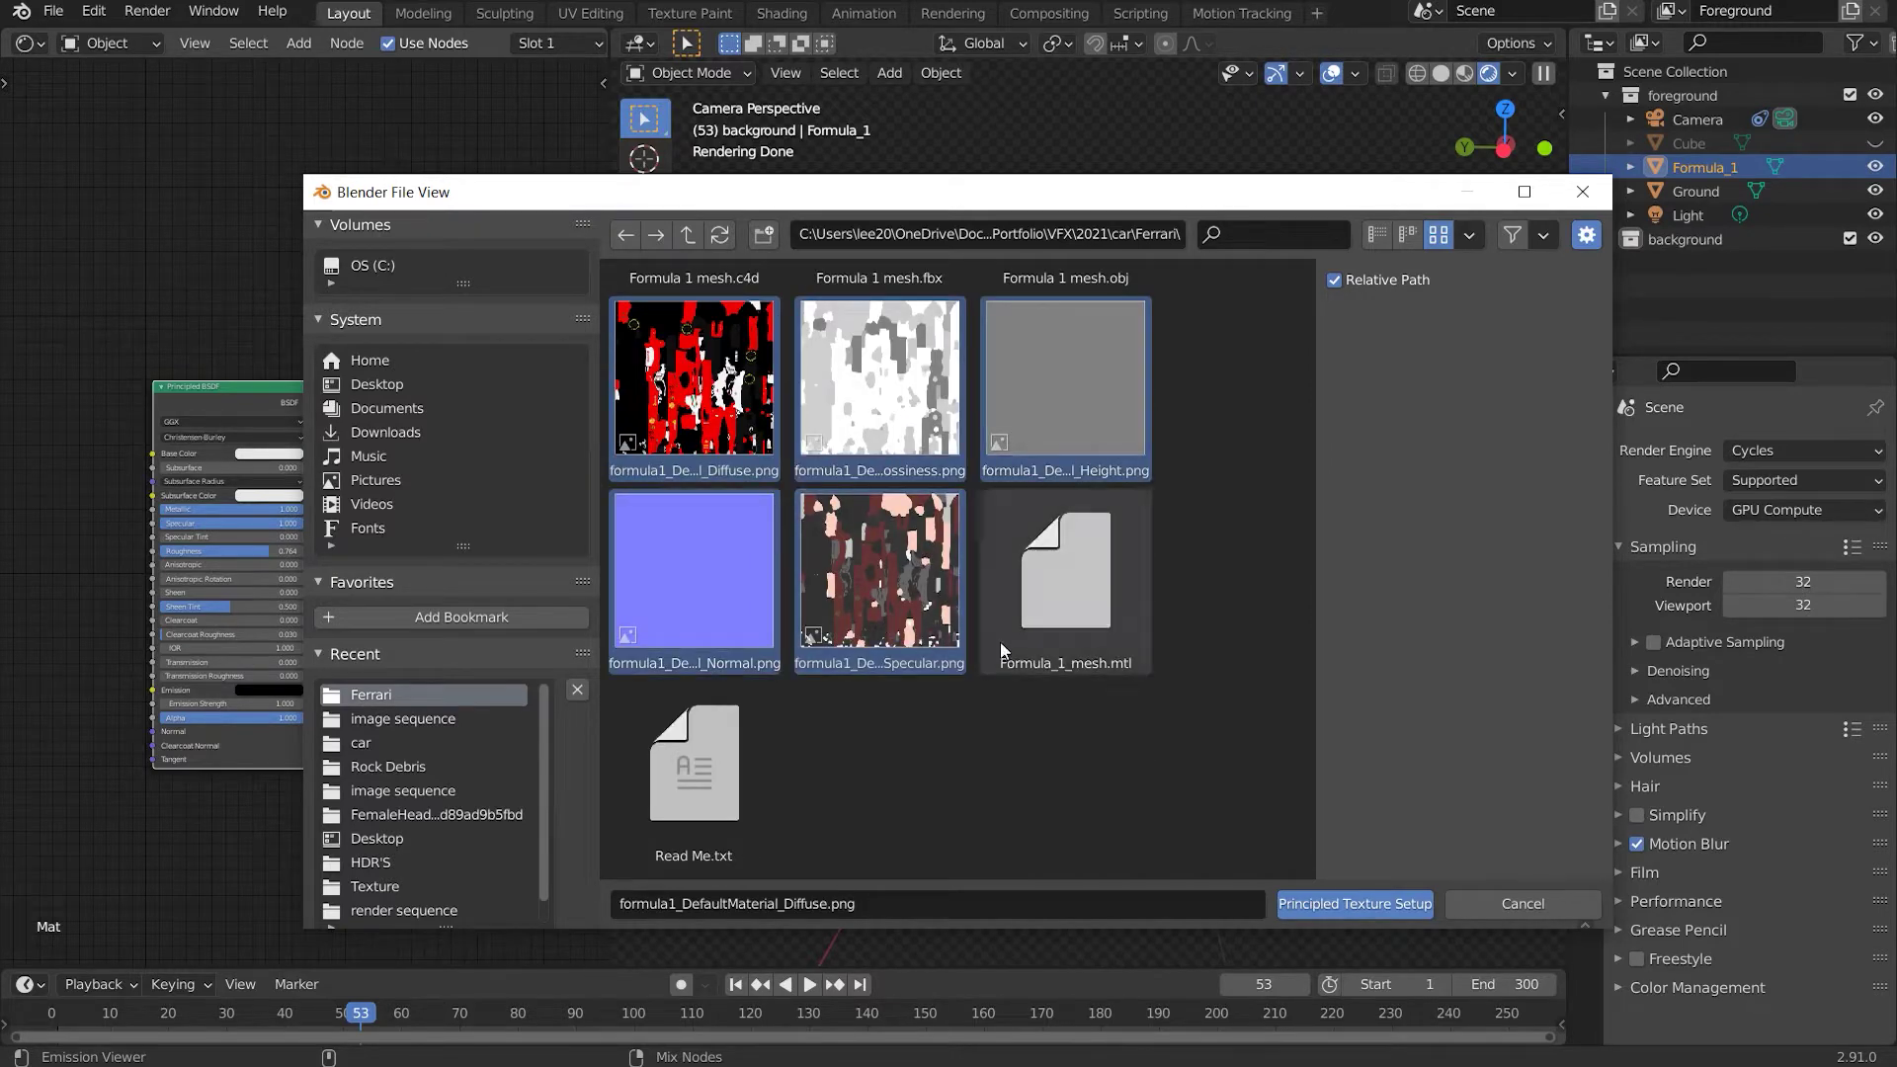
click(1346, 903)
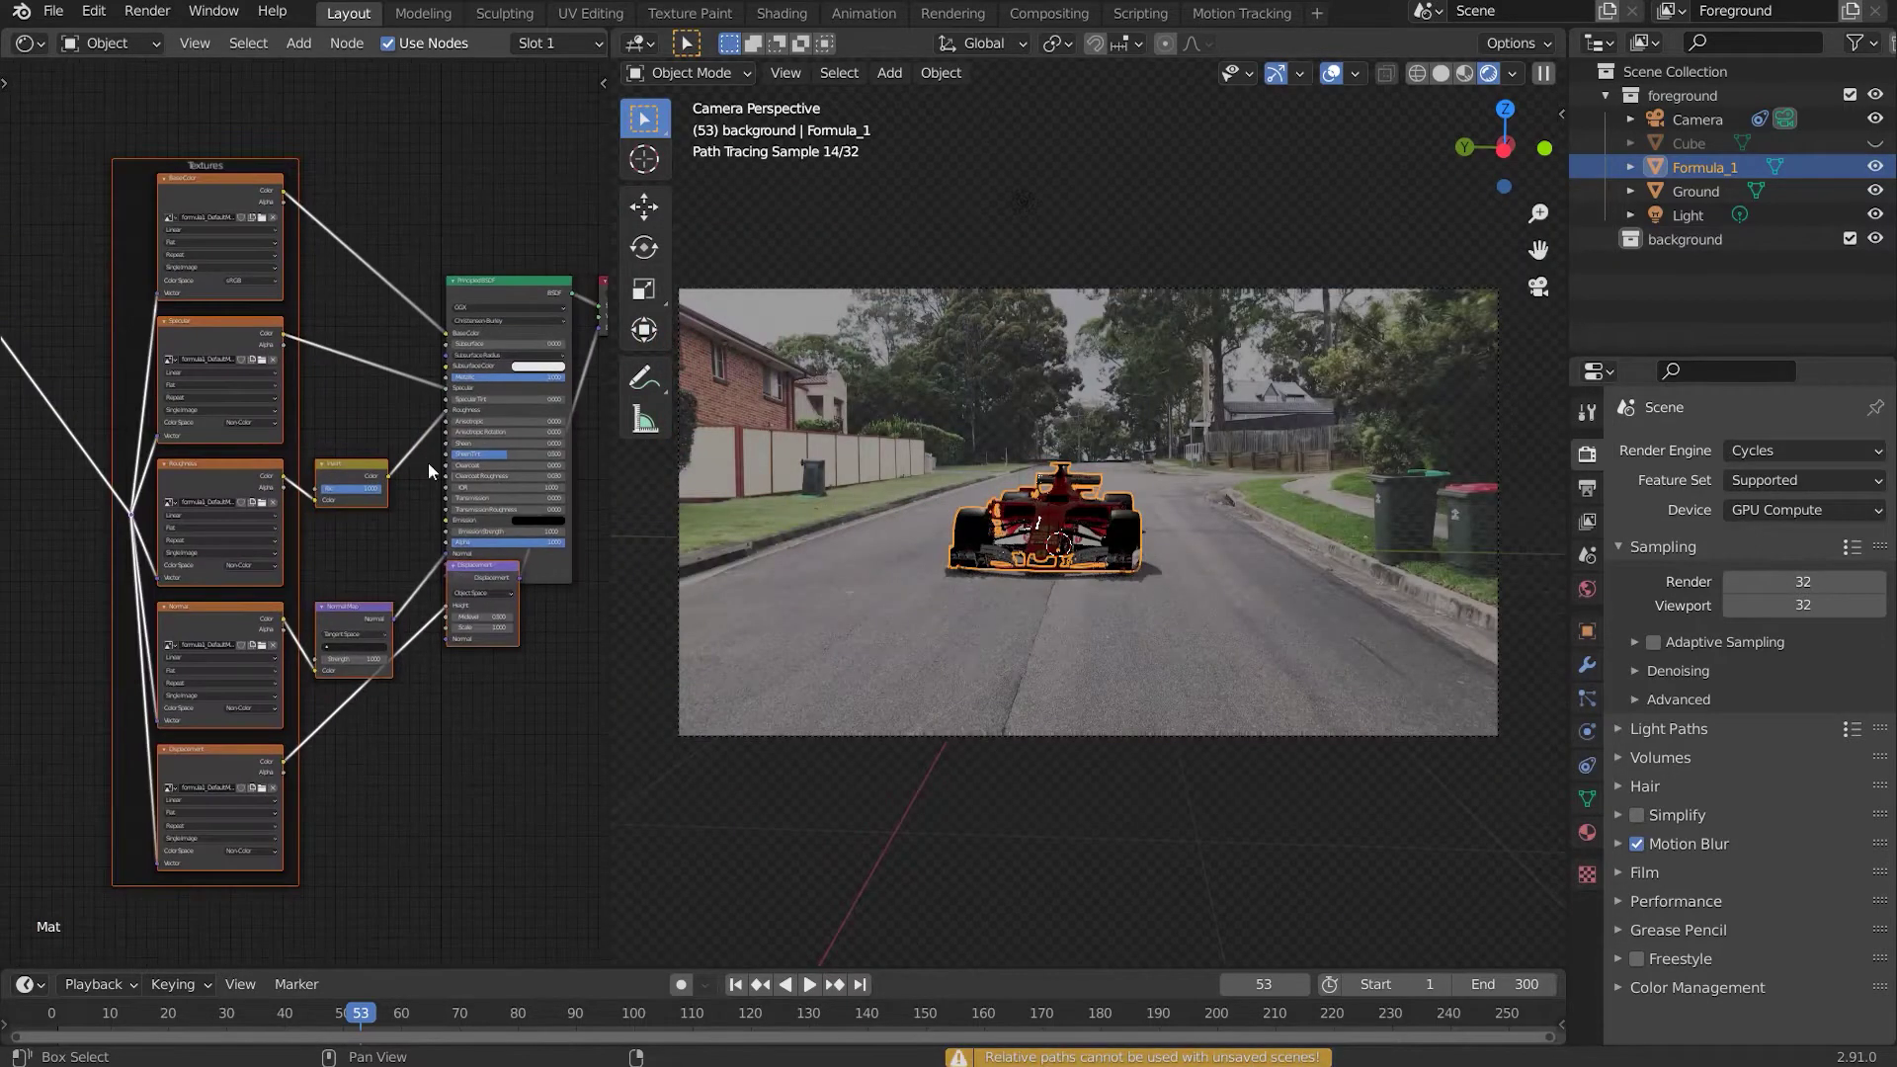
Examine the textured car from several angles and the texture nodes connected to its shader
scroll(974, 502, up, 5)
middle_drag(974, 502, 894, 492)
scroll(894, 492, up, 5)
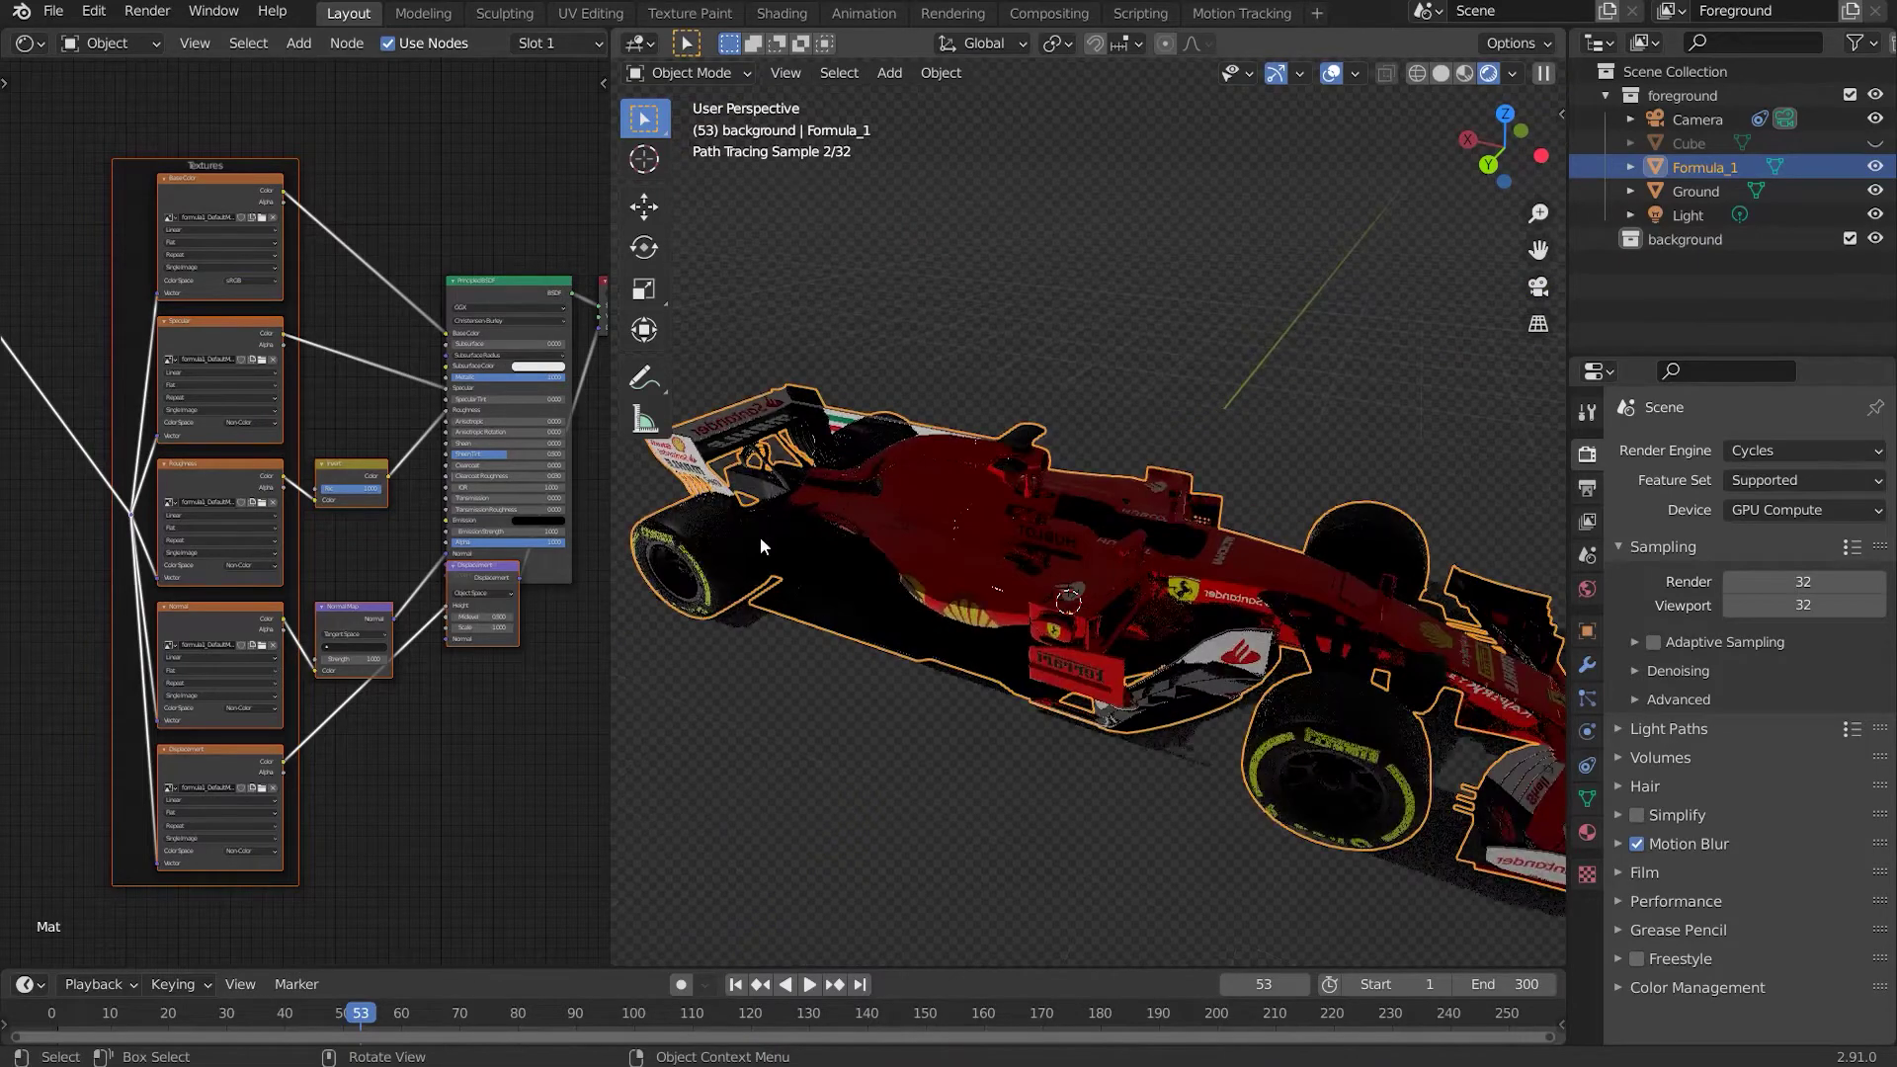
mouse_move(312, 559)
middle_down()
mouse_move(213, 535)
mouse_move(294, 550)
middle_up()
click(370, 677)
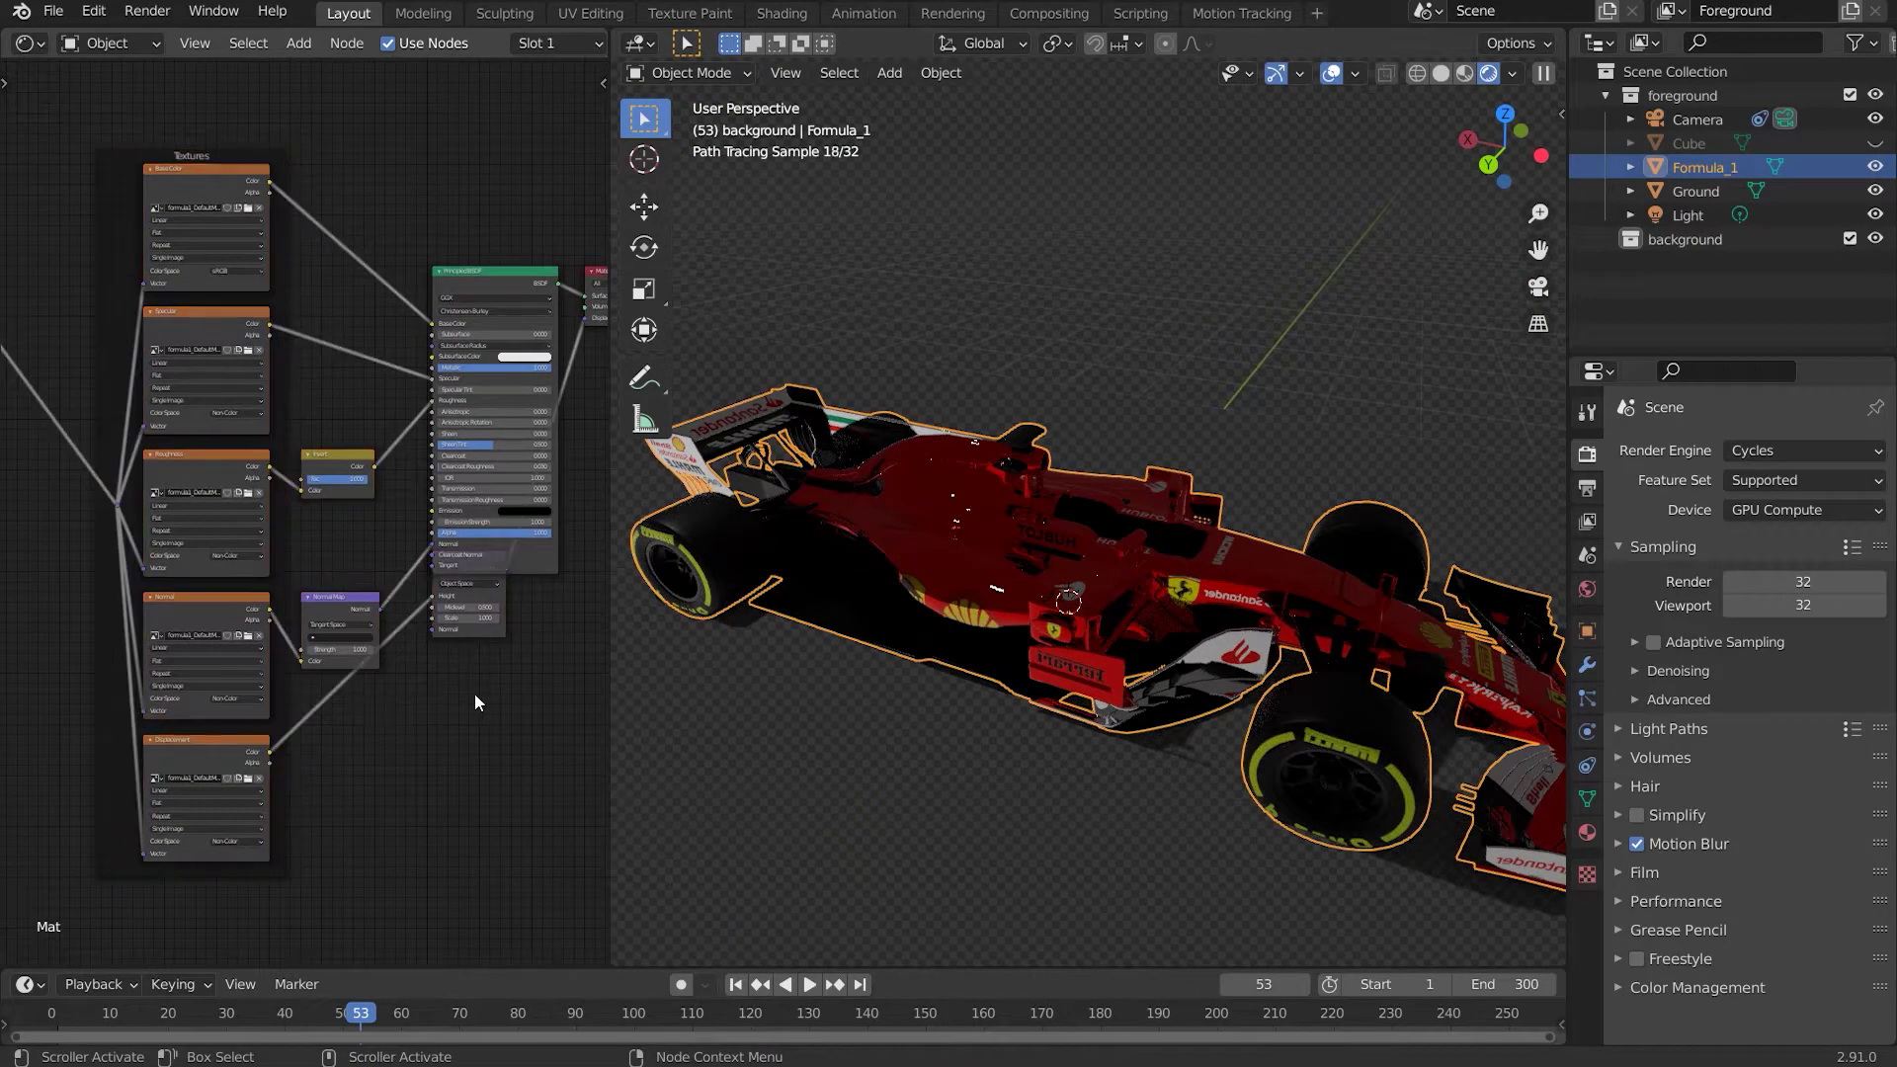
middle_drag(565, 502, 558, 584)
scroll(803, 551, up, 5)
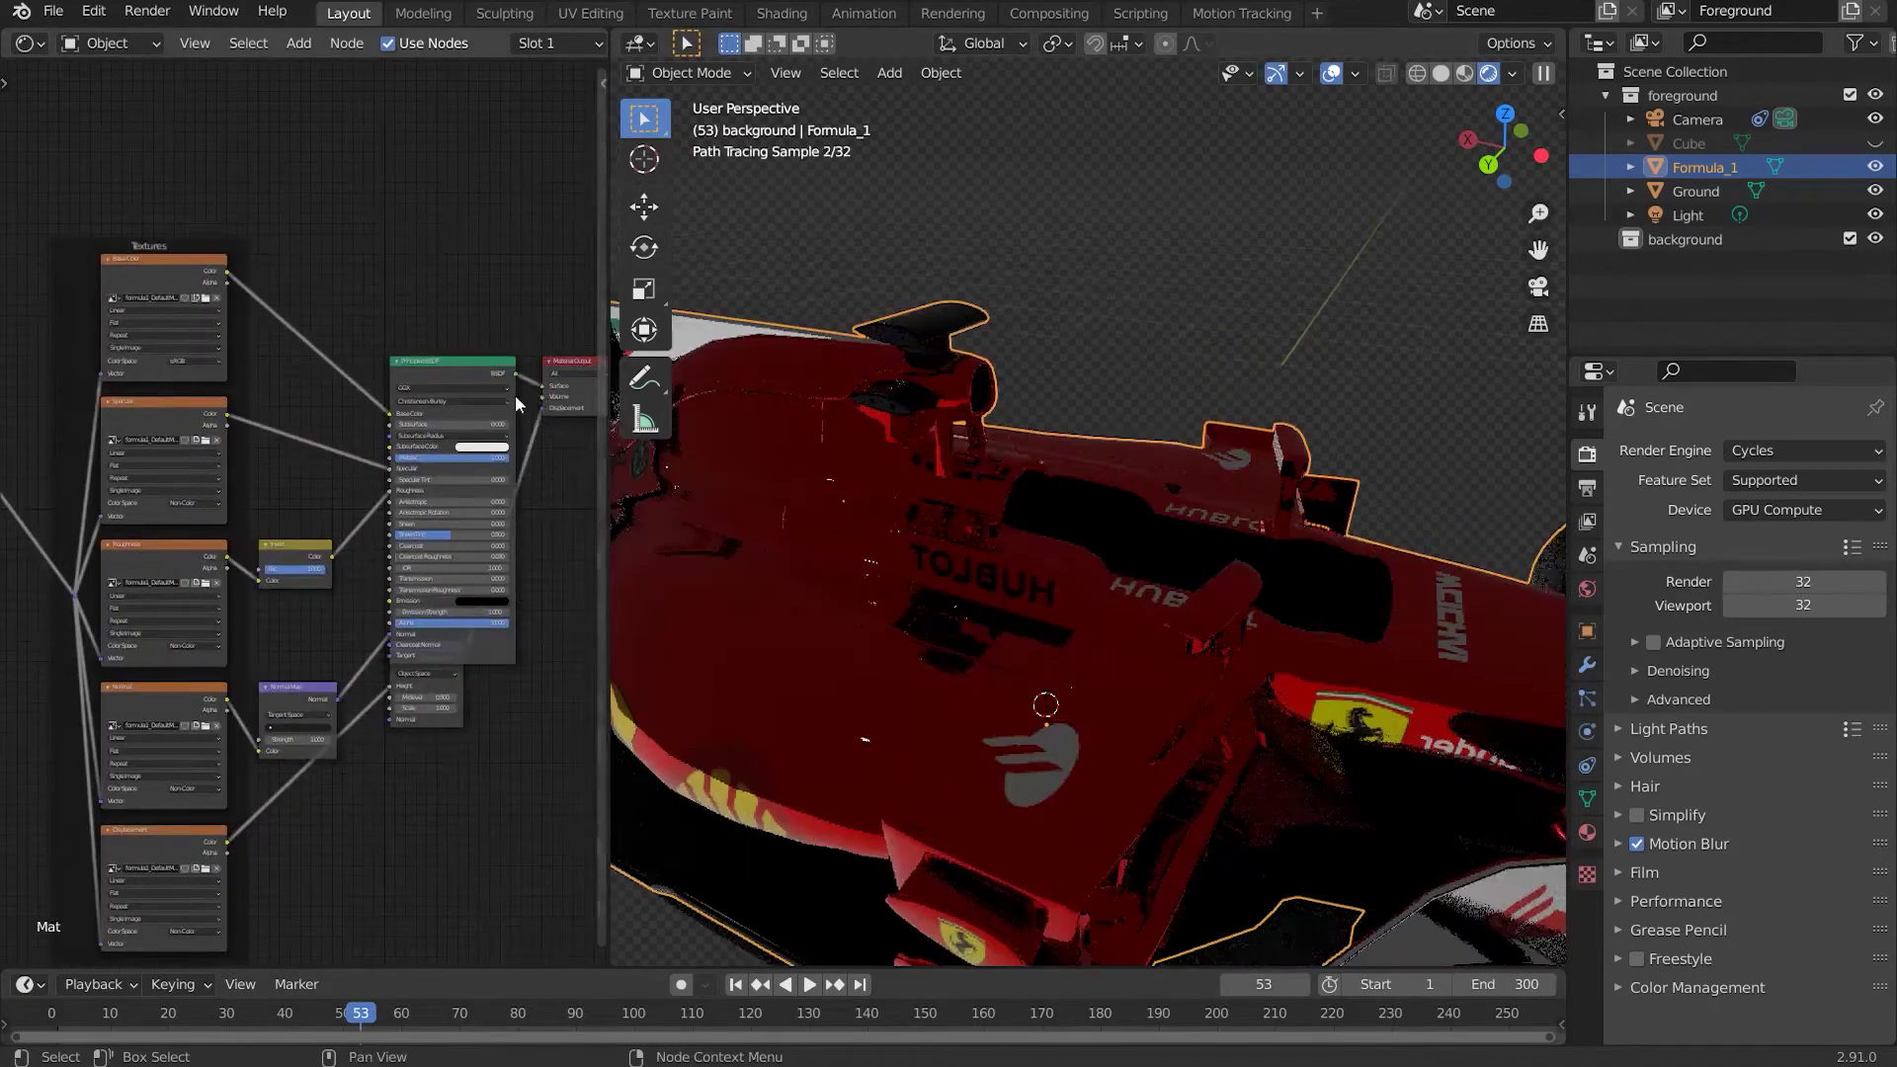
scroll(514, 395, down, 2)
scroll(1242, 656, down, 5)
middle_drag(1243, 656, 911, 614)
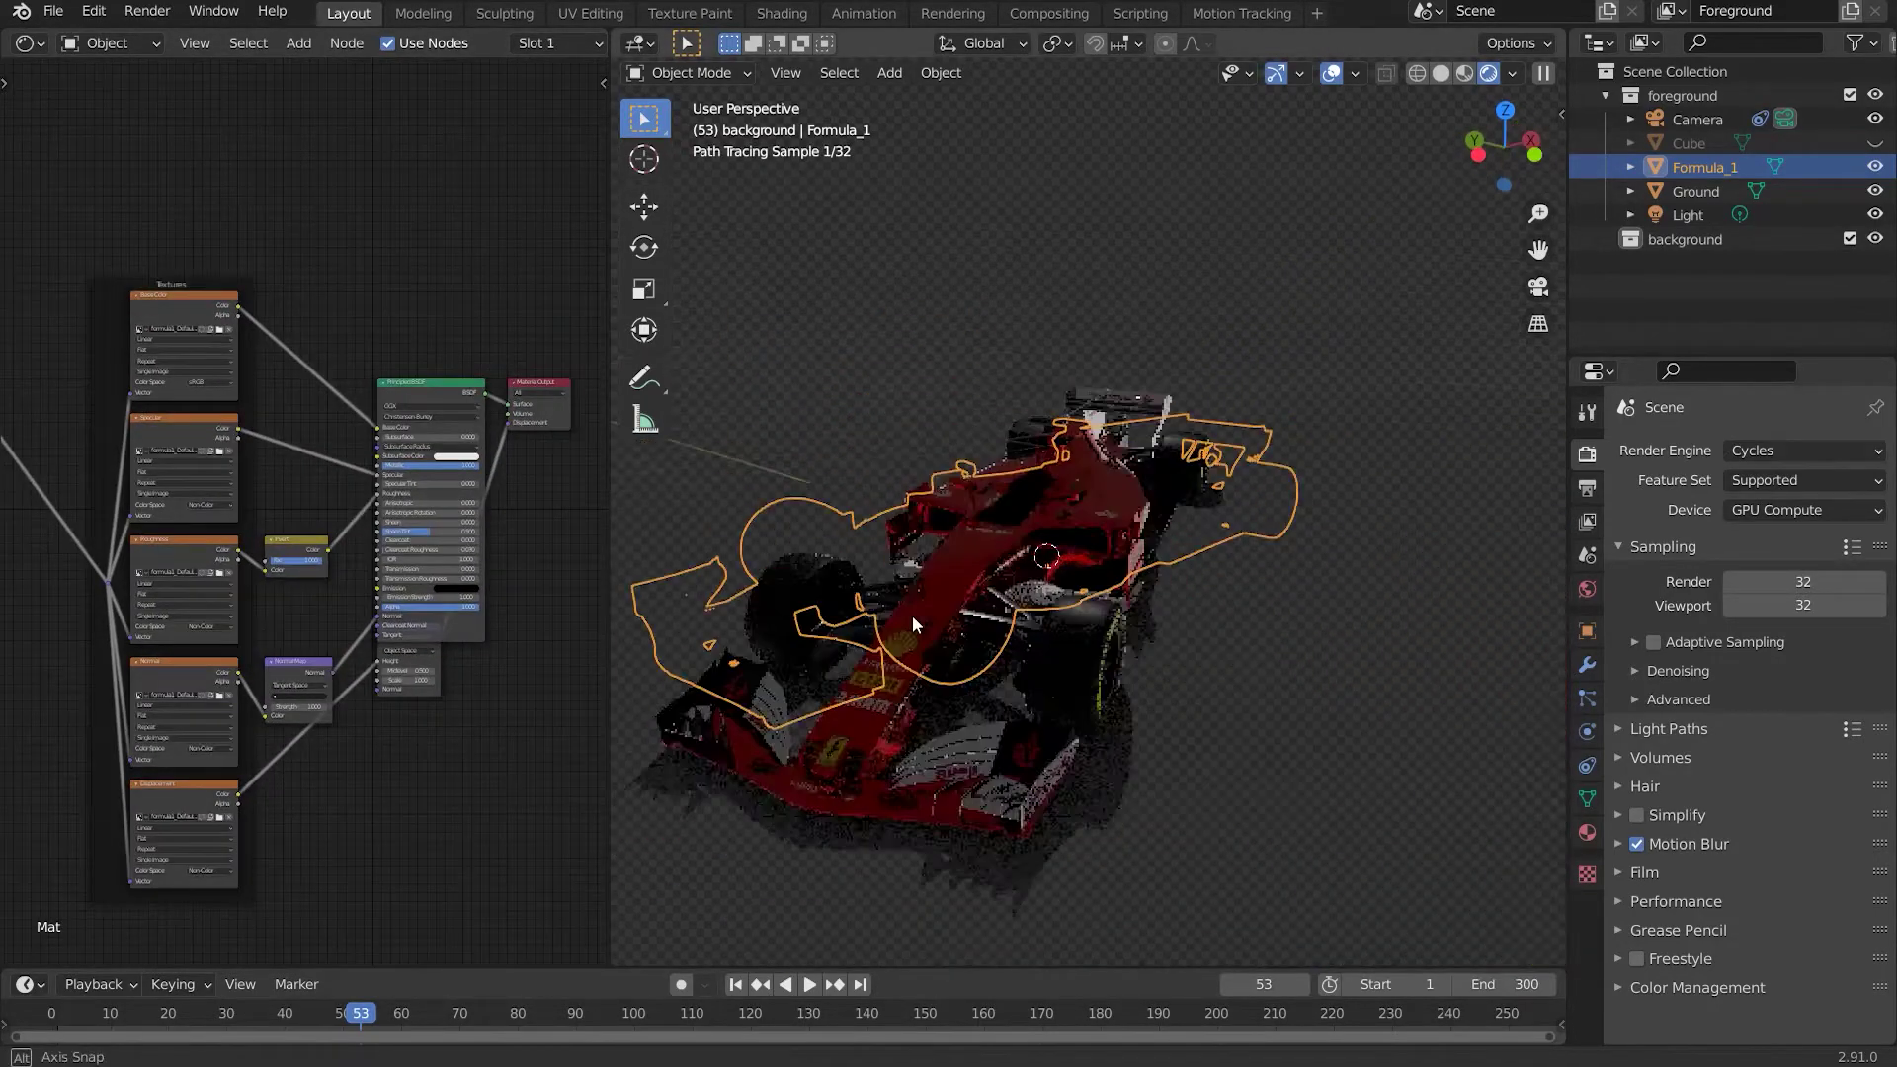
Switch the render engine to Eevee
click(1775, 454)
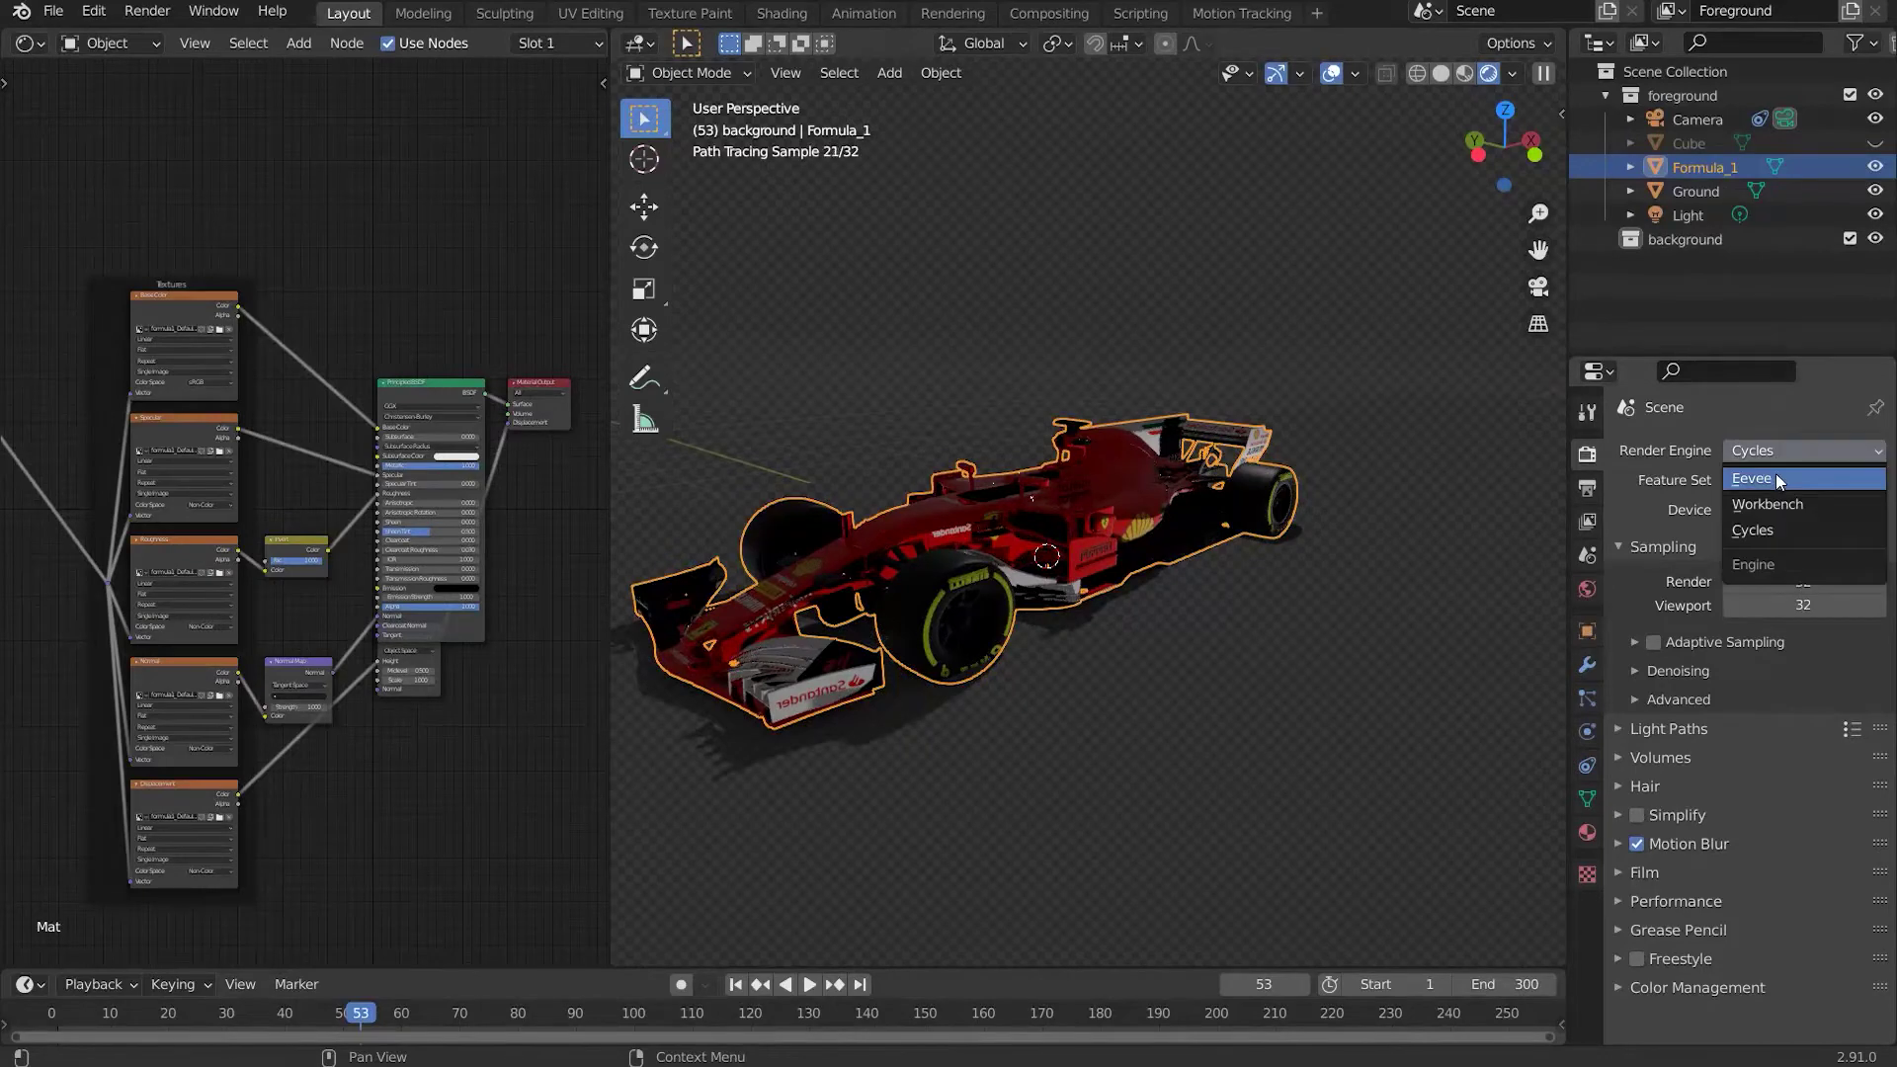
middle_drag(1105, 554, 1126, 583)
scroll(1106, 563, up, 4)
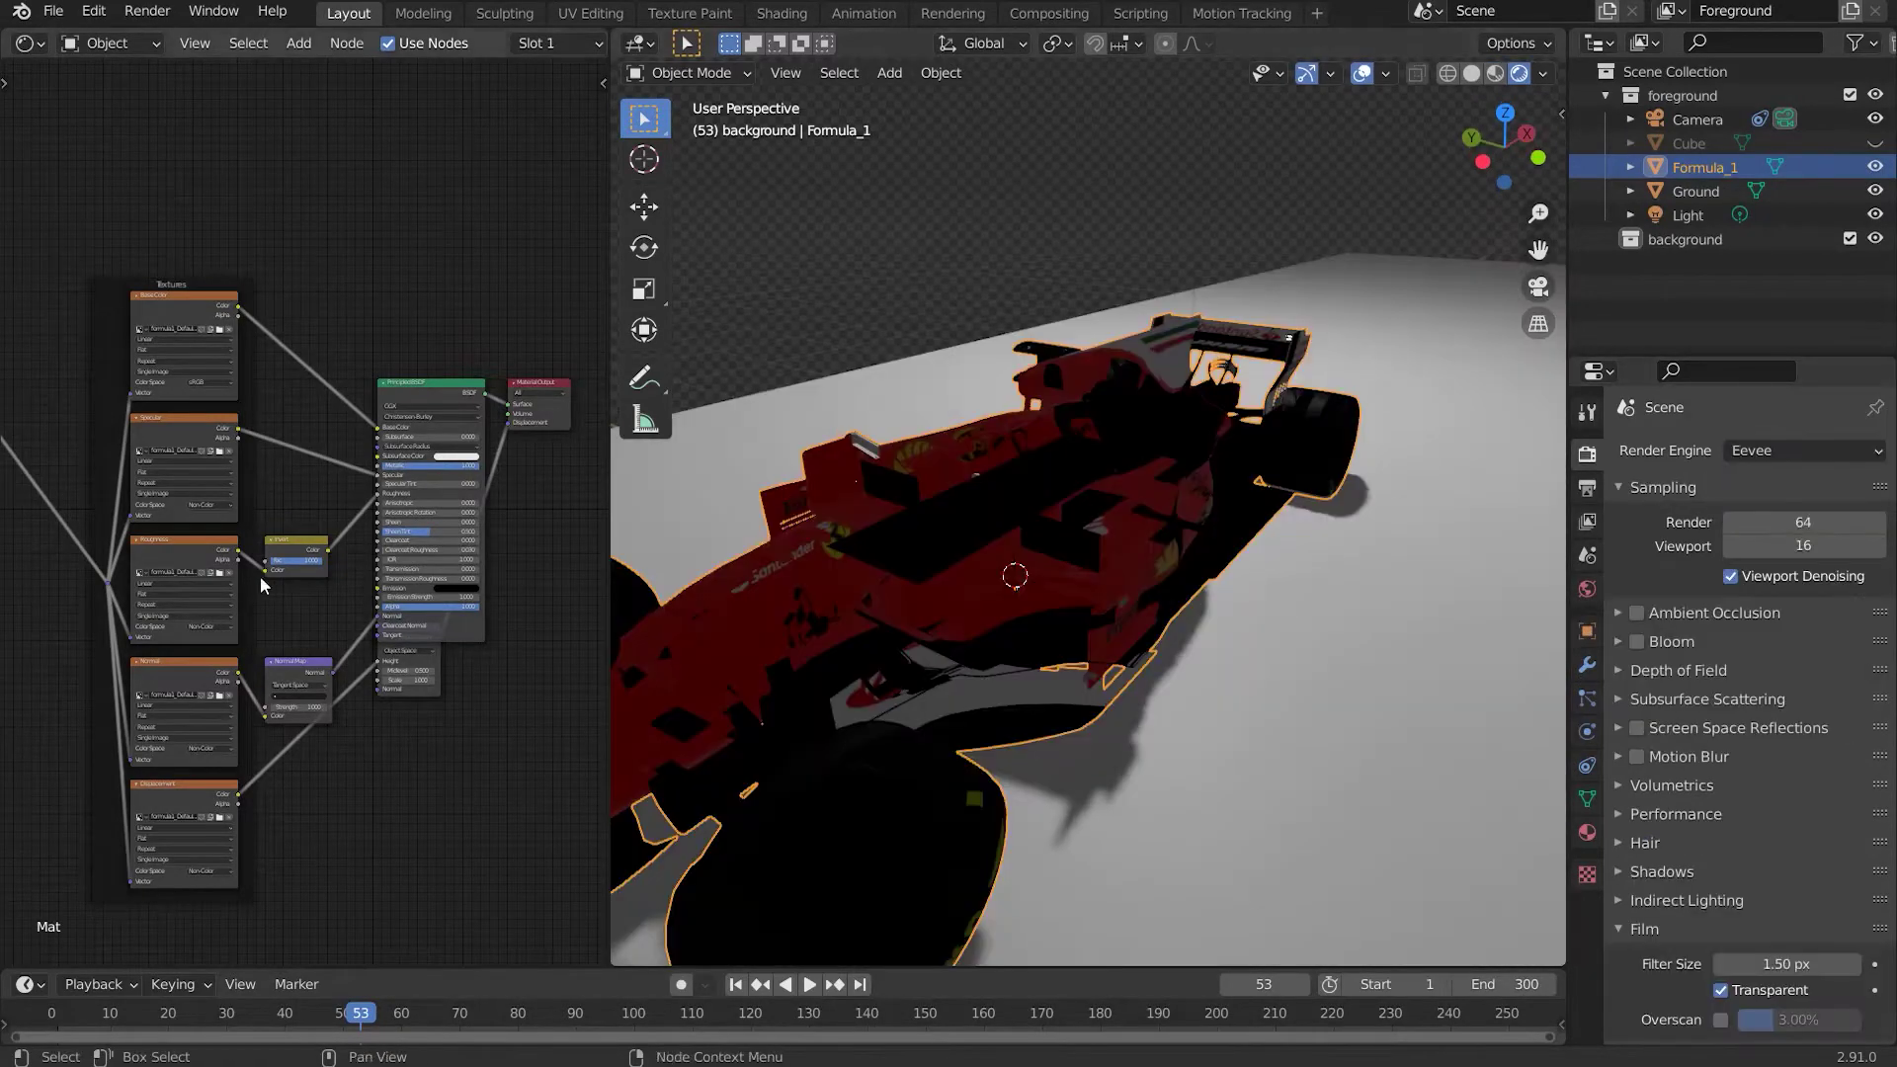
Set the Invert node's Fac to 0 and the Normal Map node's Strength to 0.5 in the car material
middle_drag(233, 578, 224, 555)
scroll(301, 553, up, 3)
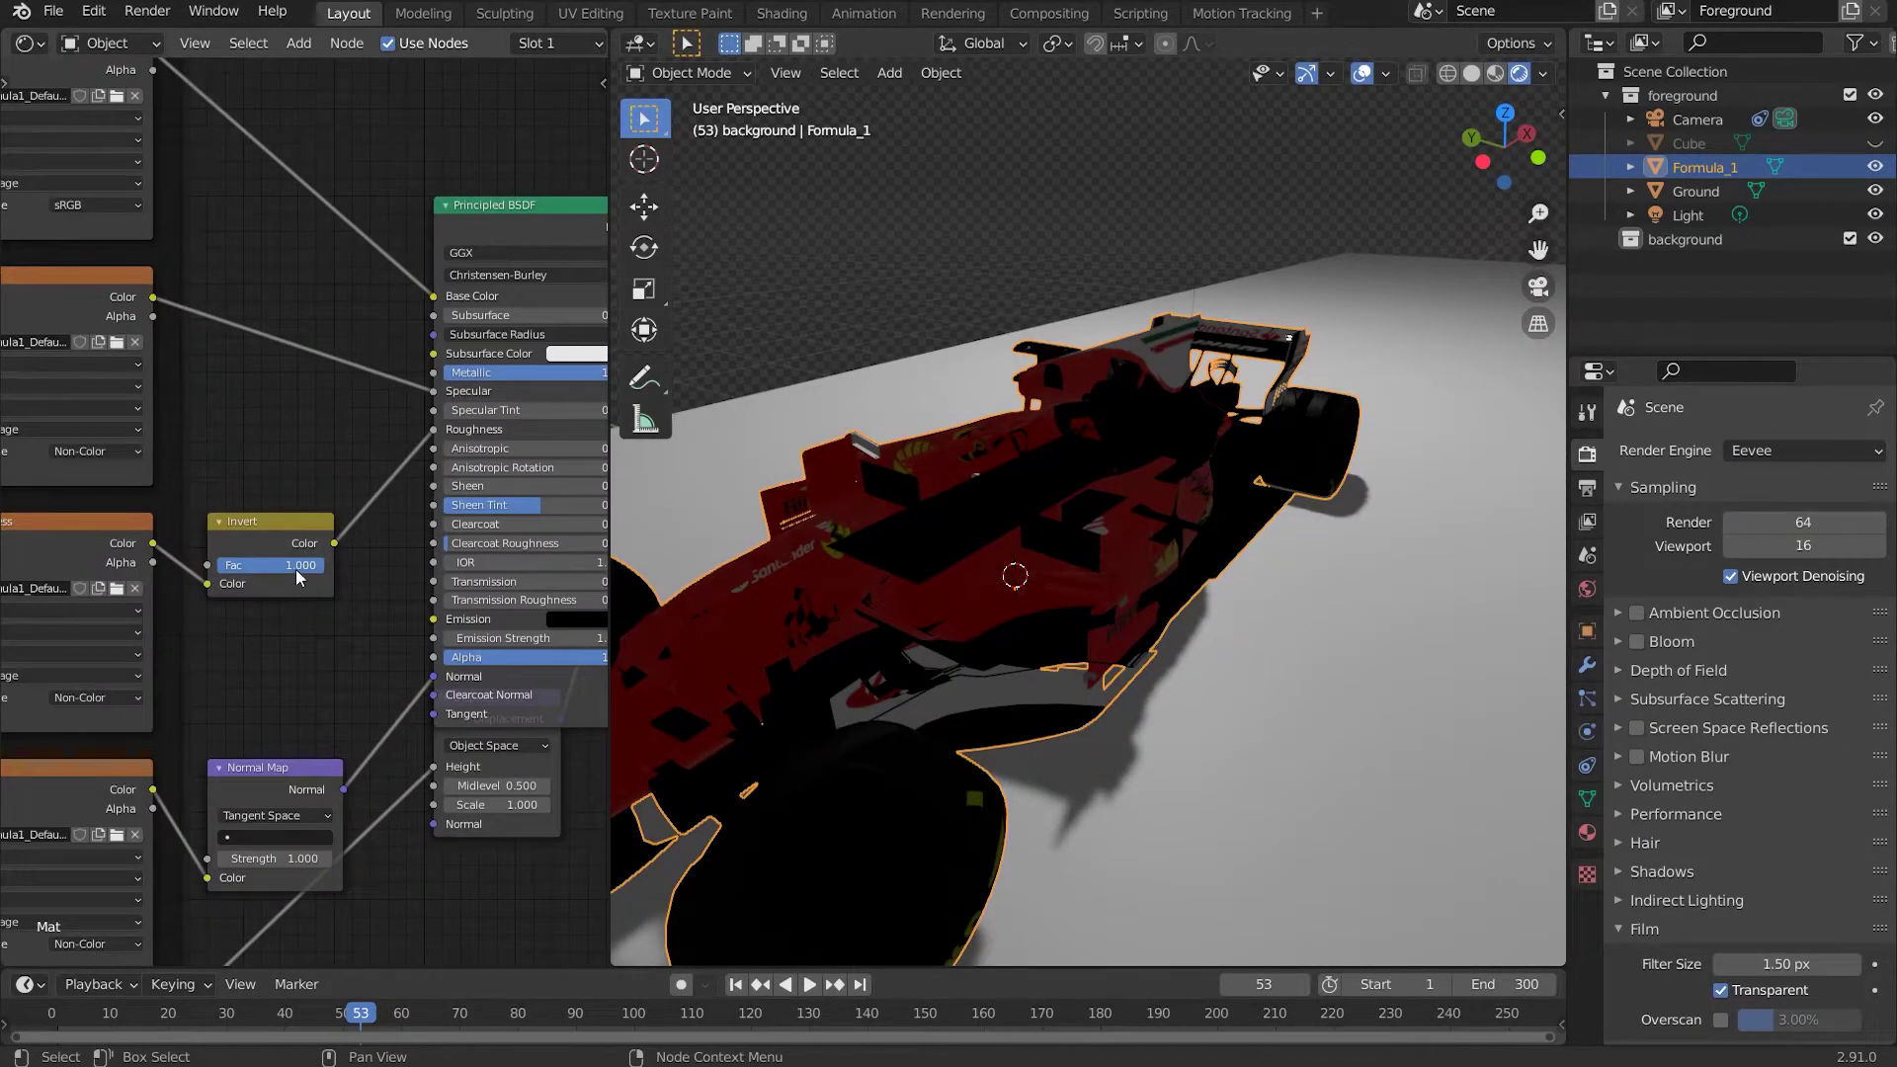
drag(297, 571, 219, 571)
middle_drag(987, 519, 1357, 469)
middle_drag(241, 889, 210, 817)
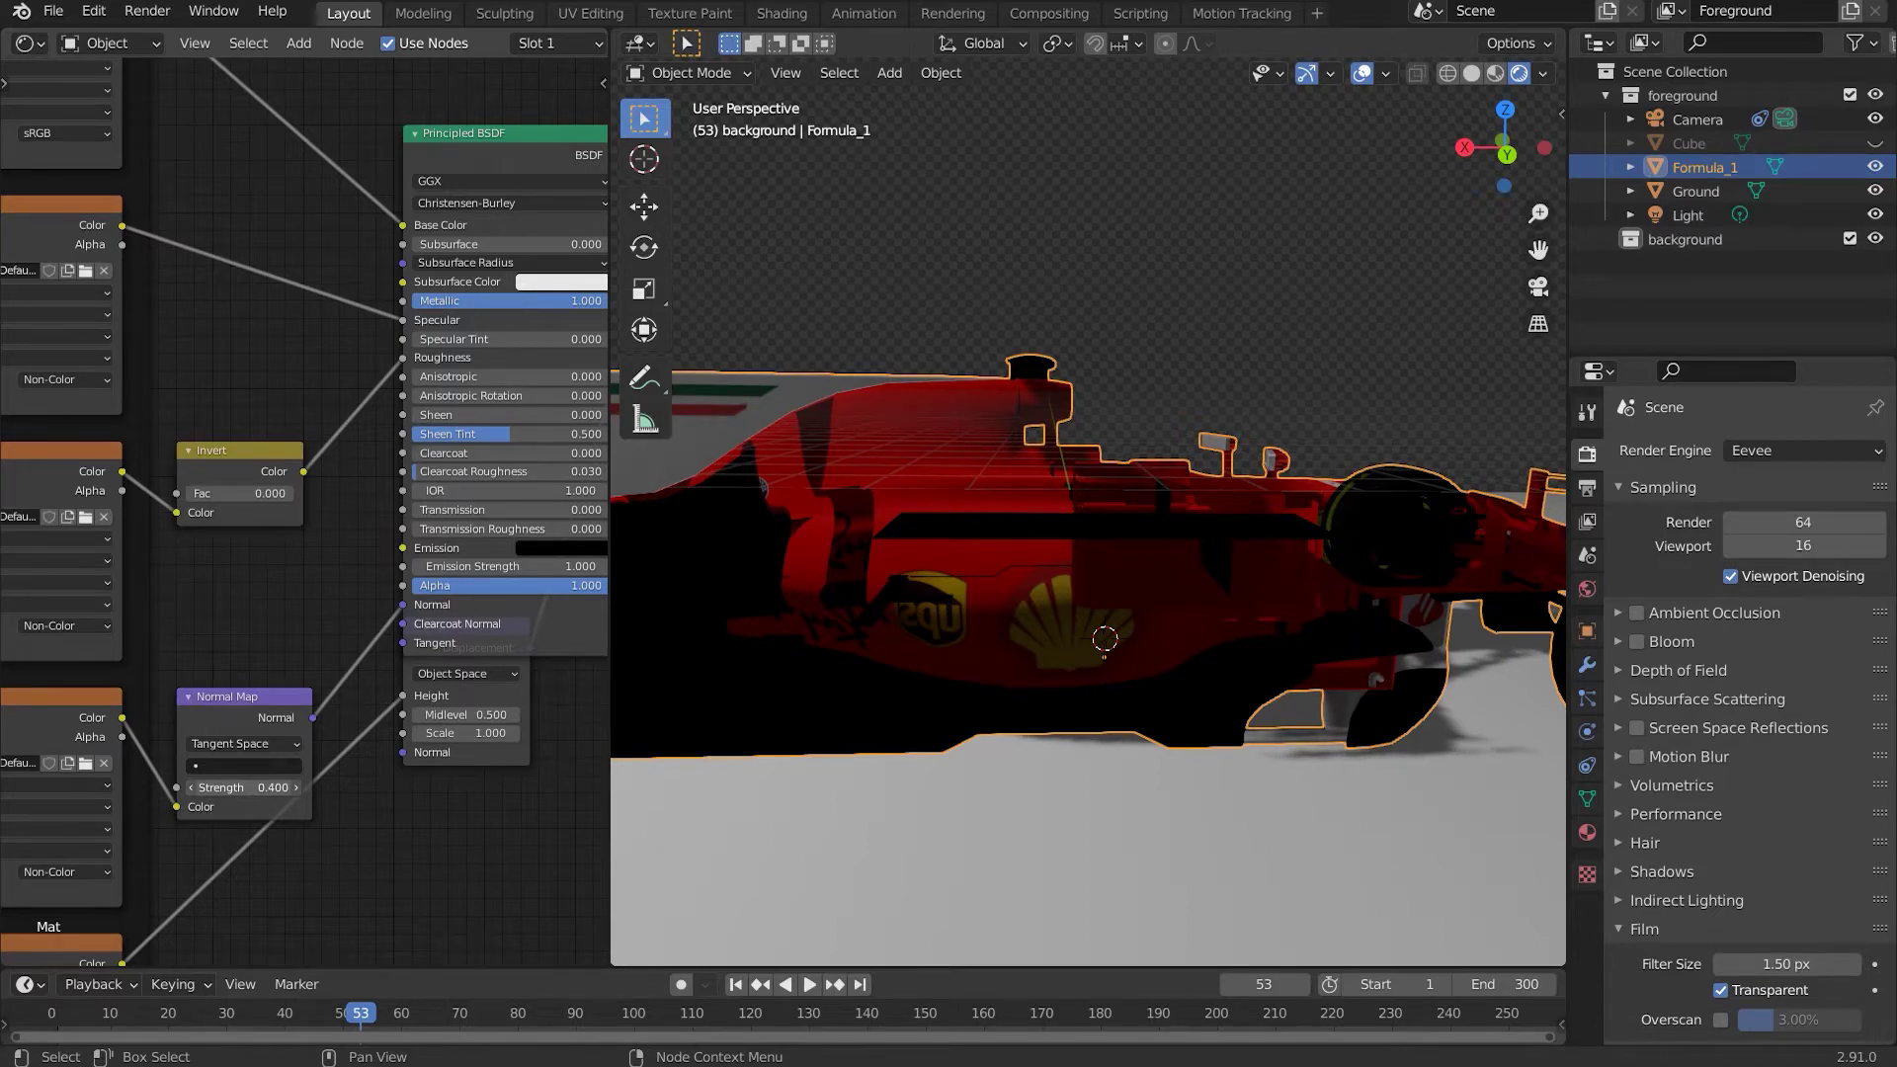
Set the render engine back to Cycles and check the car's material in the rendered view
click(1752, 458)
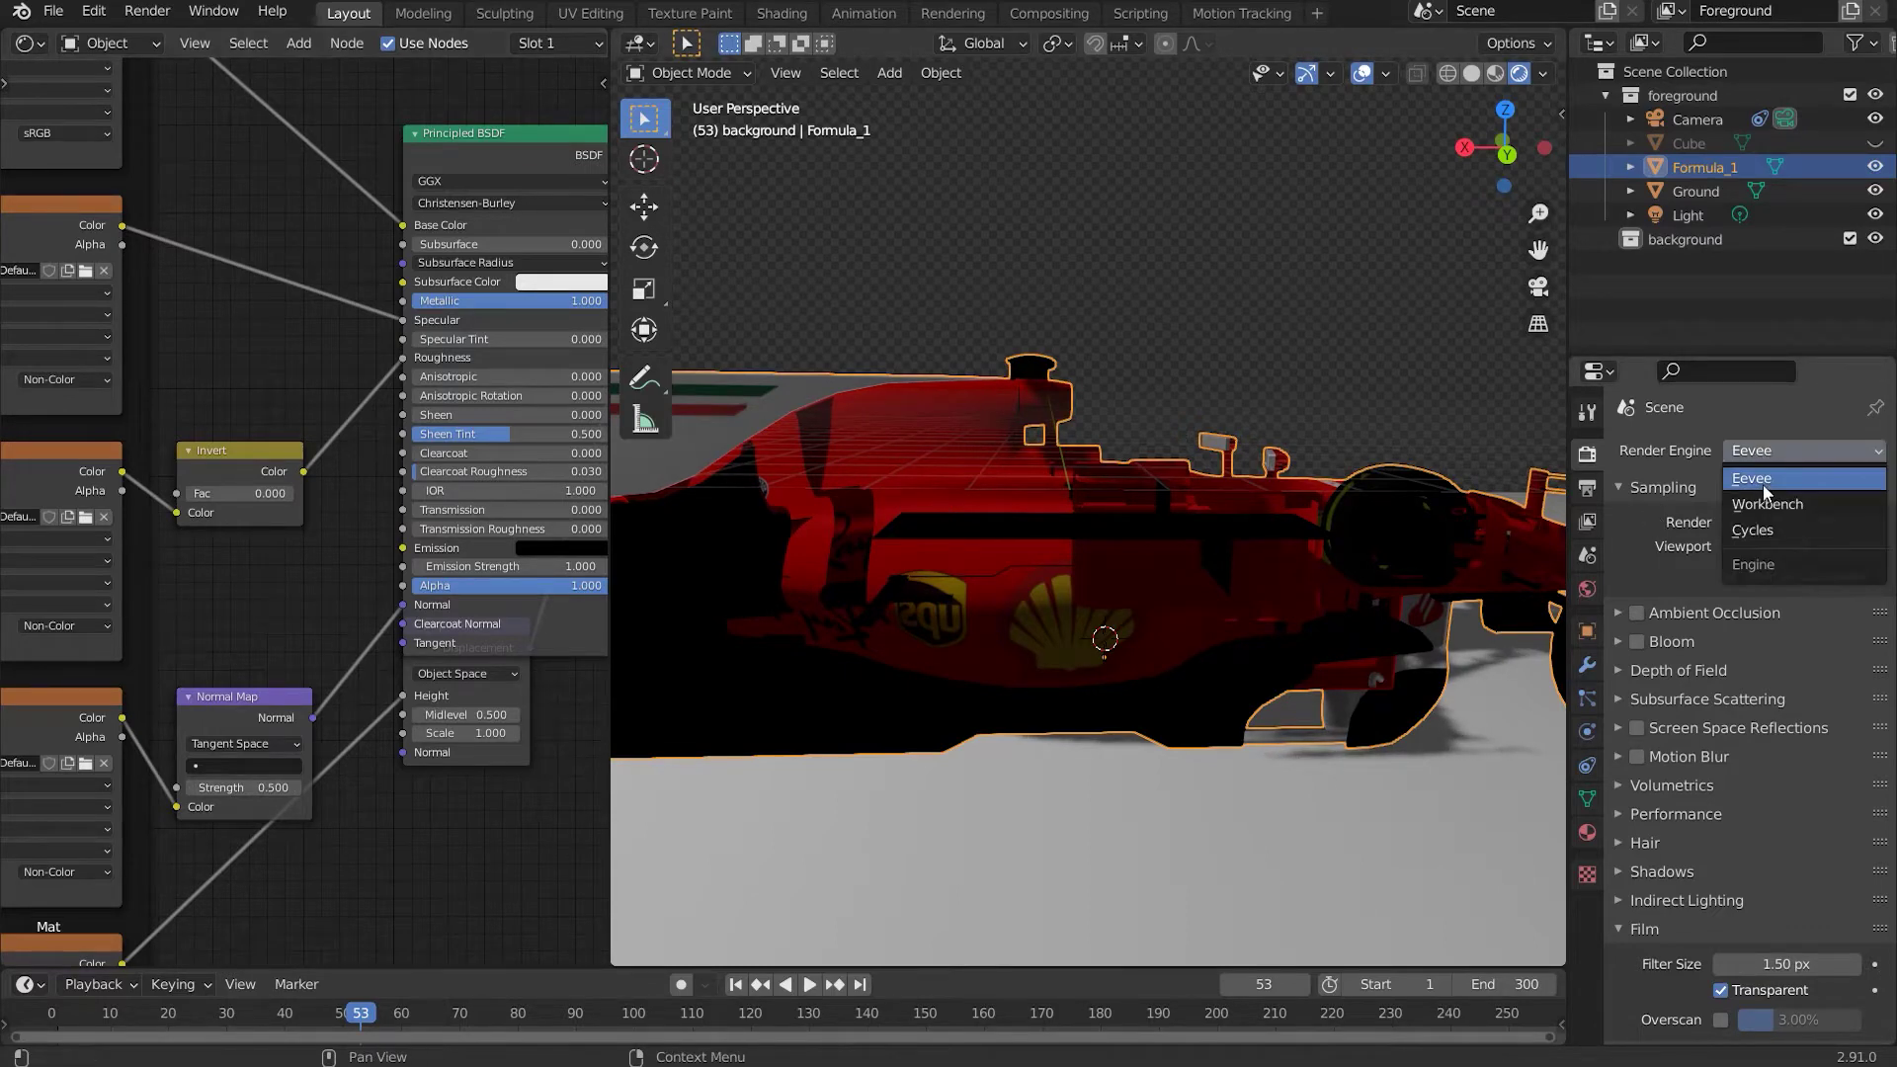
click(1771, 526)
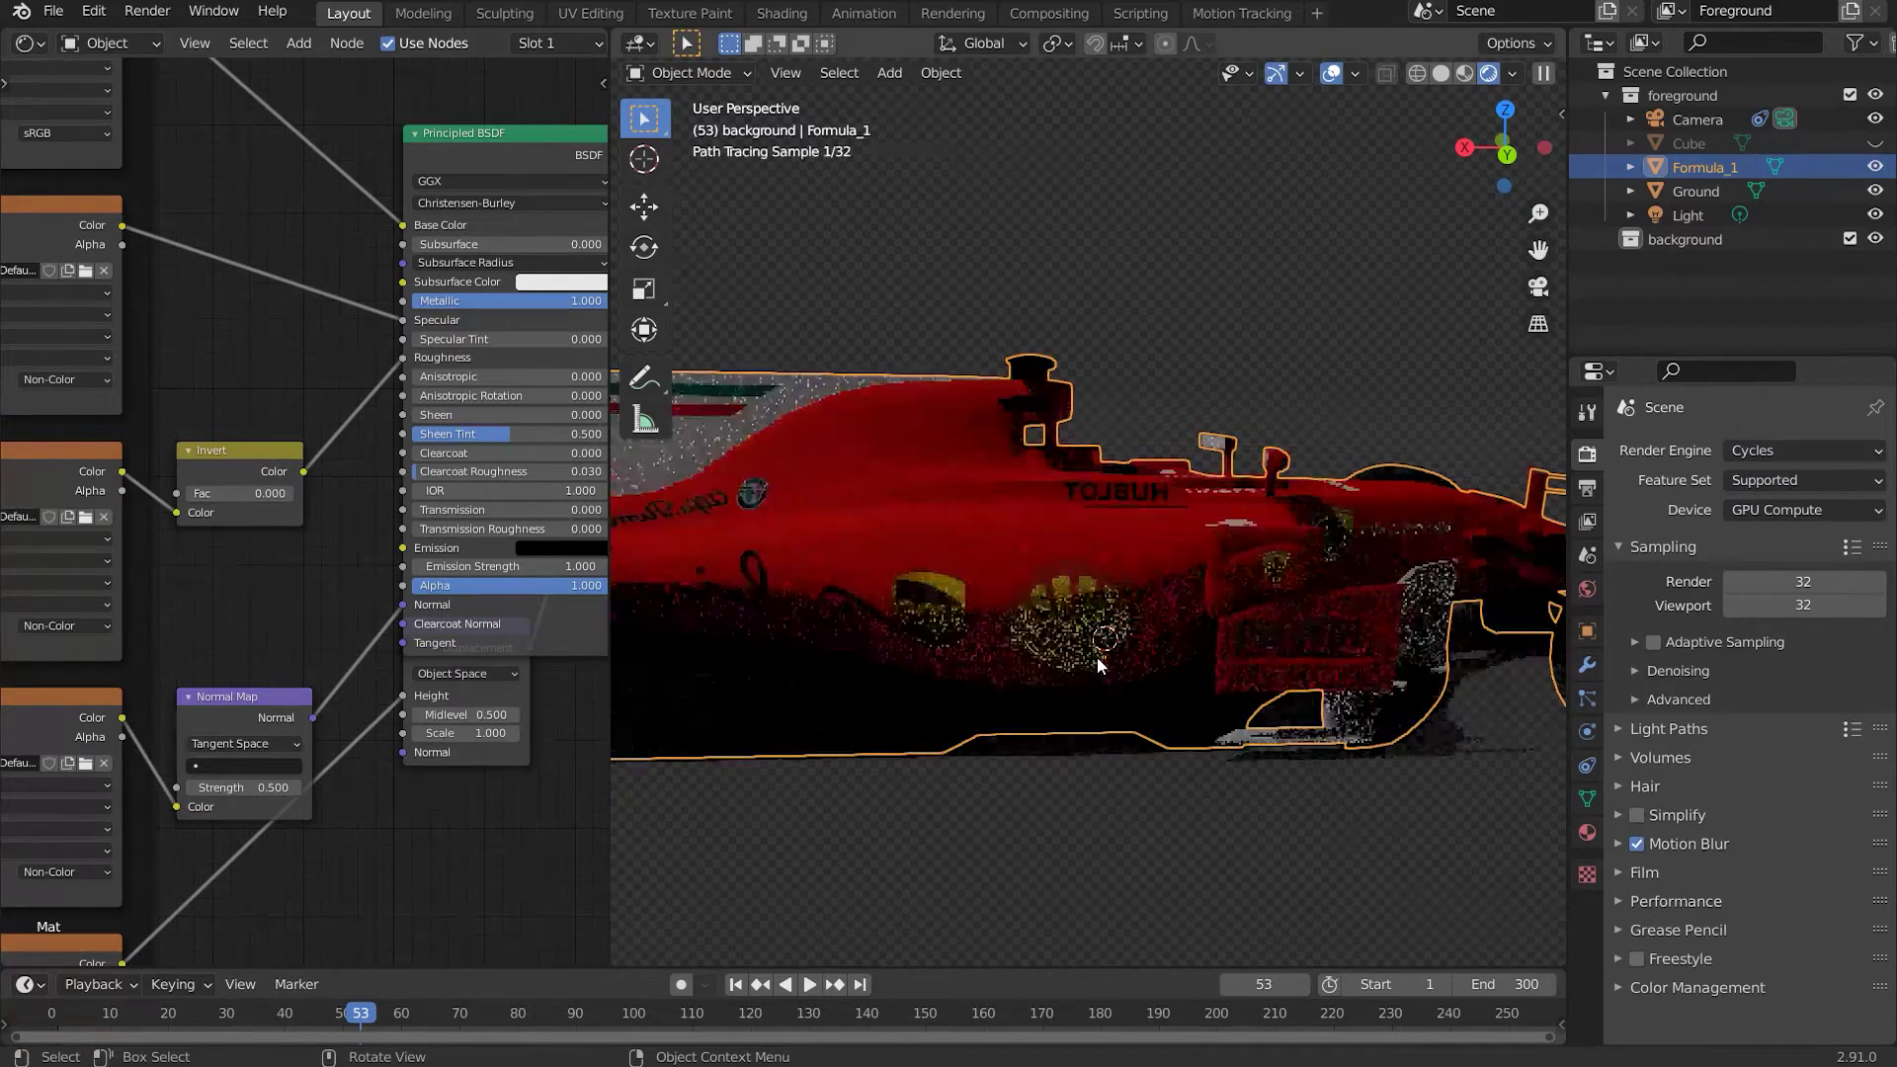
middle_drag(1096, 656, 1067, 609)
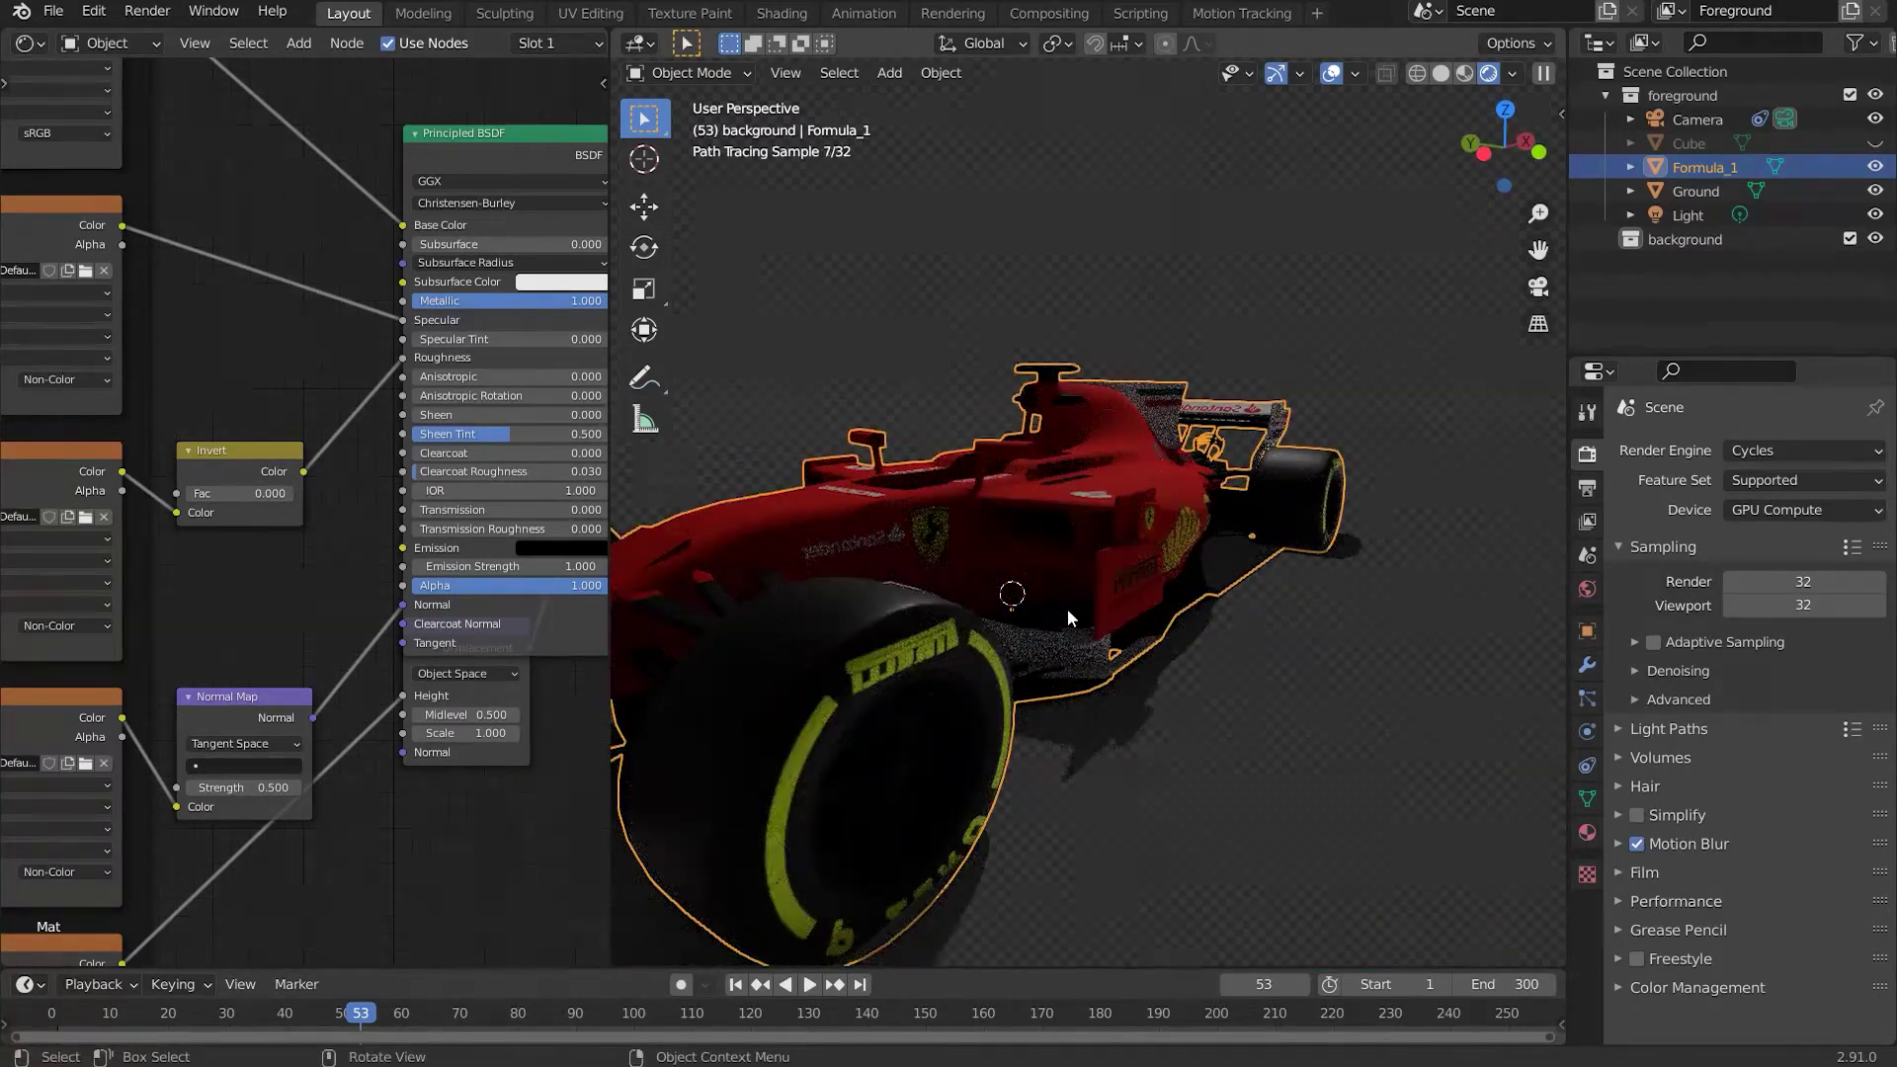
Show the World shader nodes and add an Environment Texture node, linking its Color to the Background node's Color
scroll(306, 509, down, 1)
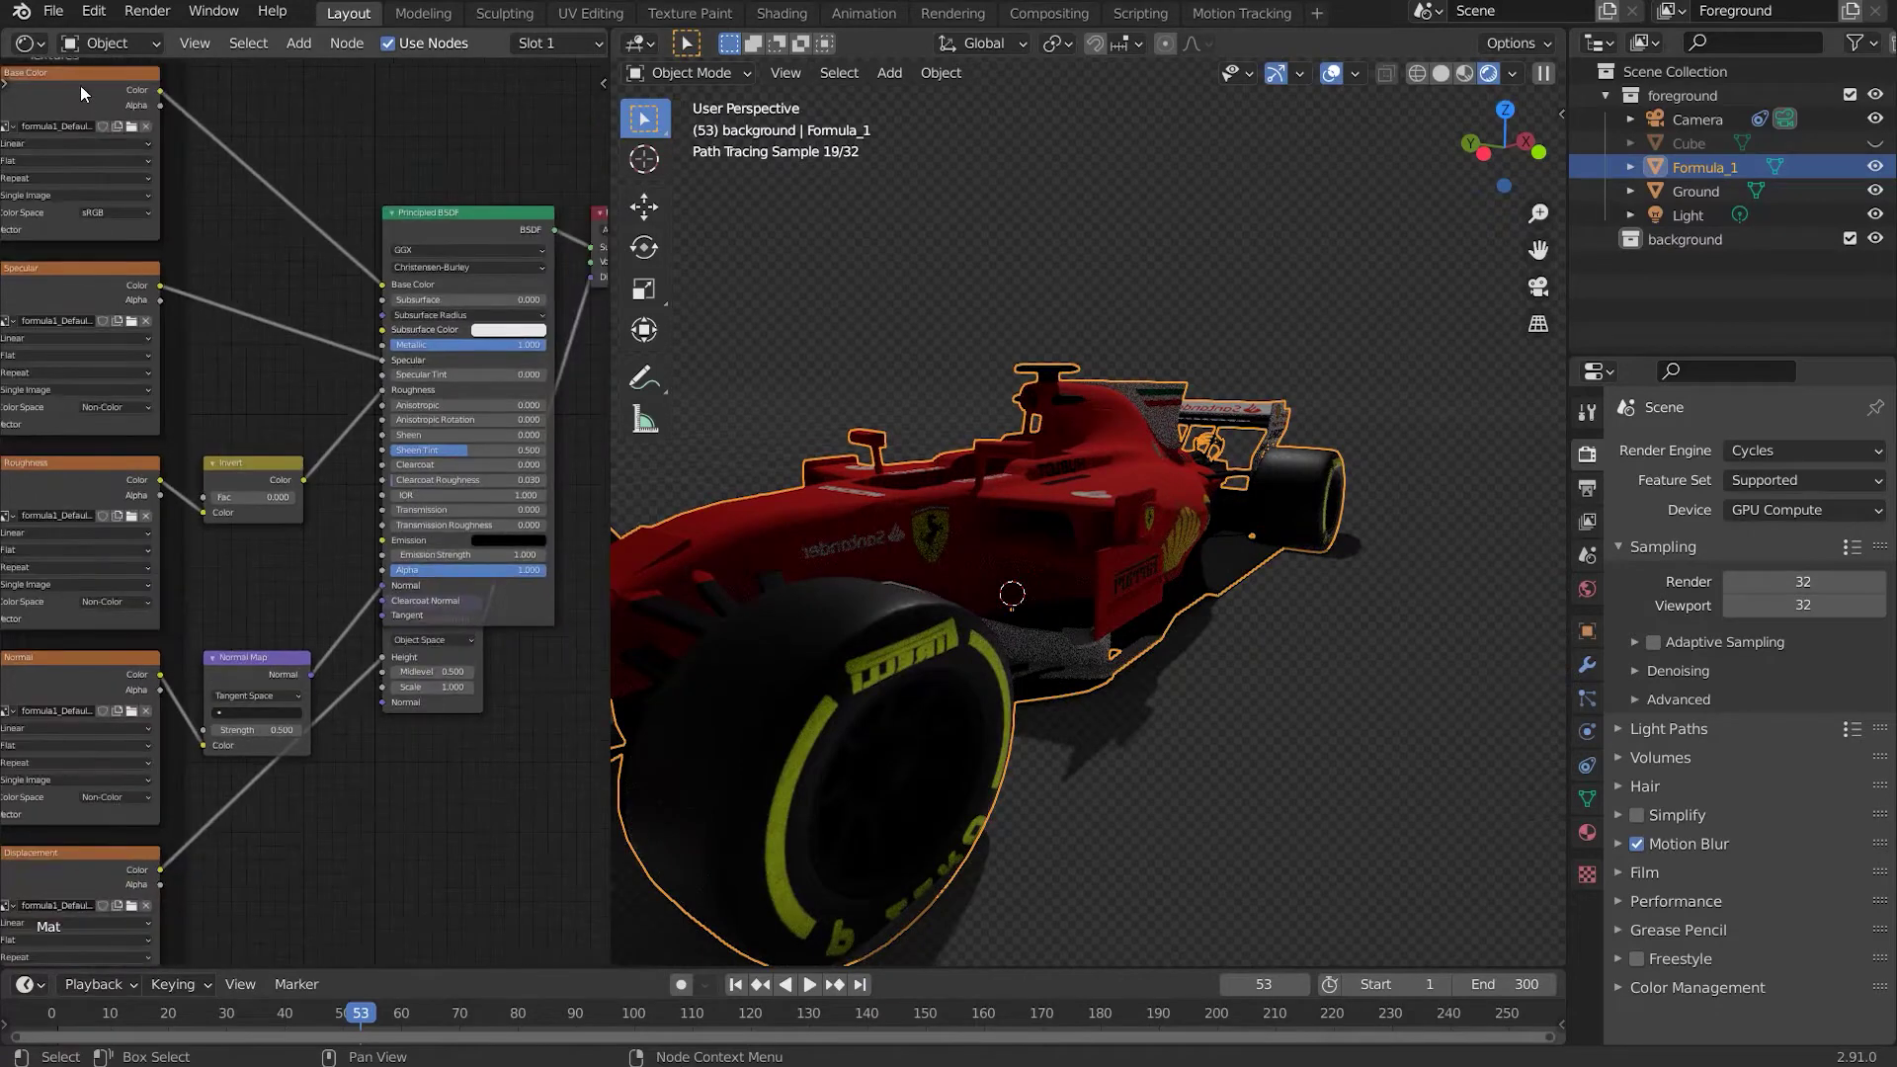
click(28, 43)
click(108, 42)
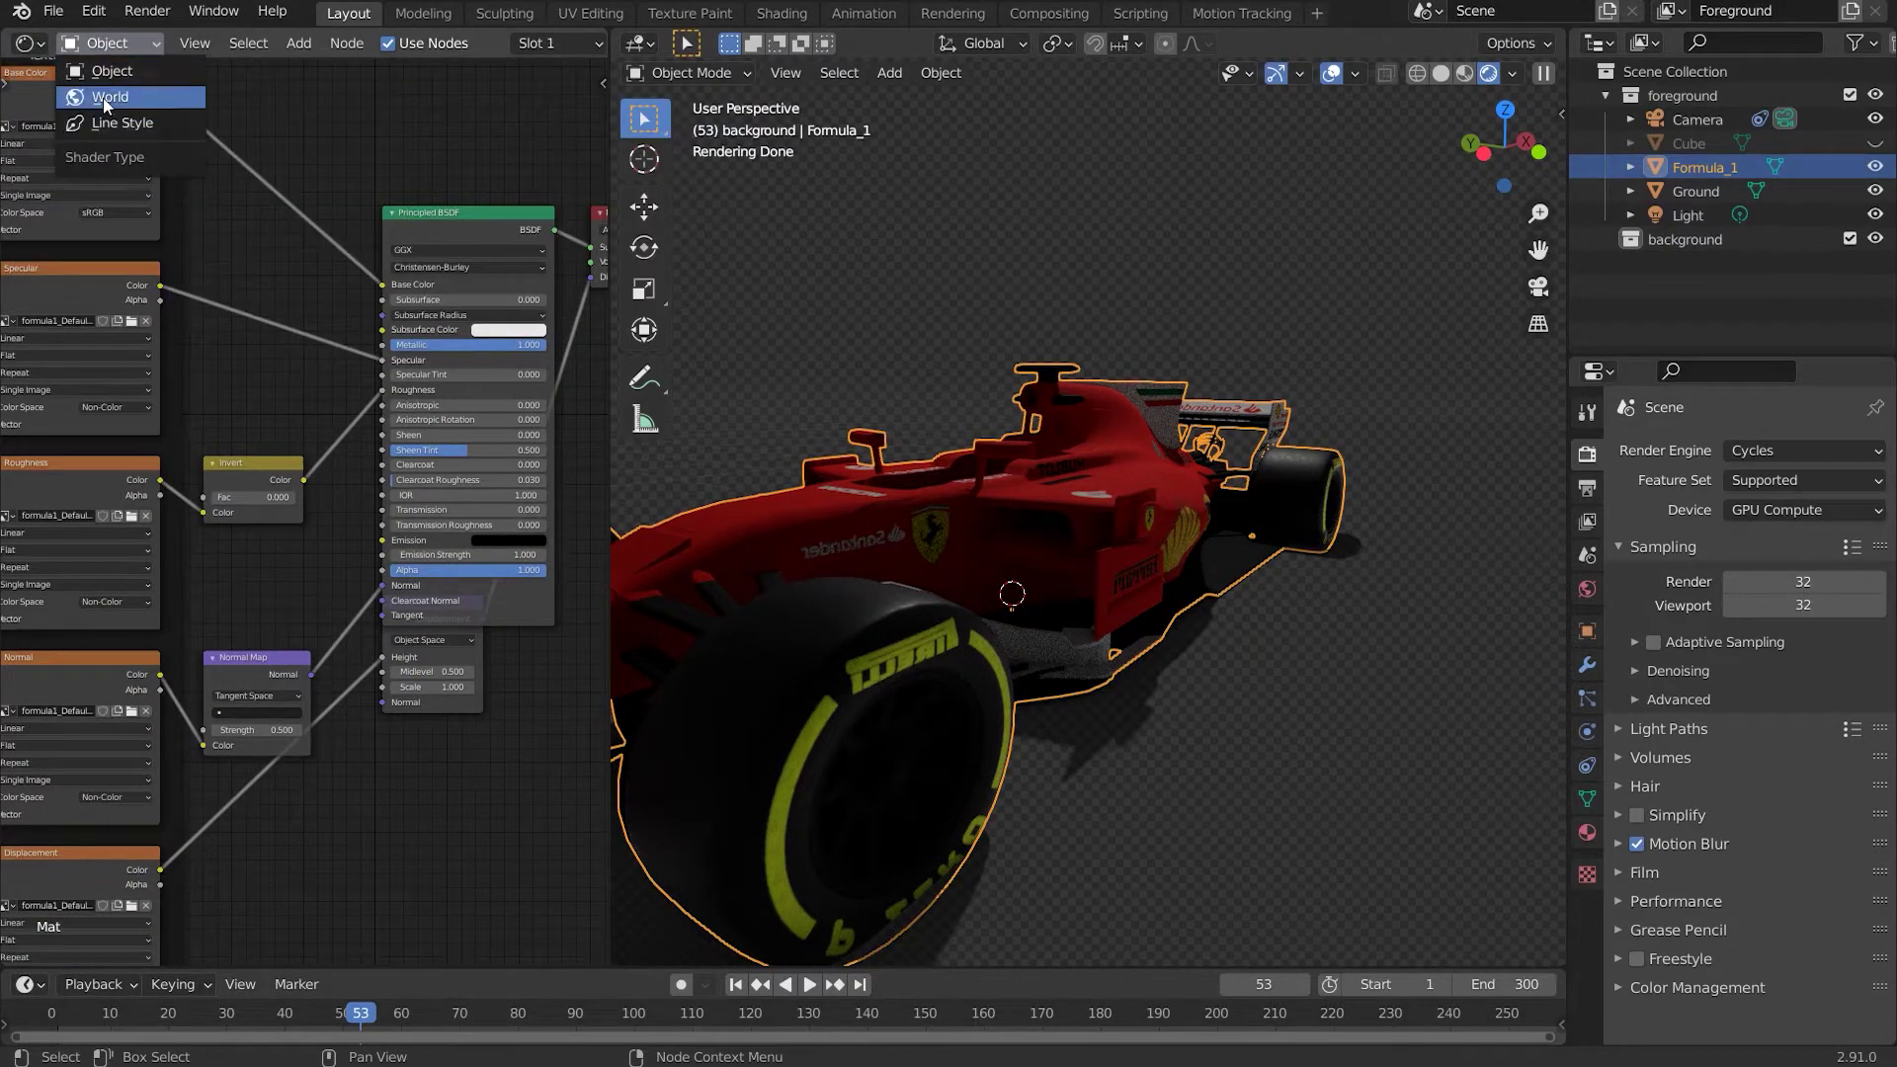
click(104, 97)
middle_drag(272, 490, 371, 650)
key(shift+a)
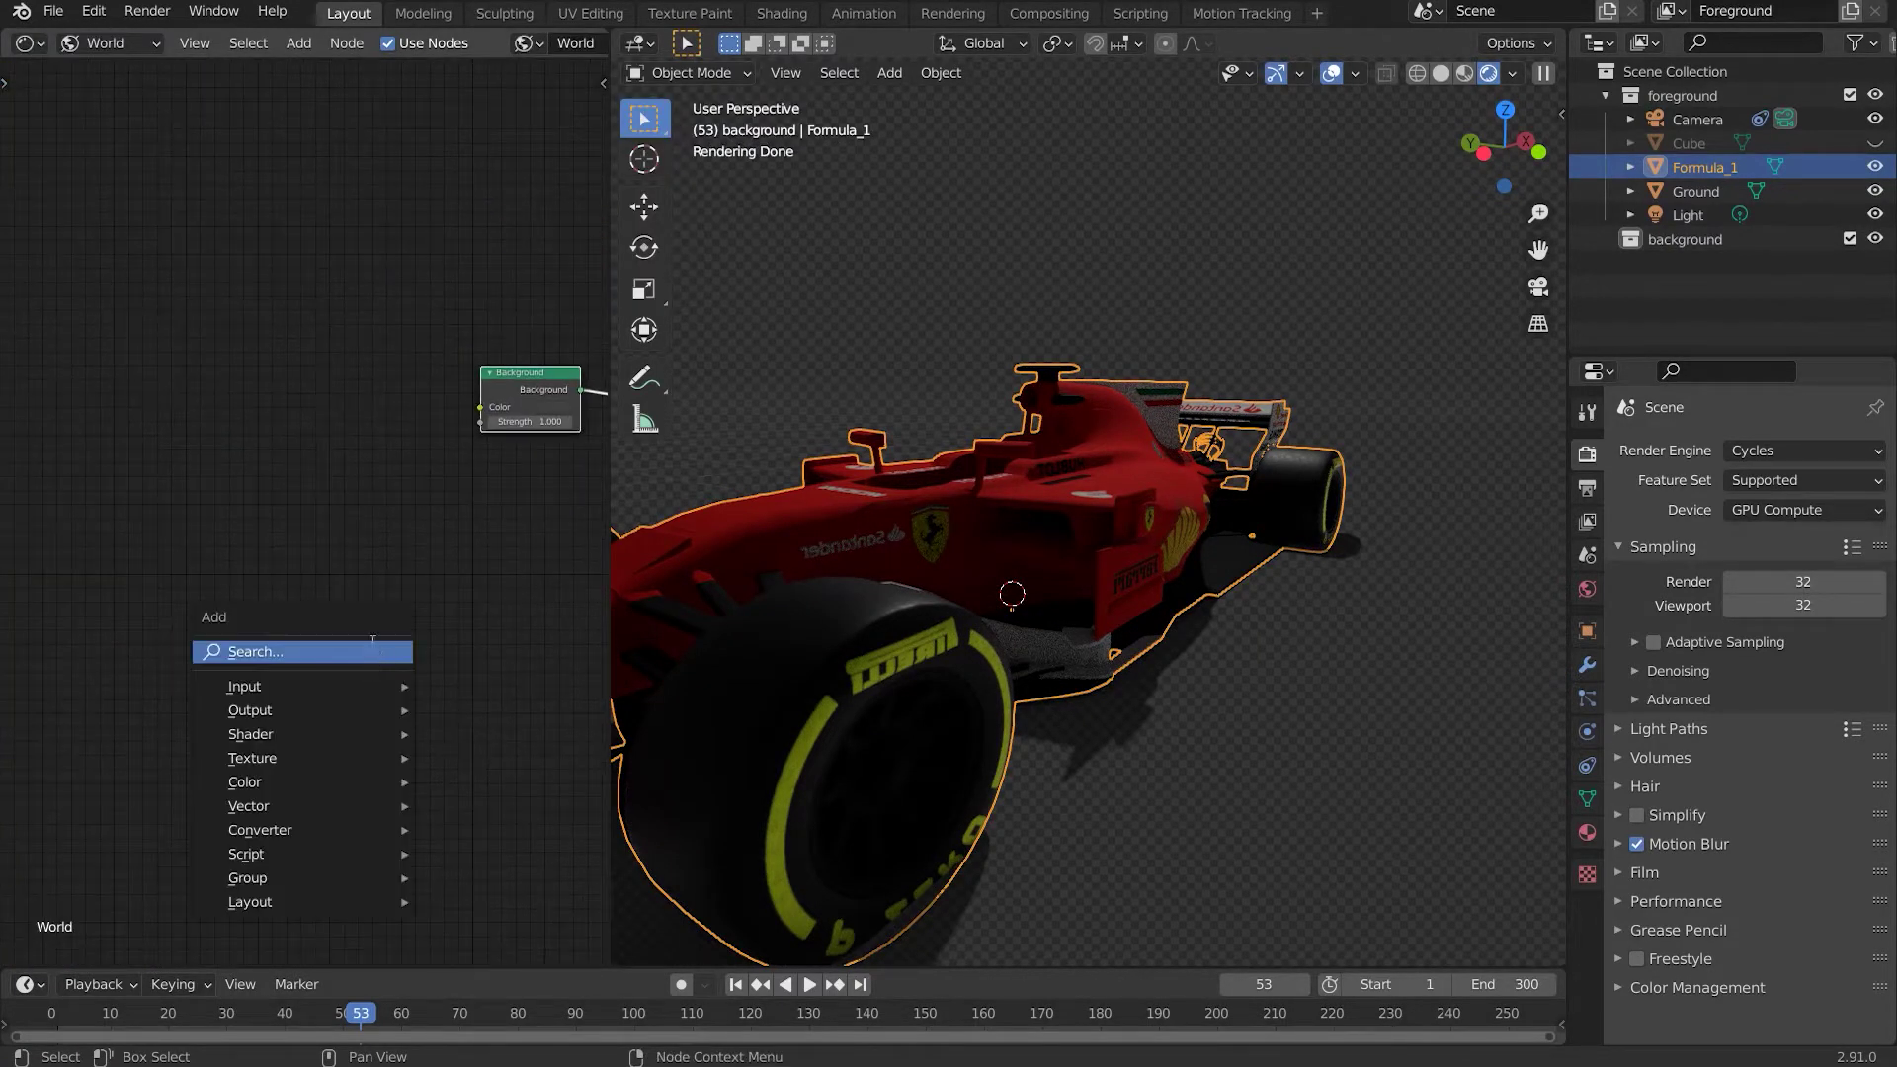
text(envo)
key(Return)
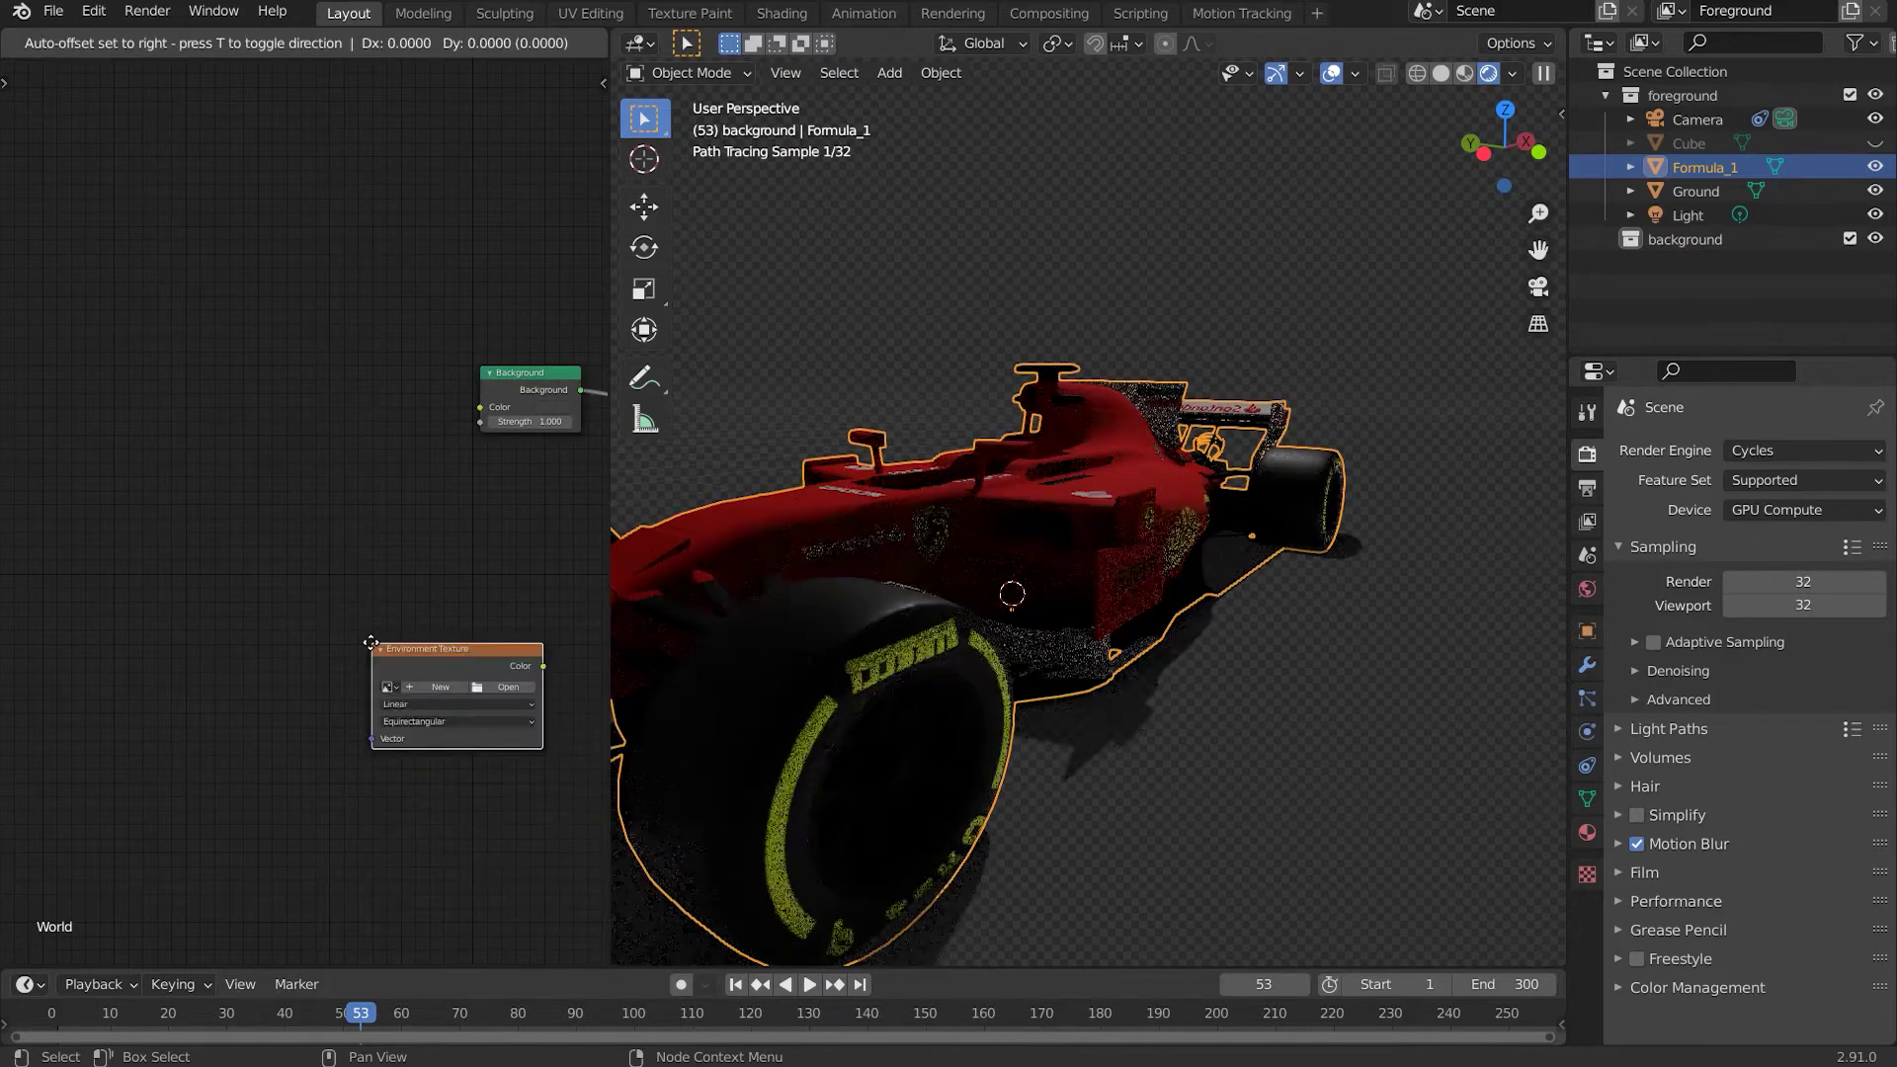
click(213, 348)
drag(388, 374, 482, 405)
Load mall_parking_lot_2k.hdr from the HDR'S folder into the Environment Texture node
click(350, 393)
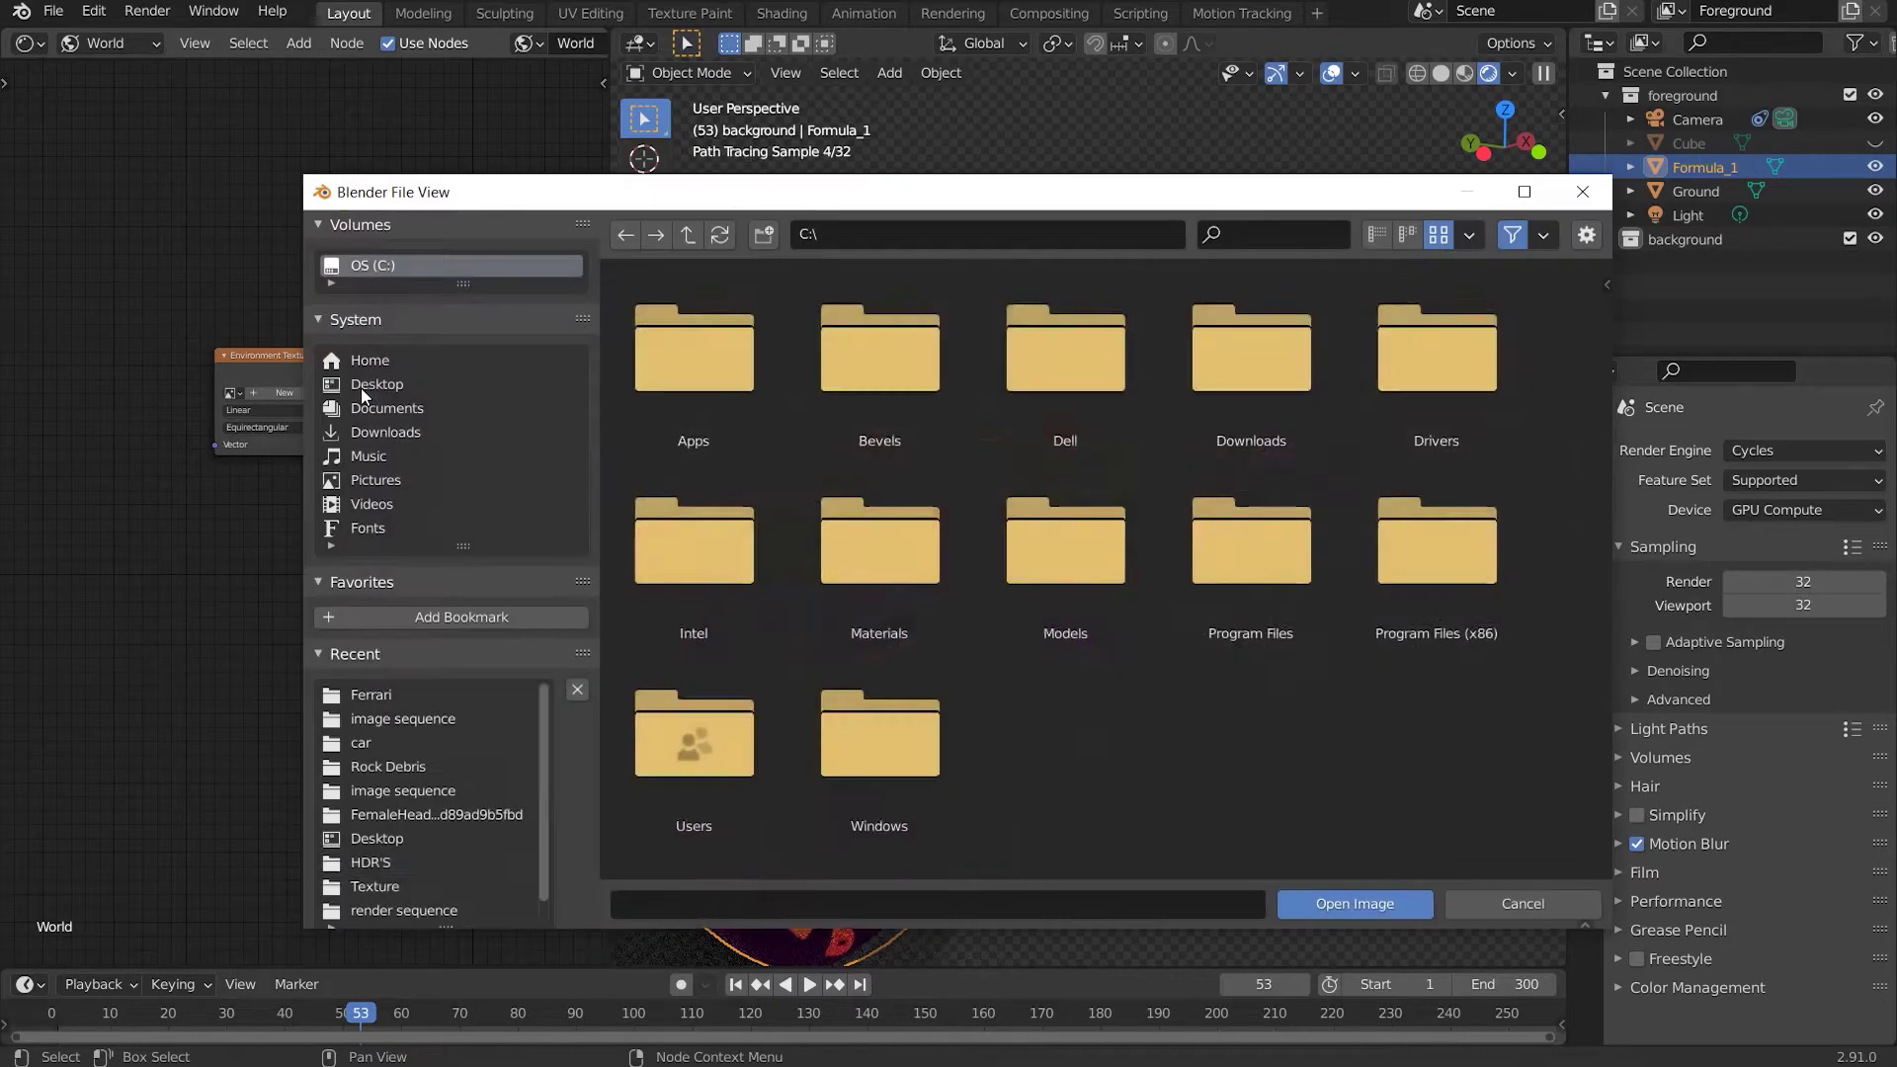
click(370, 861)
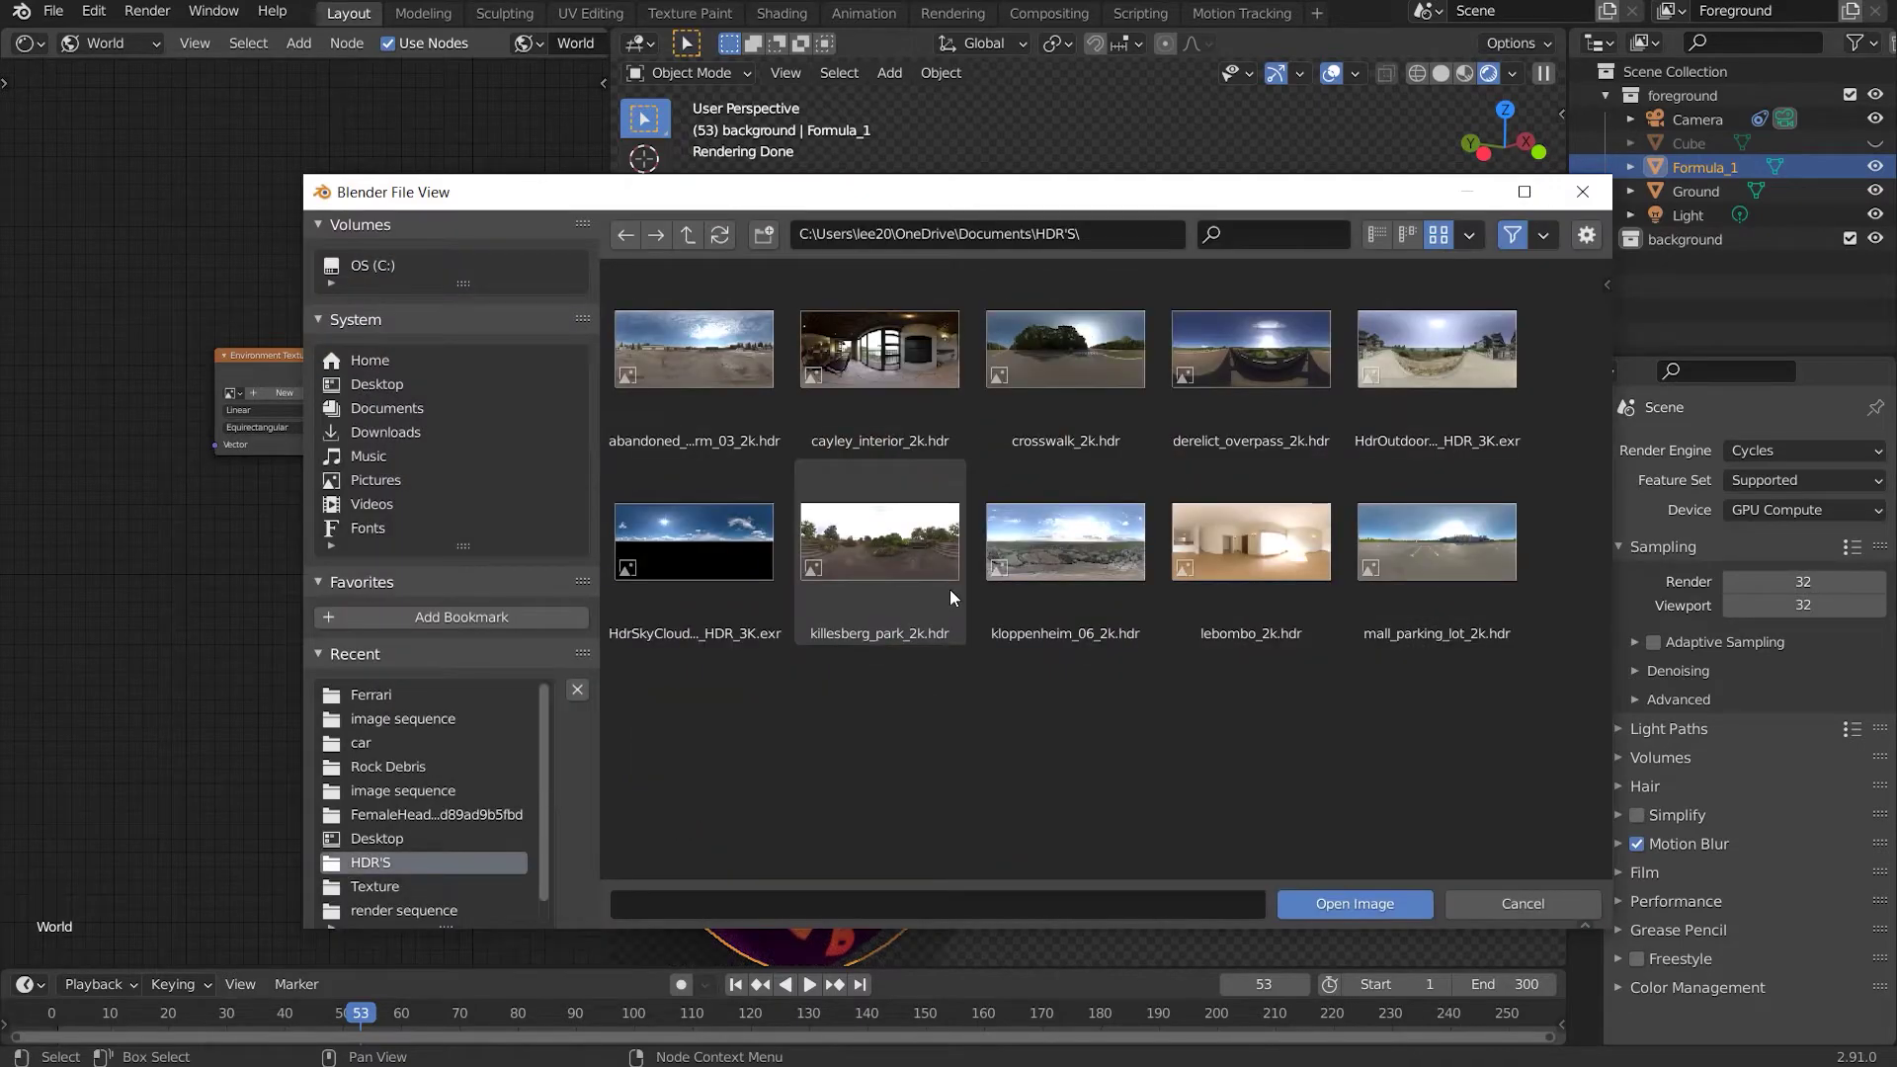
double_click(1472, 603)
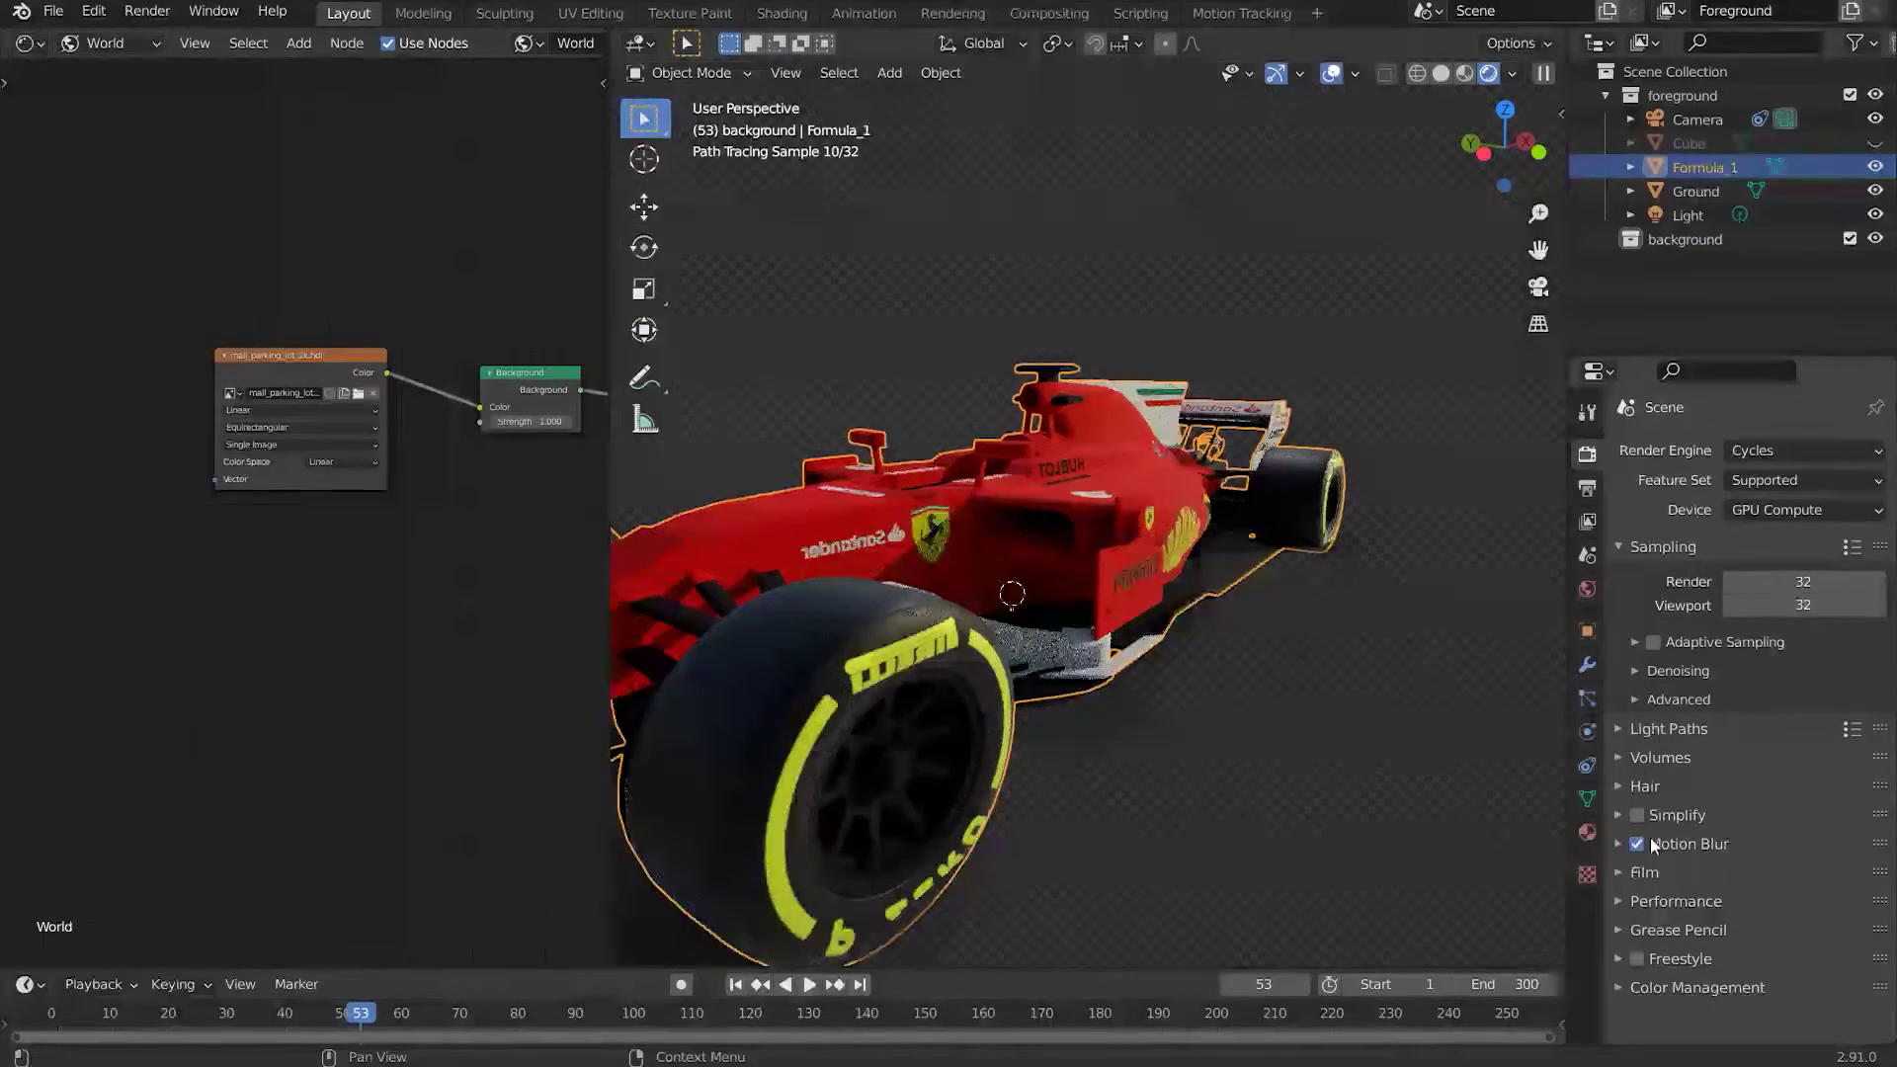
Turn off the film's Transparent option to view the HDR environment around the car, and turn it back on
click(1616, 873)
scroll(1692, 933, down, 3)
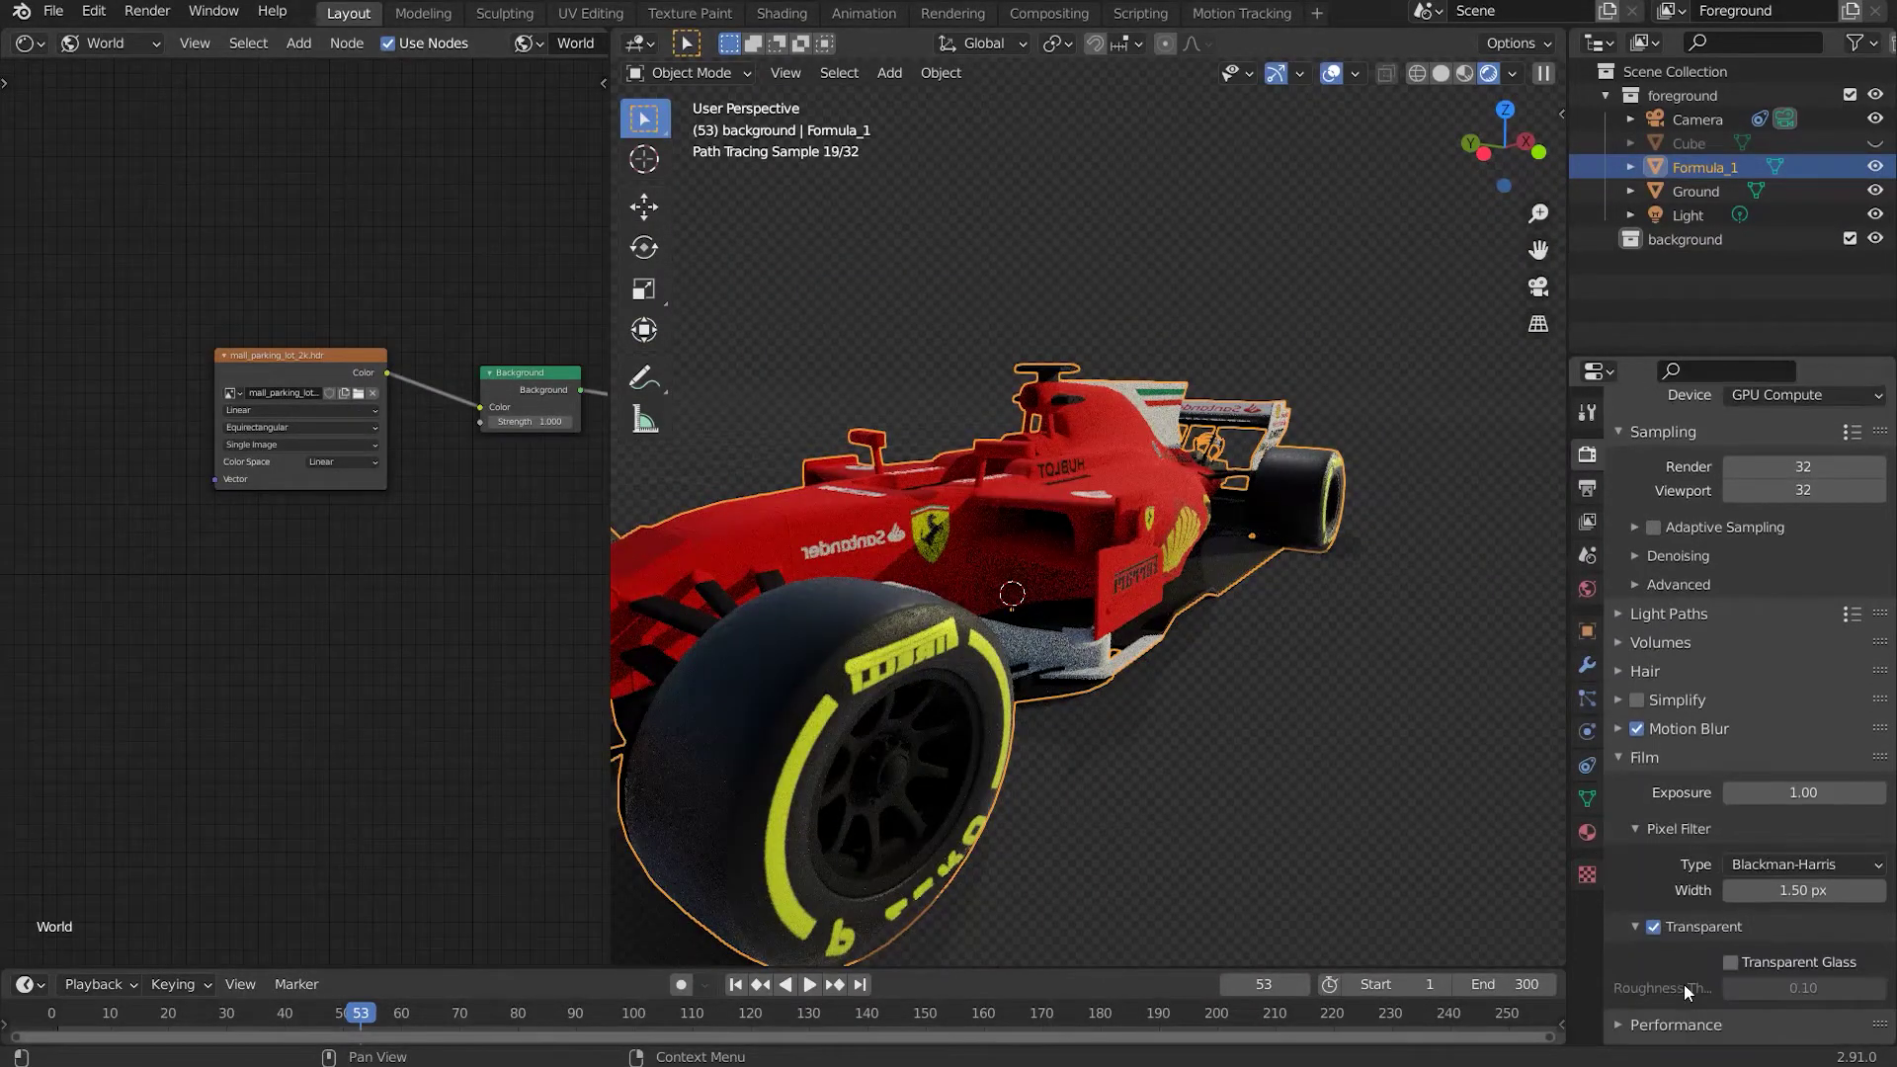
click(1653, 926)
scroll(1191, 684, down, 5)
middle_drag(1337, 713, 1433, 779)
scroll(1343, 703, up, 5)
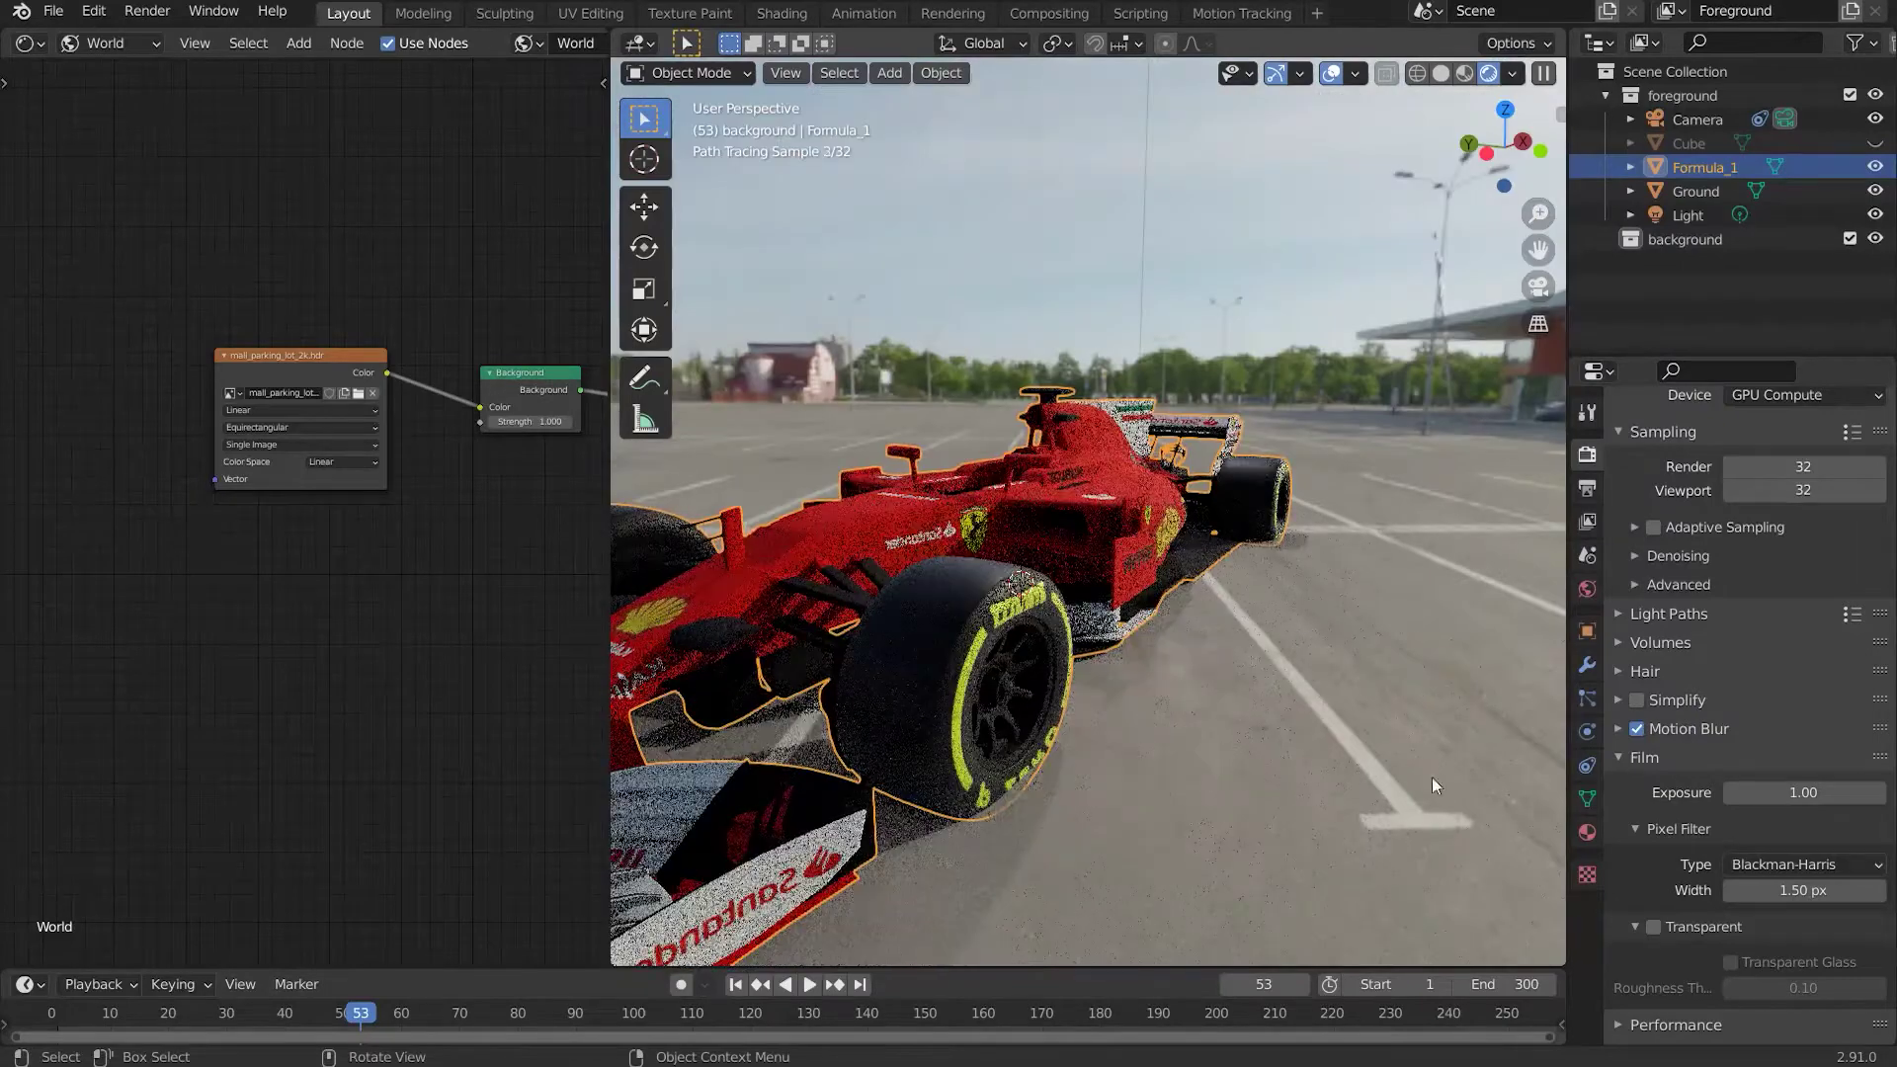
click(1654, 927)
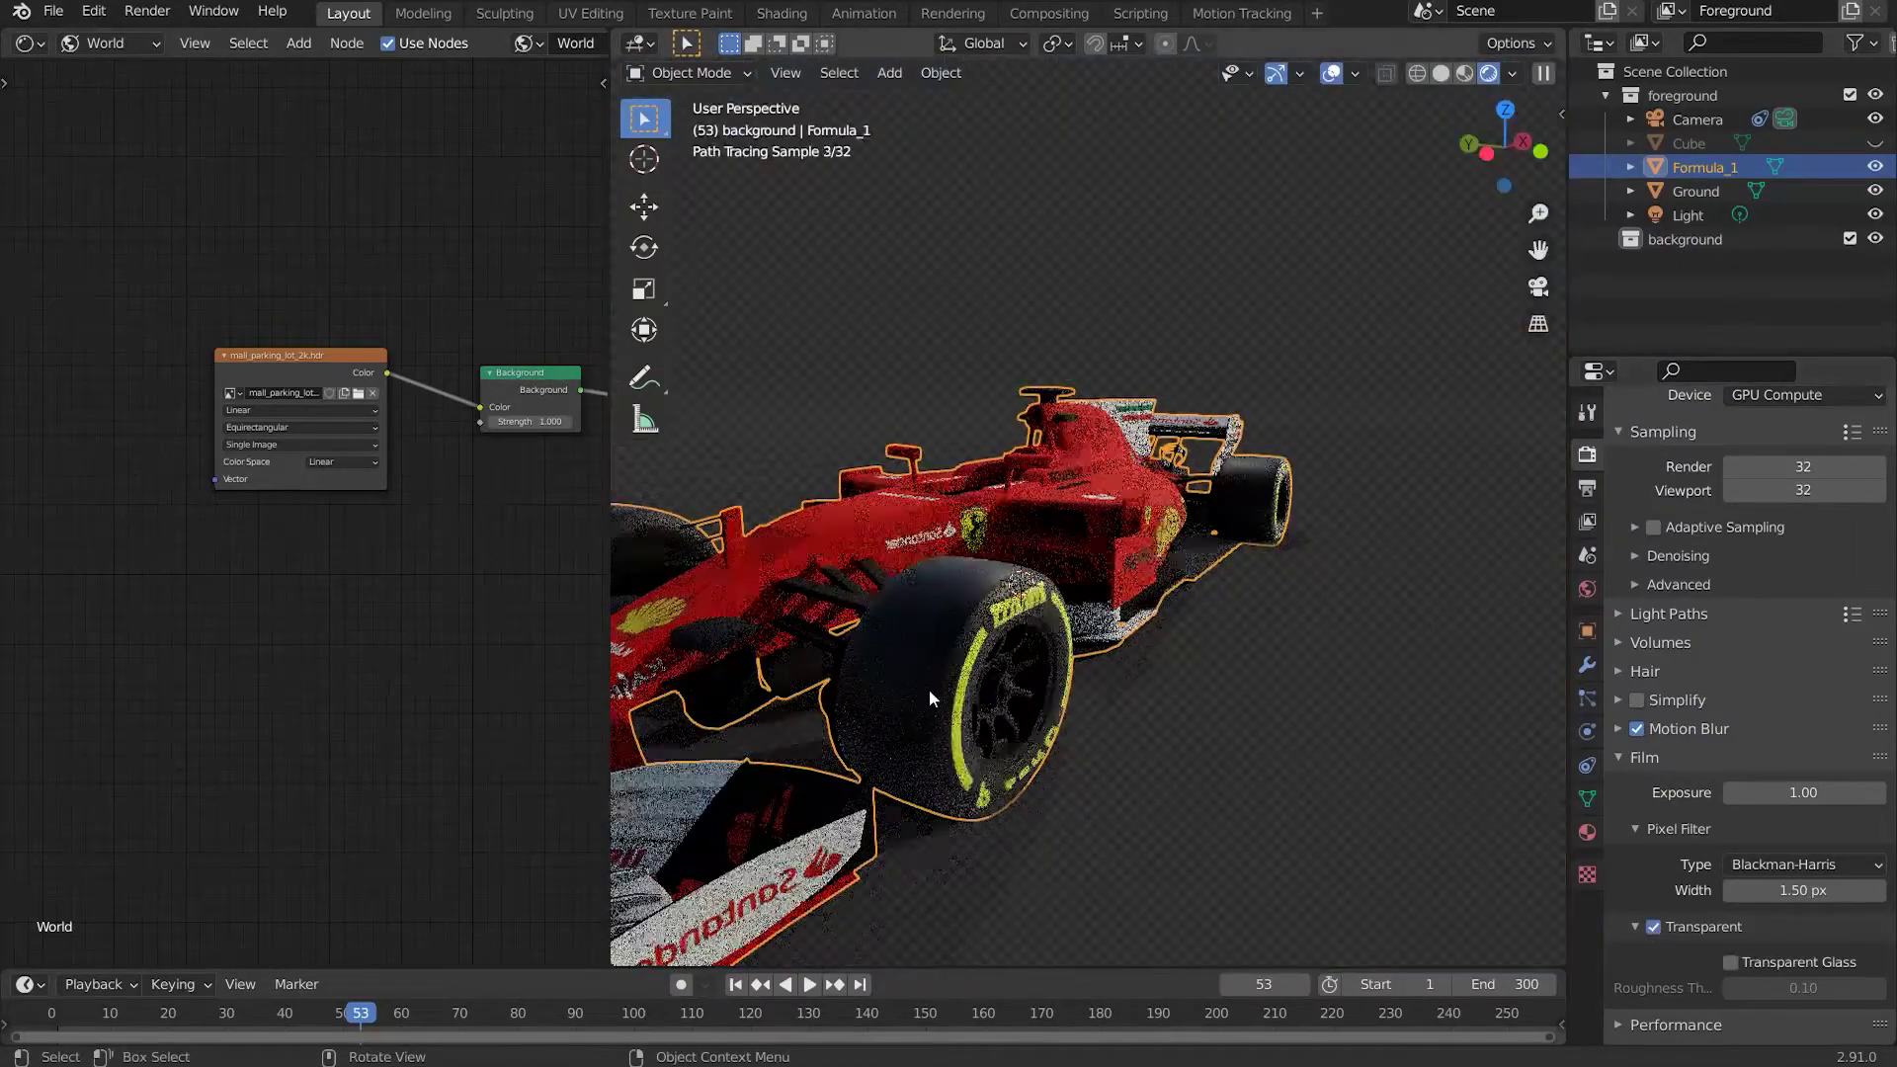
Add Mapping and Texture Coordinate nodes to the mall_parking_lot_2k.hdr Environment Texture node
middle_drag(110, 397, 299, 410)
click(424, 372)
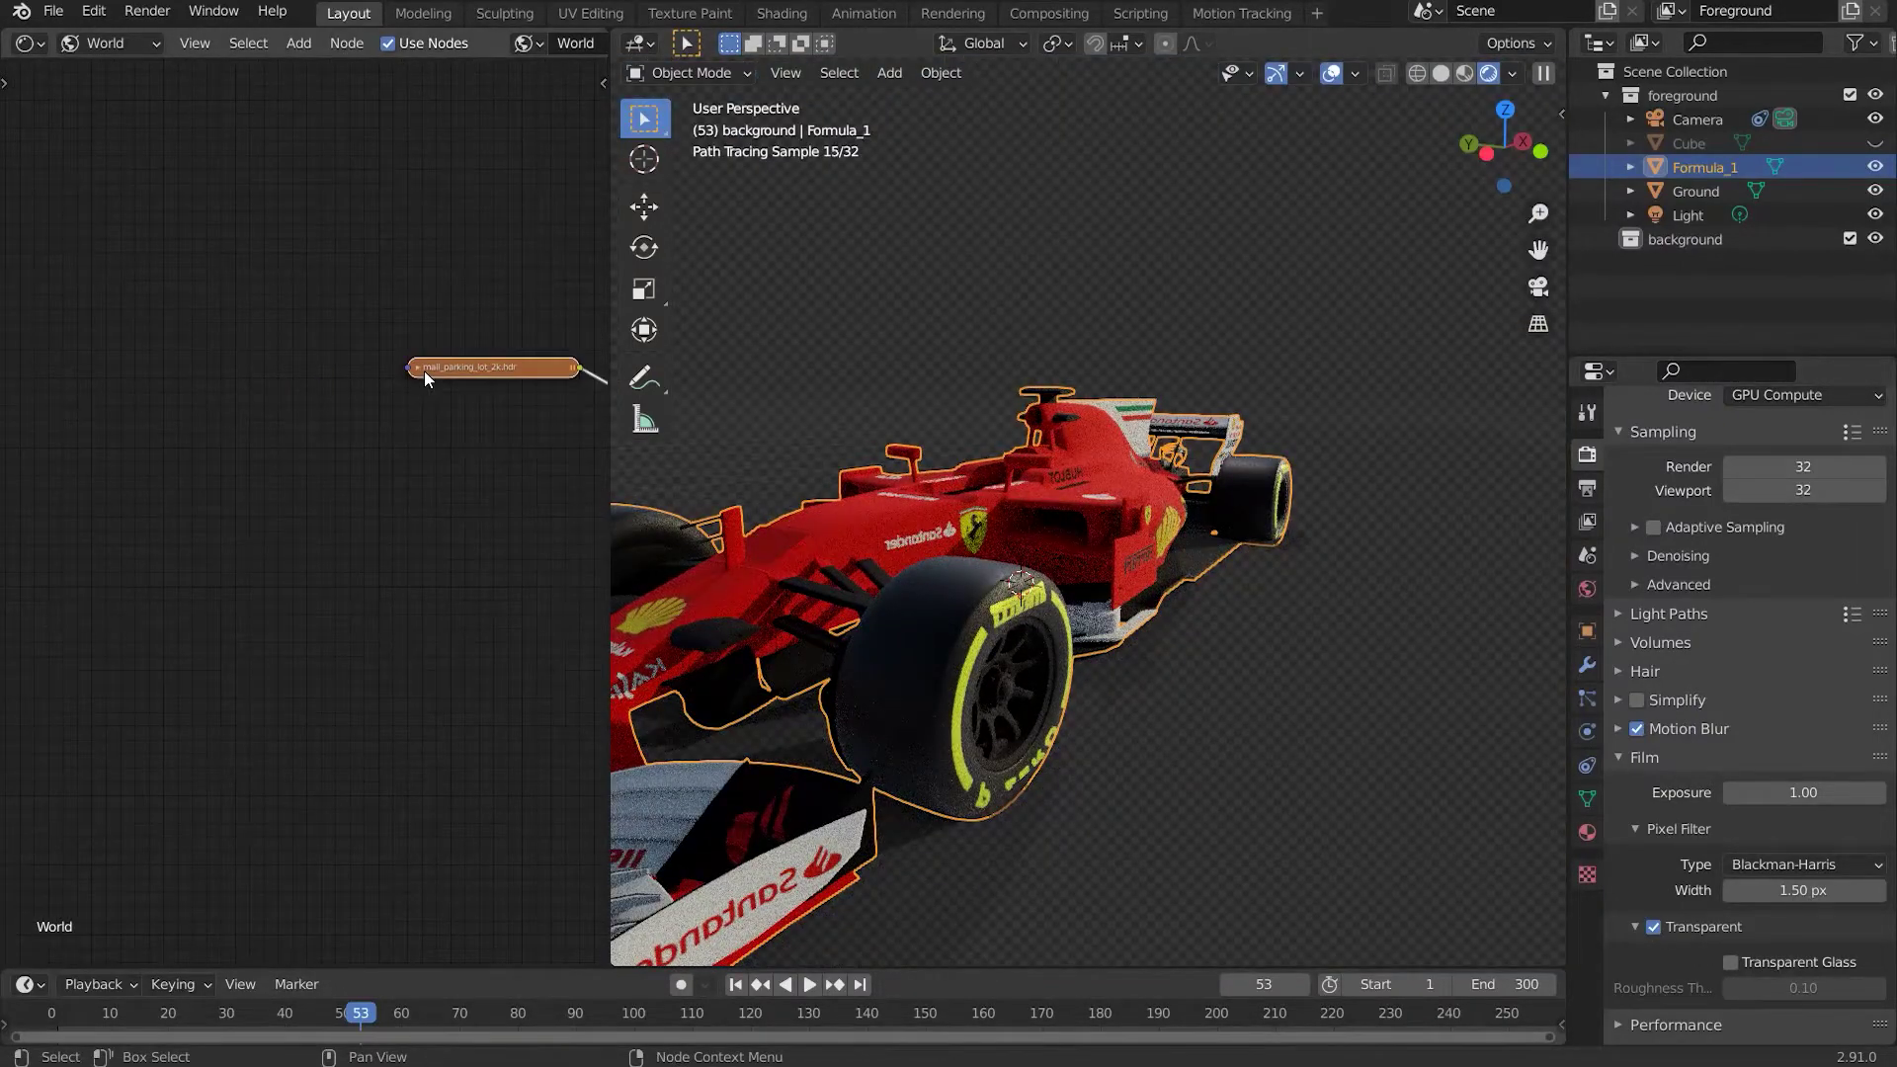
click(424, 372)
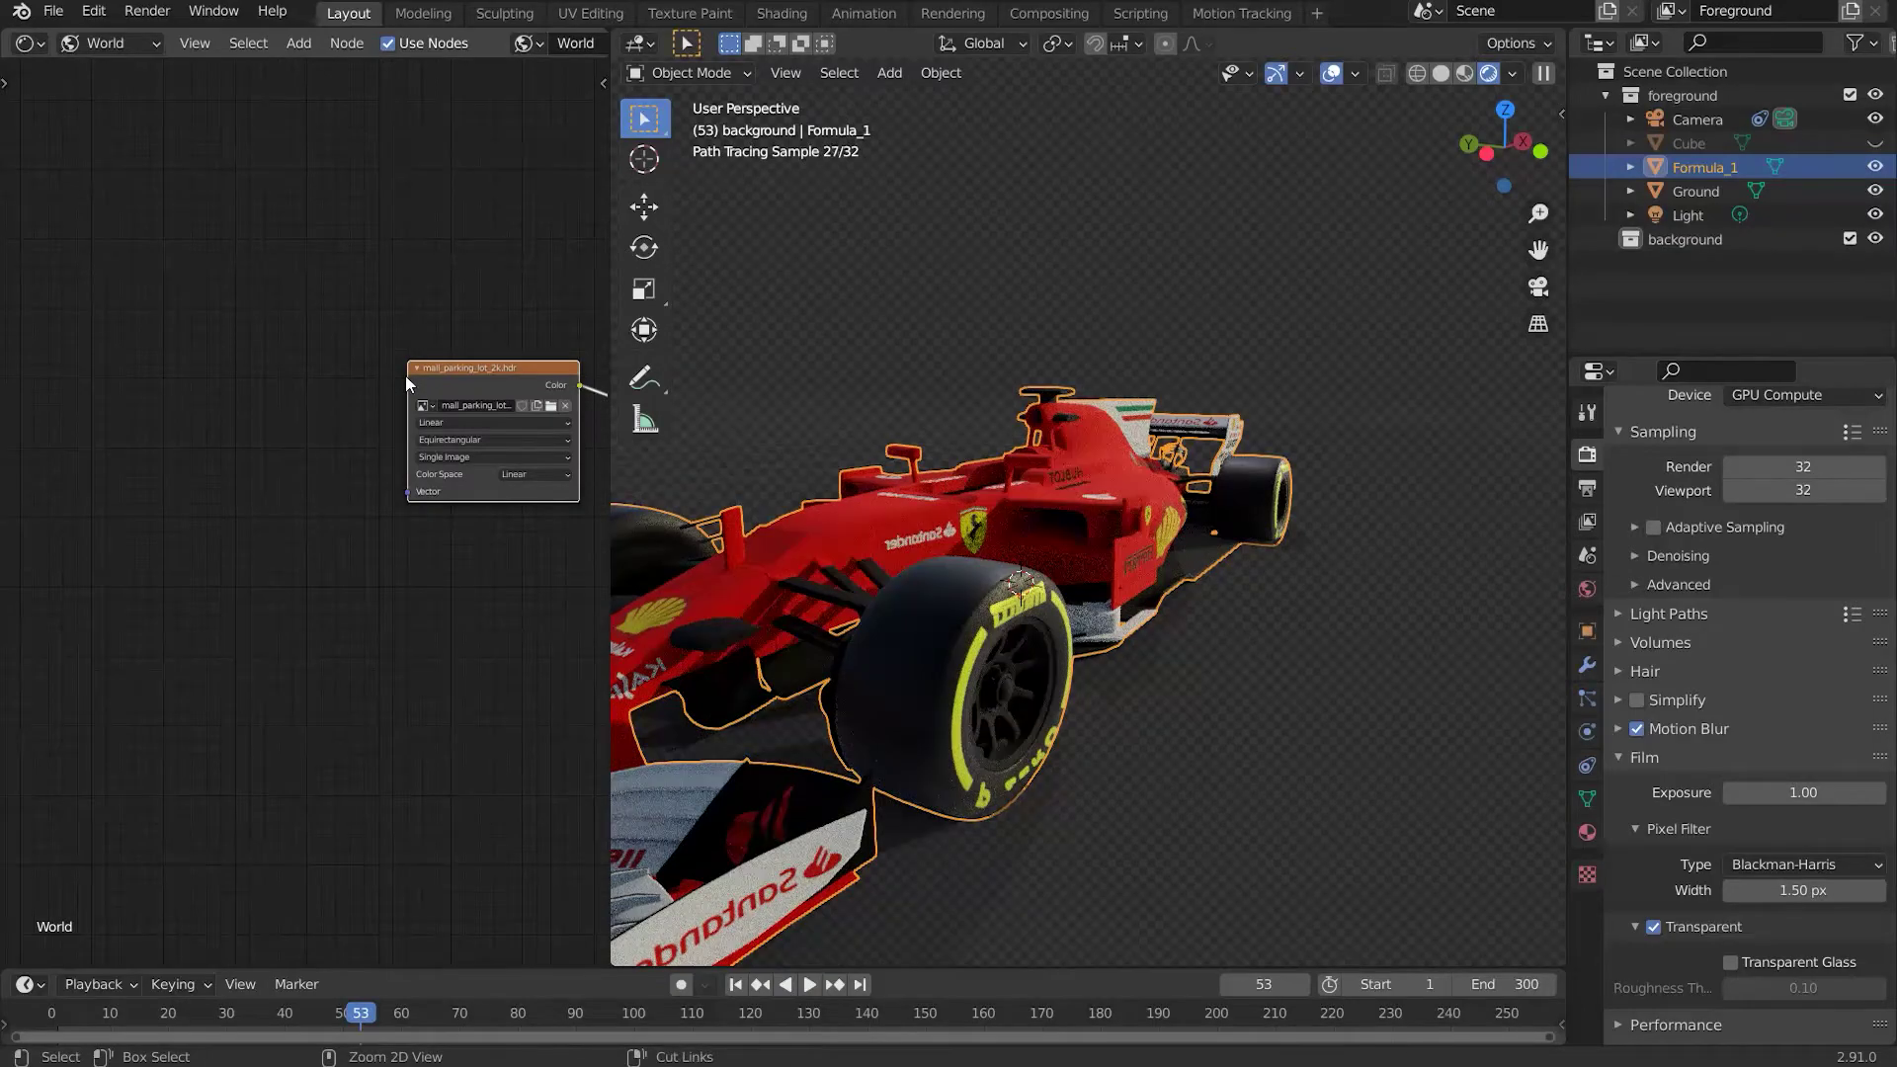
key(ctrl+t)
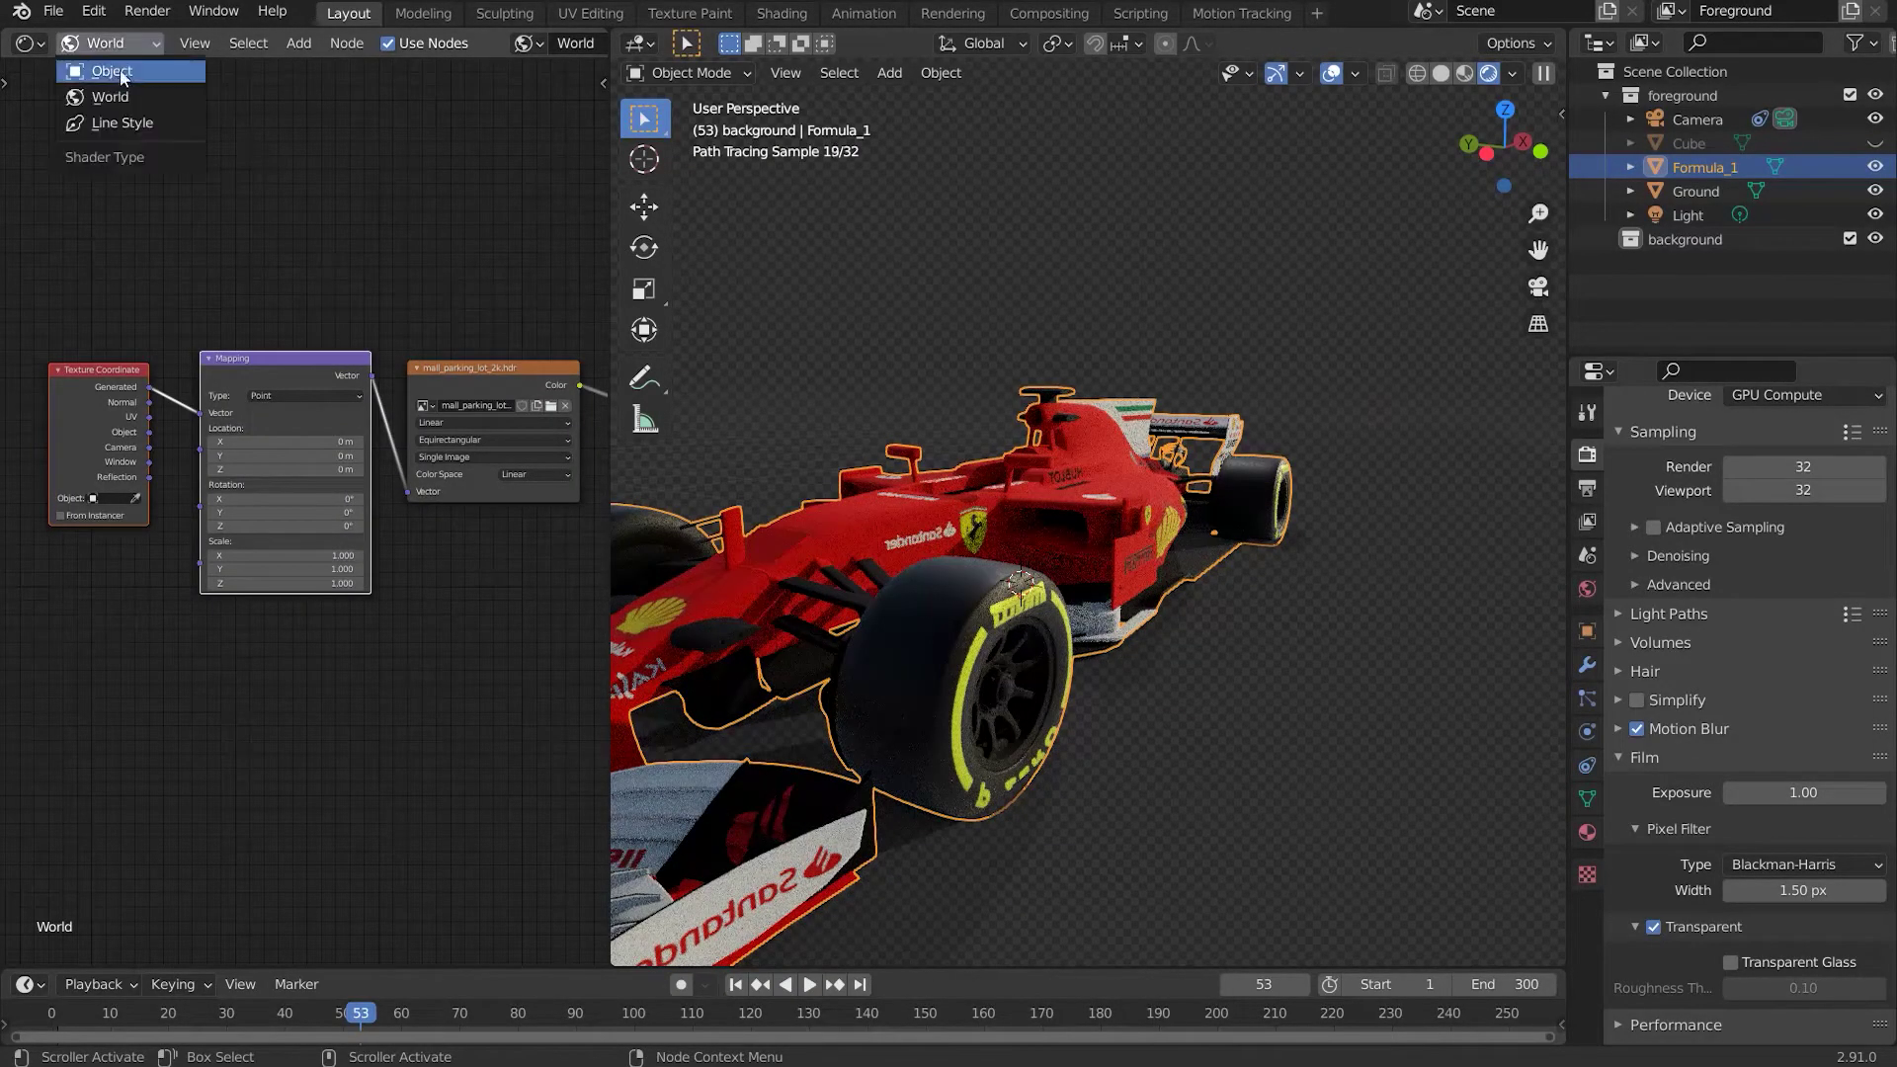
In the car's object material, move the Displacement node clear below the main shader node and set the Normal Map's Strength to 0.8
click(121, 76)
scroll(310, 453, down, 10)
scroll(328, 560, up, 4)
middle_drag(495, 562, 244, 359)
scroll(328, 560, up, 6)
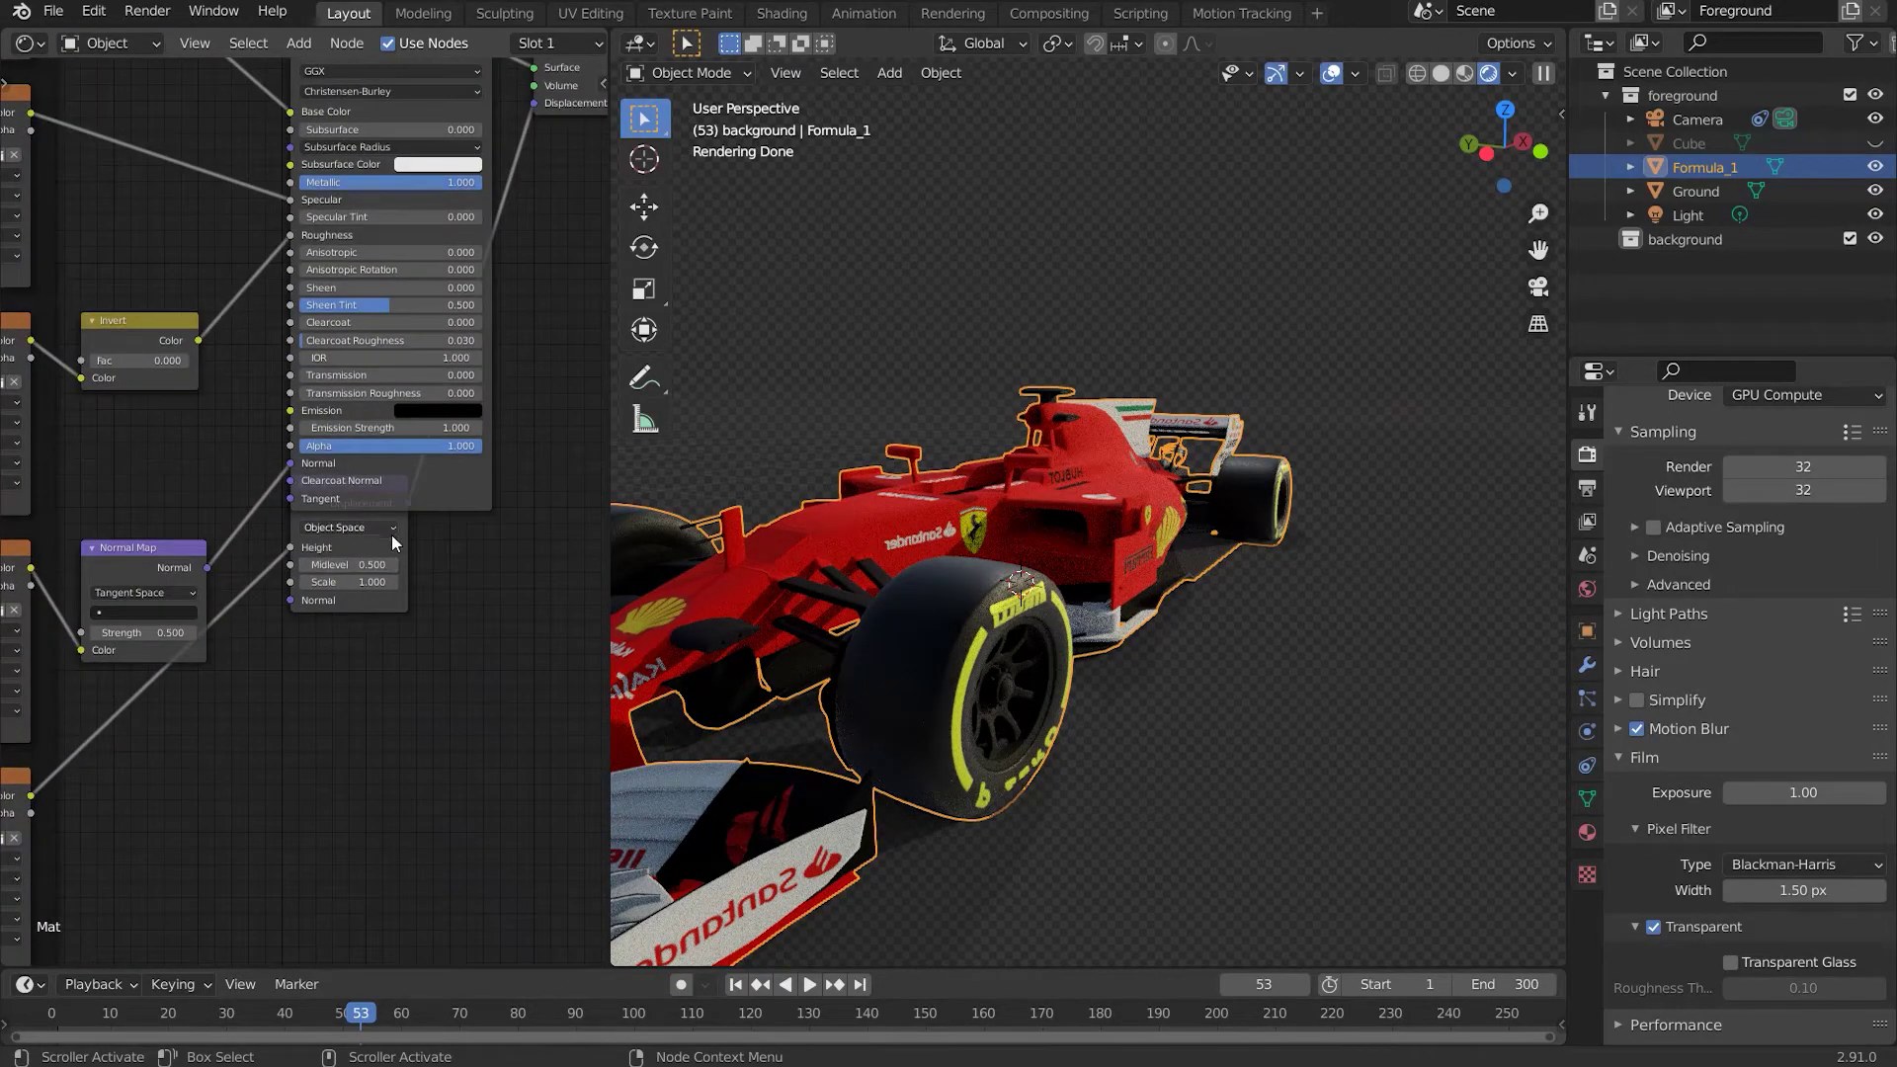
drag(393, 540, 410, 625)
scroll(877, 701, up, 3)
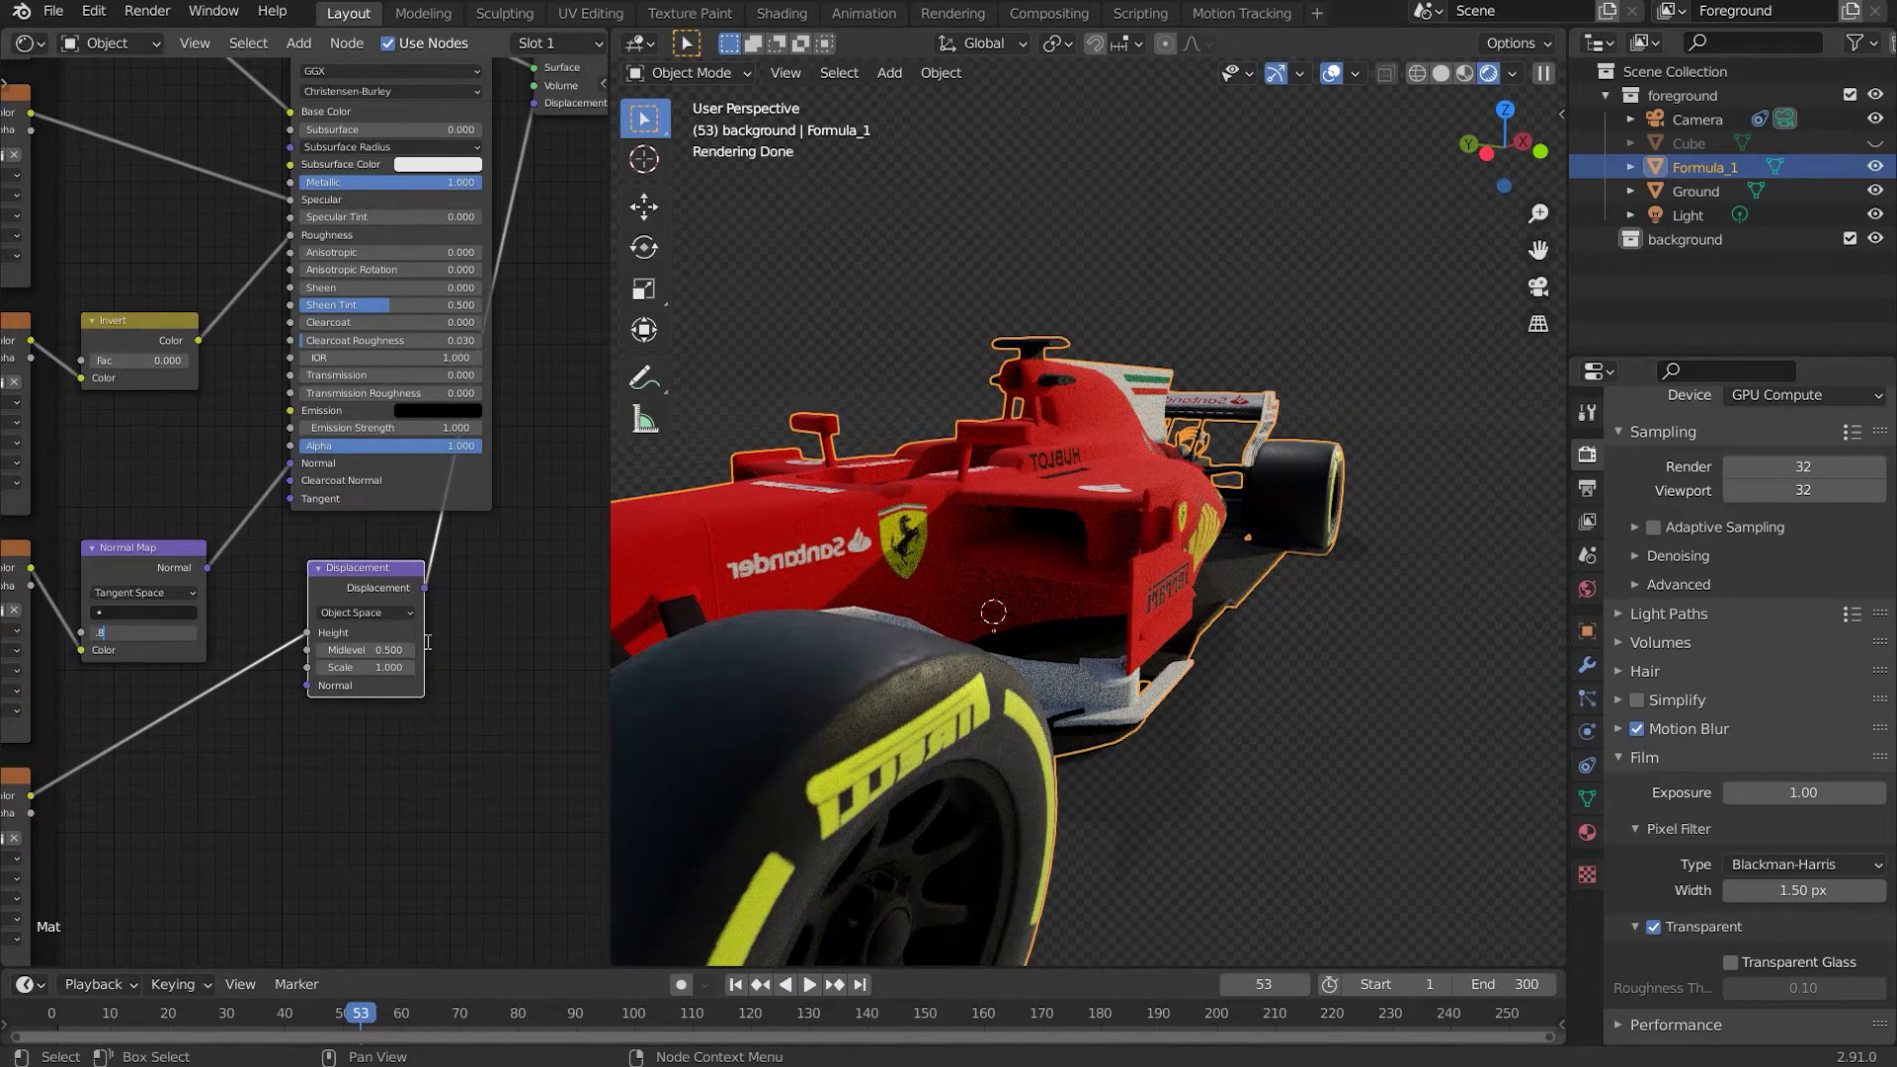
key(Return)
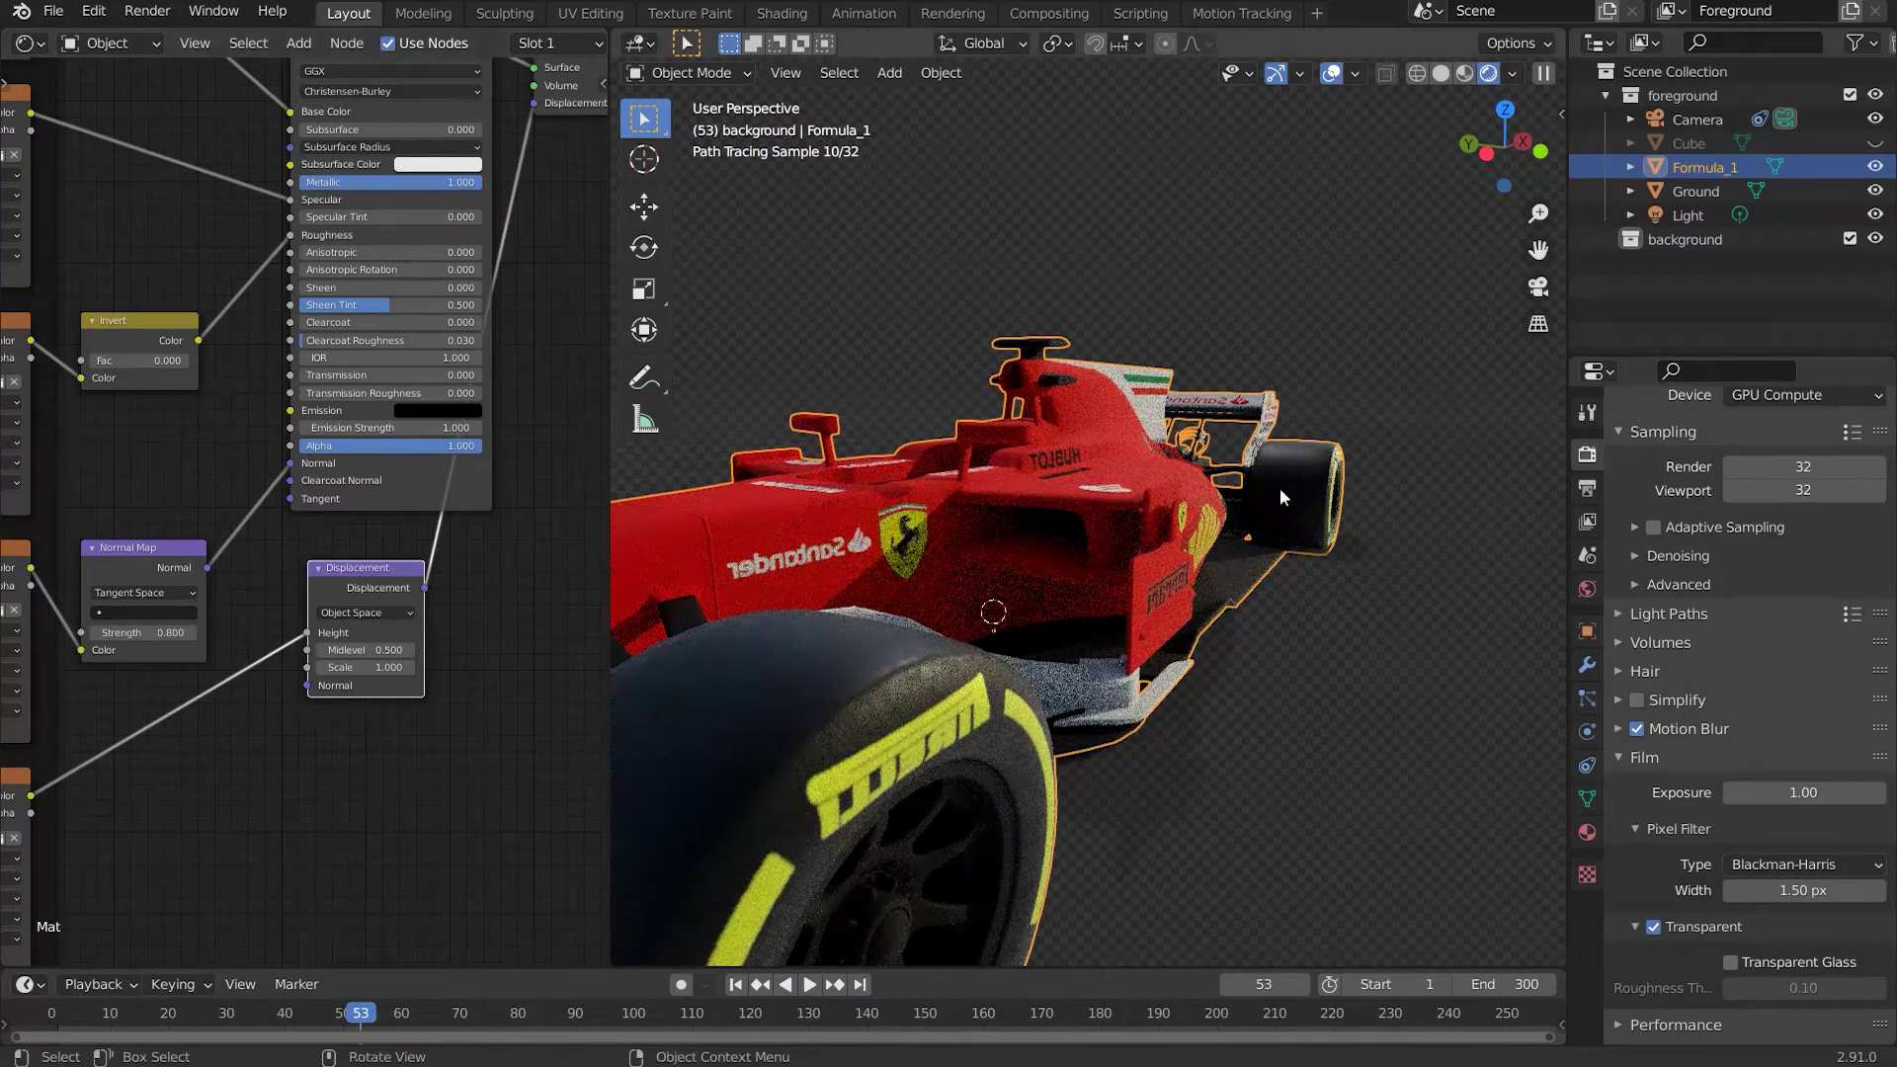
Scale the Formula_1 car down to about 0.97 while looking through the camera
key(KP_0)
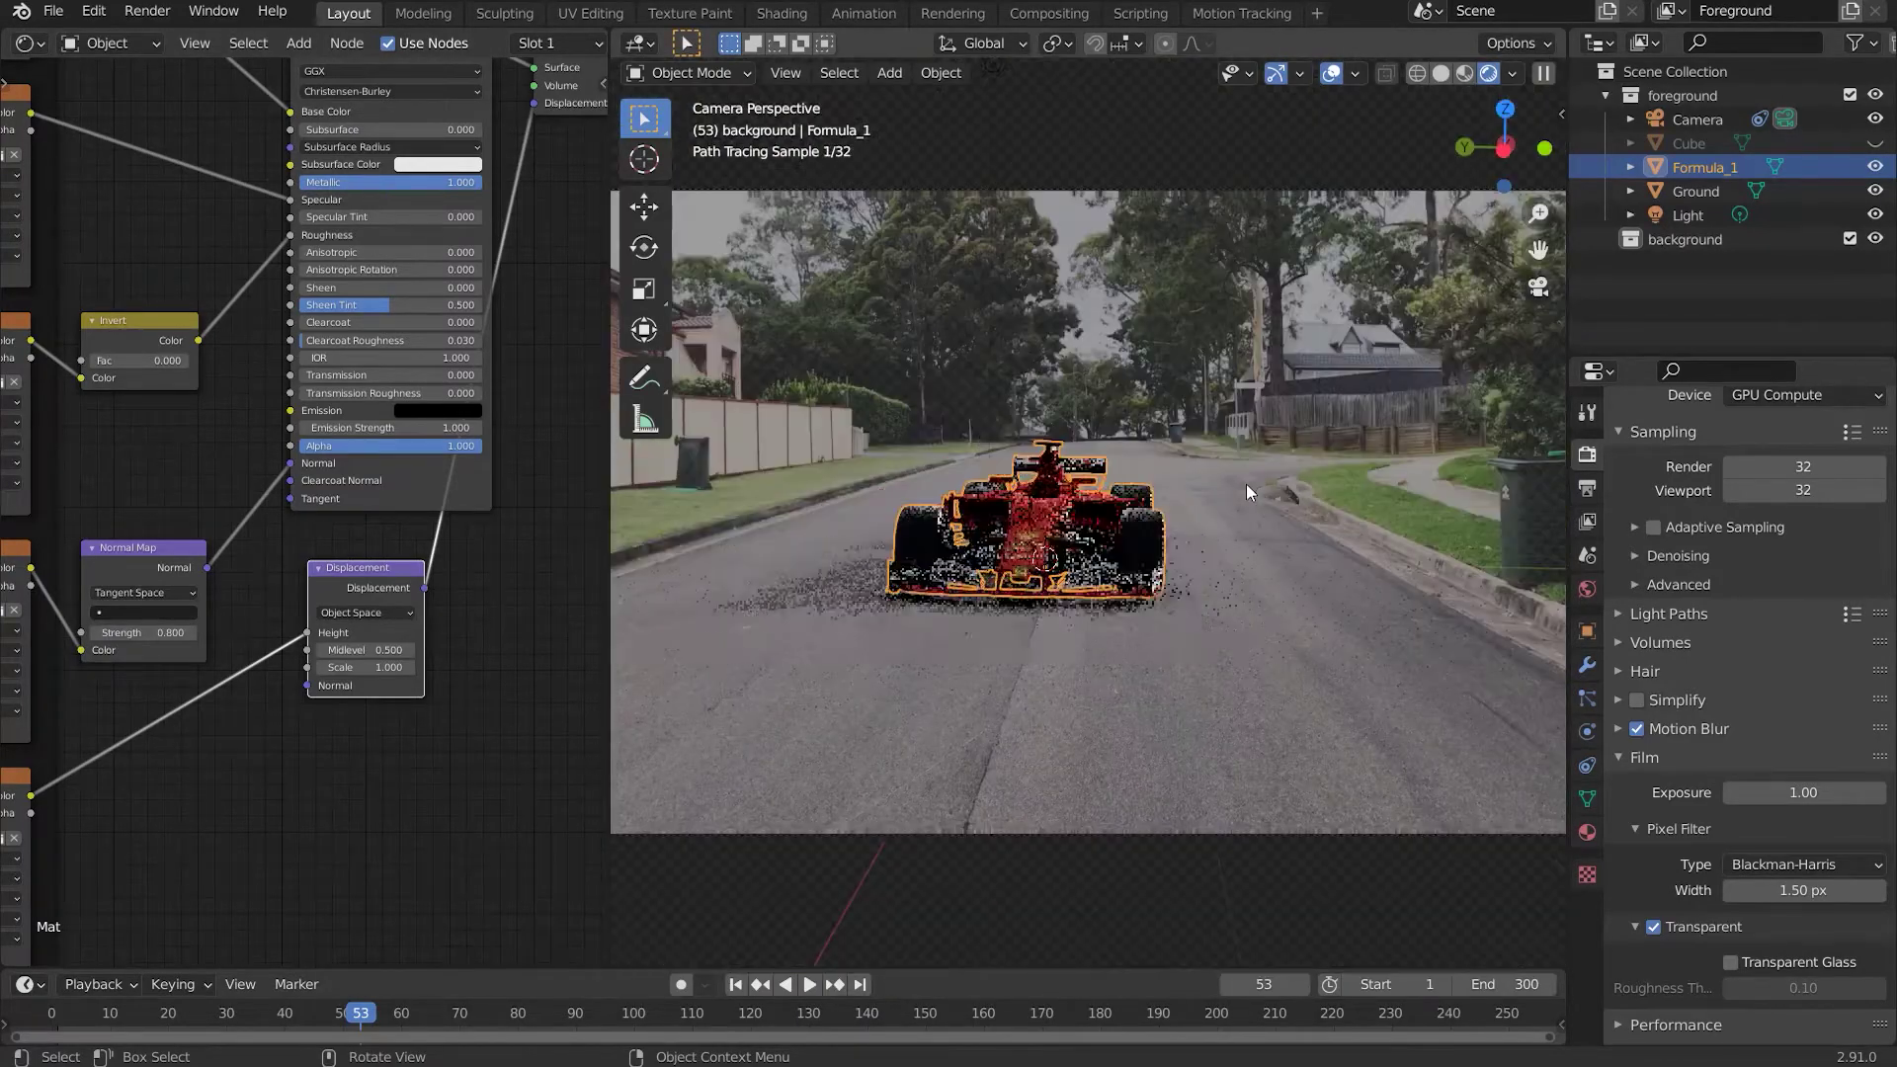
key(s)
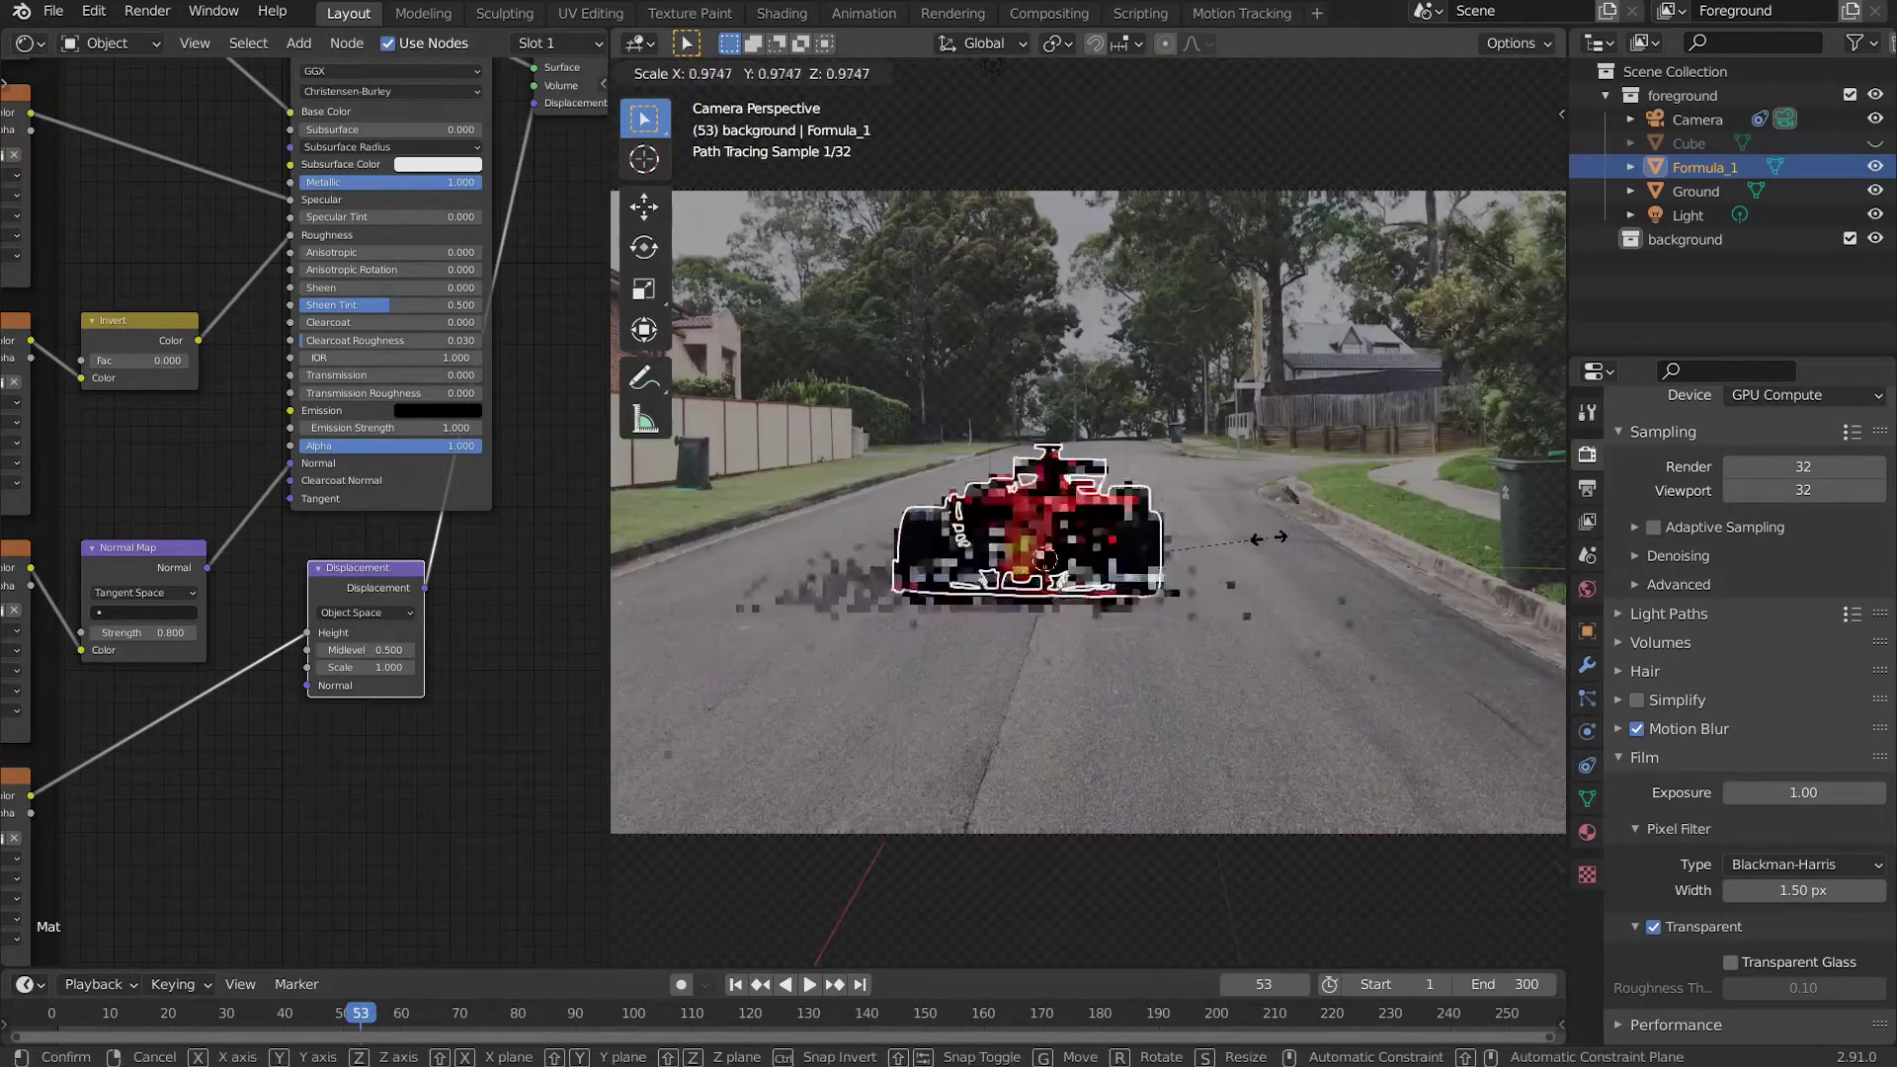
click(1270, 546)
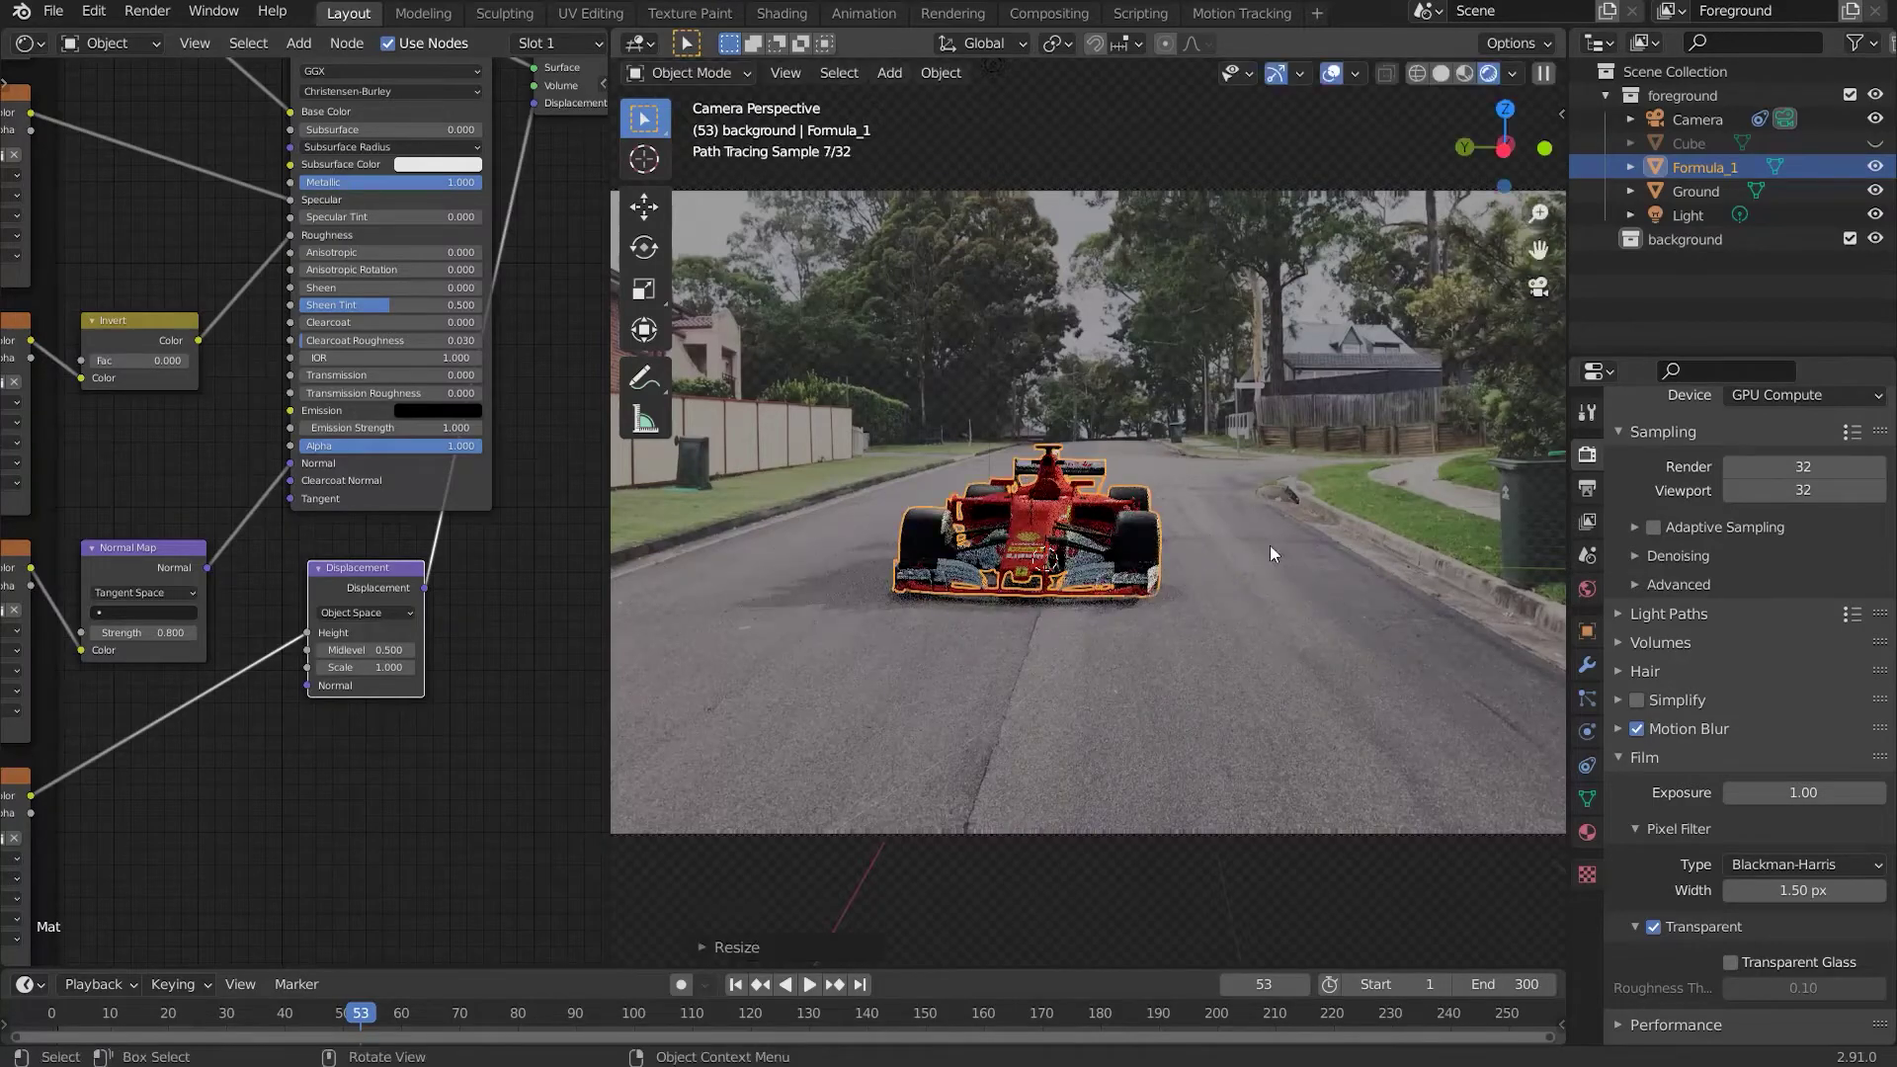
Parent the Ground to the Formula_1 car using the Object parent type
click(1665, 190)
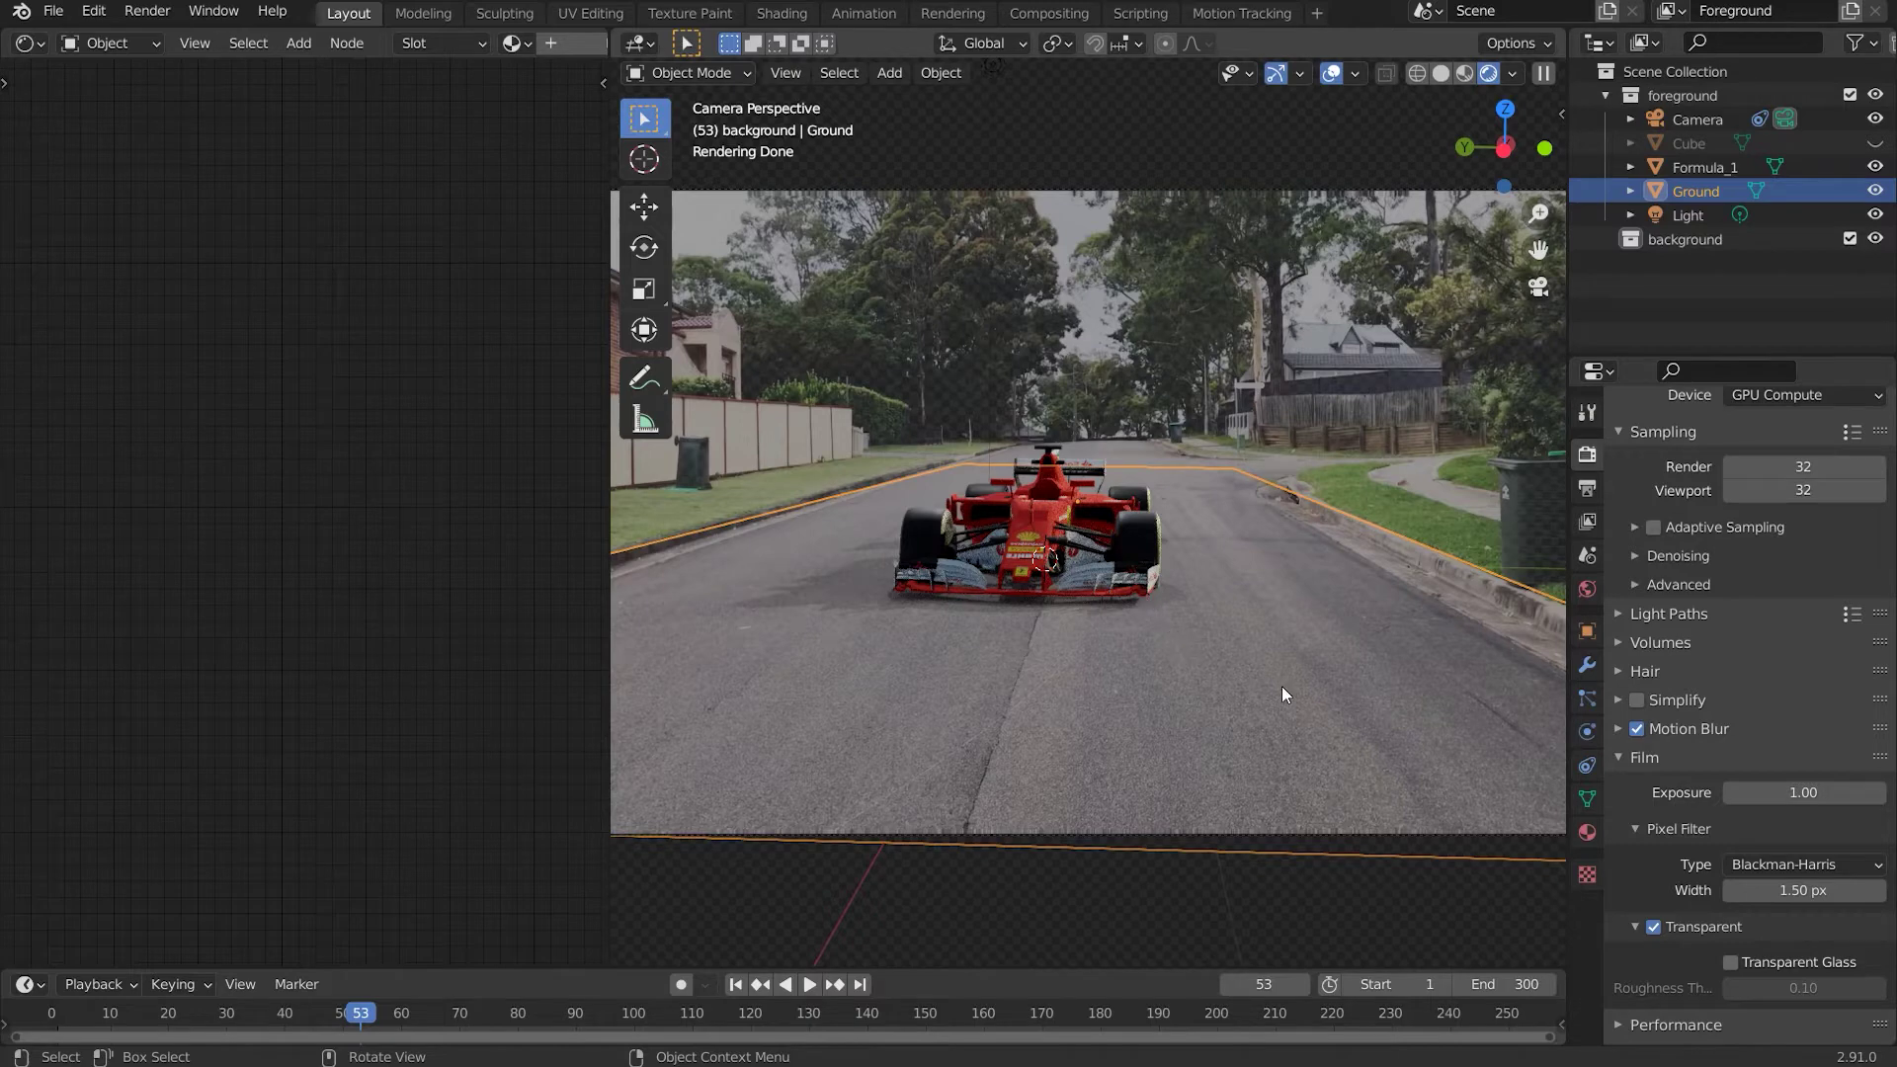
shift+click(1049, 517)
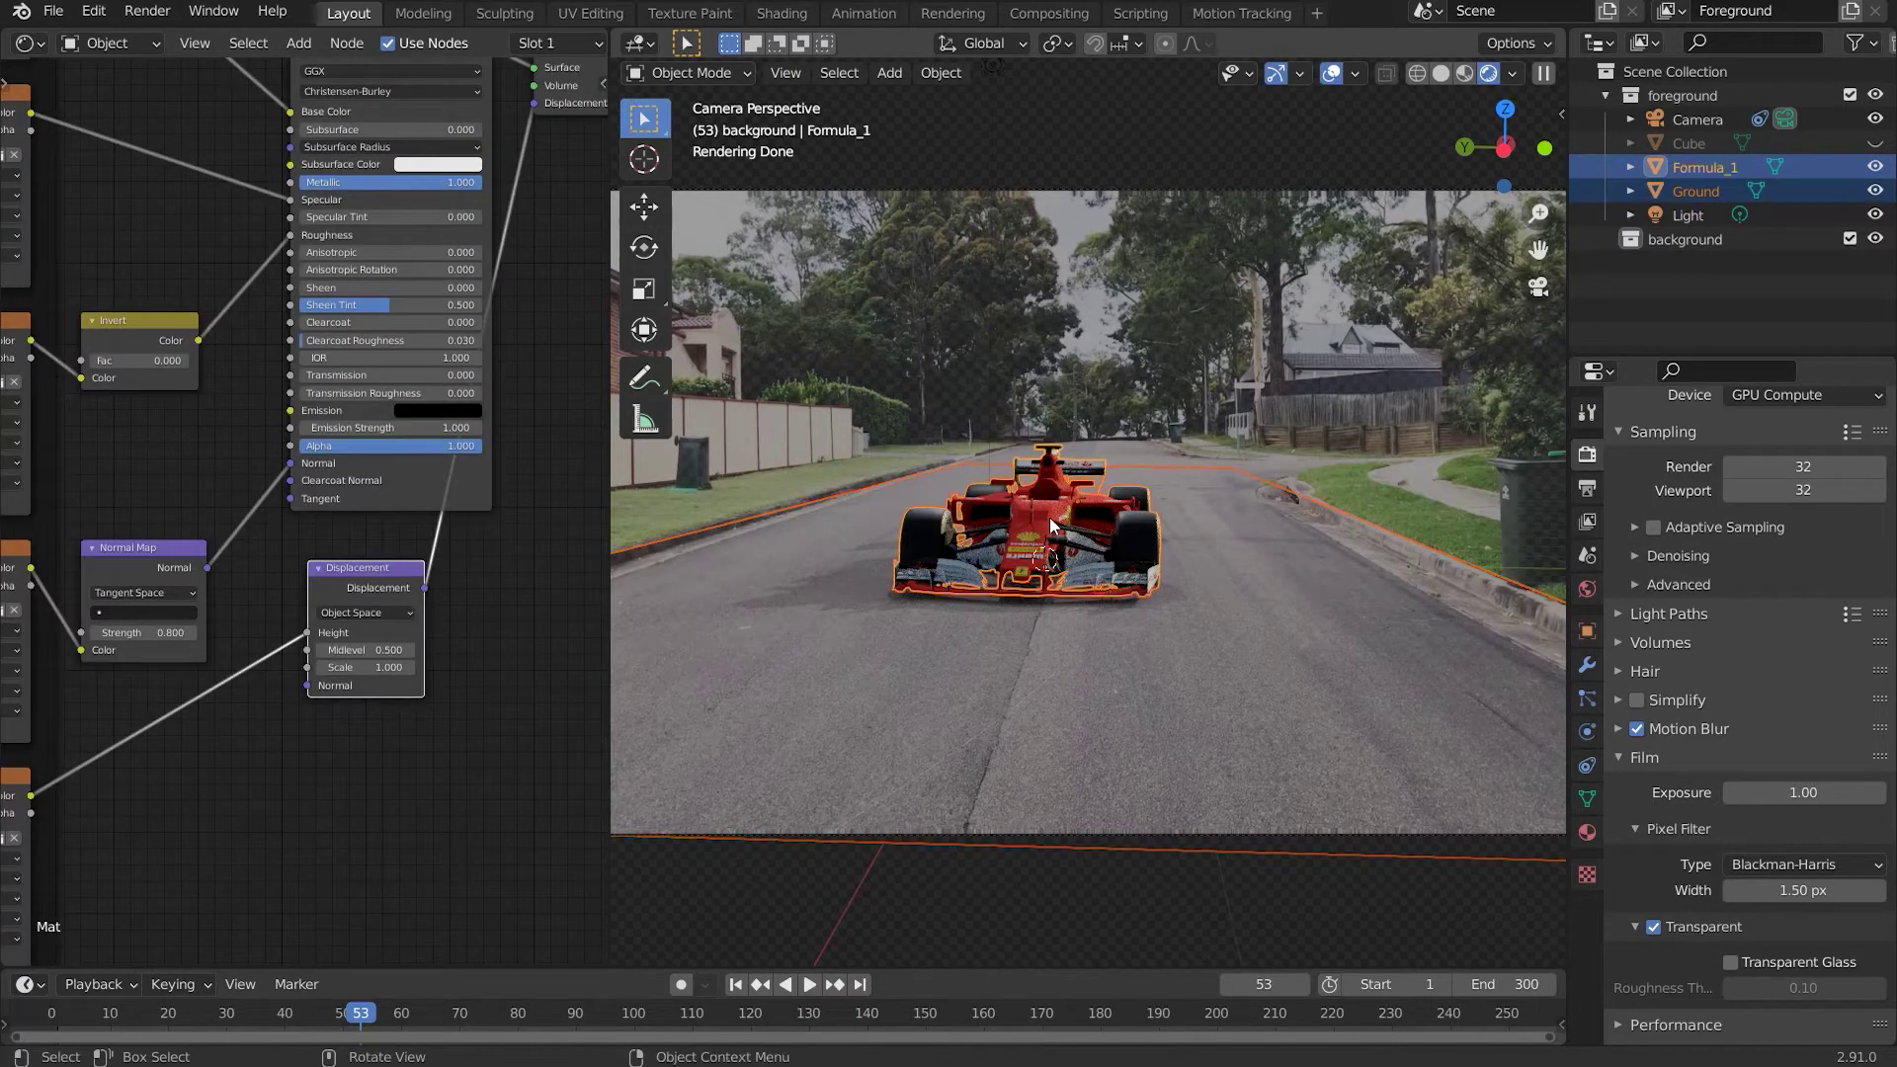
key(ctrl+p)
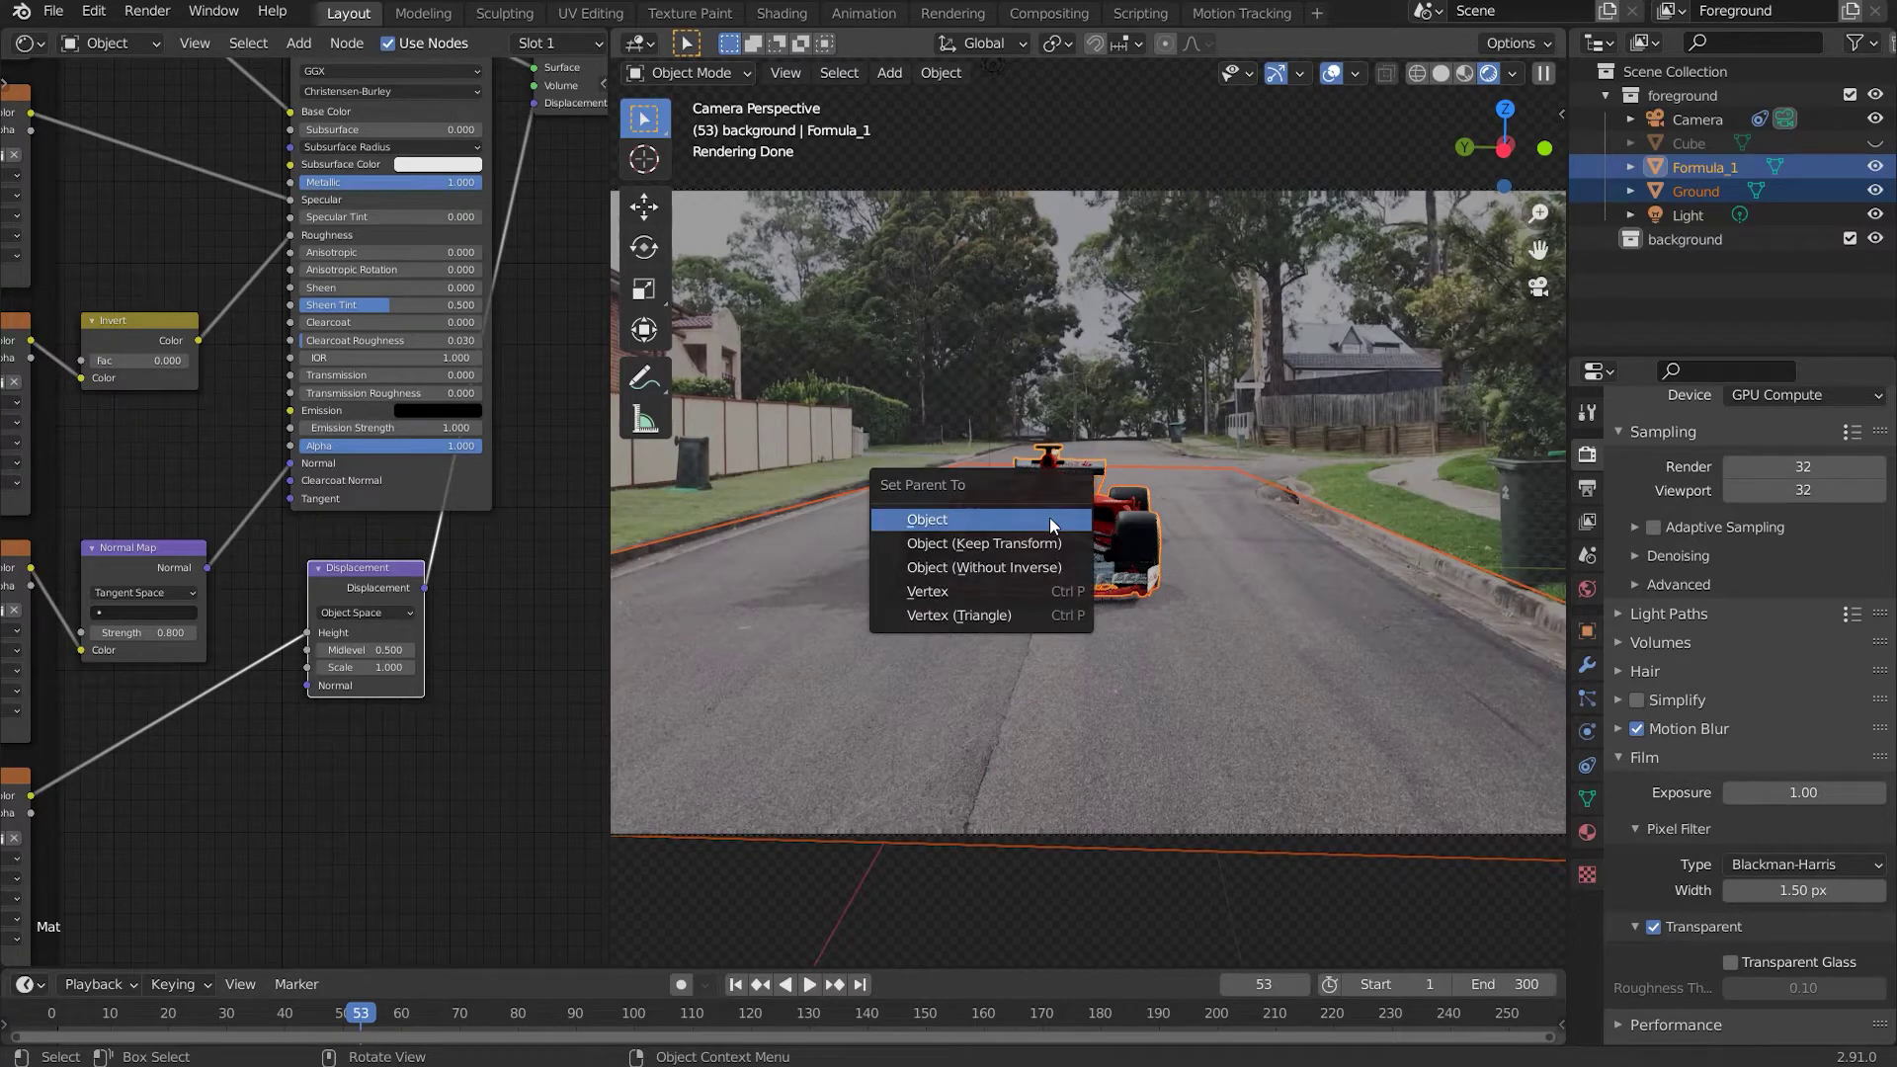
click(1049, 518)
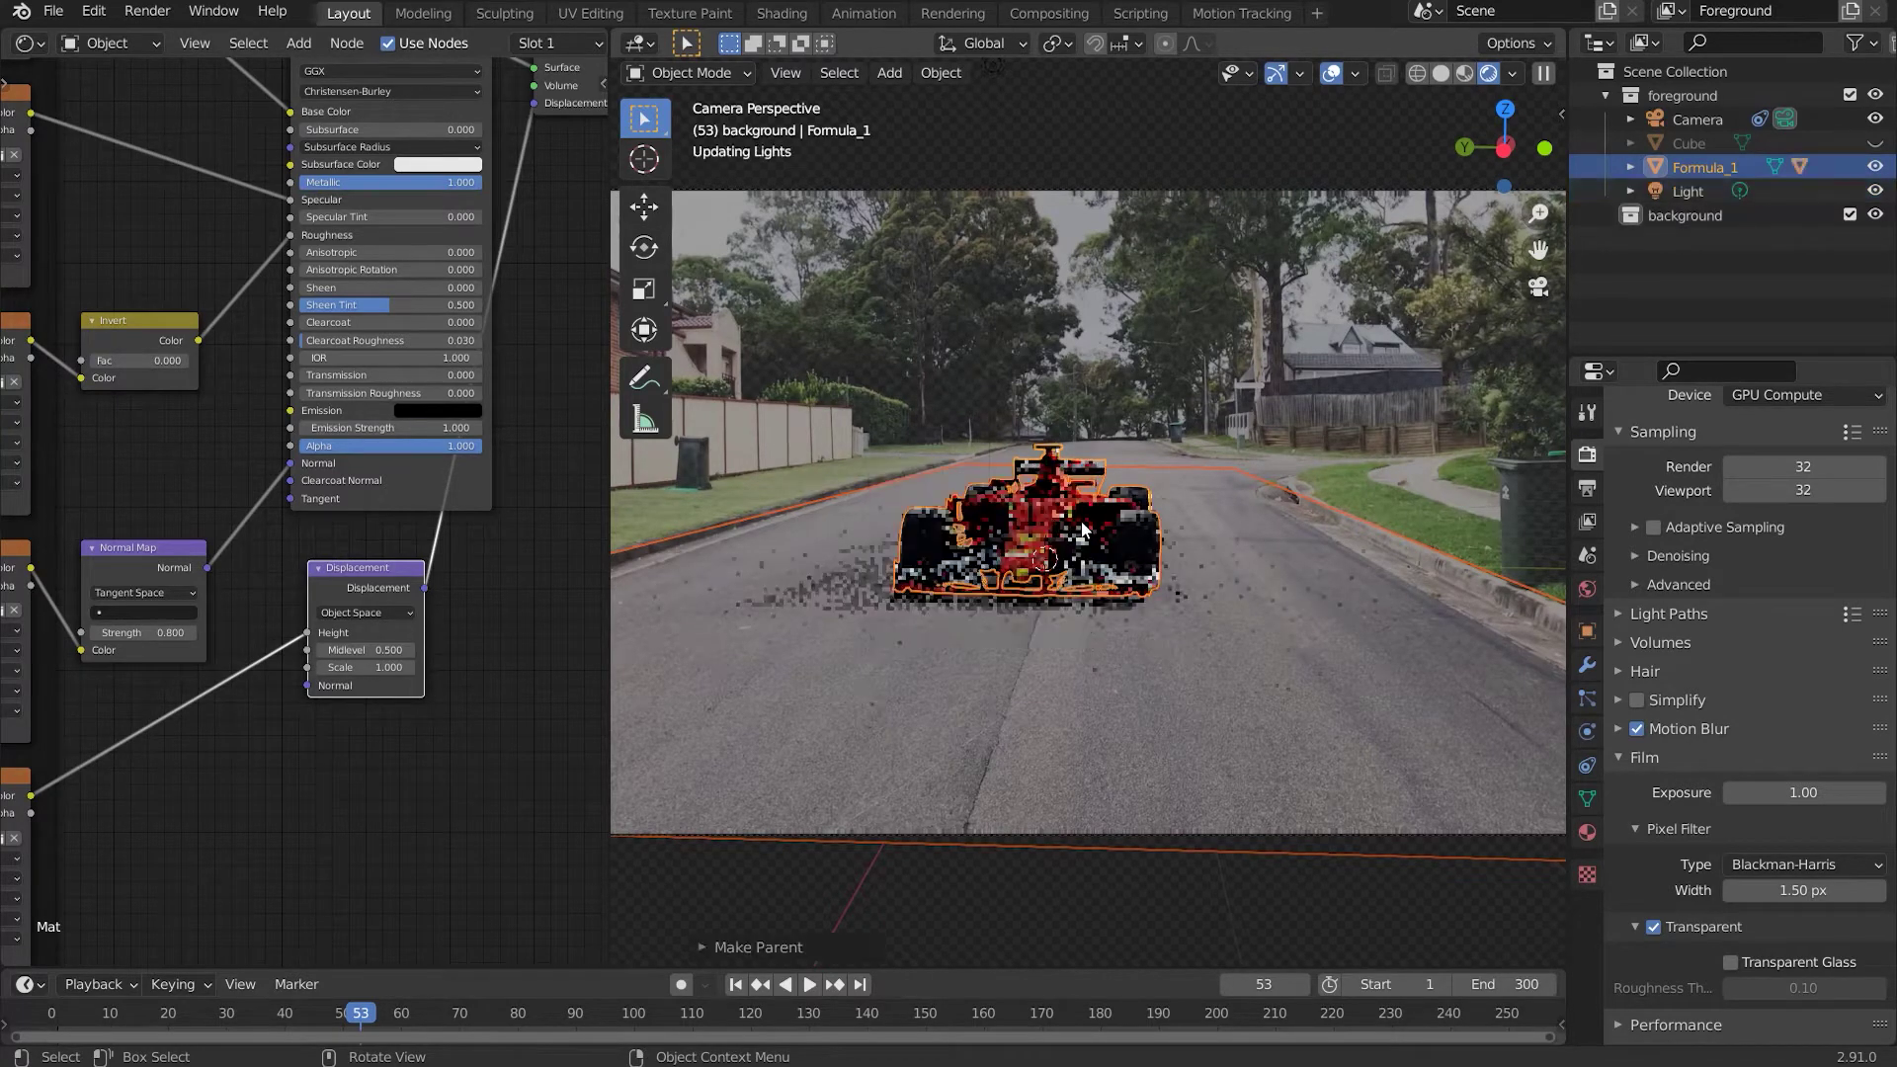
Select only the Formula_1 car and rotate it about 1.7° in the camera view
key(r)
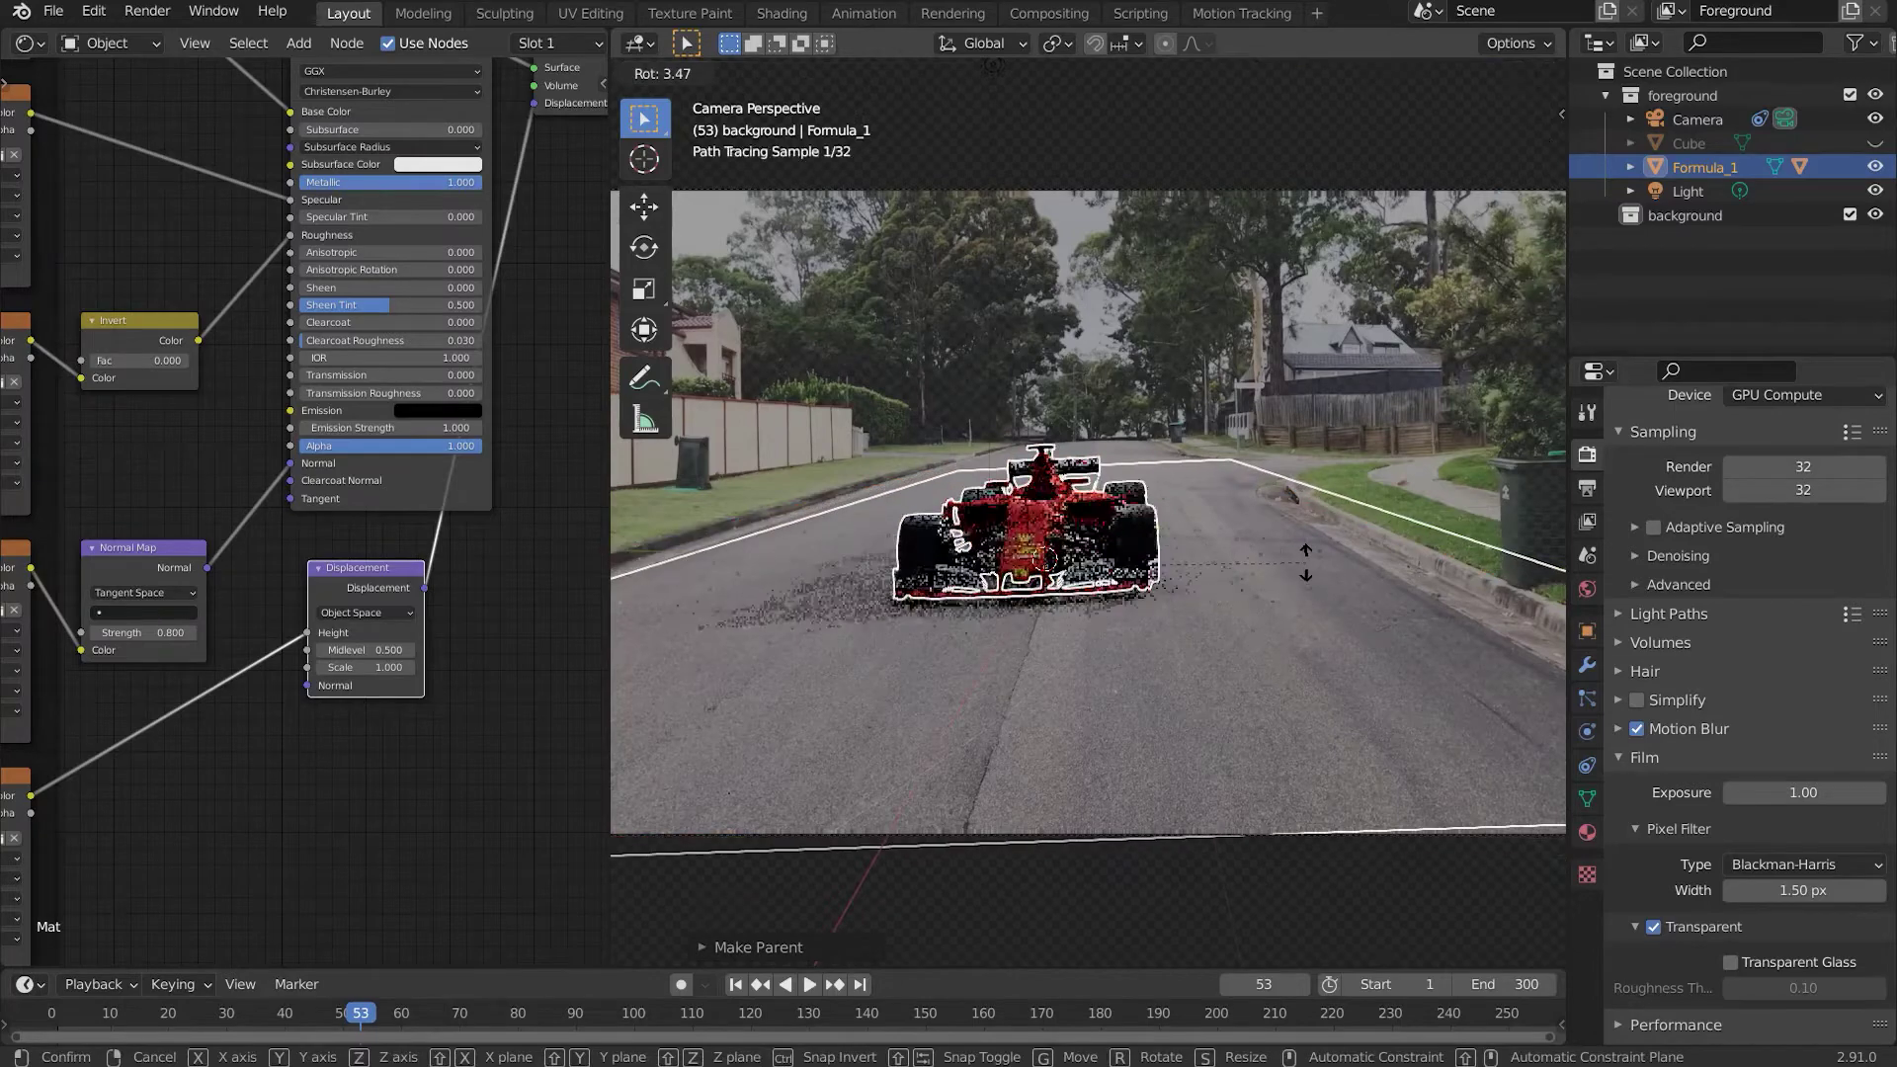
right_click(1311, 563)
click(1215, 577)
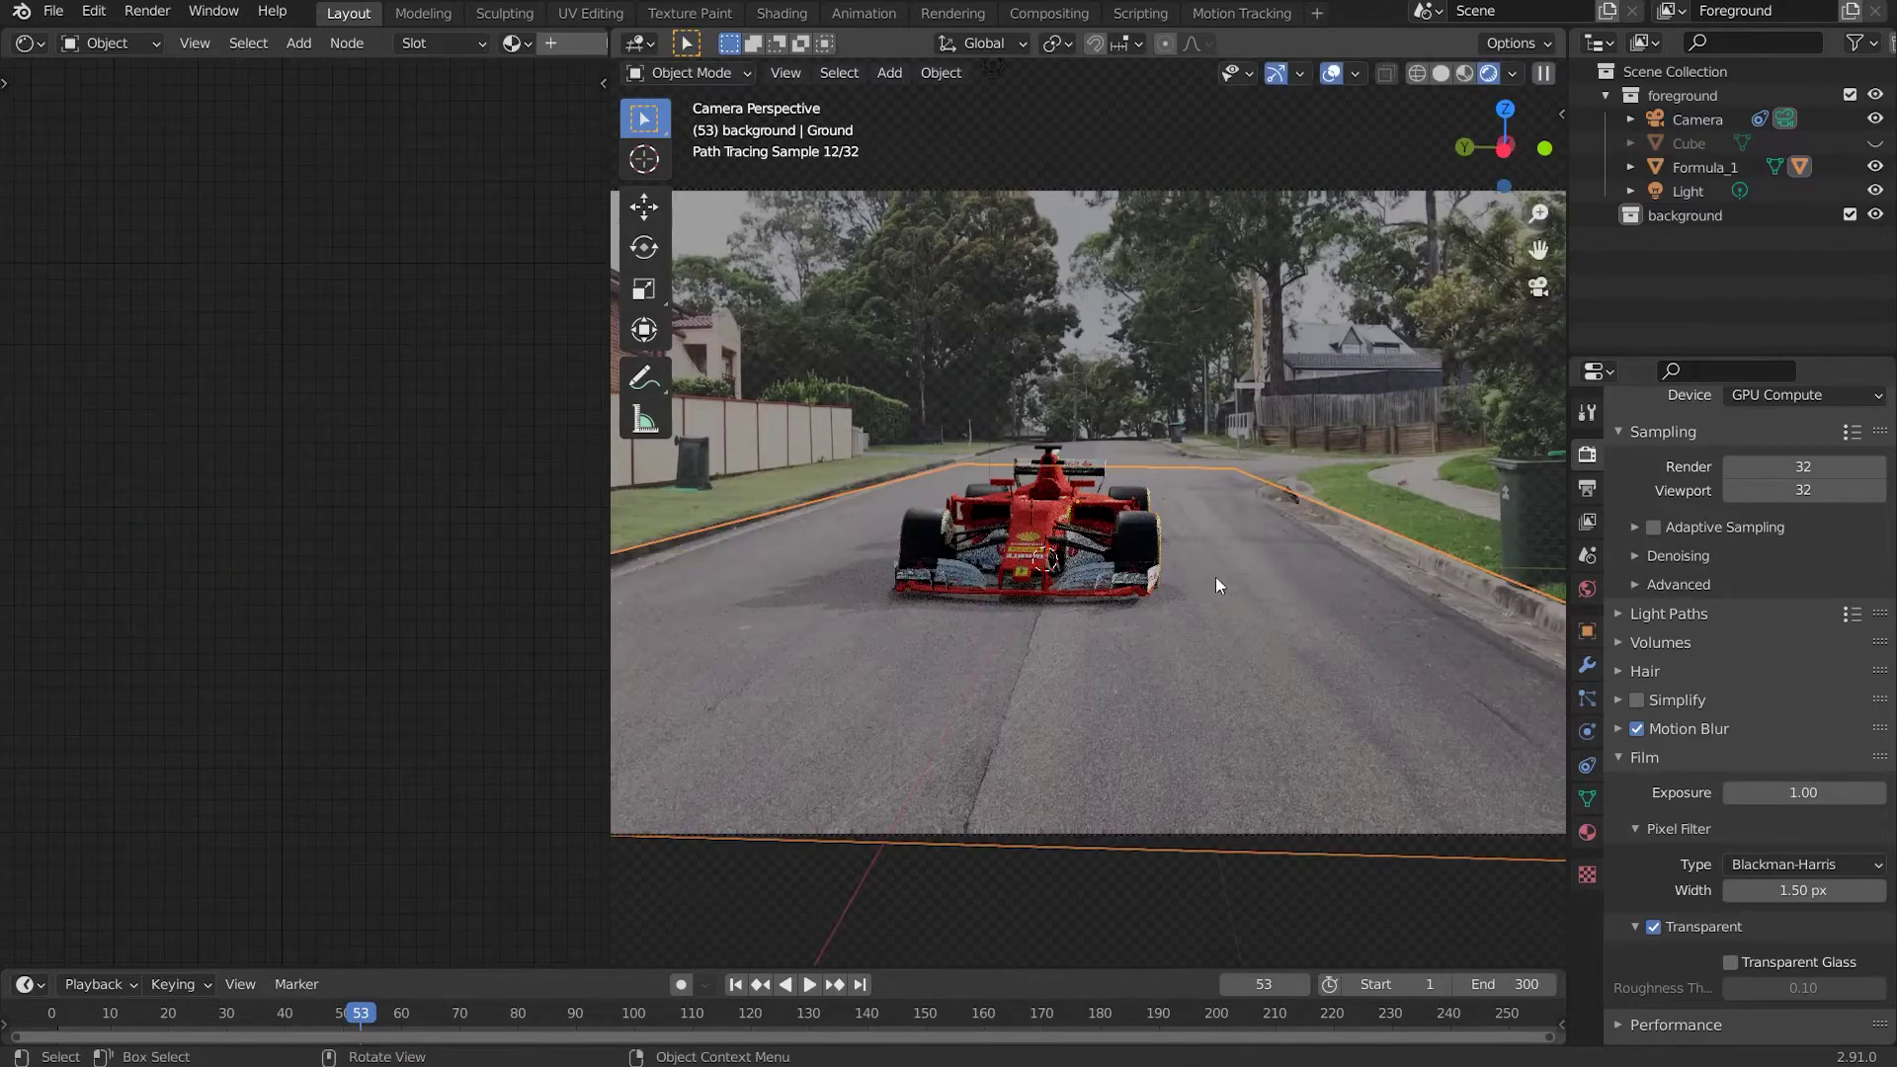
click(1064, 531)
scroll(1203, 553, up, 3)
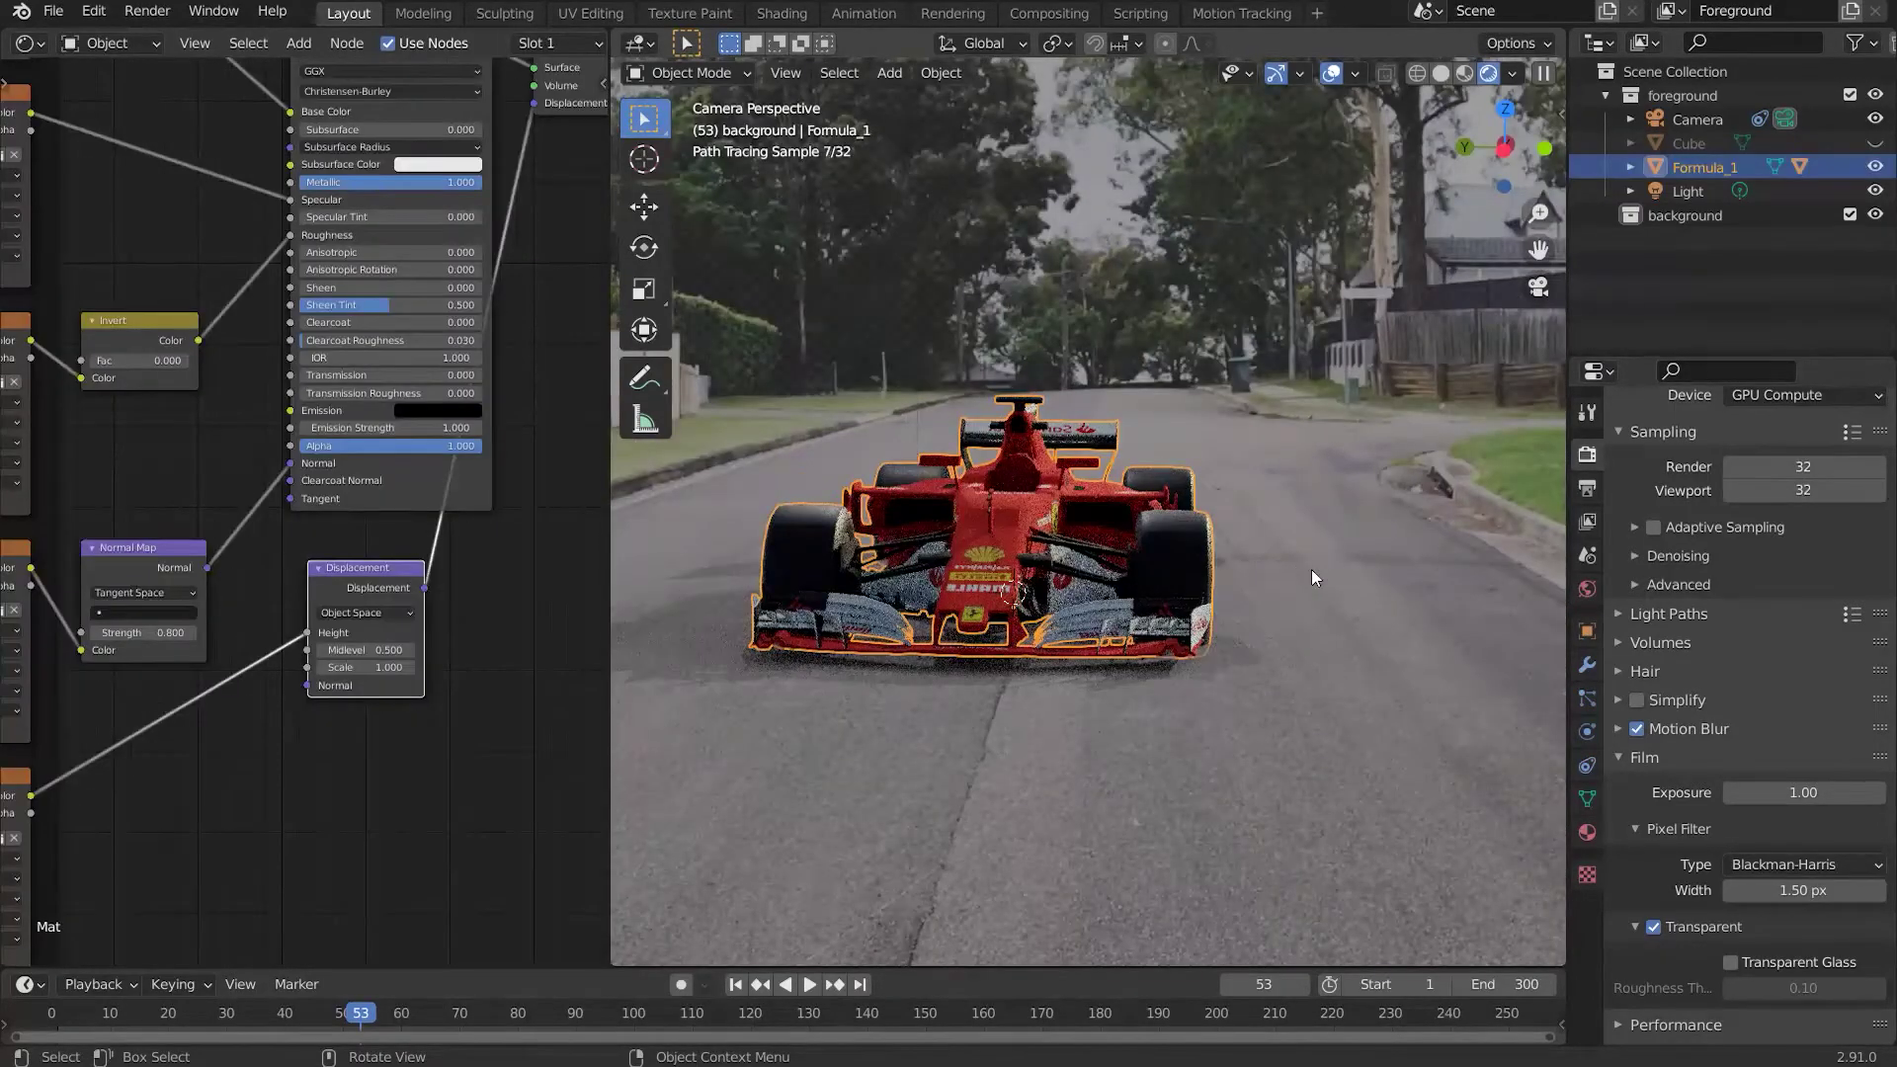
key(r)
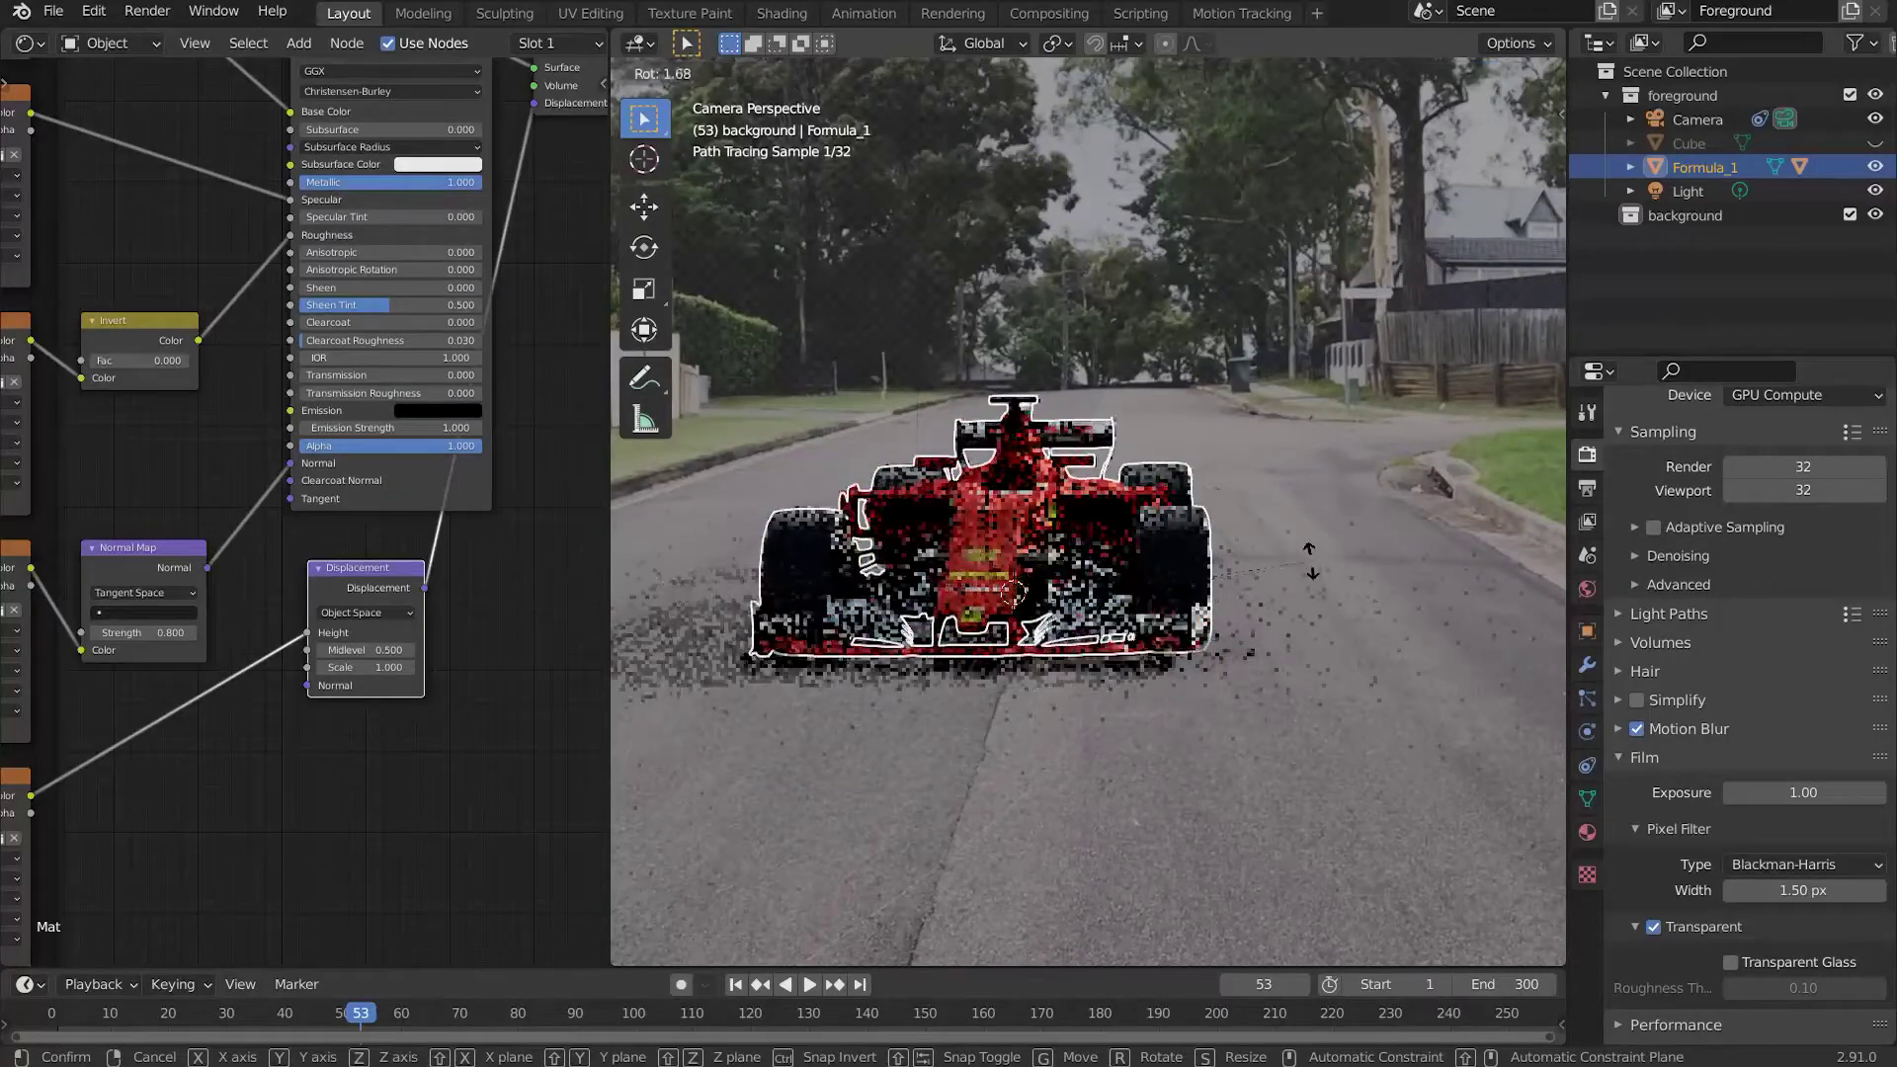
click(1304, 560)
scroll(1302, 560, down, 3)
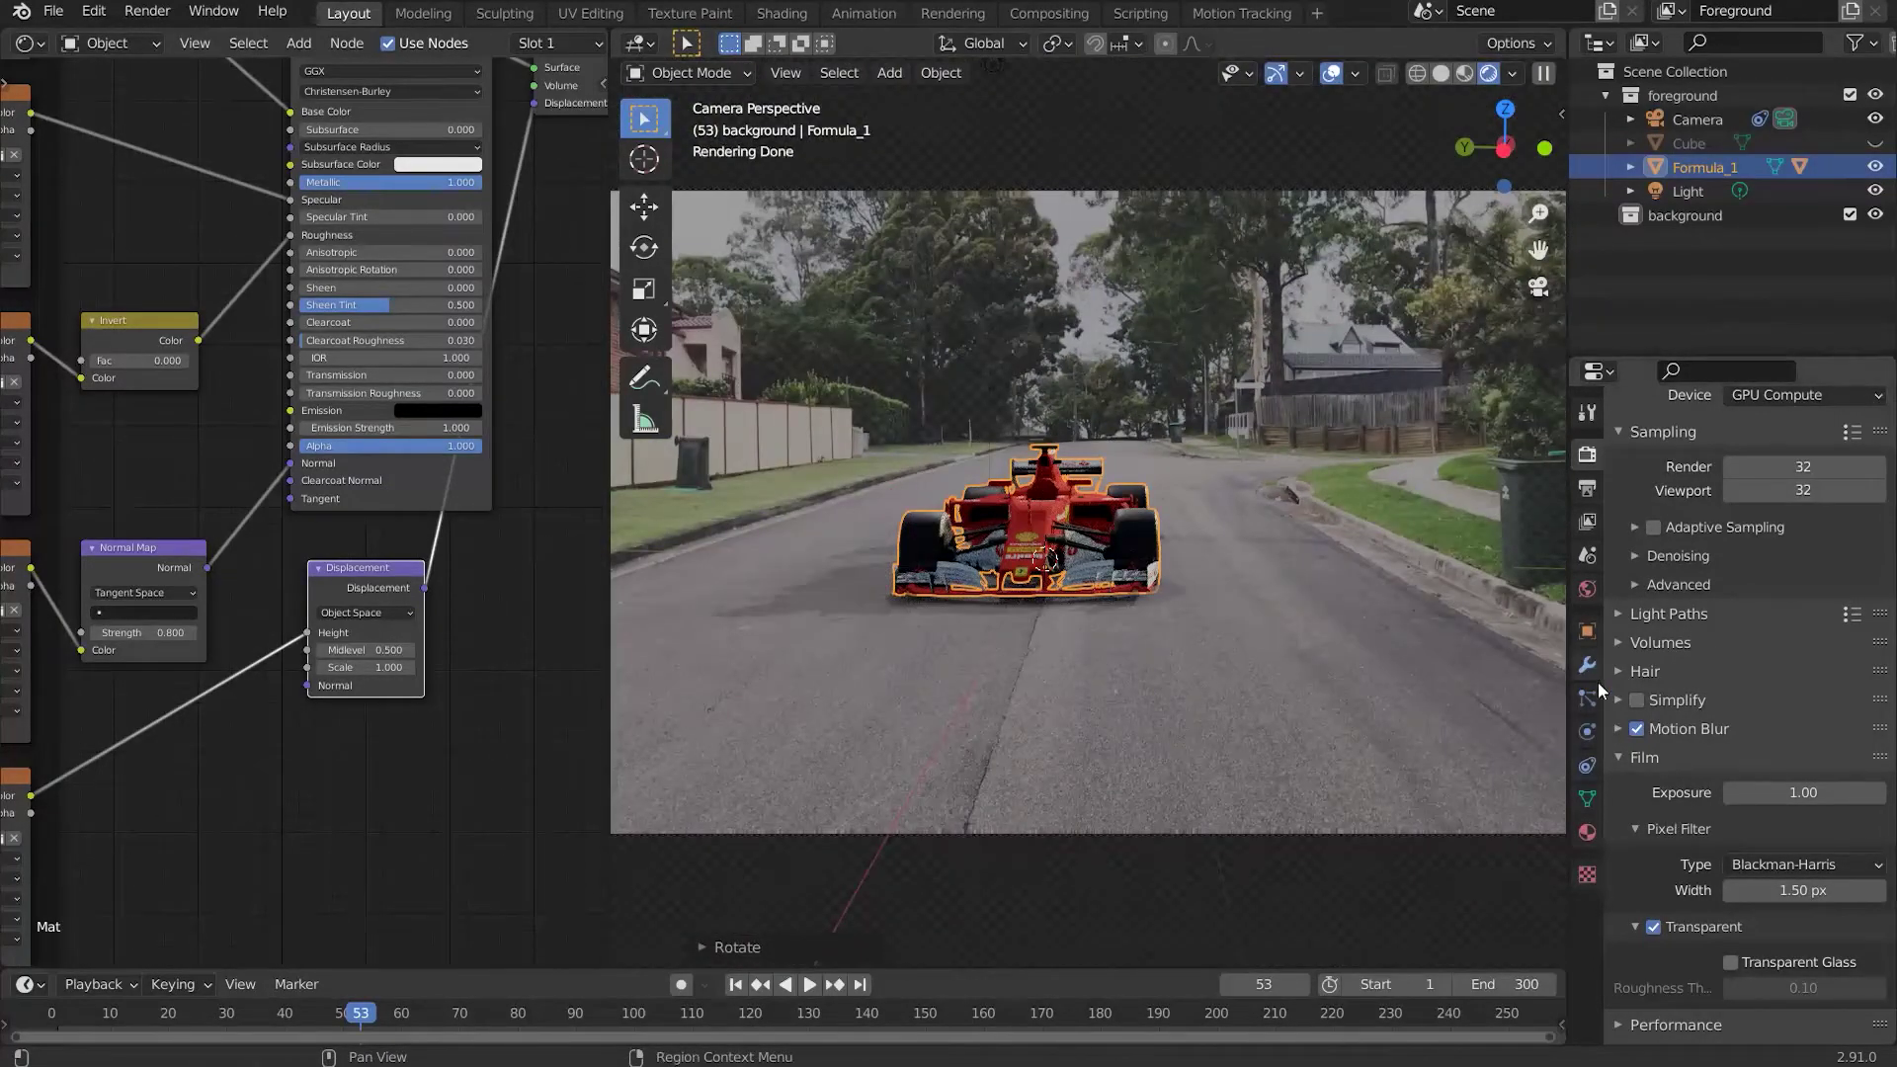
Show the Light's data settings and, from the top view, move the Light to the car's negative Y side, level with its middle
scroll(1177, 533, down, 4)
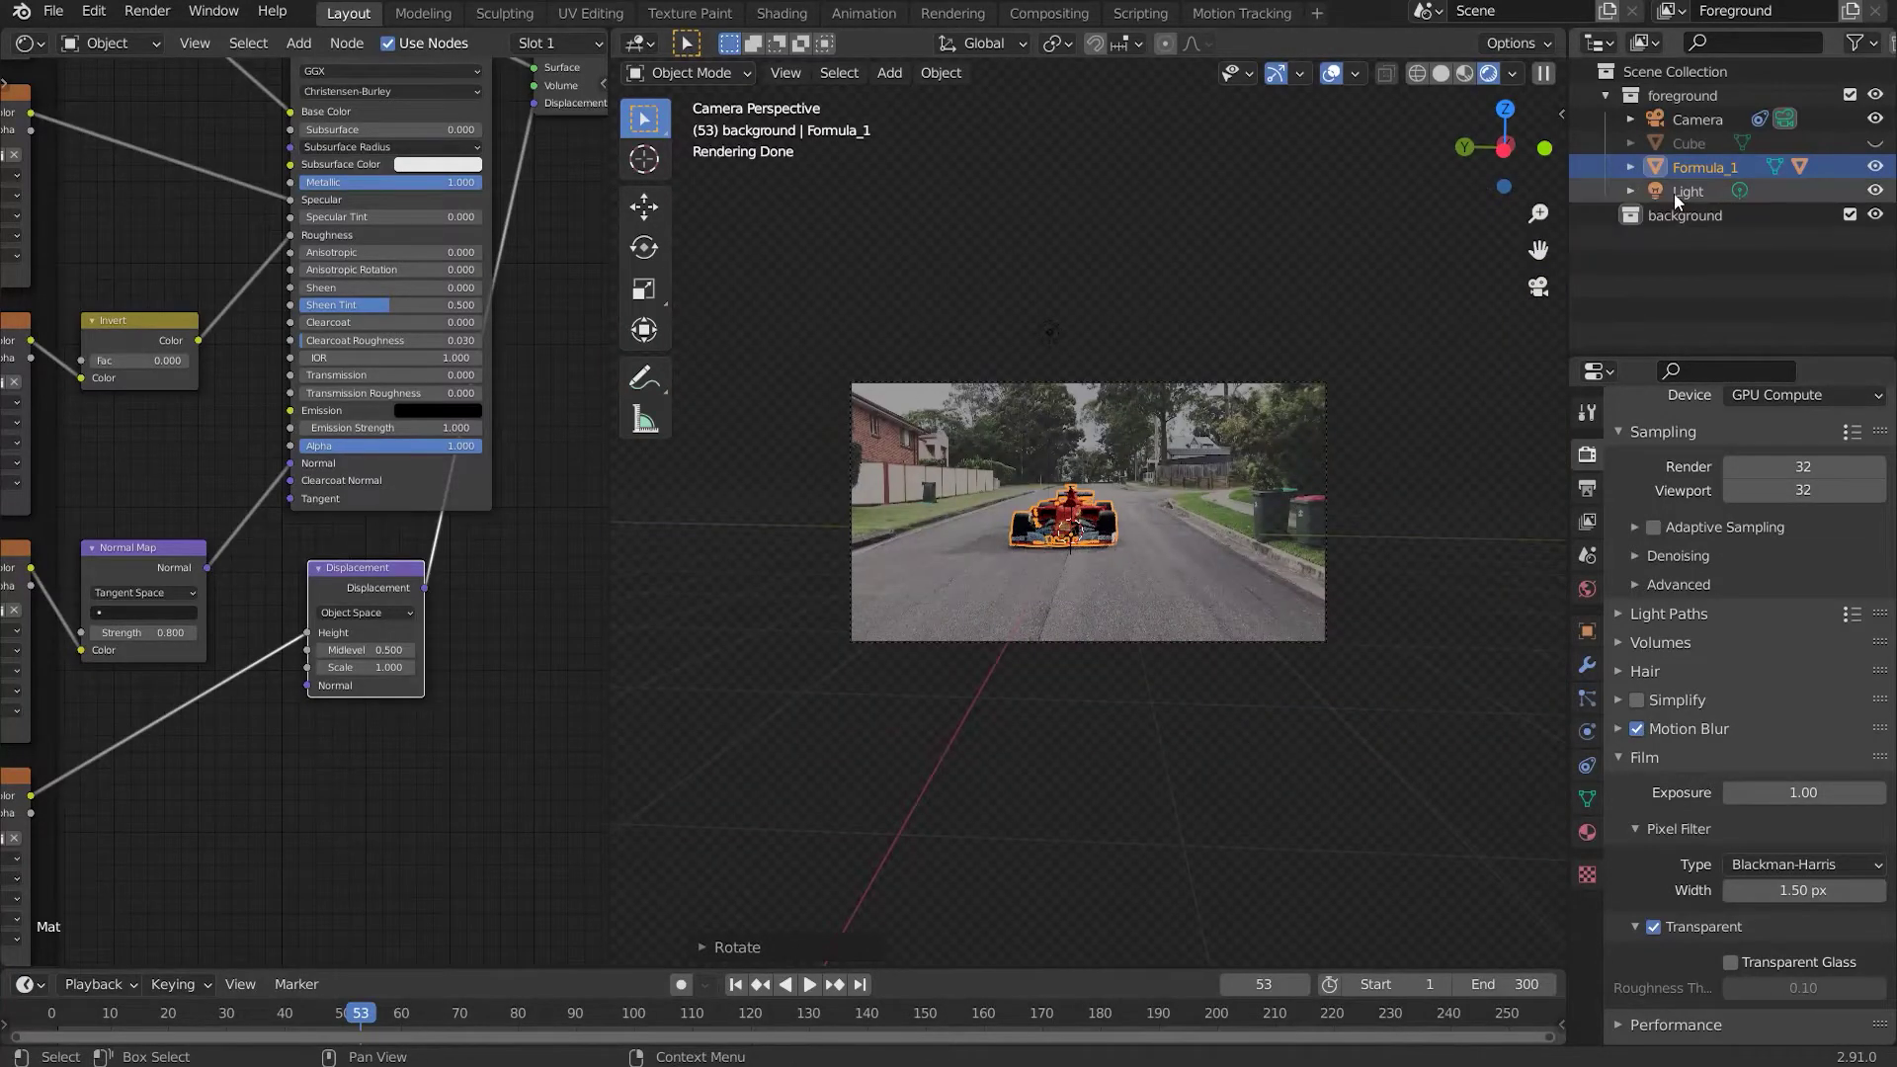
click(1680, 192)
mouse_move(1140, 484)
middle_down()
mouse_move(1079, 512)
mouse_move(1122, 336)
middle_up()
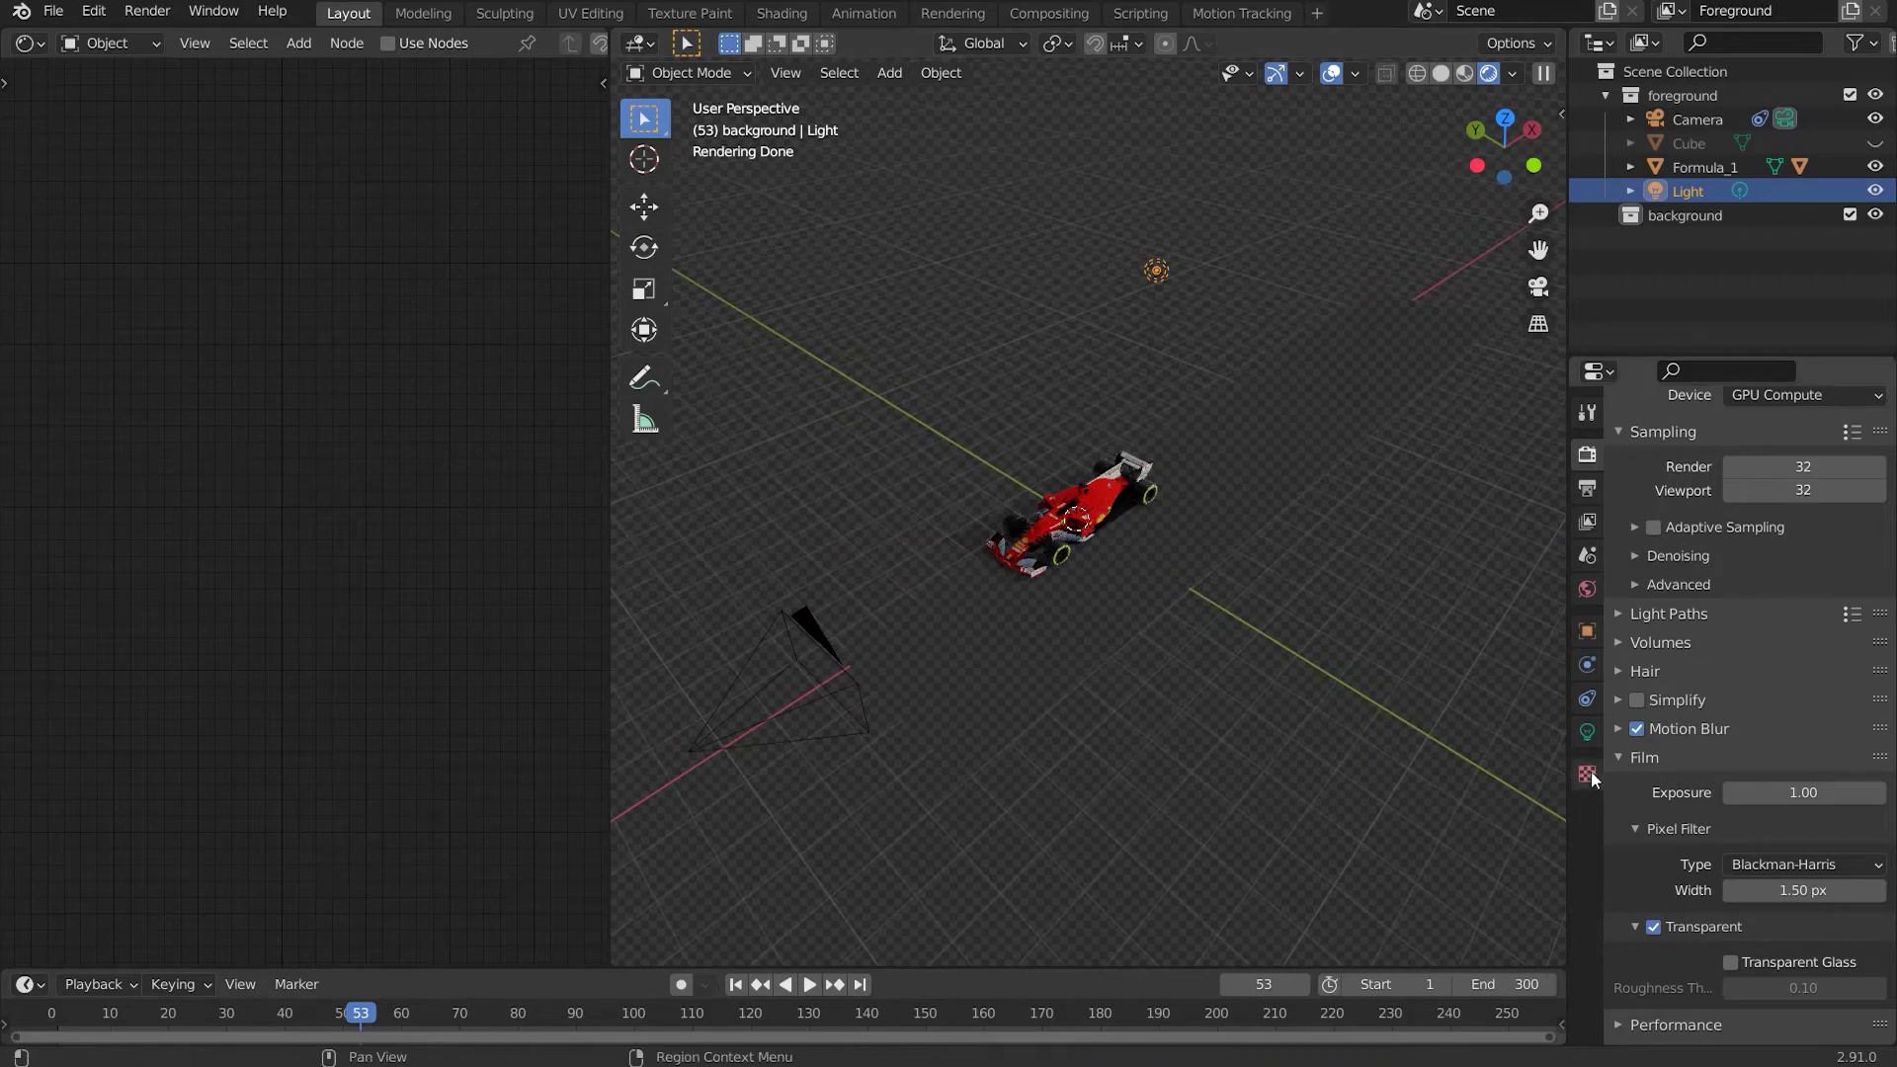
click(1587, 732)
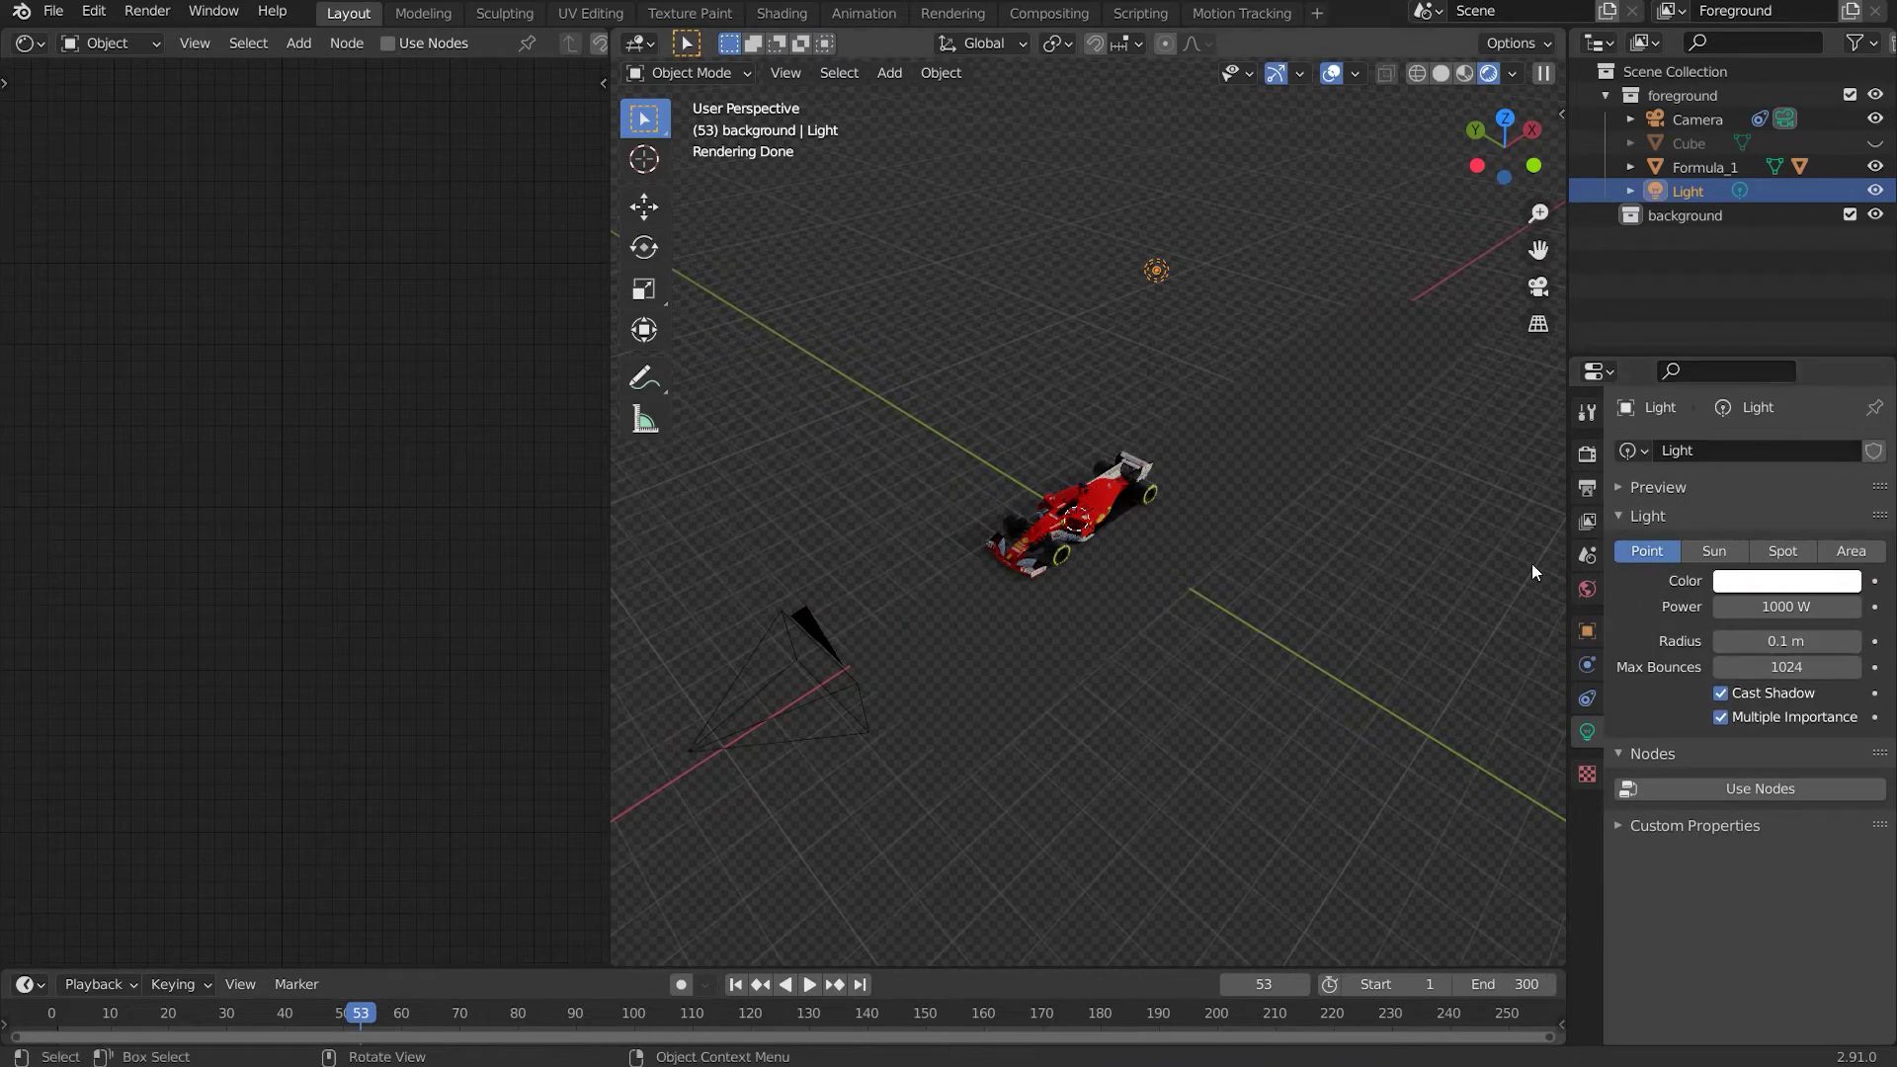
middle_drag(1337, 537, 1195, 596)
key(KP_7)
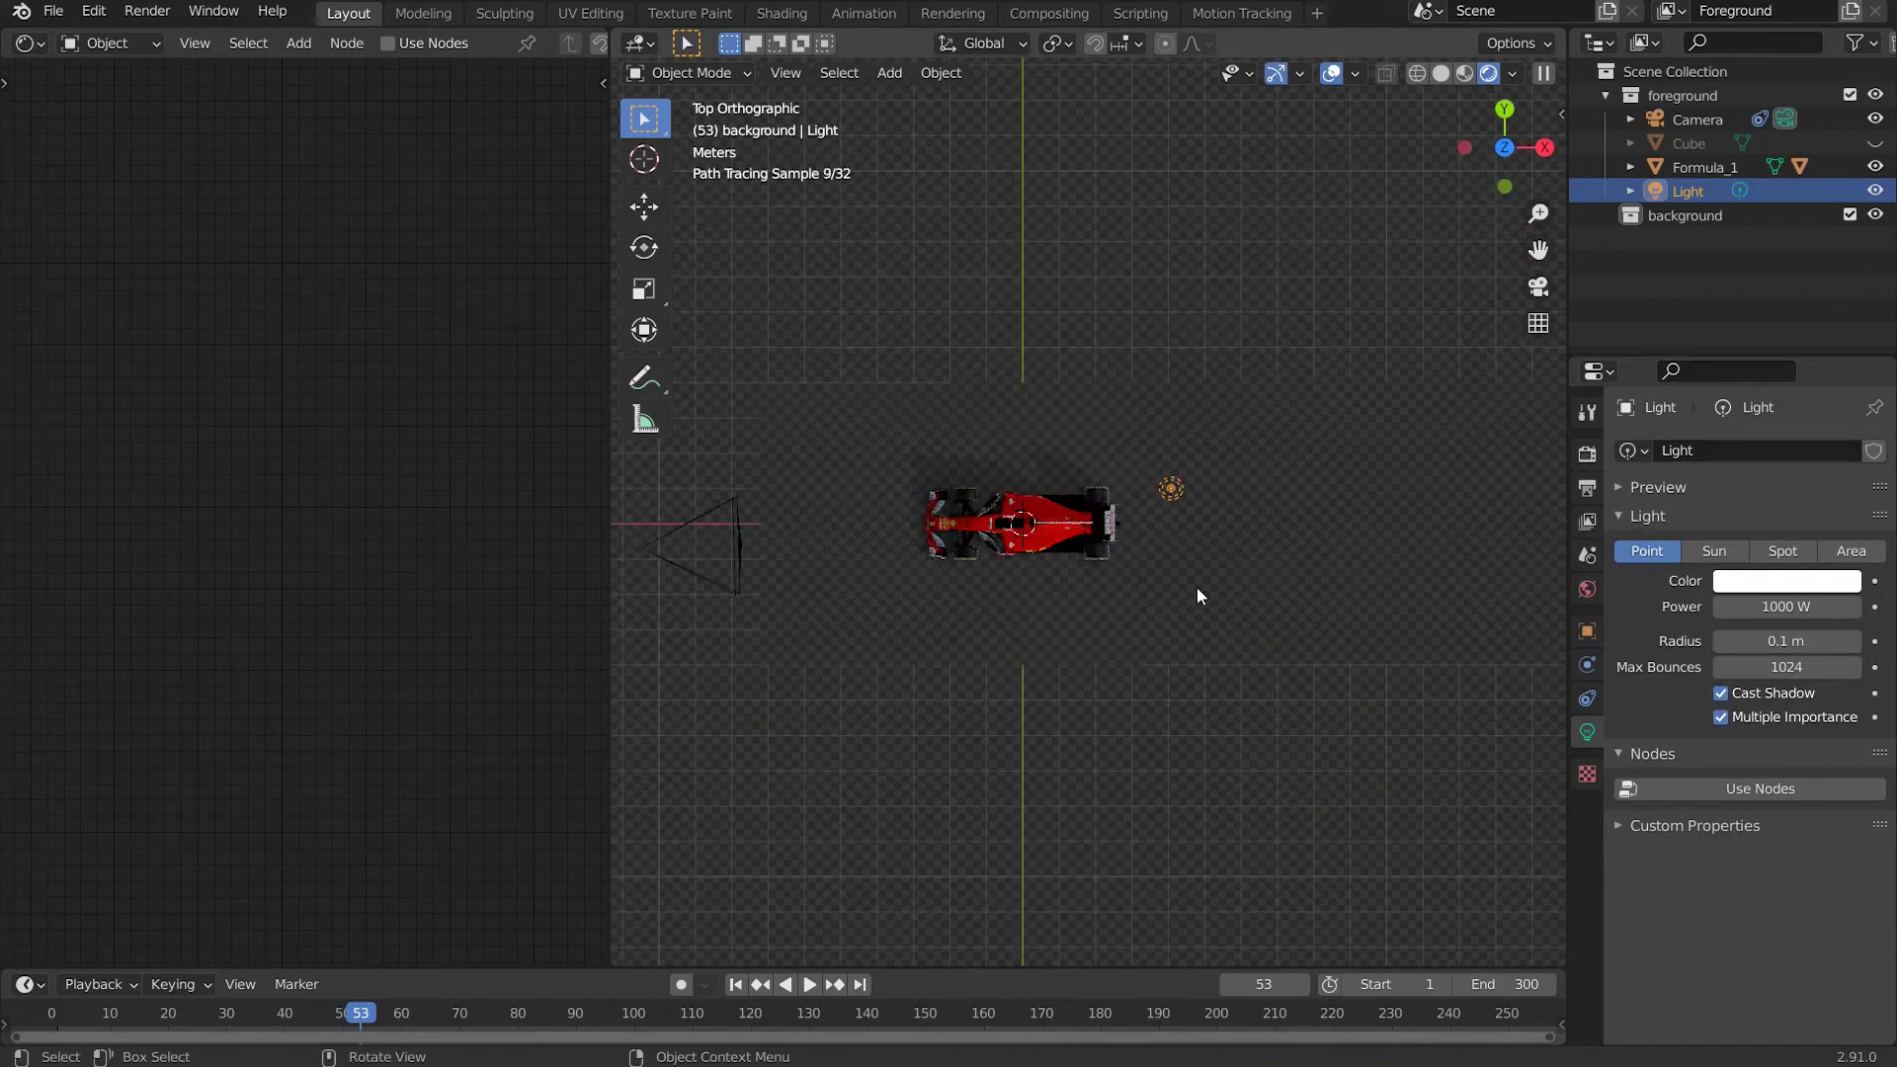
key(g)
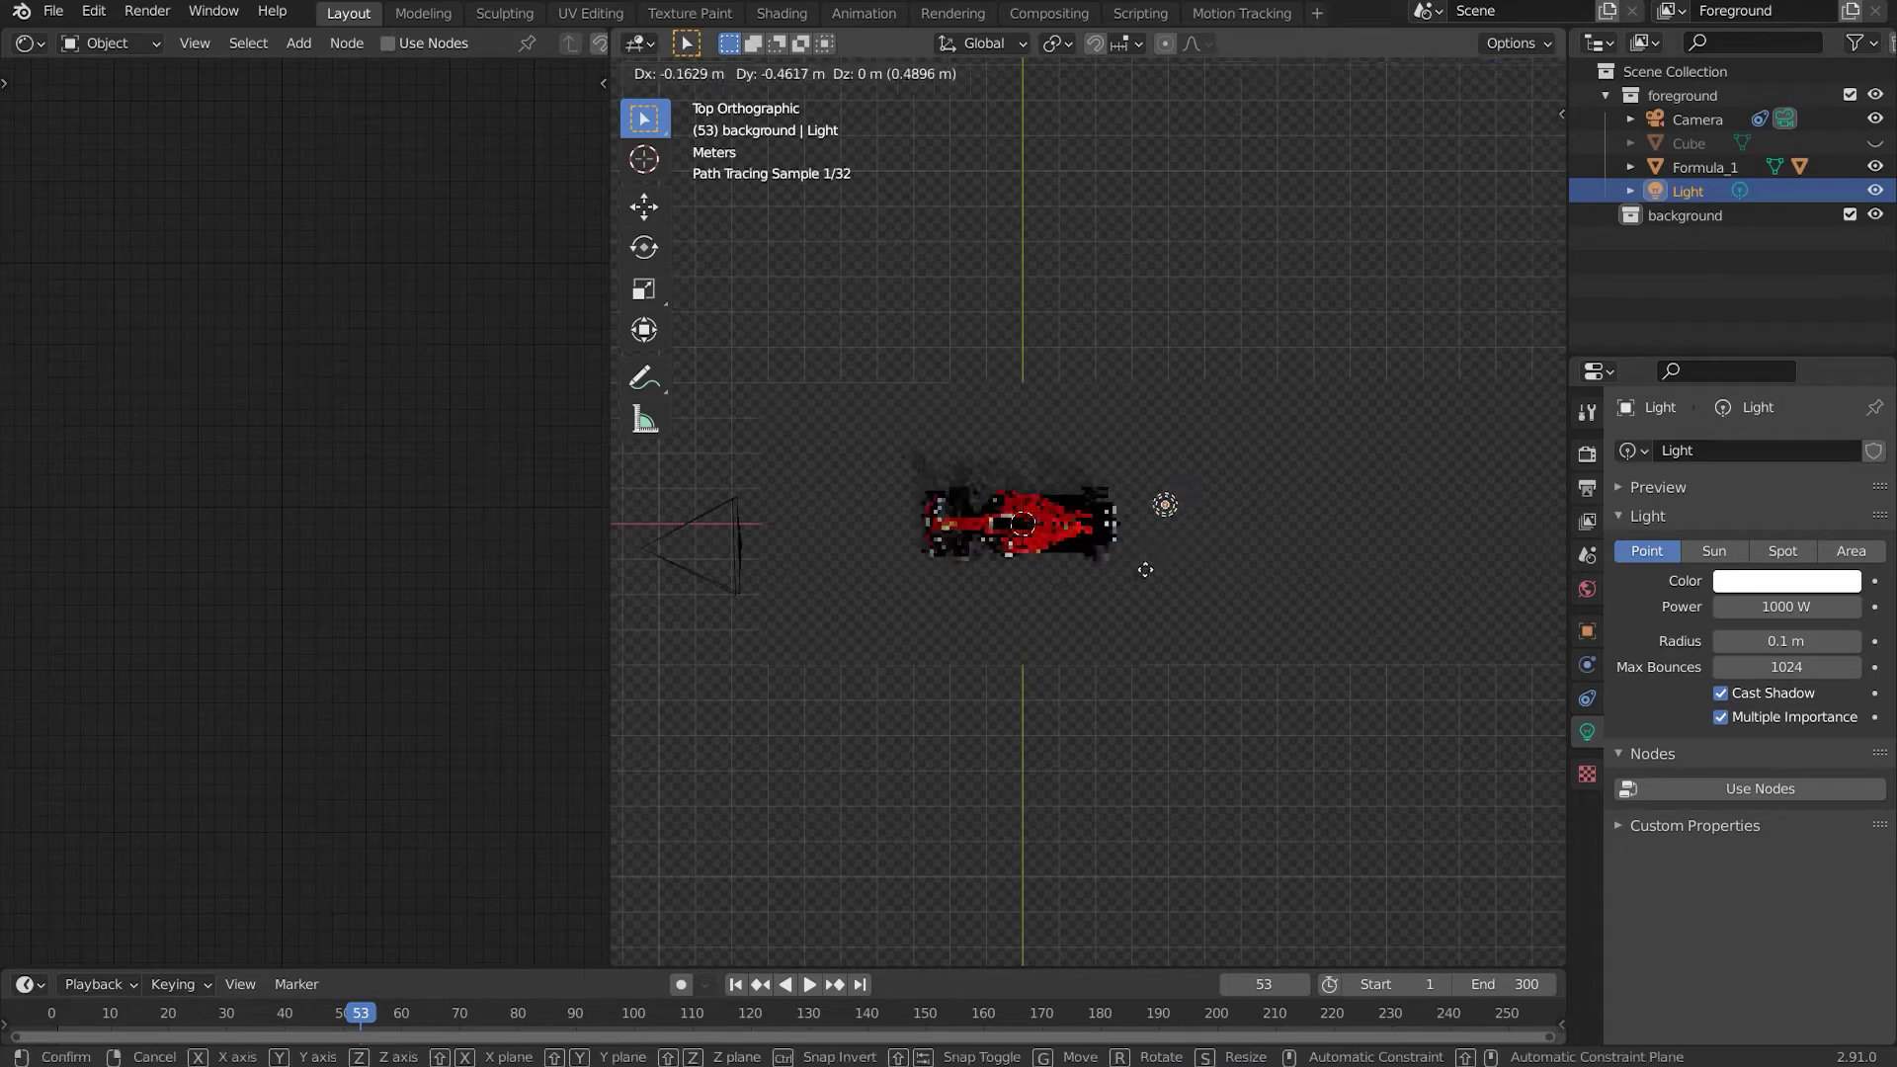
click(1039, 722)
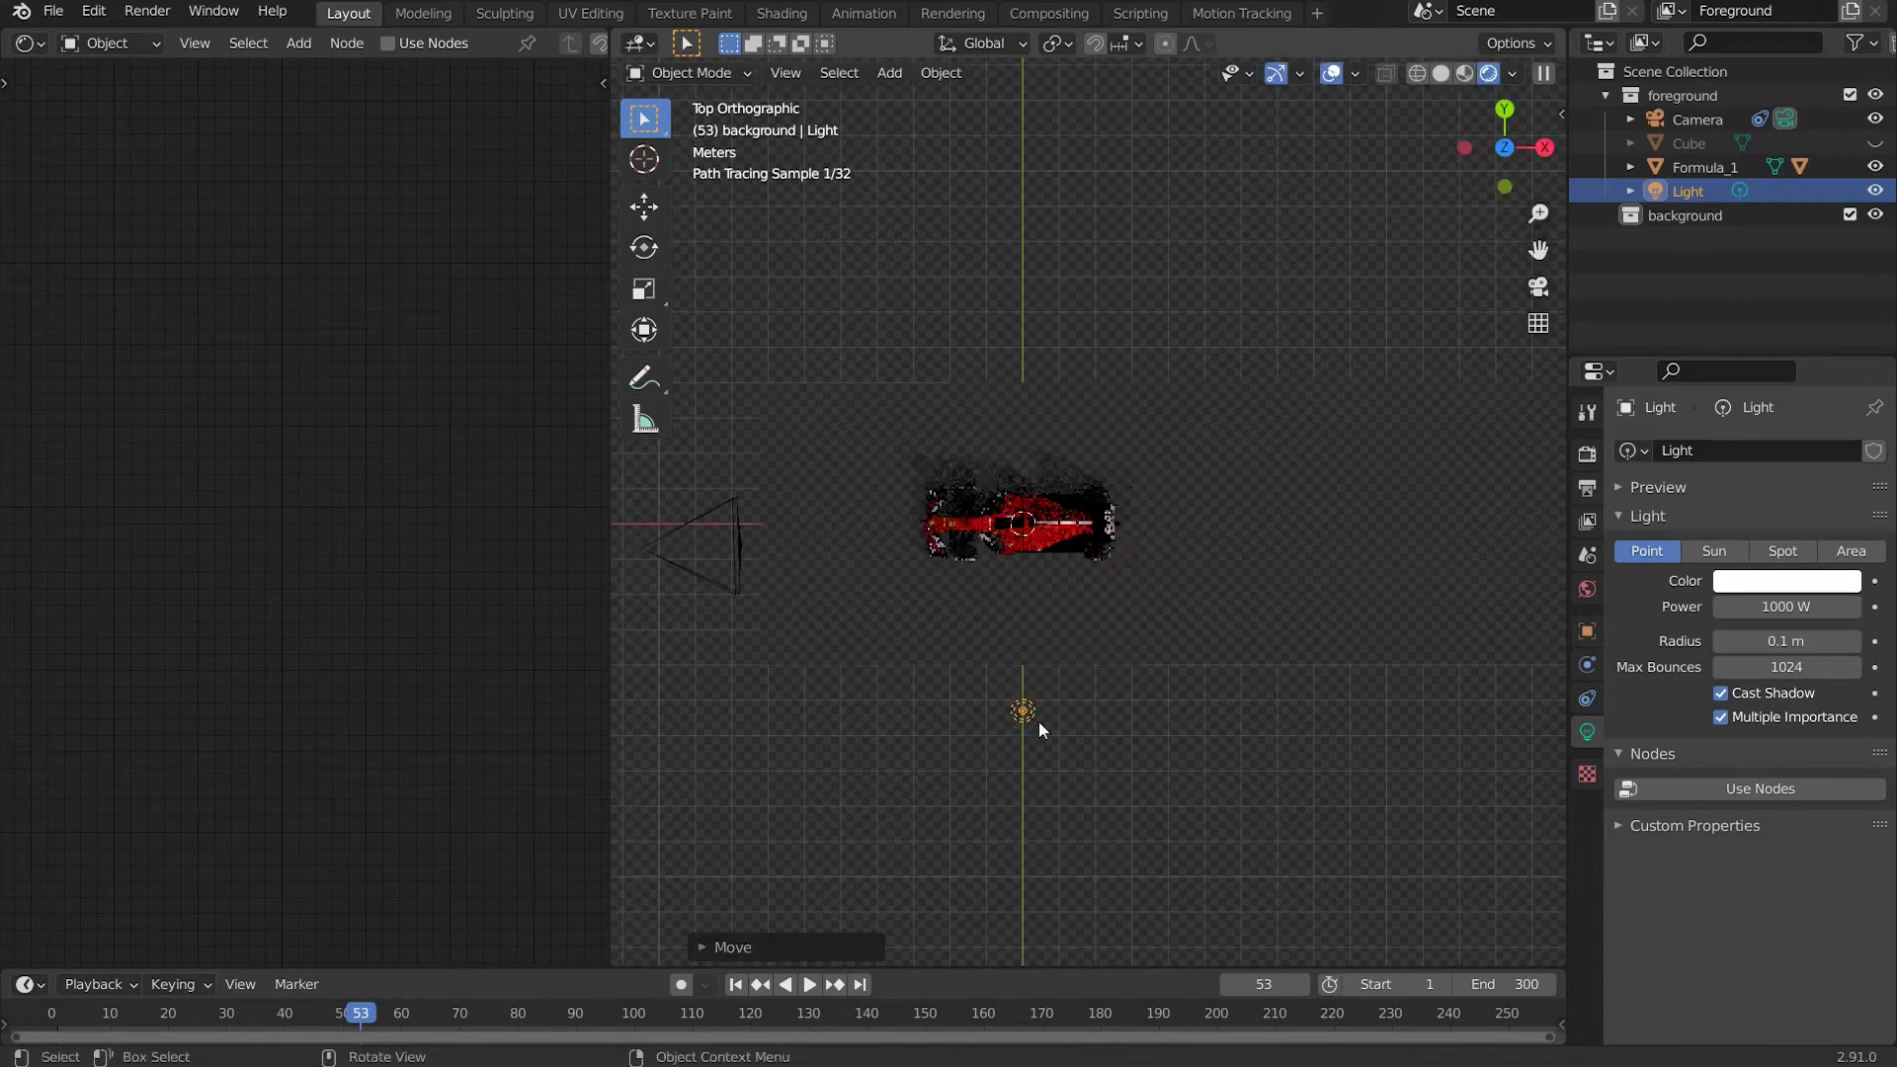
Change the Light to an Area light and rotate it about -110° in the top view to aim at the car
click(1838, 560)
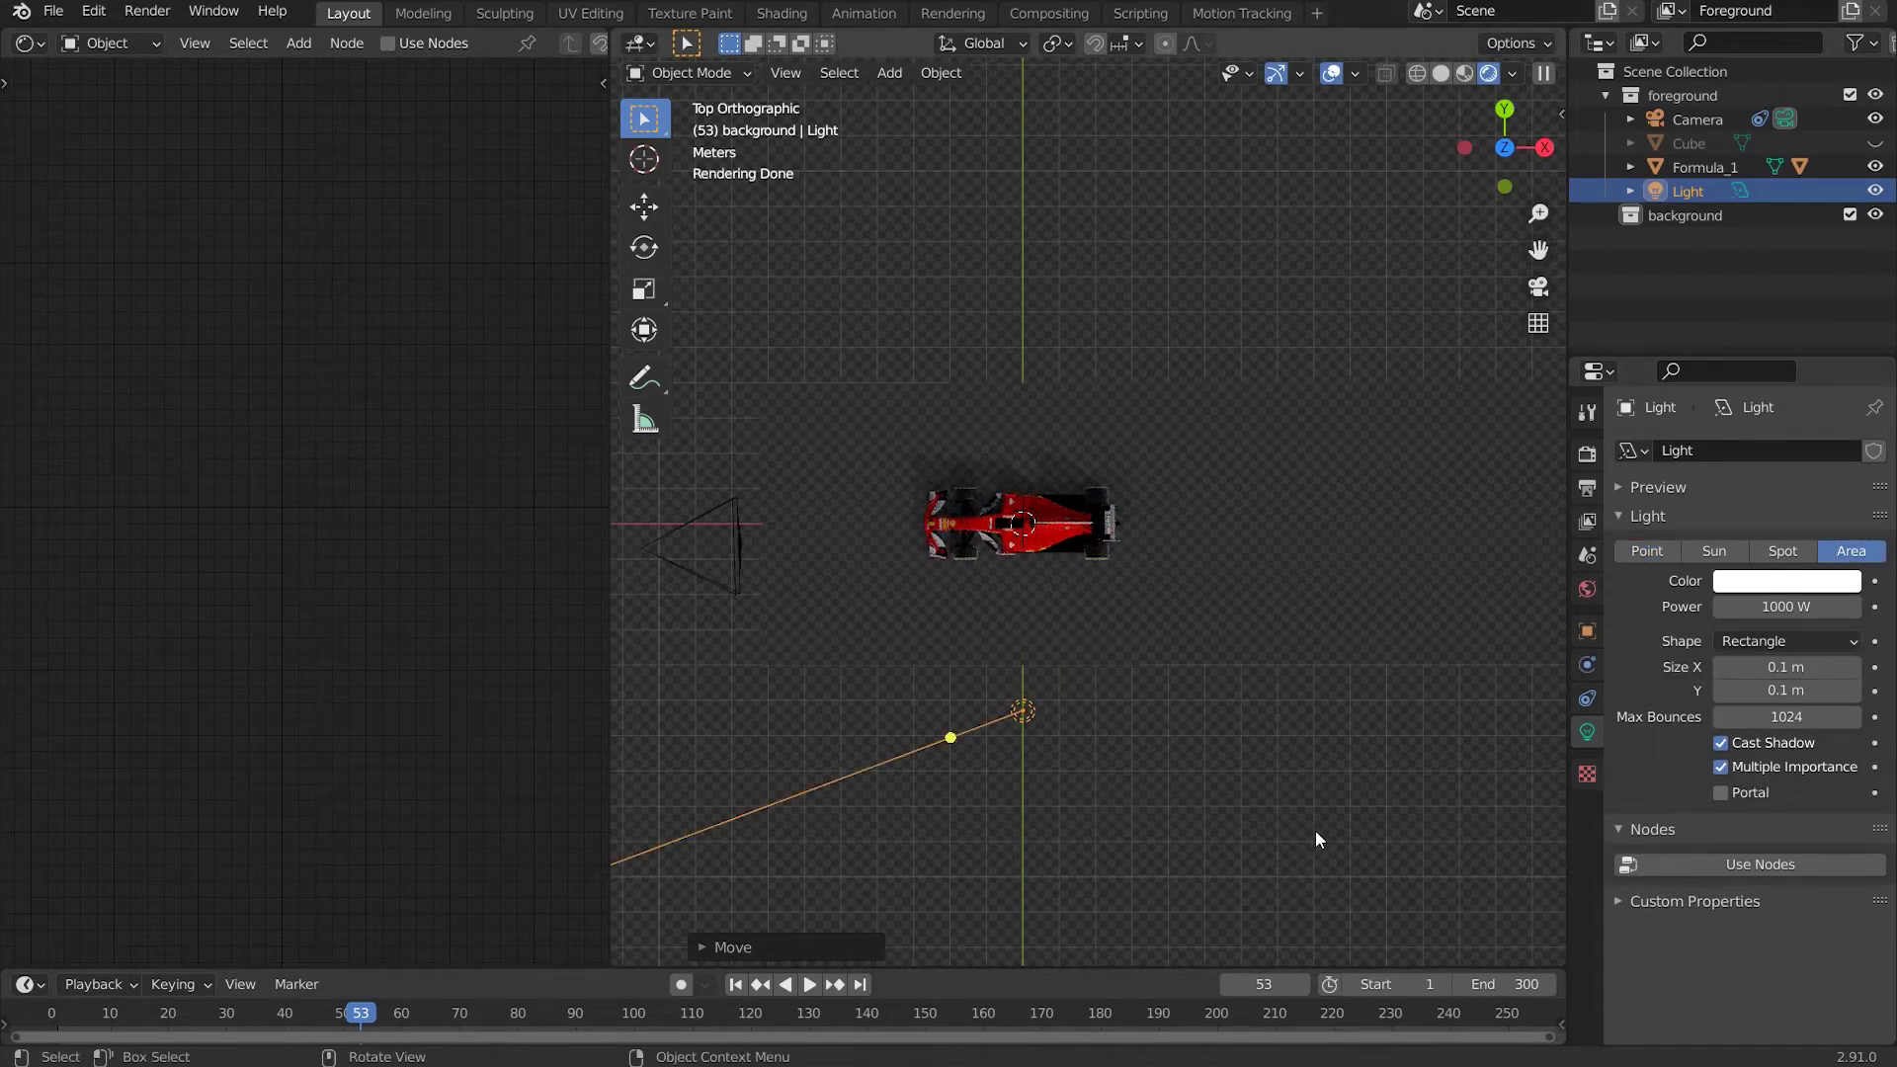
key(r)
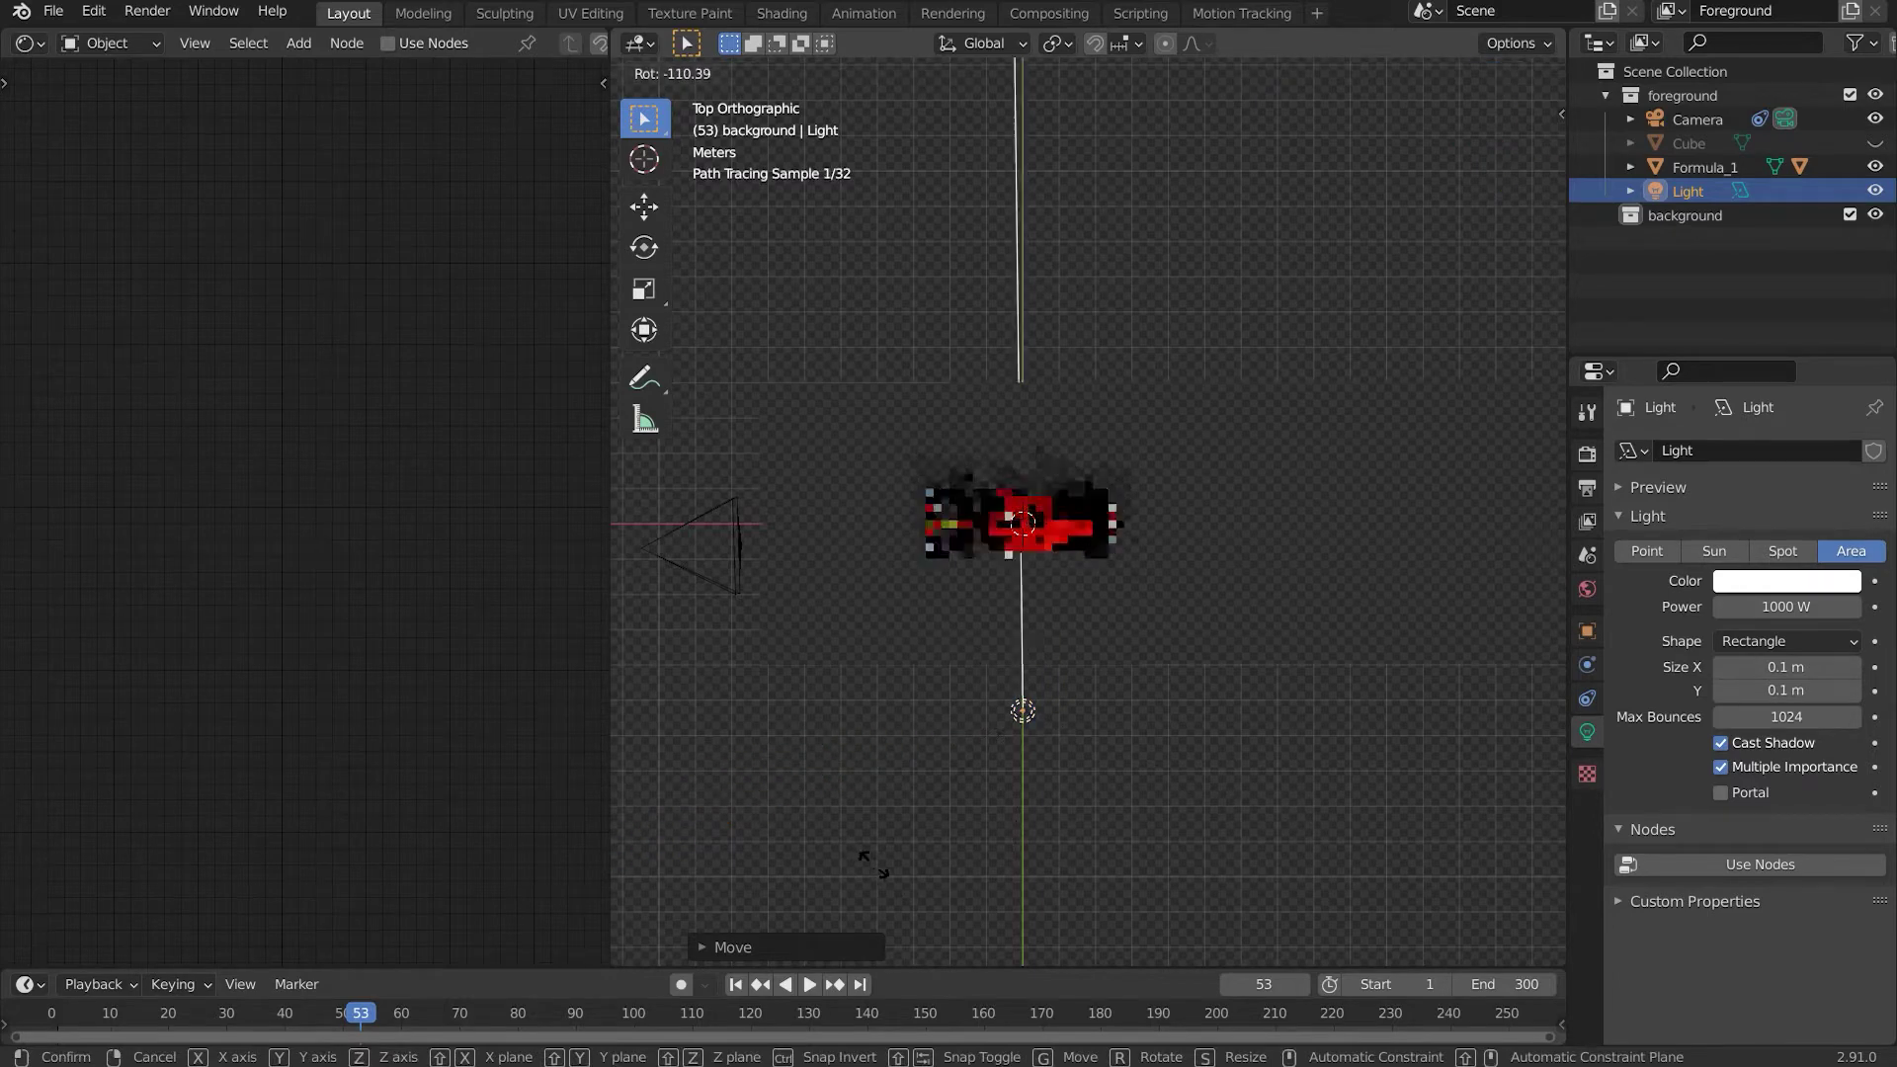
click(869, 863)
Enlarge the rectangular area light to Size X 7.88 m and Y 5.39 m
middle_drag(1150, 773, 1403, 512)
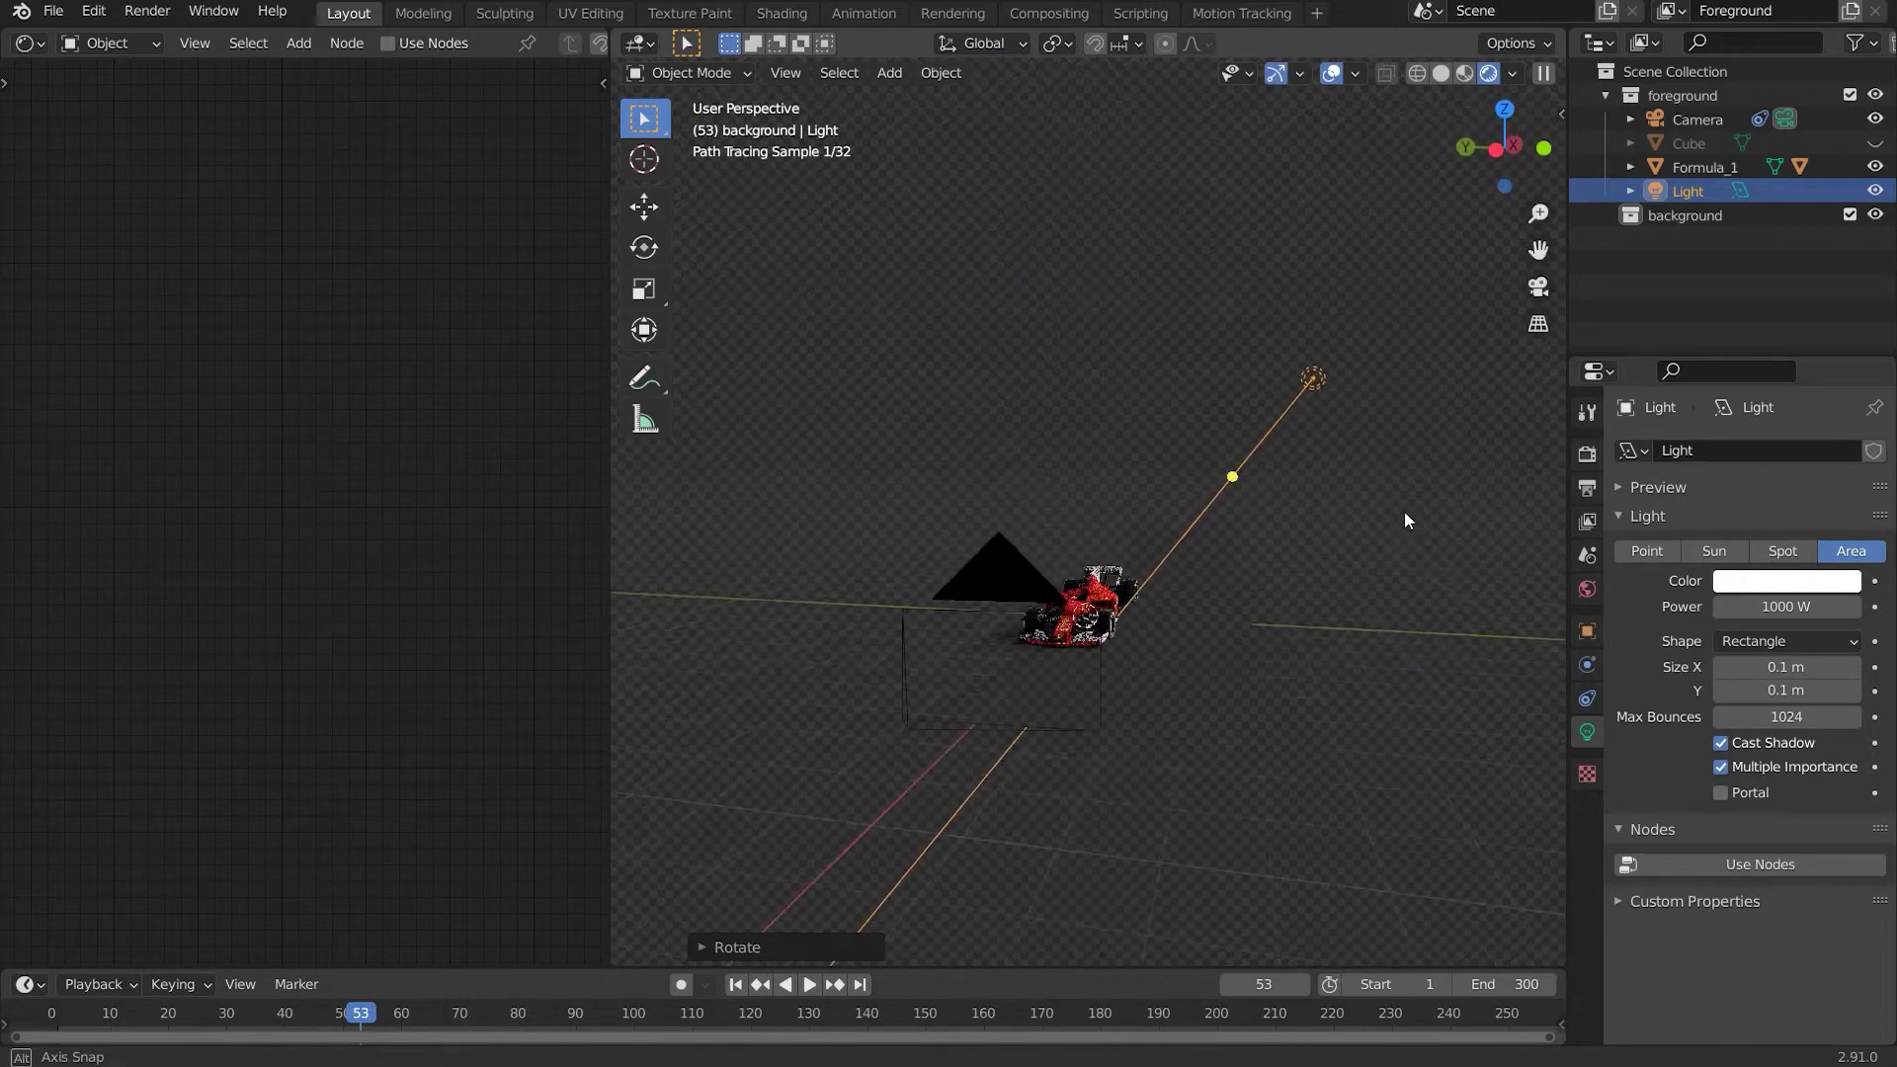
scroll(1403, 512, up, 3)
mouse_move(1786, 667)
mouse_down()
mouse_move(1862, 668)
mouse_move(1828, 690)
mouse_move(1847, 691)
mouse_up()
scroll(877, 565, down, 4)
Rotate the area light about -6° while looking through the camera
key(KP_0)
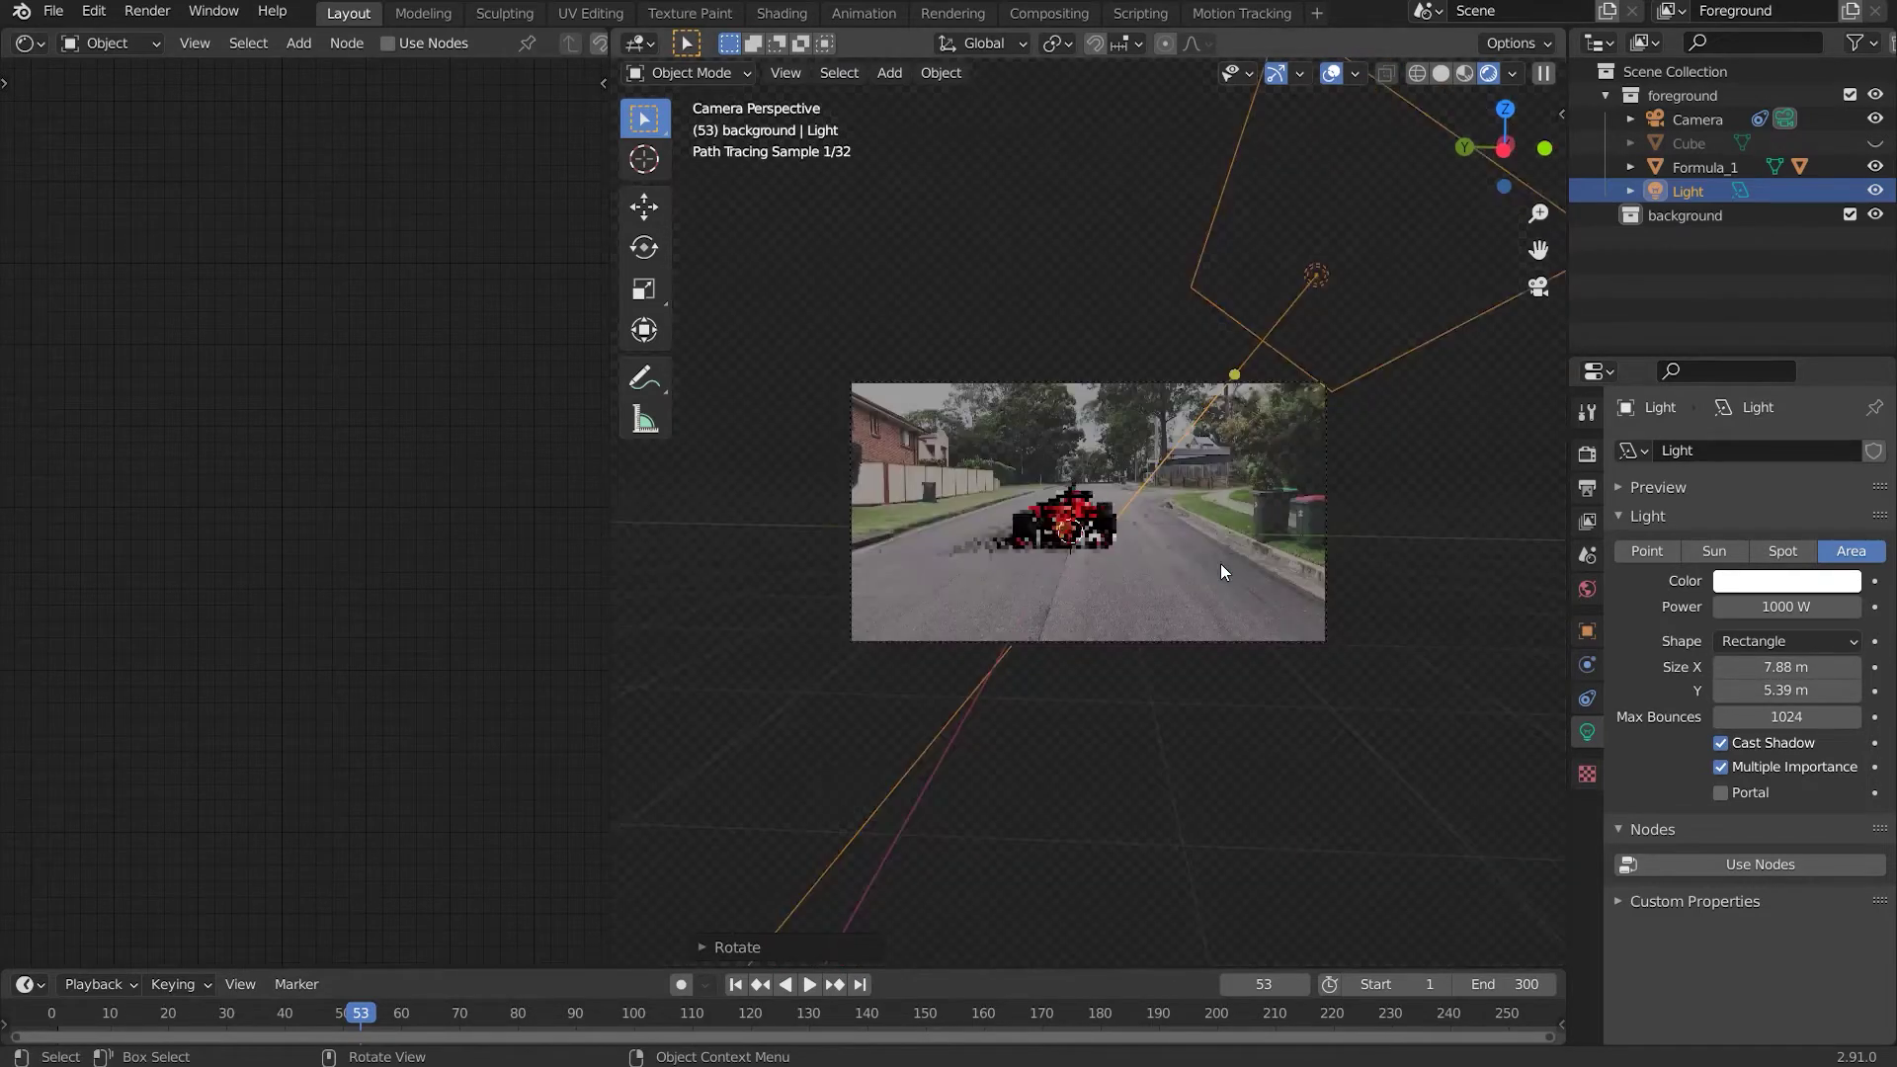
scroll(1254, 601, up, 3)
scroll(1247, 606, up, 2)
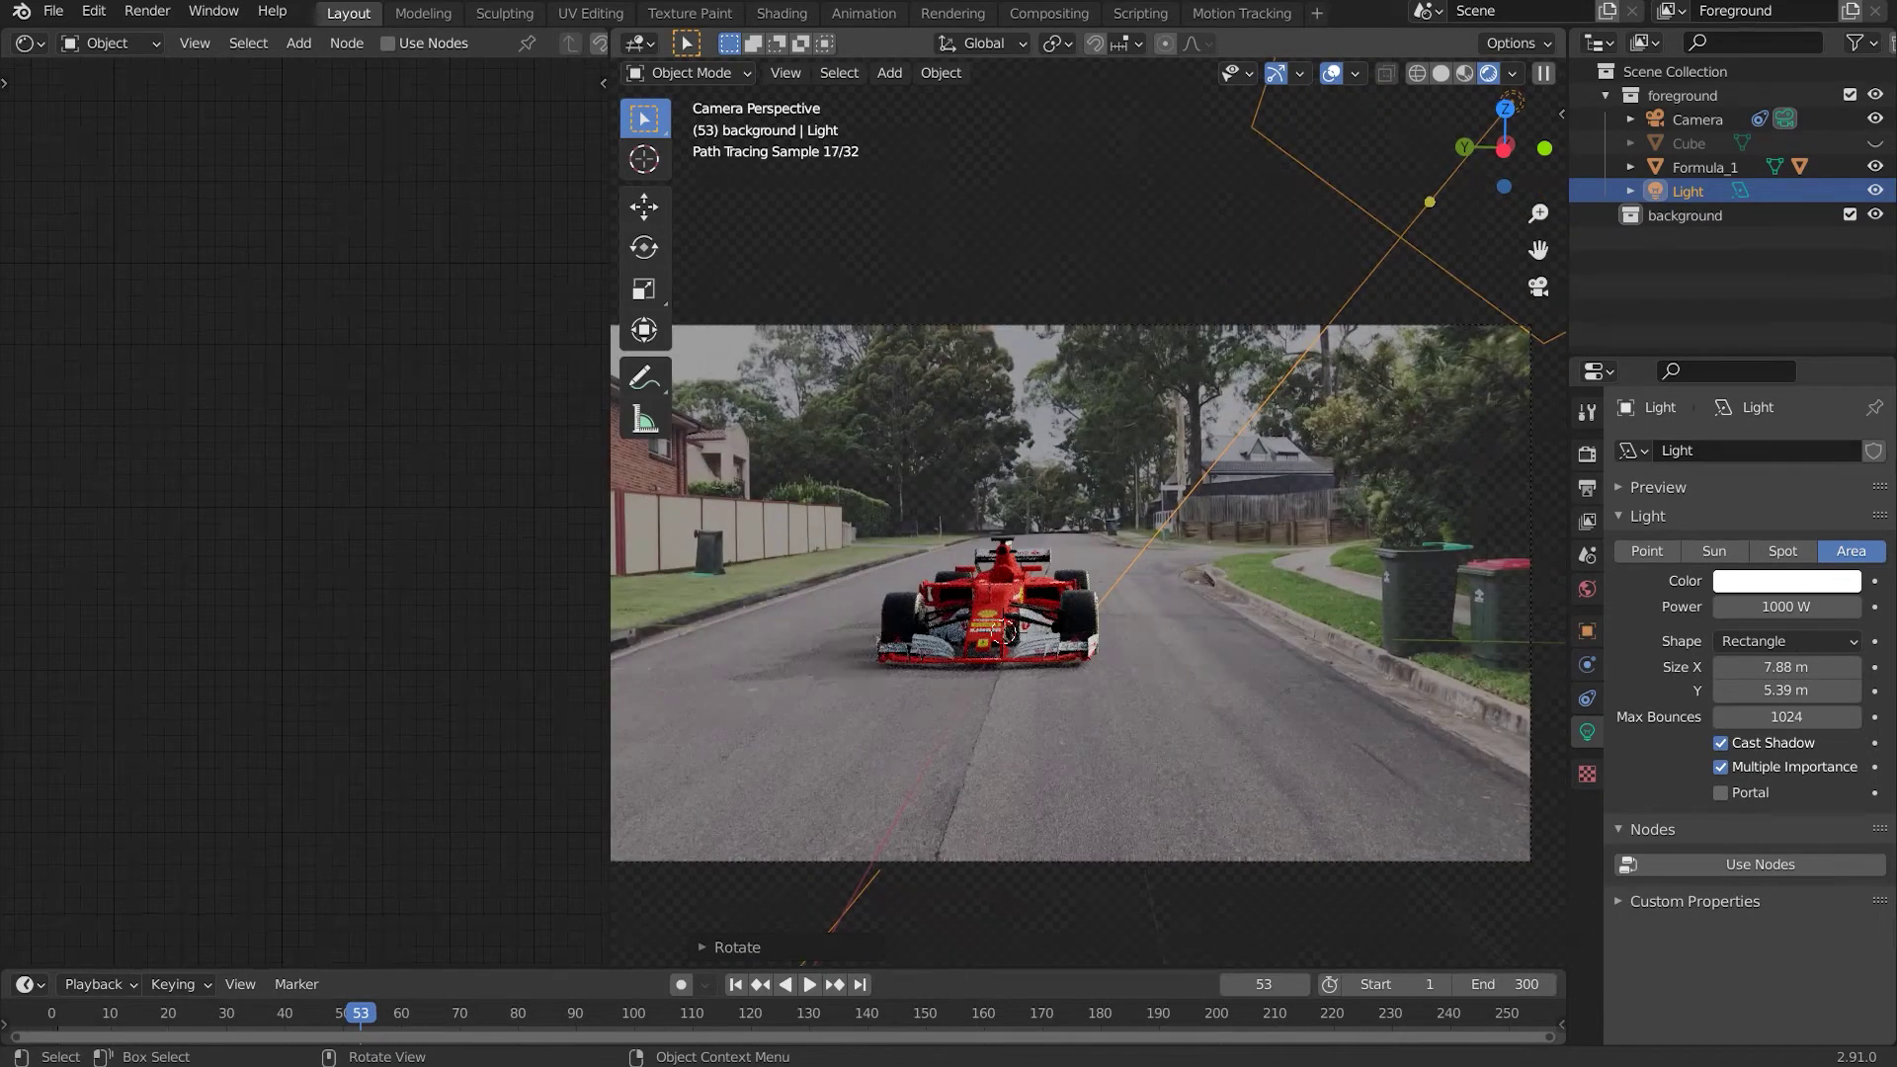
key(r)
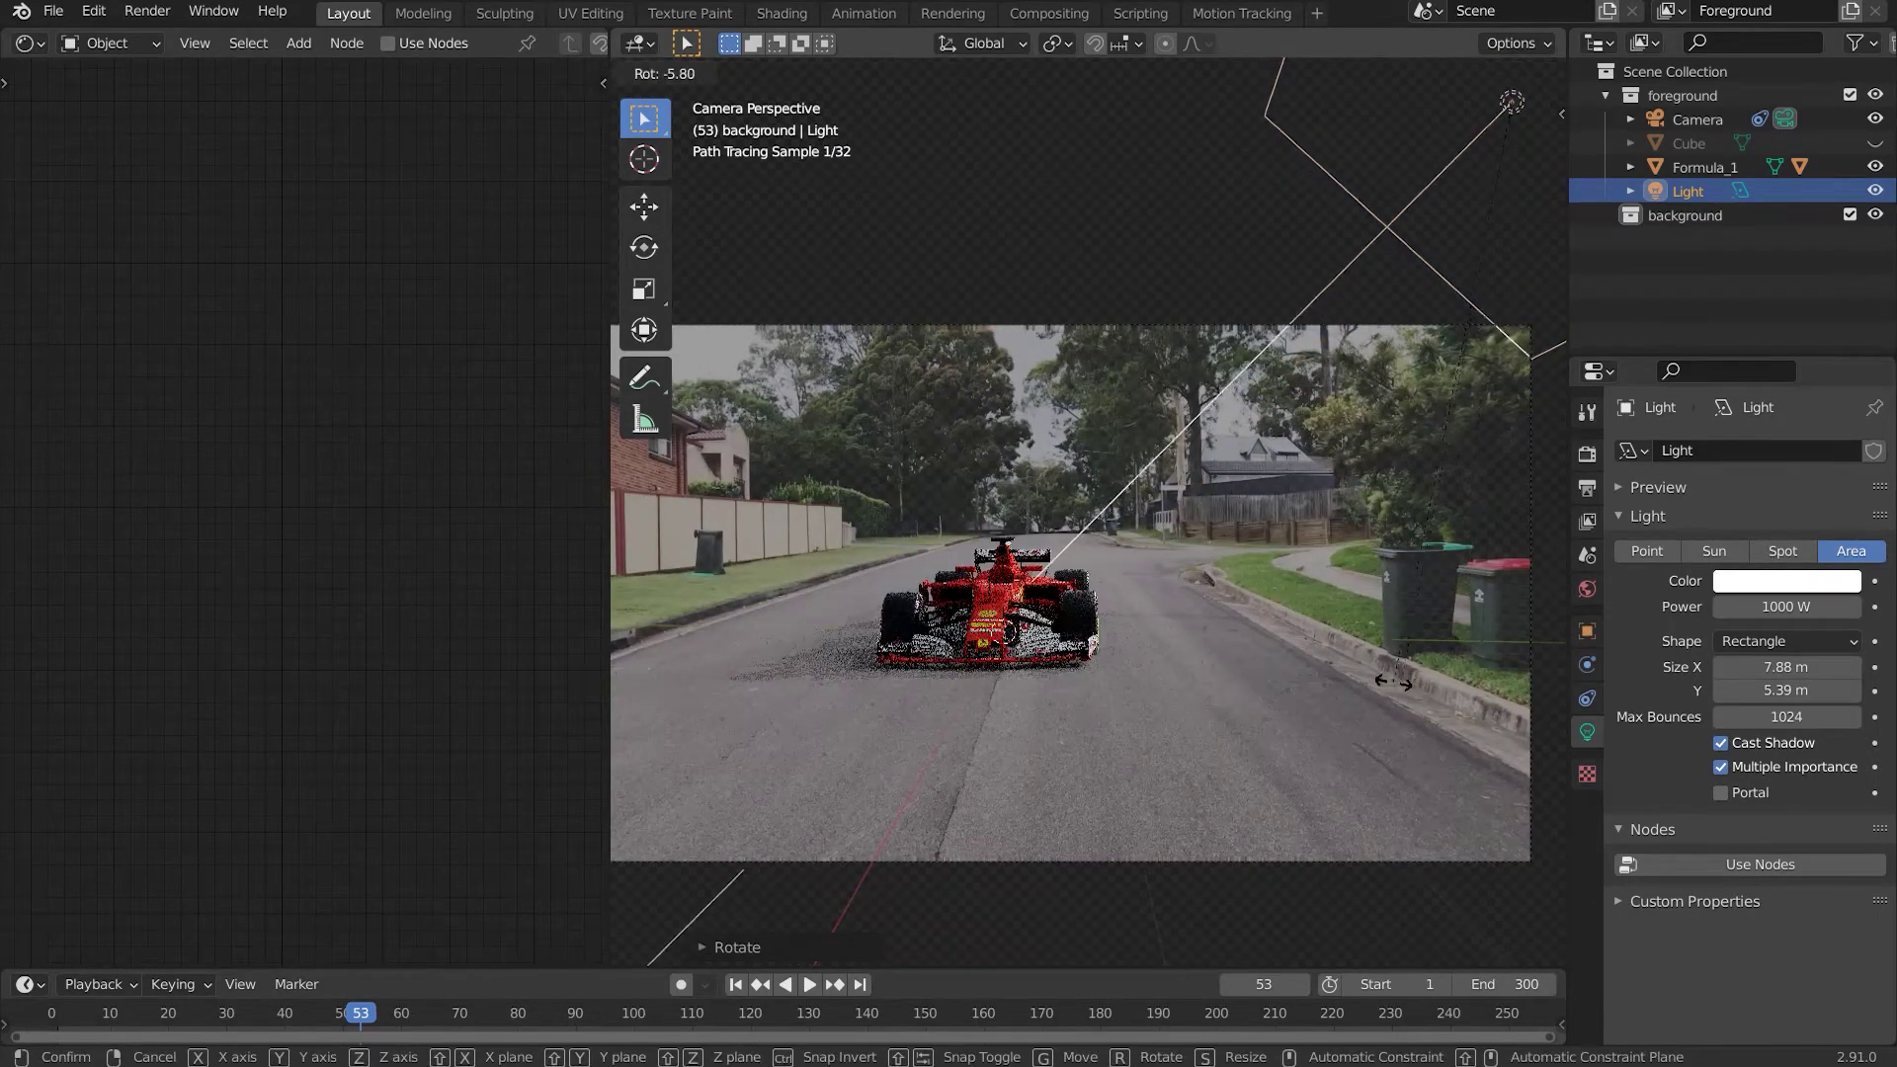
click(1470, 686)
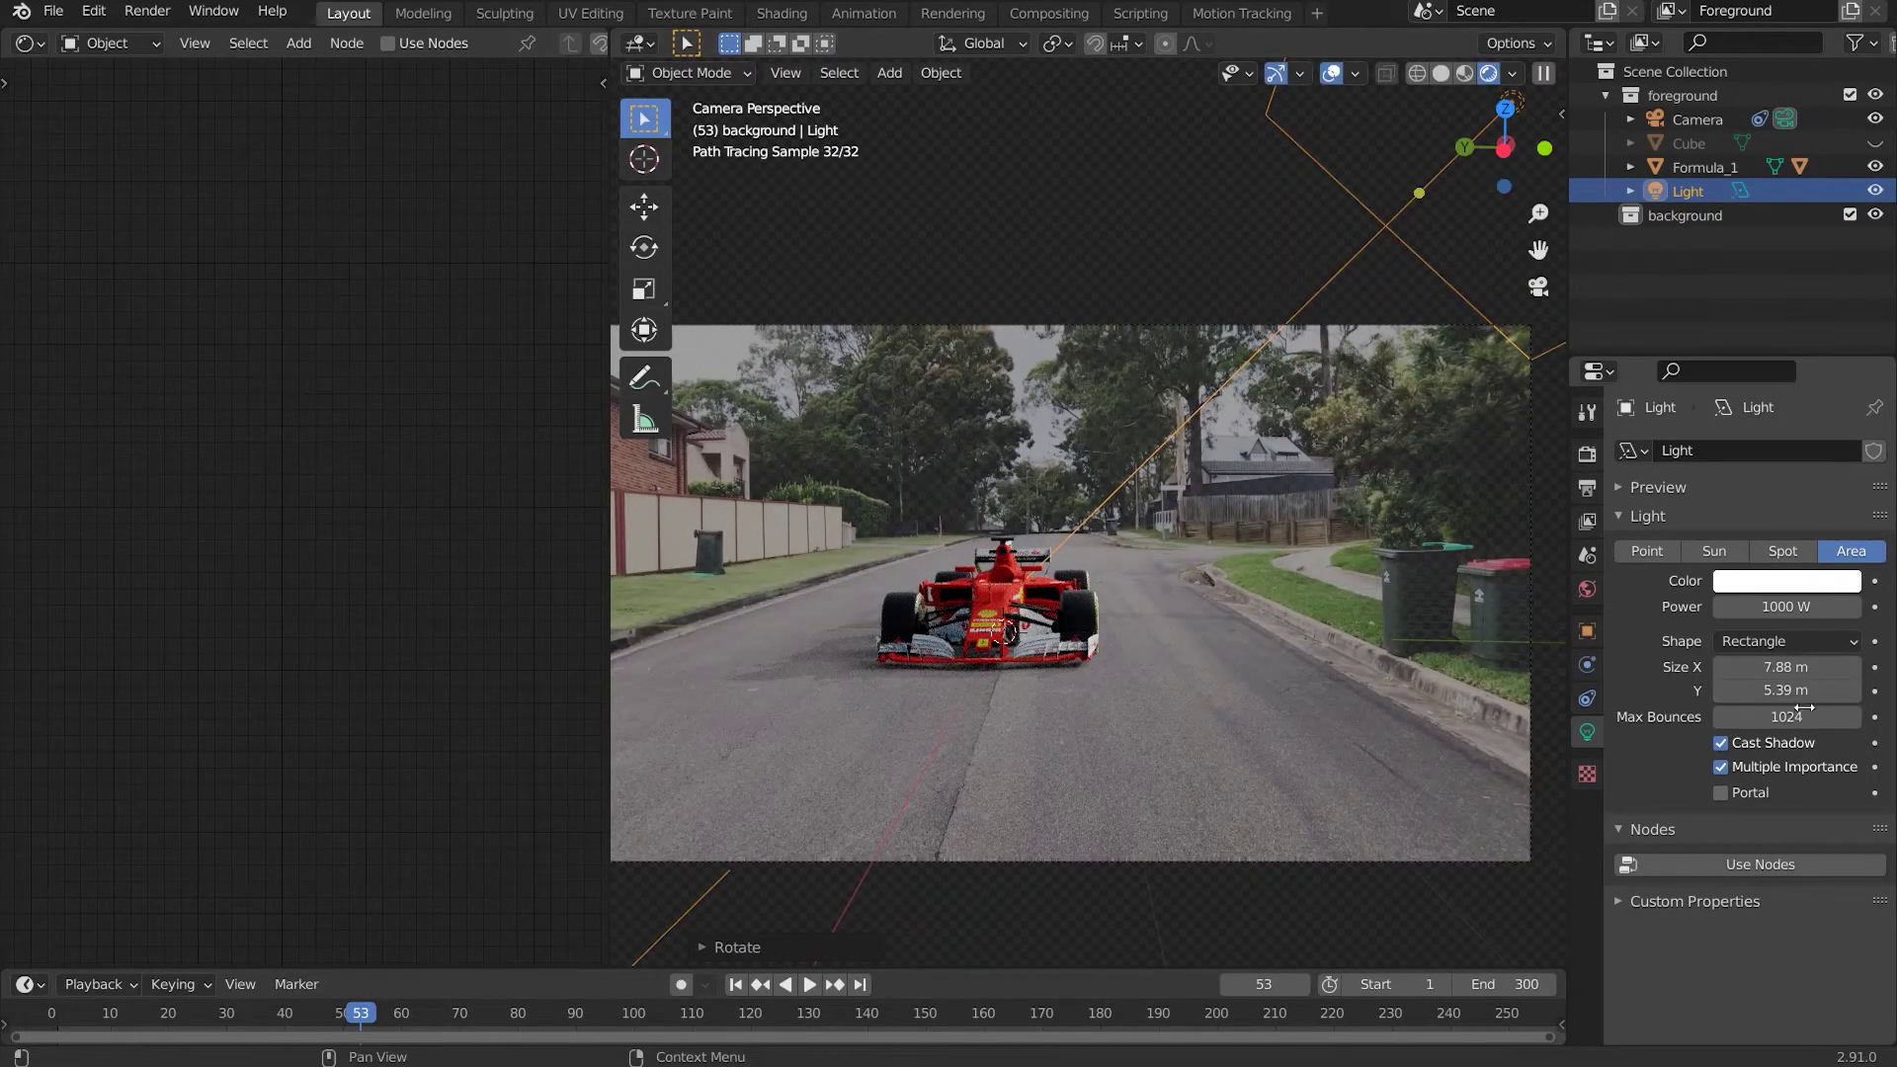
Set the area light's Power to 1500 W and check the car's lighting up close in the camera view
click(1769, 611)
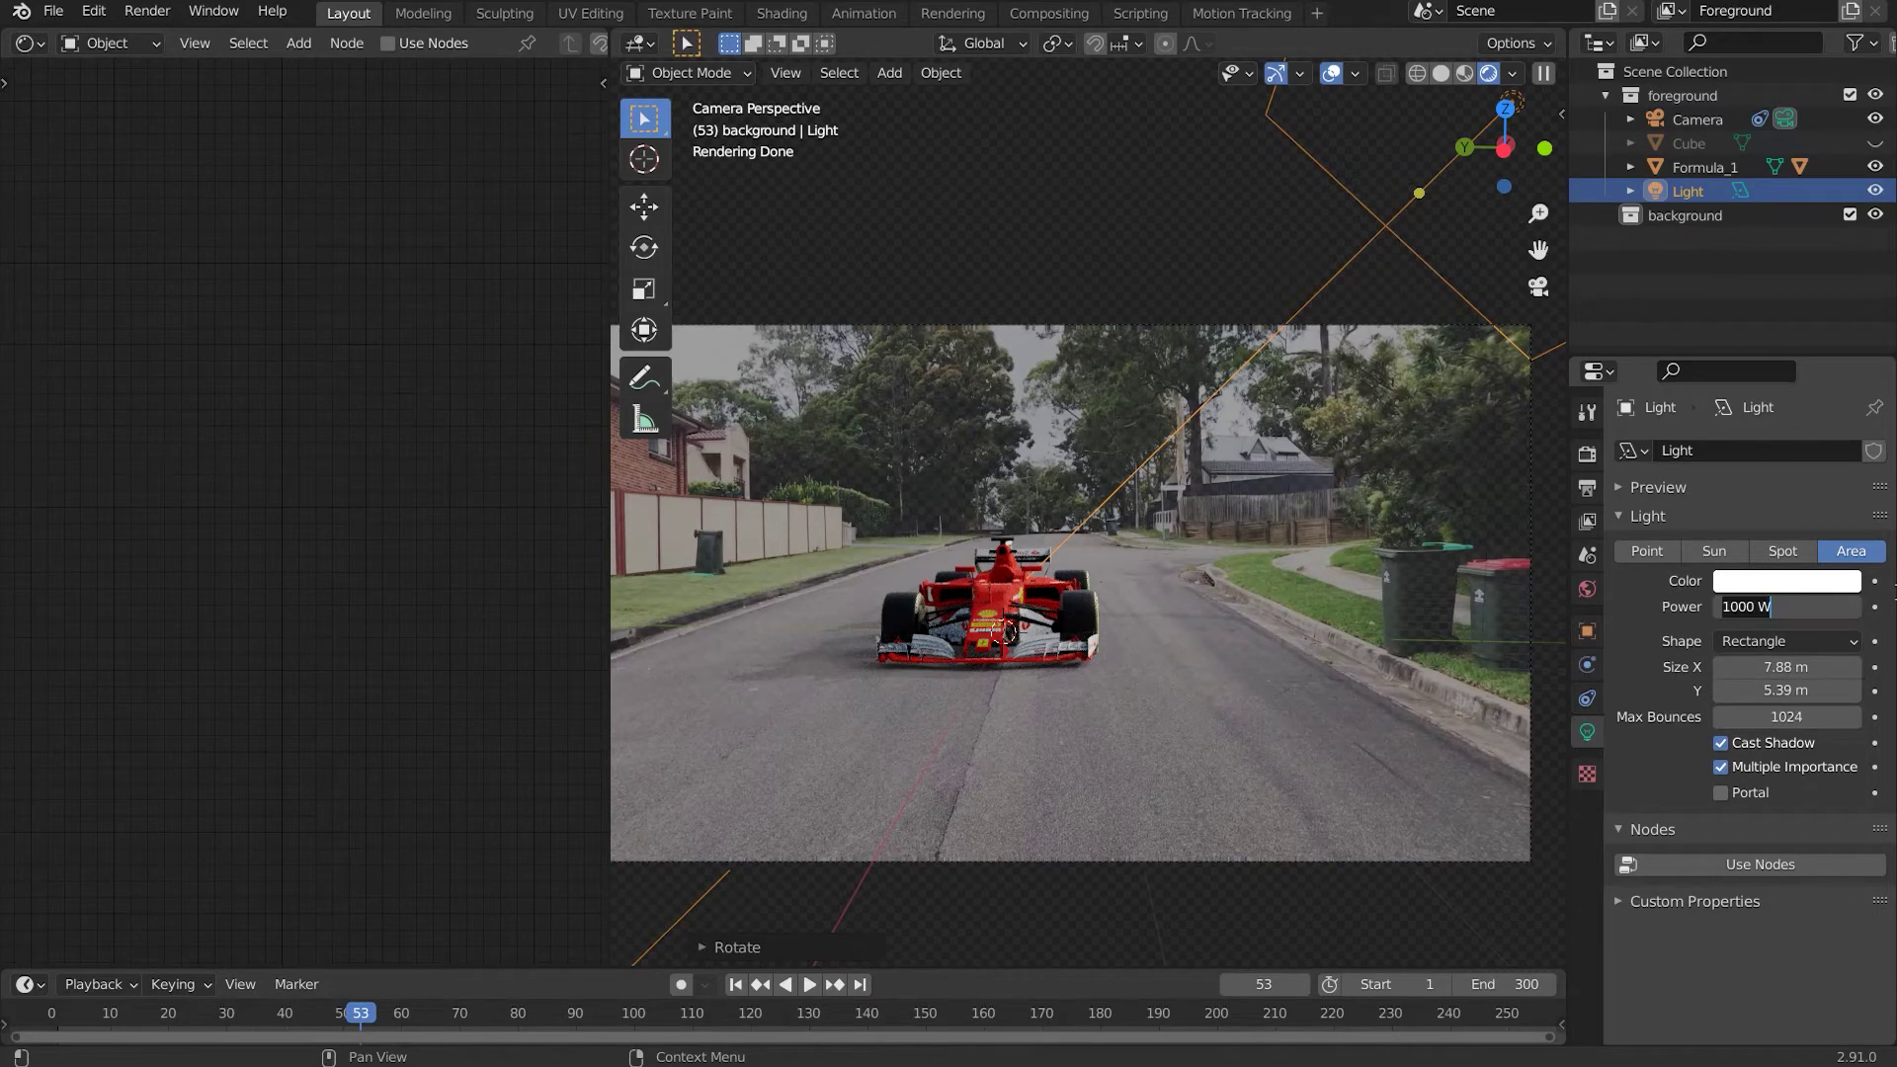
text(1500)
key(Return)
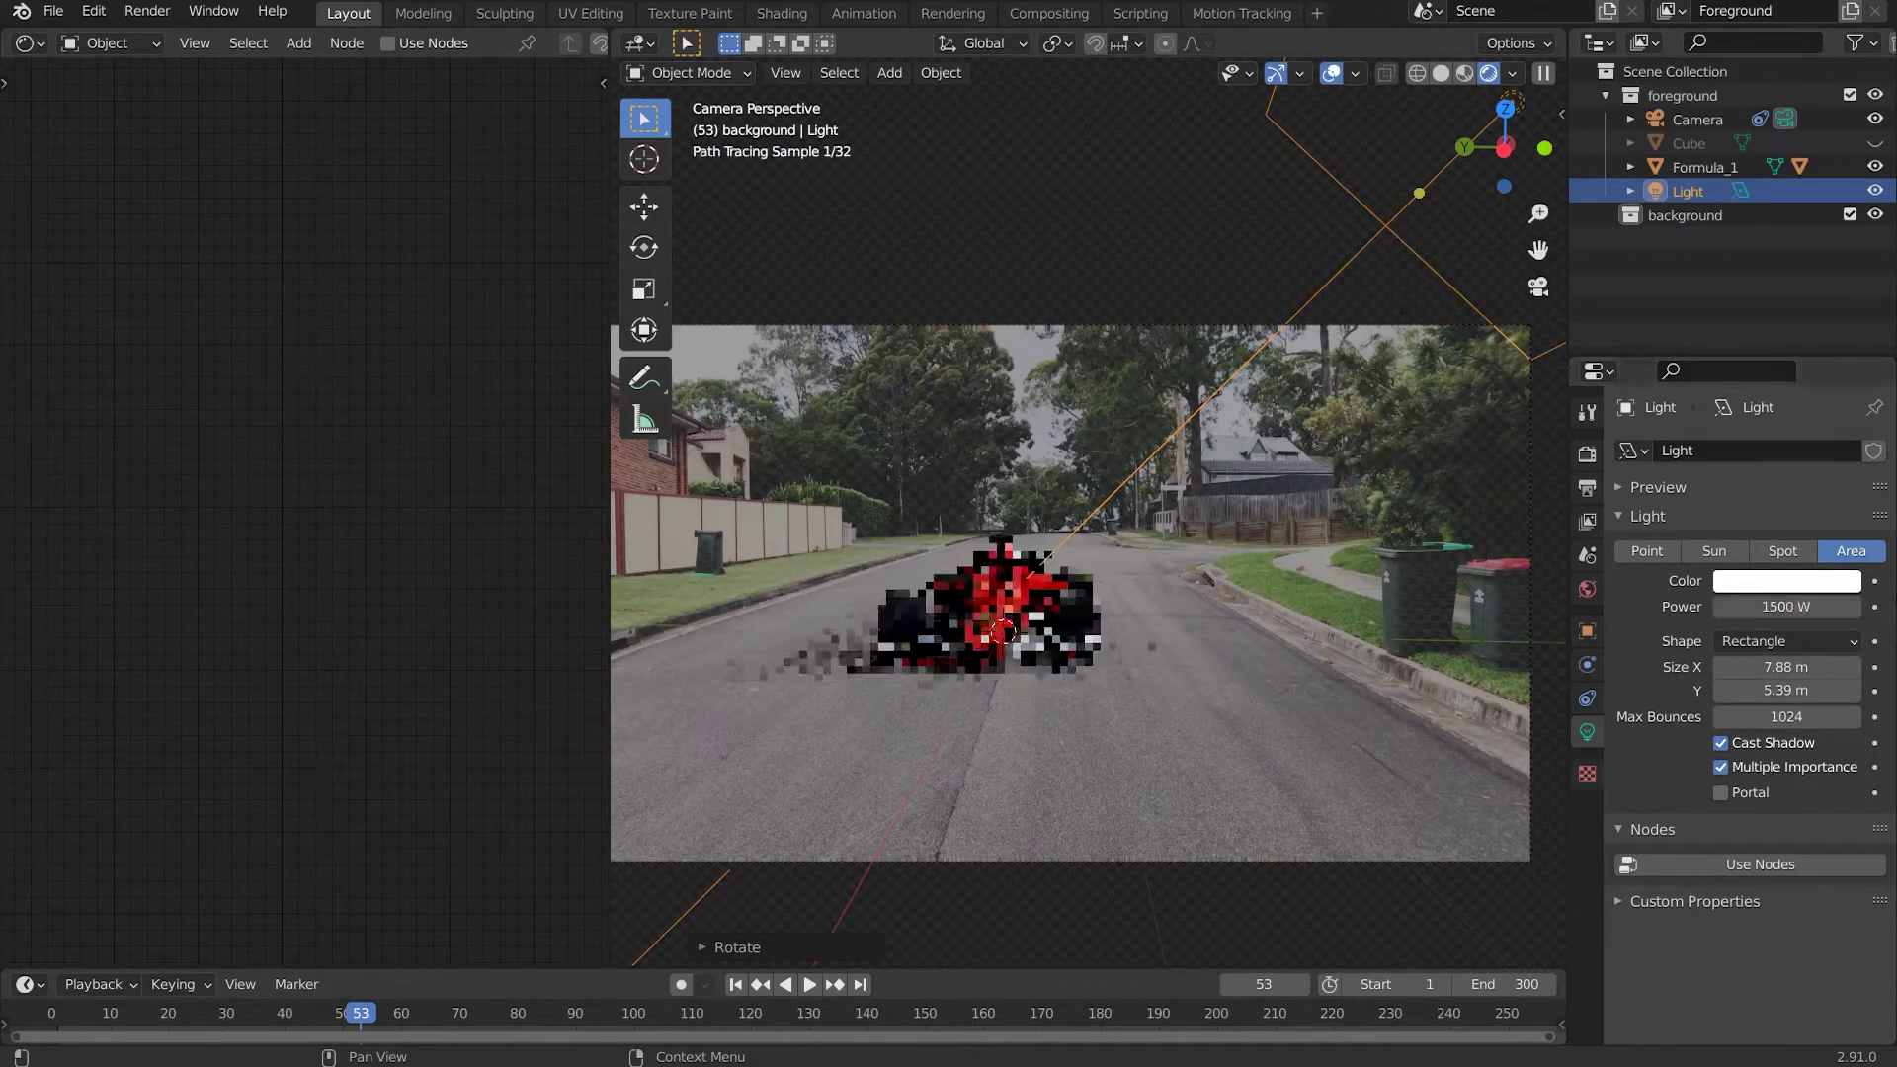
scroll(1296, 603, up, 2)
scroll(1099, 644, up, 1)
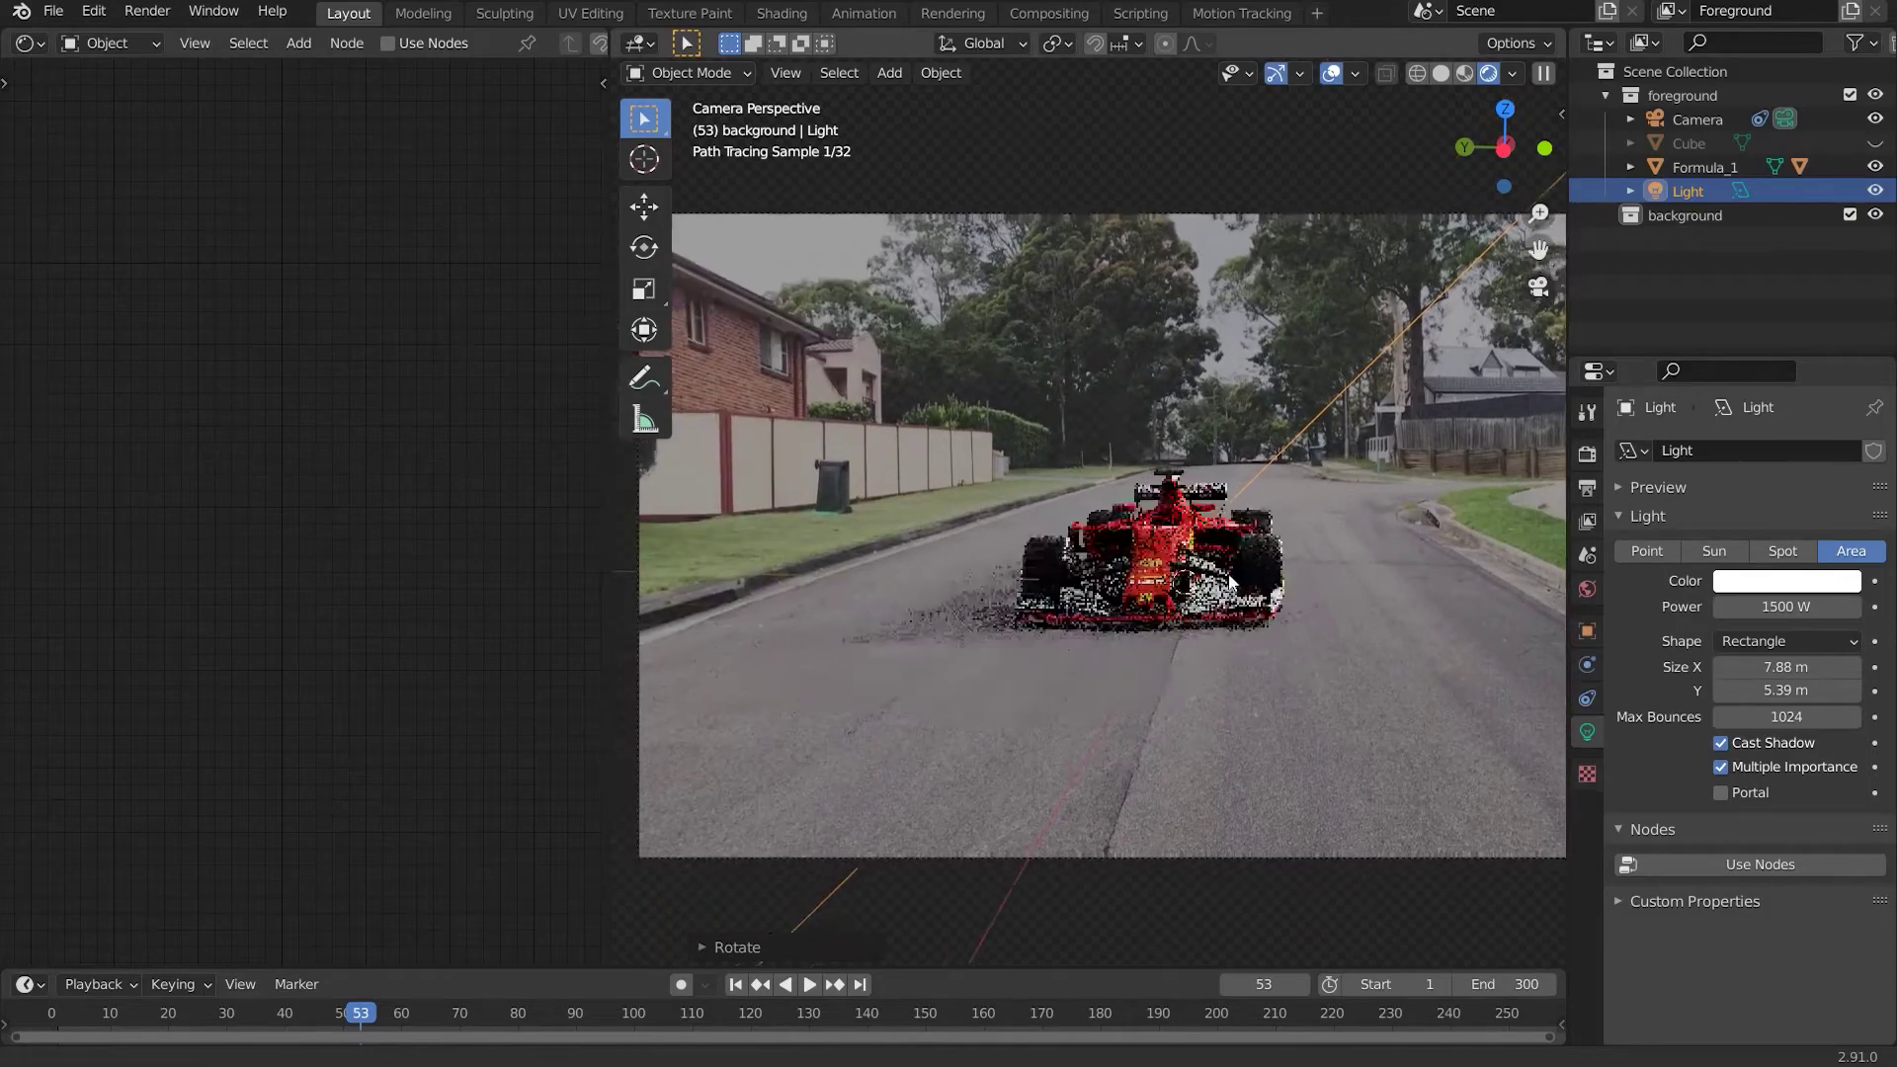
scroll(1138, 592, up, 1)
scroll(1145, 598, up, 1)
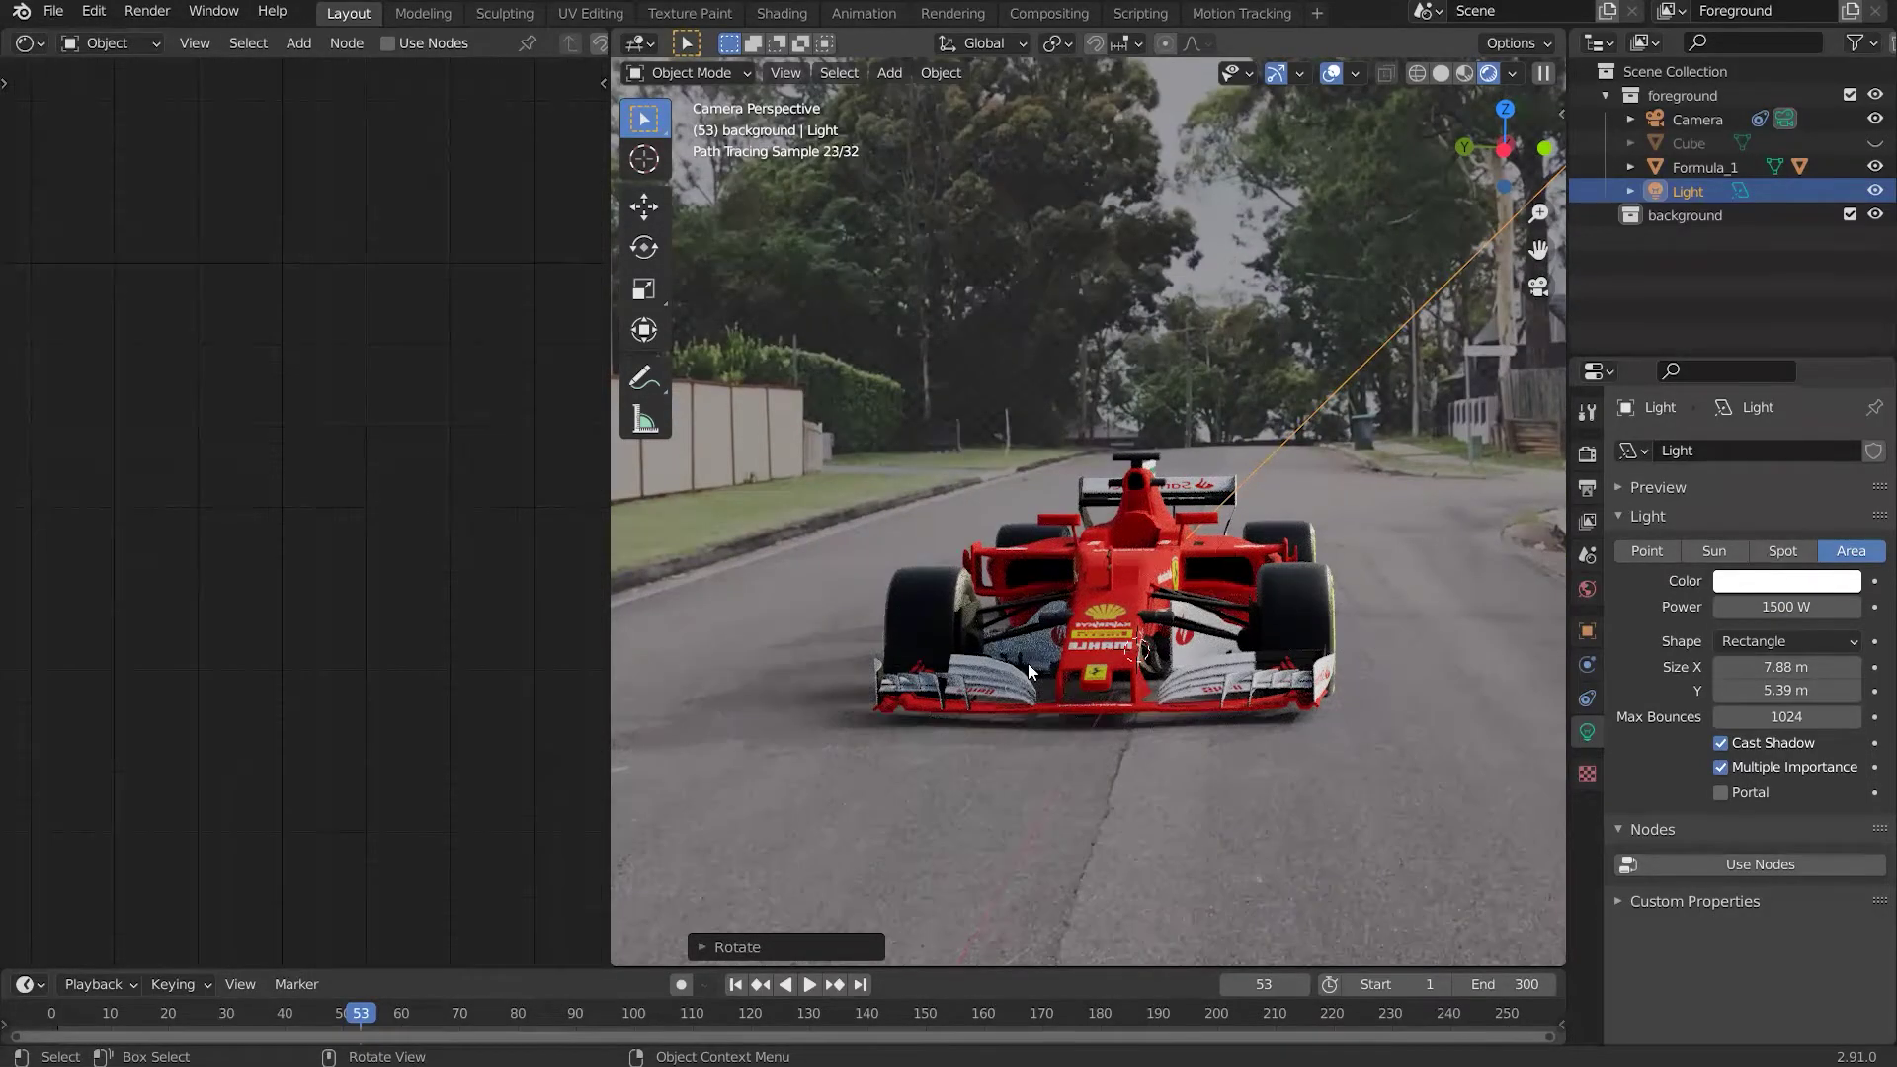
scroll(1027, 666, down, 1)
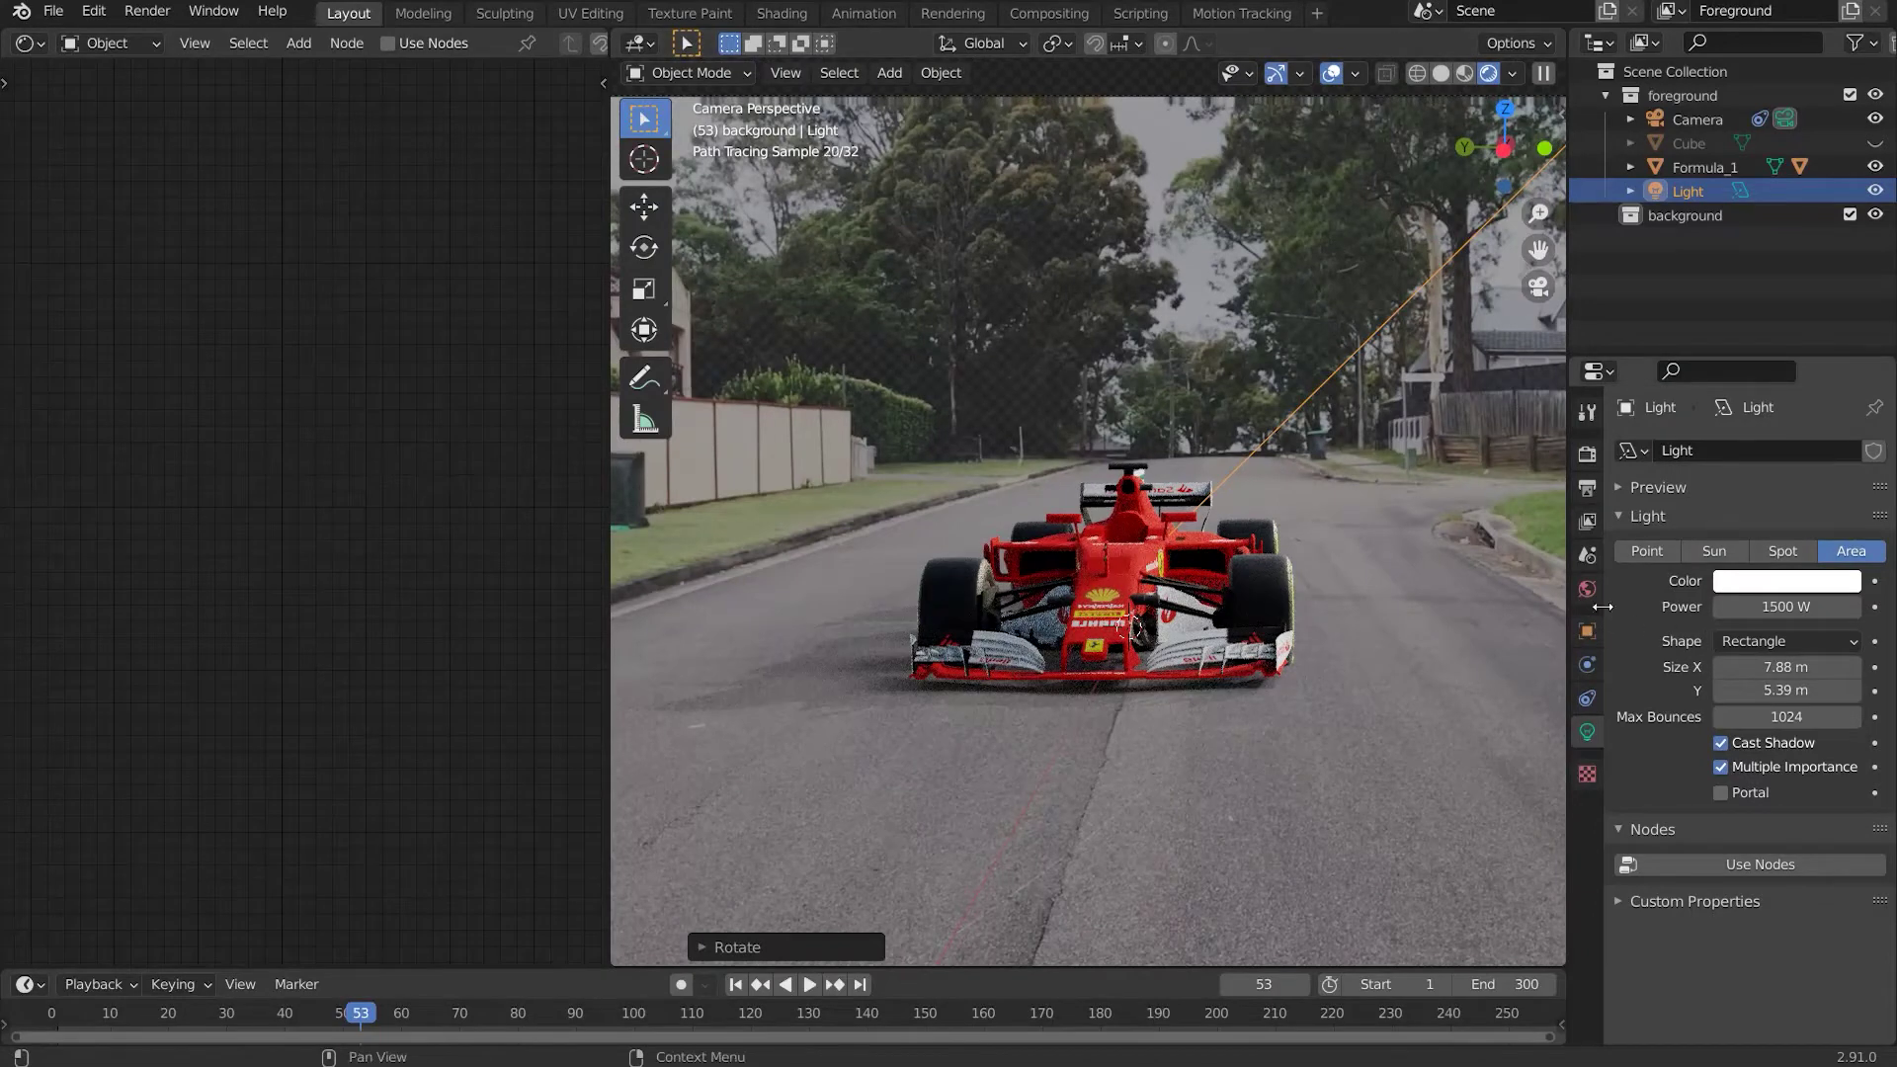
scroll(1401, 453, down, 2)
middle_drag(1120, 539, 1217, 555)
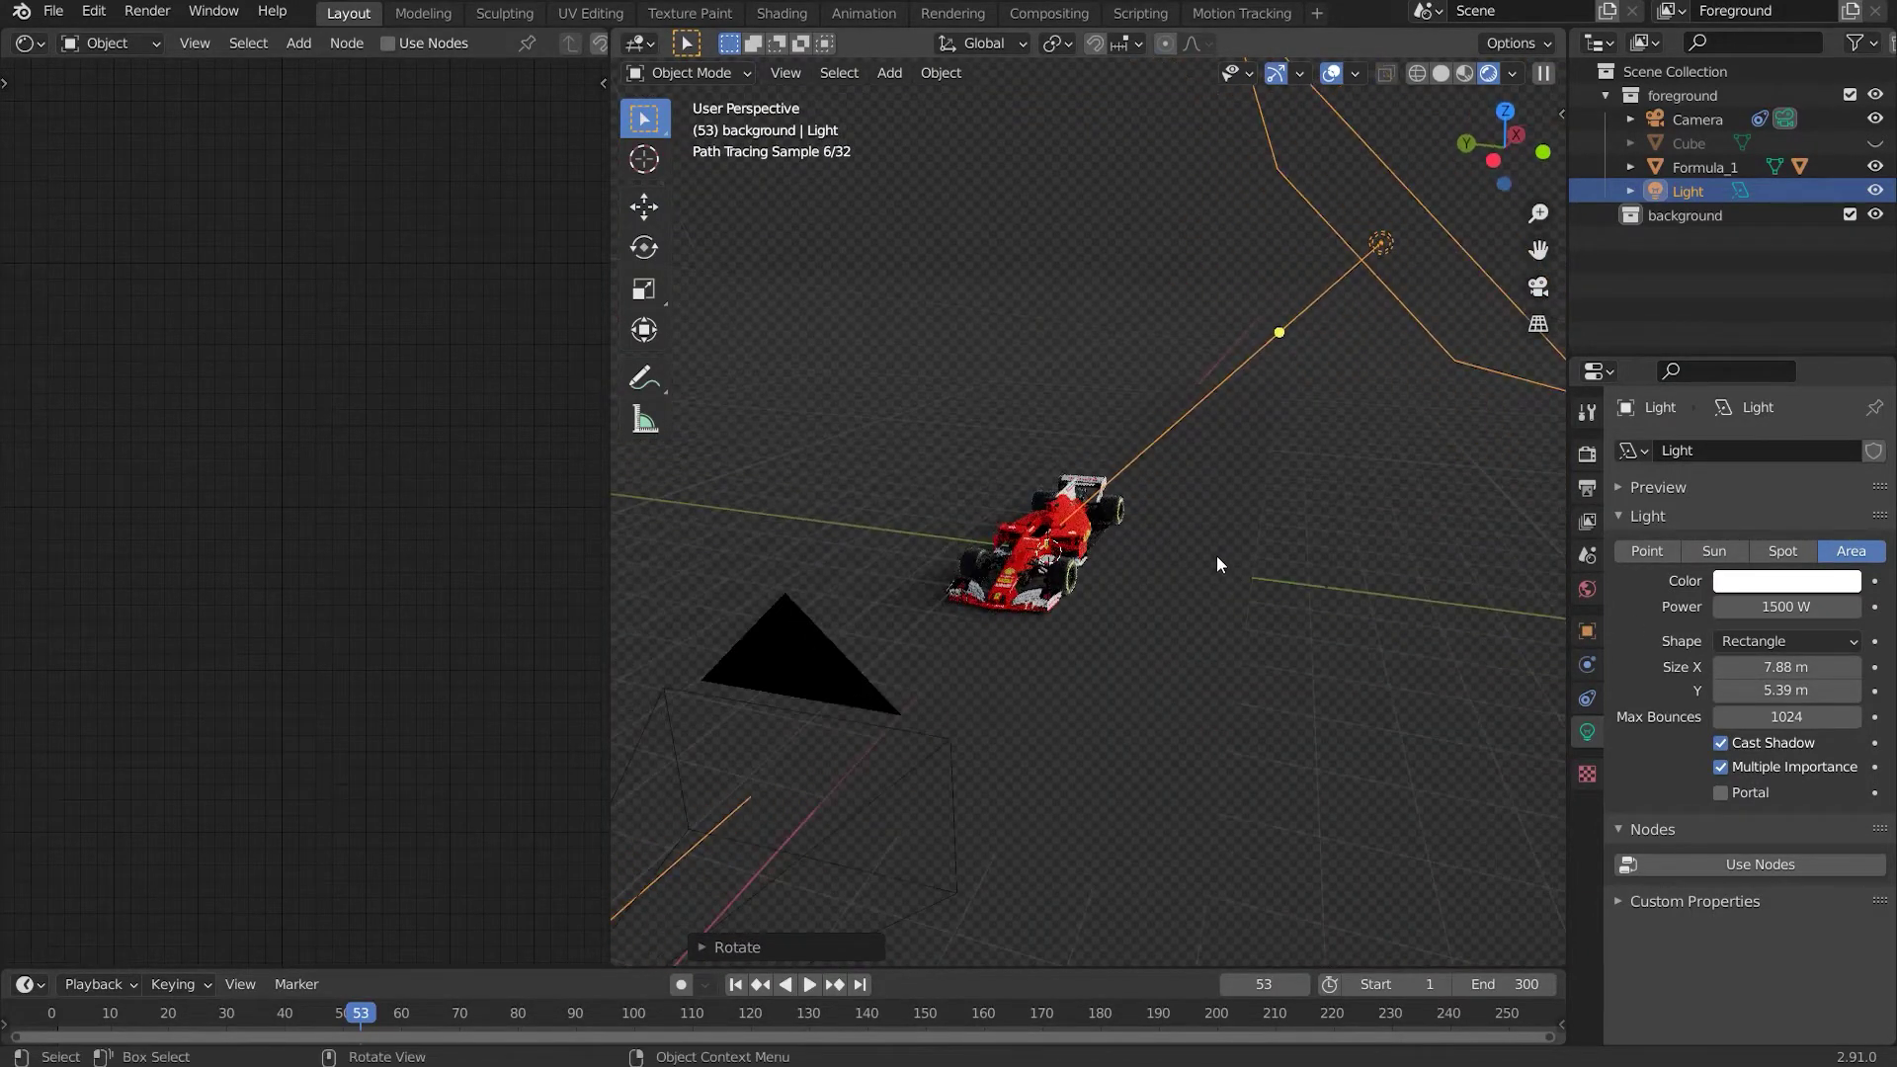
key(shift+a)
mouse_move(1221, 553)
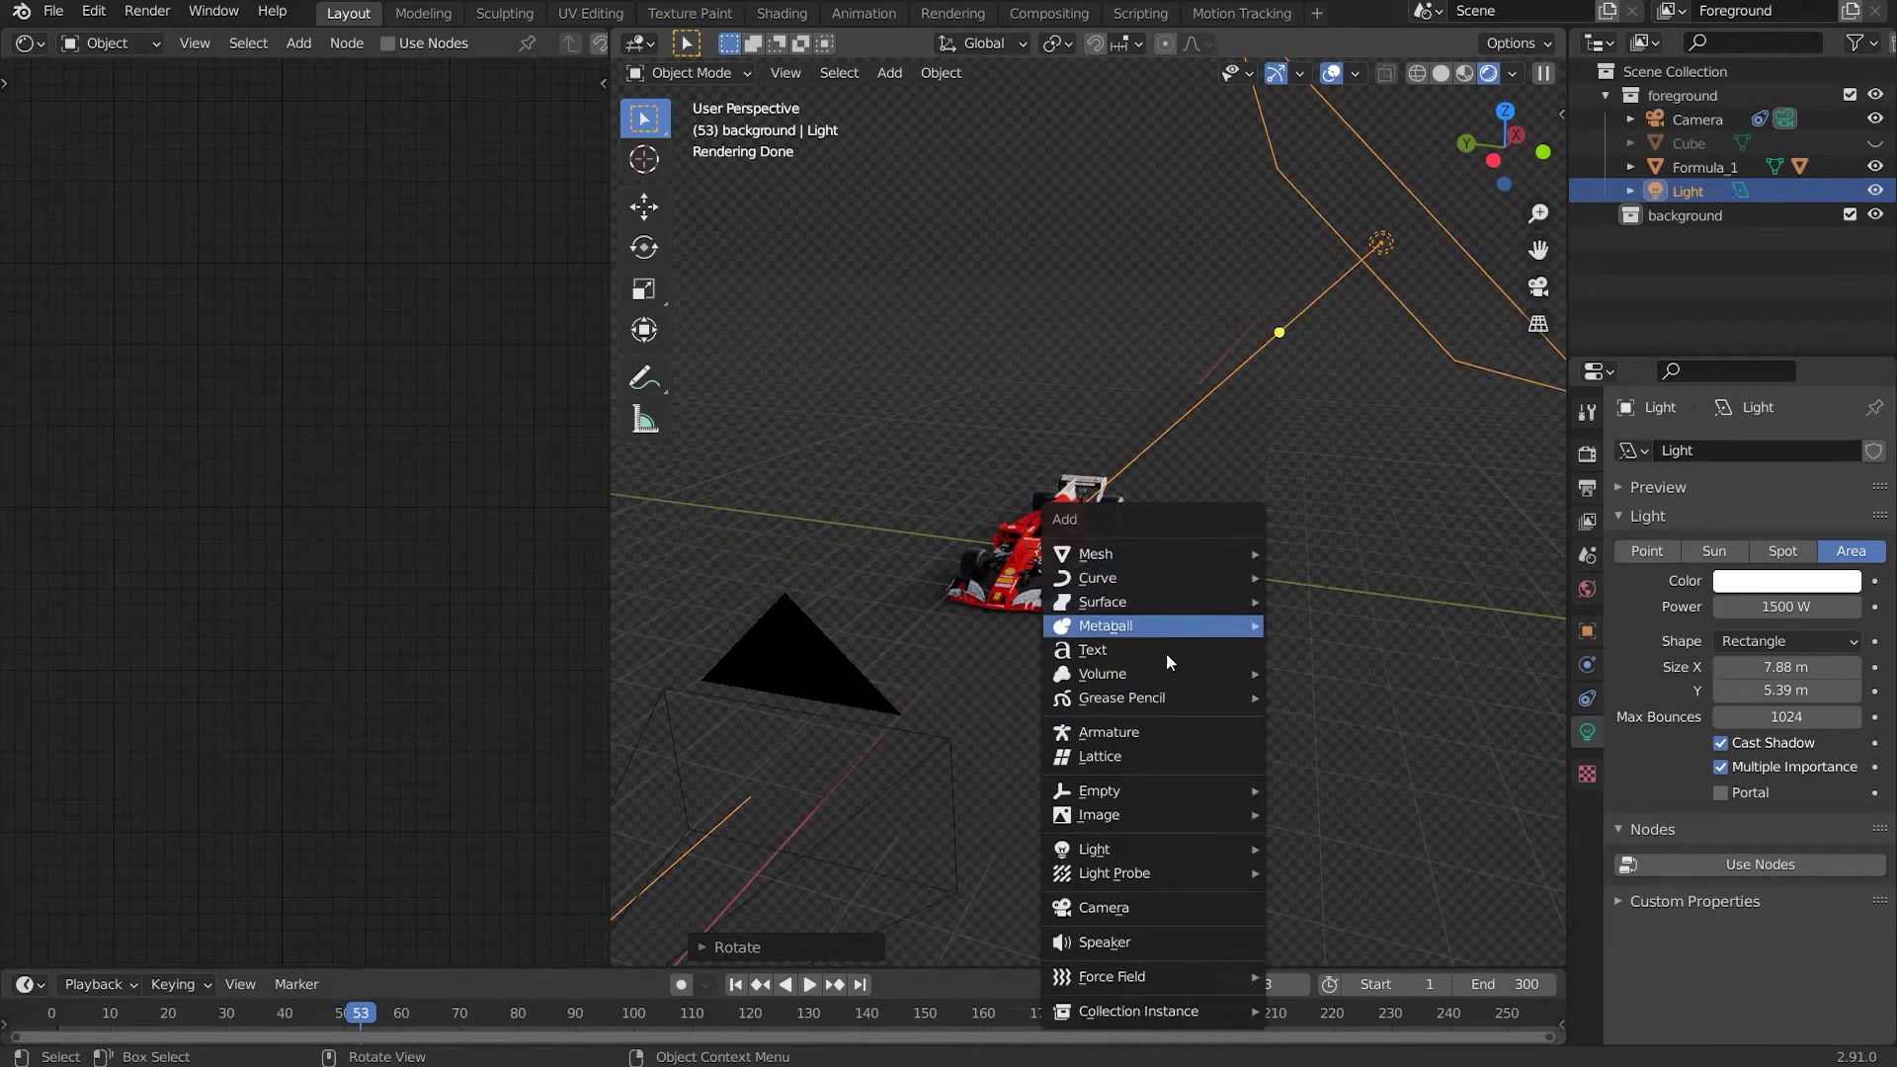
mouse_move(1161, 694)
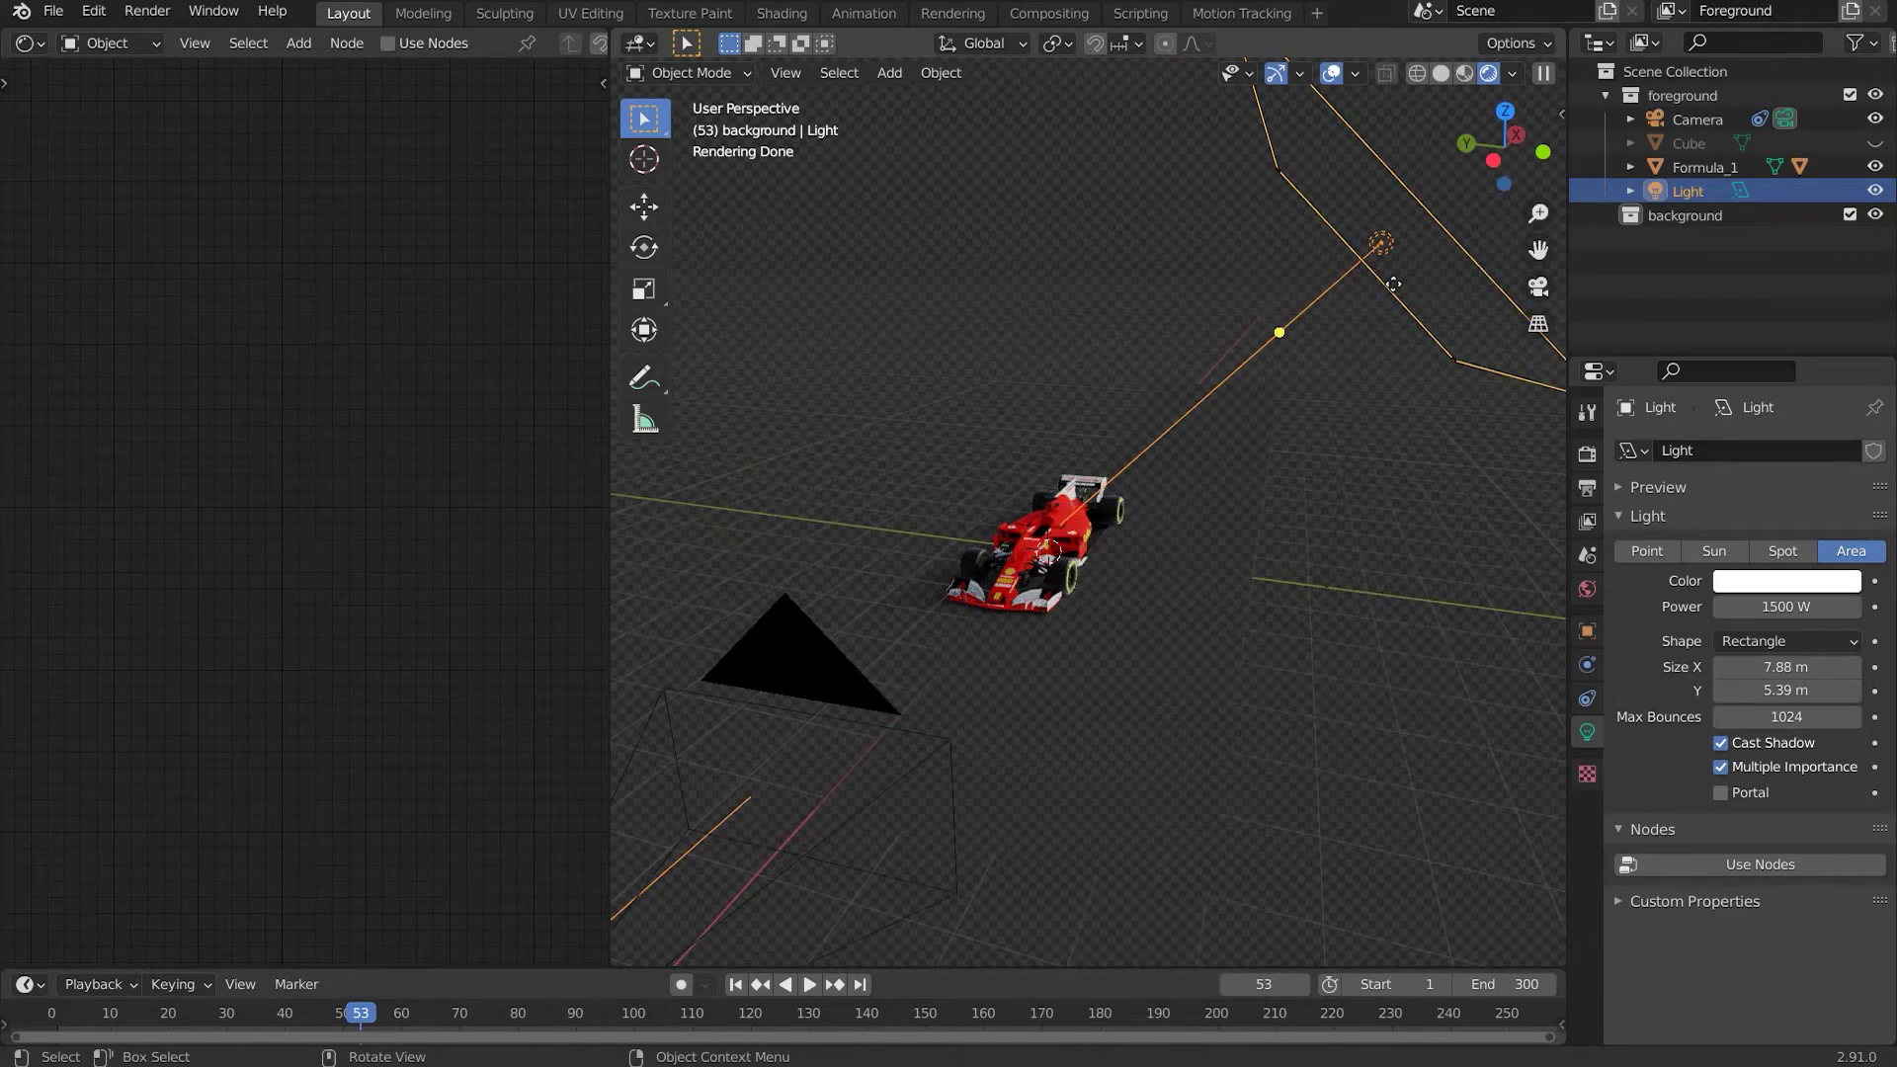
Duplicate the area light as a Point light and place the copy on the opposite side of the car in top view
key(shift+d)
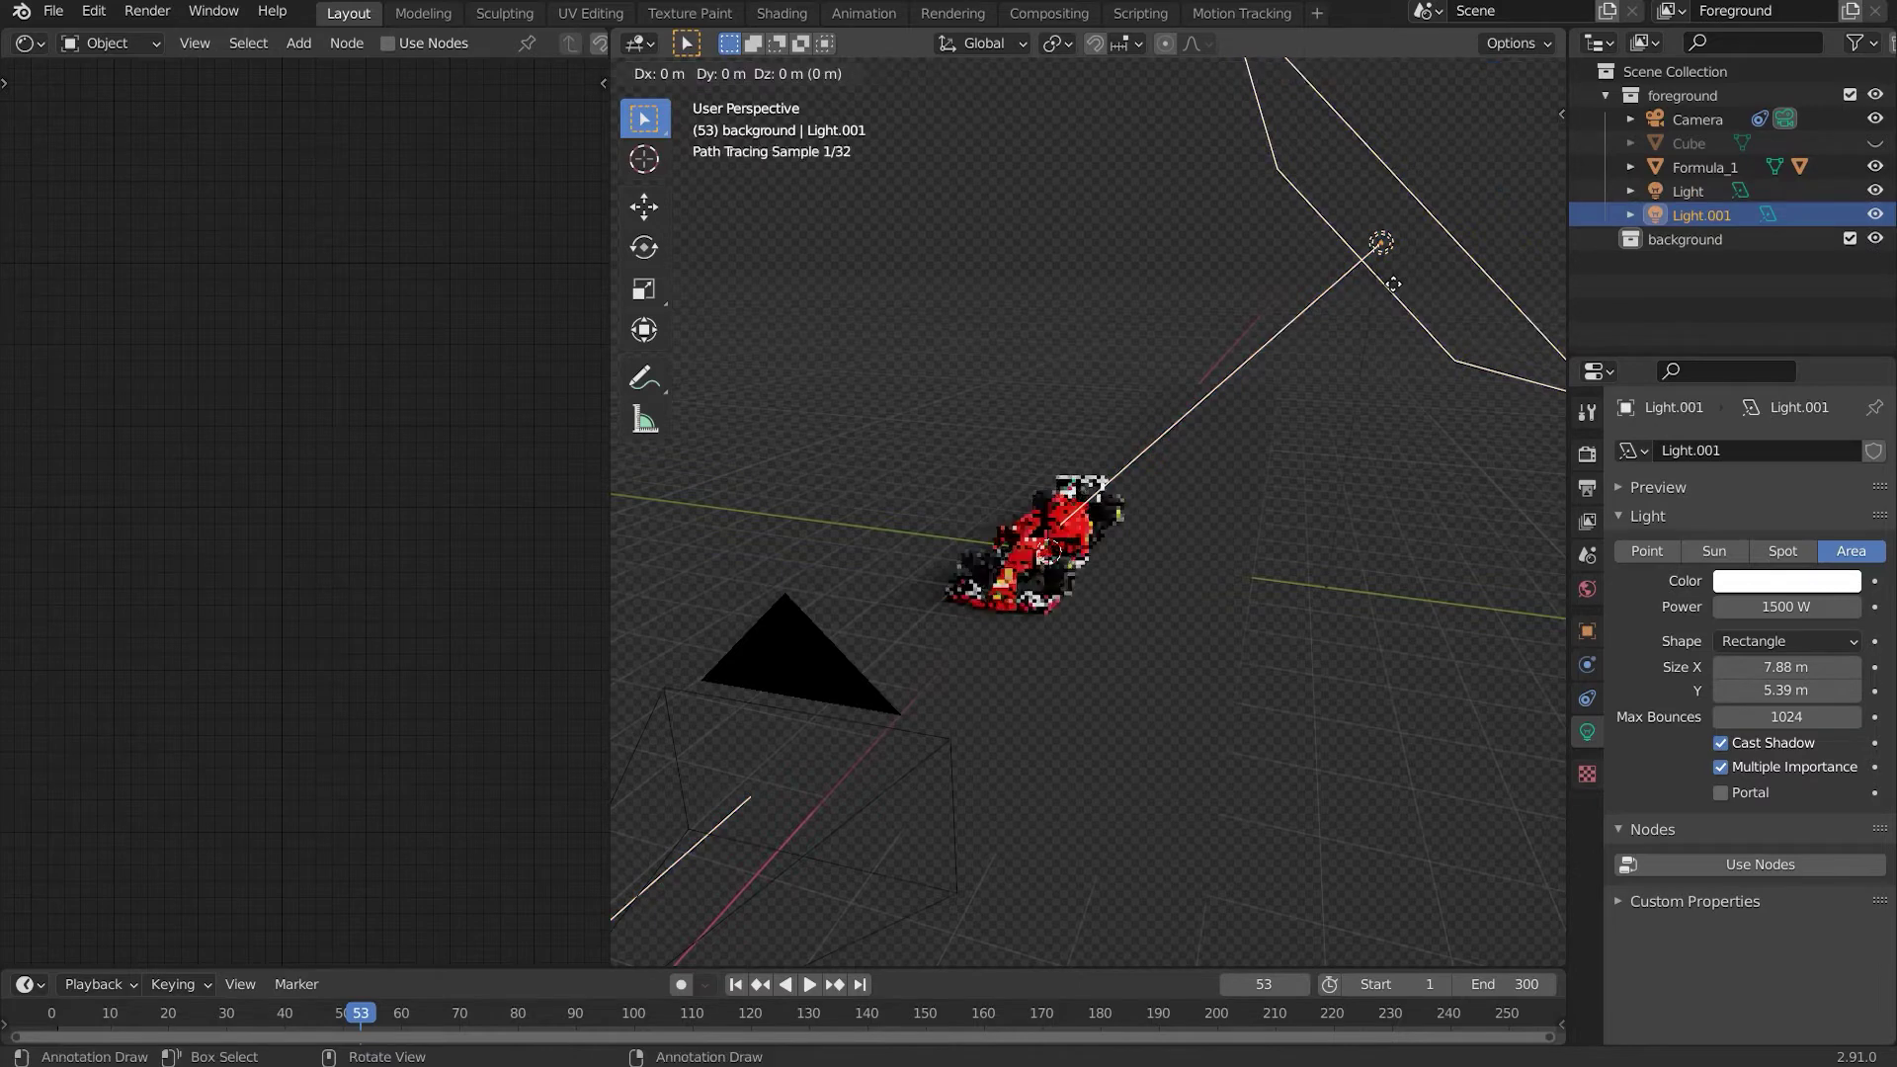
click(1103, 265)
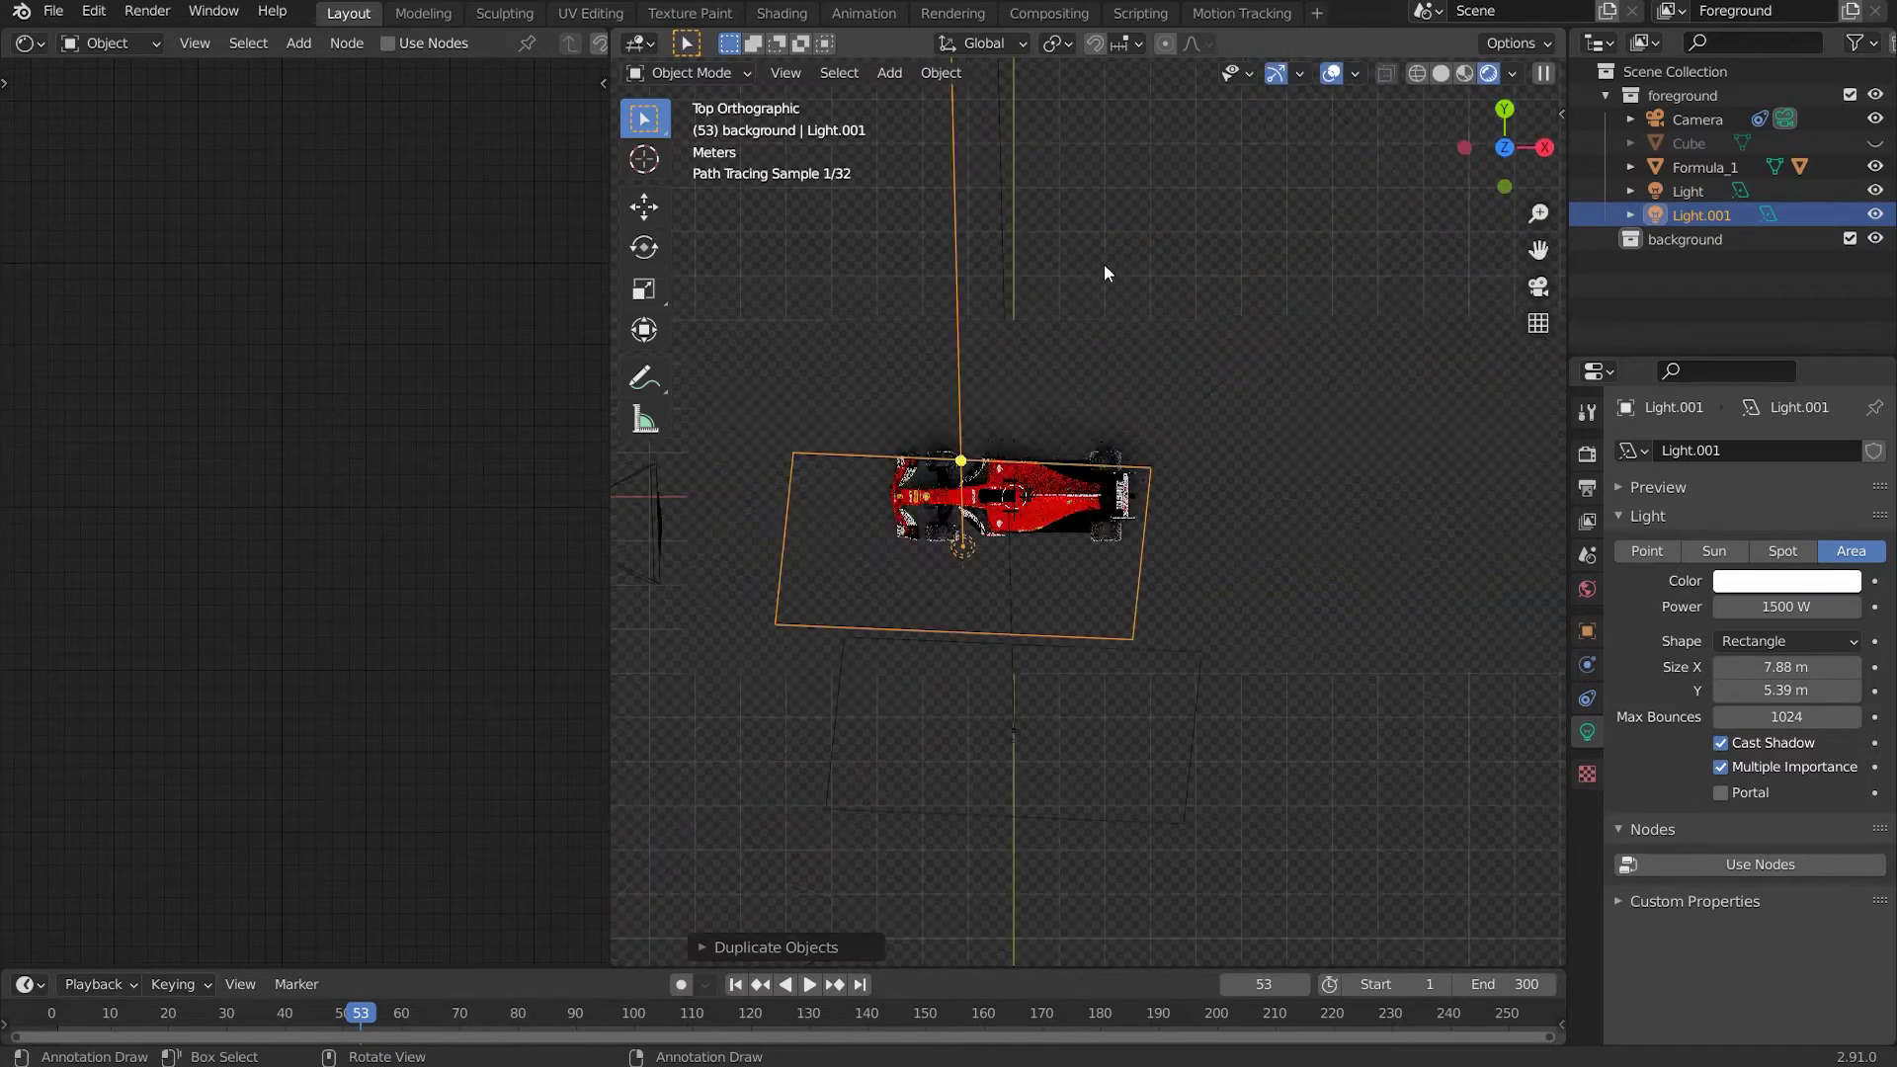
key(KP_7)
click(1646, 550)
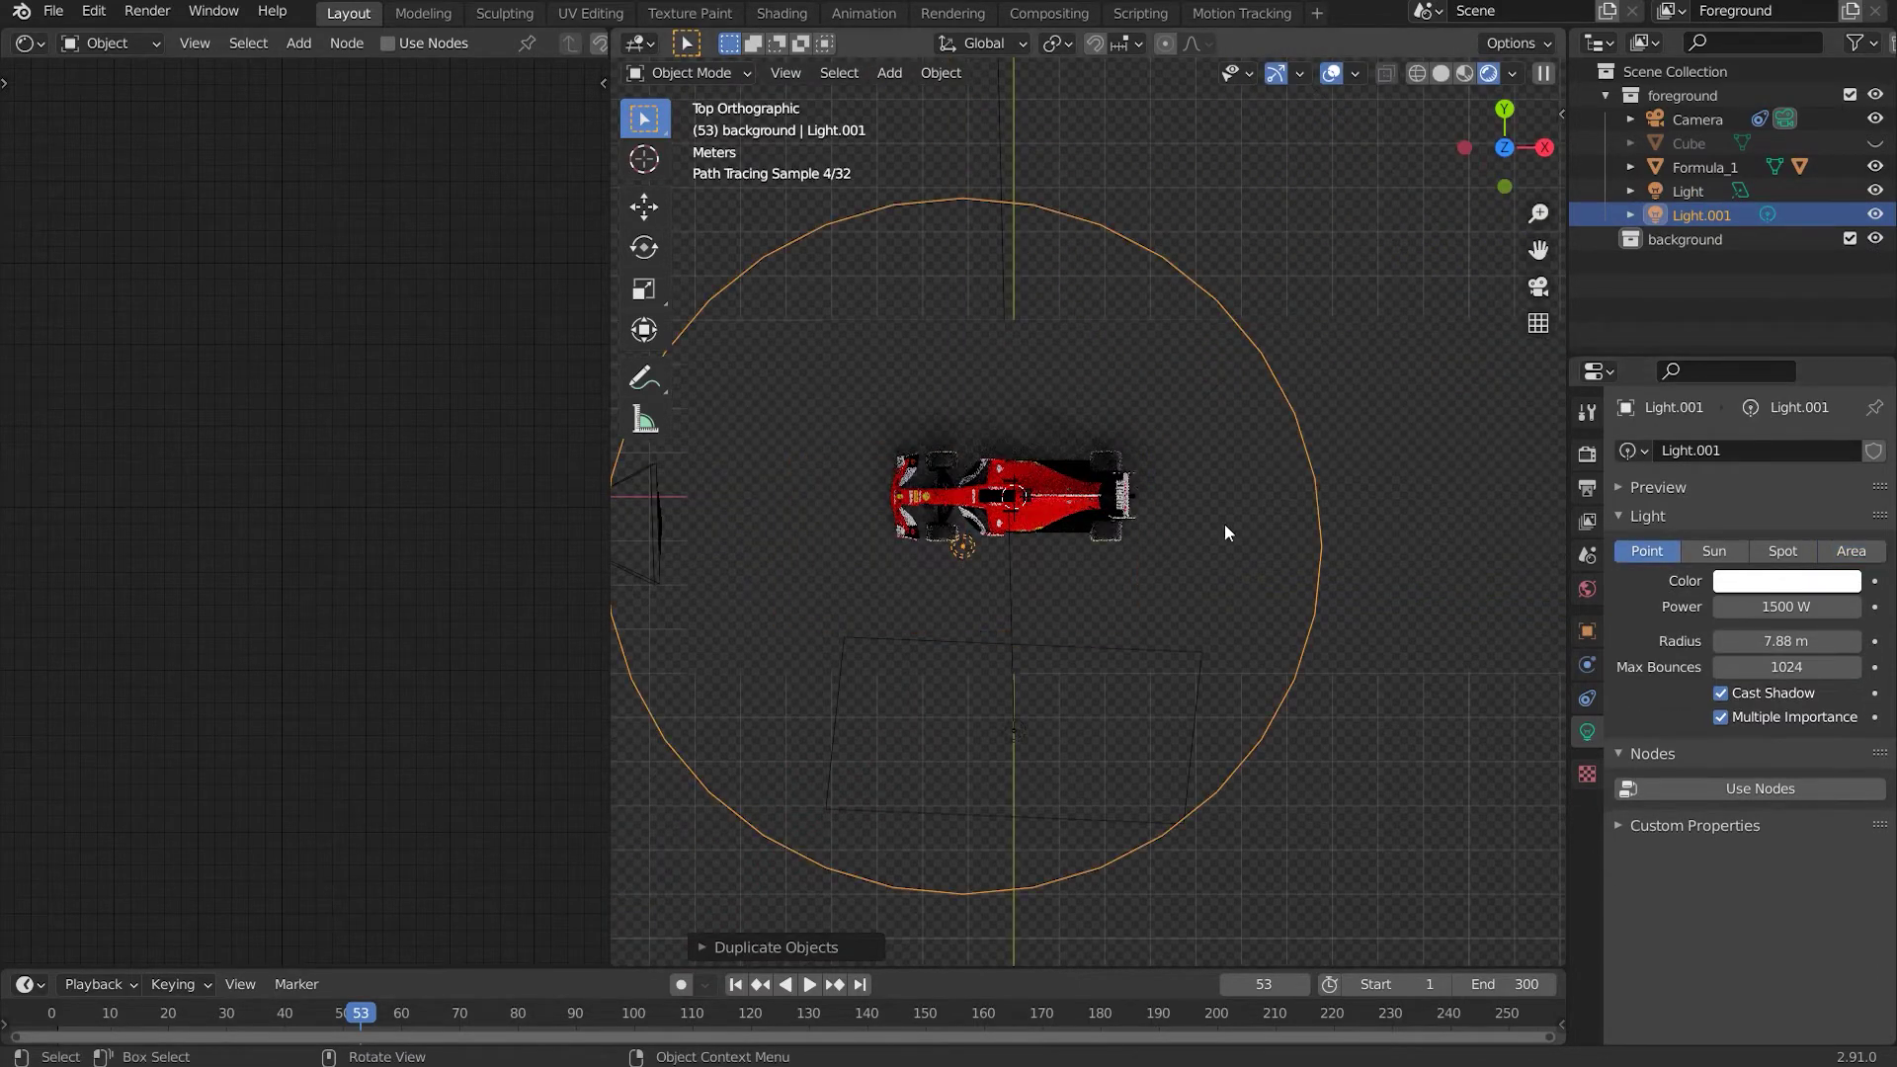
key(g)
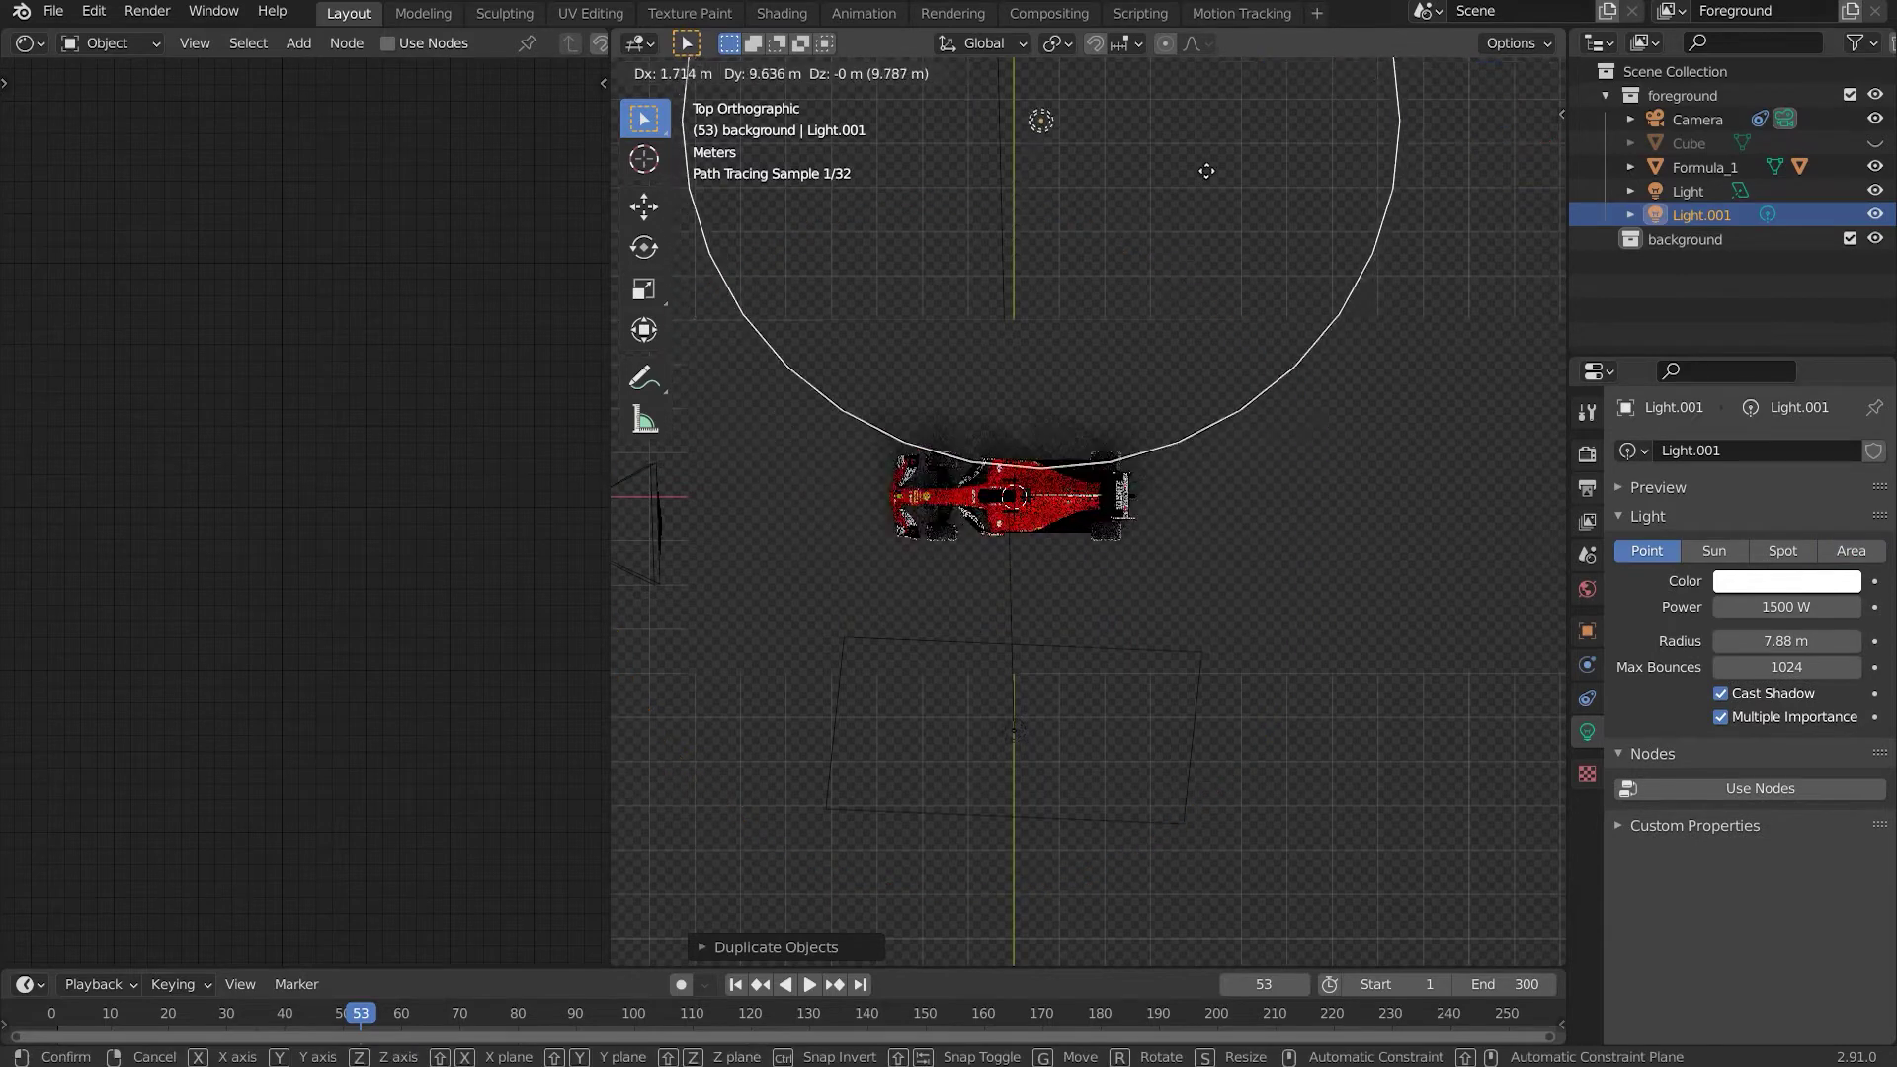
click(1169, 397)
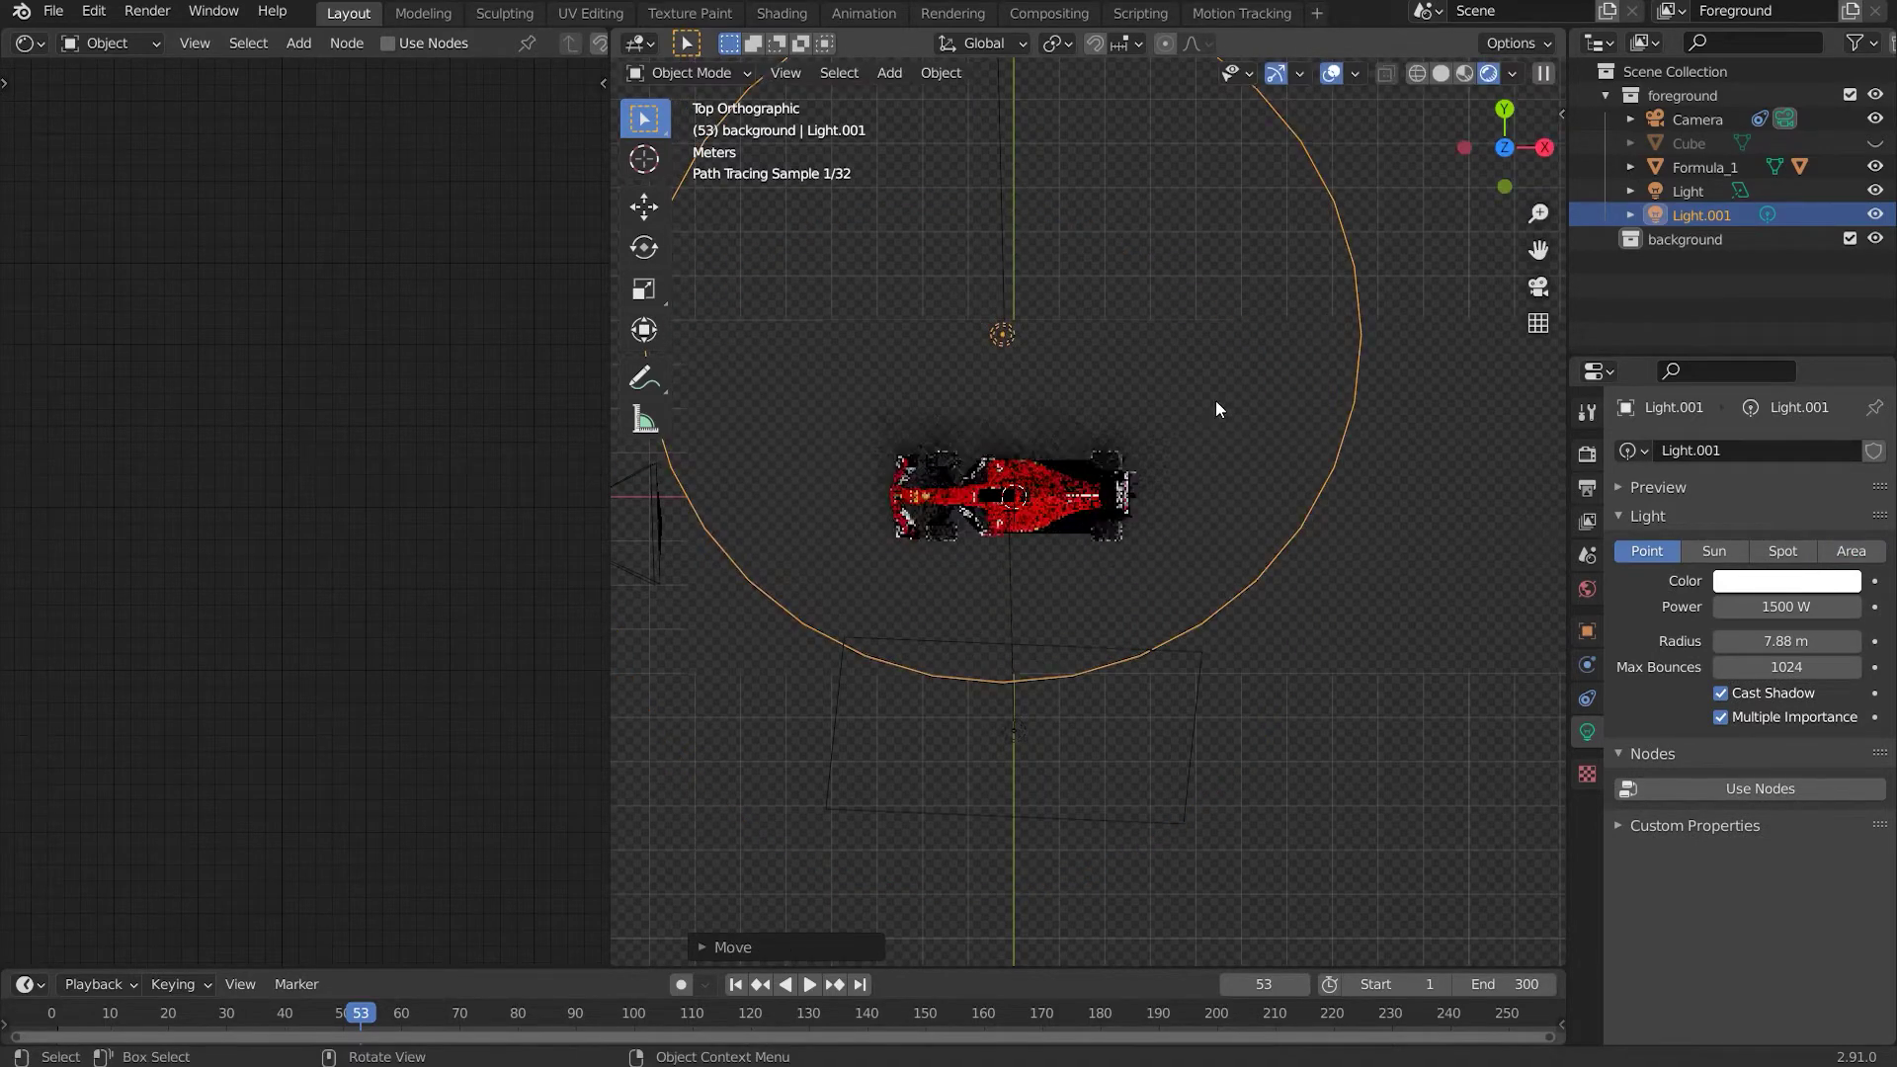
Reduce the Point light's Radius to 1.74 m, set its Power to 750 W and deselect it
drag(1786, 640, 1721, 640)
click(1781, 606)
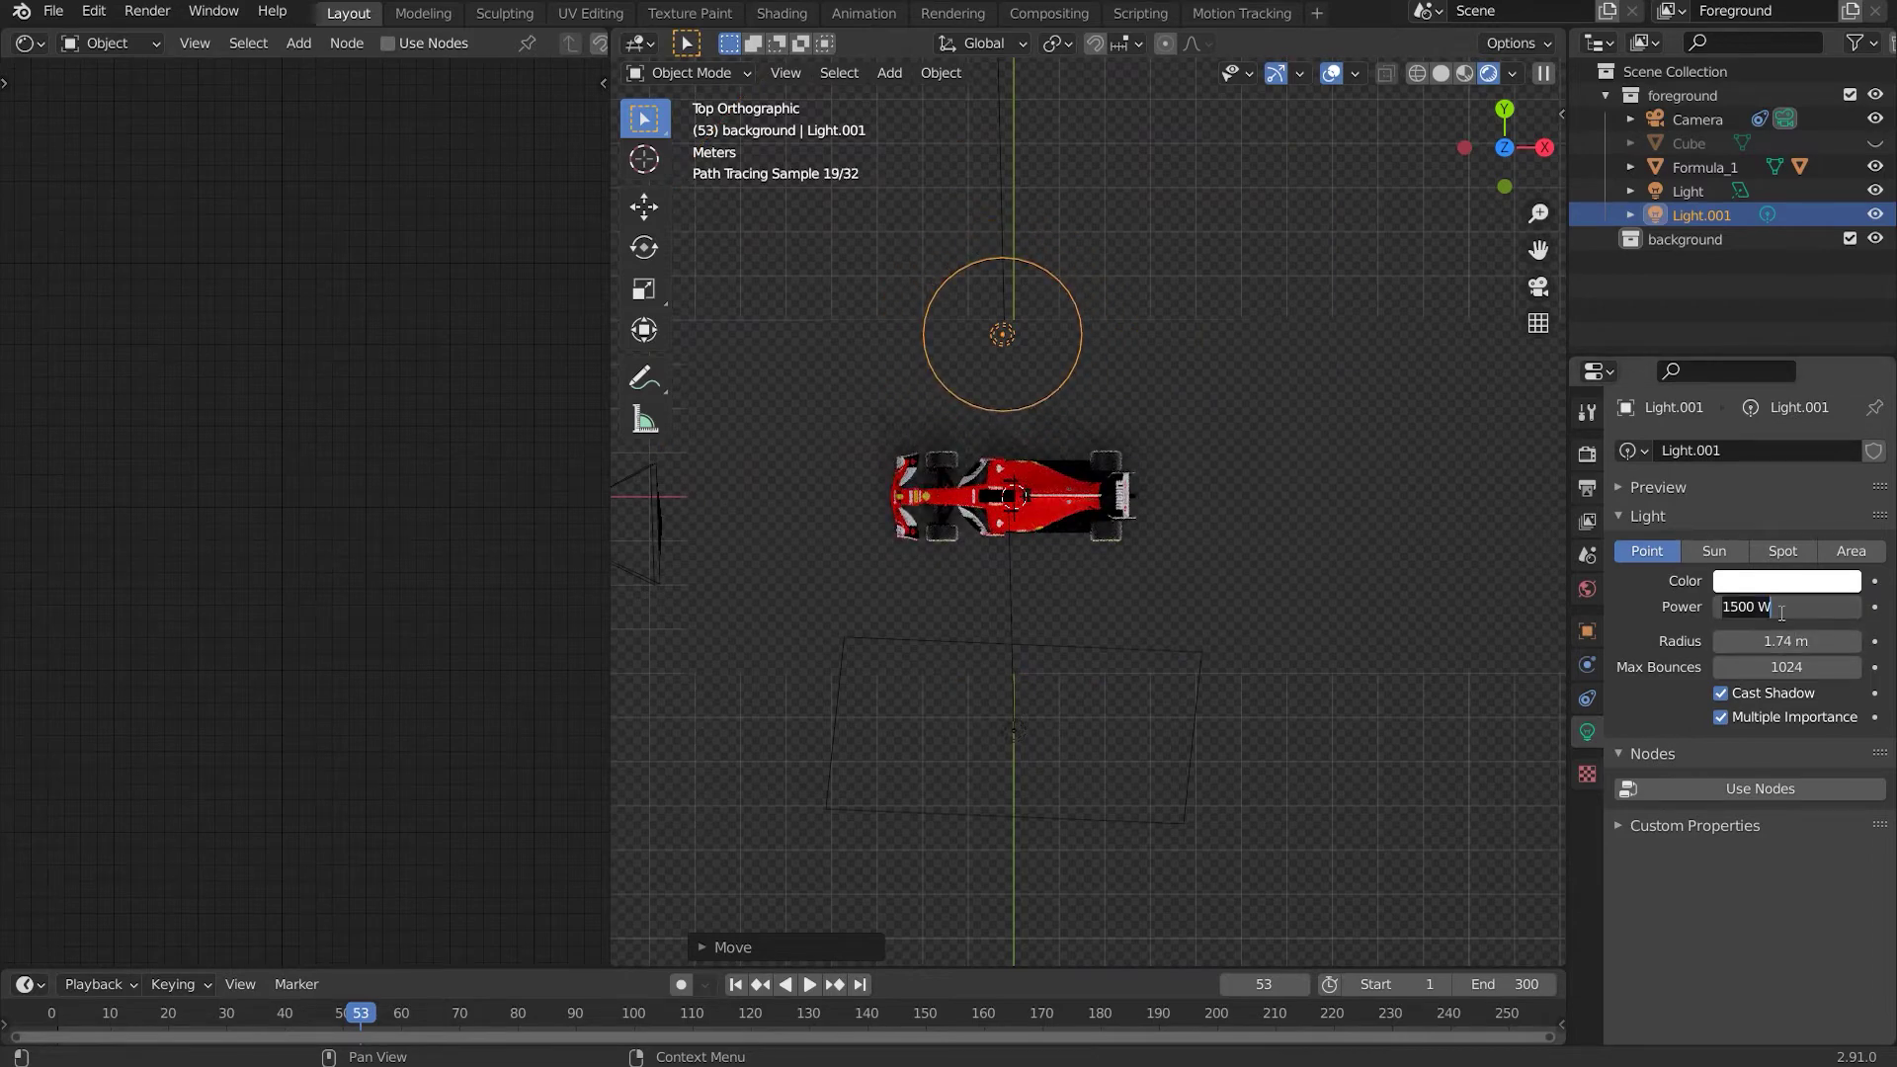
text(750)
key(Return)
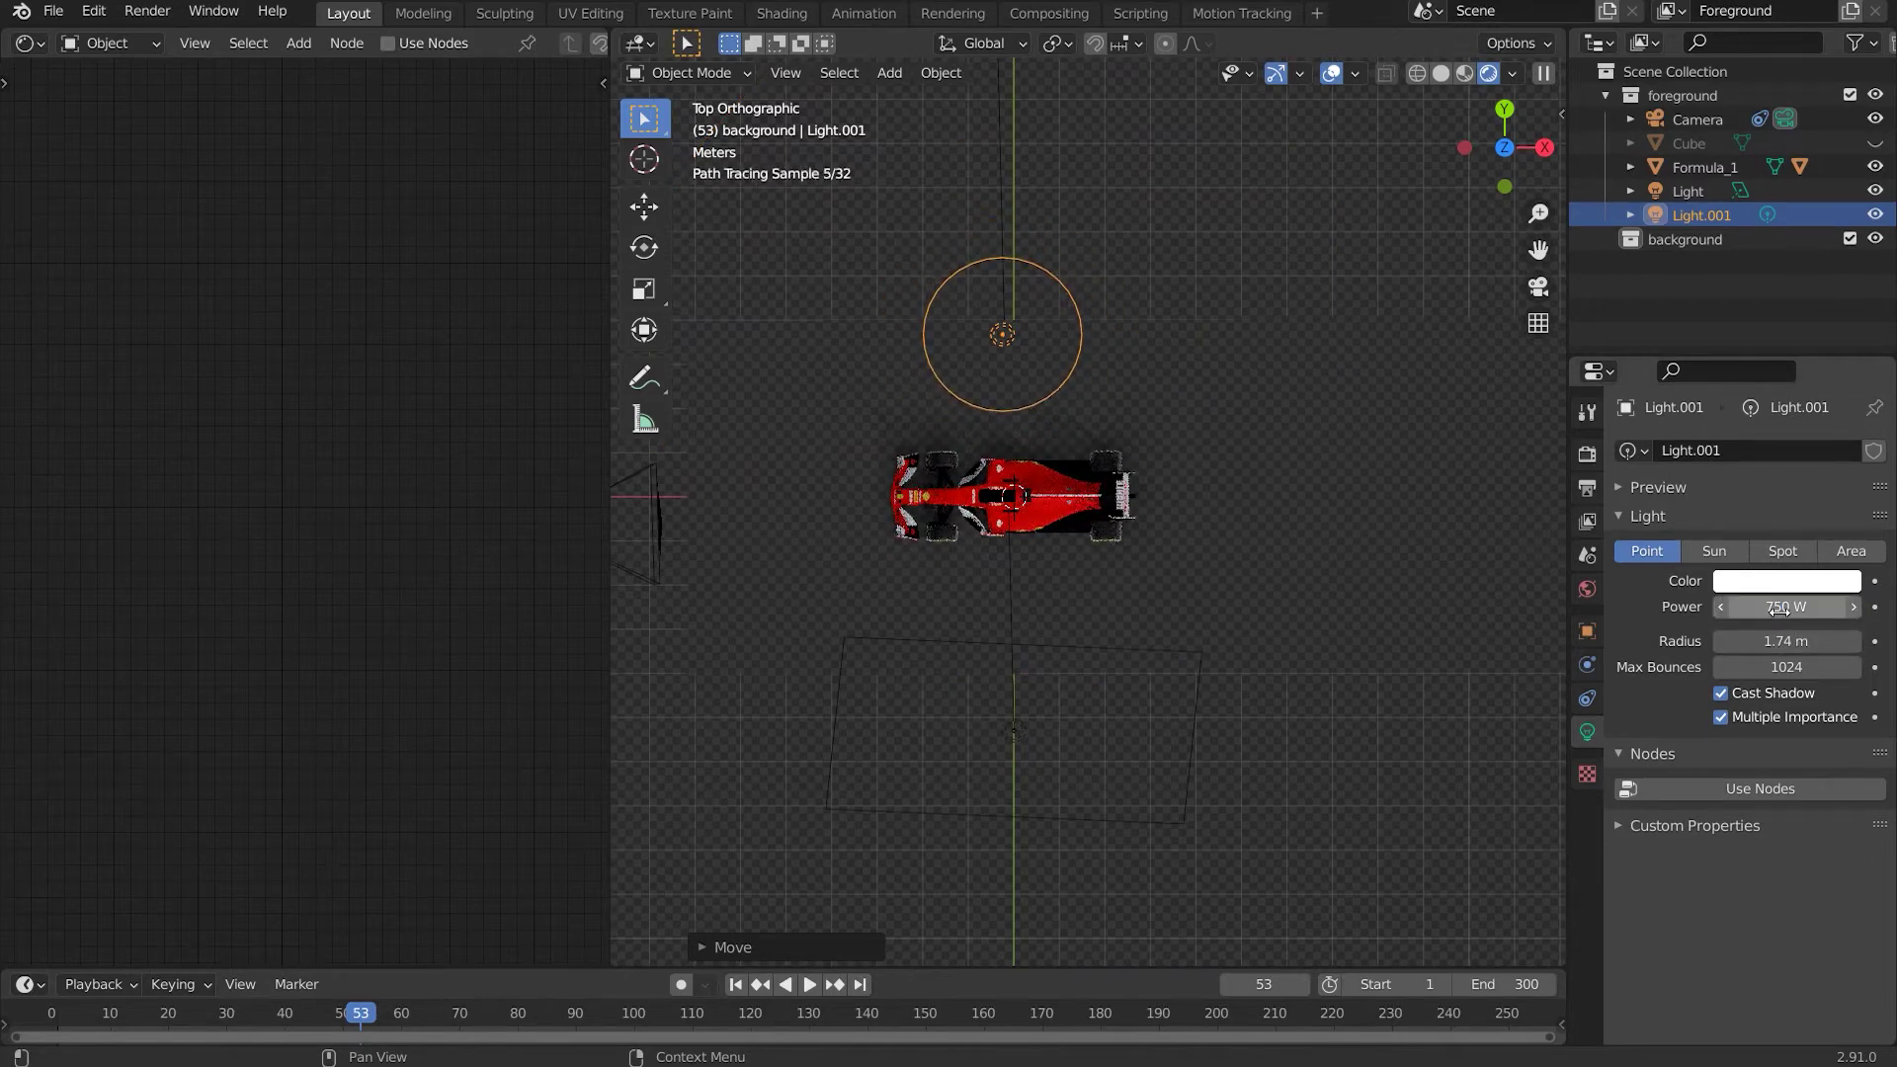
click(1289, 711)
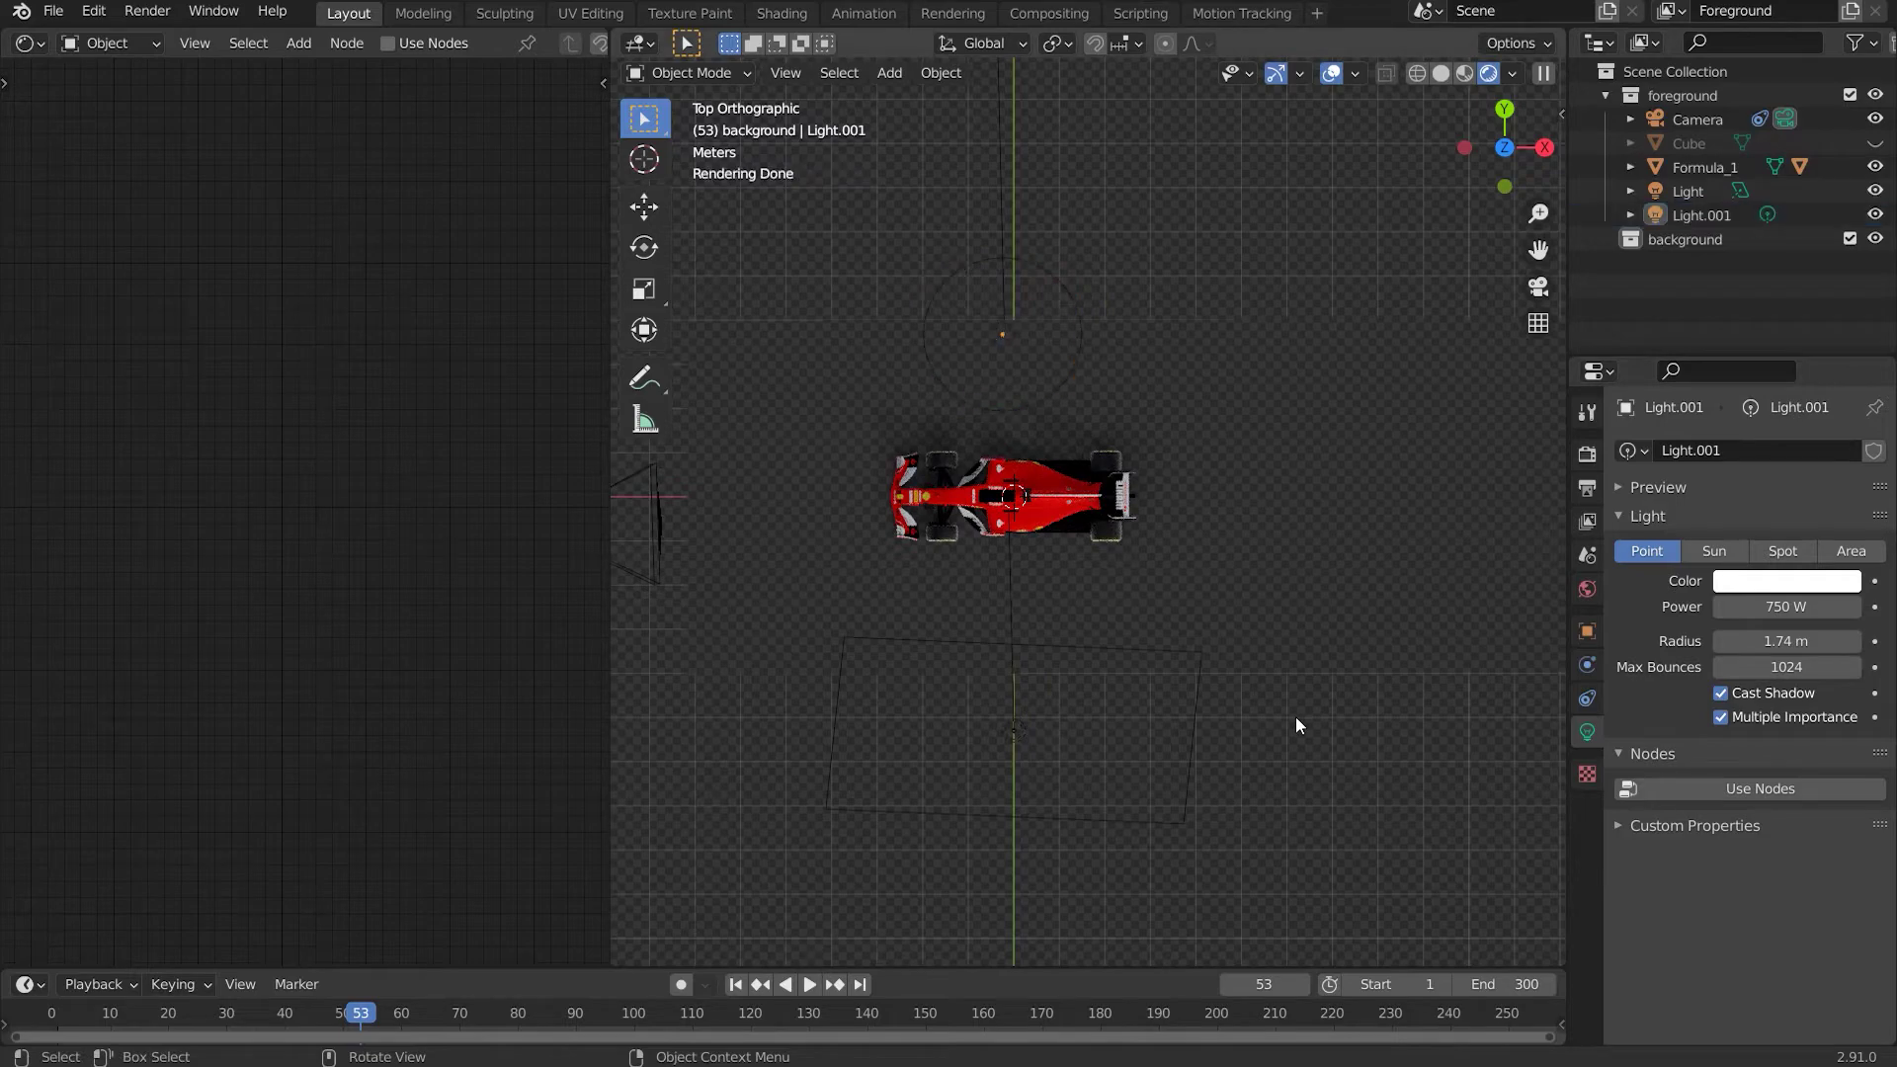
Select the Formula_1 car in the camera view and adjust its height slightly along the global Z axis
key(KP_0)
scroll(1235, 660, up, 3)
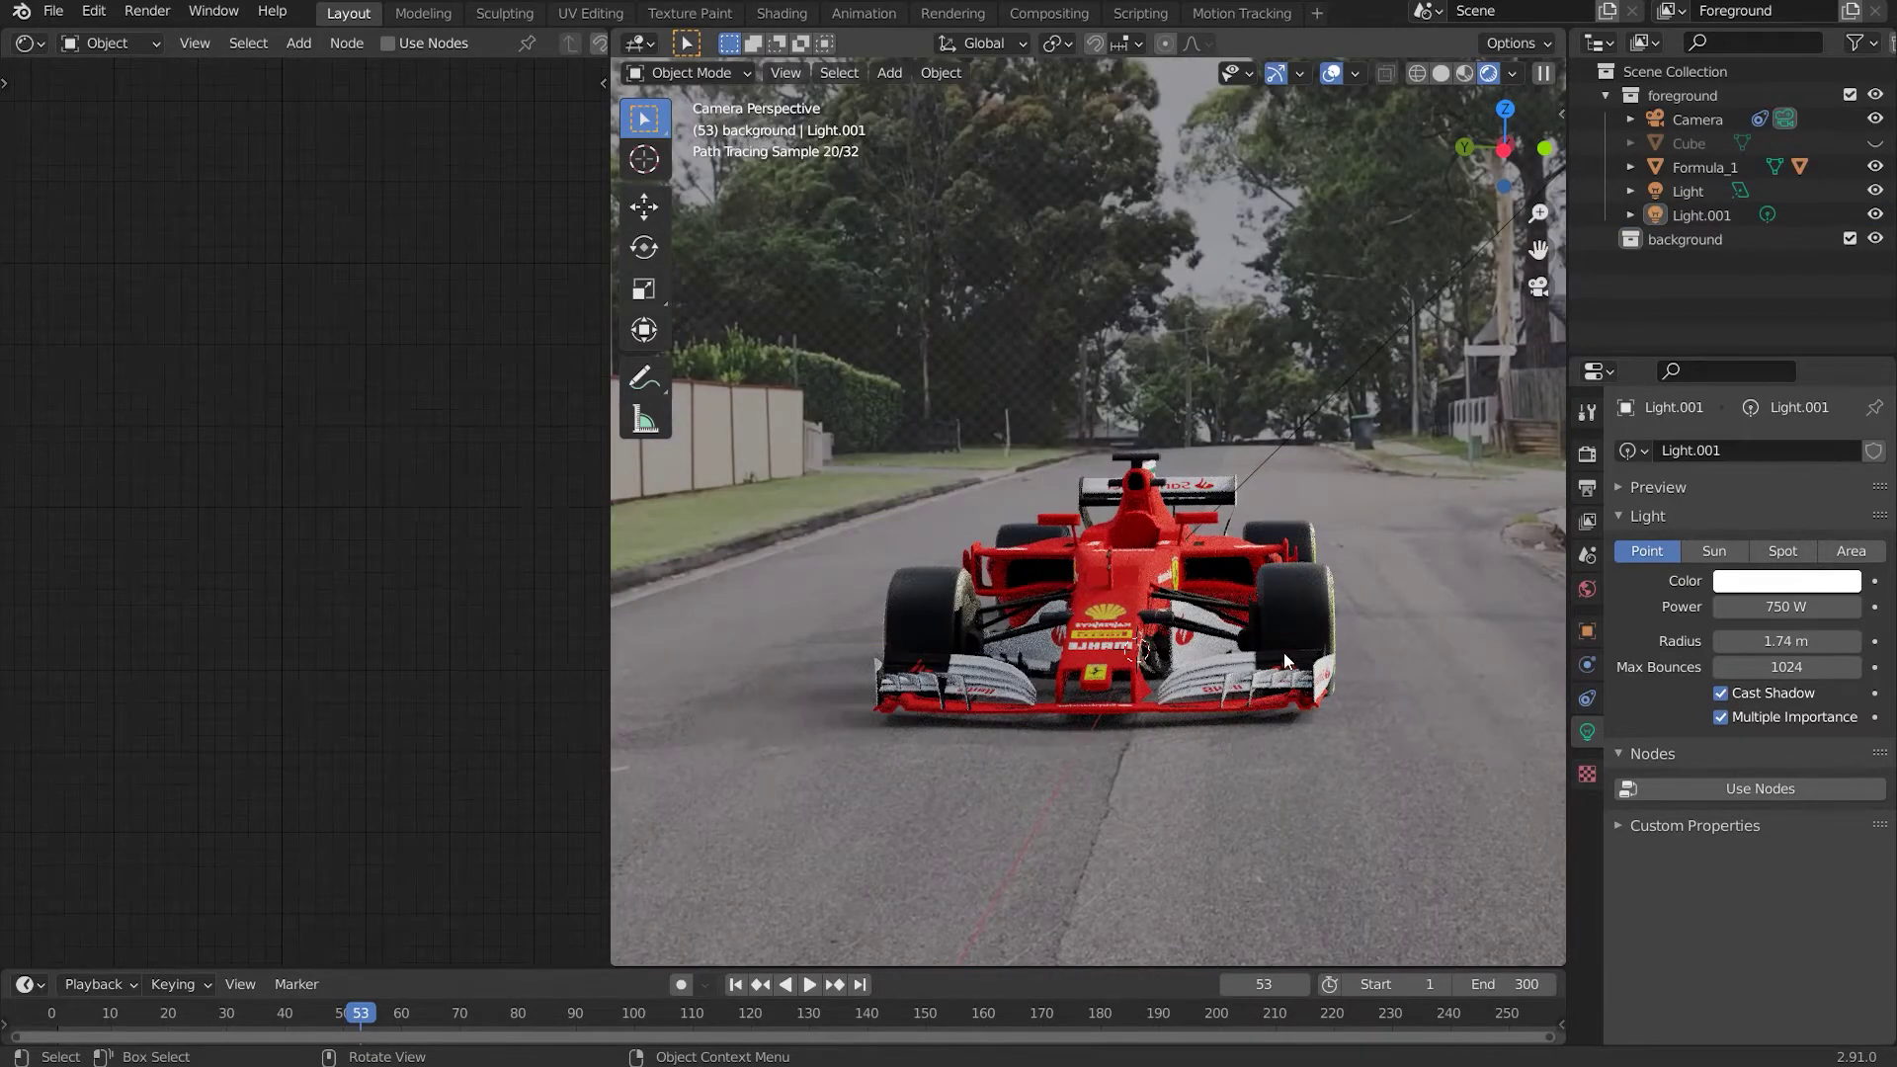
click(1186, 590)
key(g)
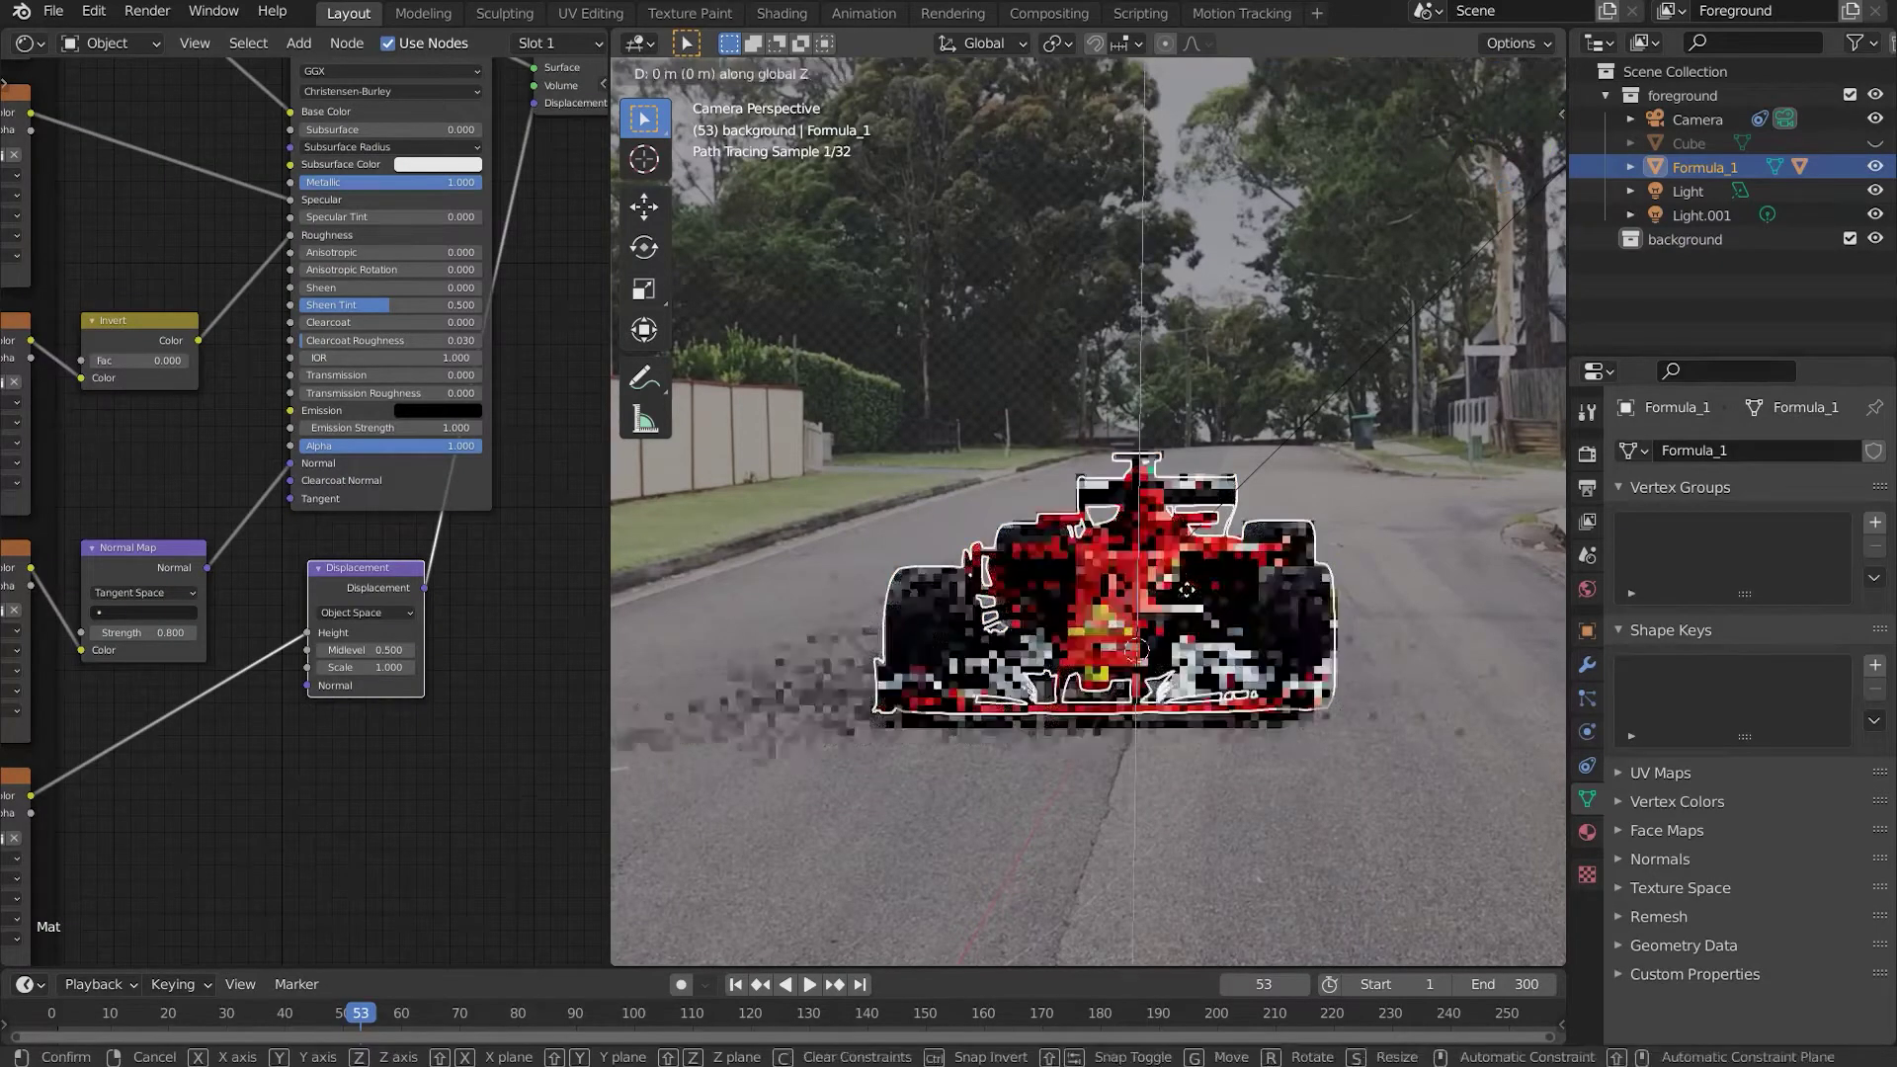
click(1277, 564)
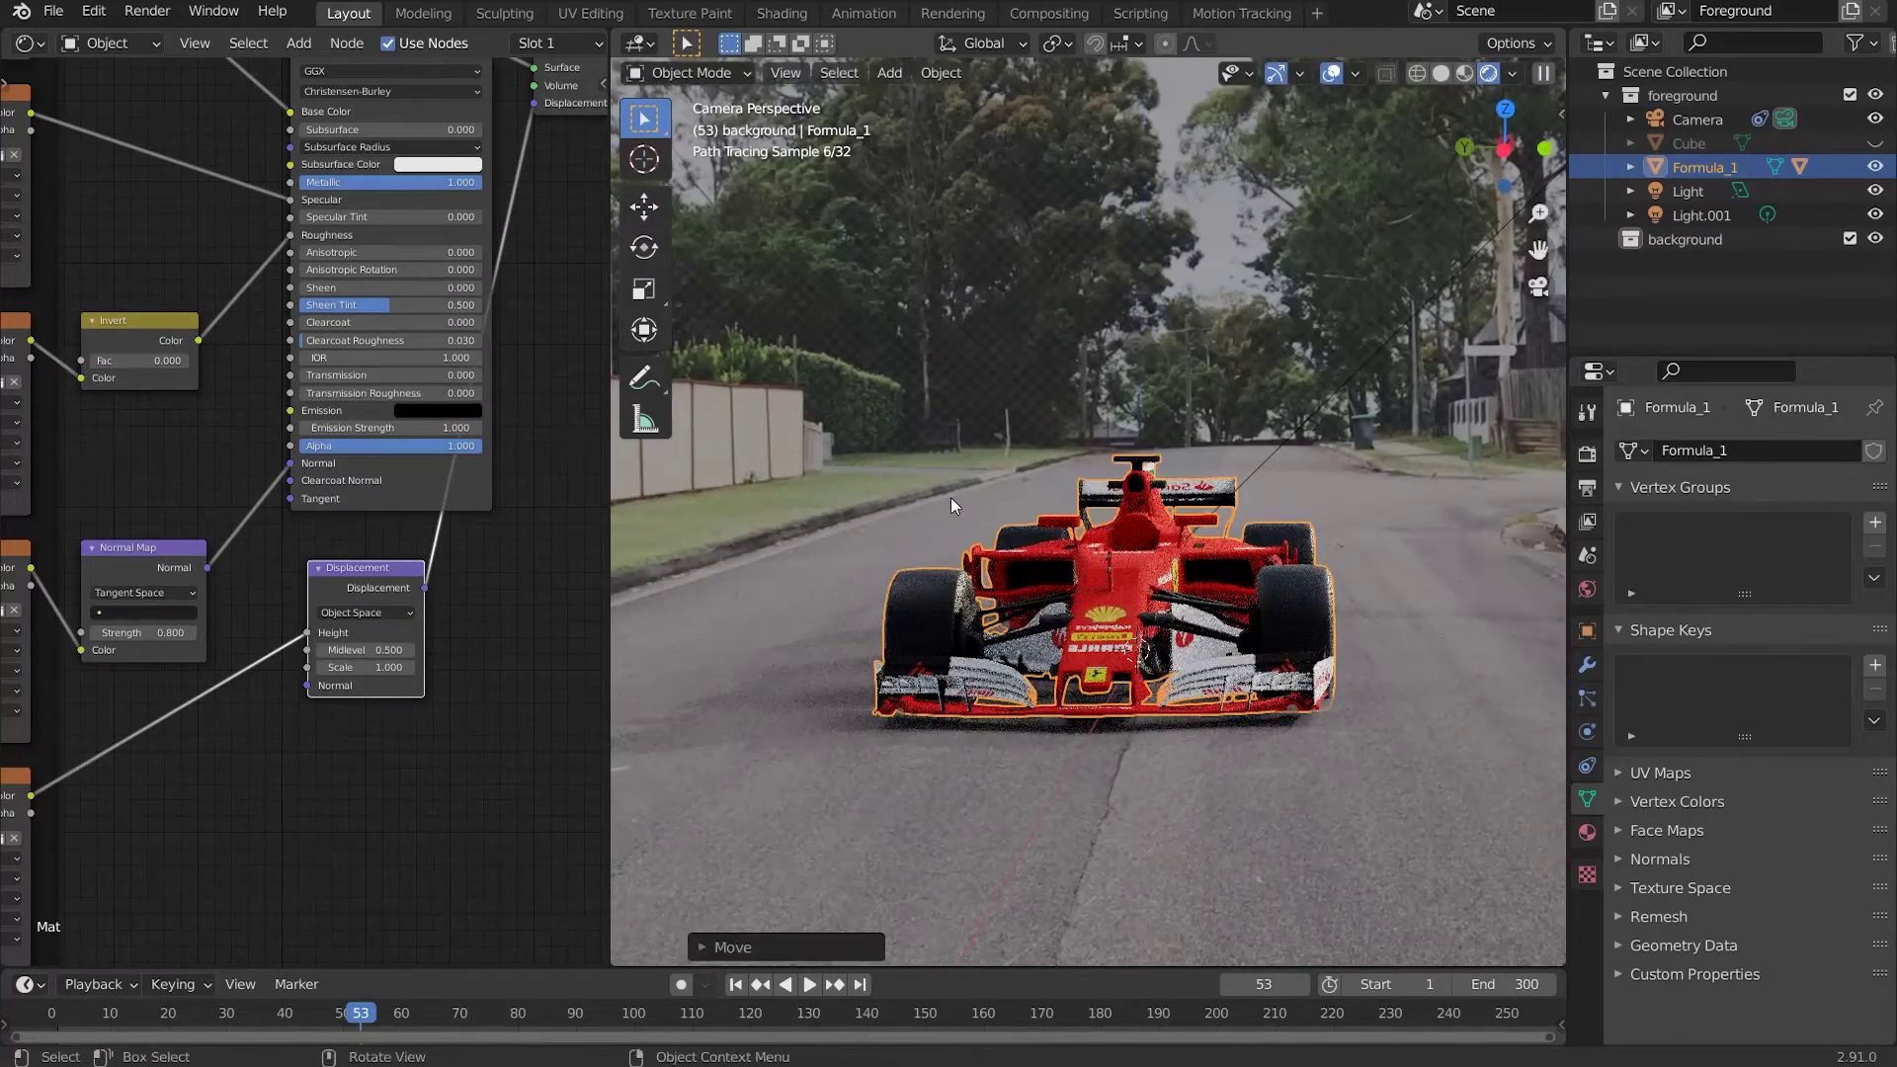
Switch the shader editor from the object material to the World nodes and frame the whole node tree
scroll(1018, 647, down, 3)
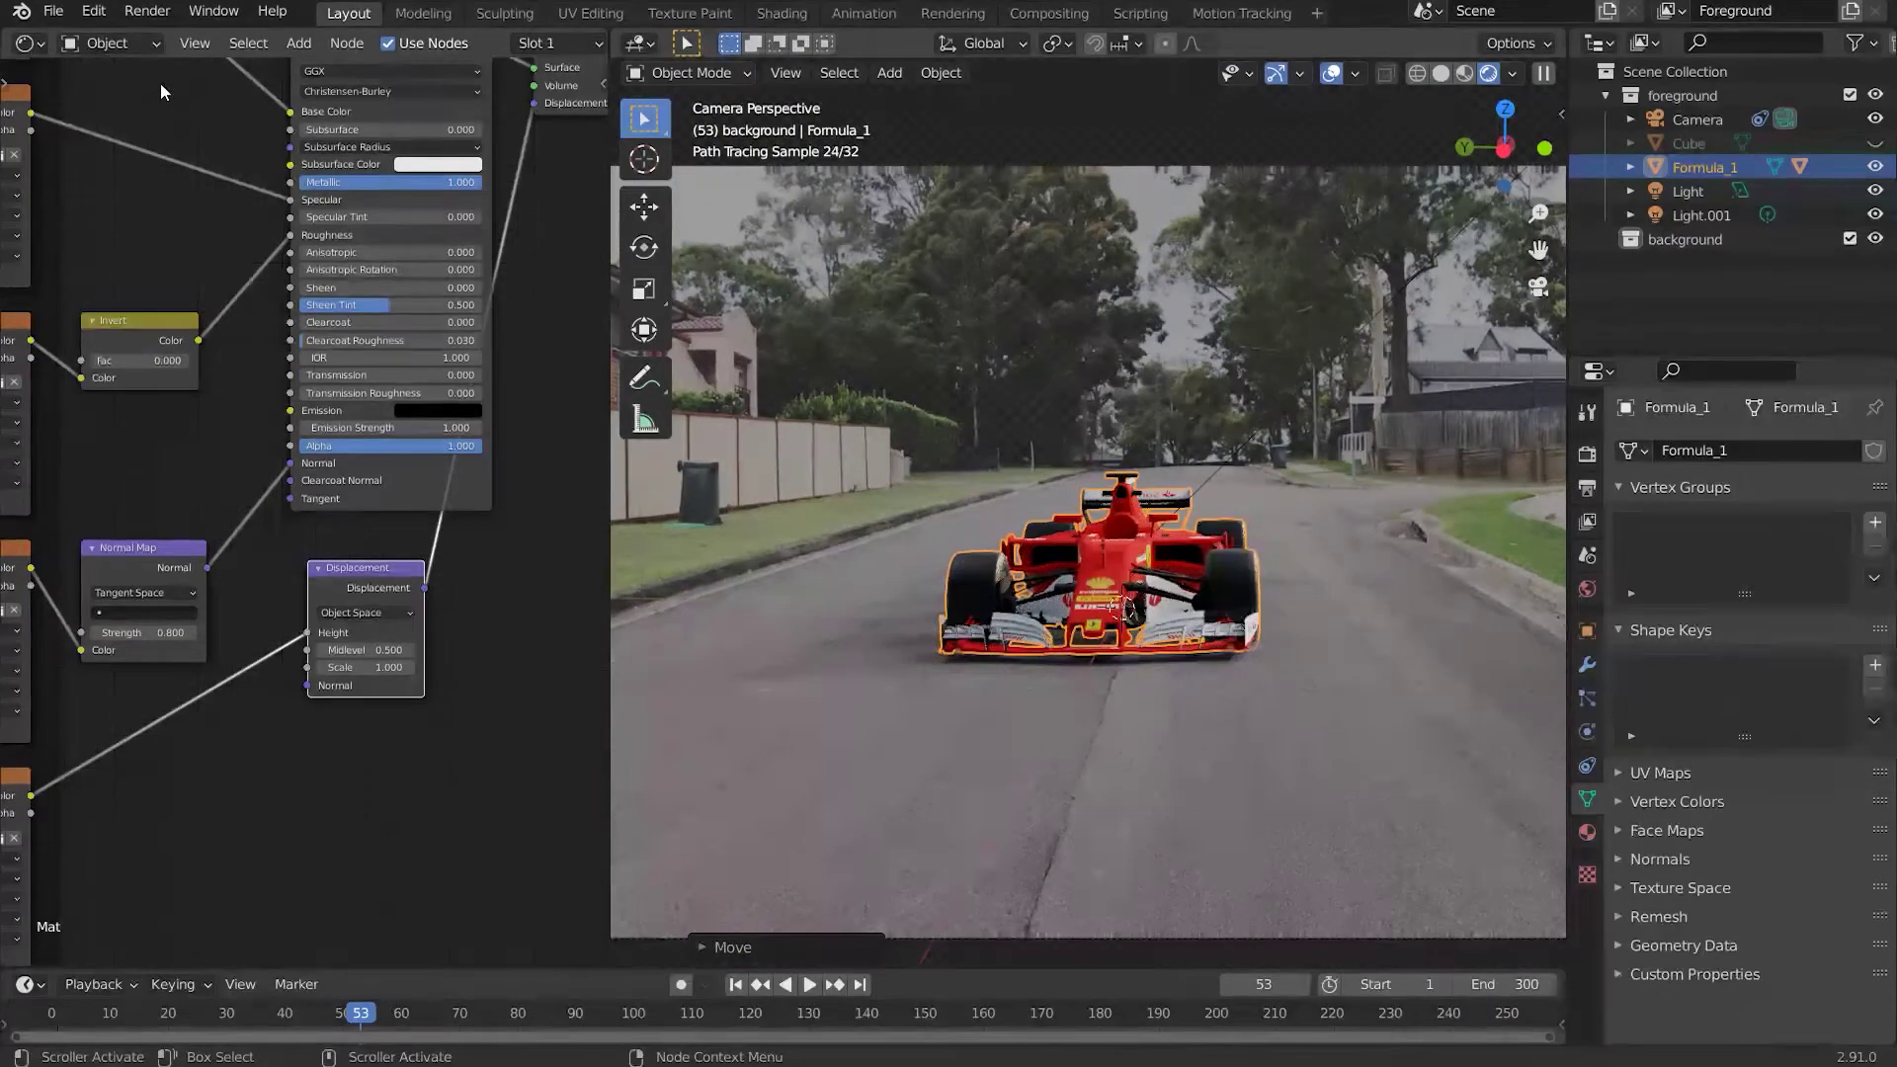
click(104, 45)
click(115, 99)
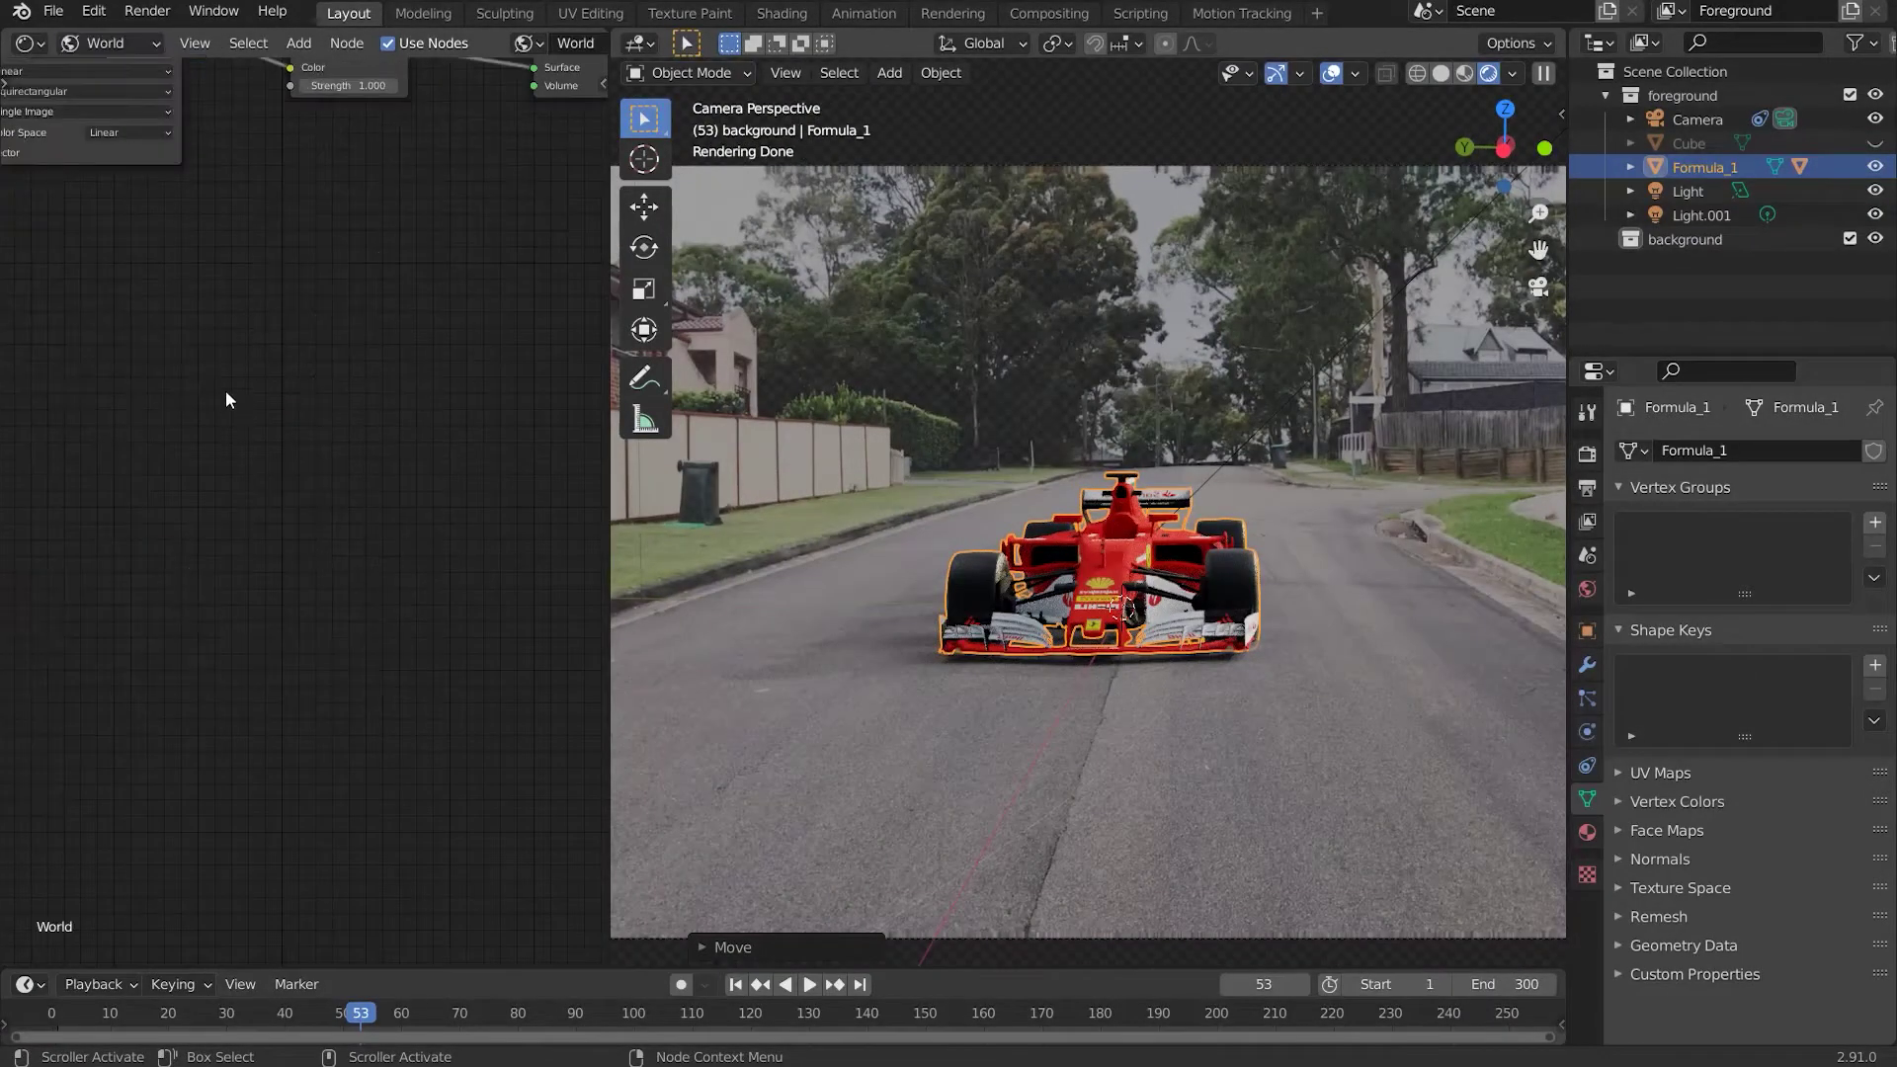
key(Home)
Insert an RGB Curves node between the HDR environment texture and Background, and pull its darker range down to X 0.315, Y 0.205
key(shift+a)
click(301, 743)
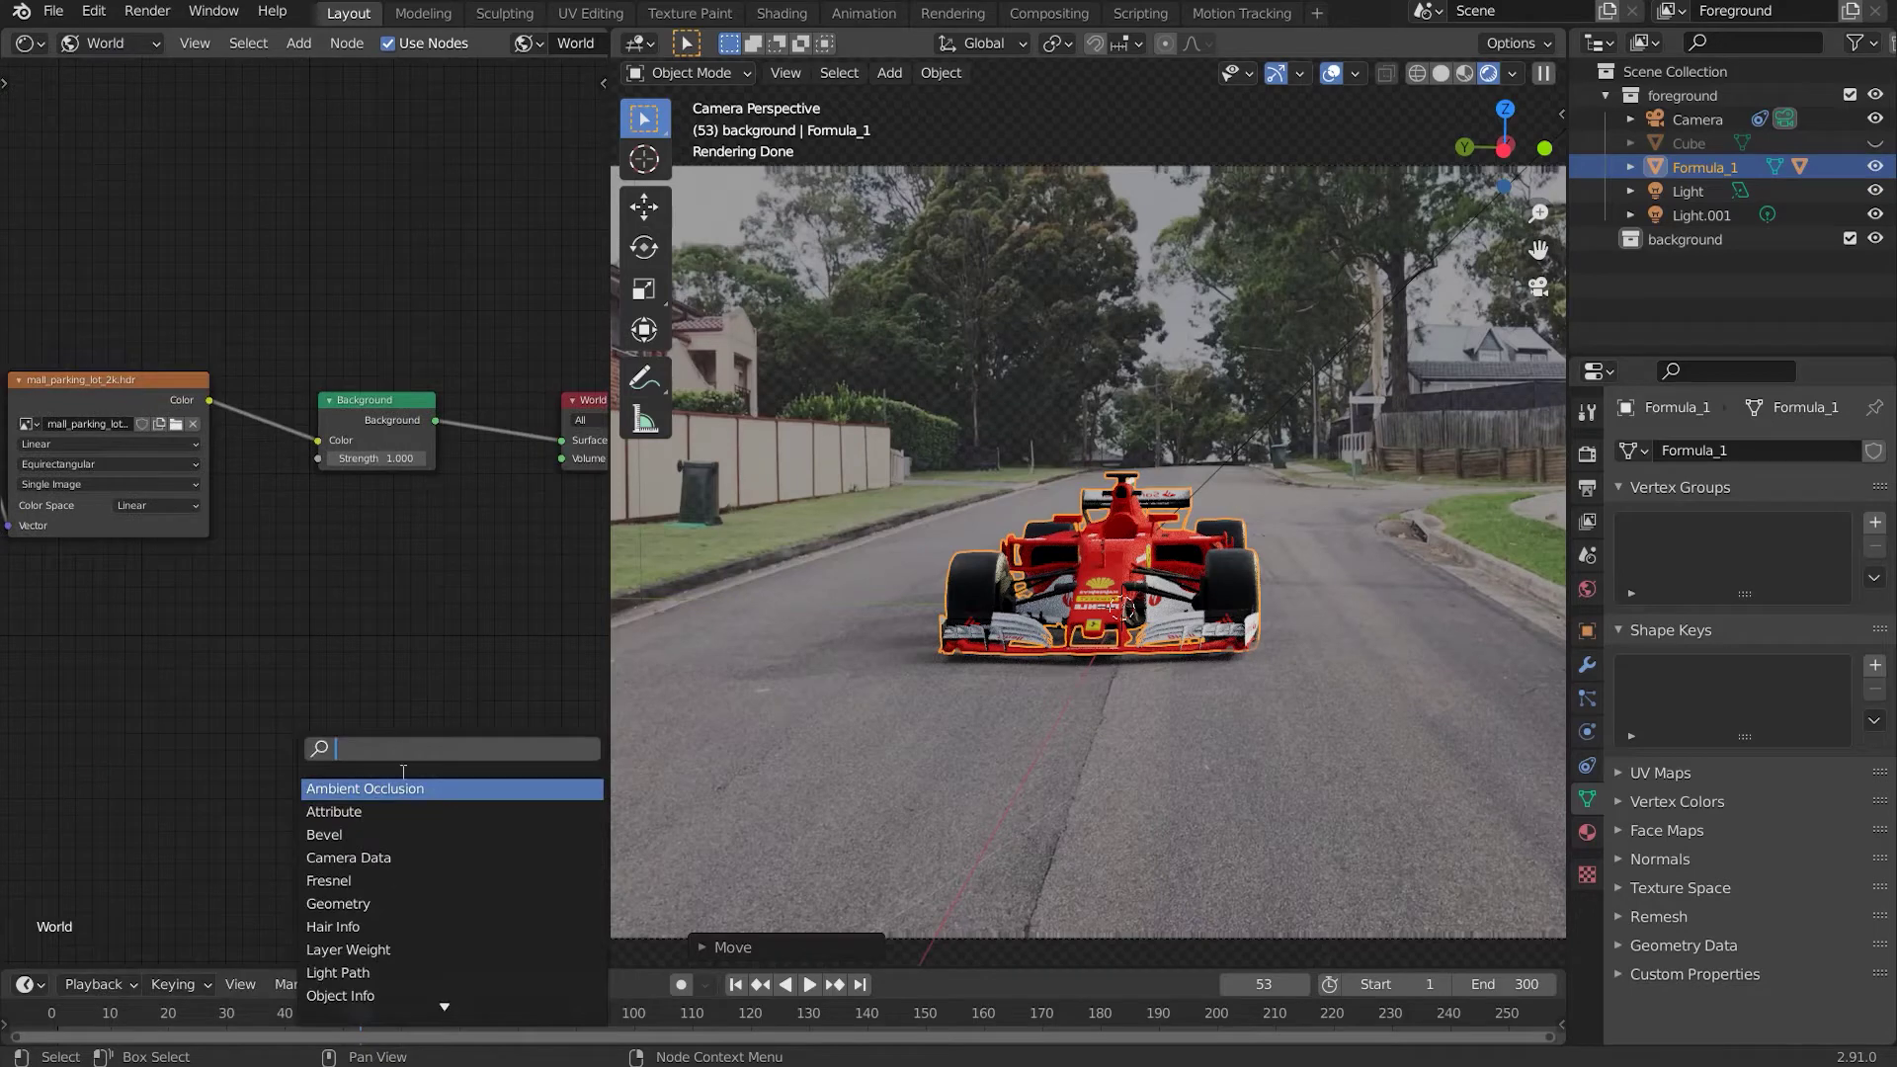
text(cu)
key(Return)
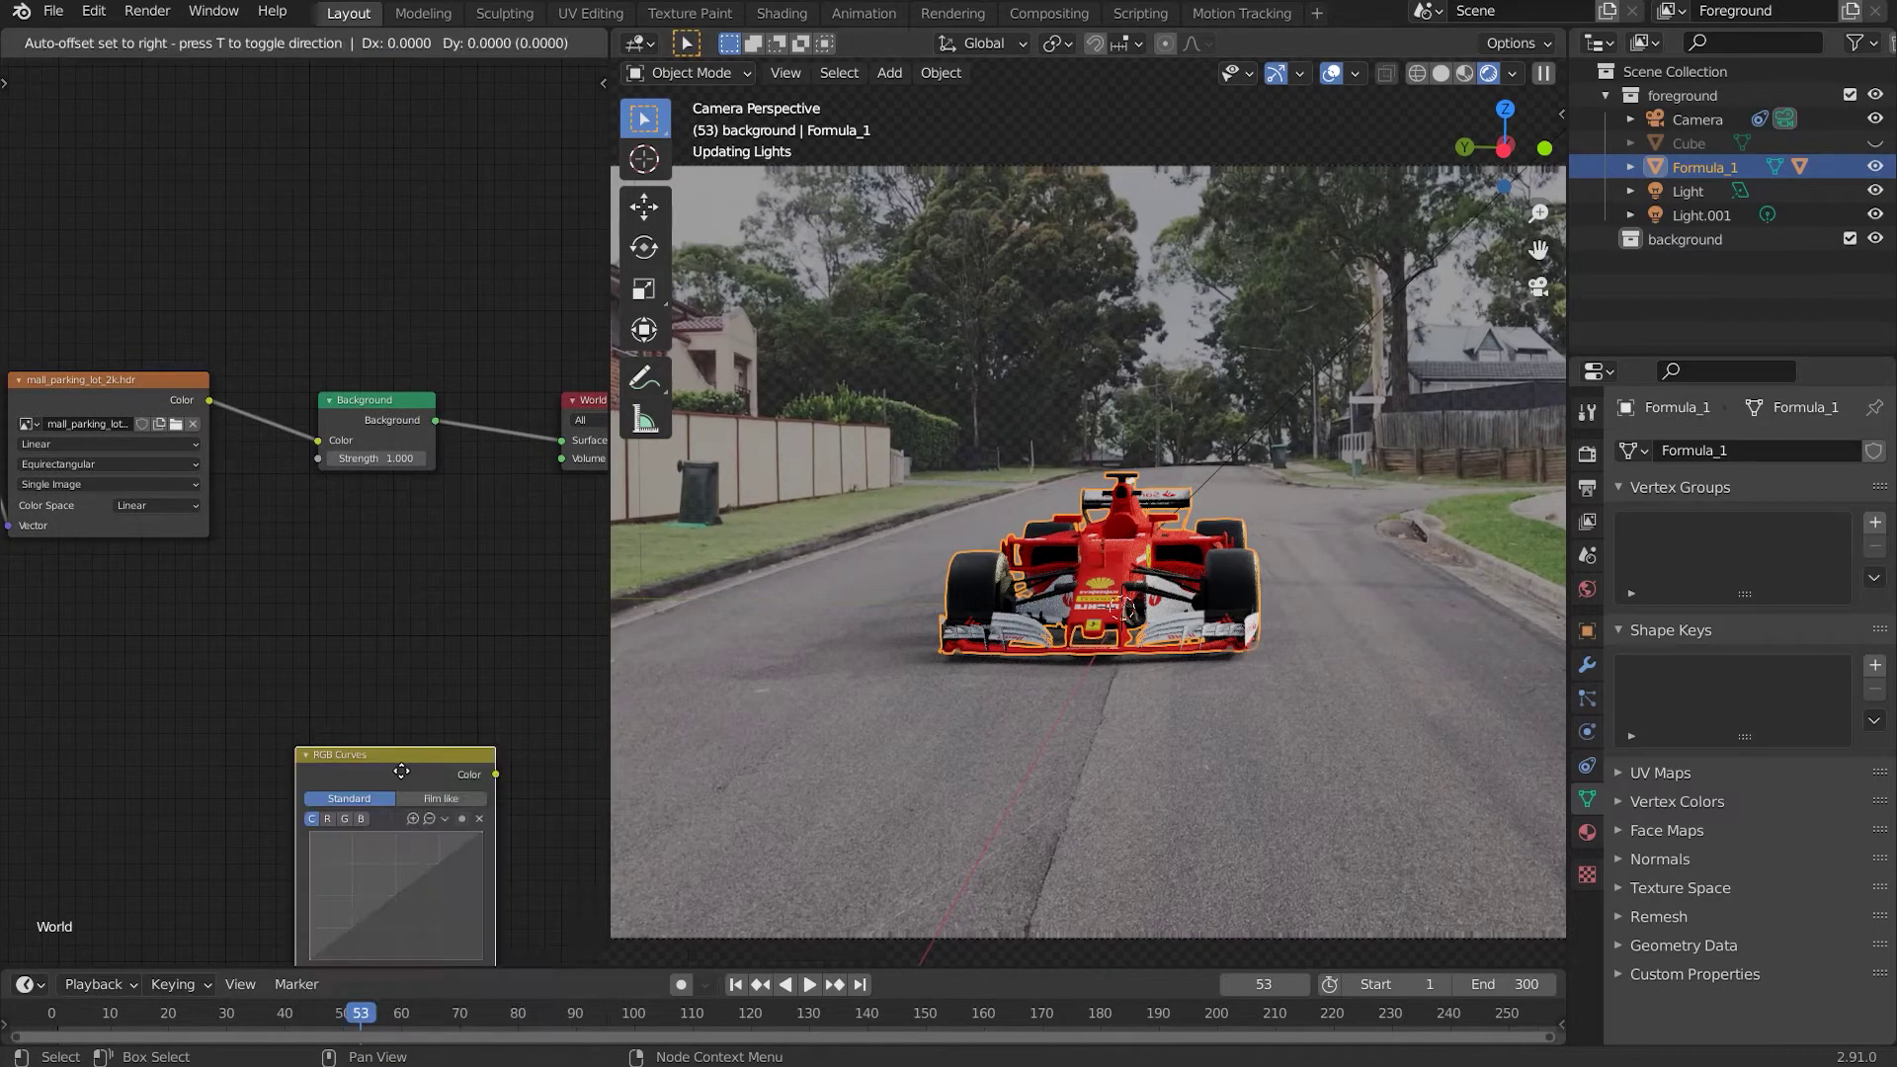
click(361, 496)
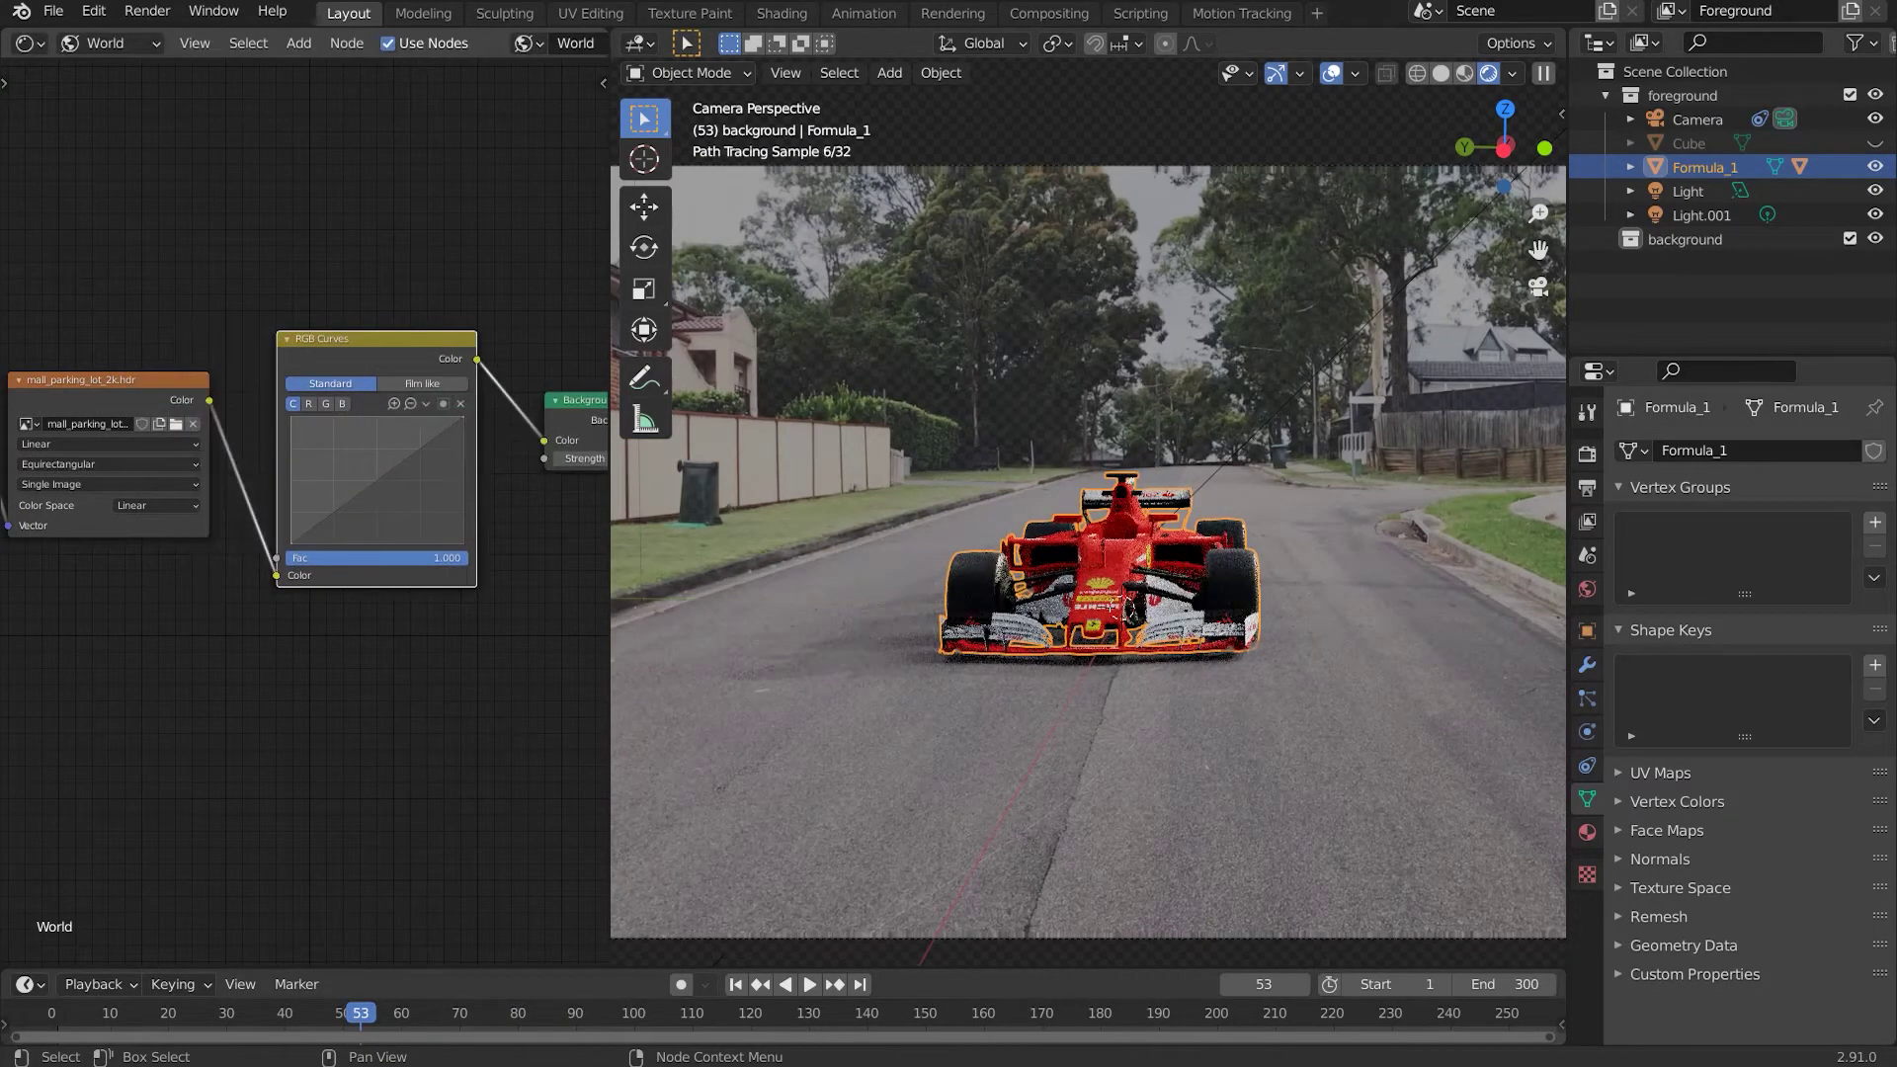
mouse_move(366, 508)
mouse_down()
mouse_move(401, 463)
mouse_move(358, 540)
mouse_move(344, 518)
mouse_up()
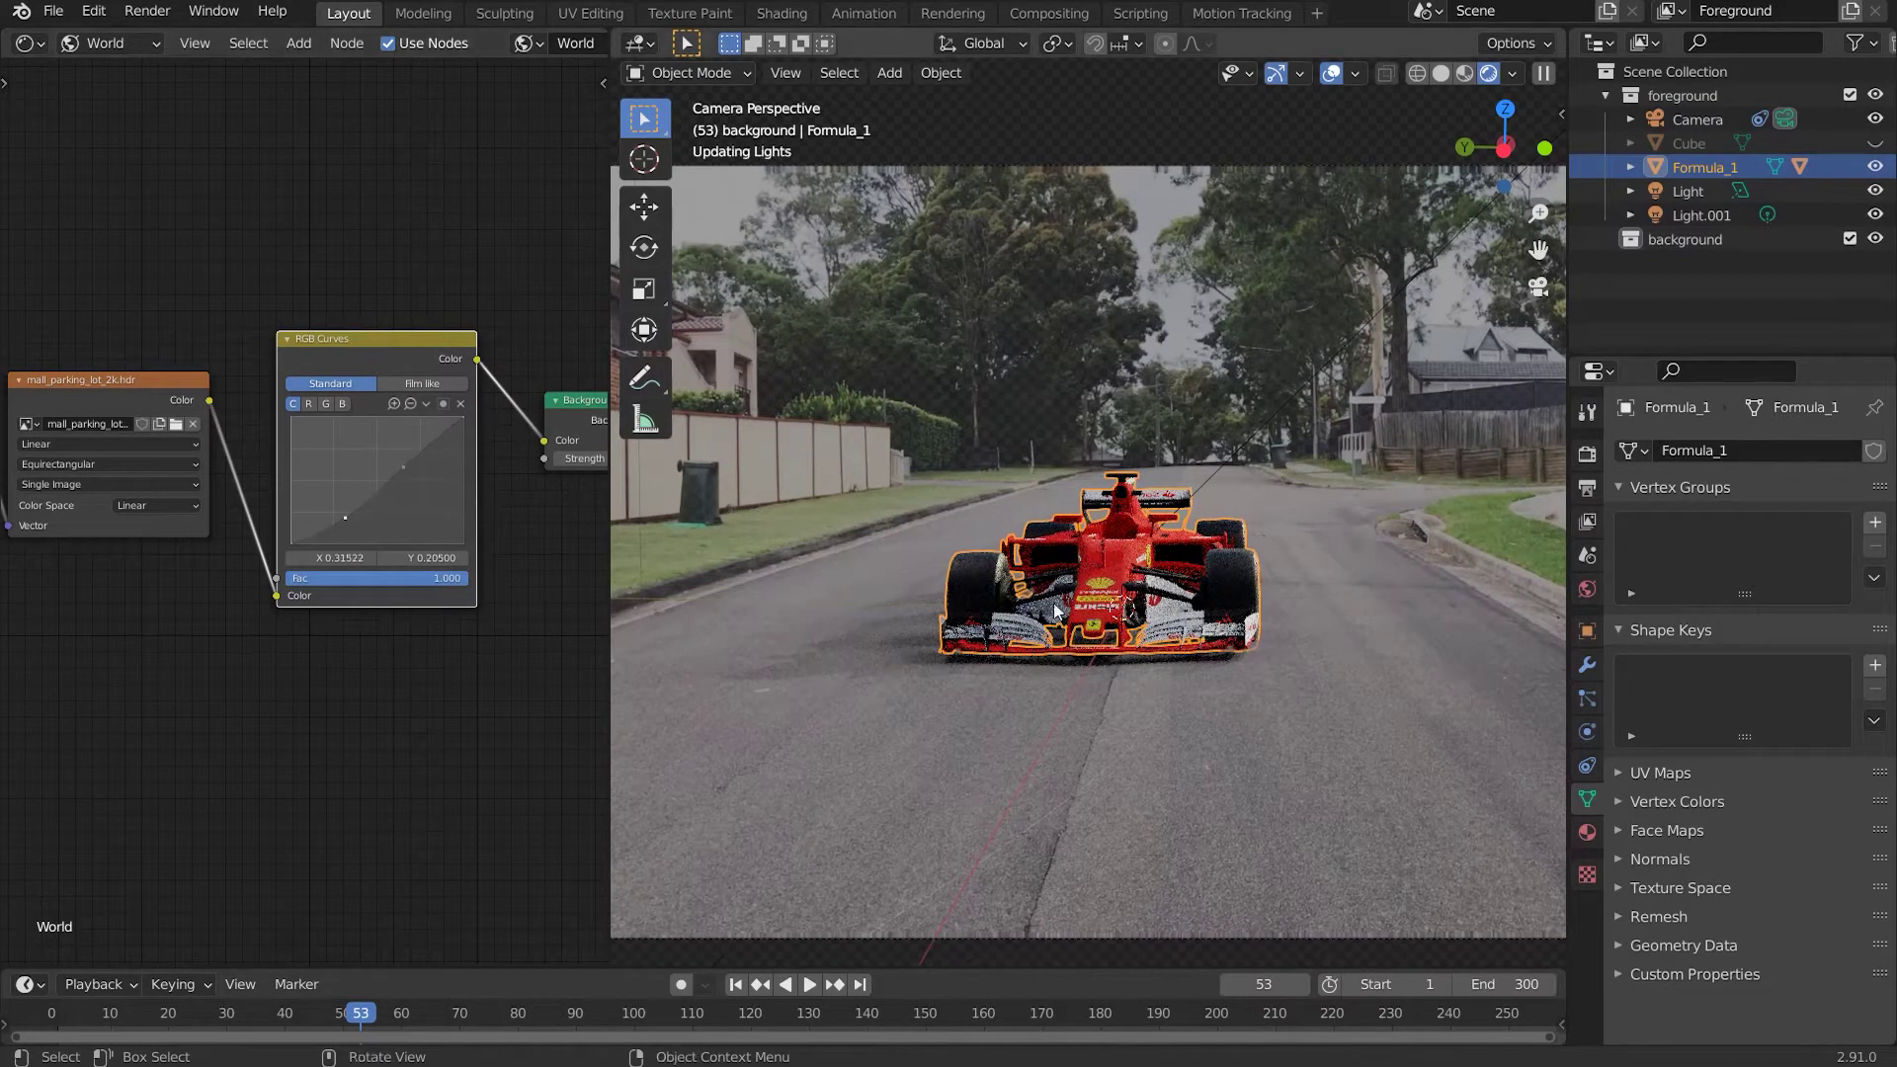
Scale the Formula_1 car up slightly while looking through the camera
scroll(1184, 619, down, 1)
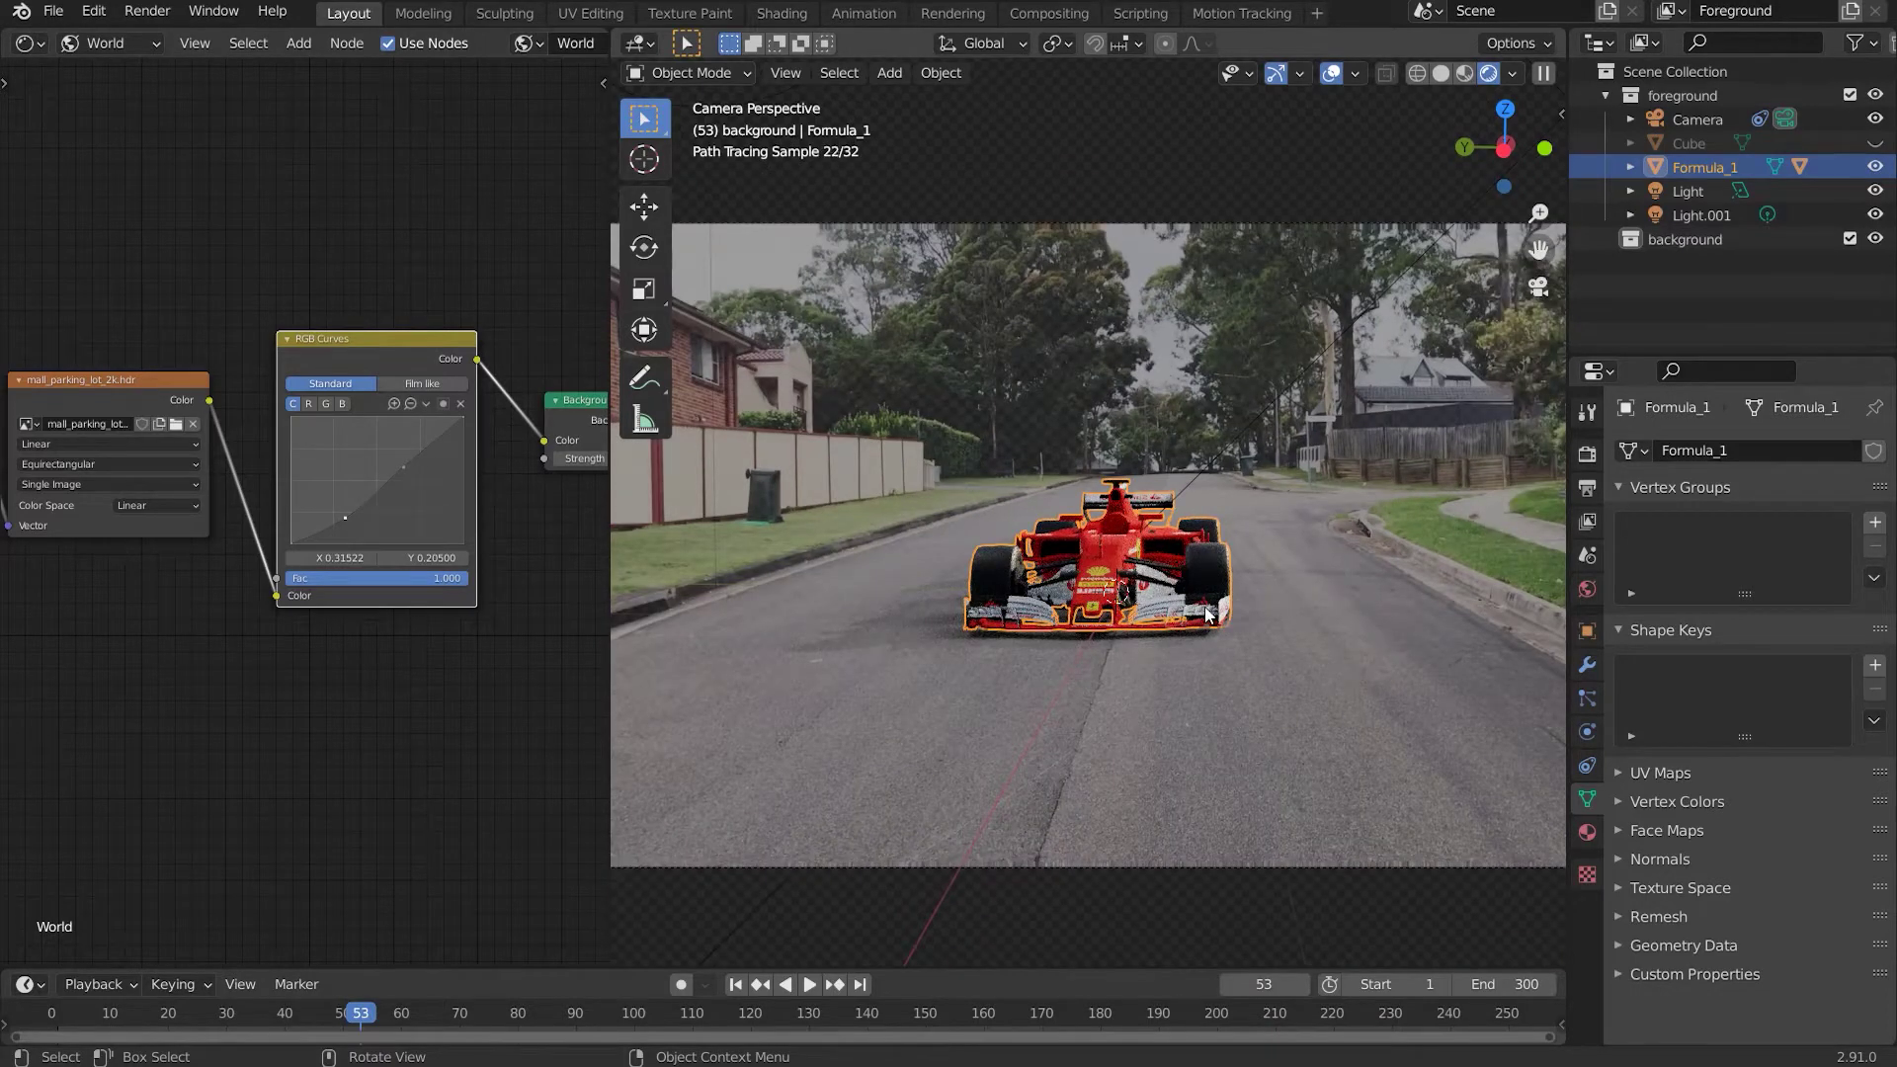
key(s)
click(1307, 599)
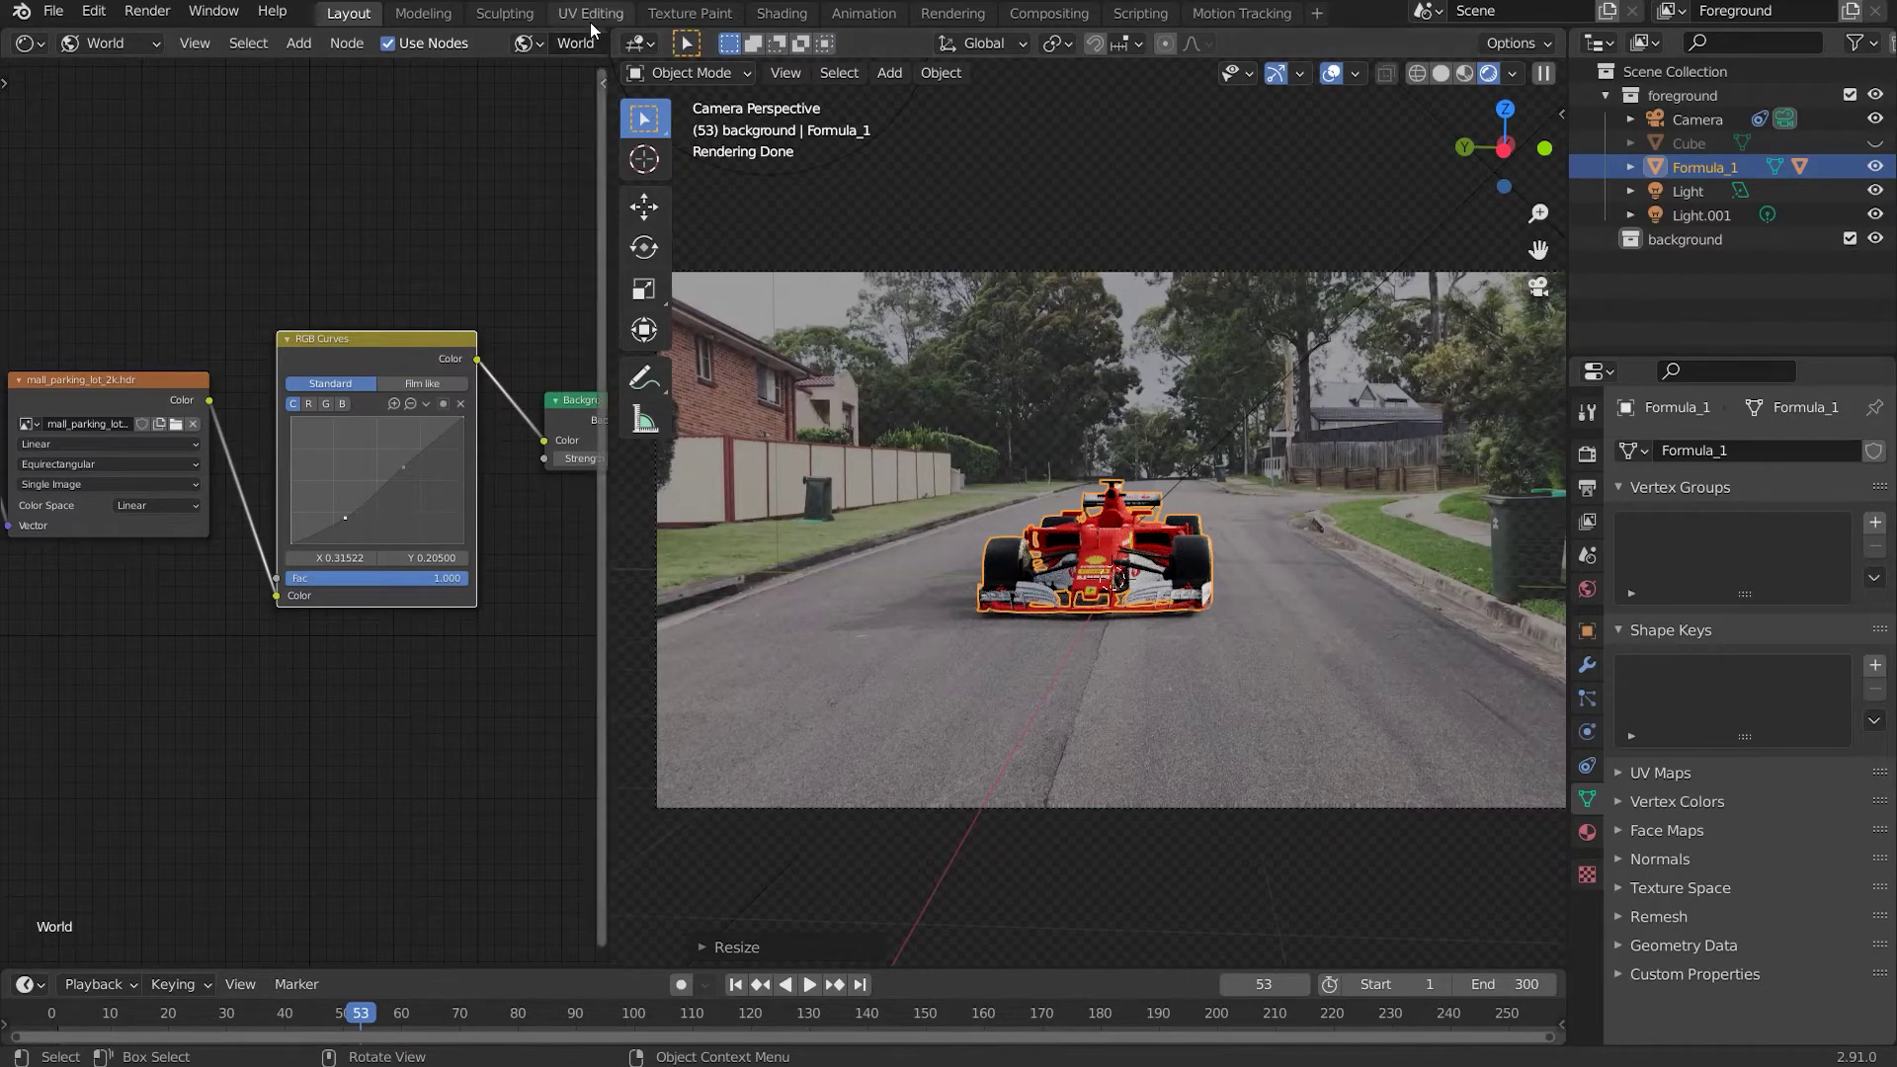
Go through the footage up to about frame 261 in the camera view to check the car's alignment, and return to frame 1
middle_drag(963, 282, 1175, 486)
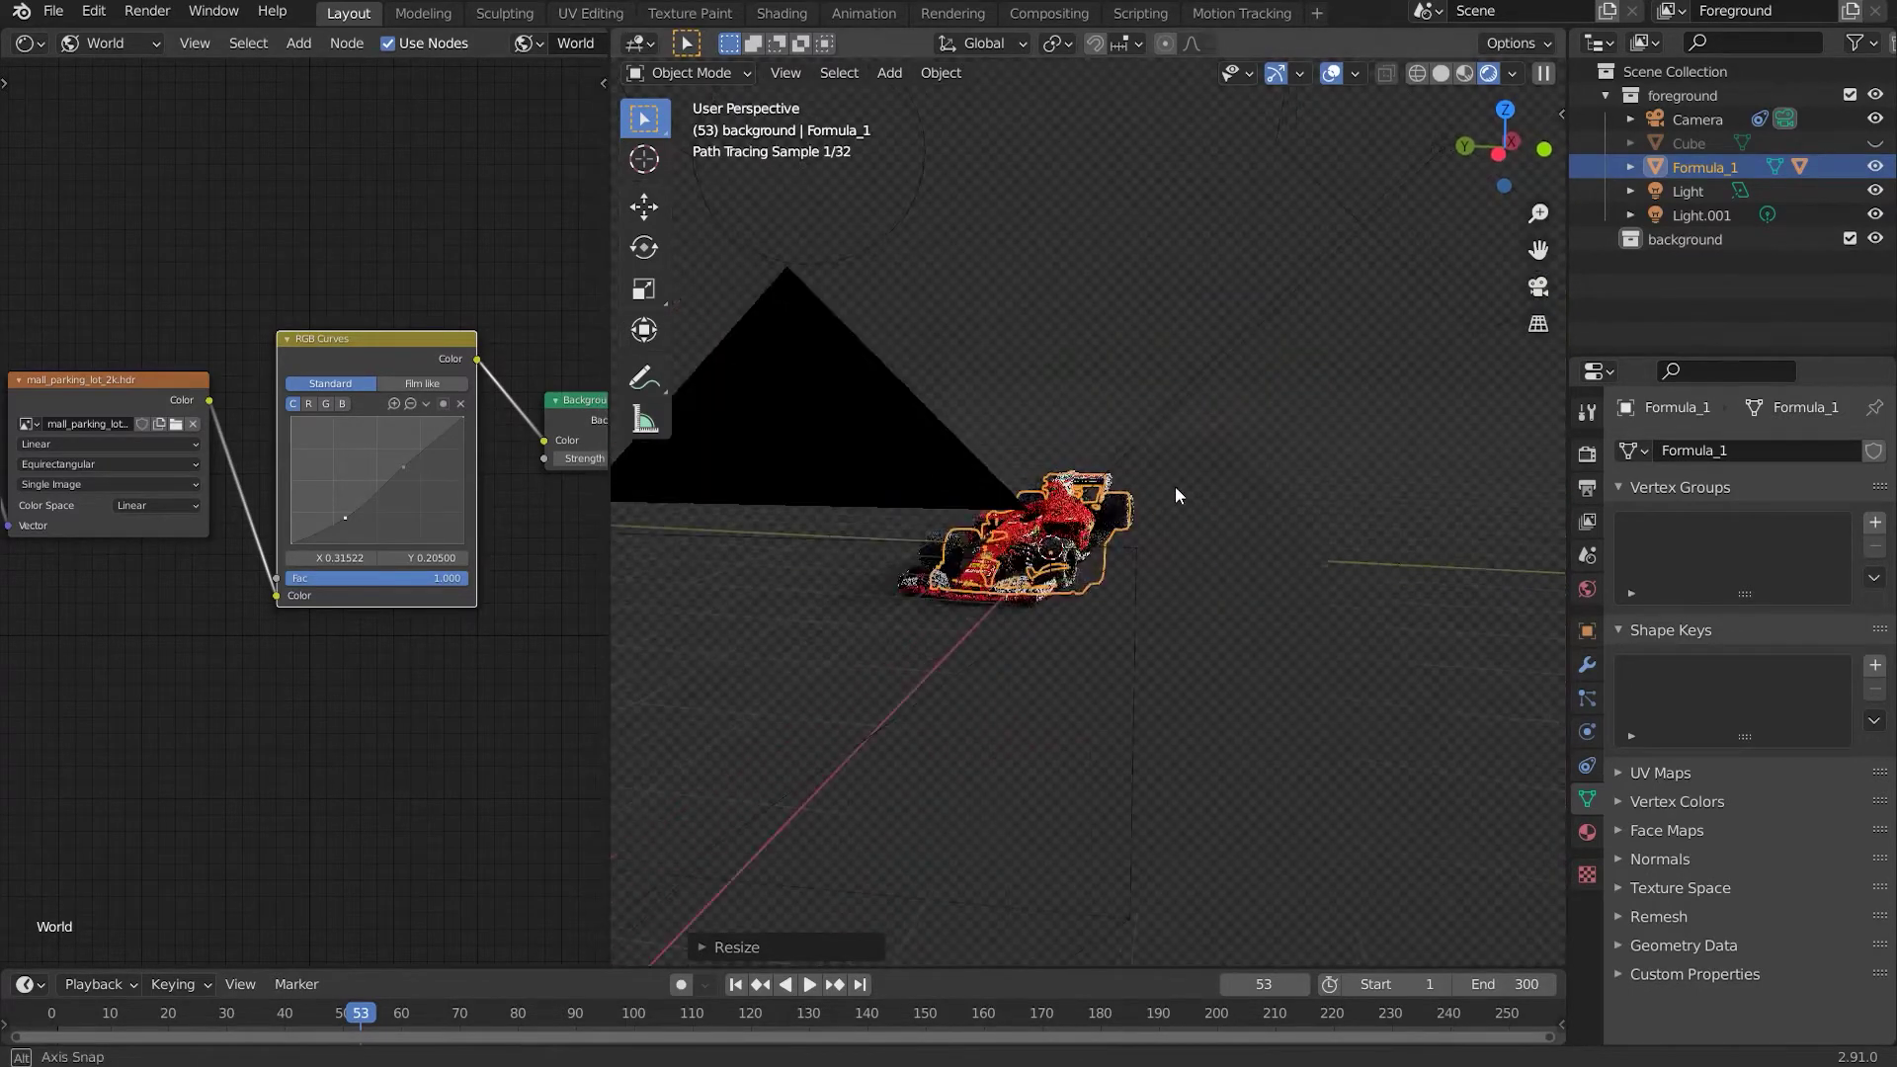
key(KP_0)
drag(364, 1024, 1304, 1024)
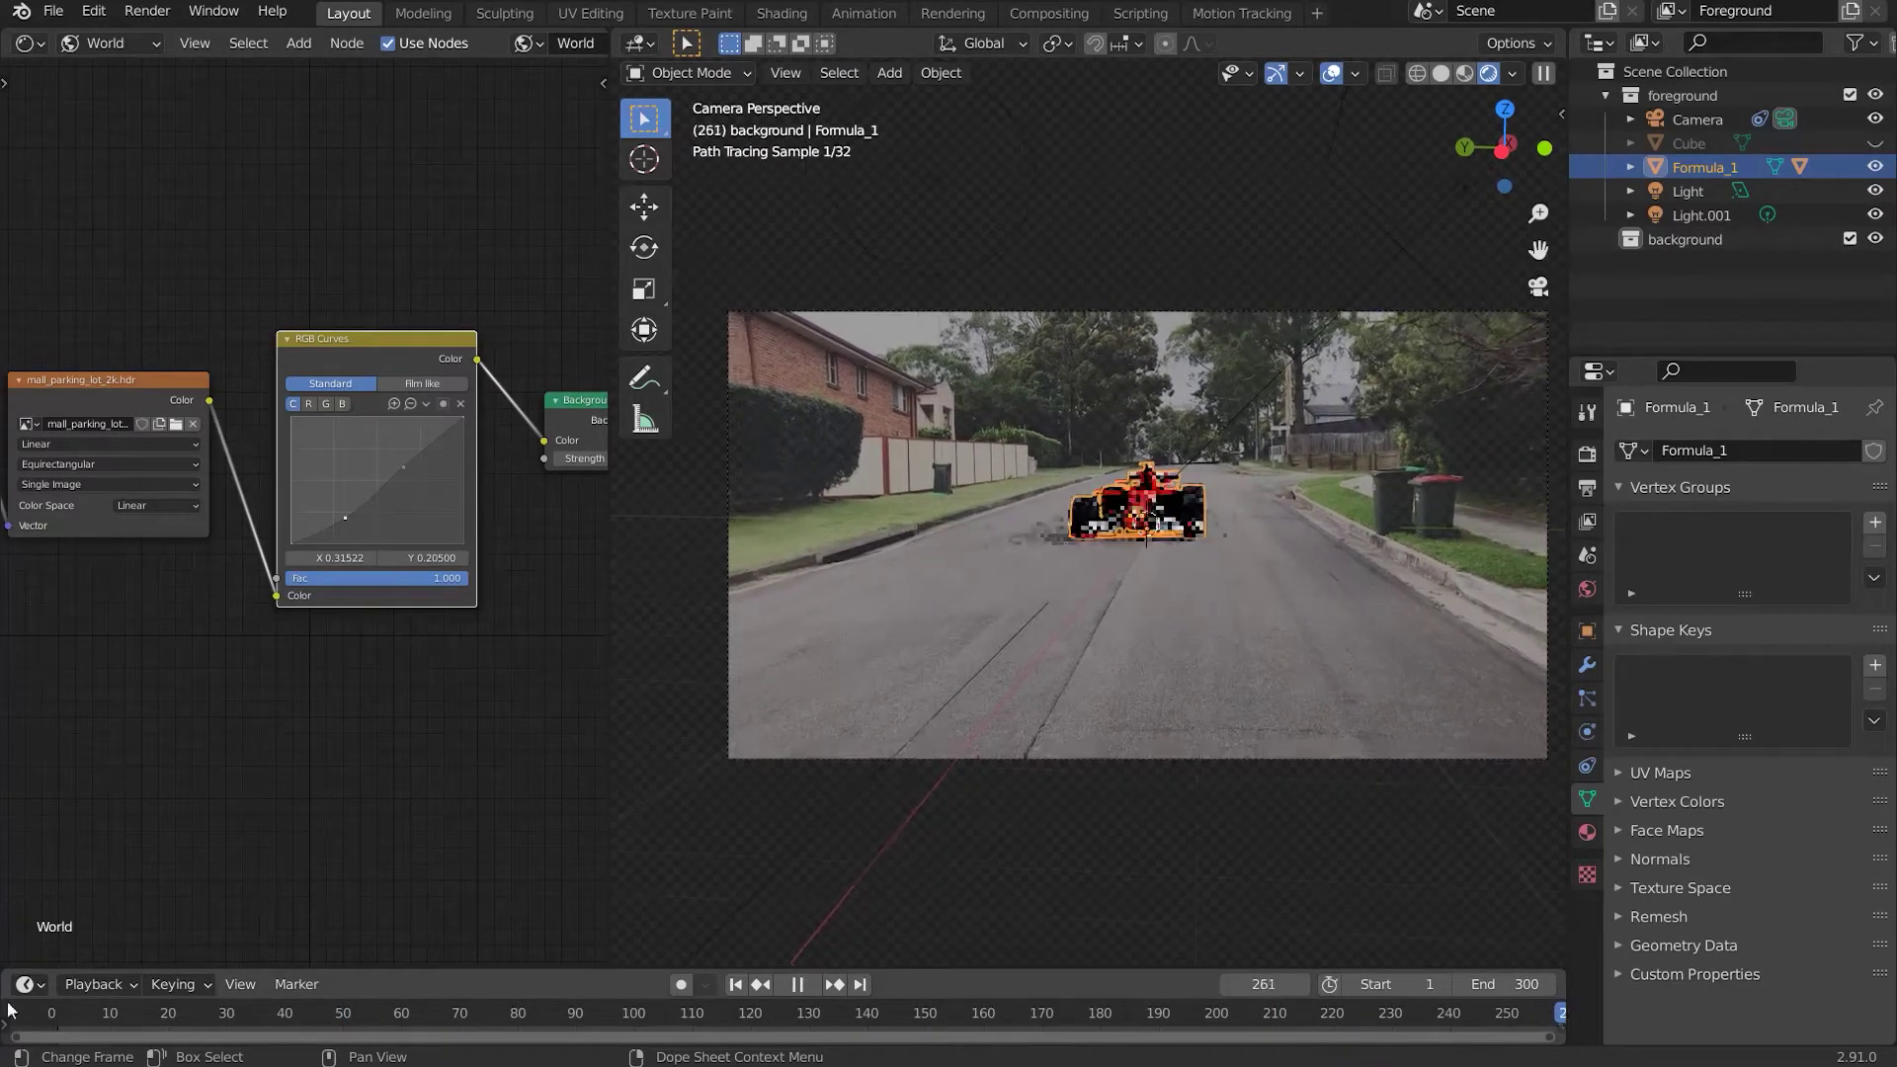
key(shift+Left)
key(Home)
Move the car toward the camera along the global X axis at frame 1
key(g)
key(x)
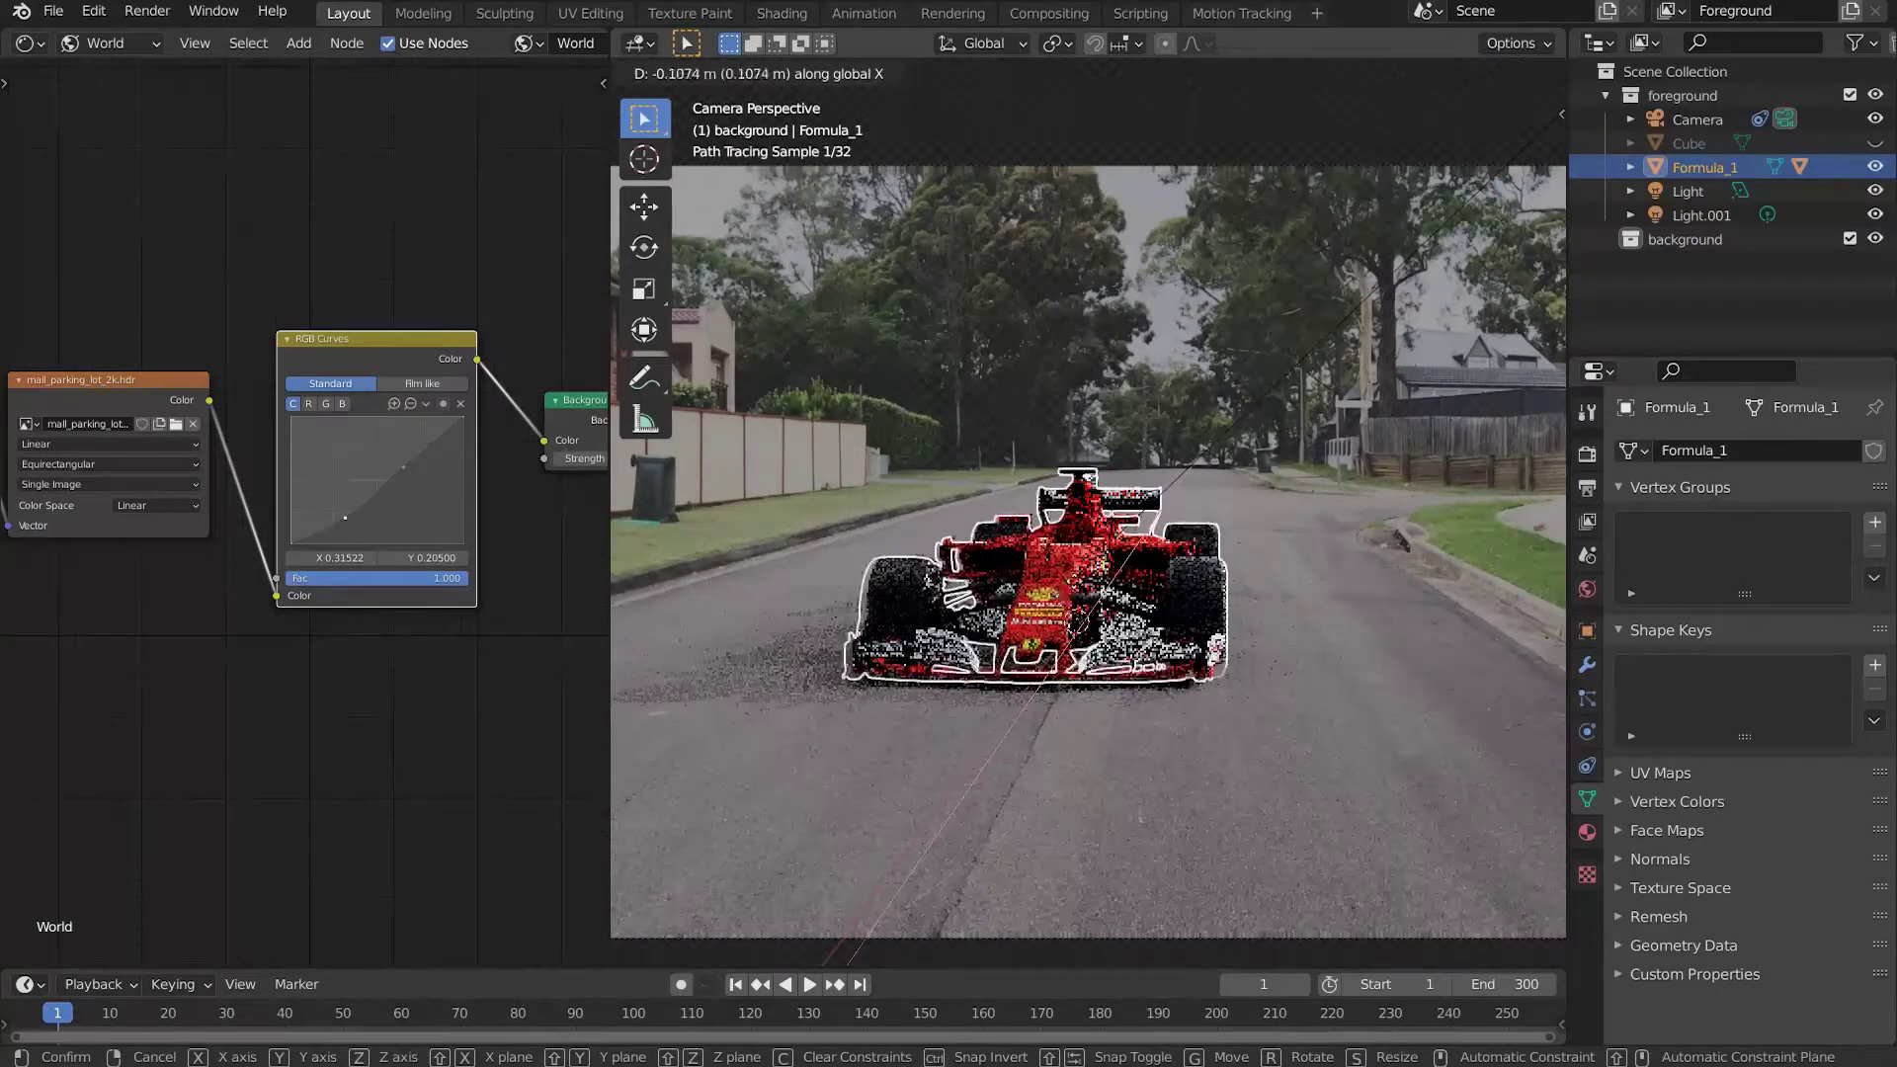
click(1136, 524)
Scale the car down uniformly to about 0.88 of its size
scroll(1359, 614, down, 2)
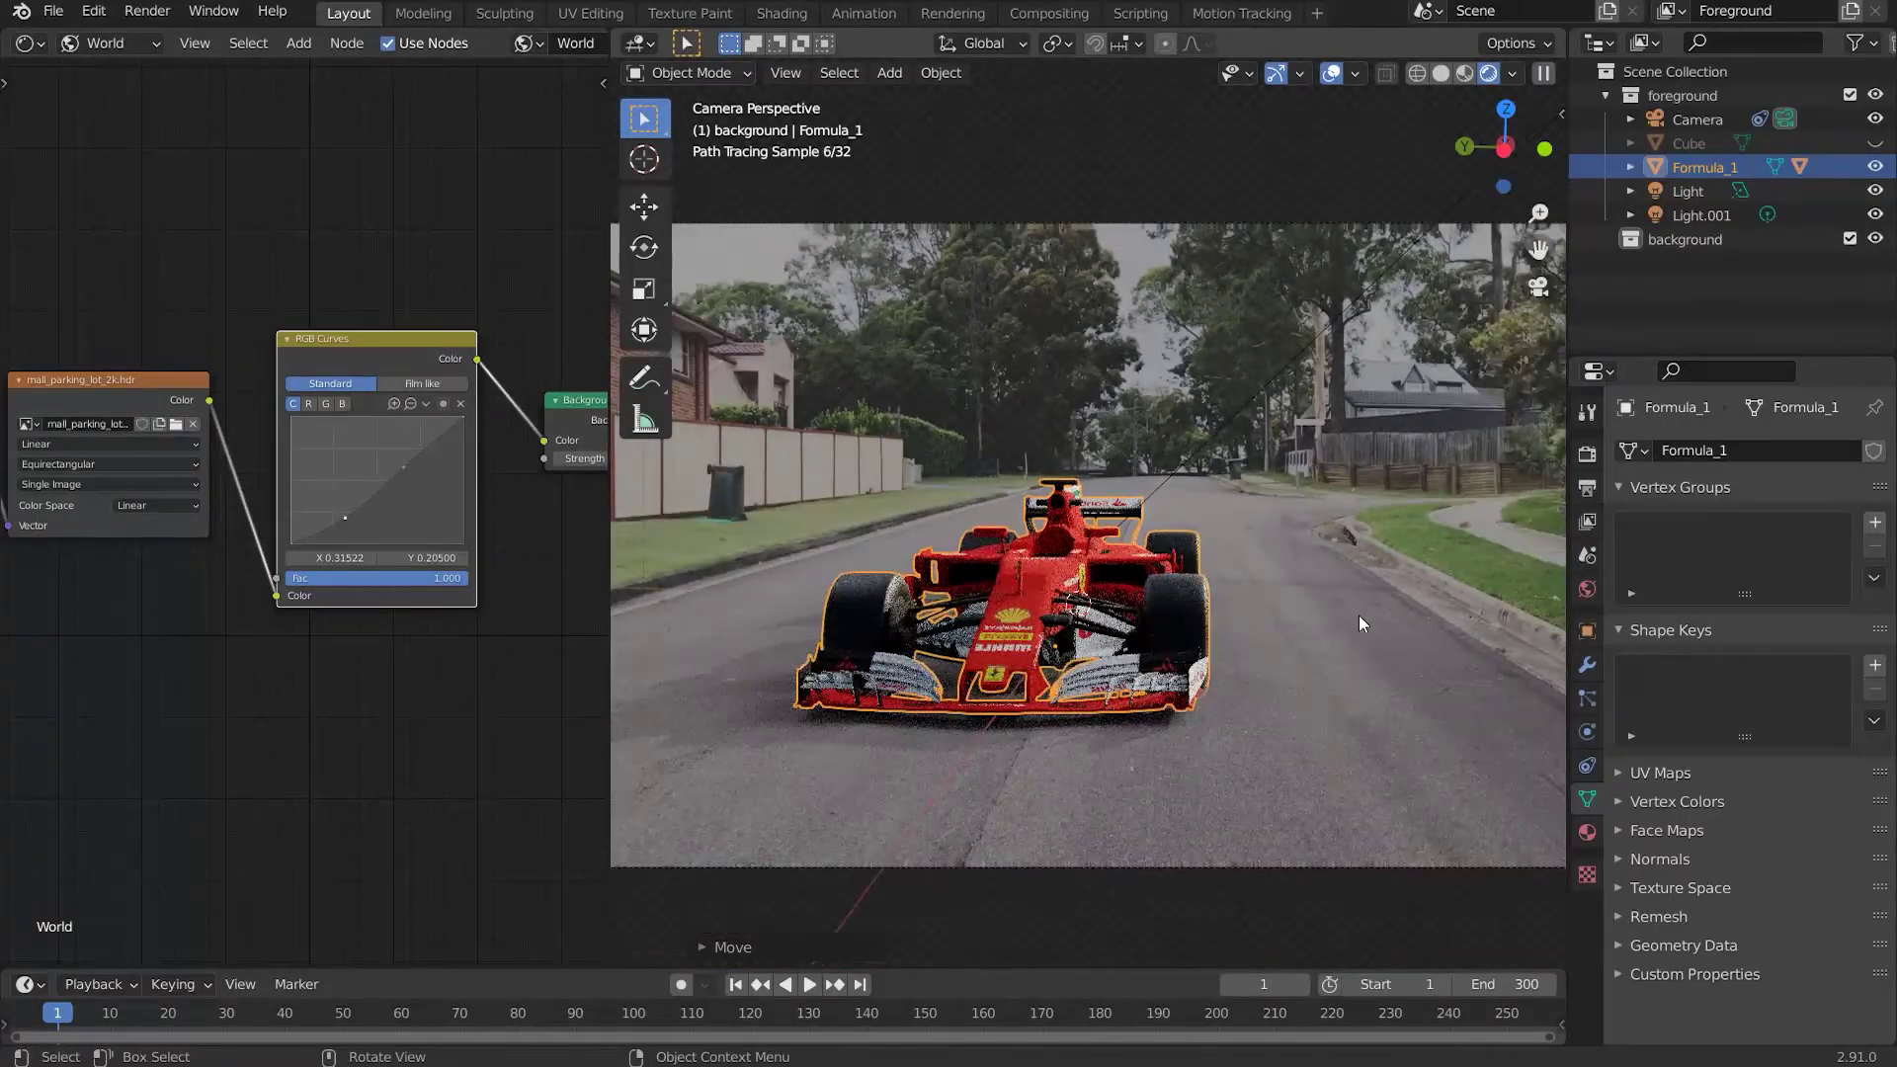
key(s)
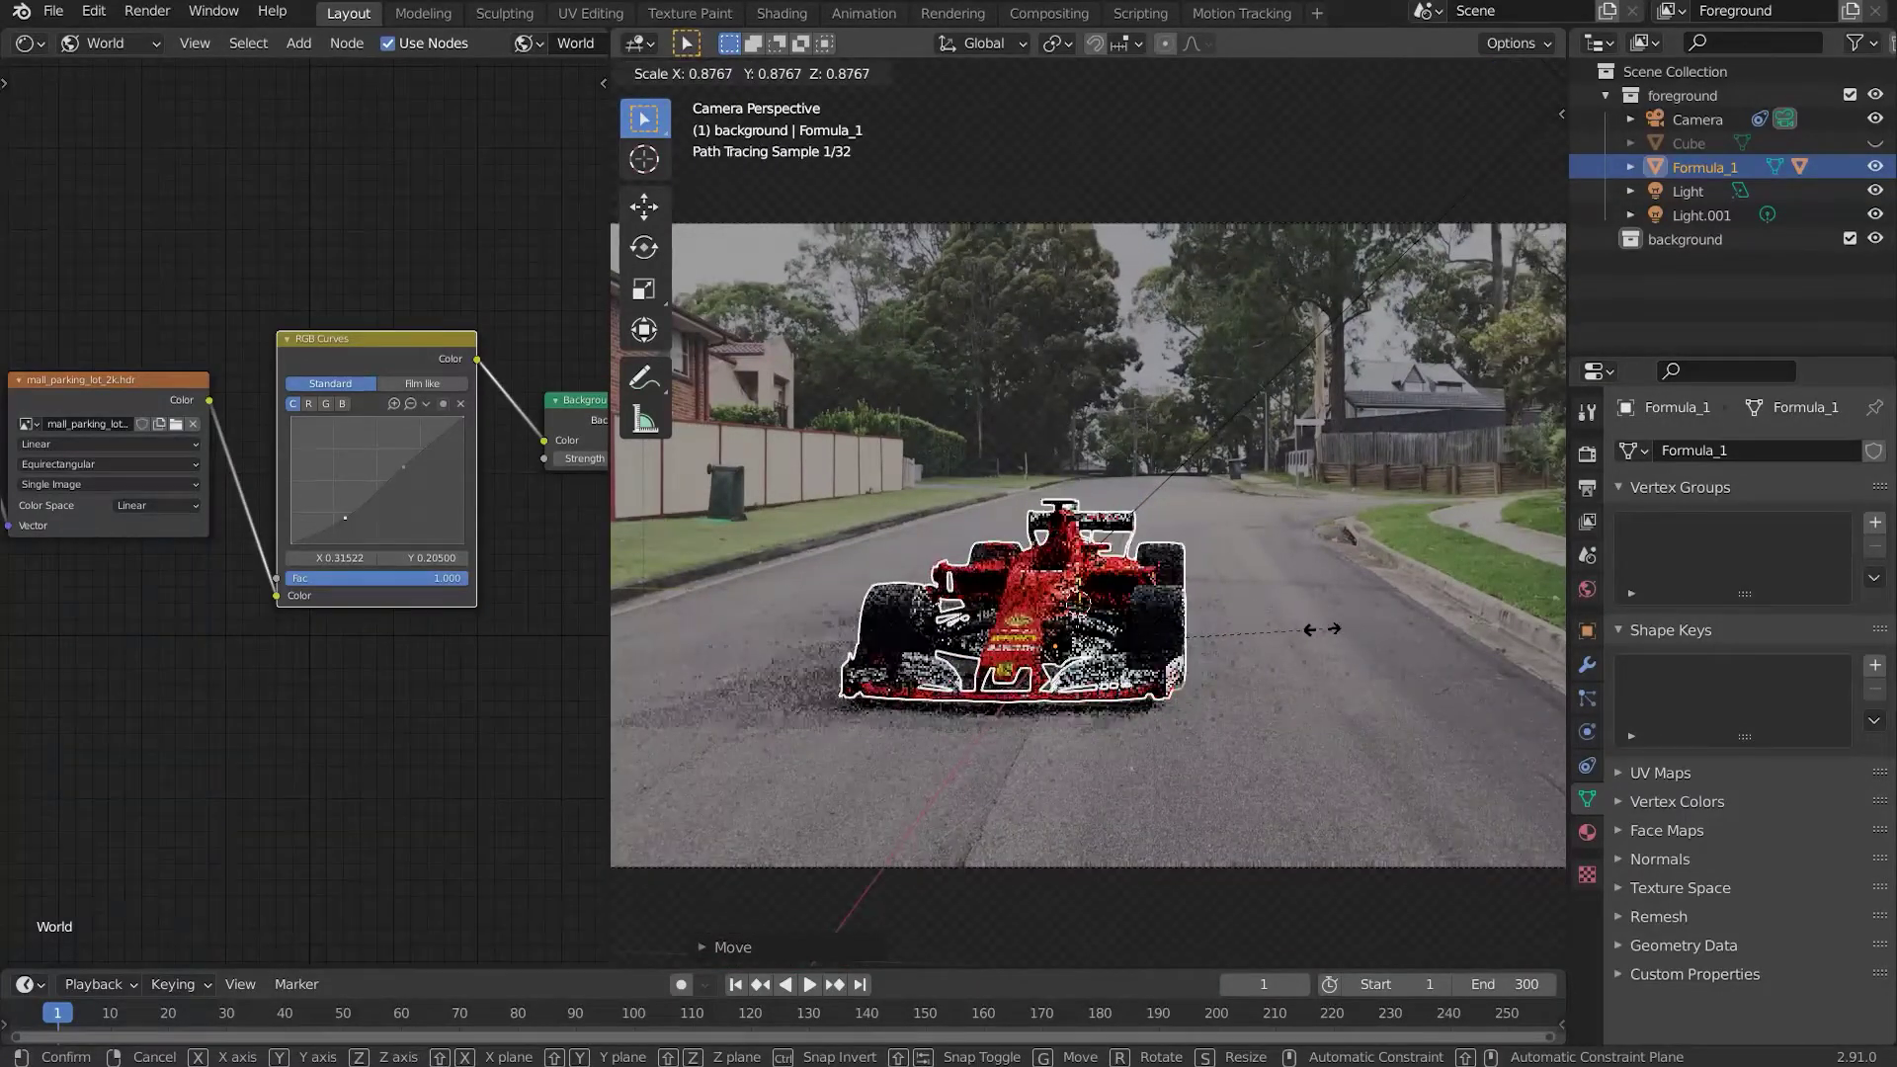
click(1363, 632)
scroll(1391, 638, down, 1)
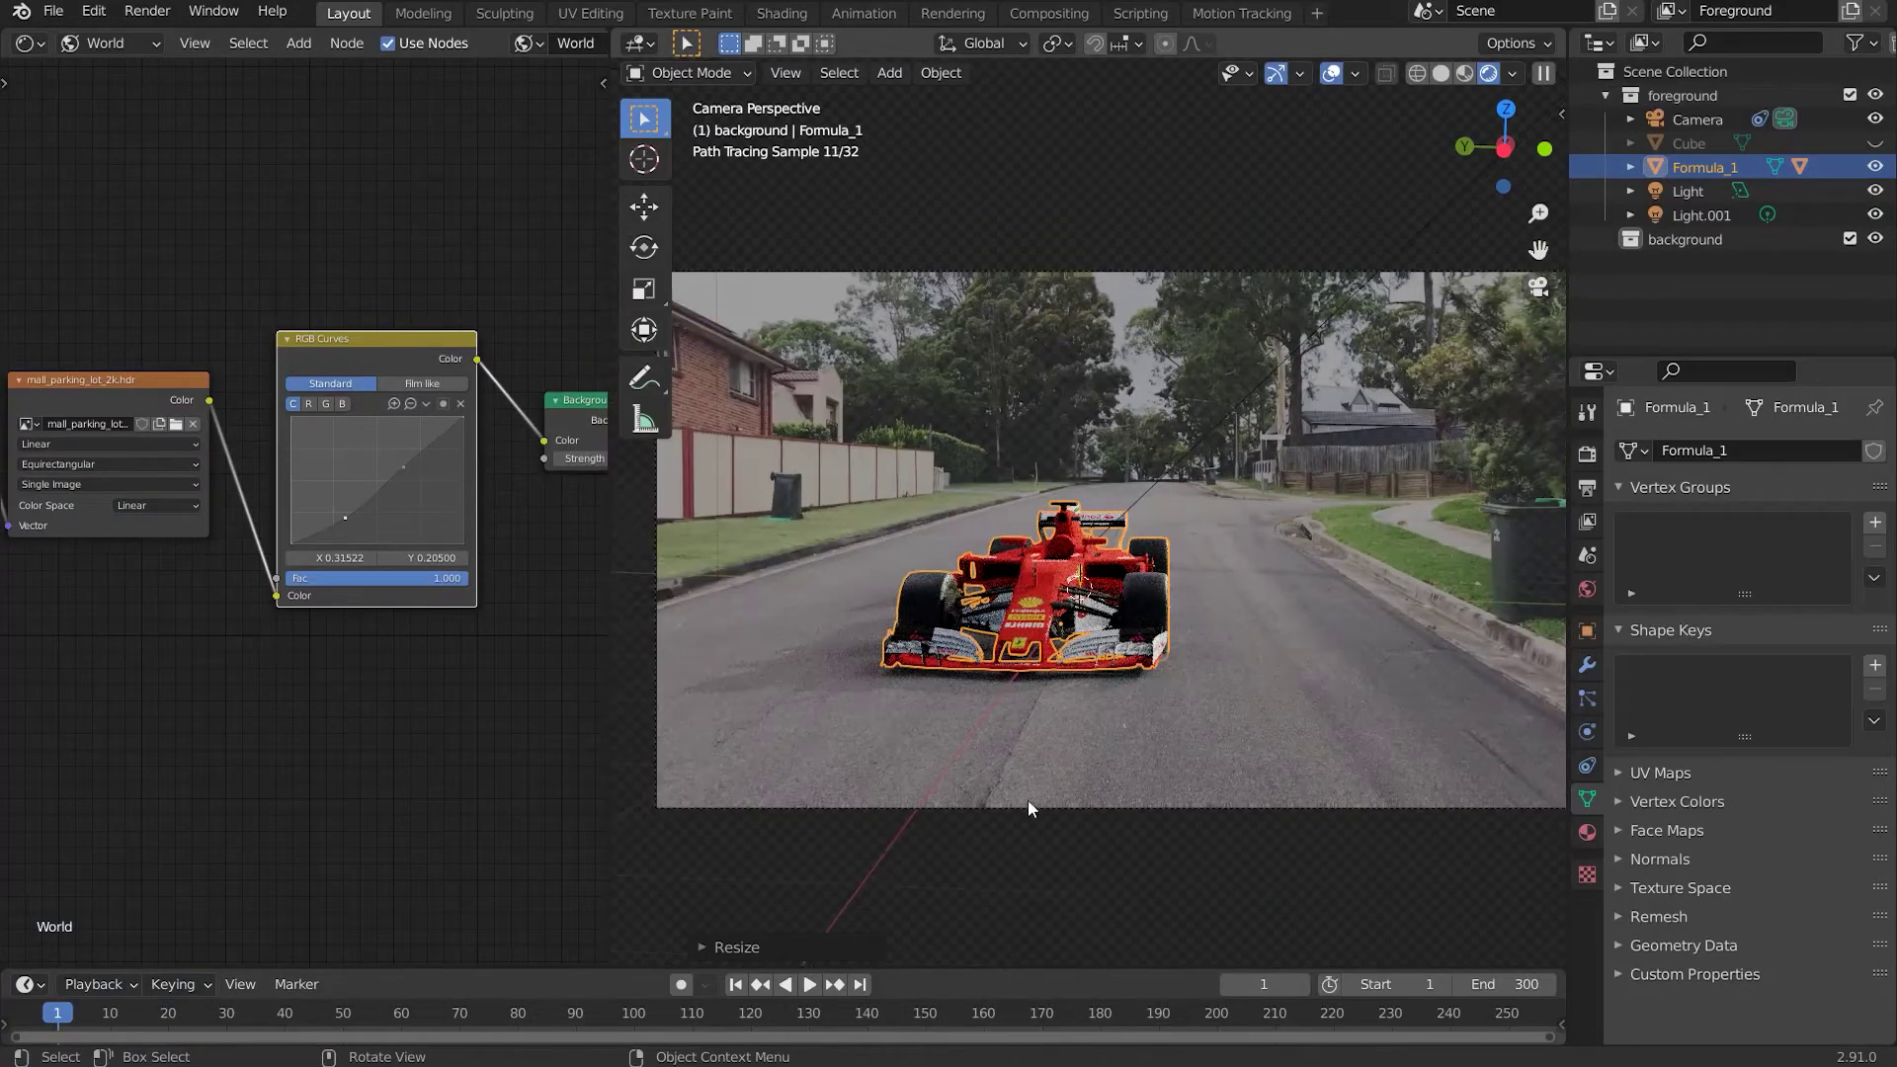
Play the animation to check how the car tracks with the road, and inspect its ground contact up close at frame 1
click(808, 984)
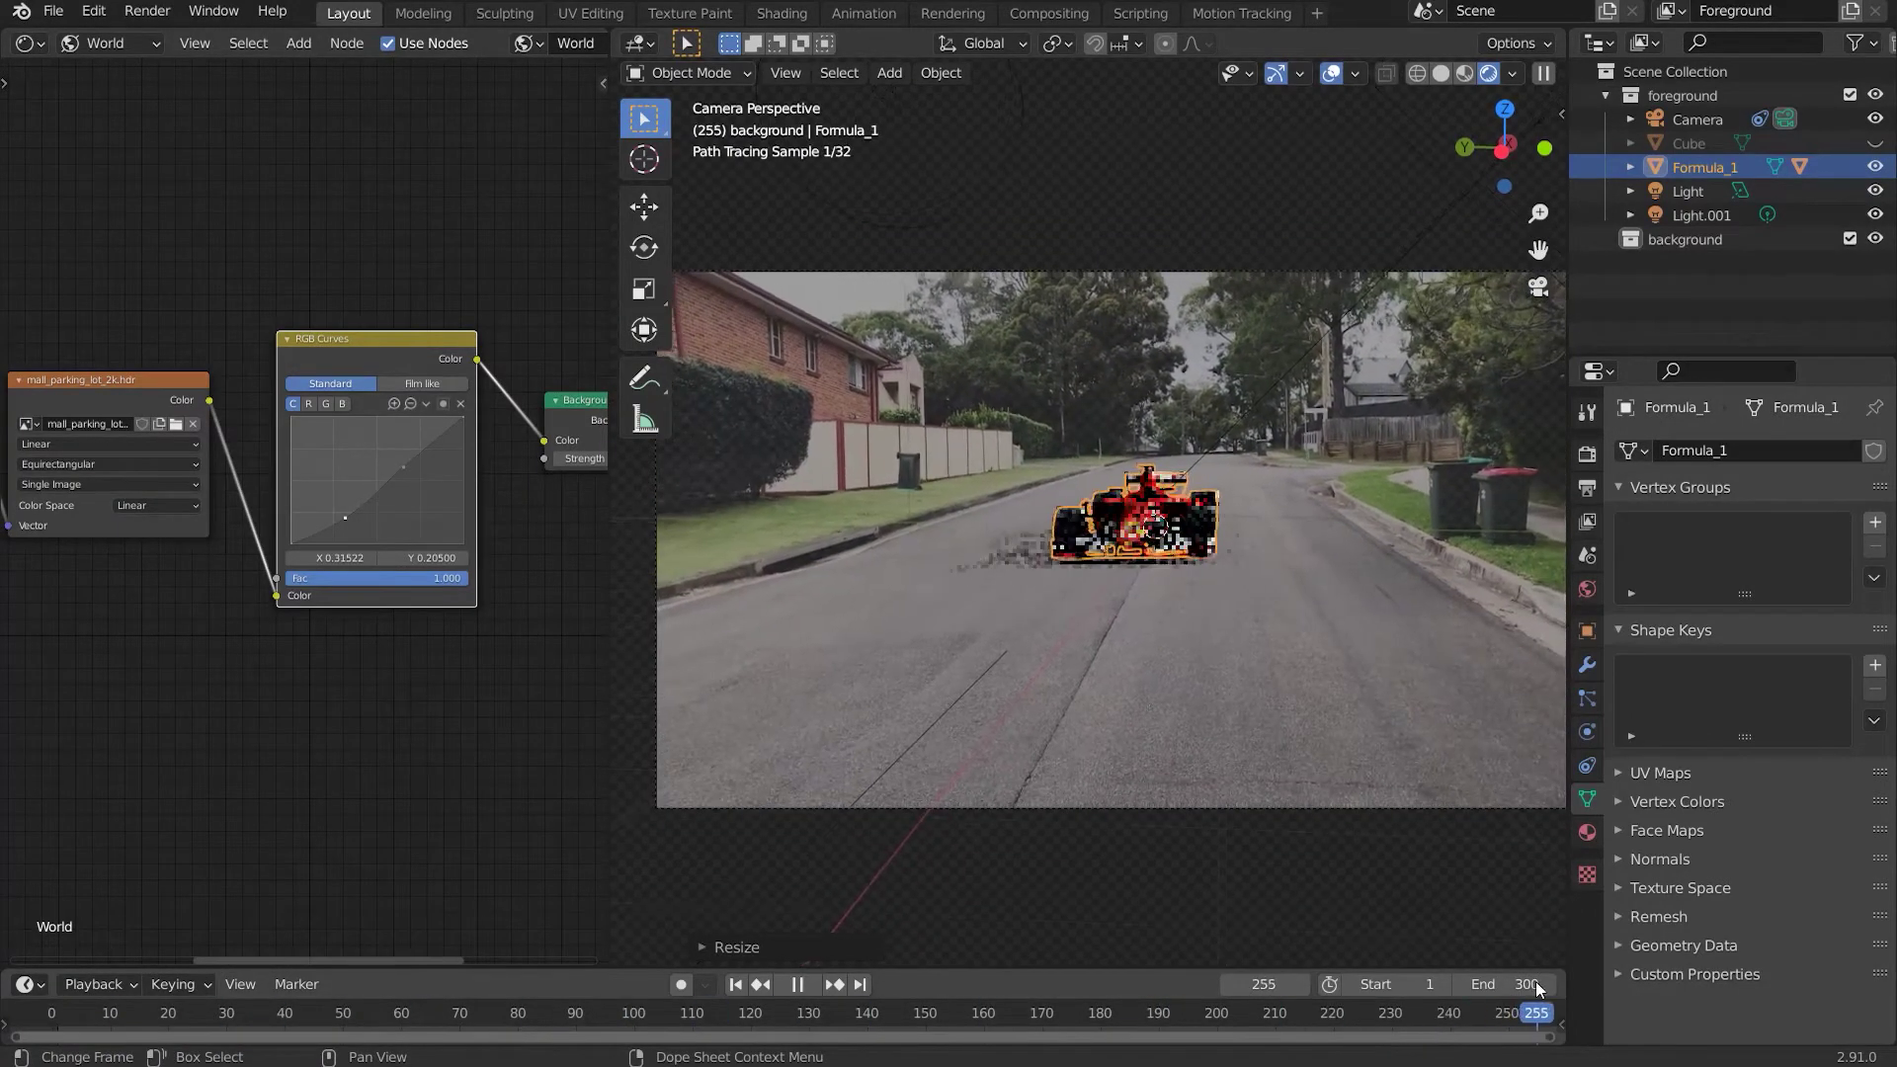
key(space)
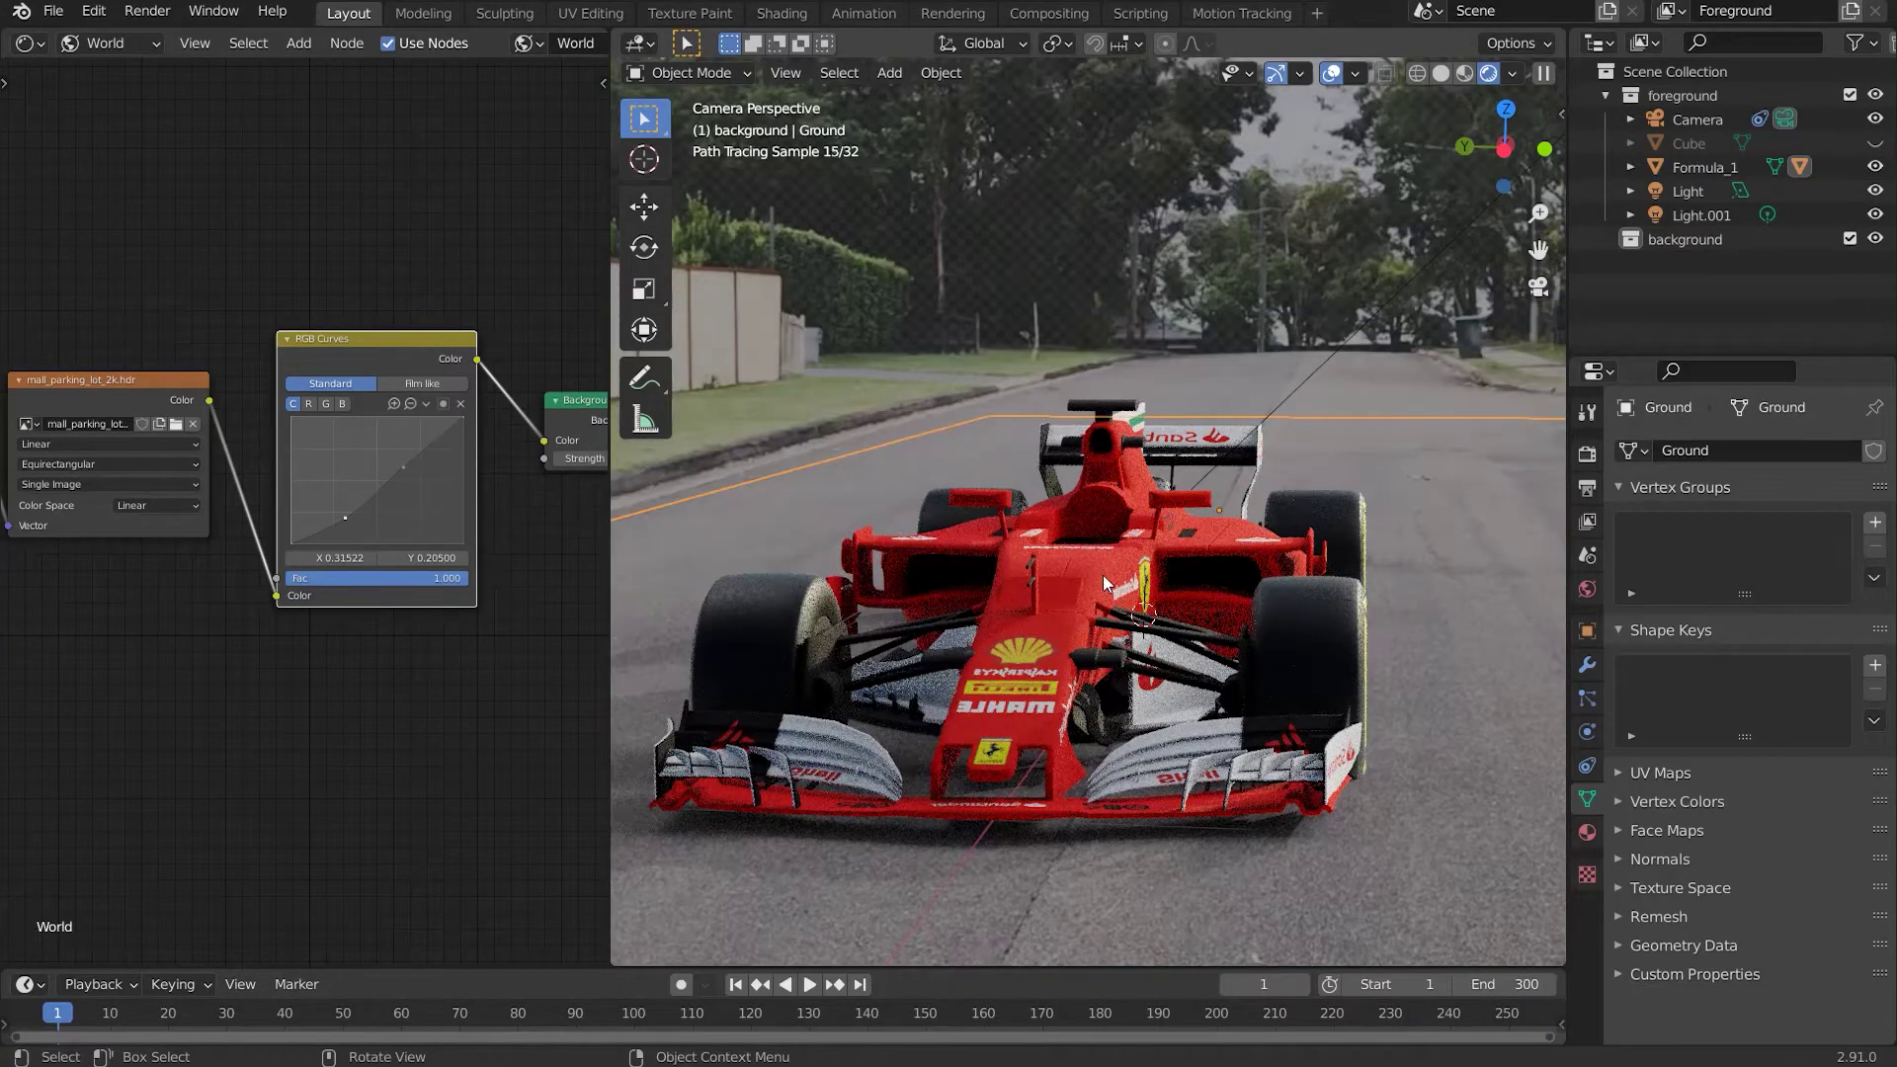
scroll(1102, 577, down, 2)
scroll(1104, 583, down, 1)
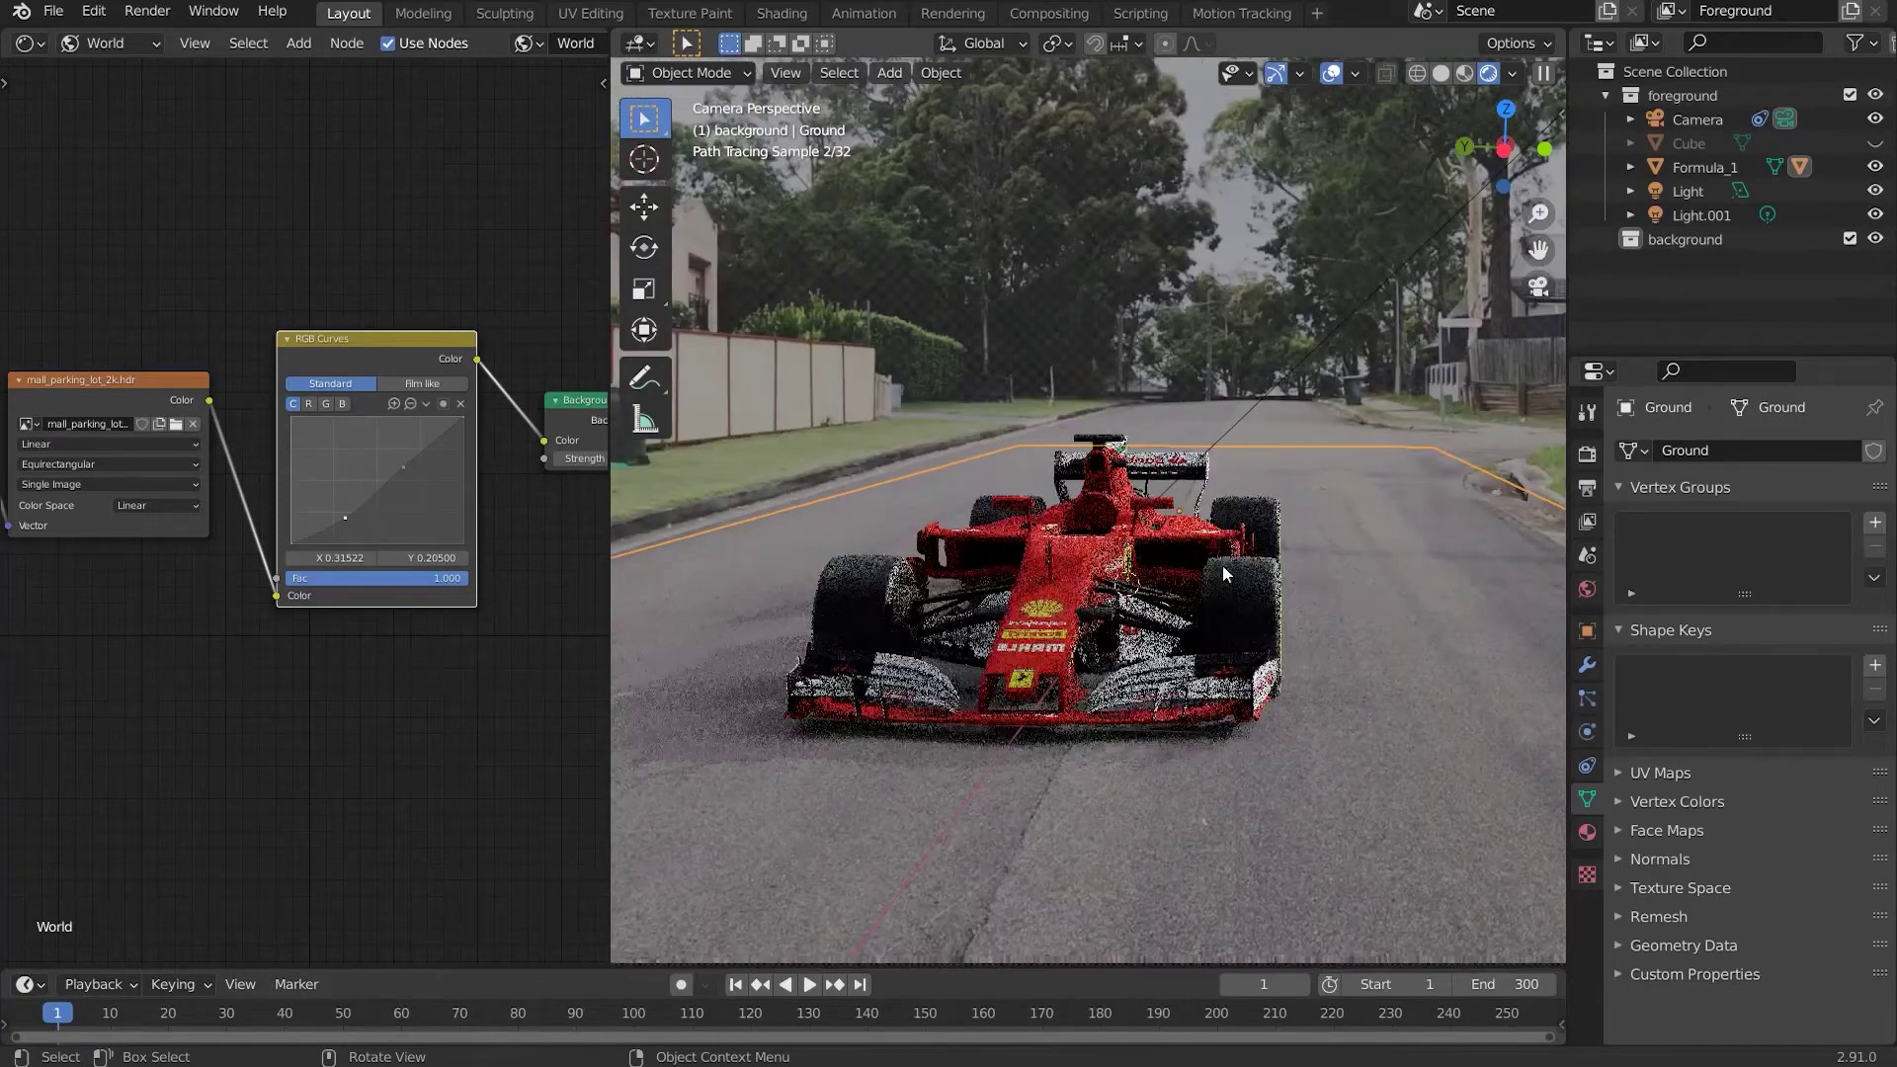
Raise the Formula_1 car about 0.1 m along the global Z axis
click(1075, 576)
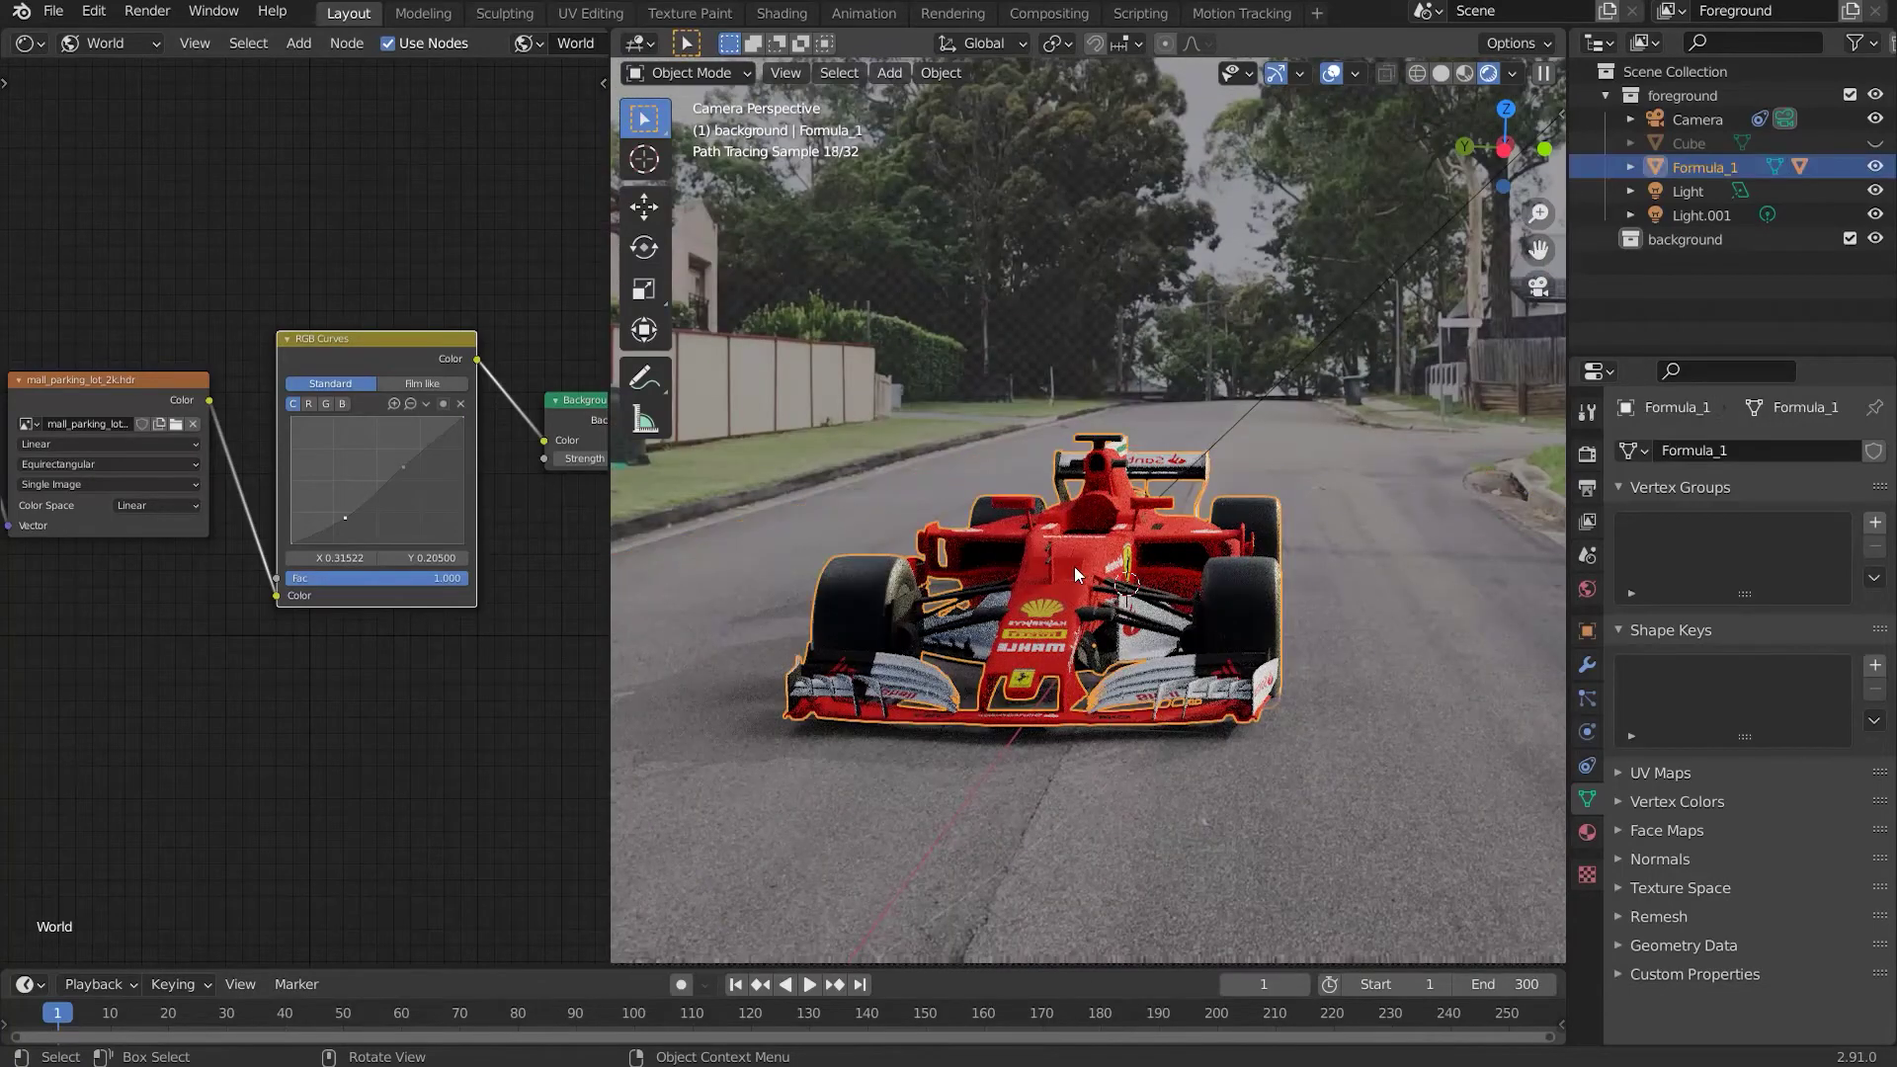
key(g)
key(z)
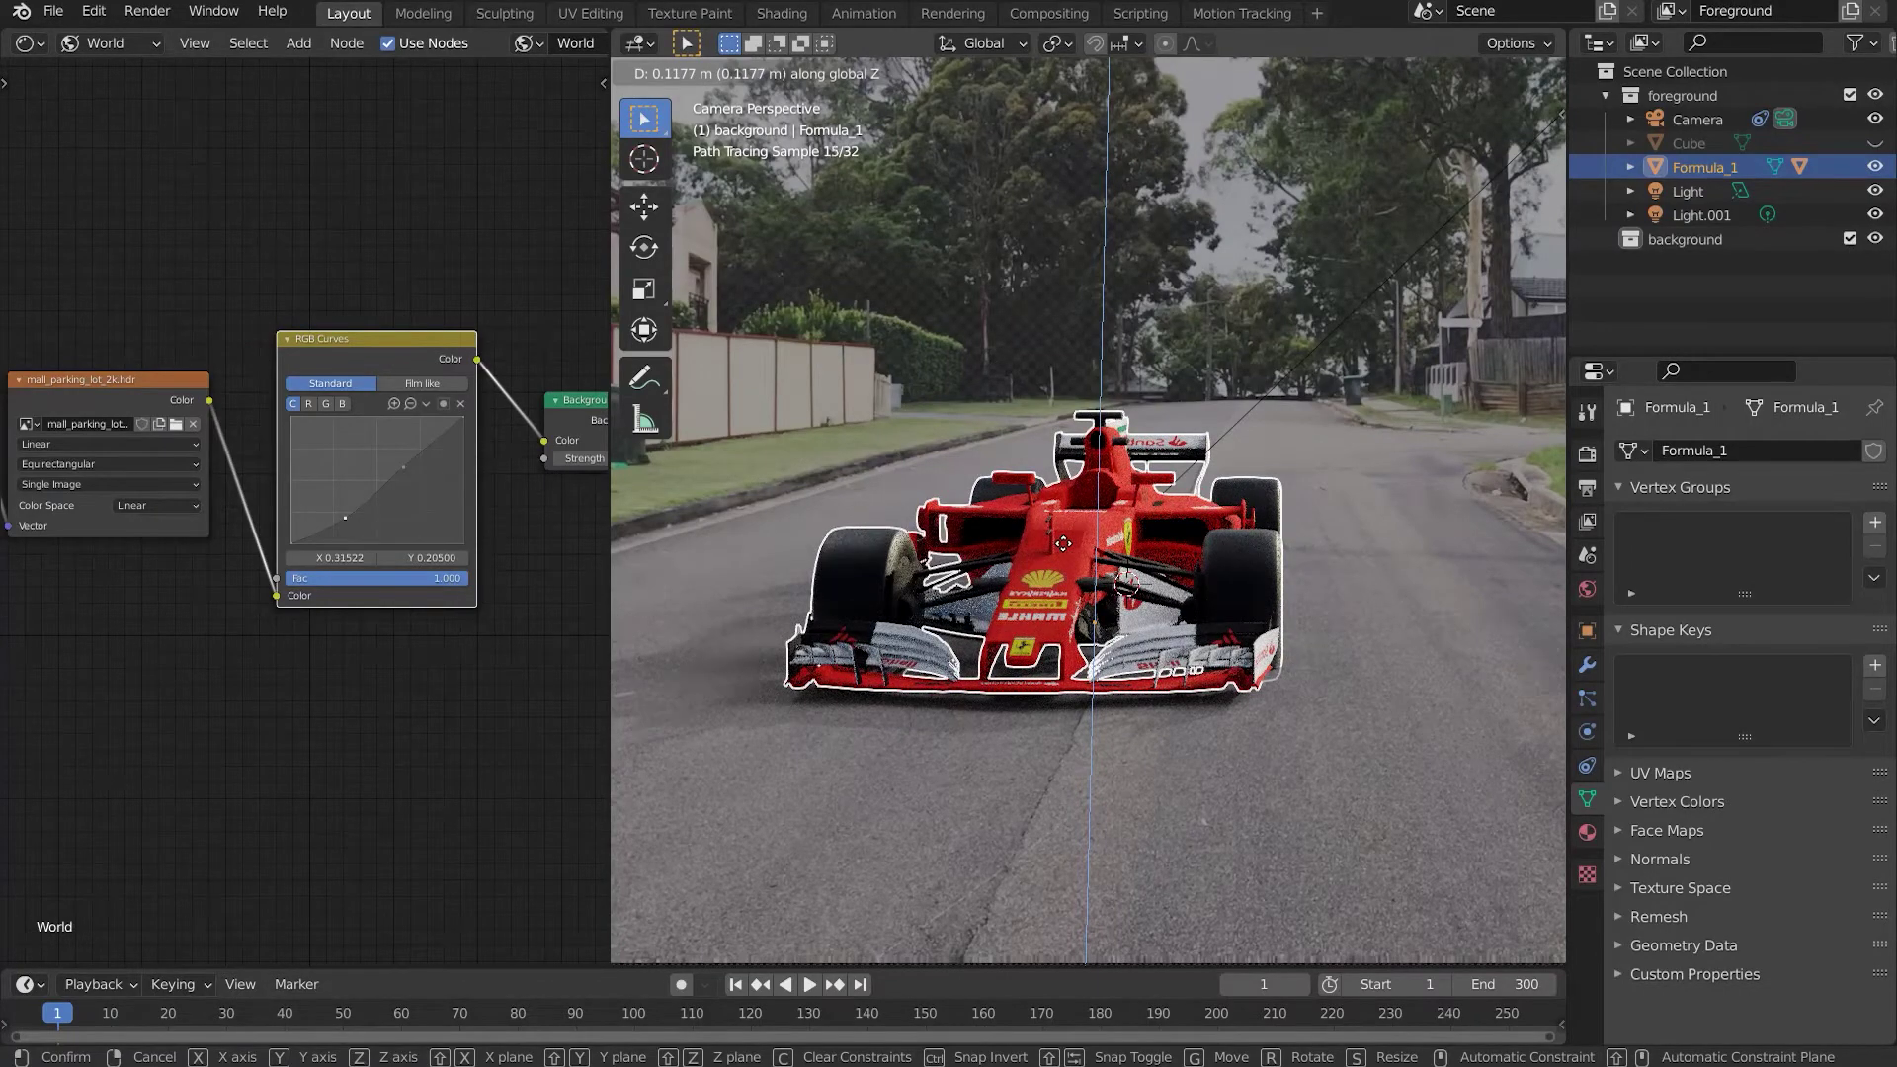
click(1065, 550)
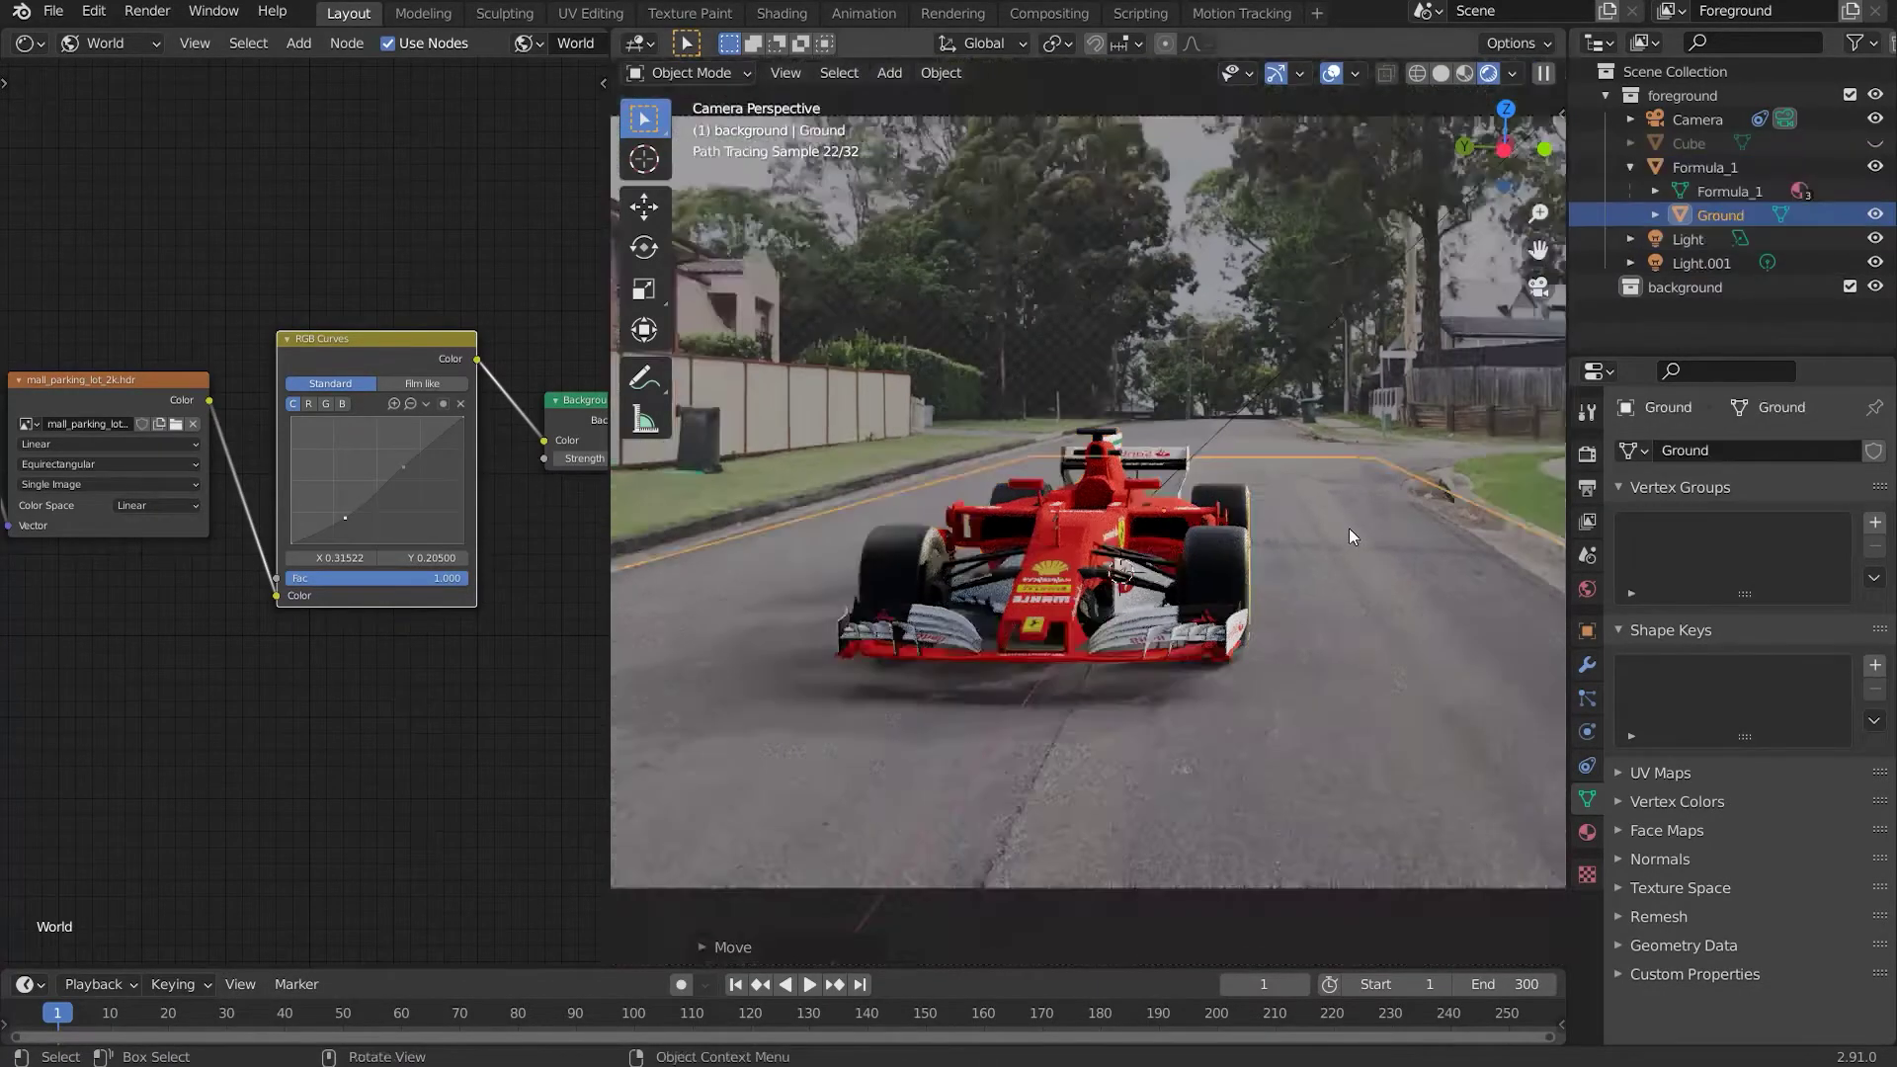
Raise the Ground plane about 0.04 m along the global Z axis toward the bottom of the tyres
middle_drag(1349, 528, 1259, 530)
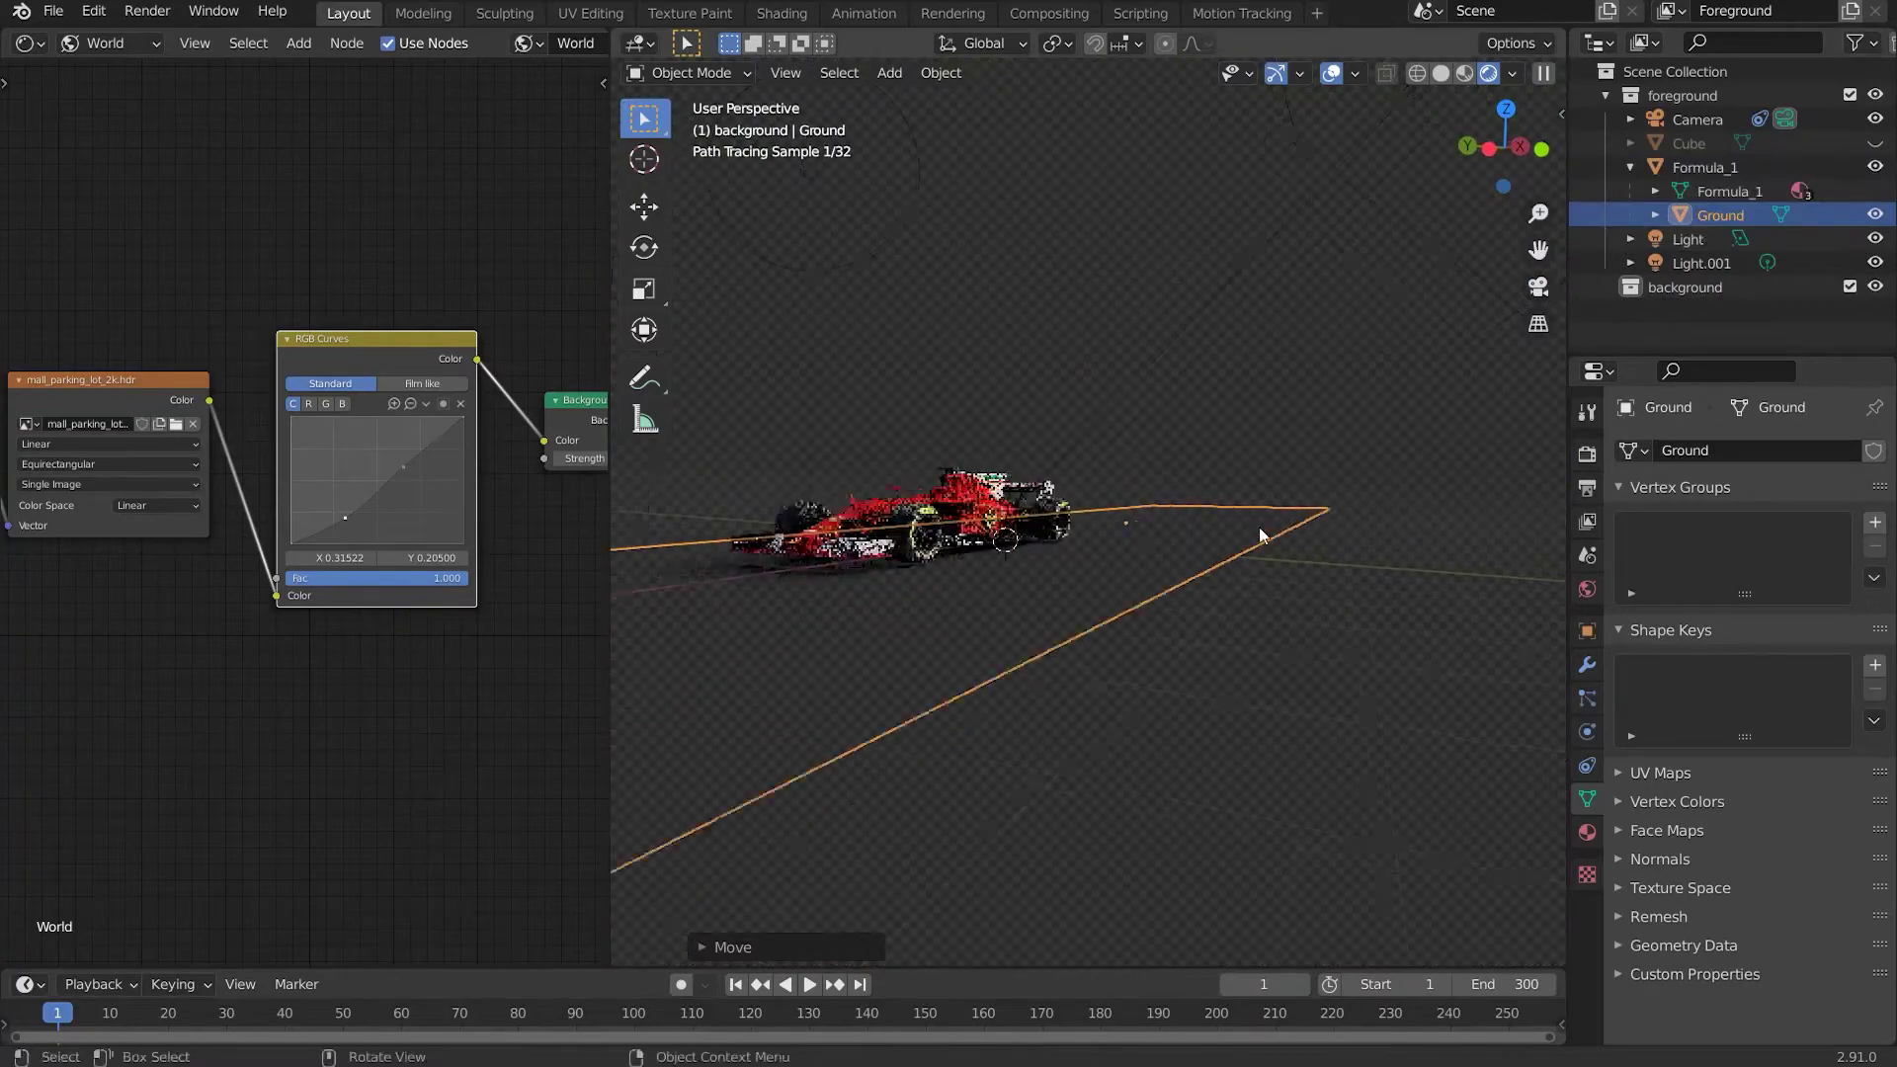
scroll(1253, 531, up, 5)
shift+middle_drag(1014, 583, 1241, 527)
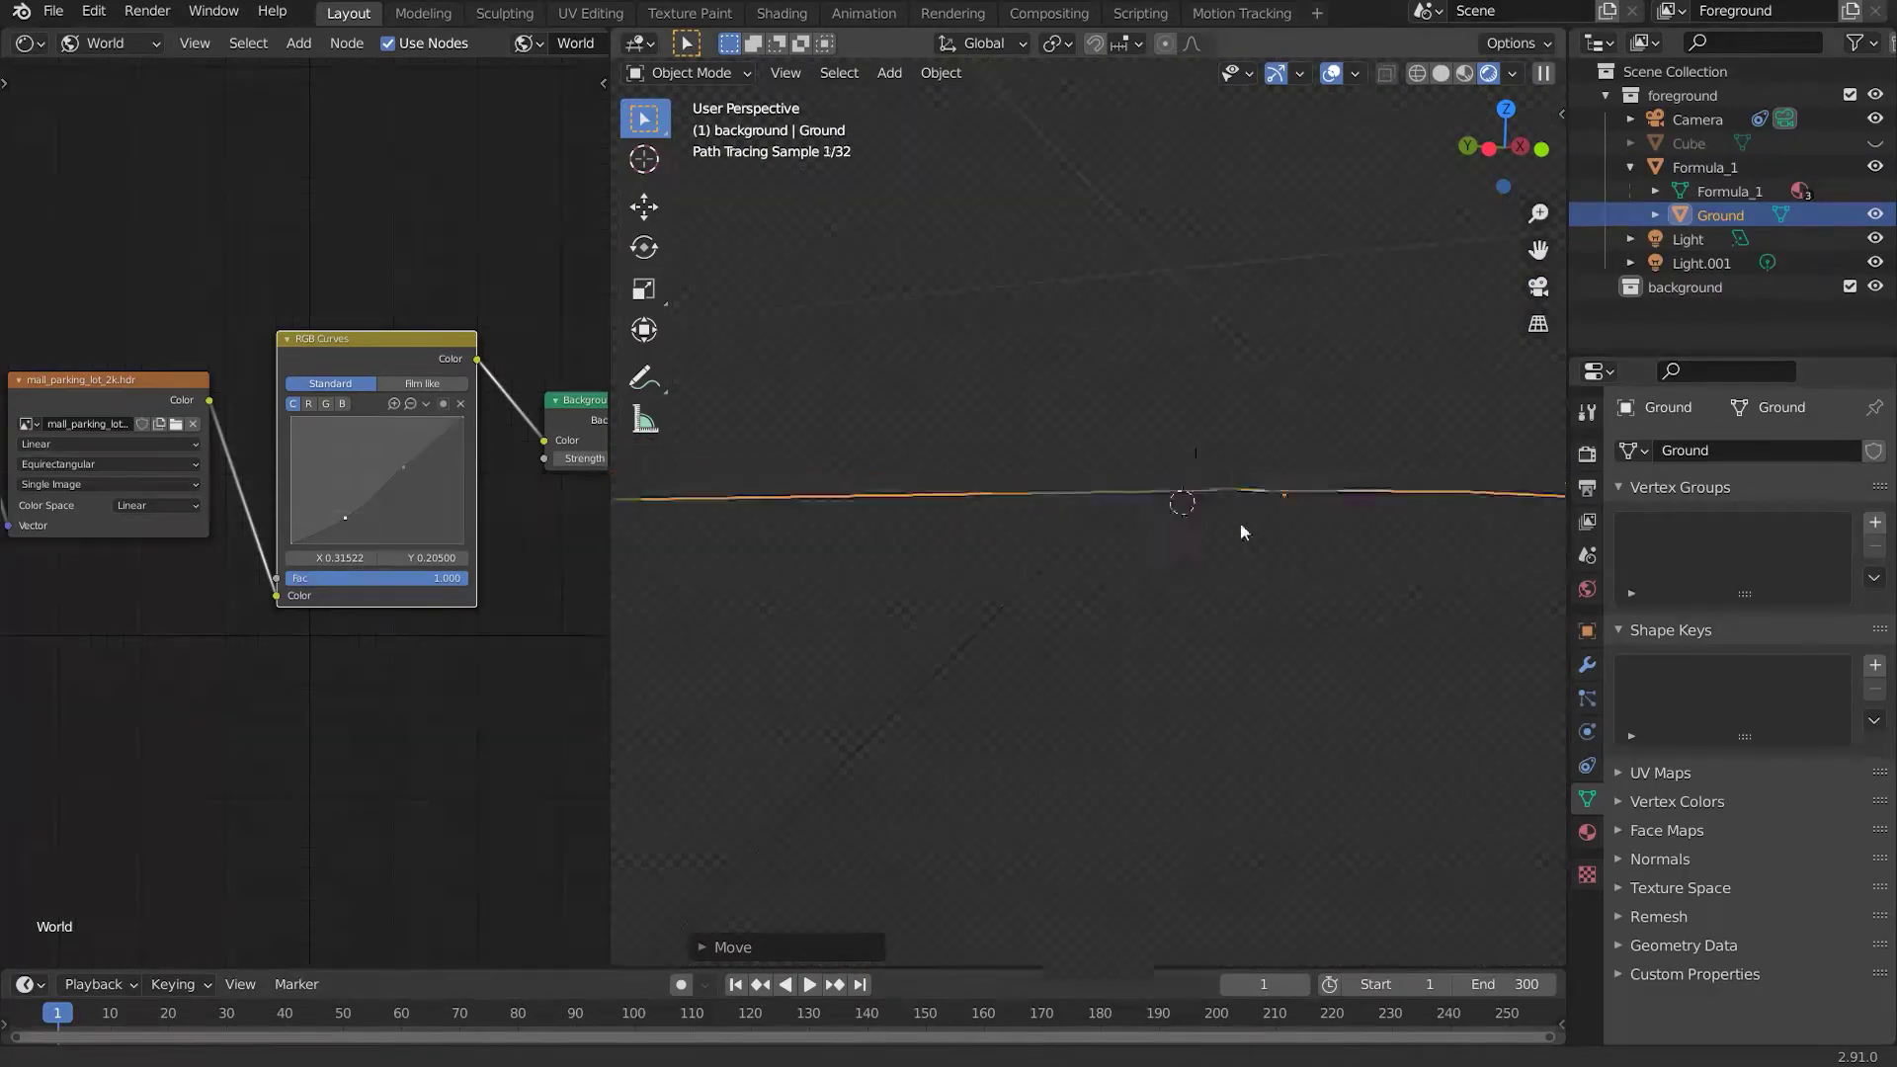
key(g)
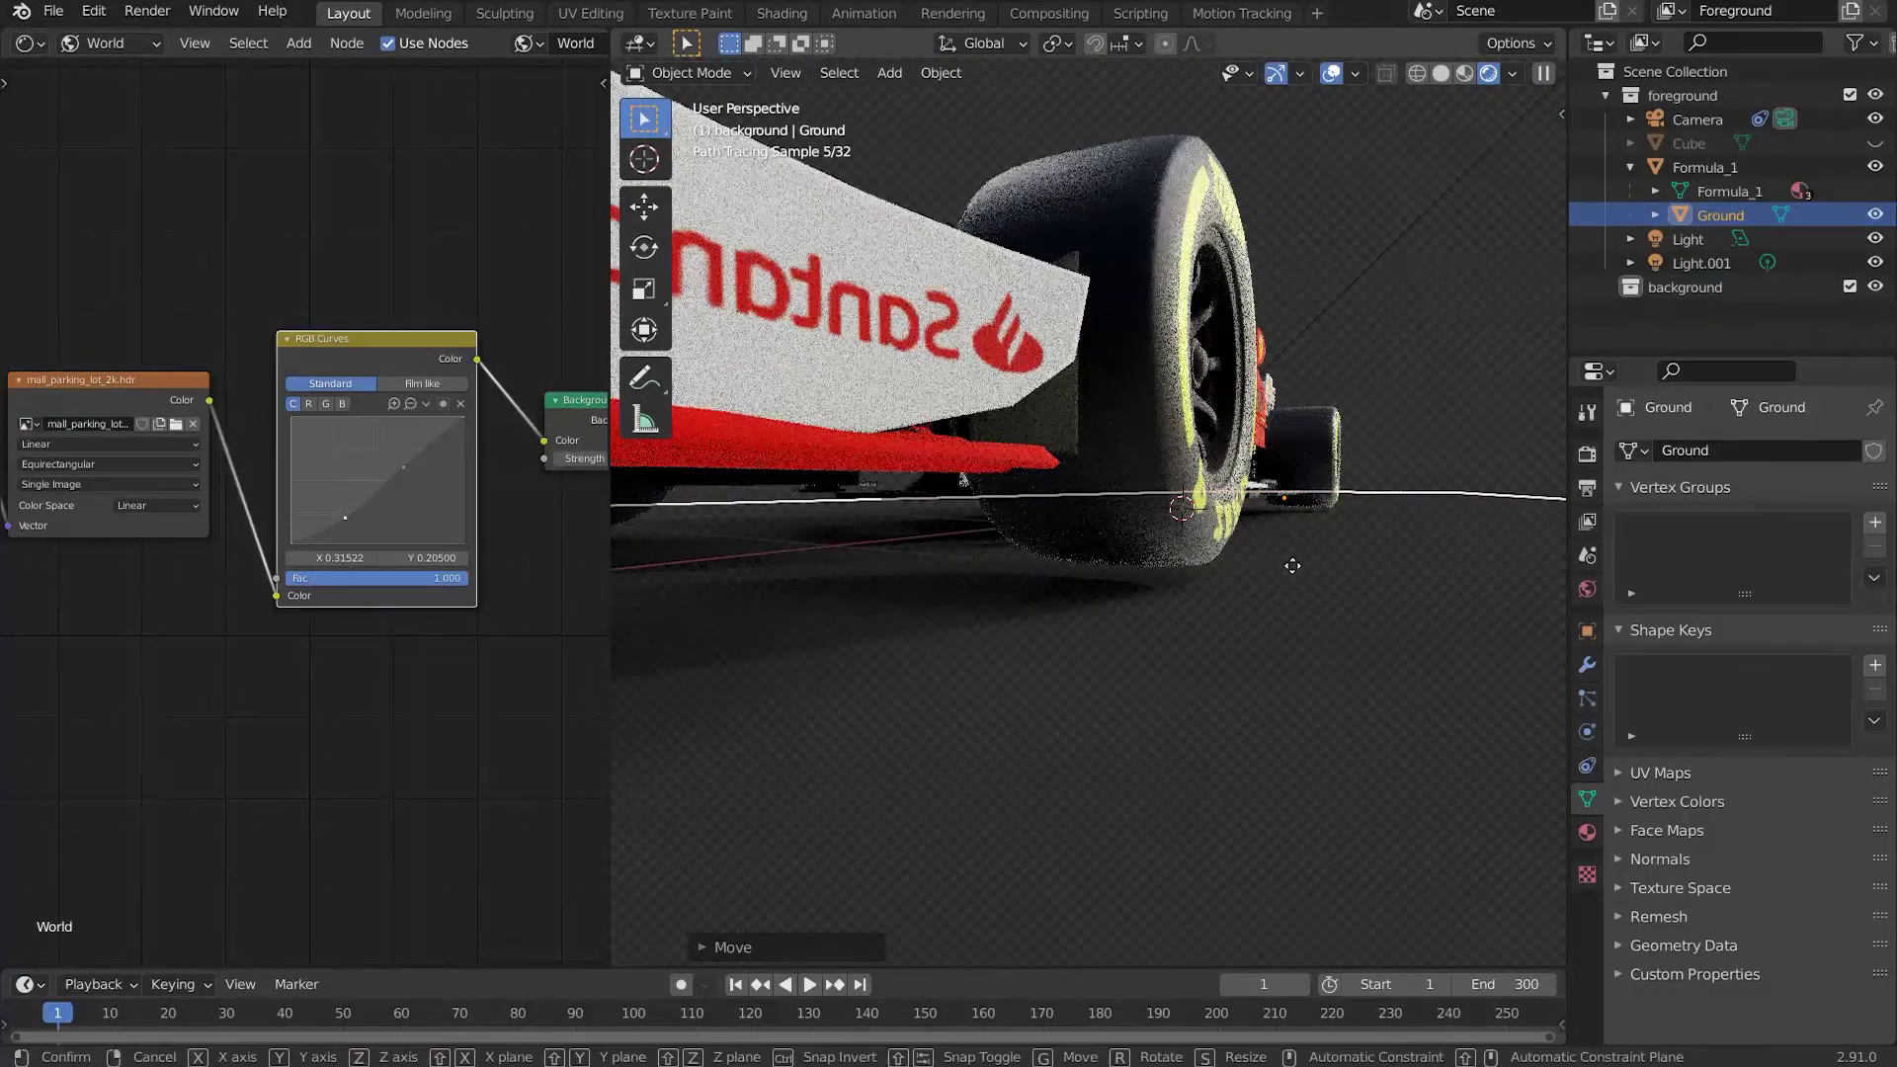
key(z)
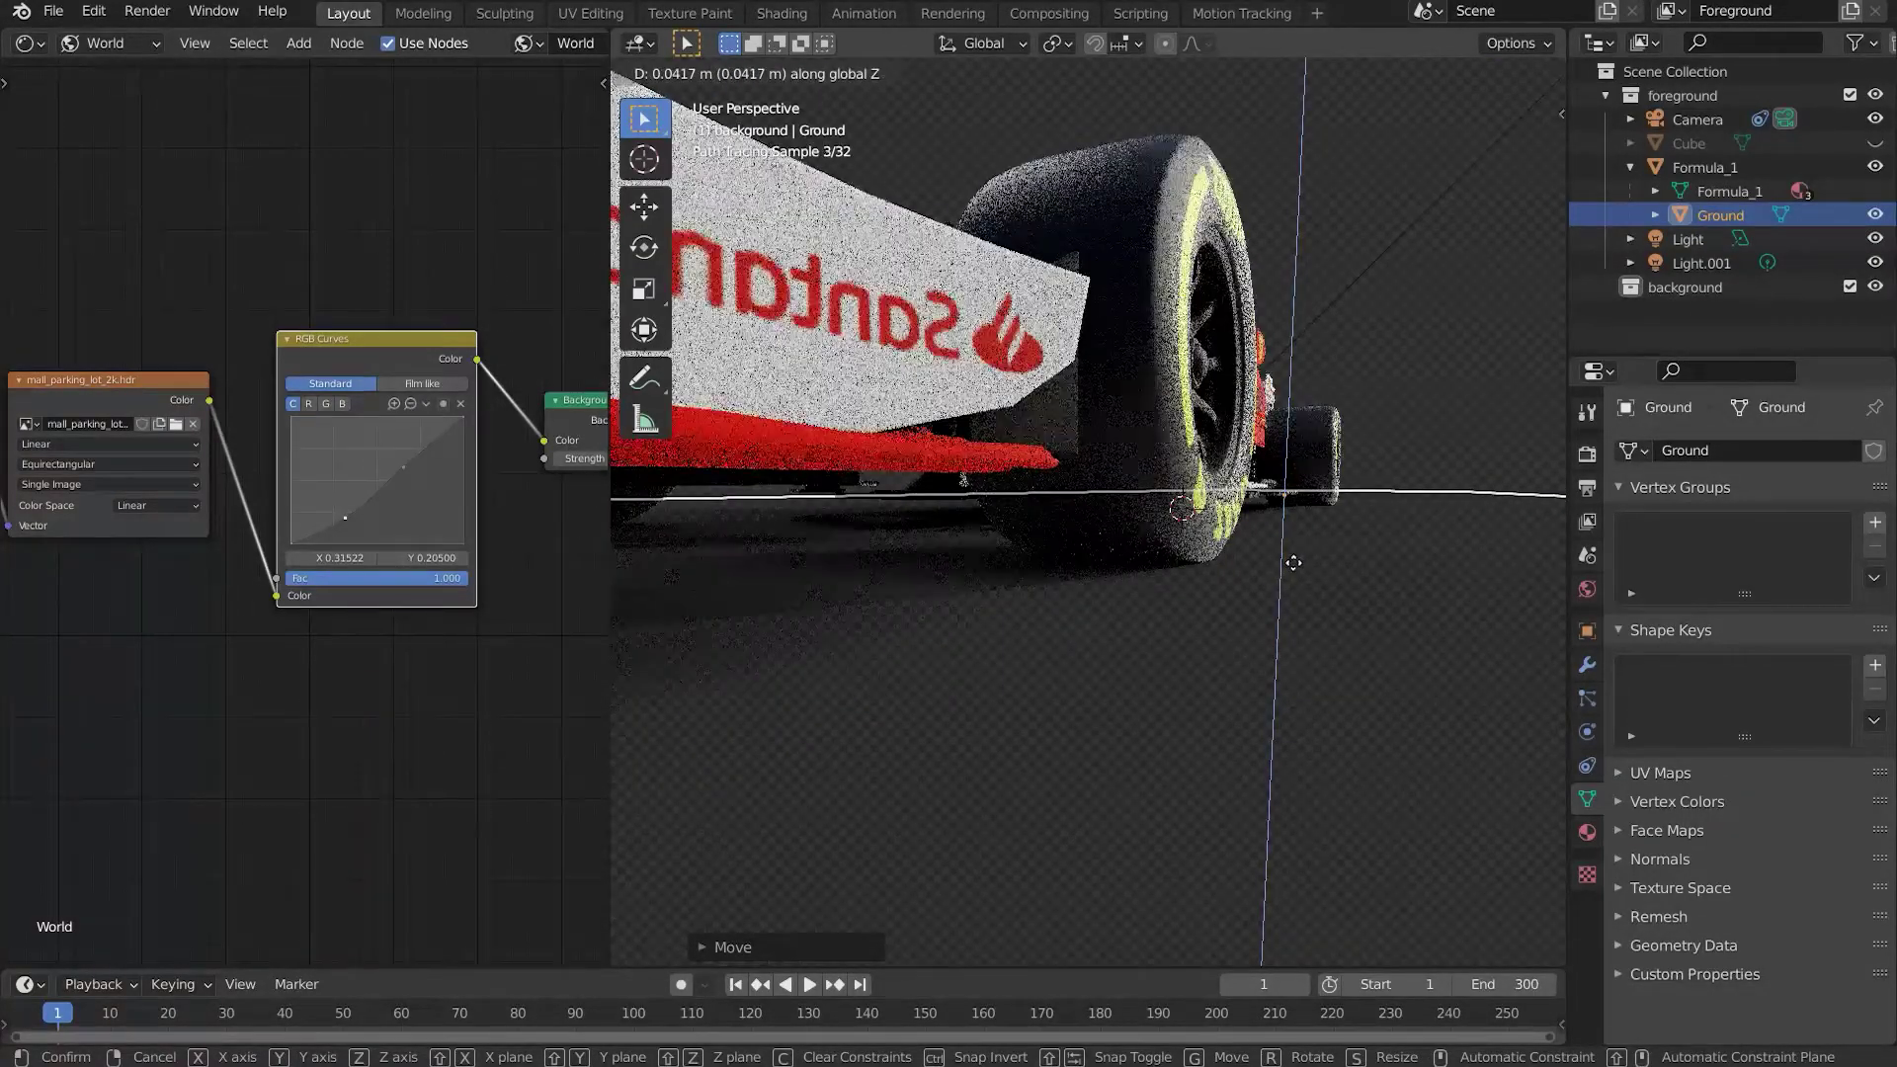
click(1293, 562)
key(KP_0)
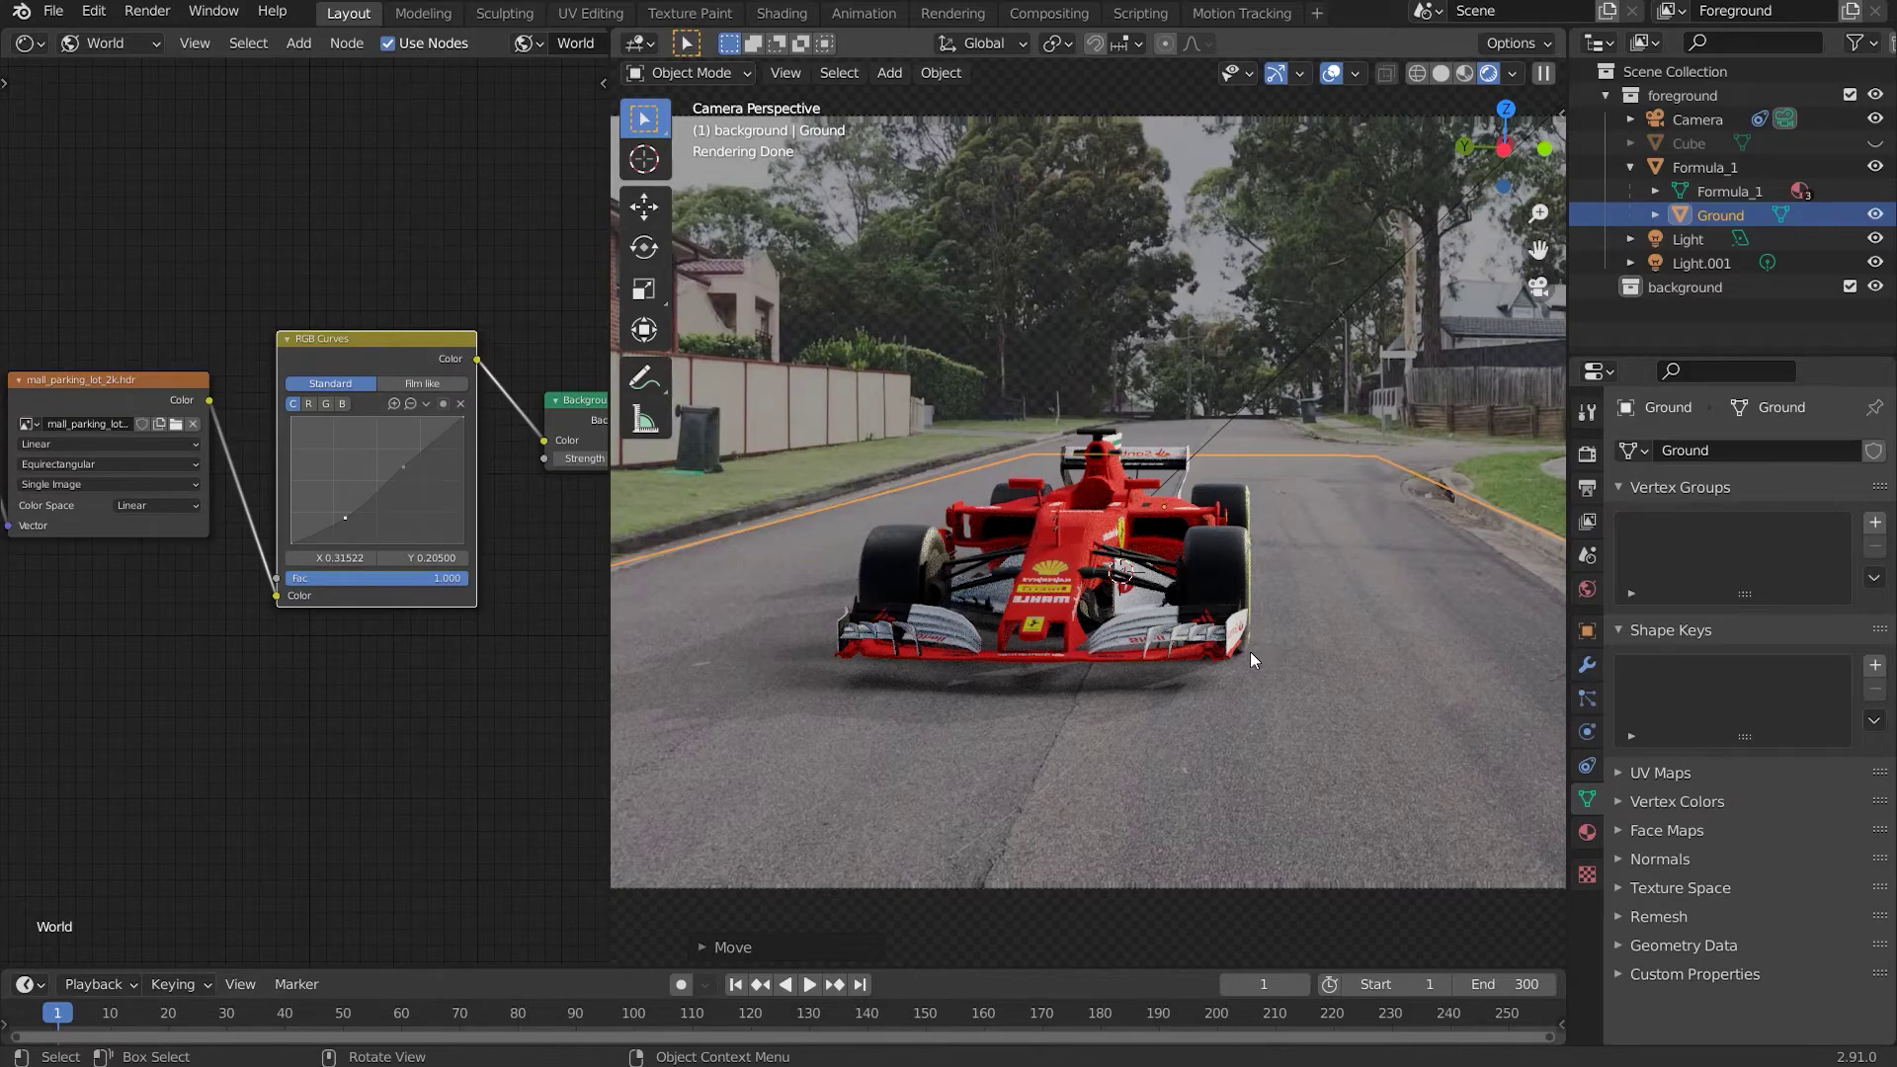
Raise the Ground plane a further 0.07 m or so along global Z, judging the car's shadow through the camera
key(g)
key(z)
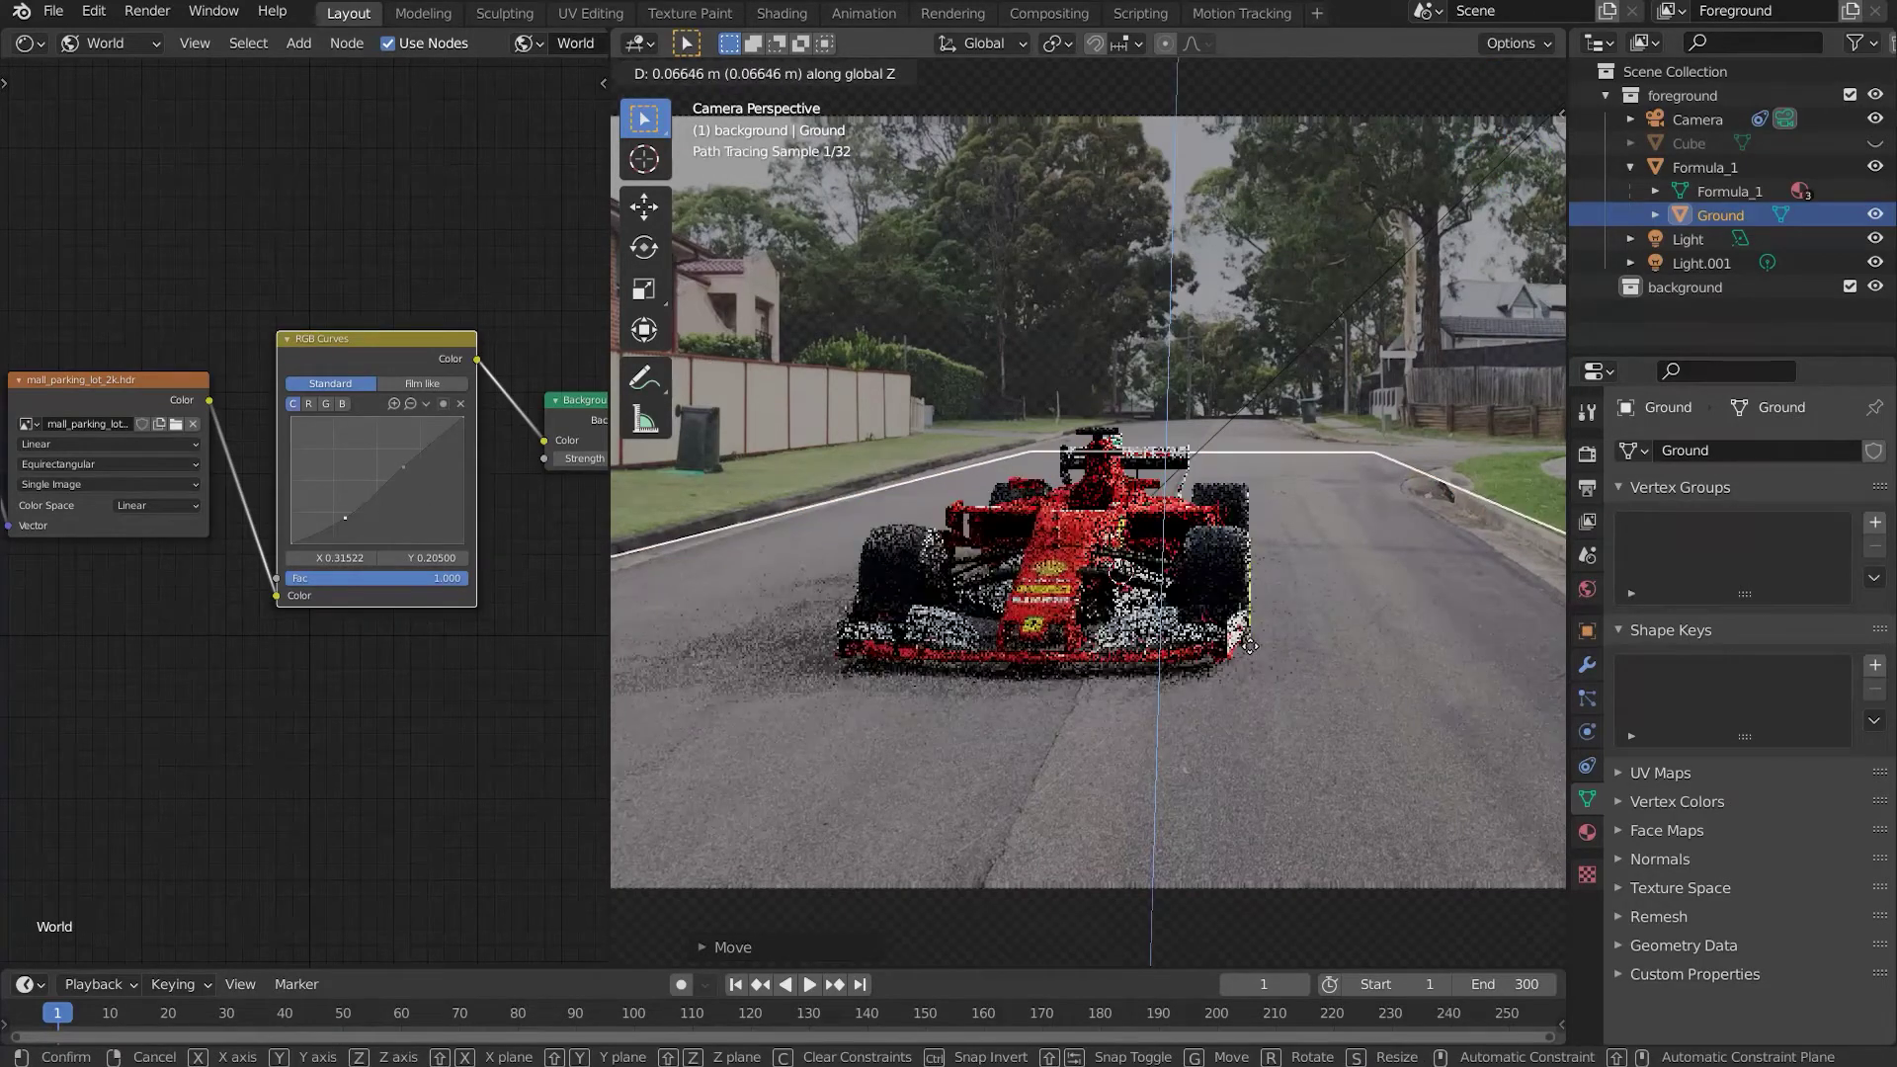
click(1466, 654)
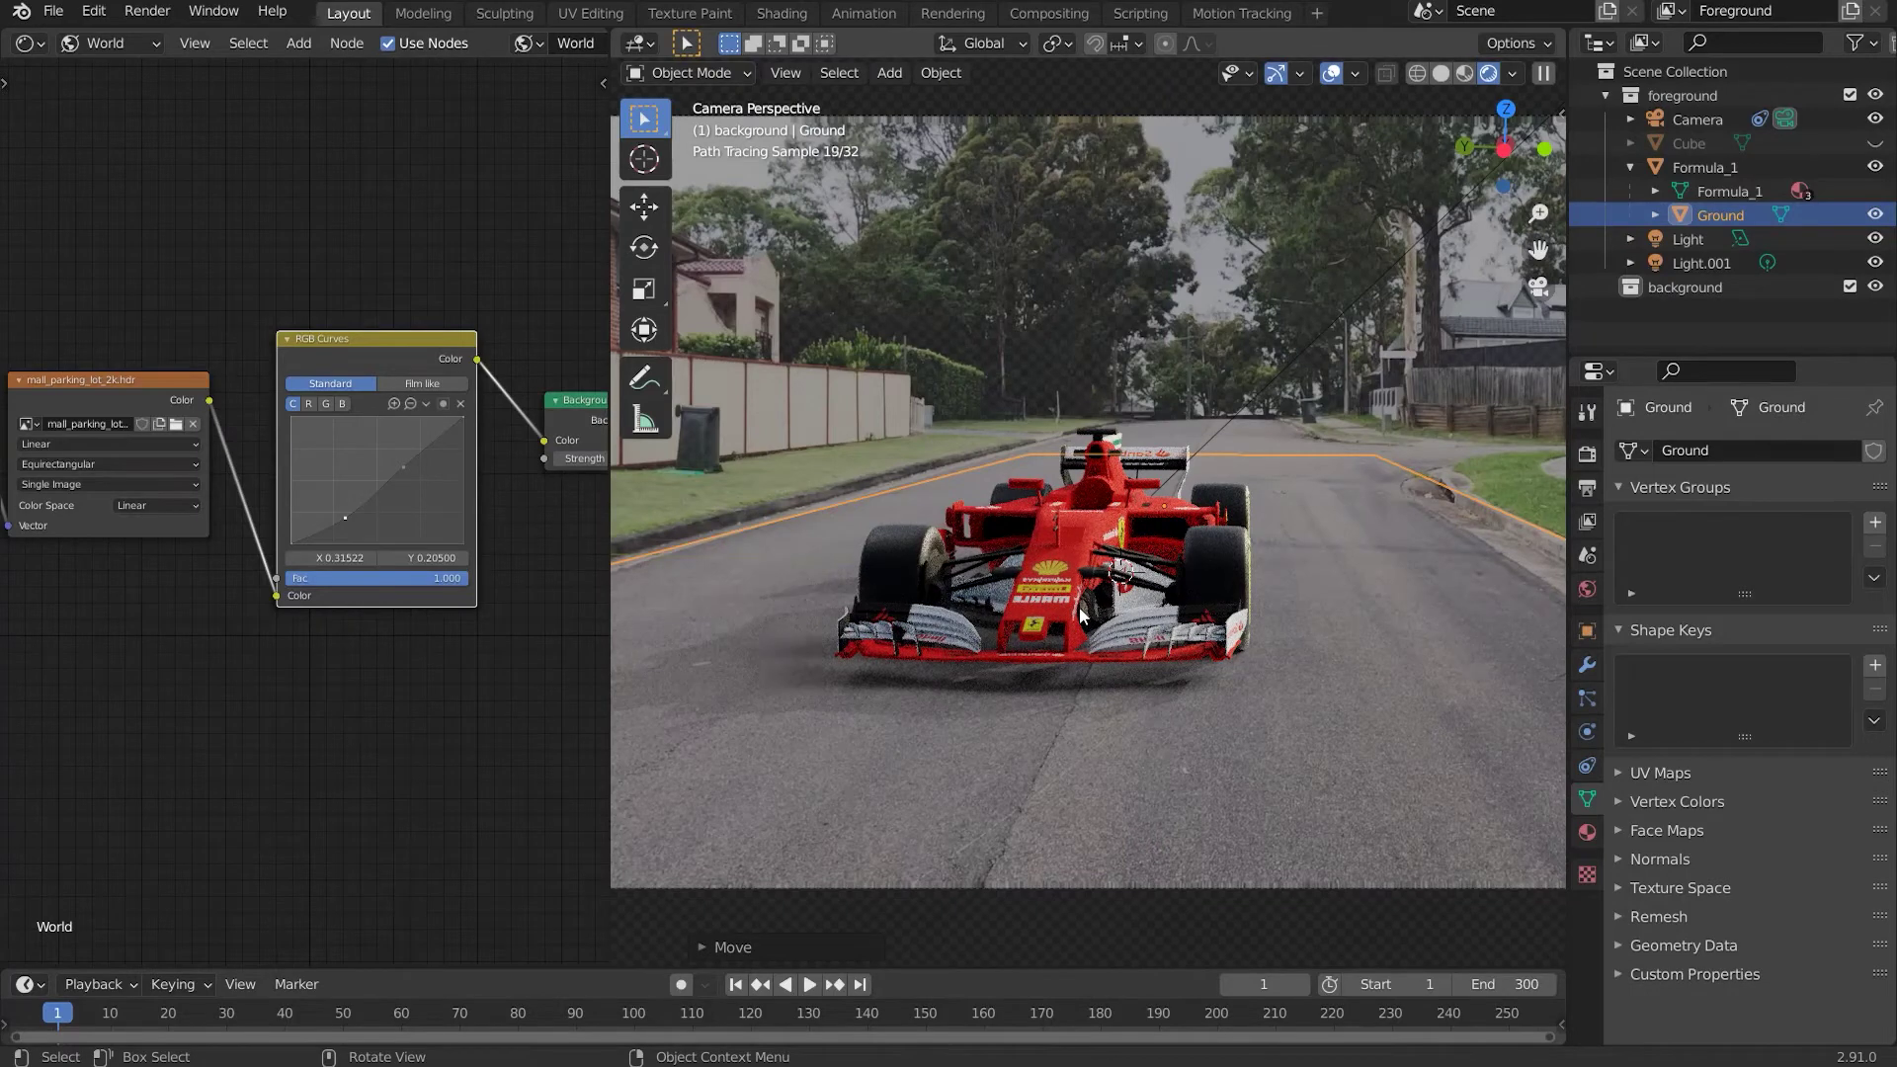
scroll(1080, 615, down, 1)
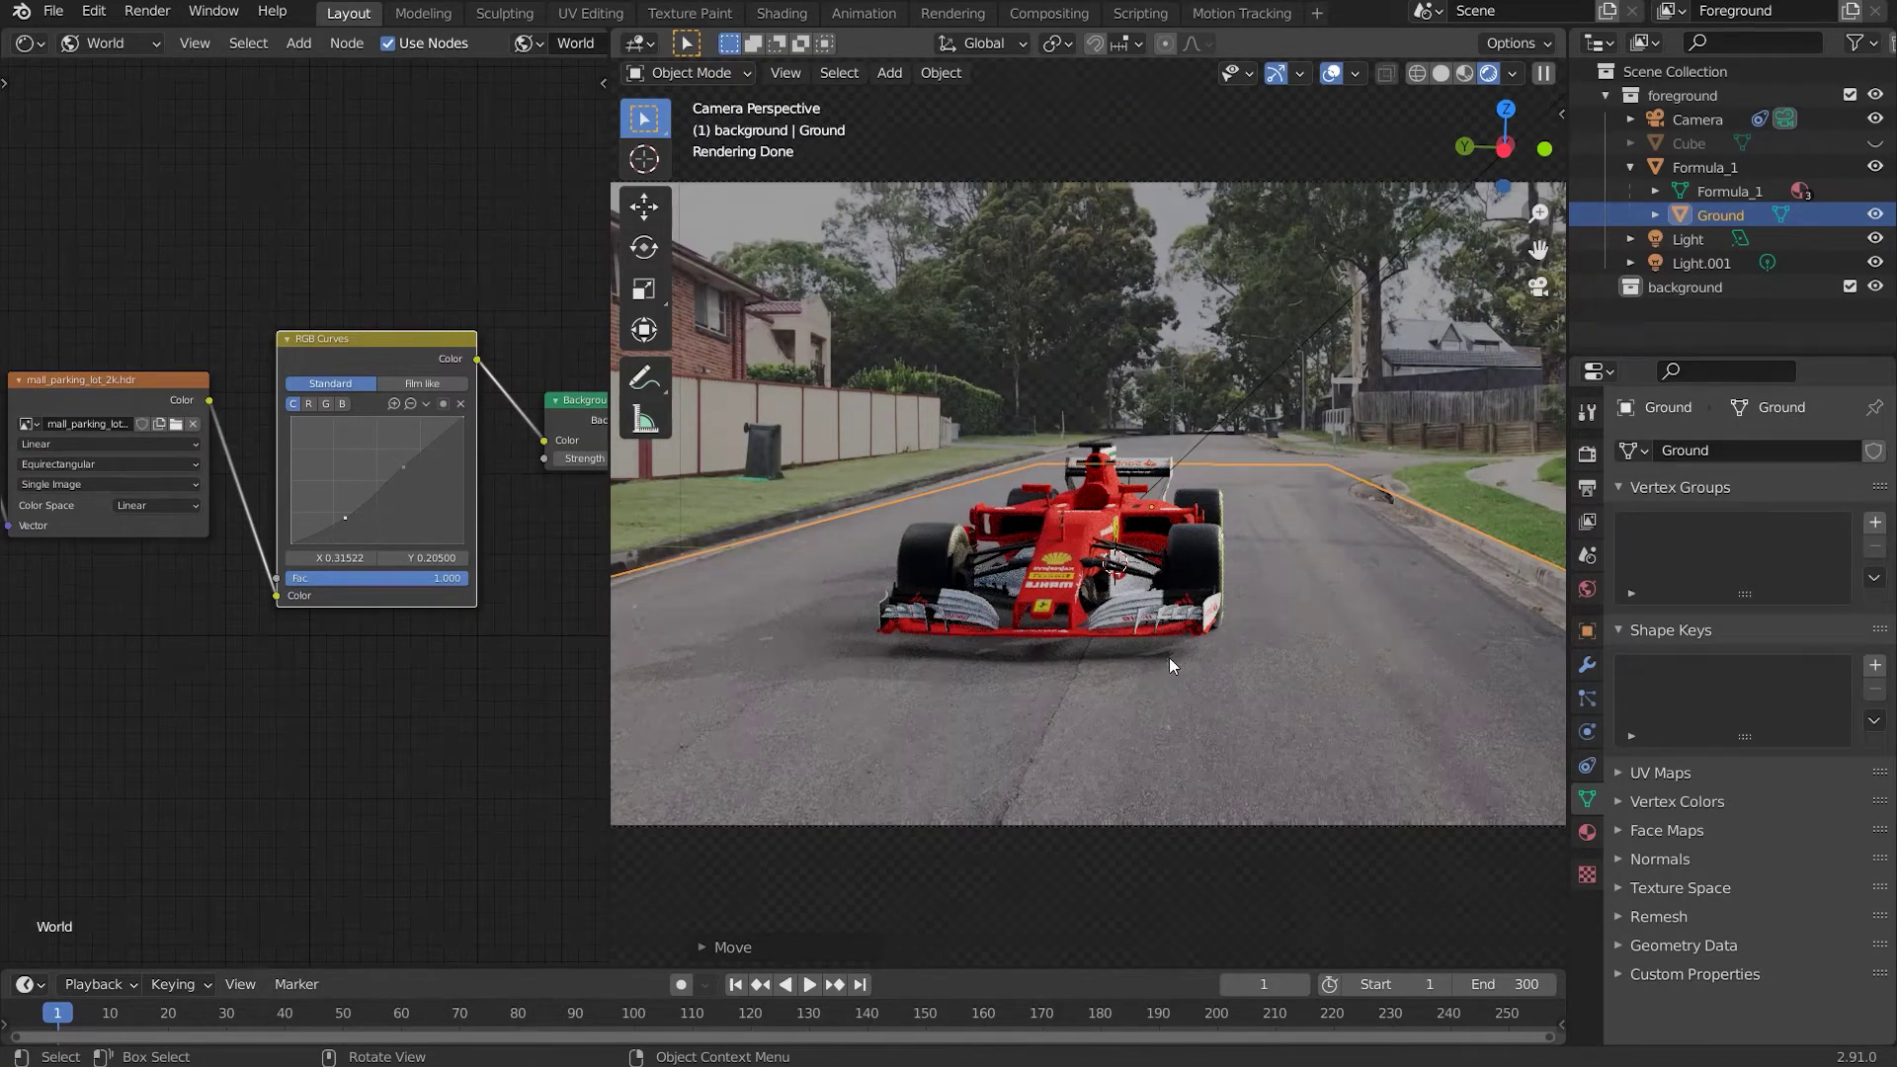
Lift the Ground plane about 0.05 m more along global Z to bring the shadow up to the tyres
scroll(1170, 656, up, 2)
key(g)
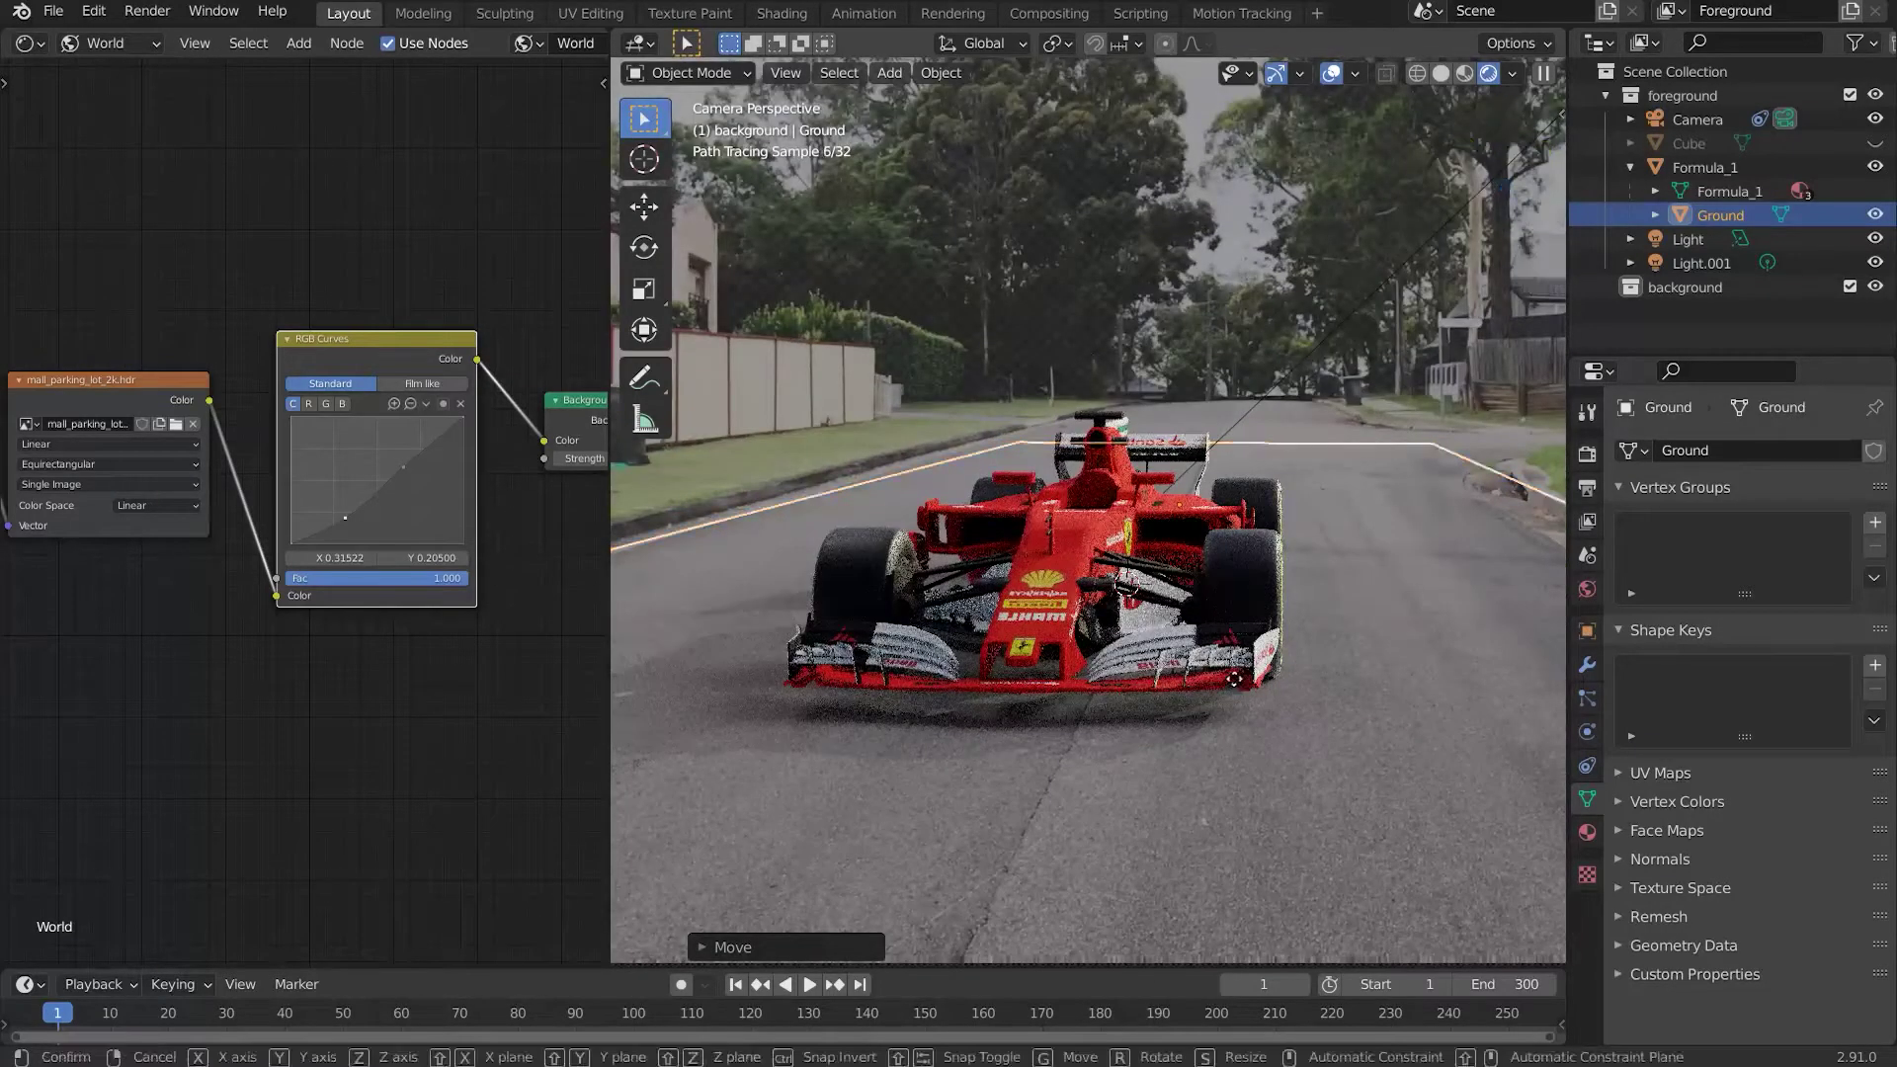
key(z)
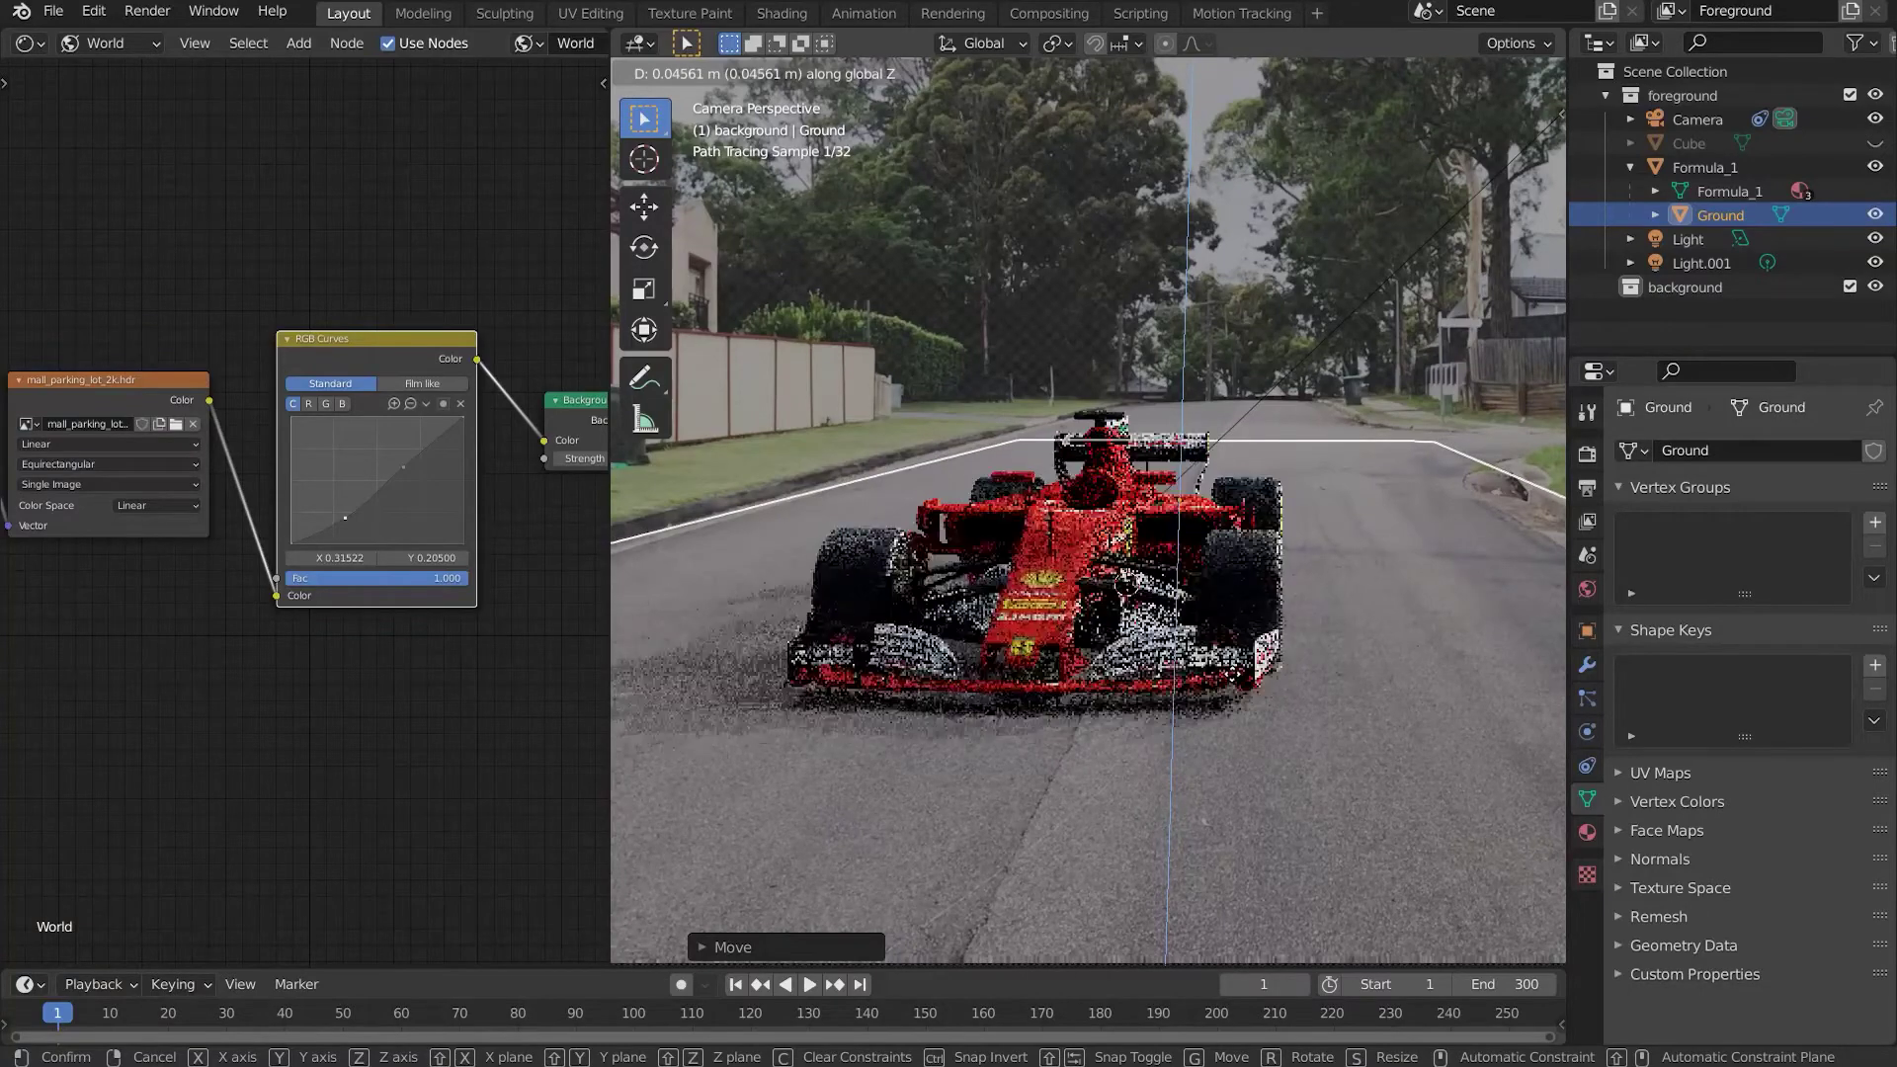
click(1232, 673)
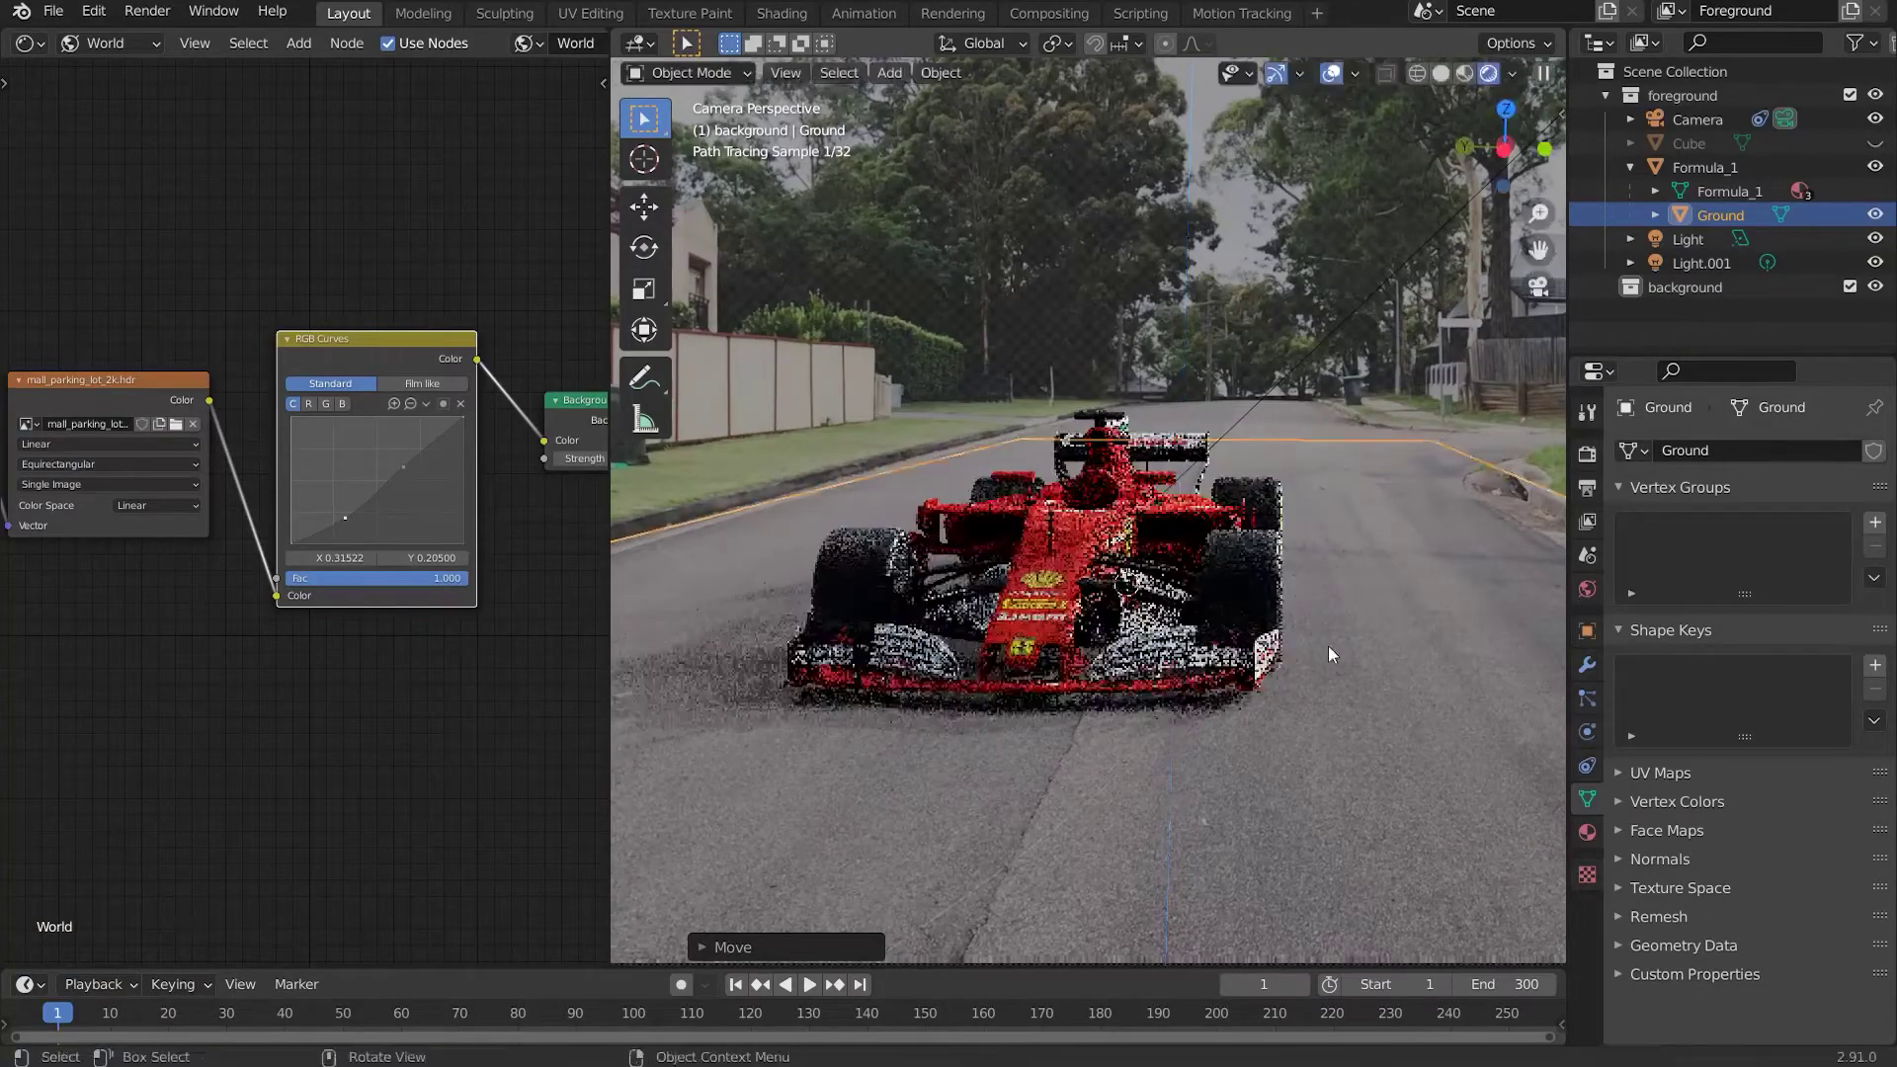
scroll(1363, 542, down, 3)
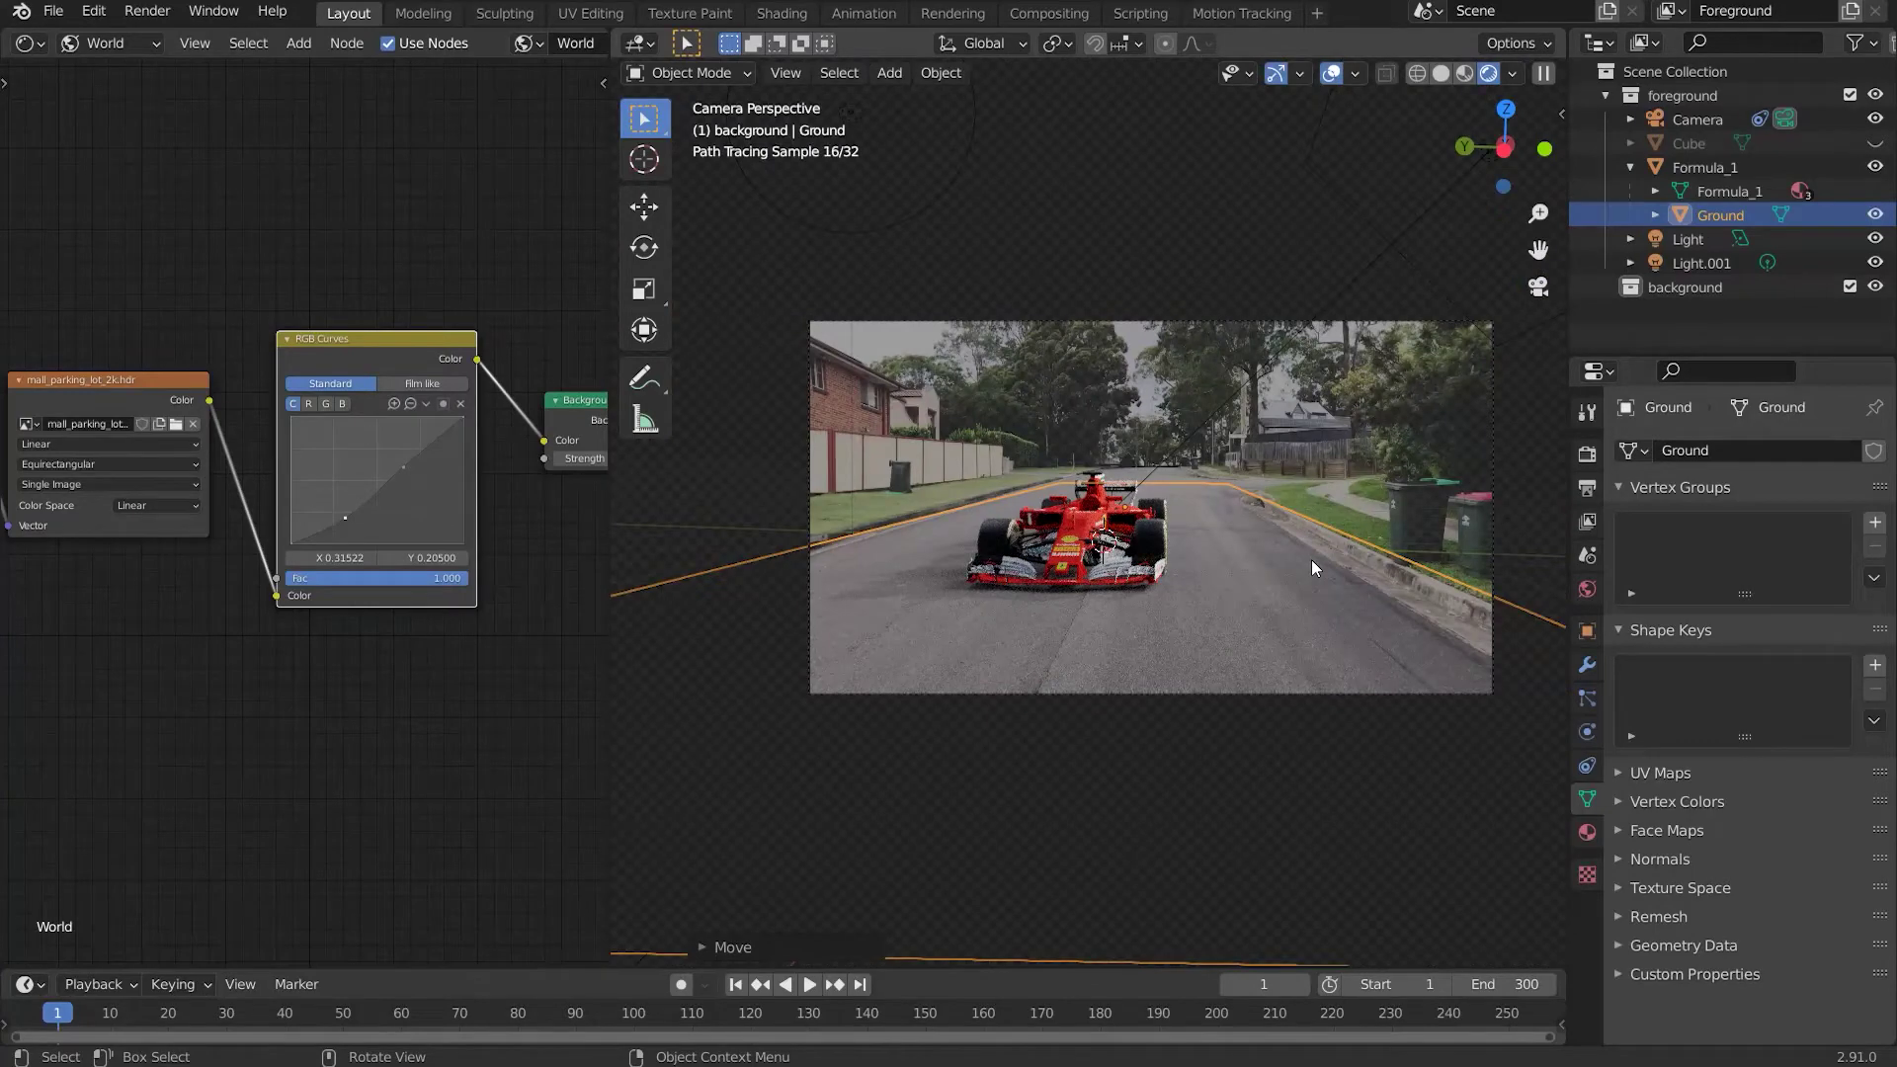
In the compositor, delete the Alpha Over node and connect the Render Layers image directly to the Composite and Viewer nodes
key(shift+a)
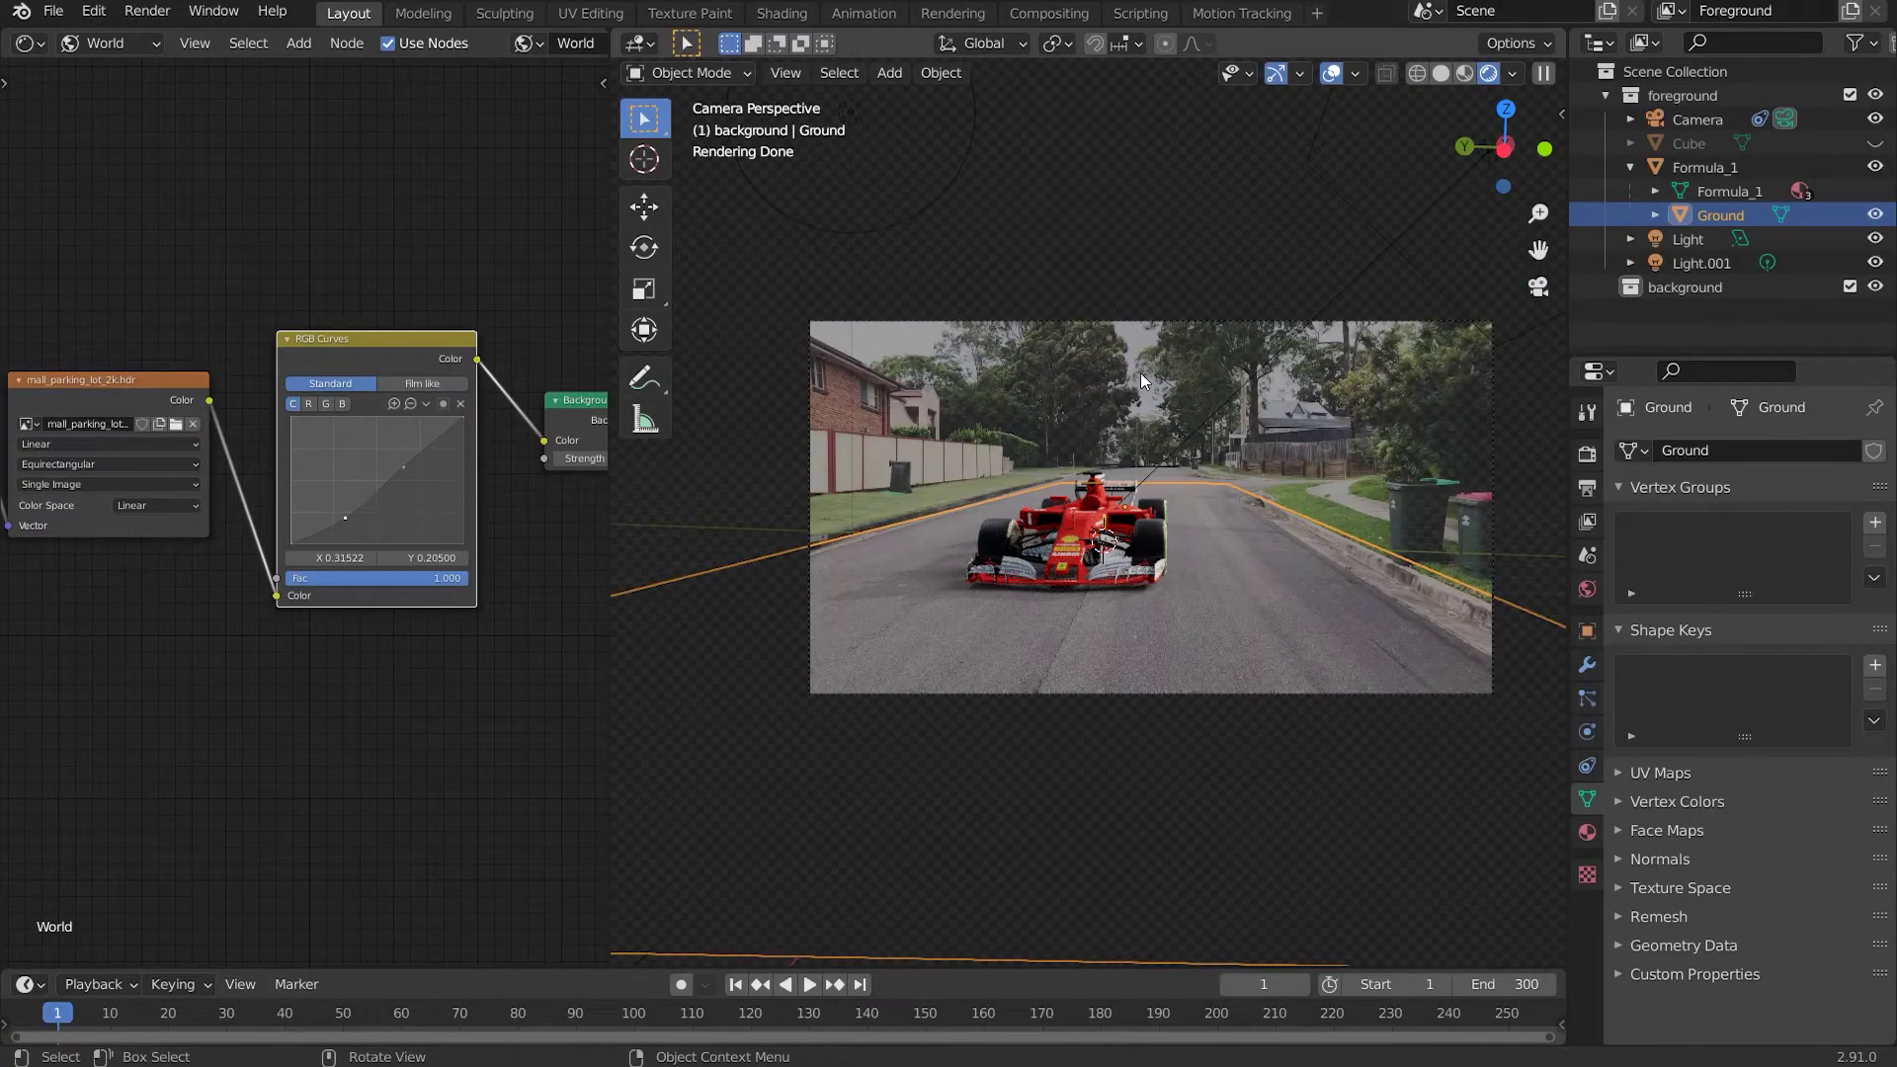
click(1049, 13)
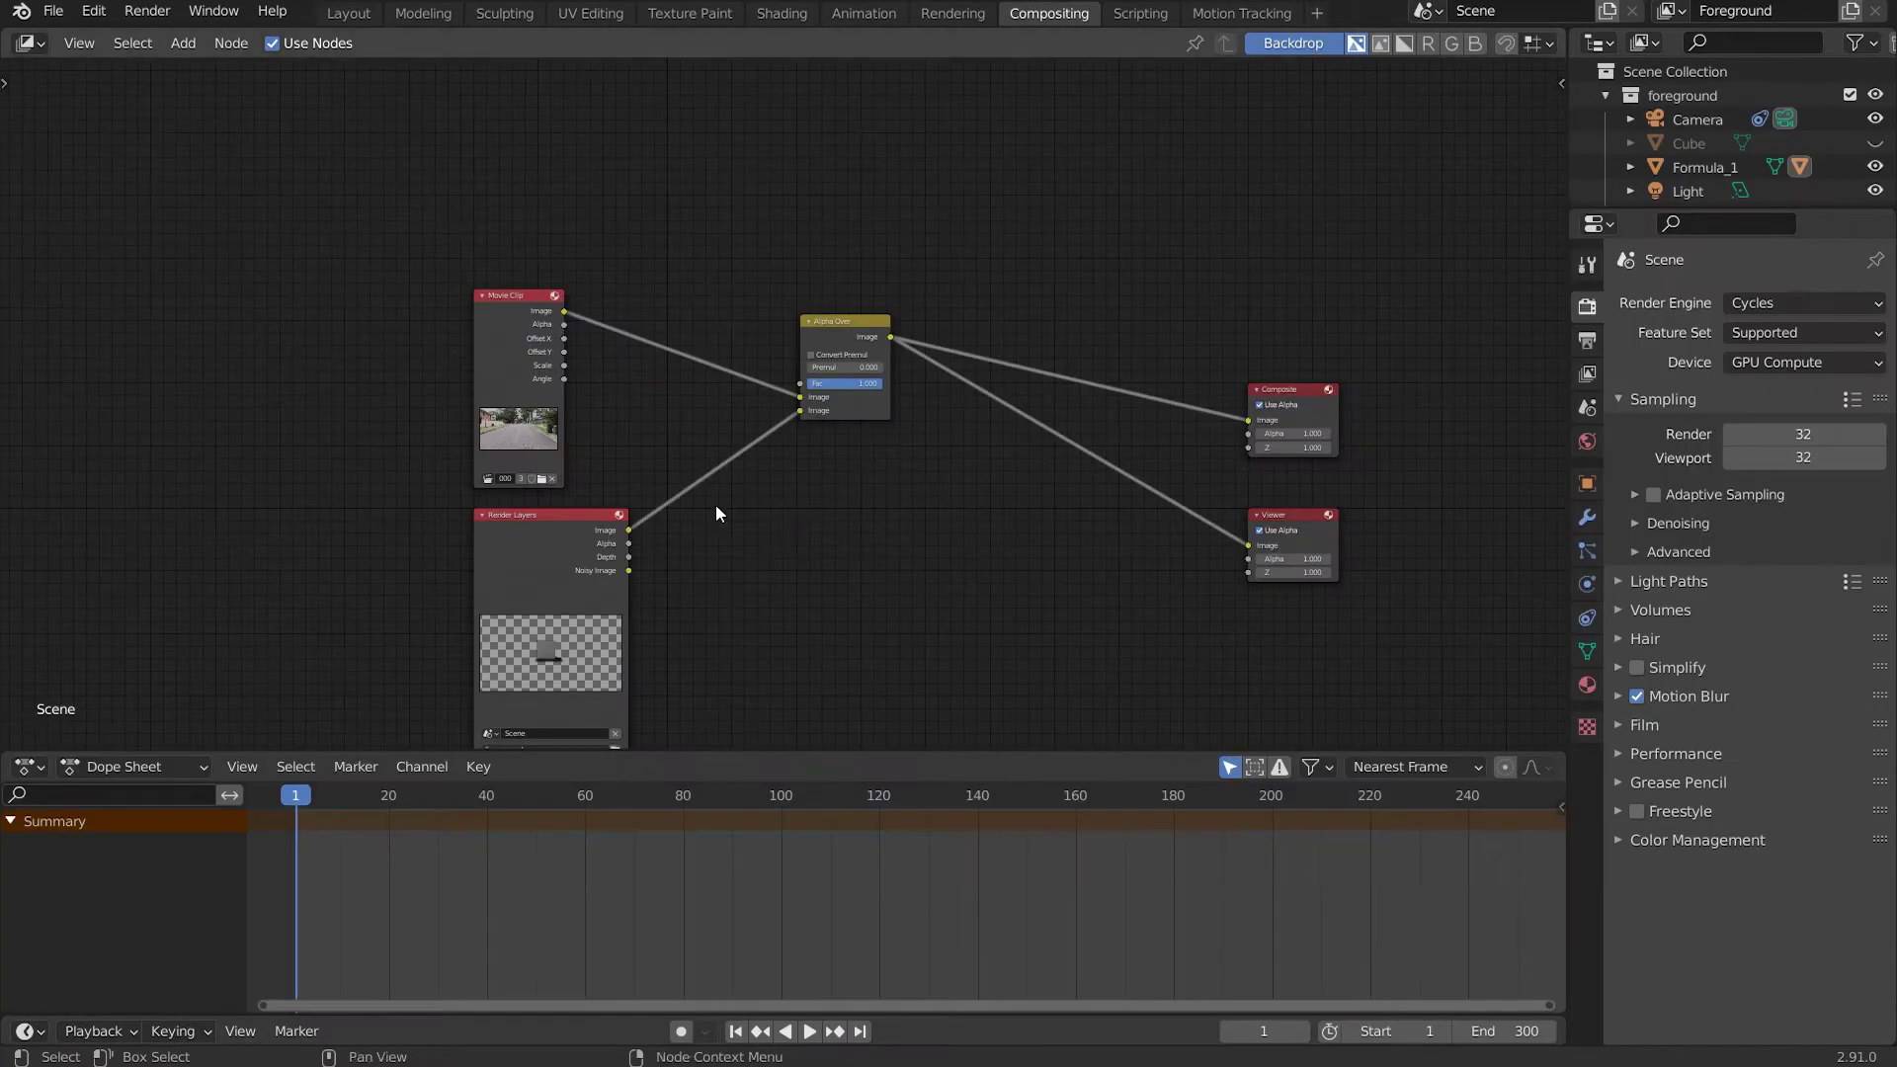
scroll(772, 425, up, 3)
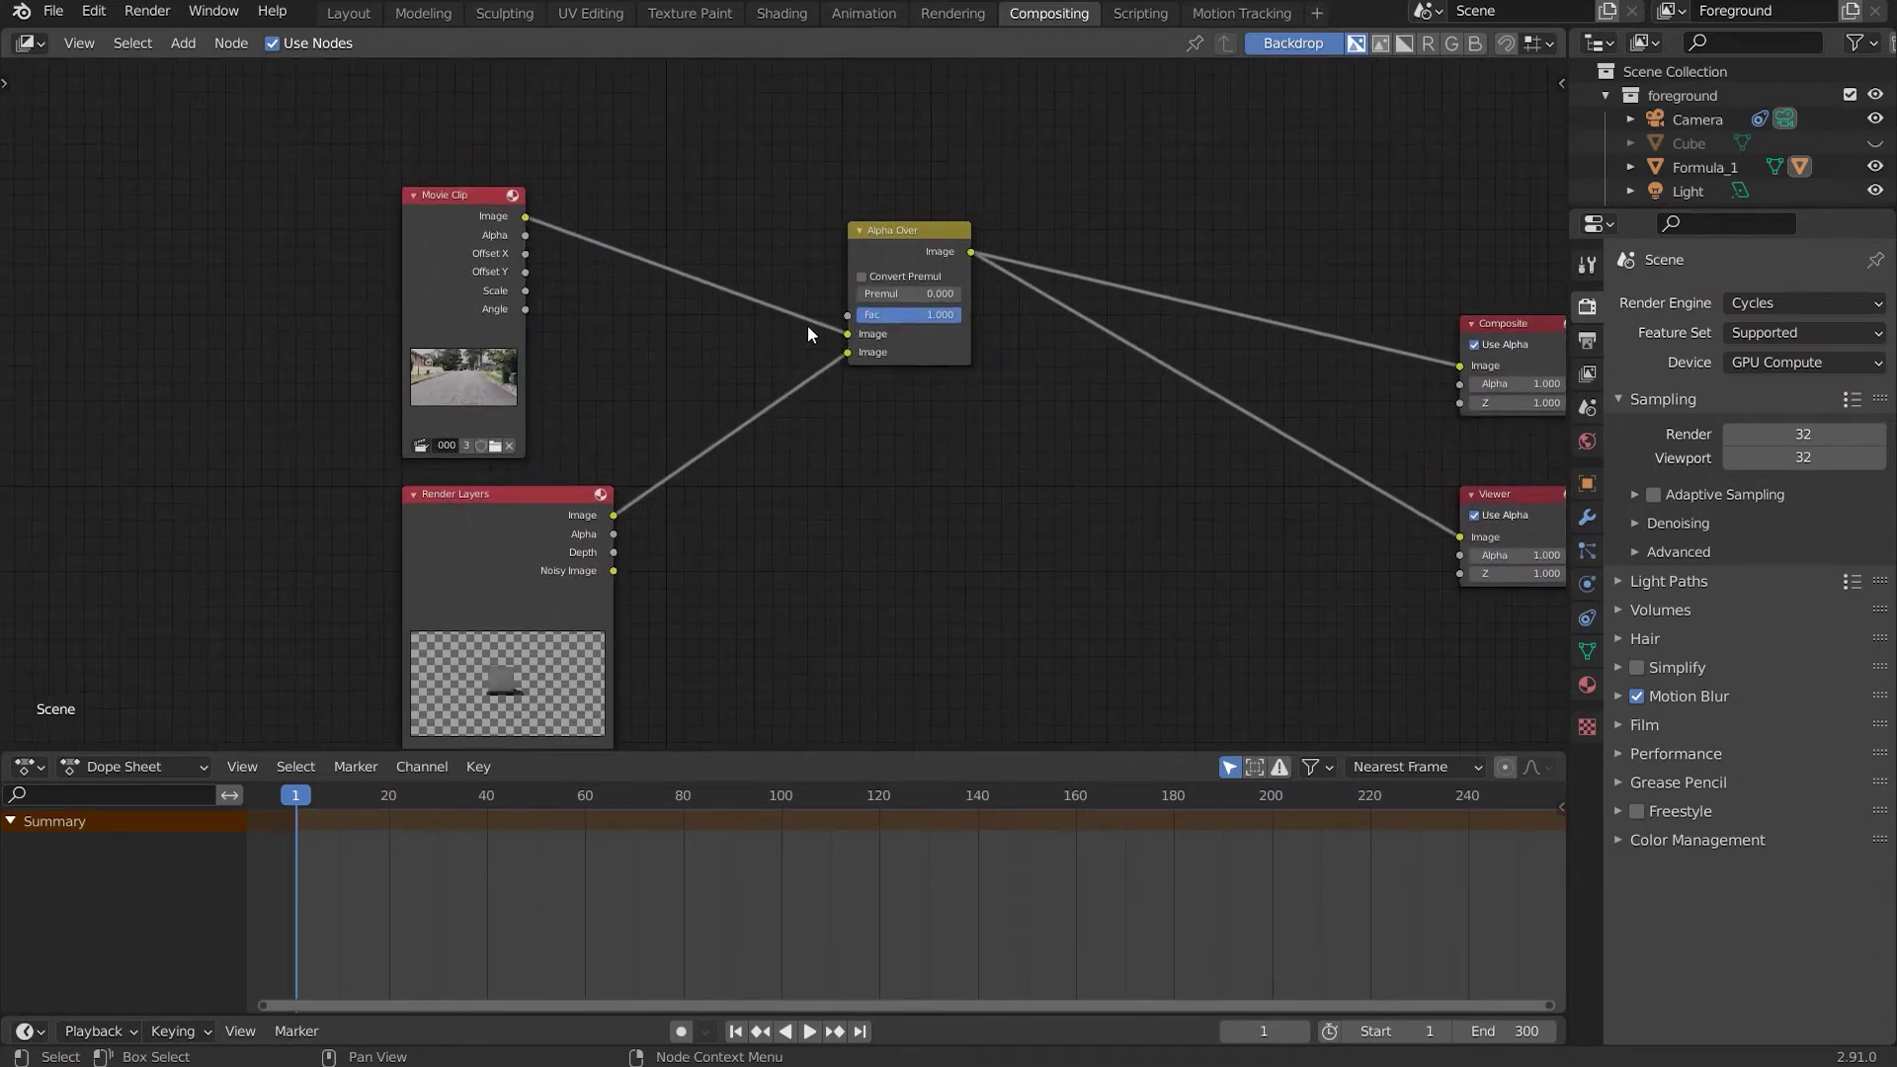
drag(846, 332, 654, 561)
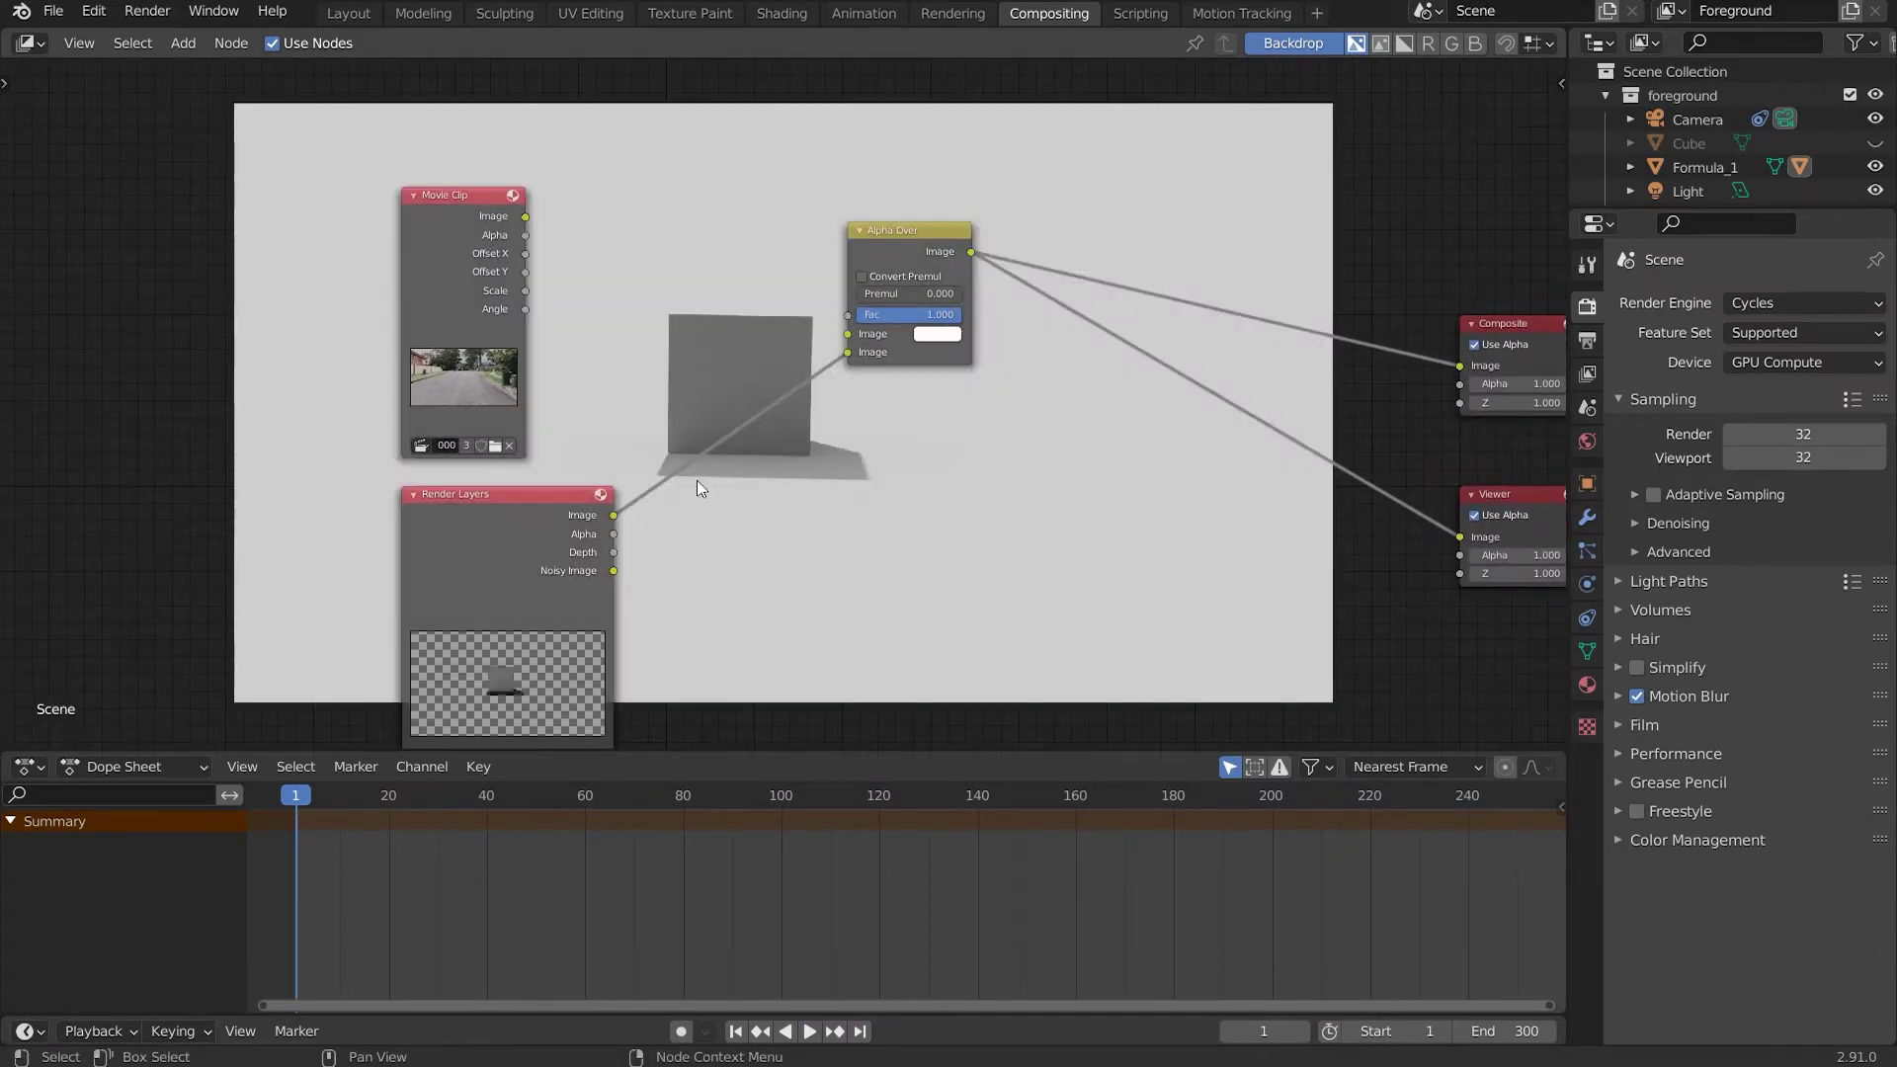
click(879, 252)
key(x)
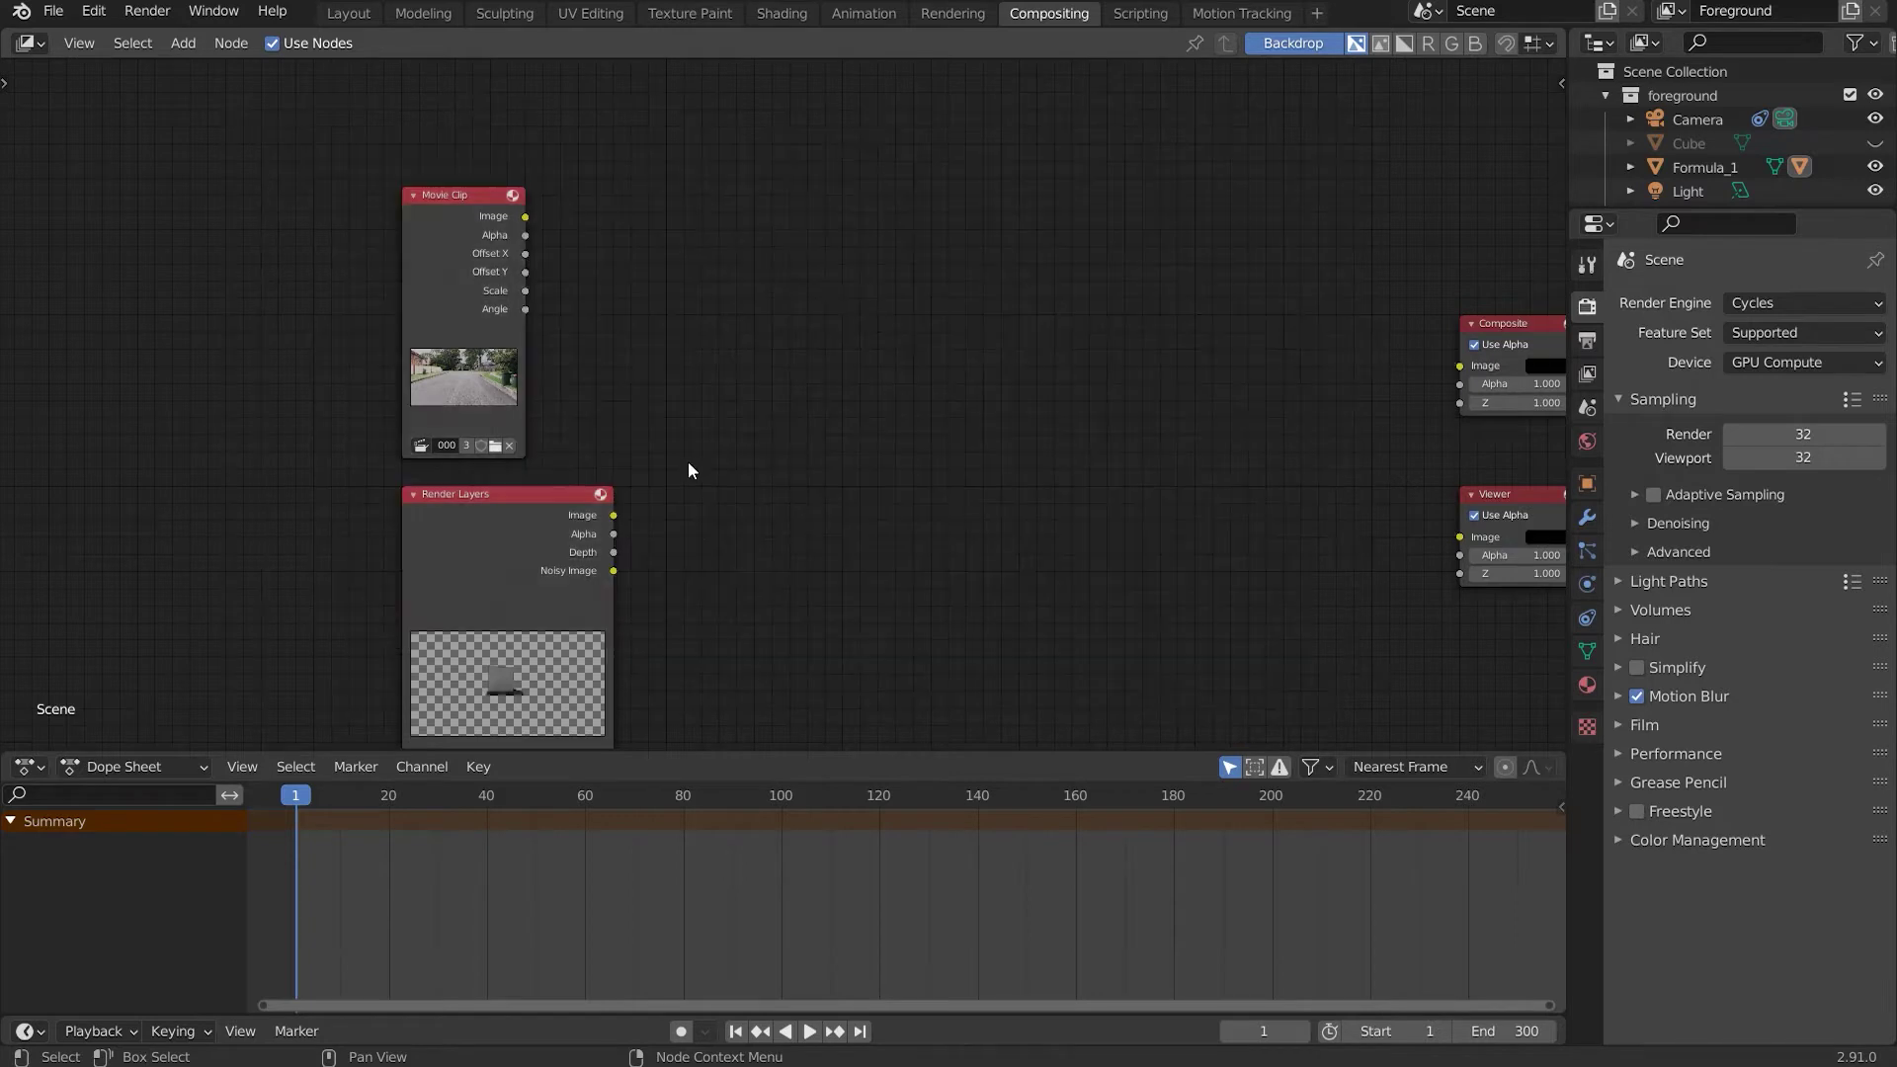
drag(613, 515, 1459, 366)
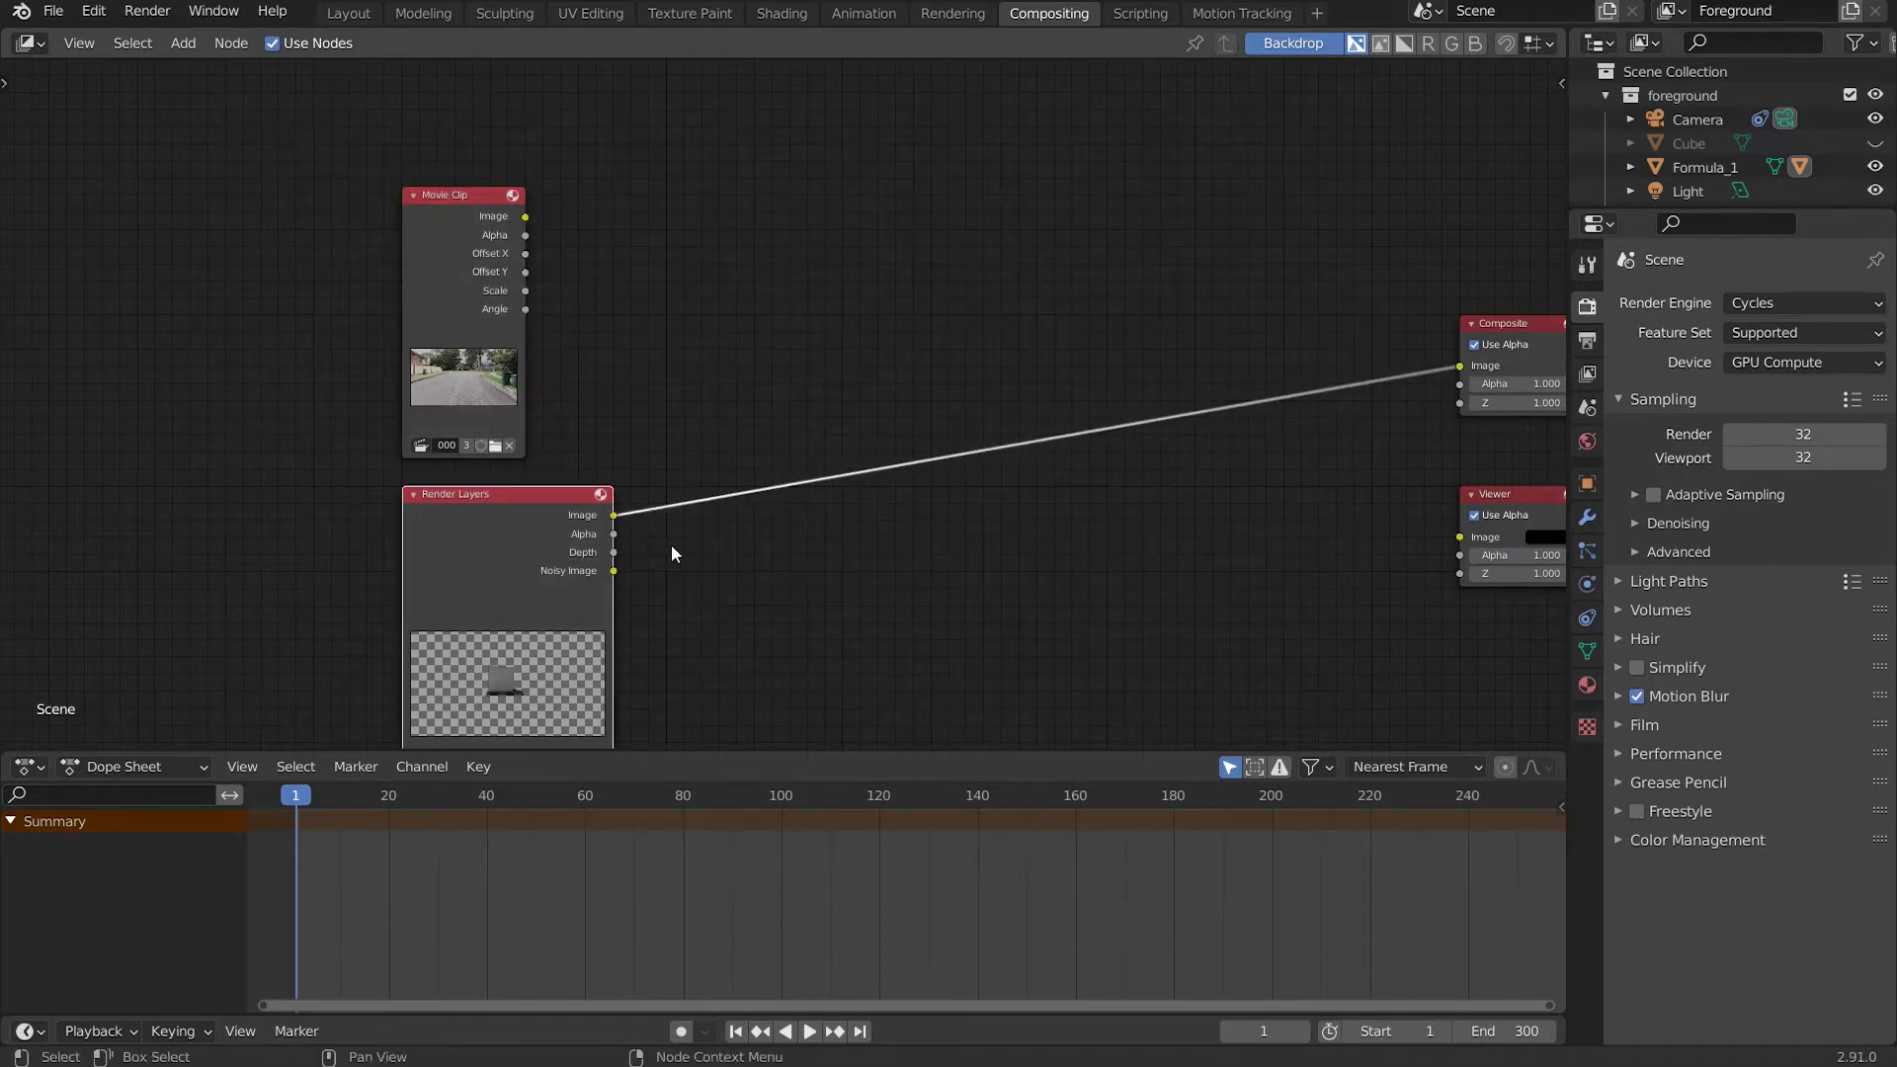
drag(614, 516, 1454, 539)
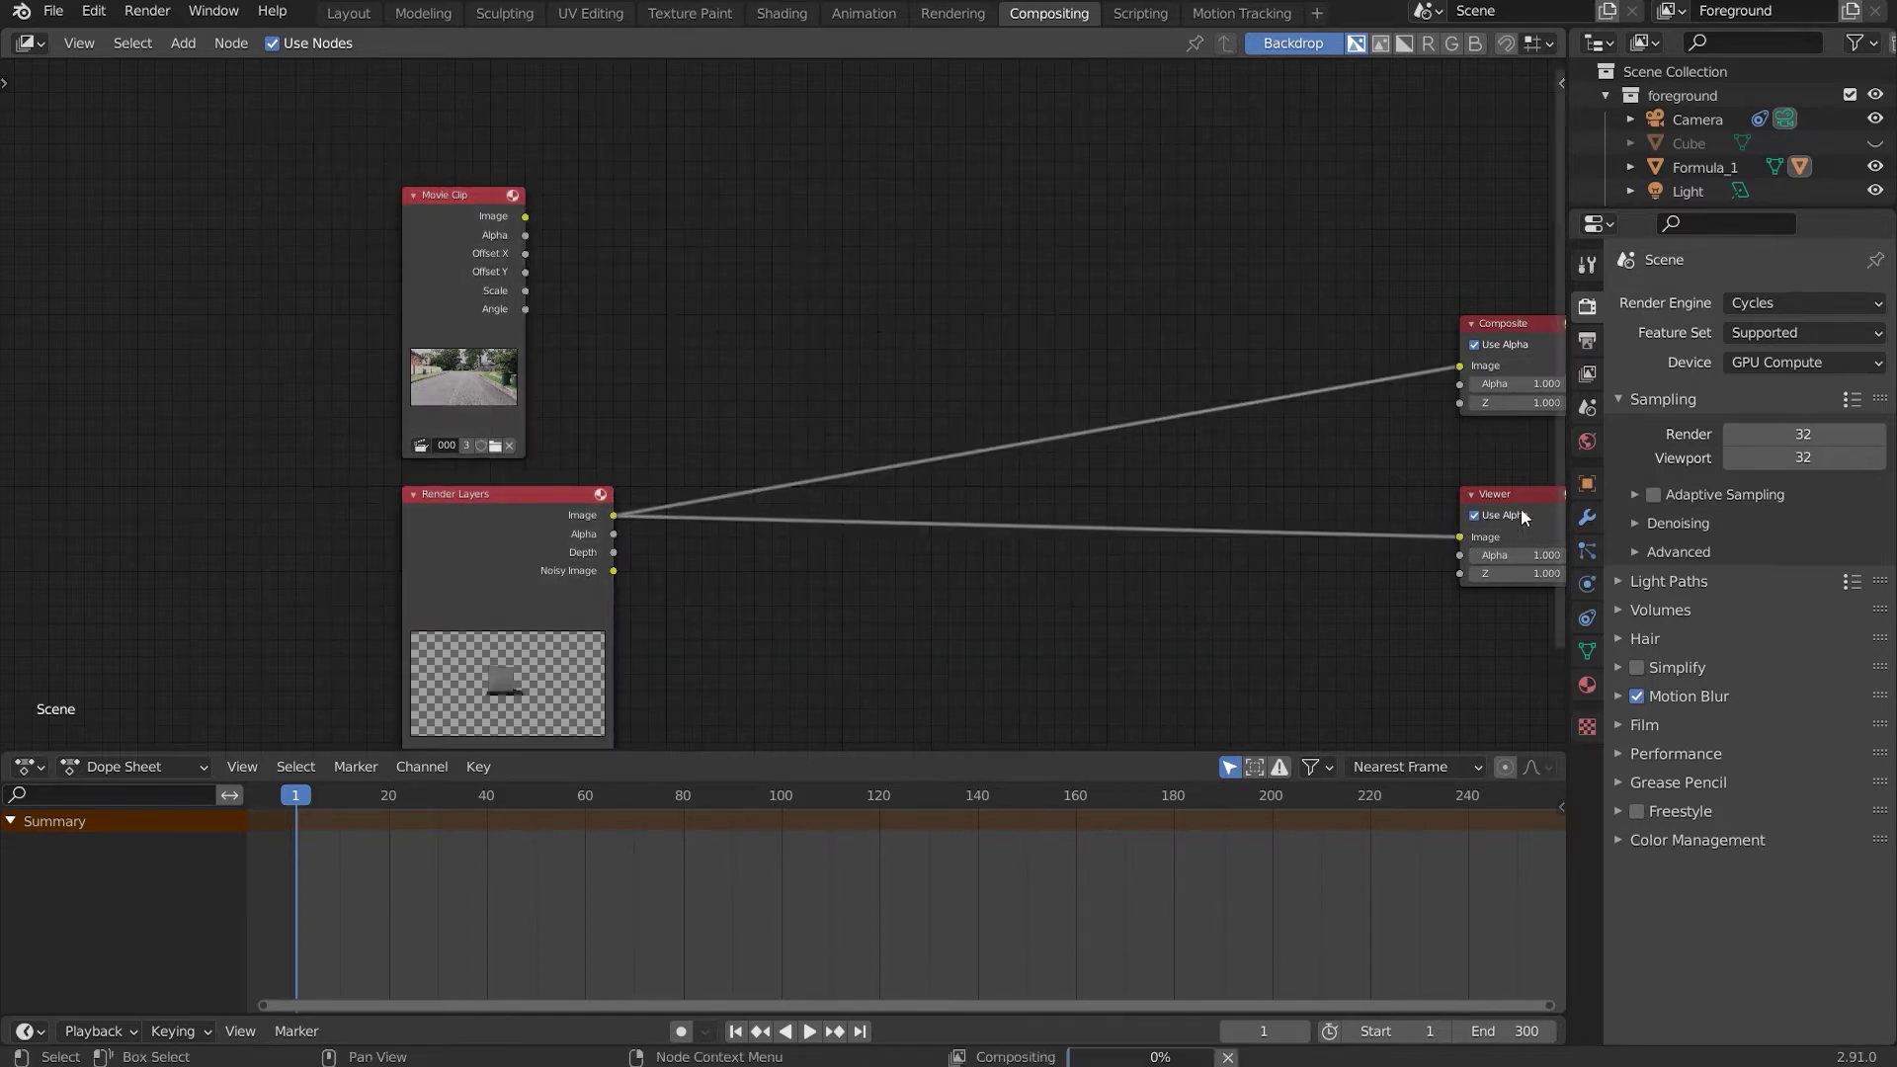
Show the scene's render properties in the layout and check a test render of the car in the compositor
click(340, 14)
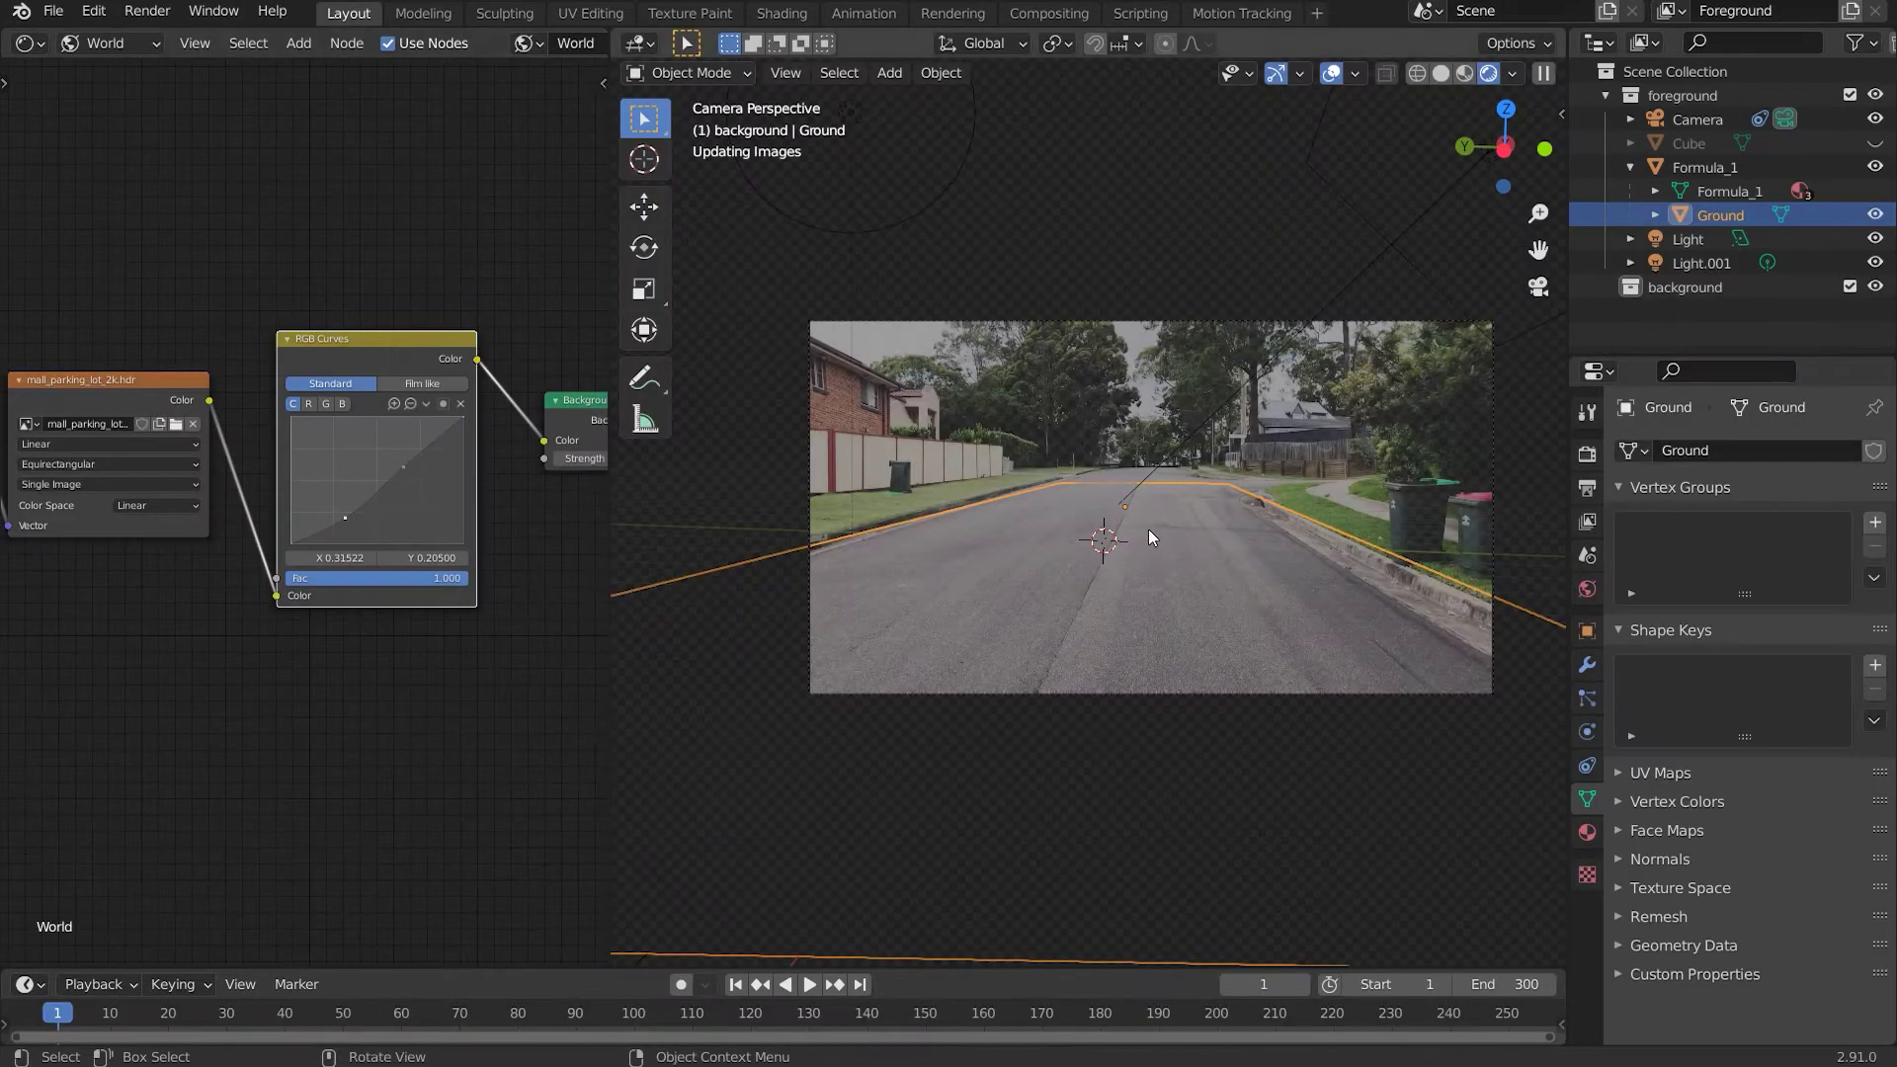
click(1587, 589)
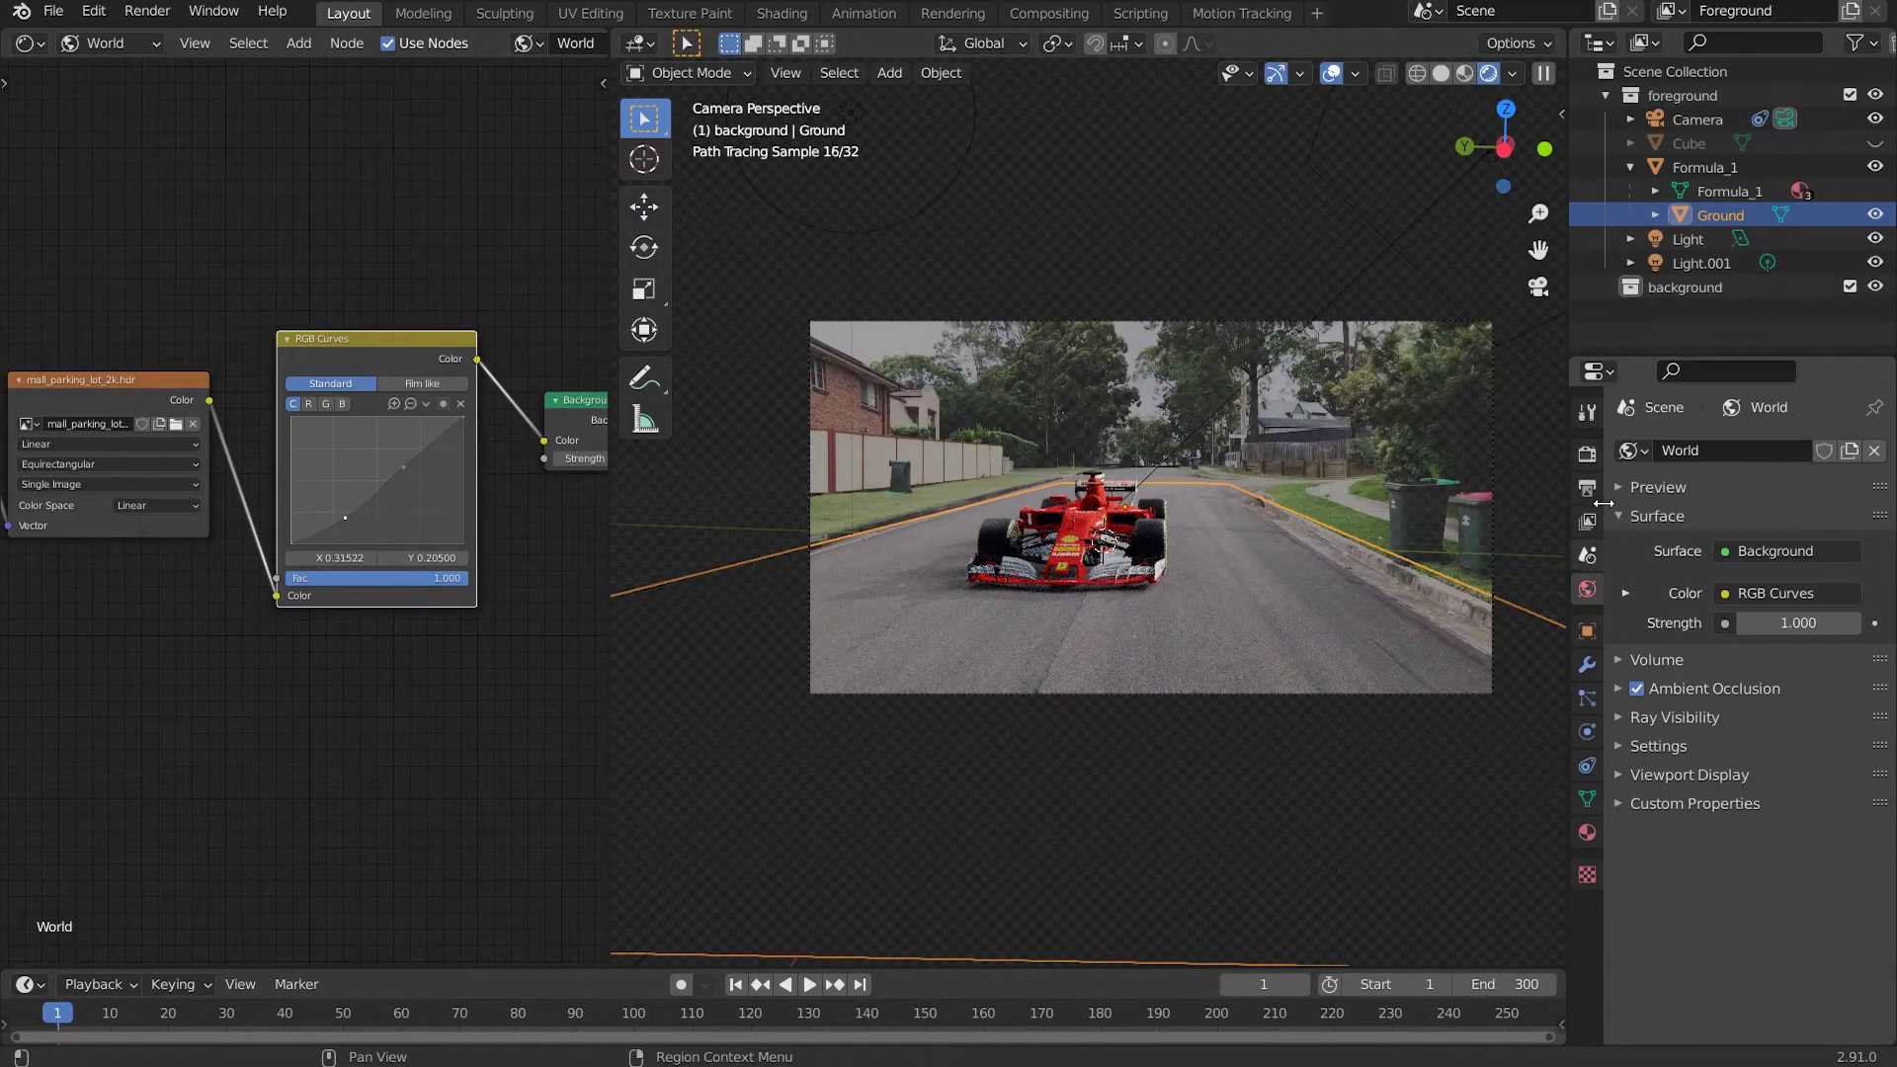
click(1587, 454)
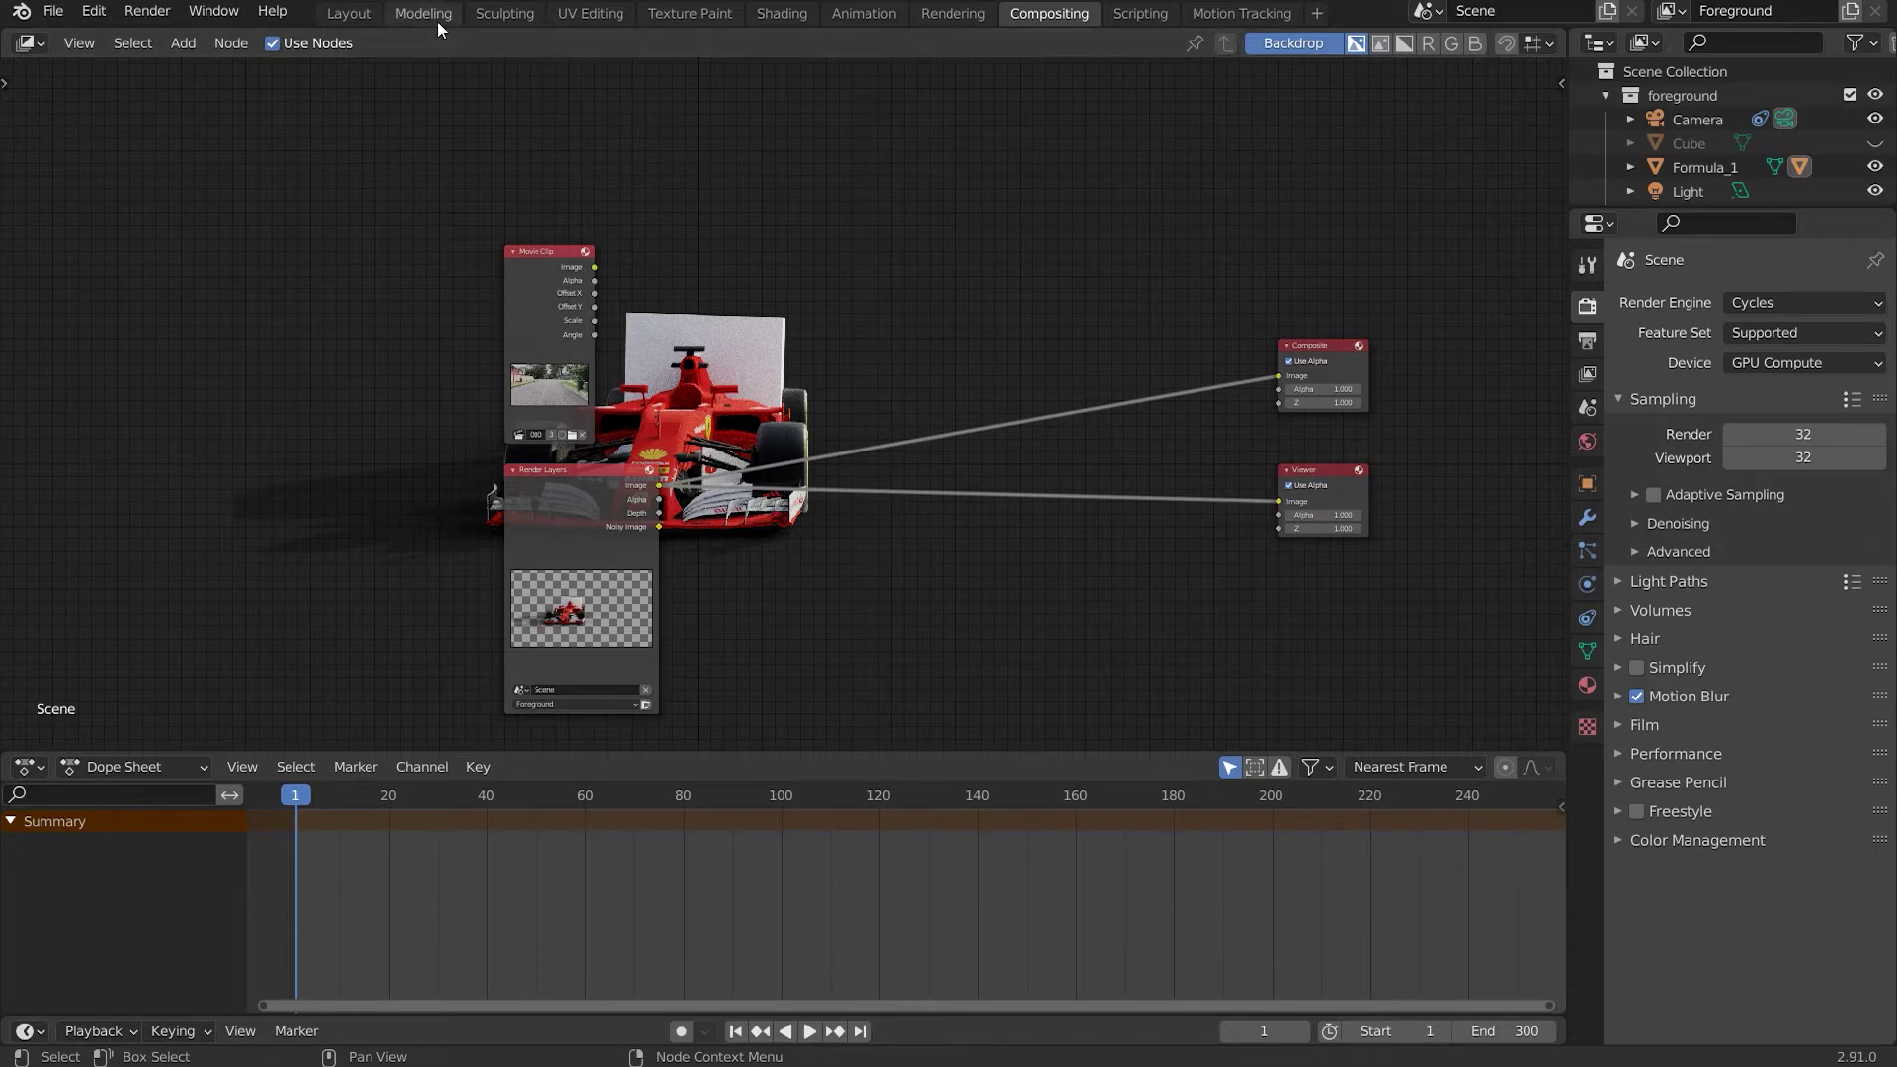
click(347, 13)
Show the render visibility toggles in the outliner and exclude the Cube from renders
click(1693, 144)
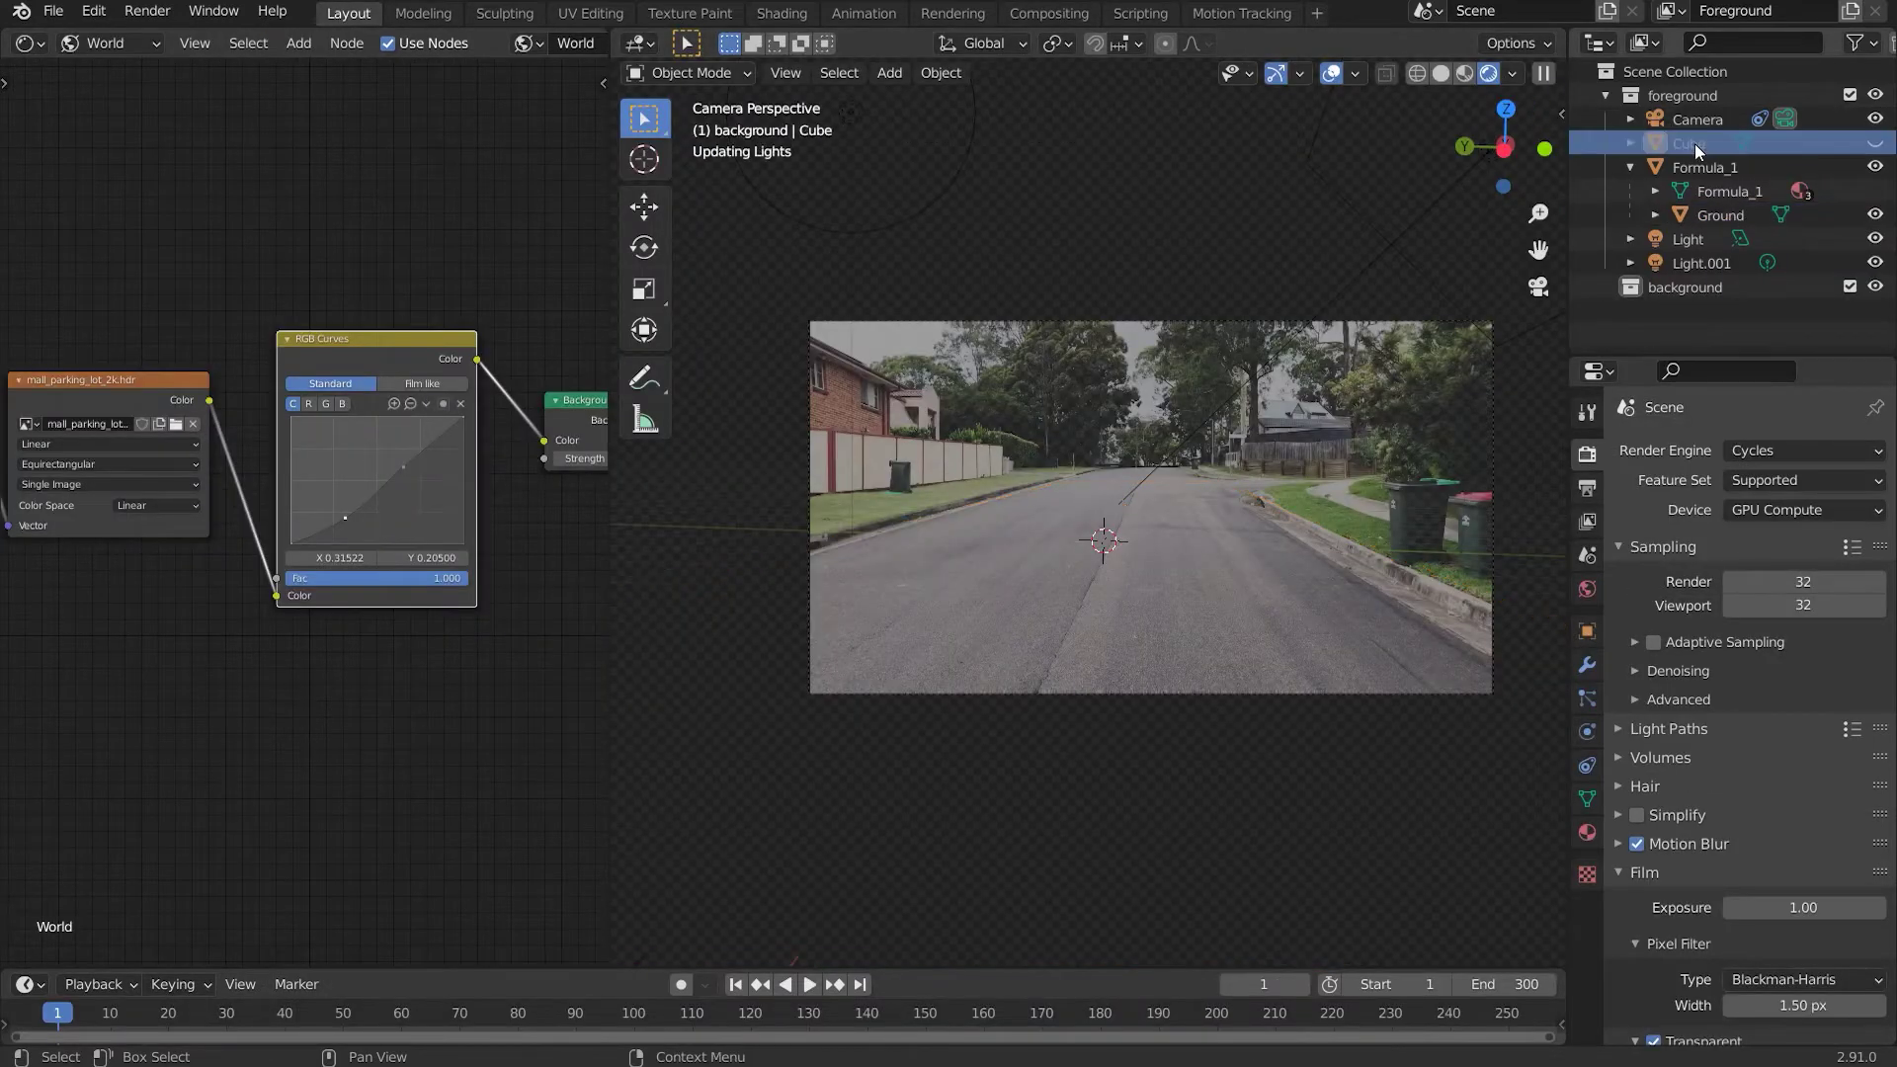
click(1685, 11)
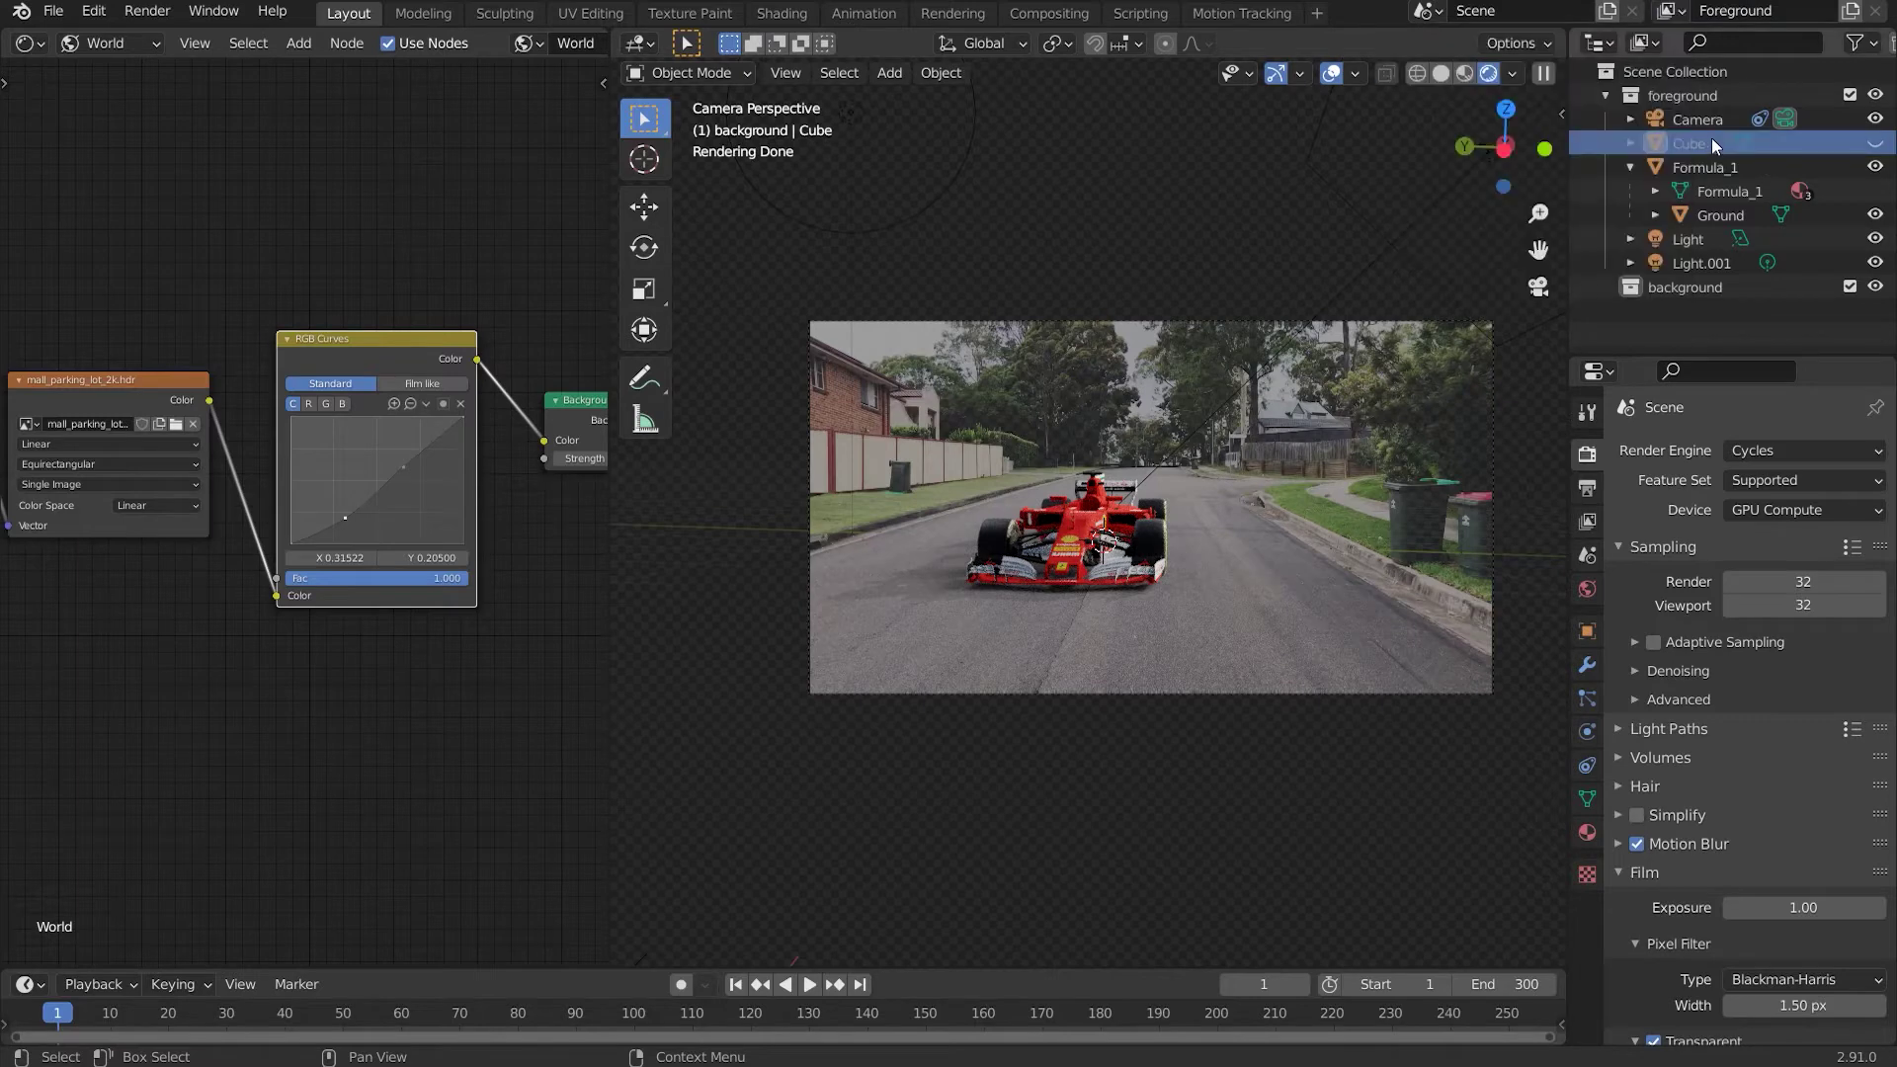
click(1867, 42)
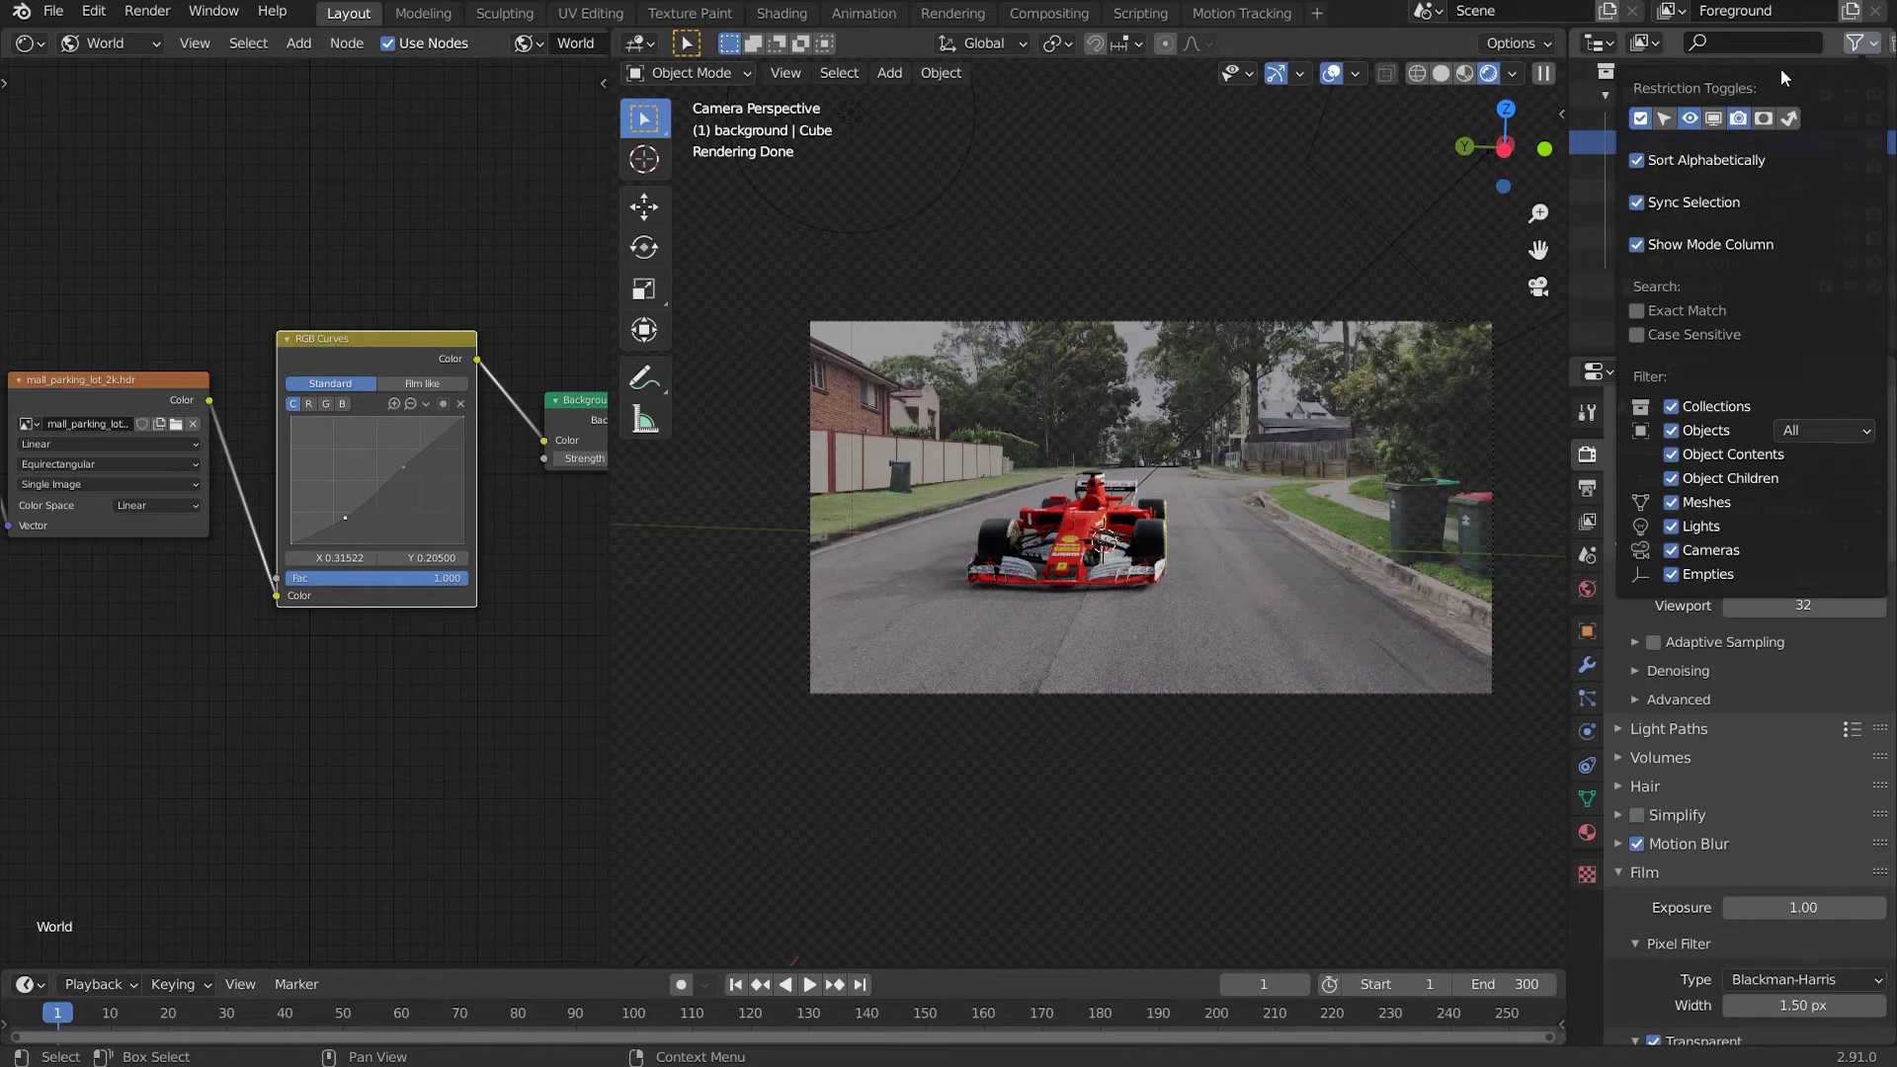
click(1561, 115)
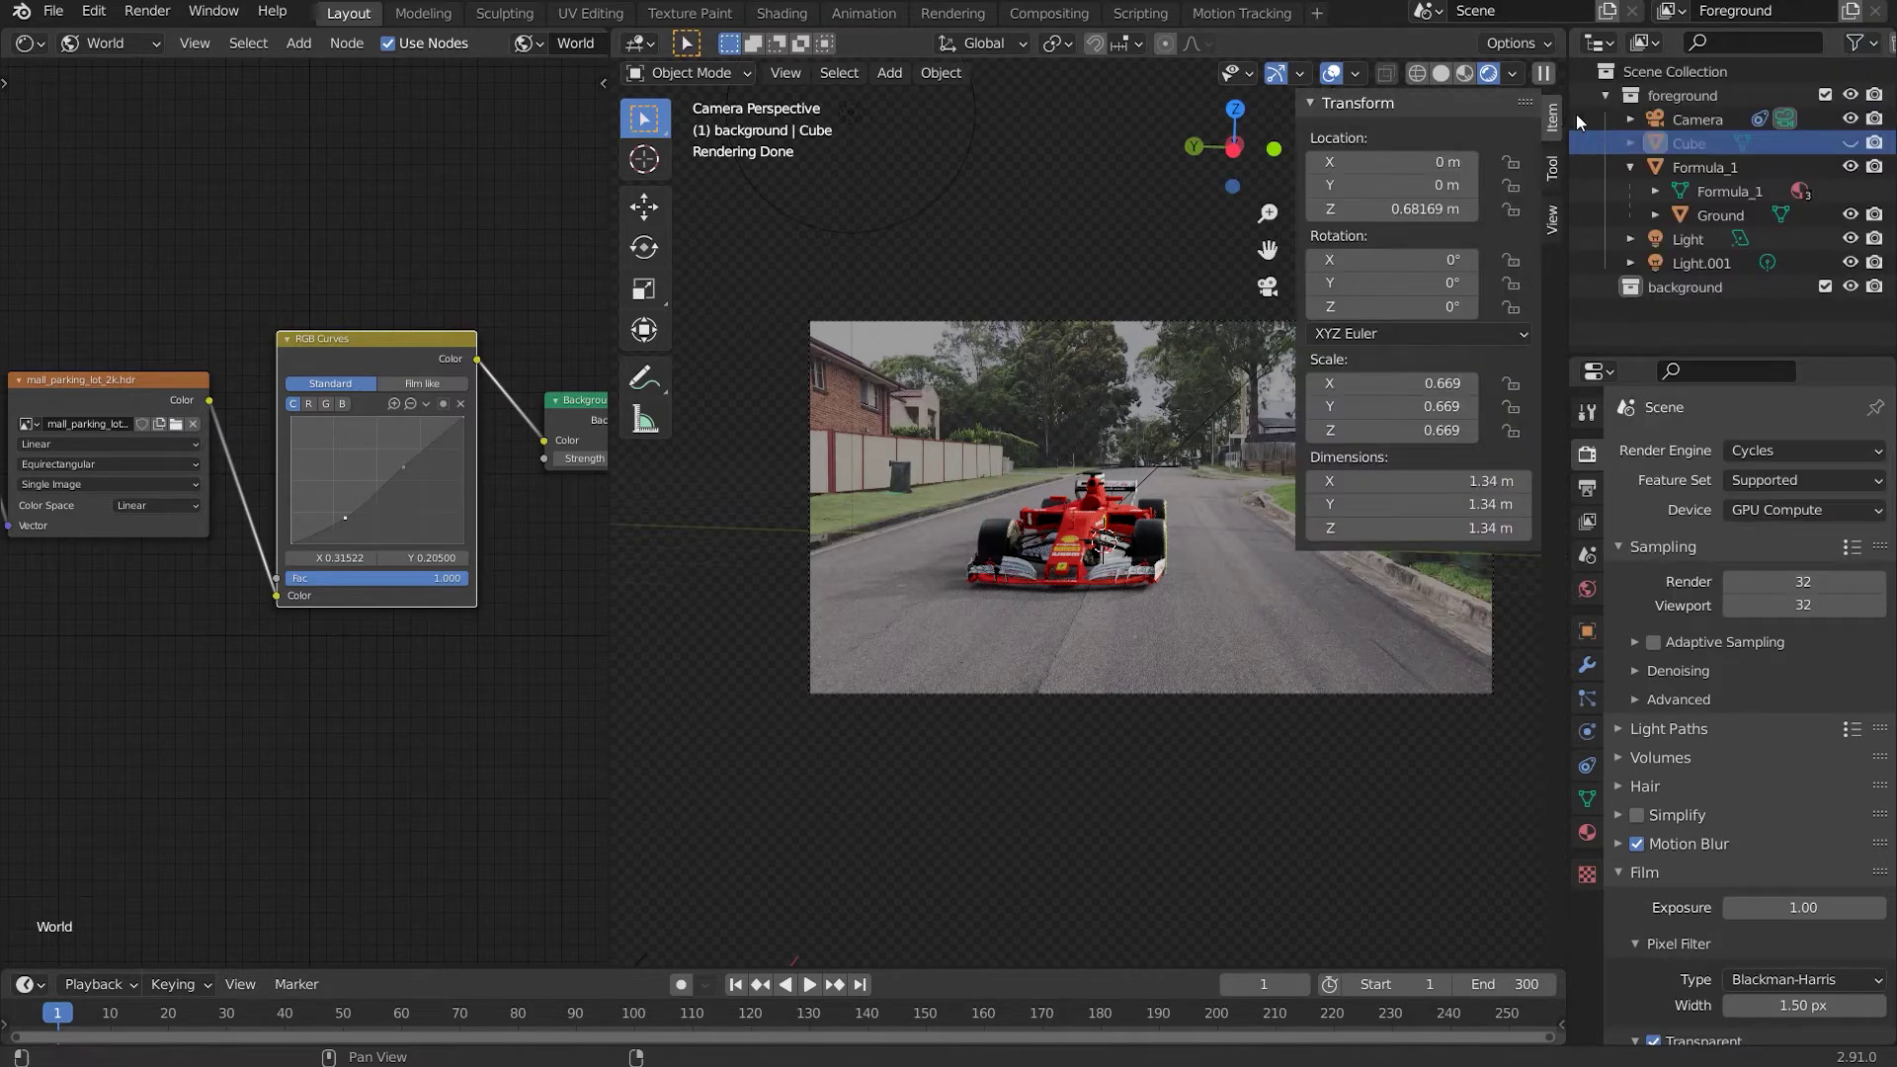
click(1879, 145)
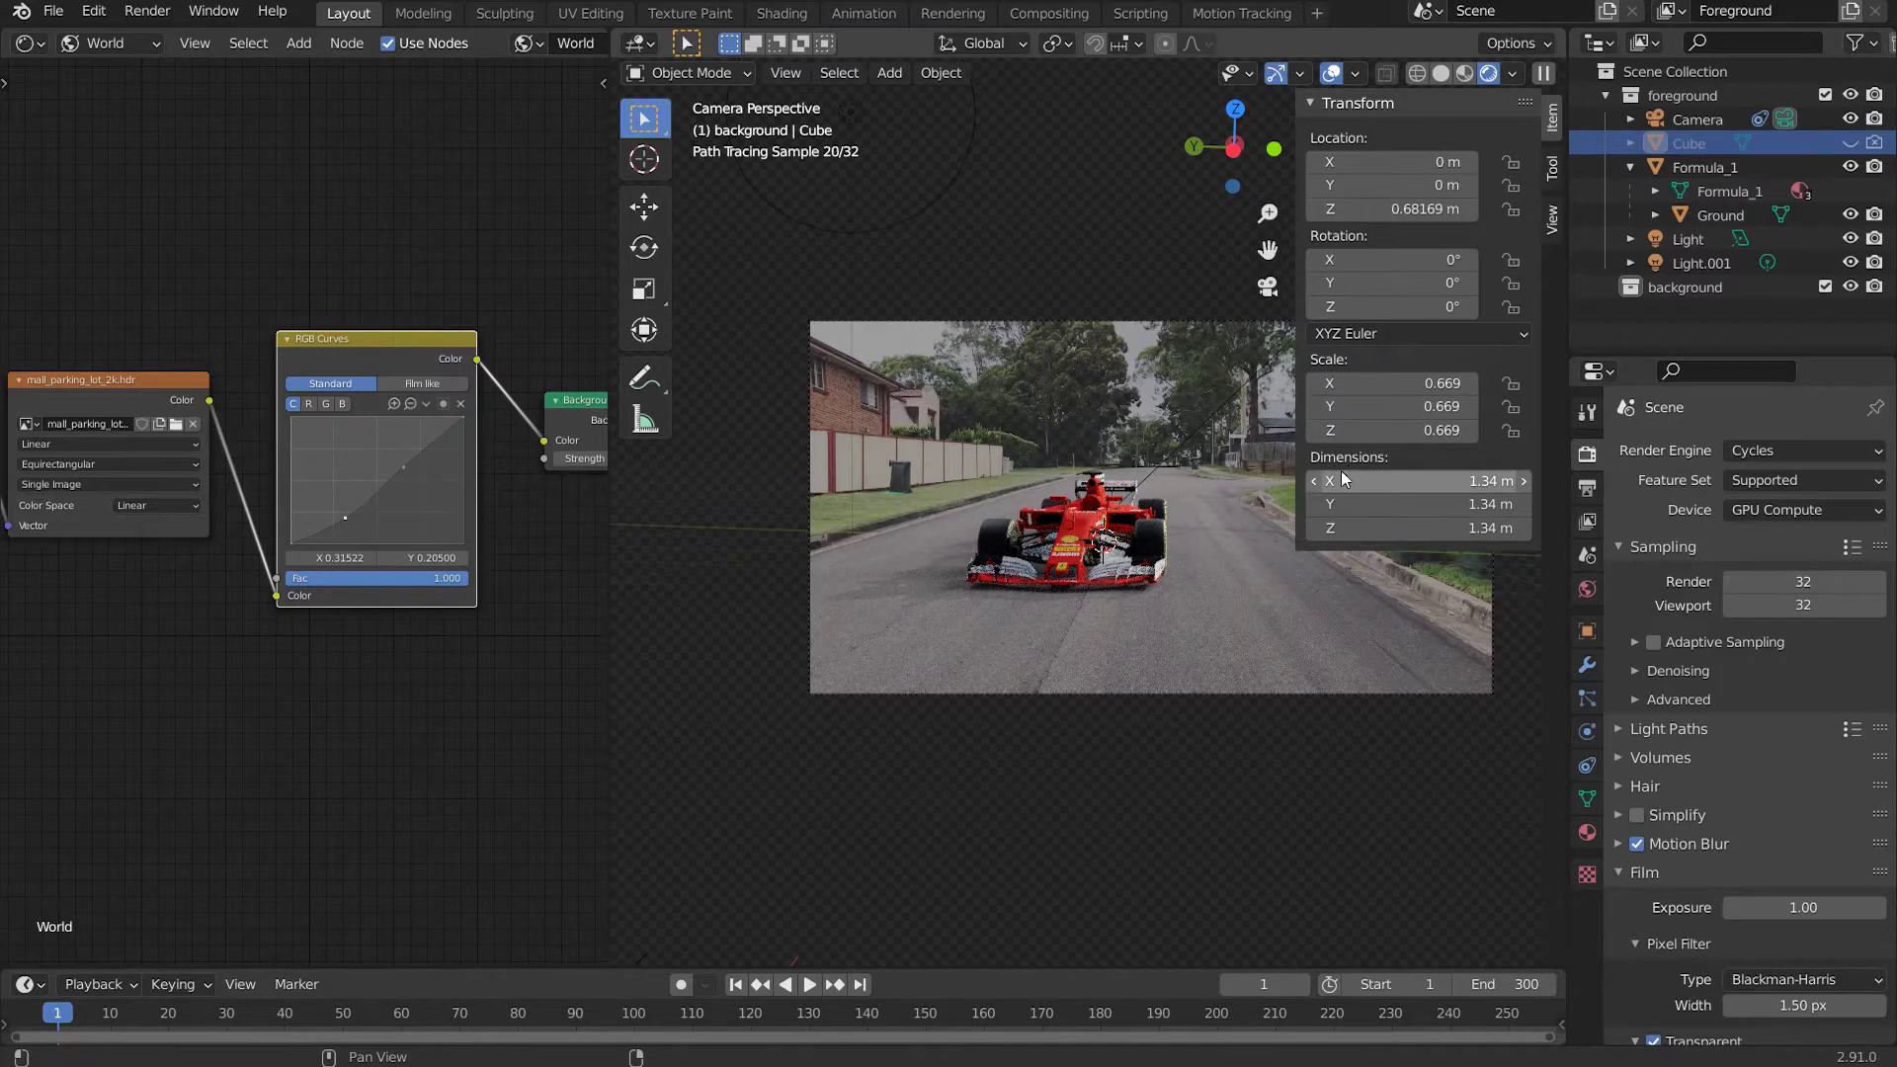
key(n)
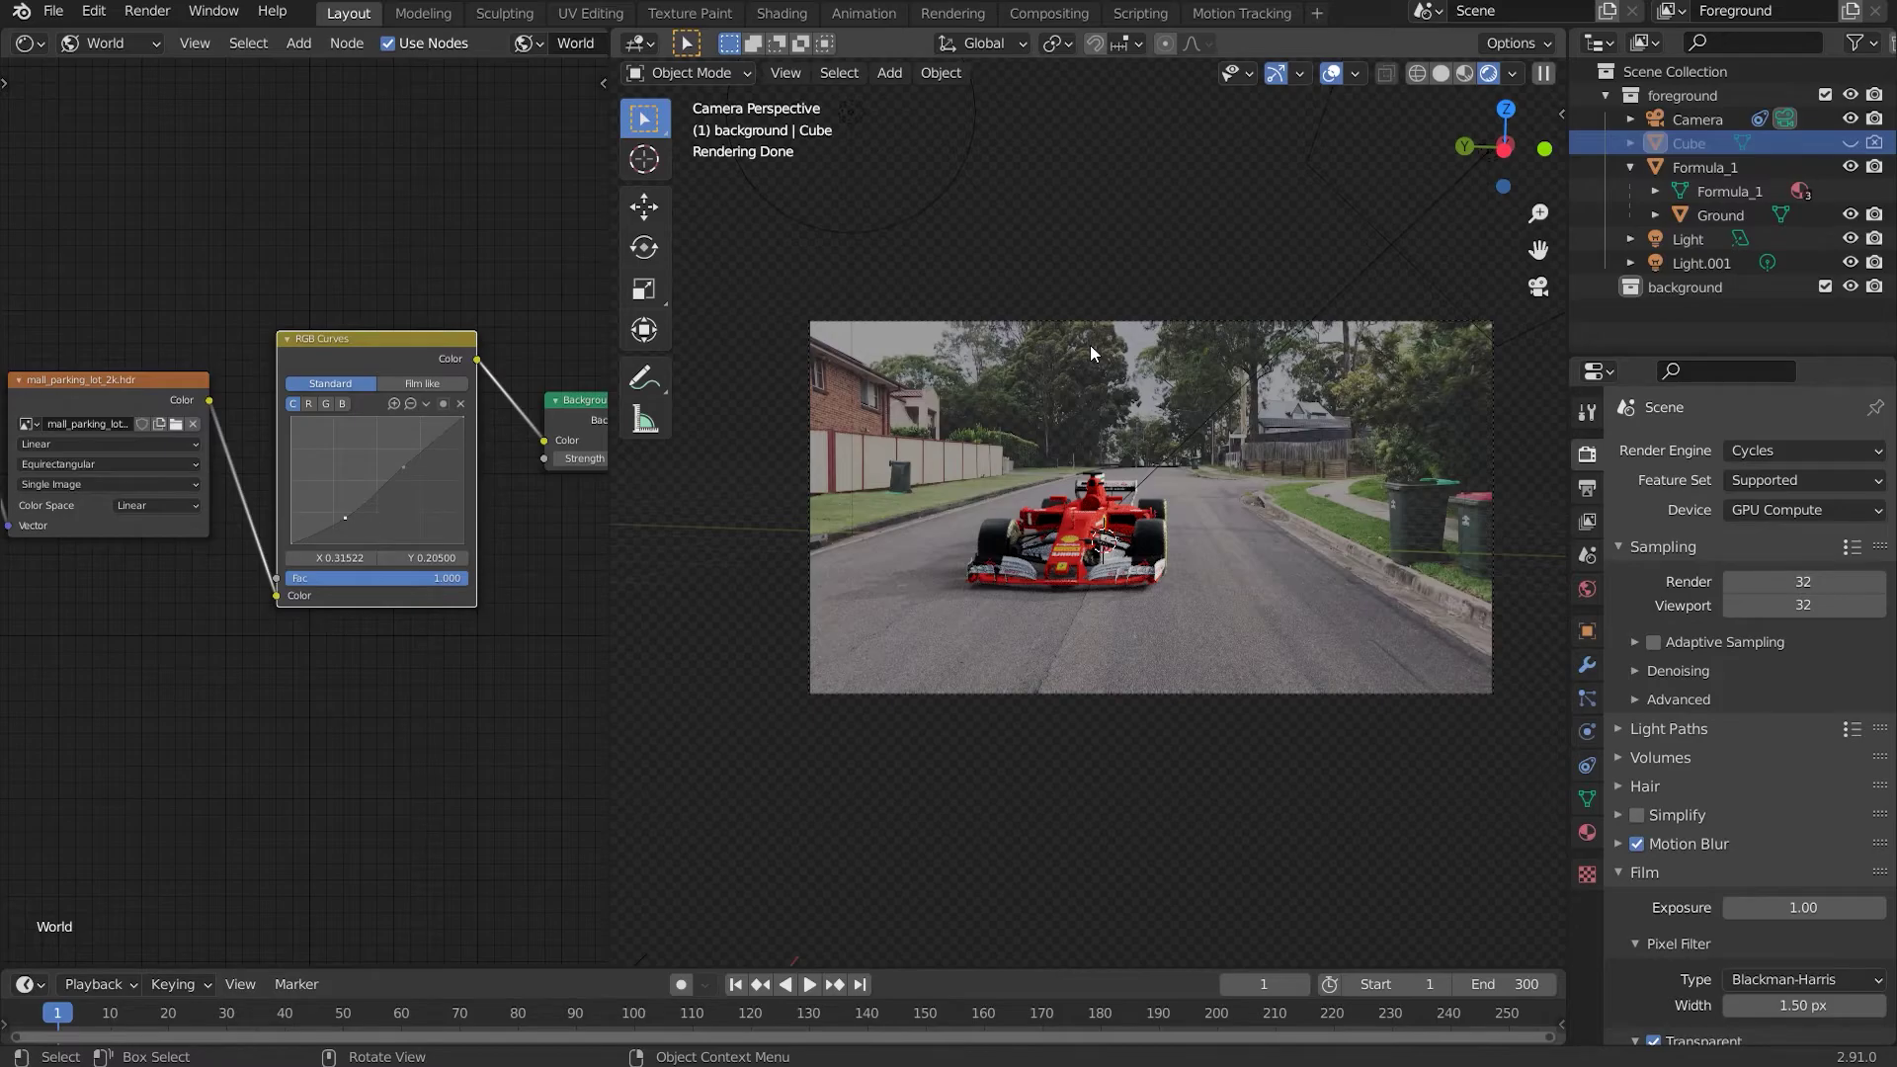
Render frame 1 and examine the car's composite and the Render Layers node's scene choices
key(F12)
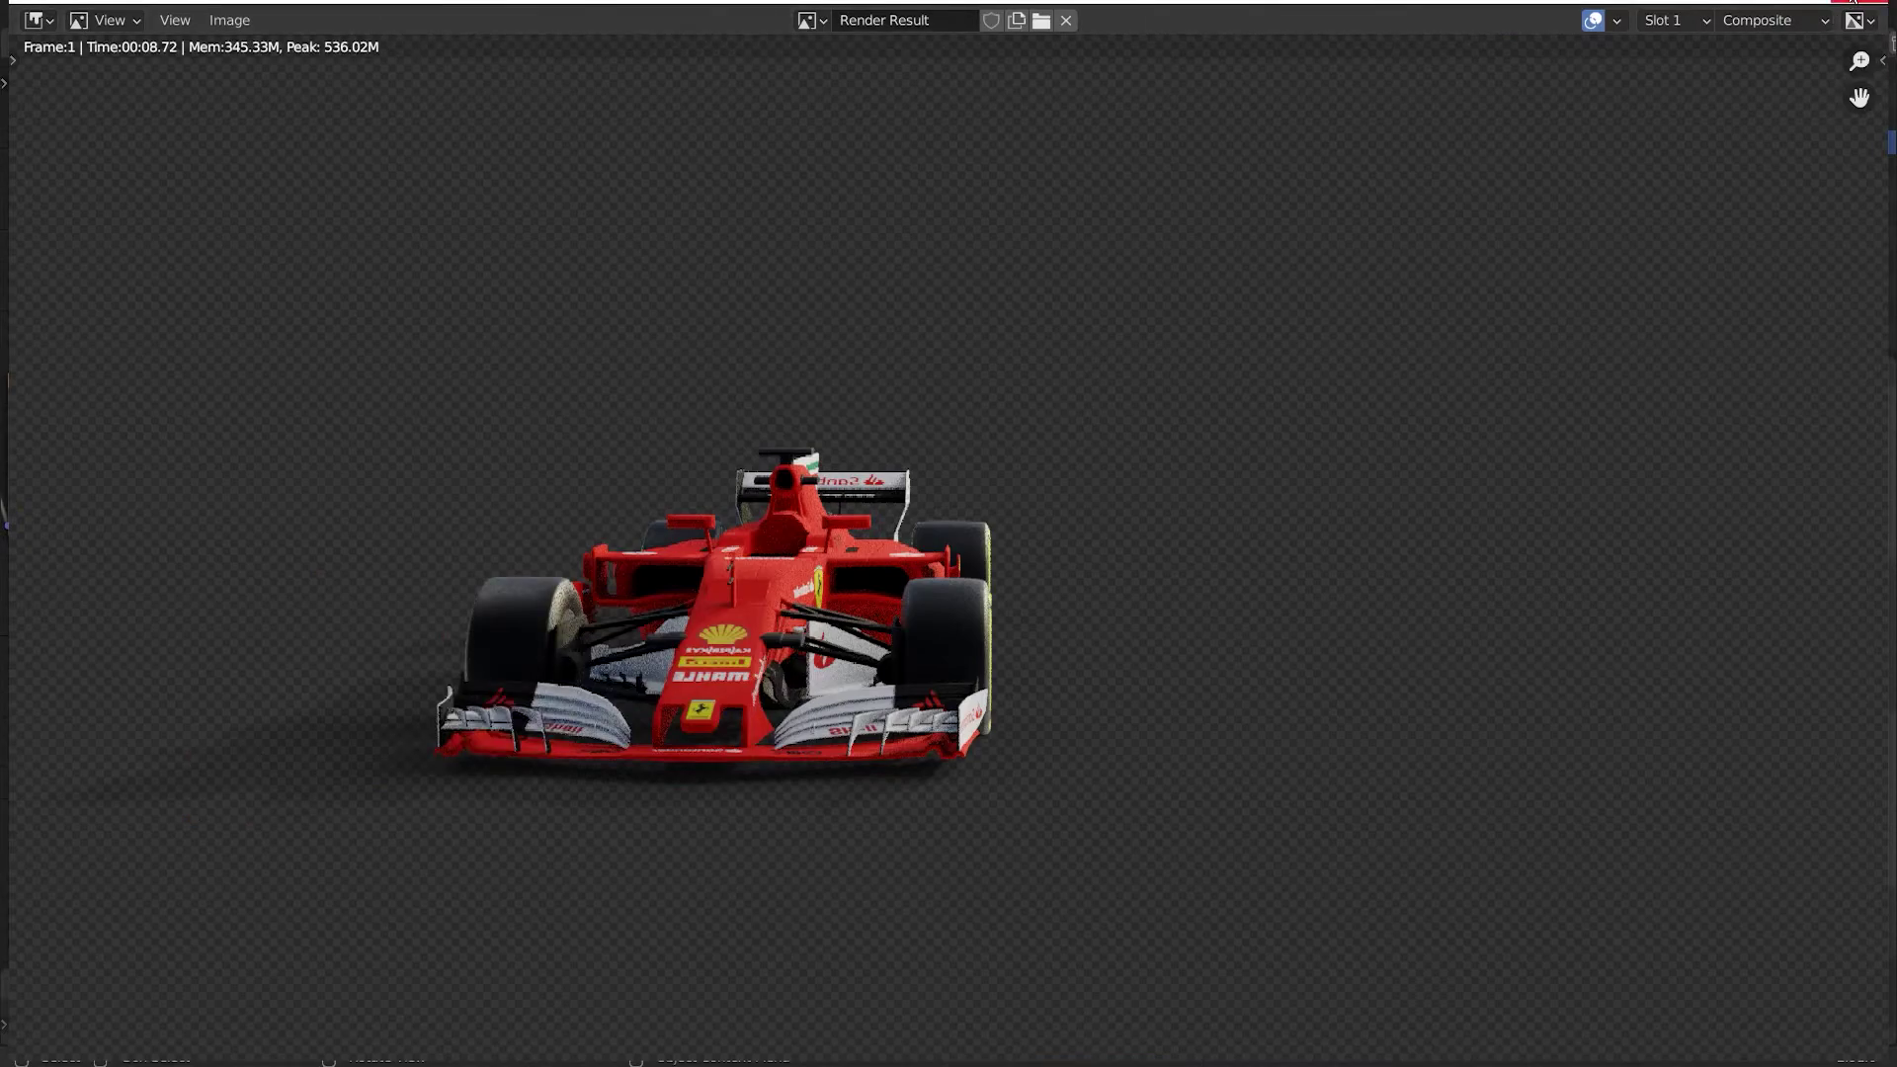
click(1853, 3)
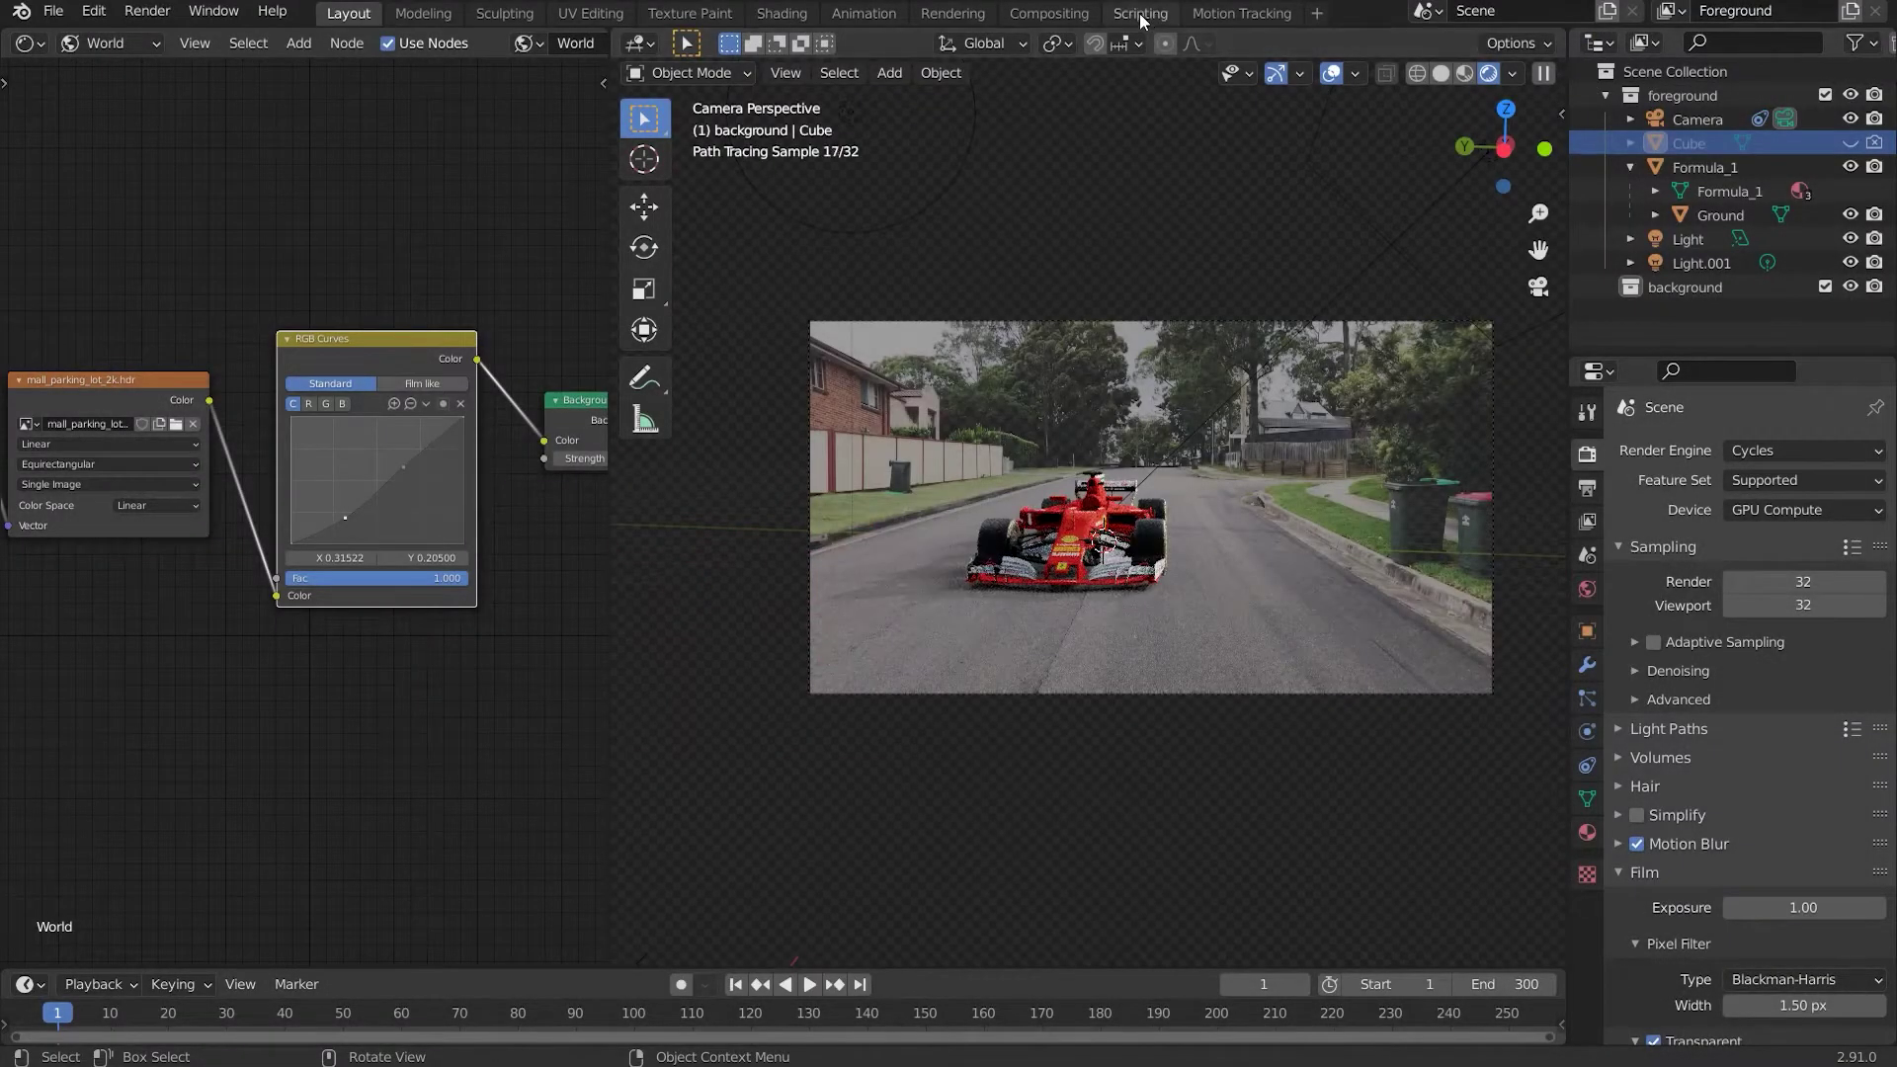
click(1072, 12)
click(553, 703)
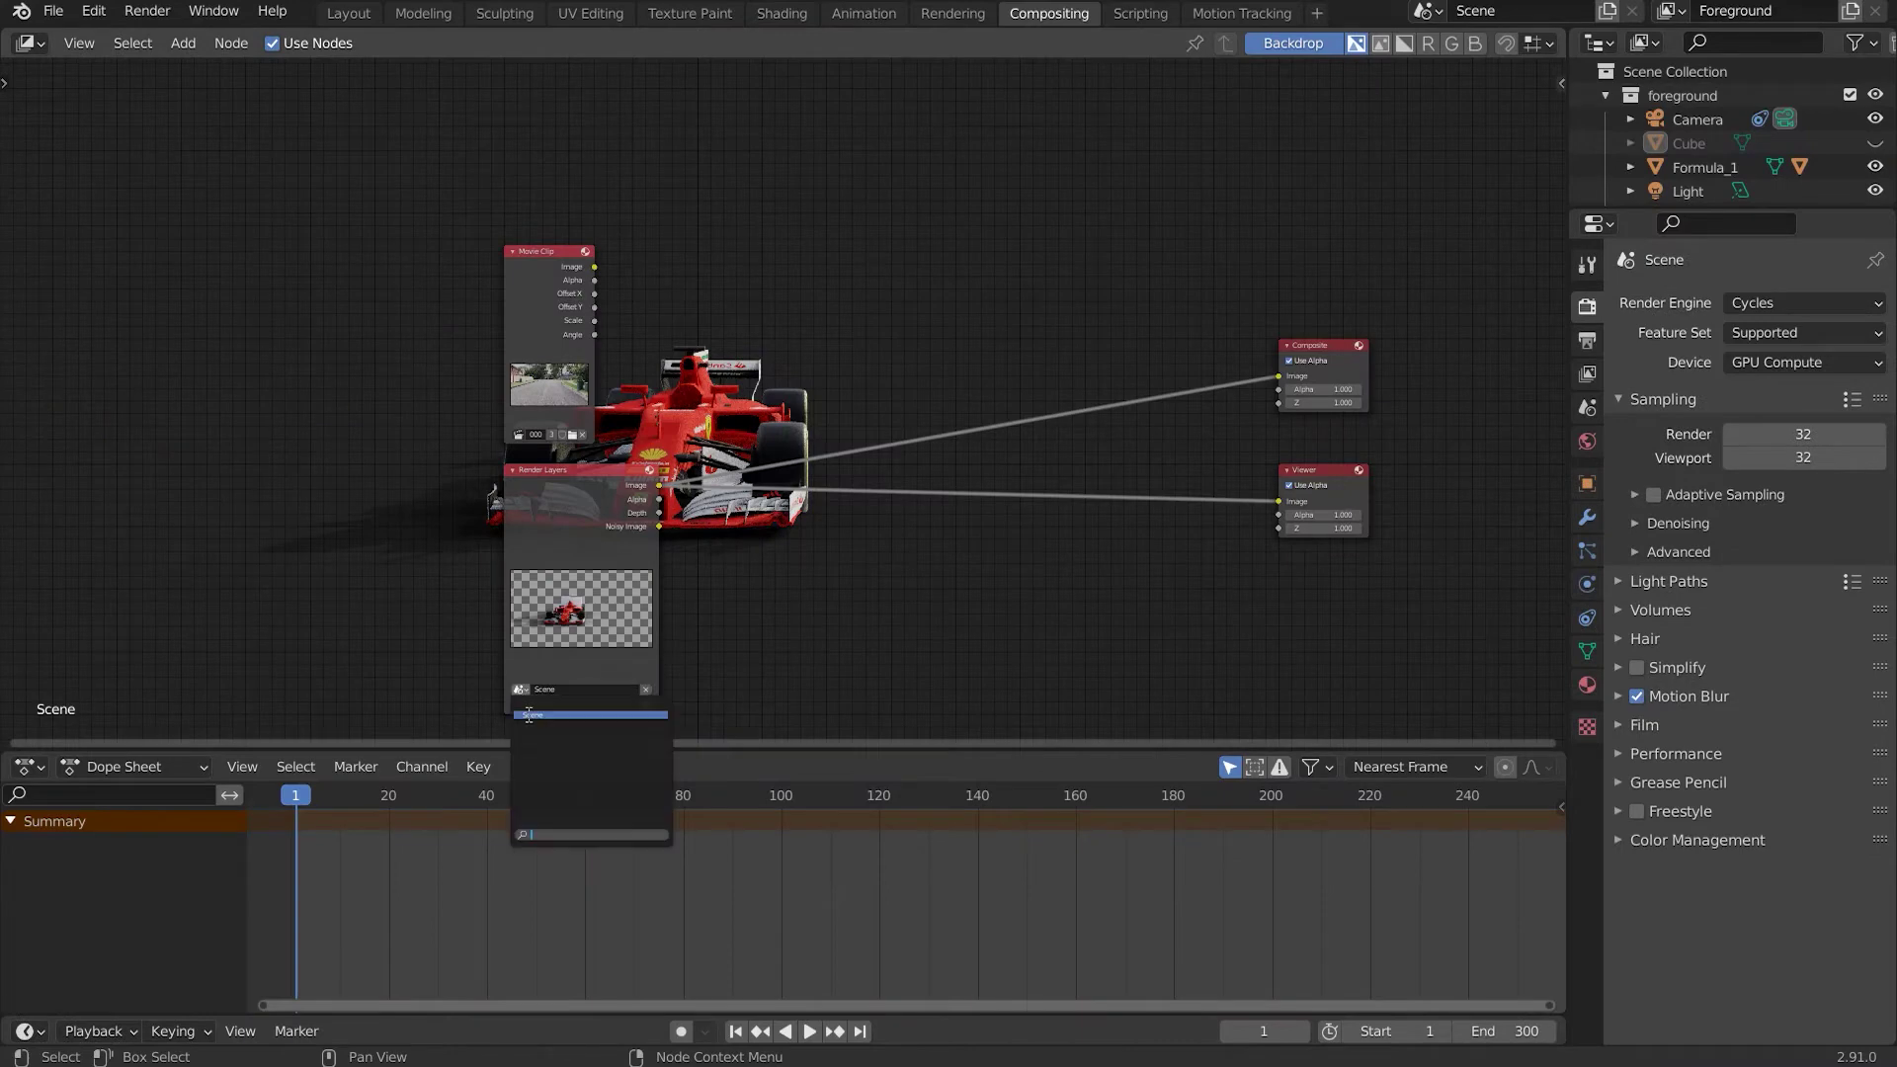
click(554, 765)
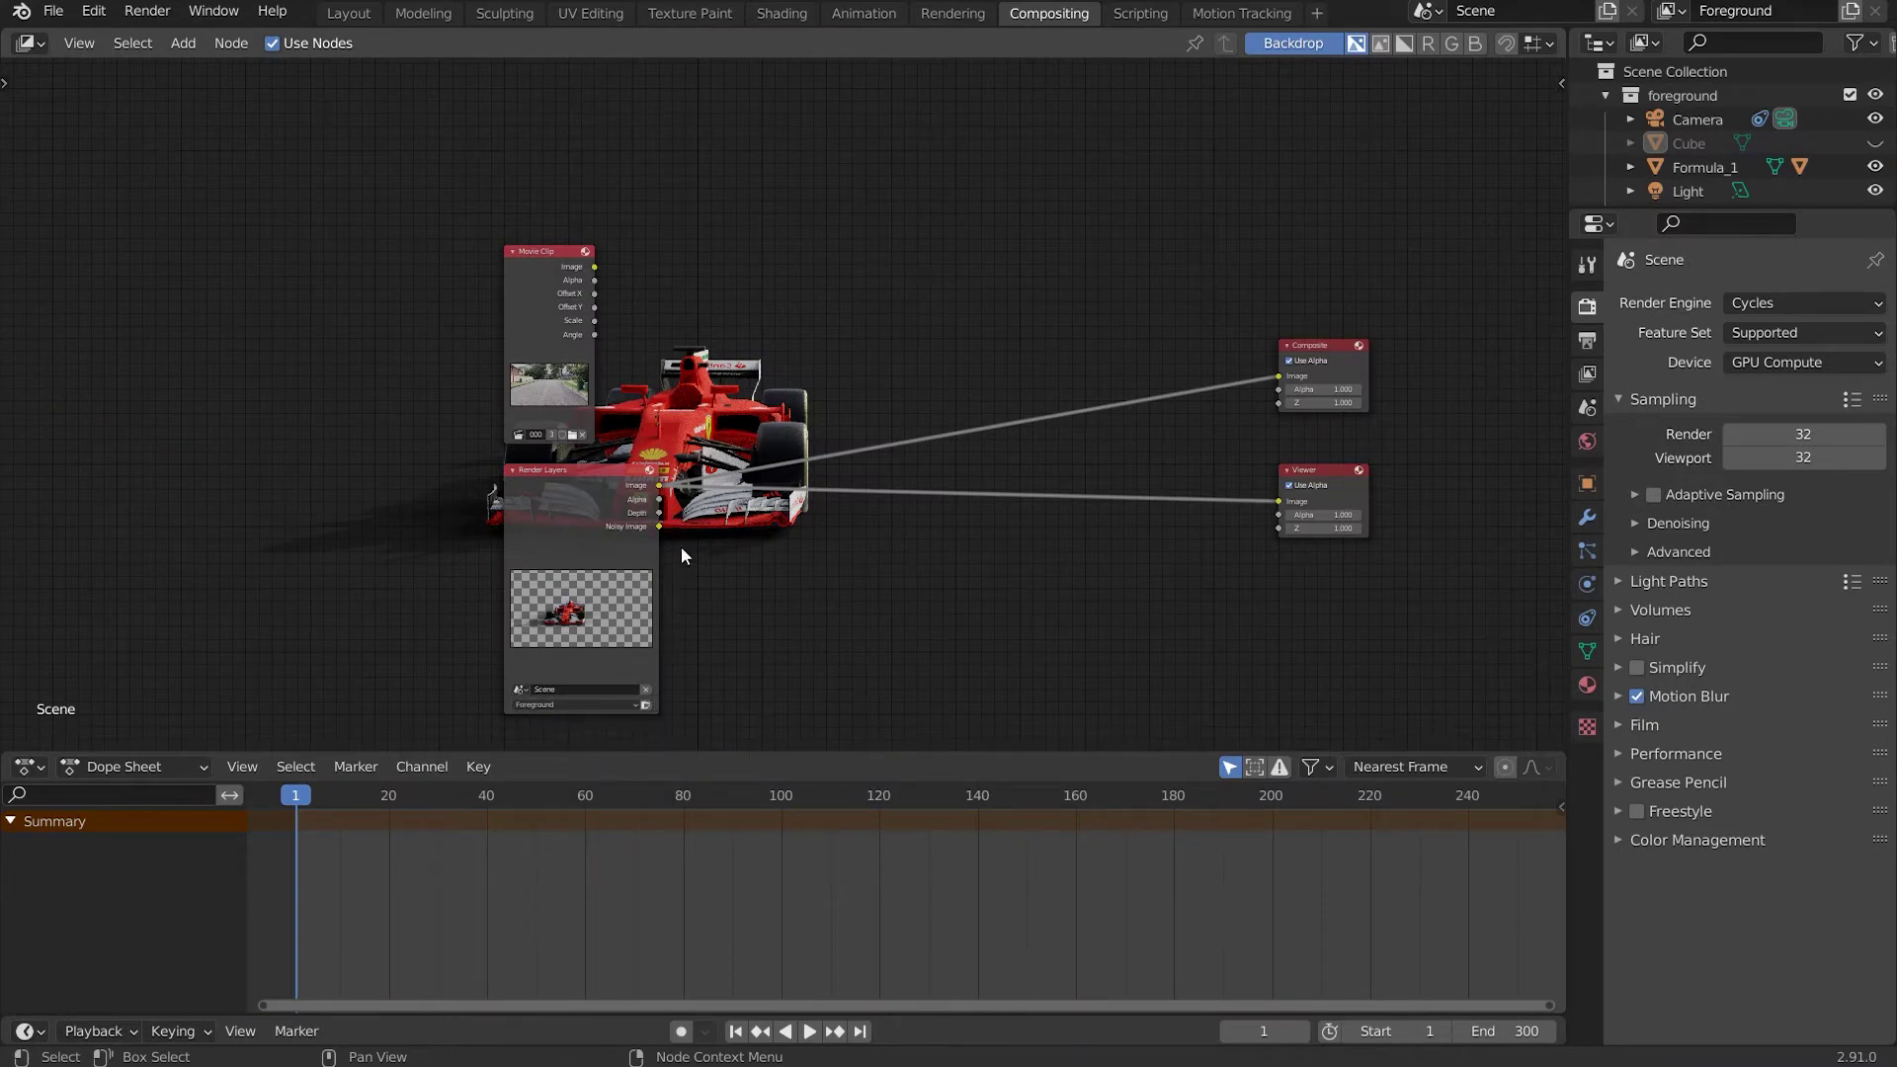
Set the Cycles render sampling to 200 samples in the scene's render properties
click(347, 12)
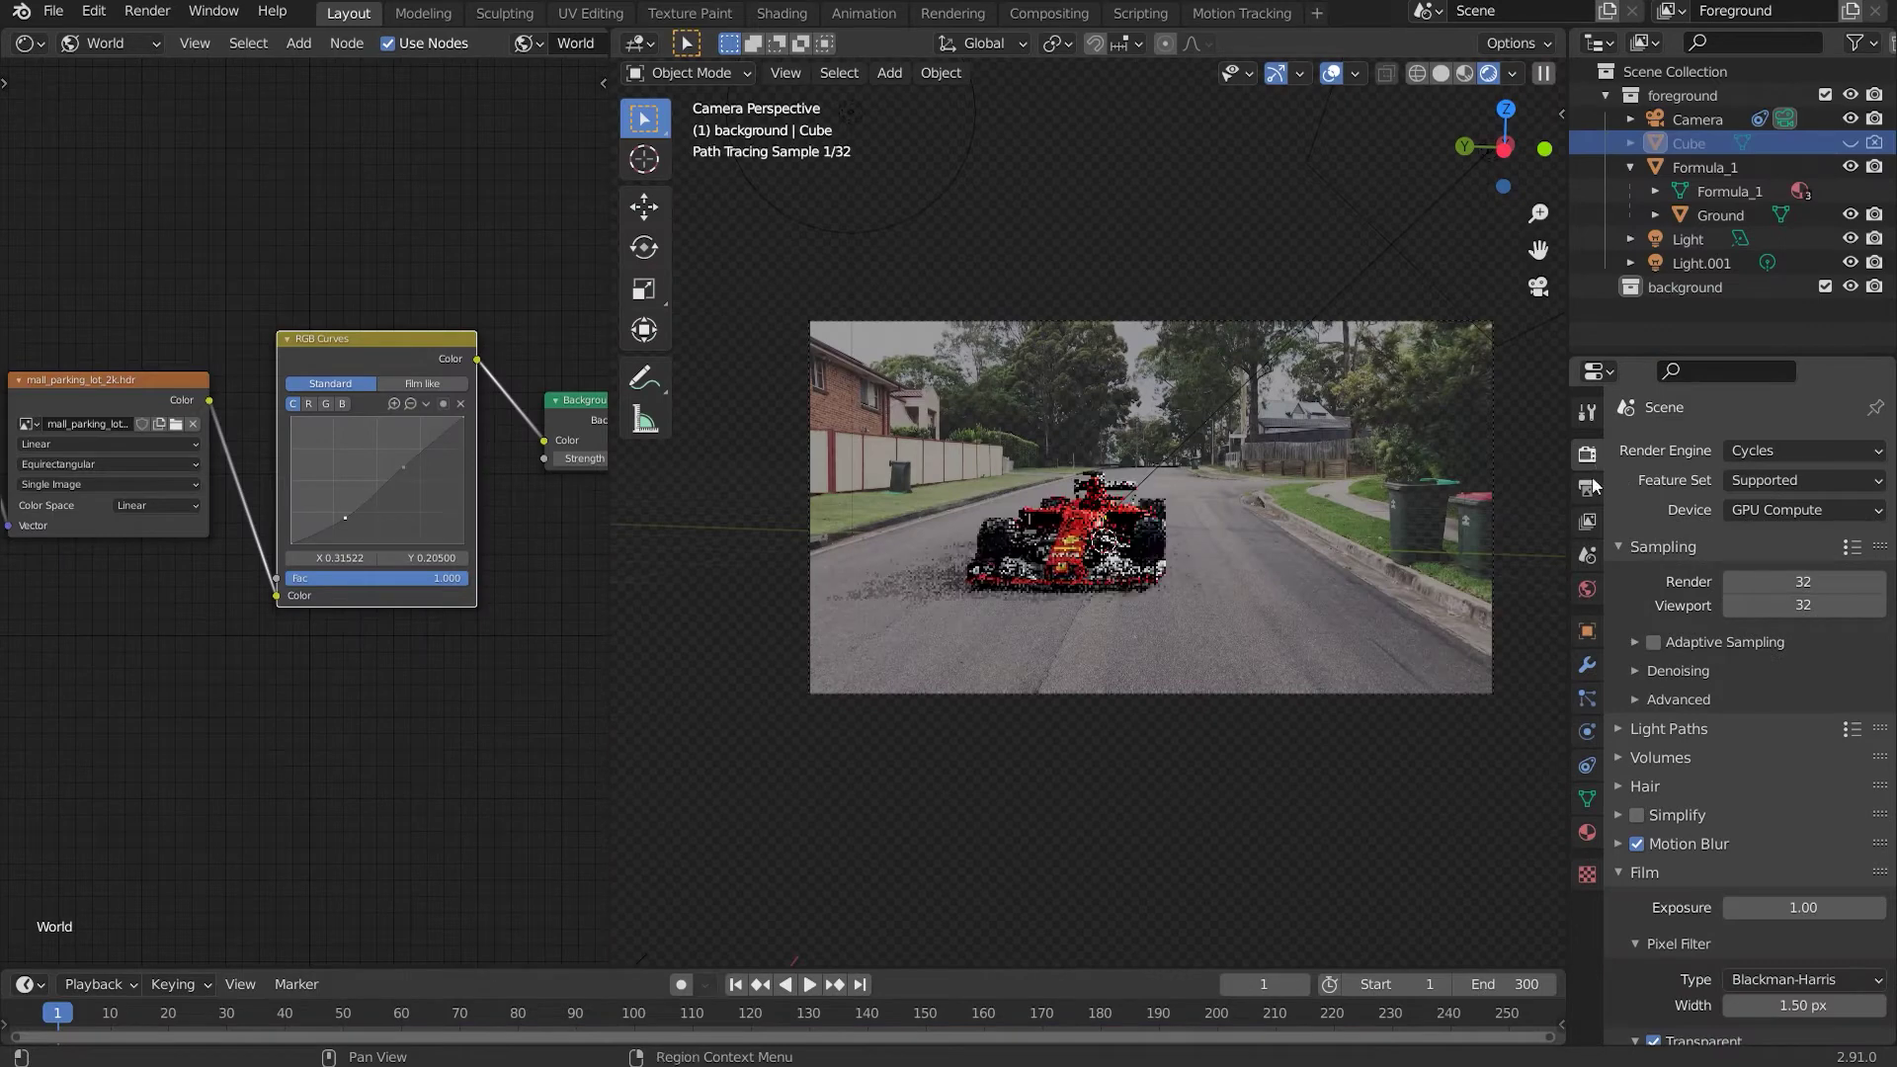
click(1766, 581)
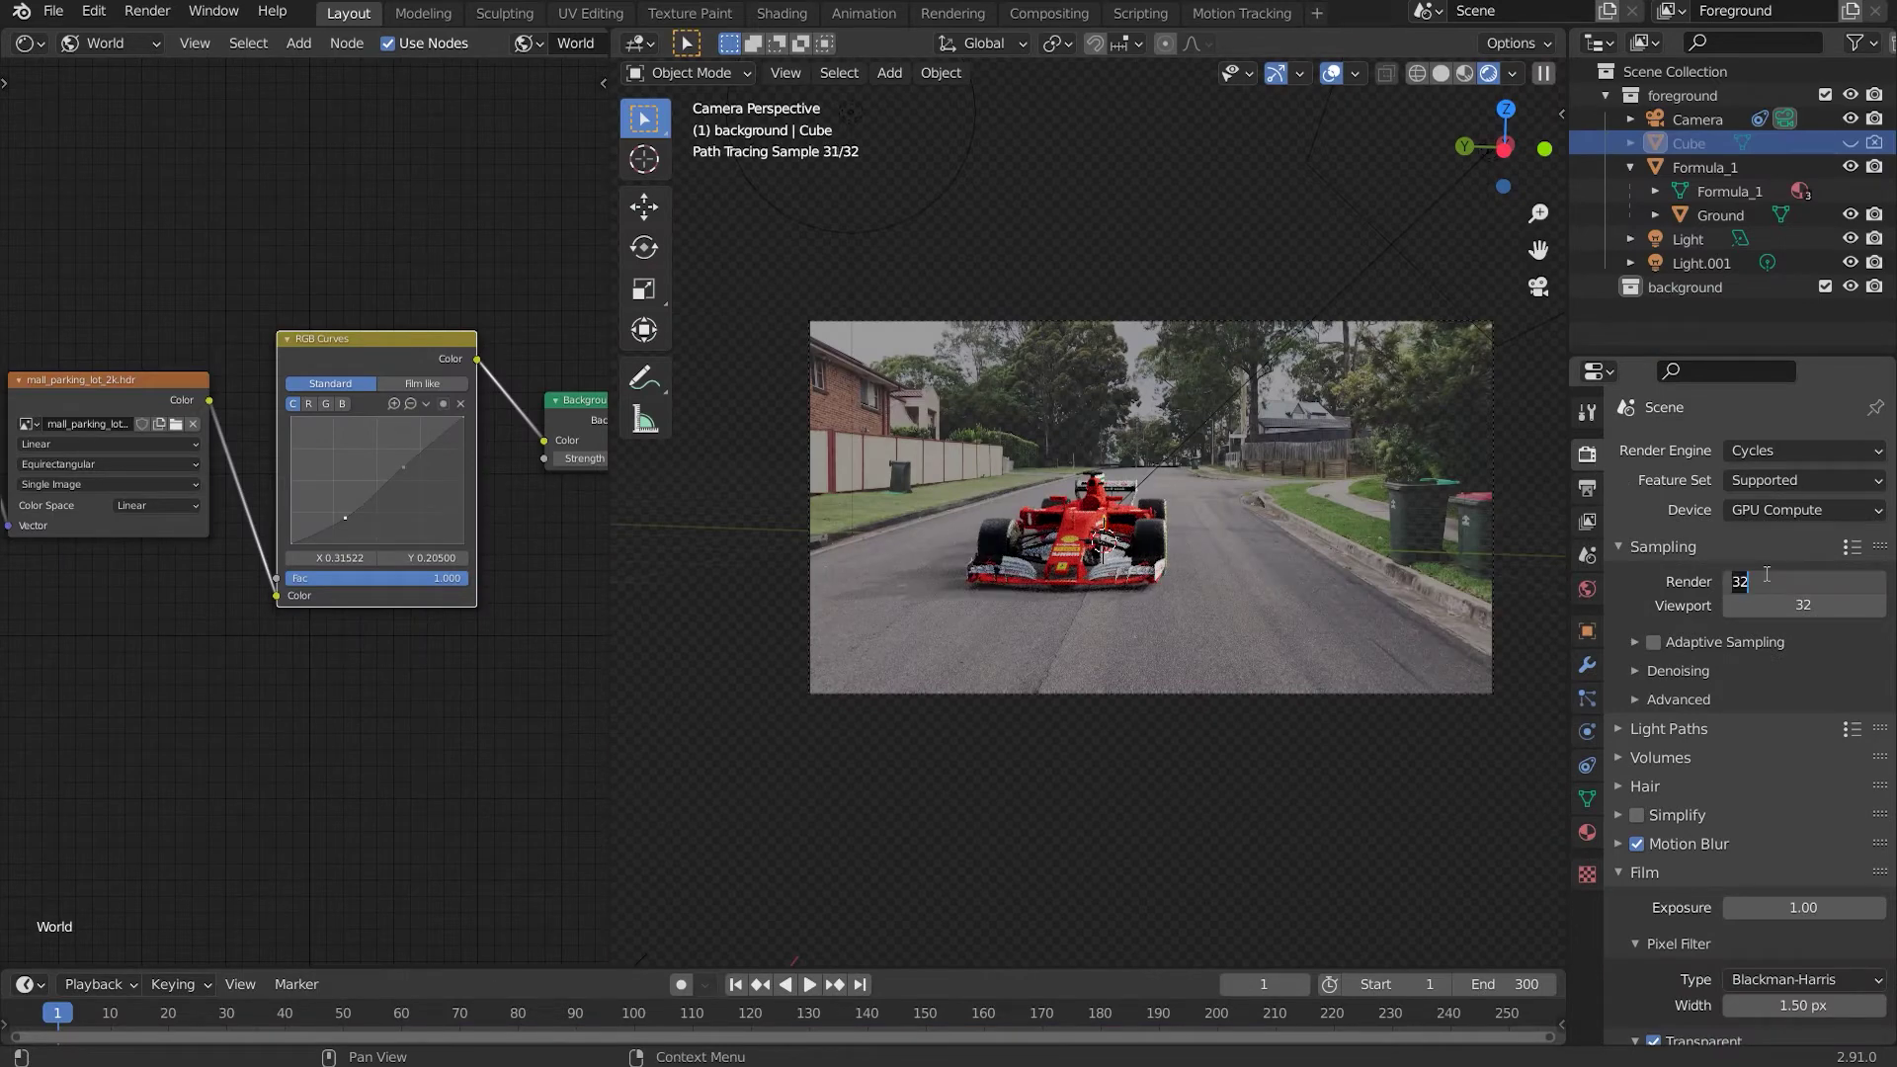
text(200)
key(Return)
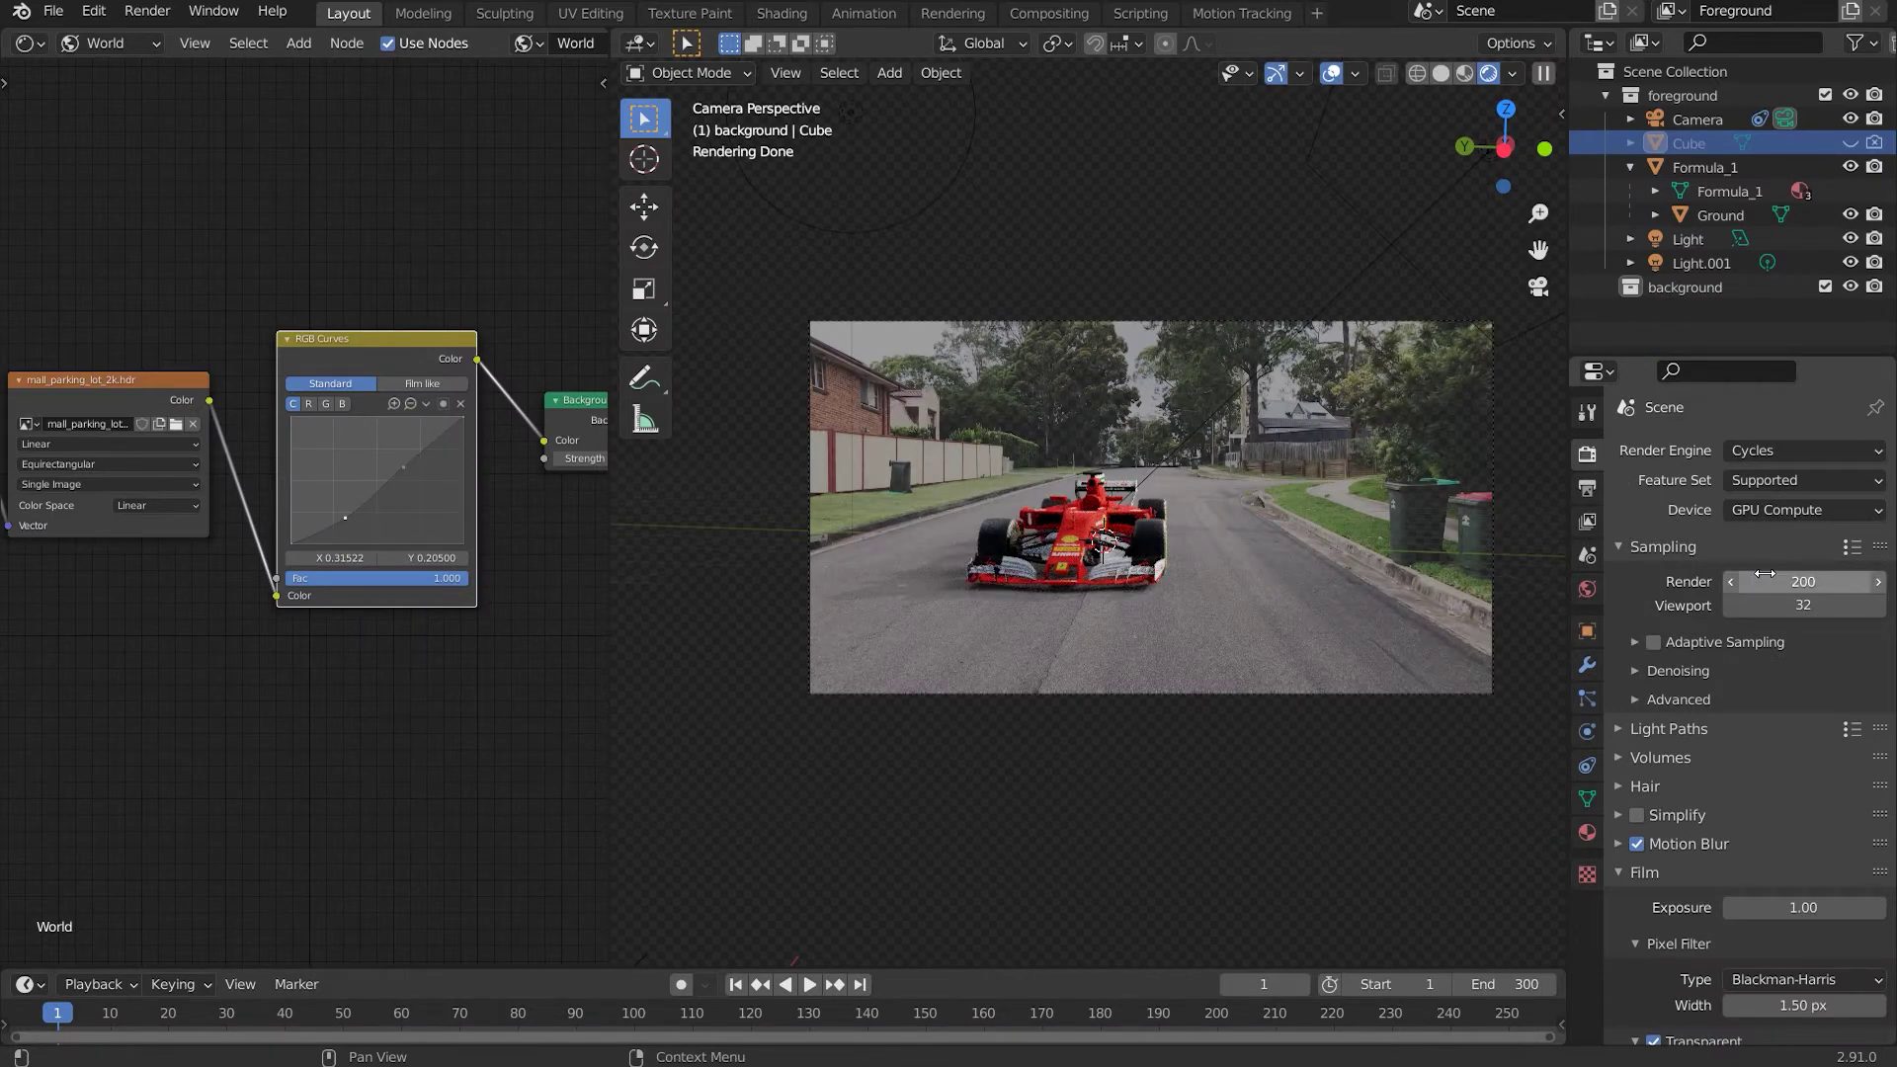
Show the light path settings and set the total max bounces to 2
scroll(1625, 692, down, 1)
click(1626, 691)
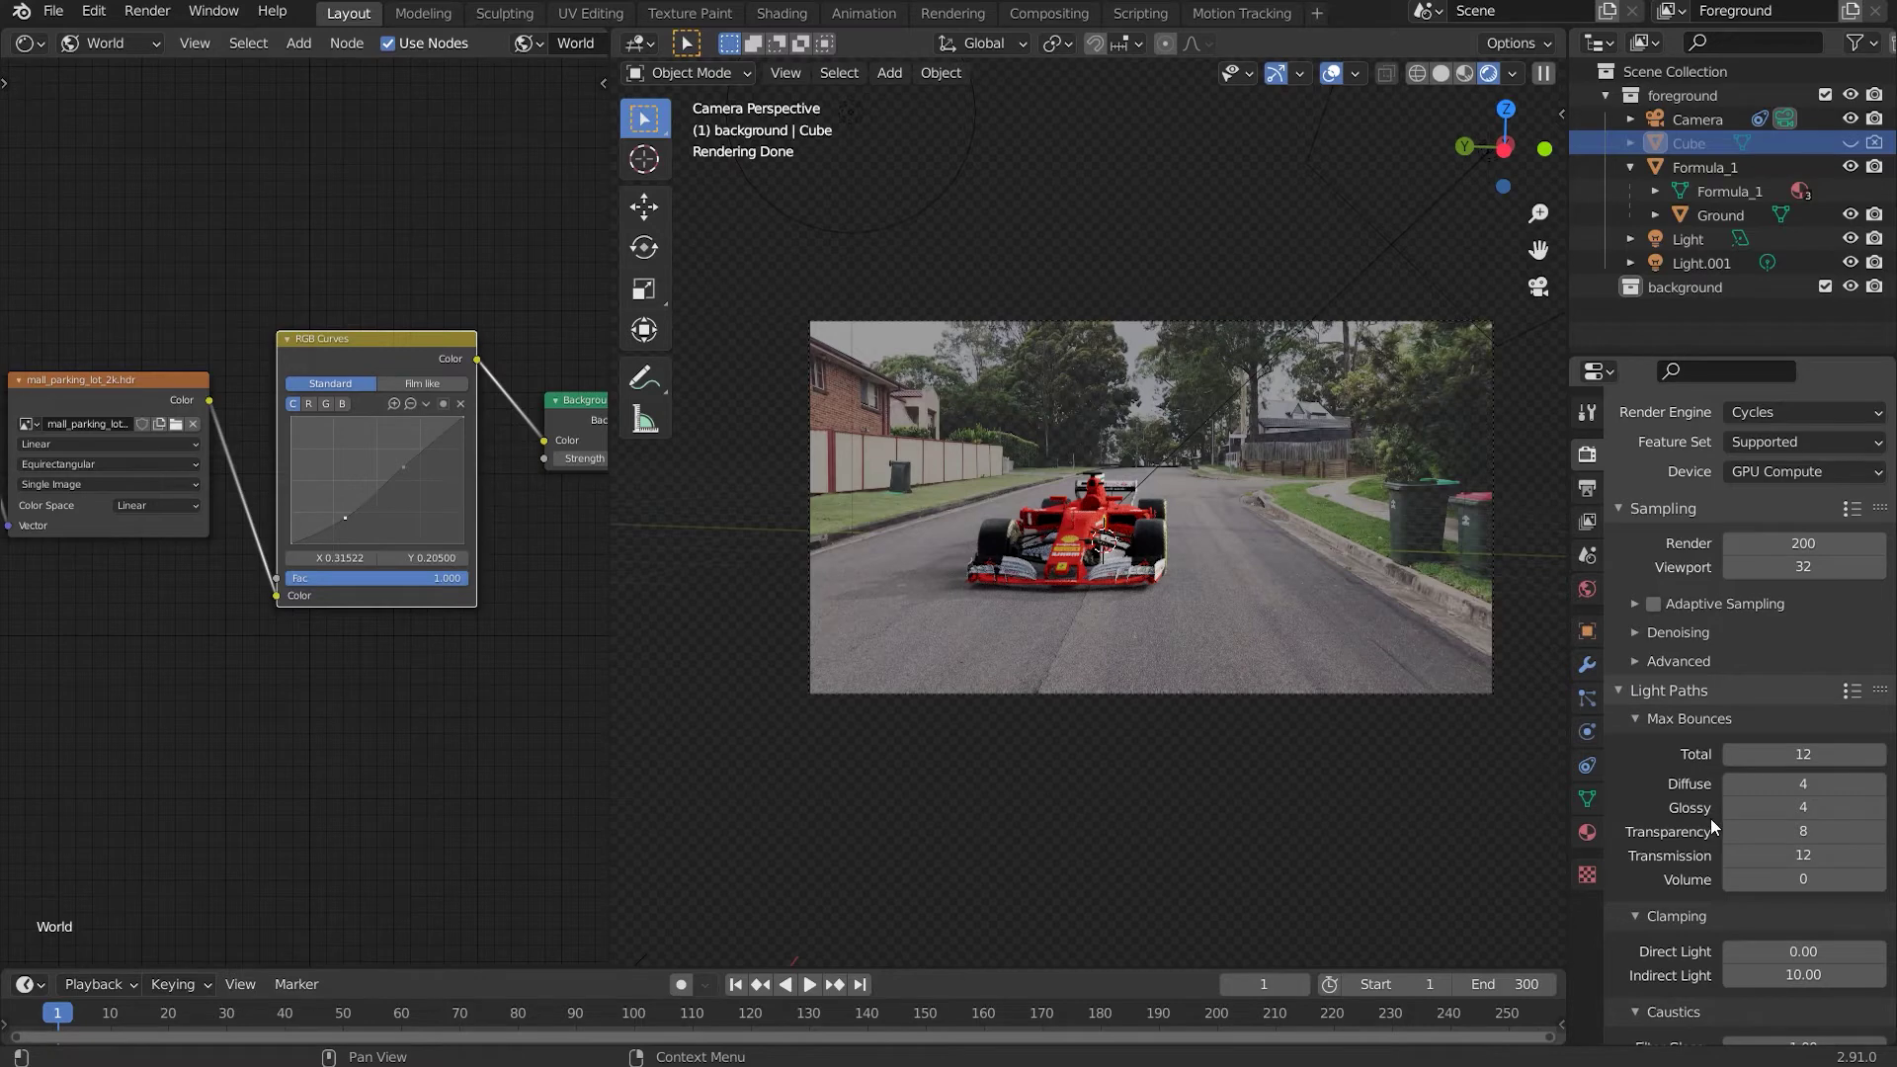
click(1763, 753)
text(2)
key(Return)
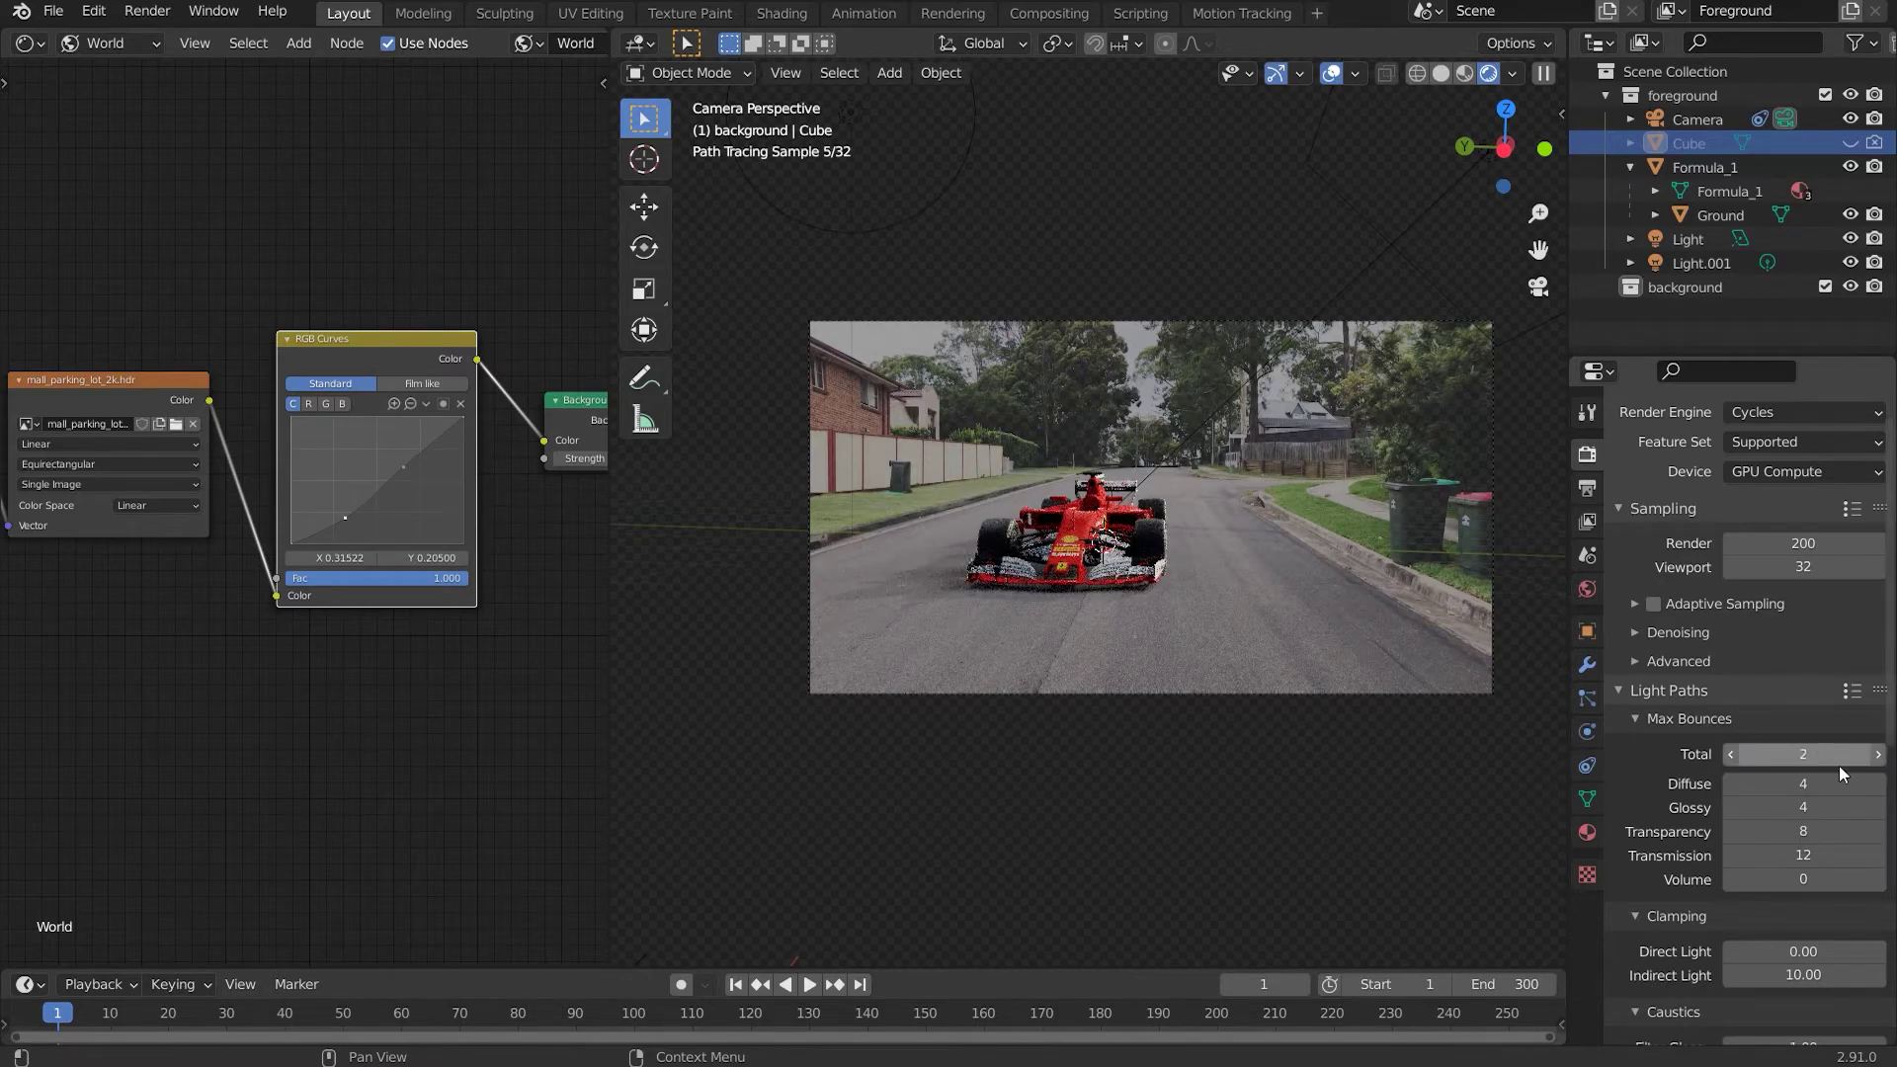
Turn off both reflective and refractive caustics in the light path settings
scroll(1800, 790, down, 5)
click(1729, 847)
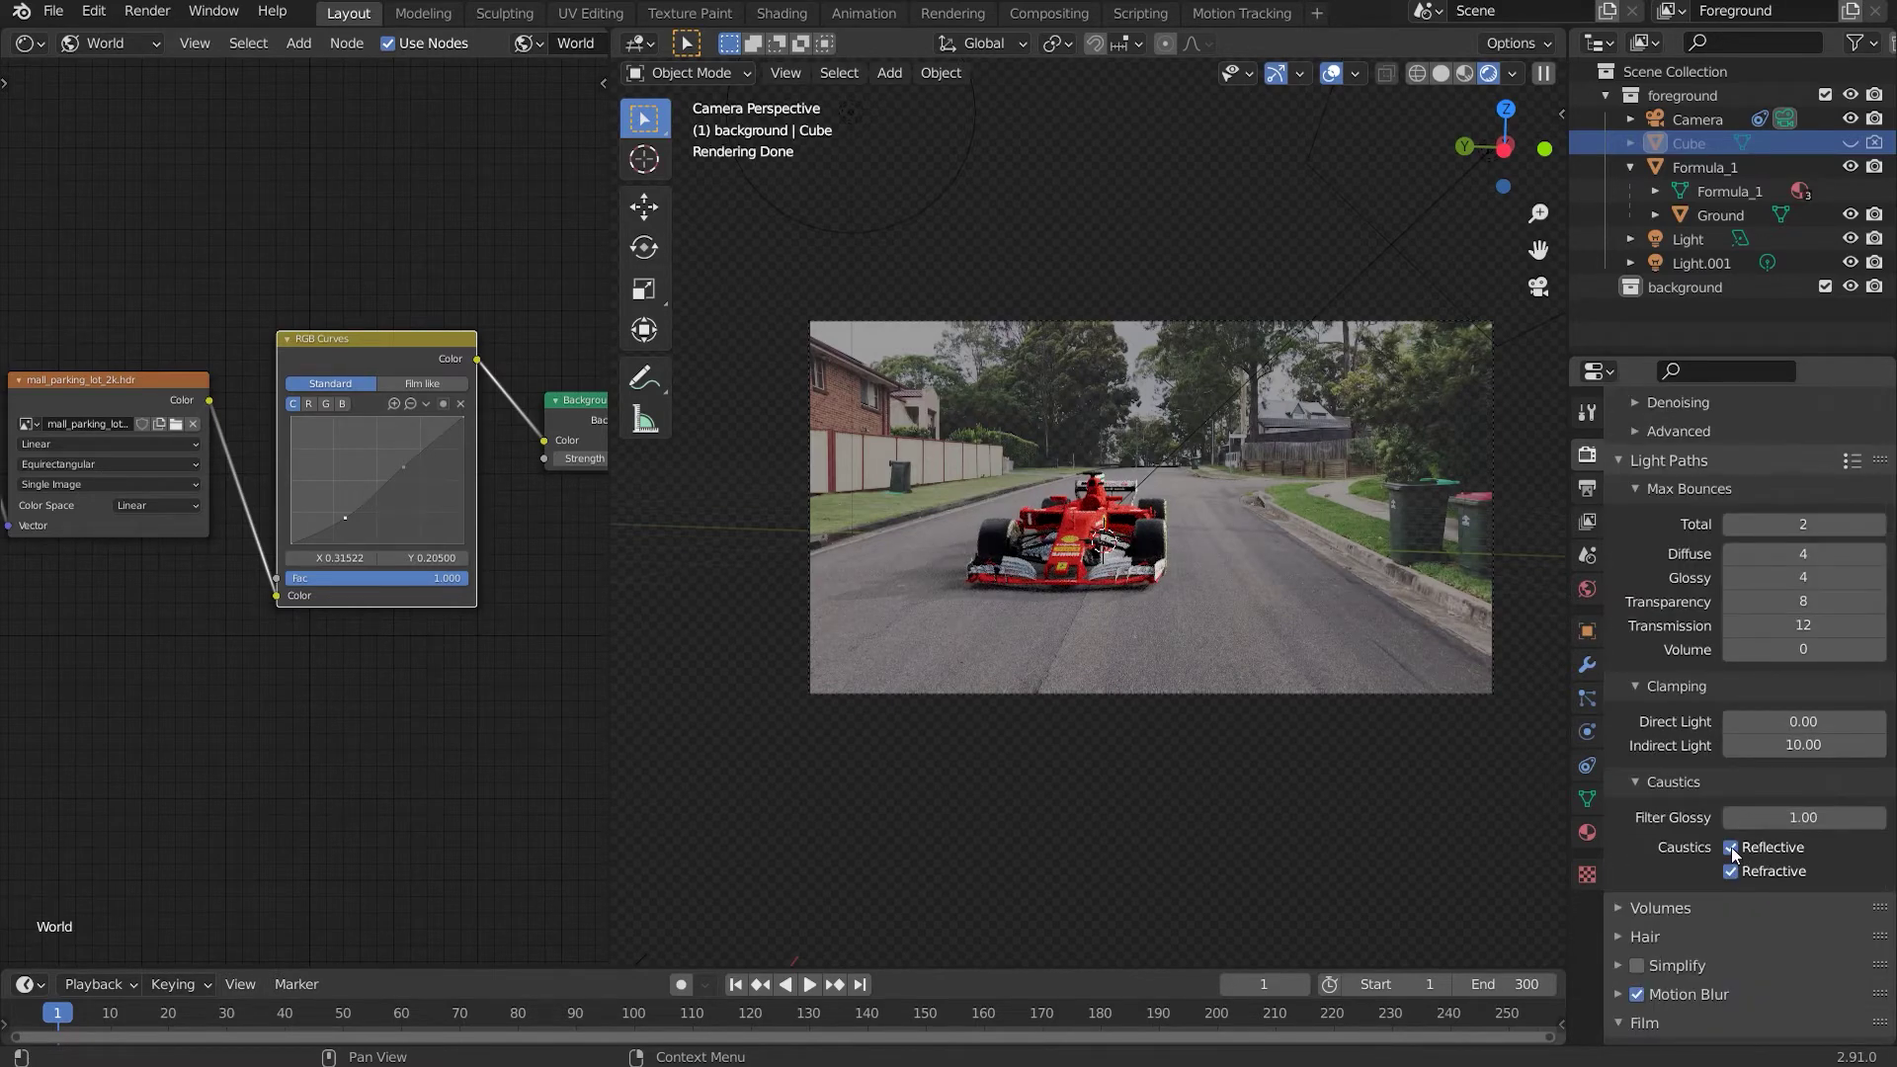
click(1730, 871)
scroll(1617, 896, down, 1)
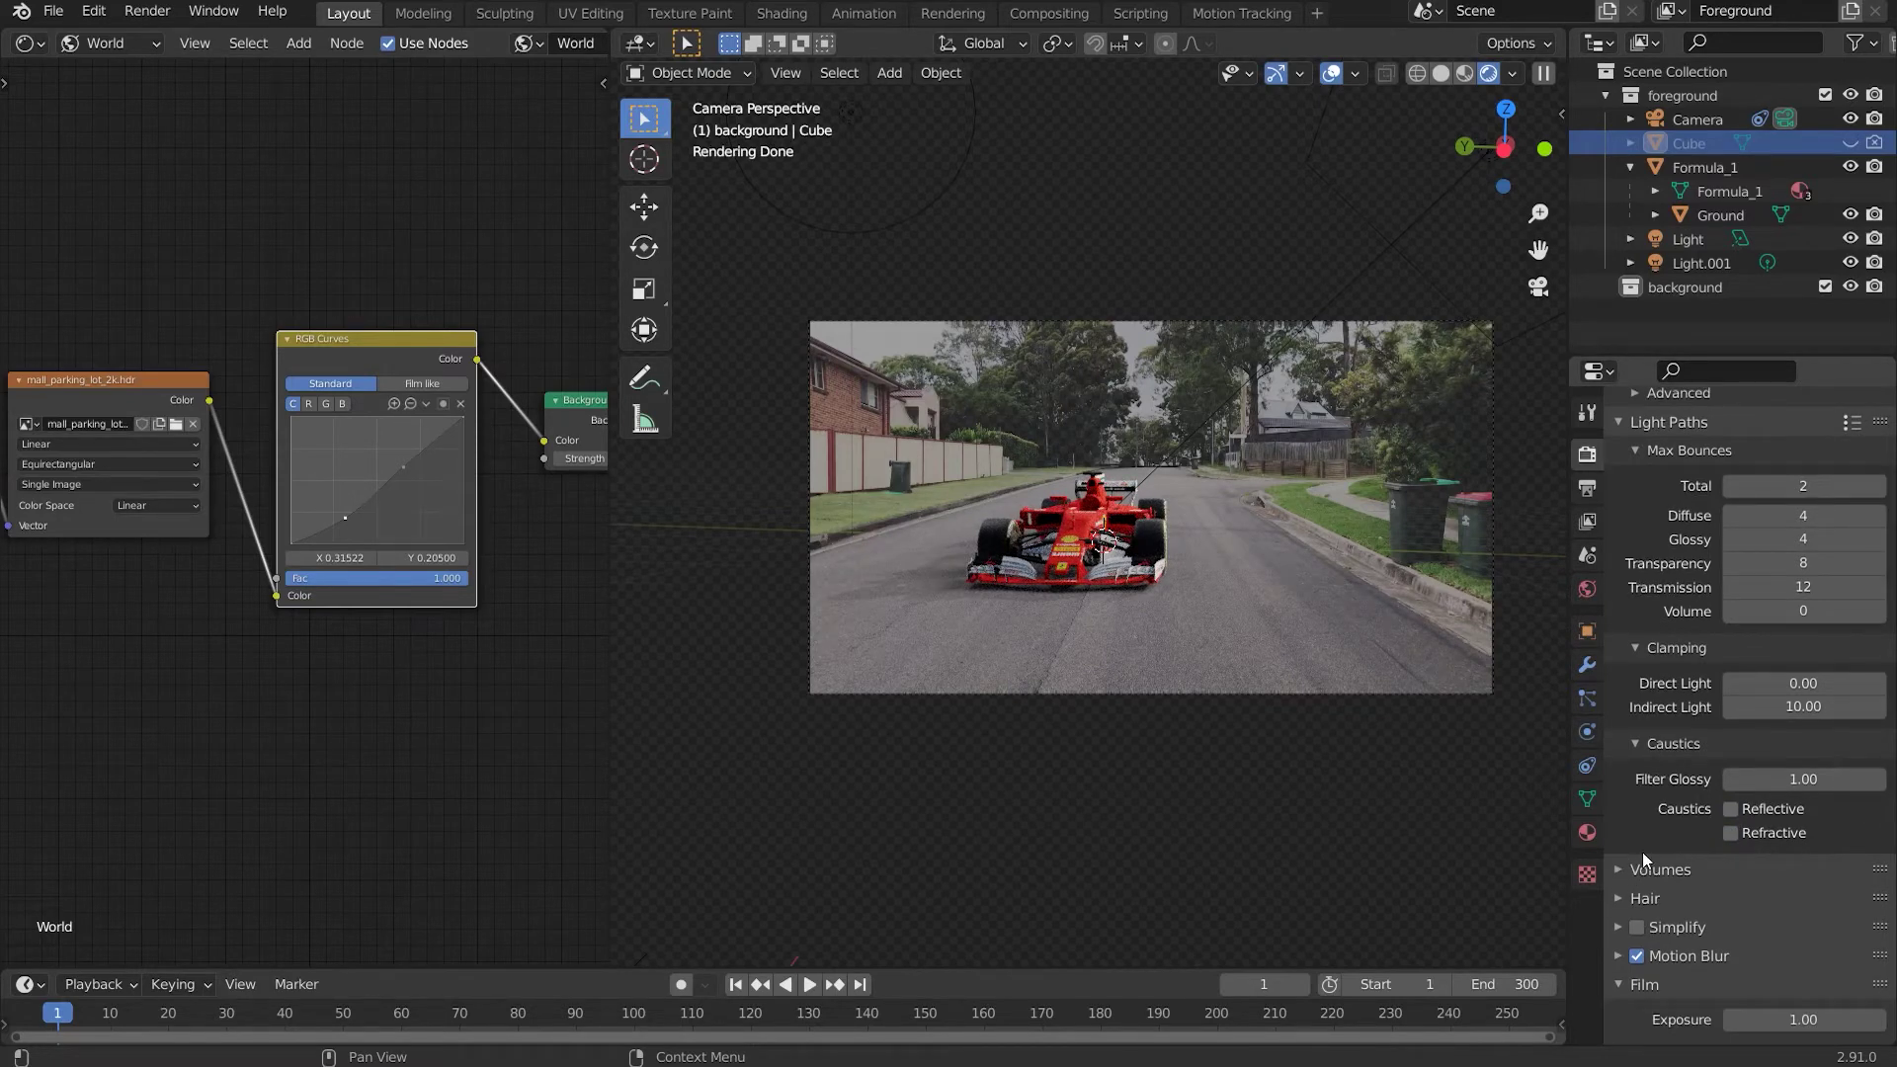
Show the performance settings and set the render tile size to 256 px in both X and Y
scroll(1614, 892, down, 8)
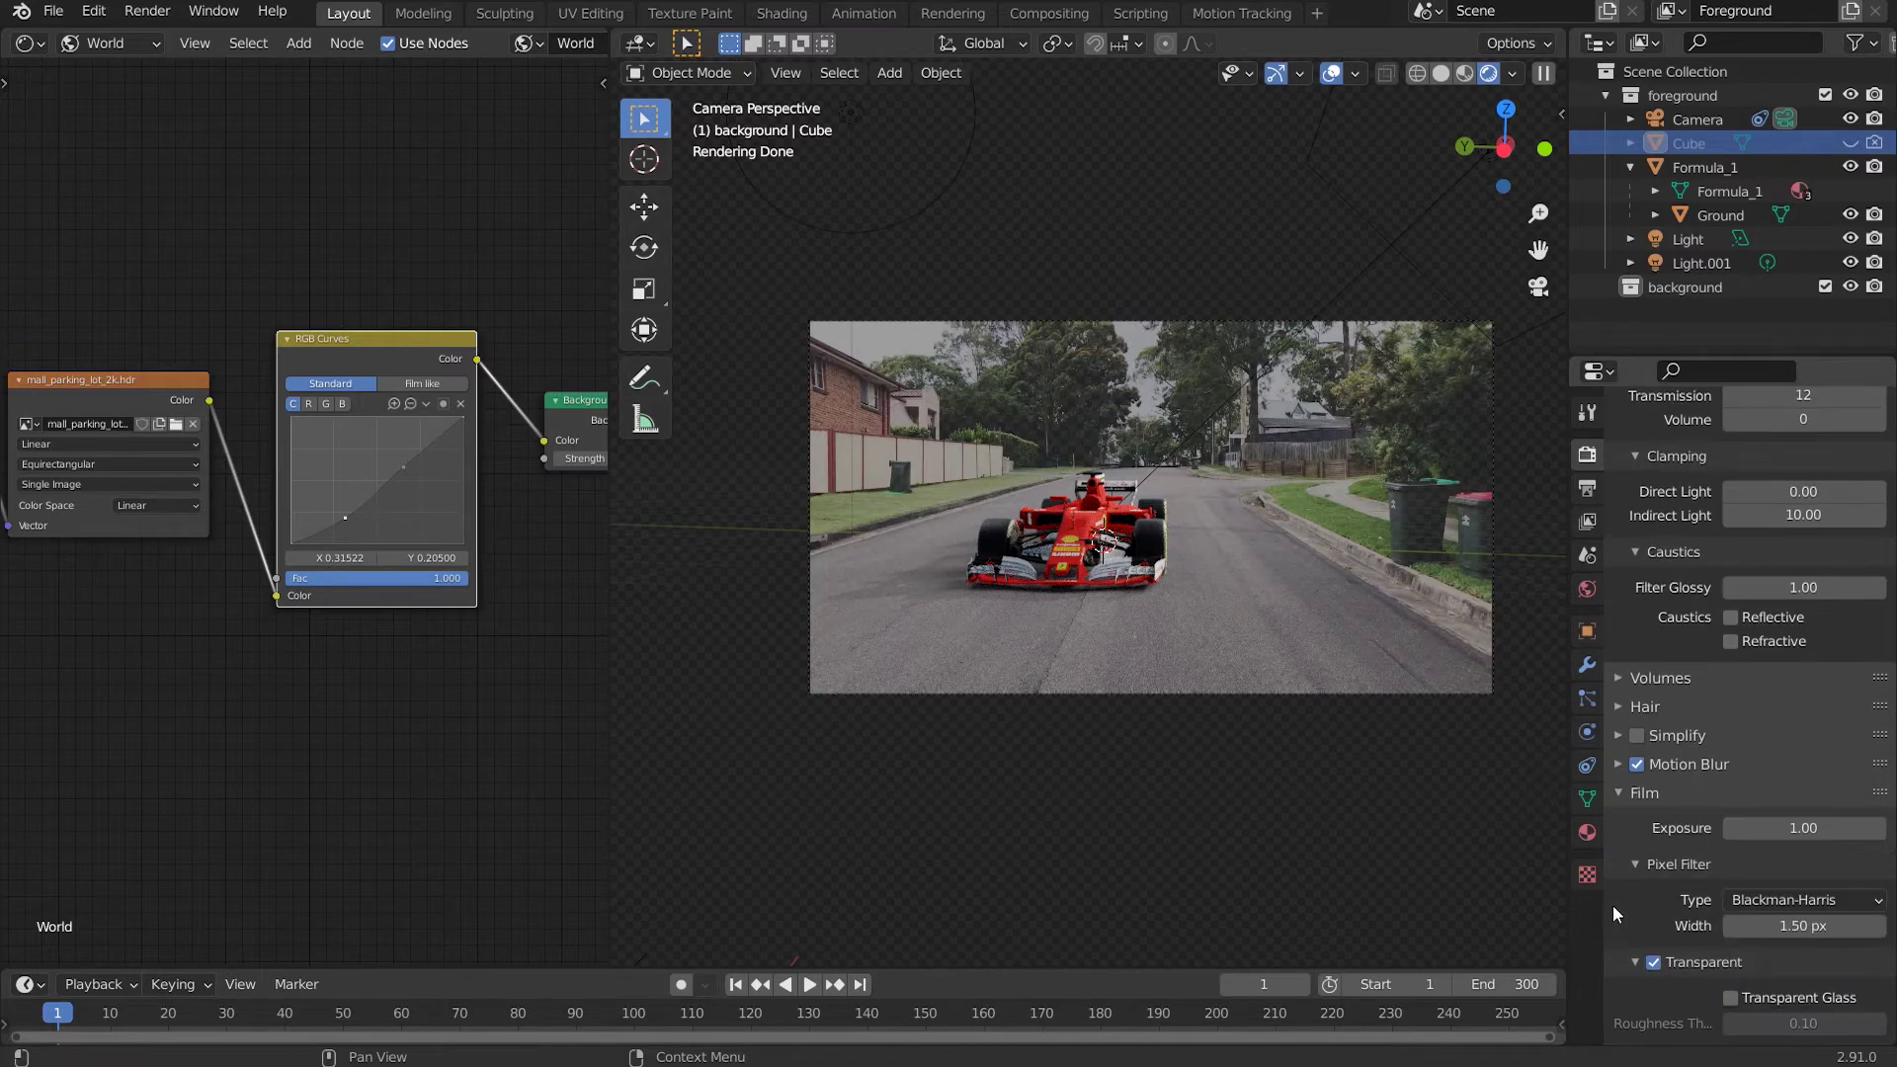
click(1620, 944)
scroll(1620, 940, down, 9)
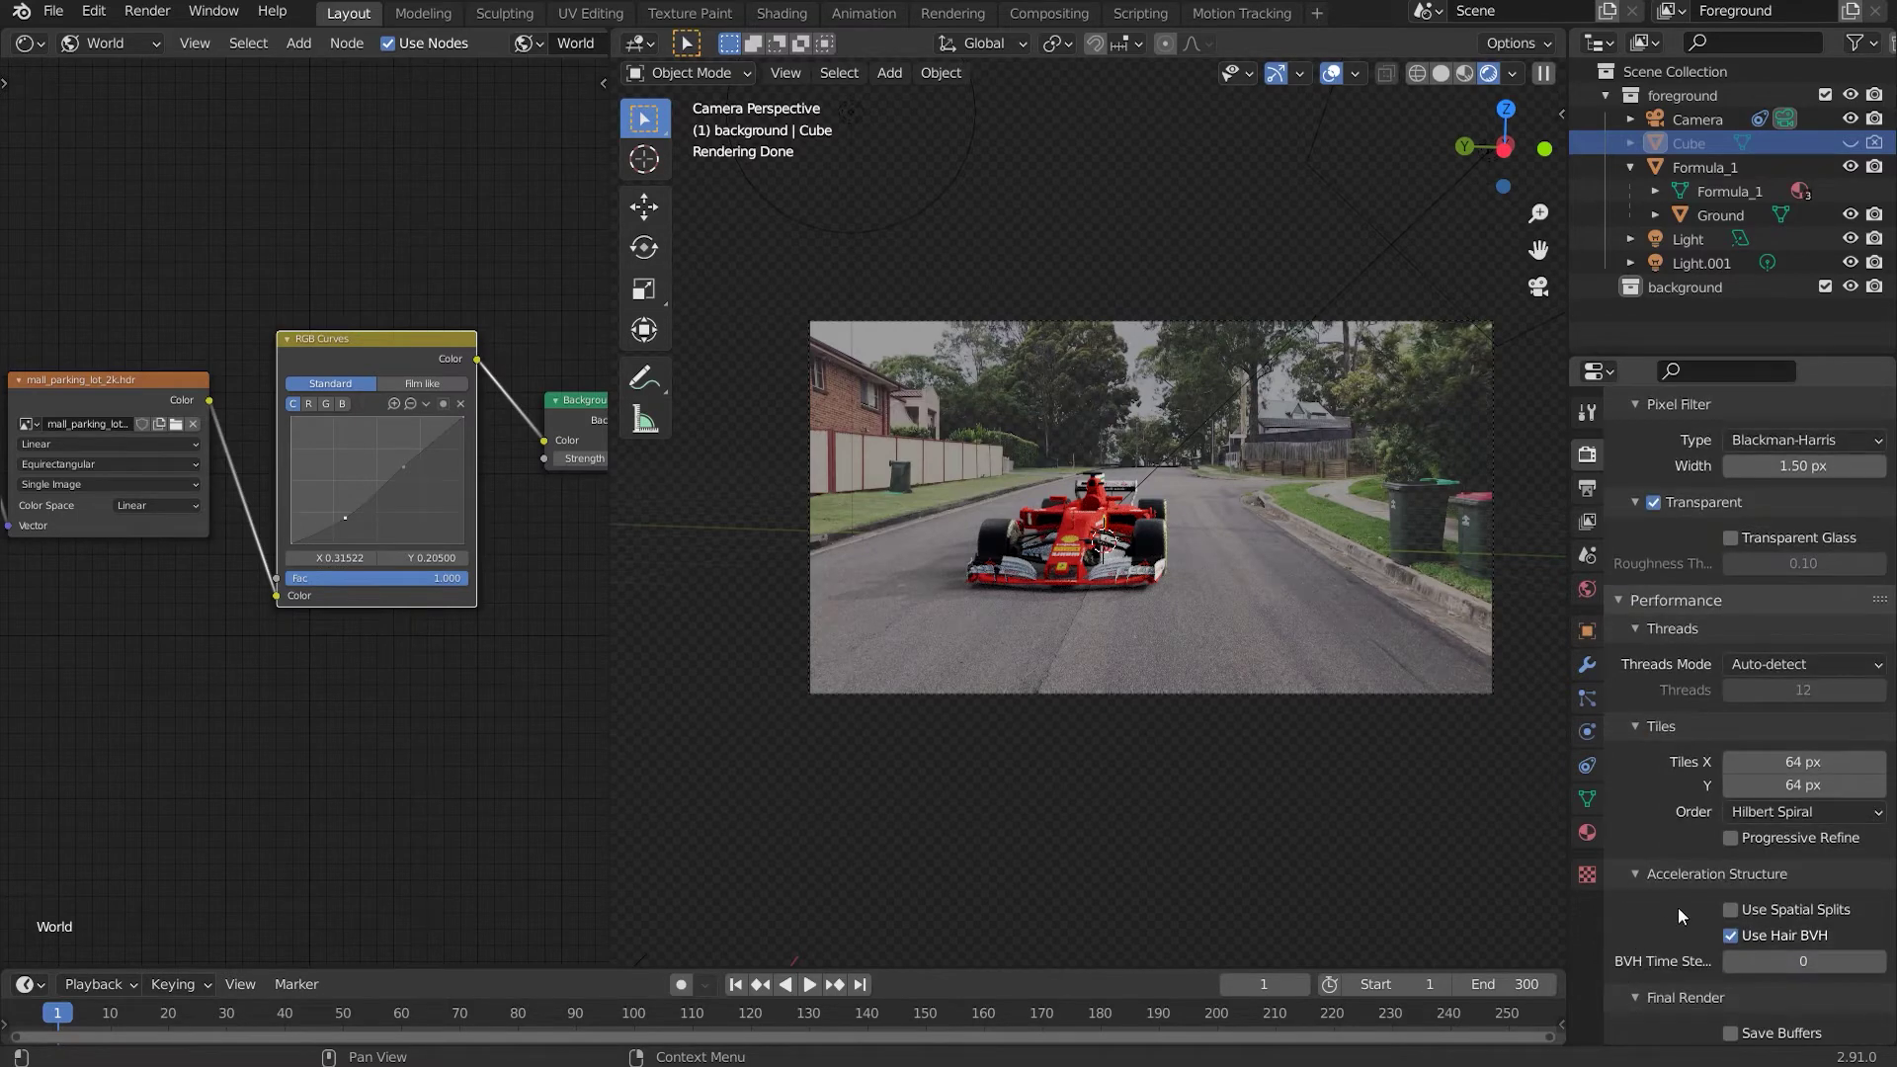
click(1802, 763)
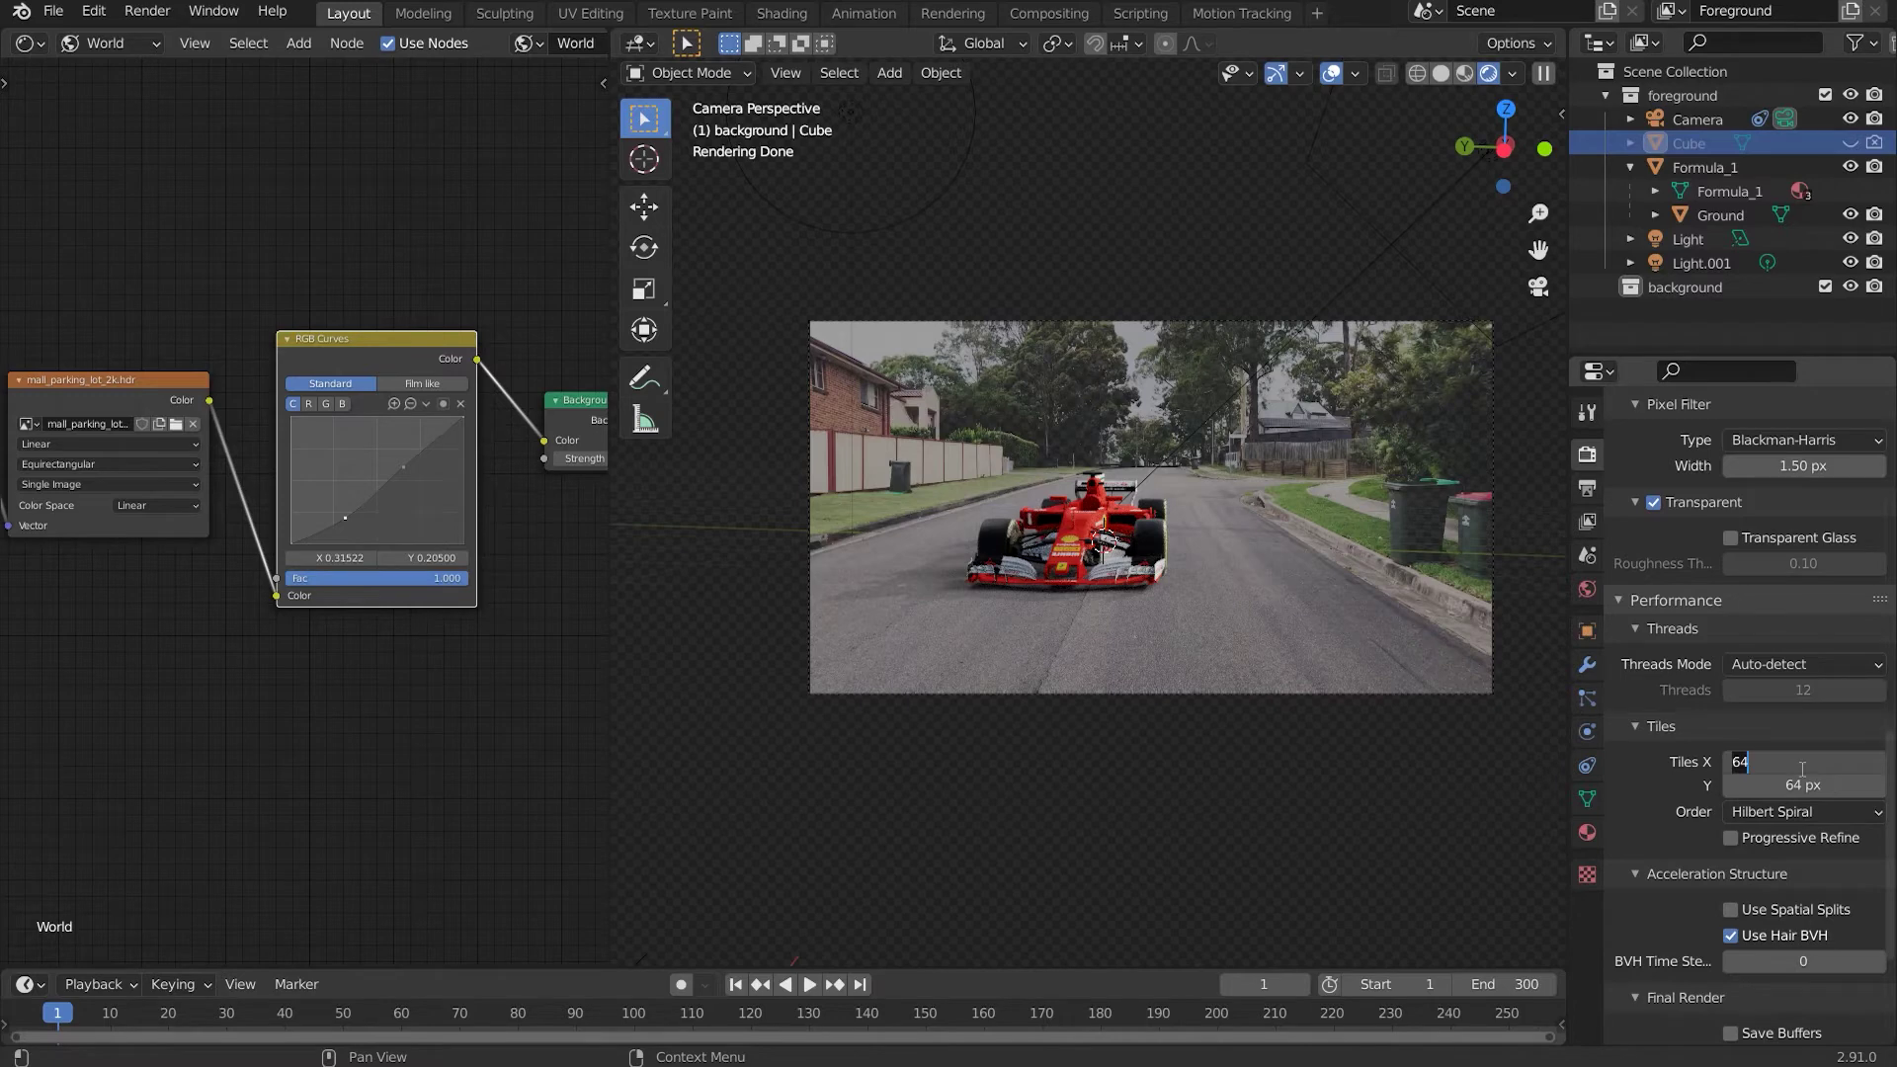
text(265)
key(BackSpace)
key(BackSpace)
text(56)
key(Tab)
text(256)
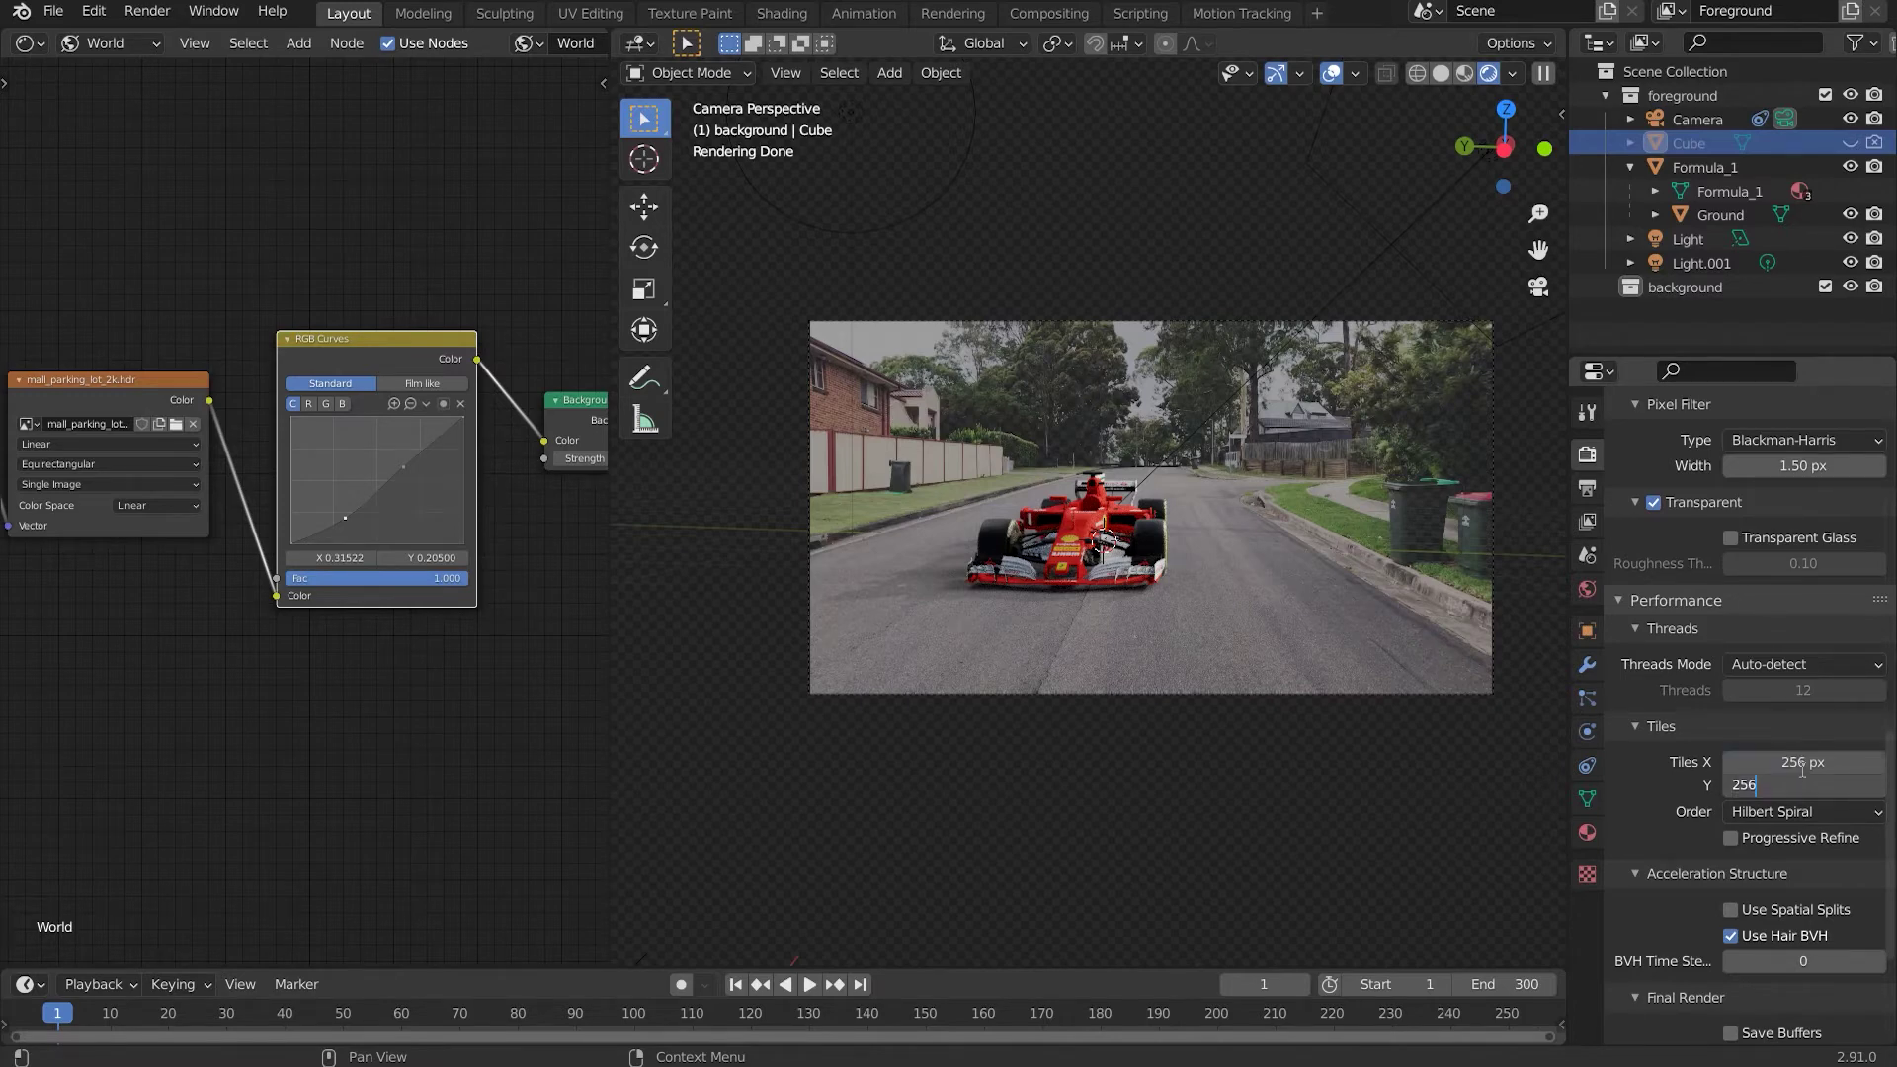
key(Return)
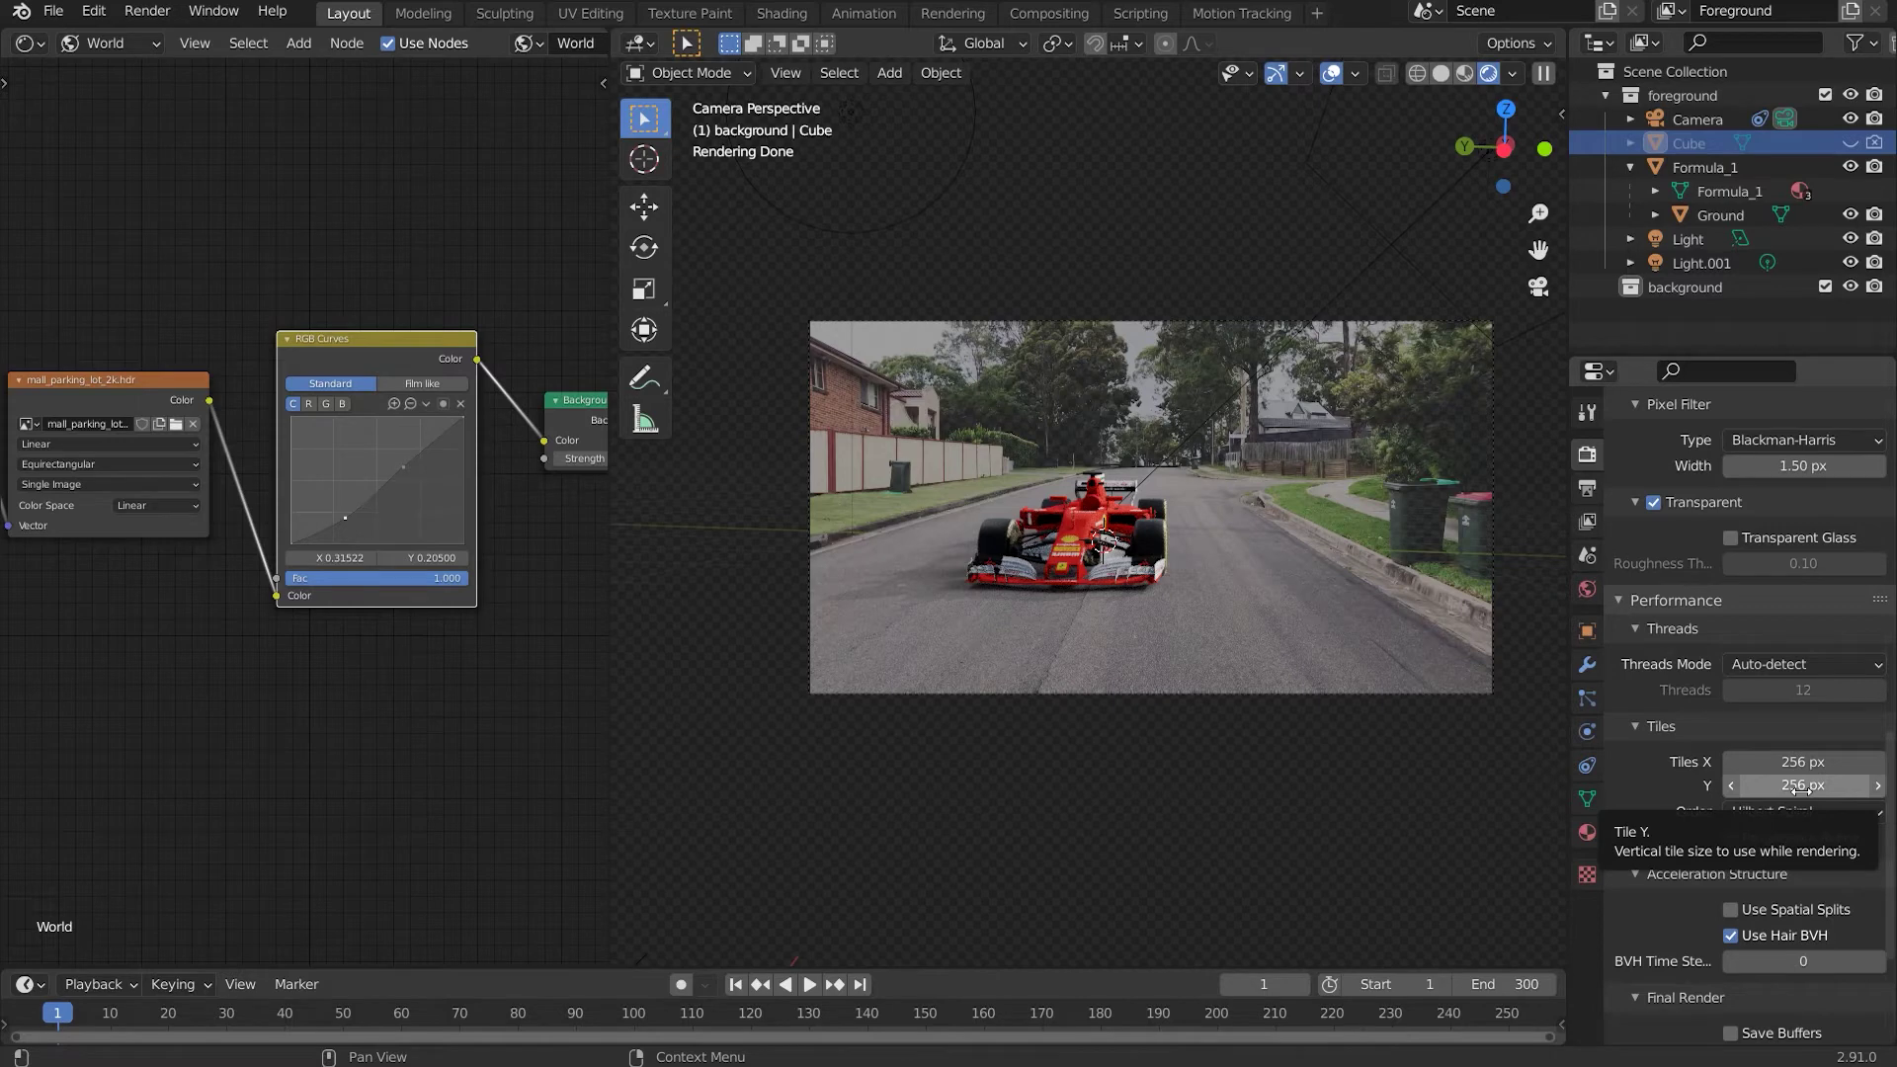
Review the remaining performance settings, collapse the Film and Performance sections, and check the denoising options
scroll(1800, 787, down, 4)
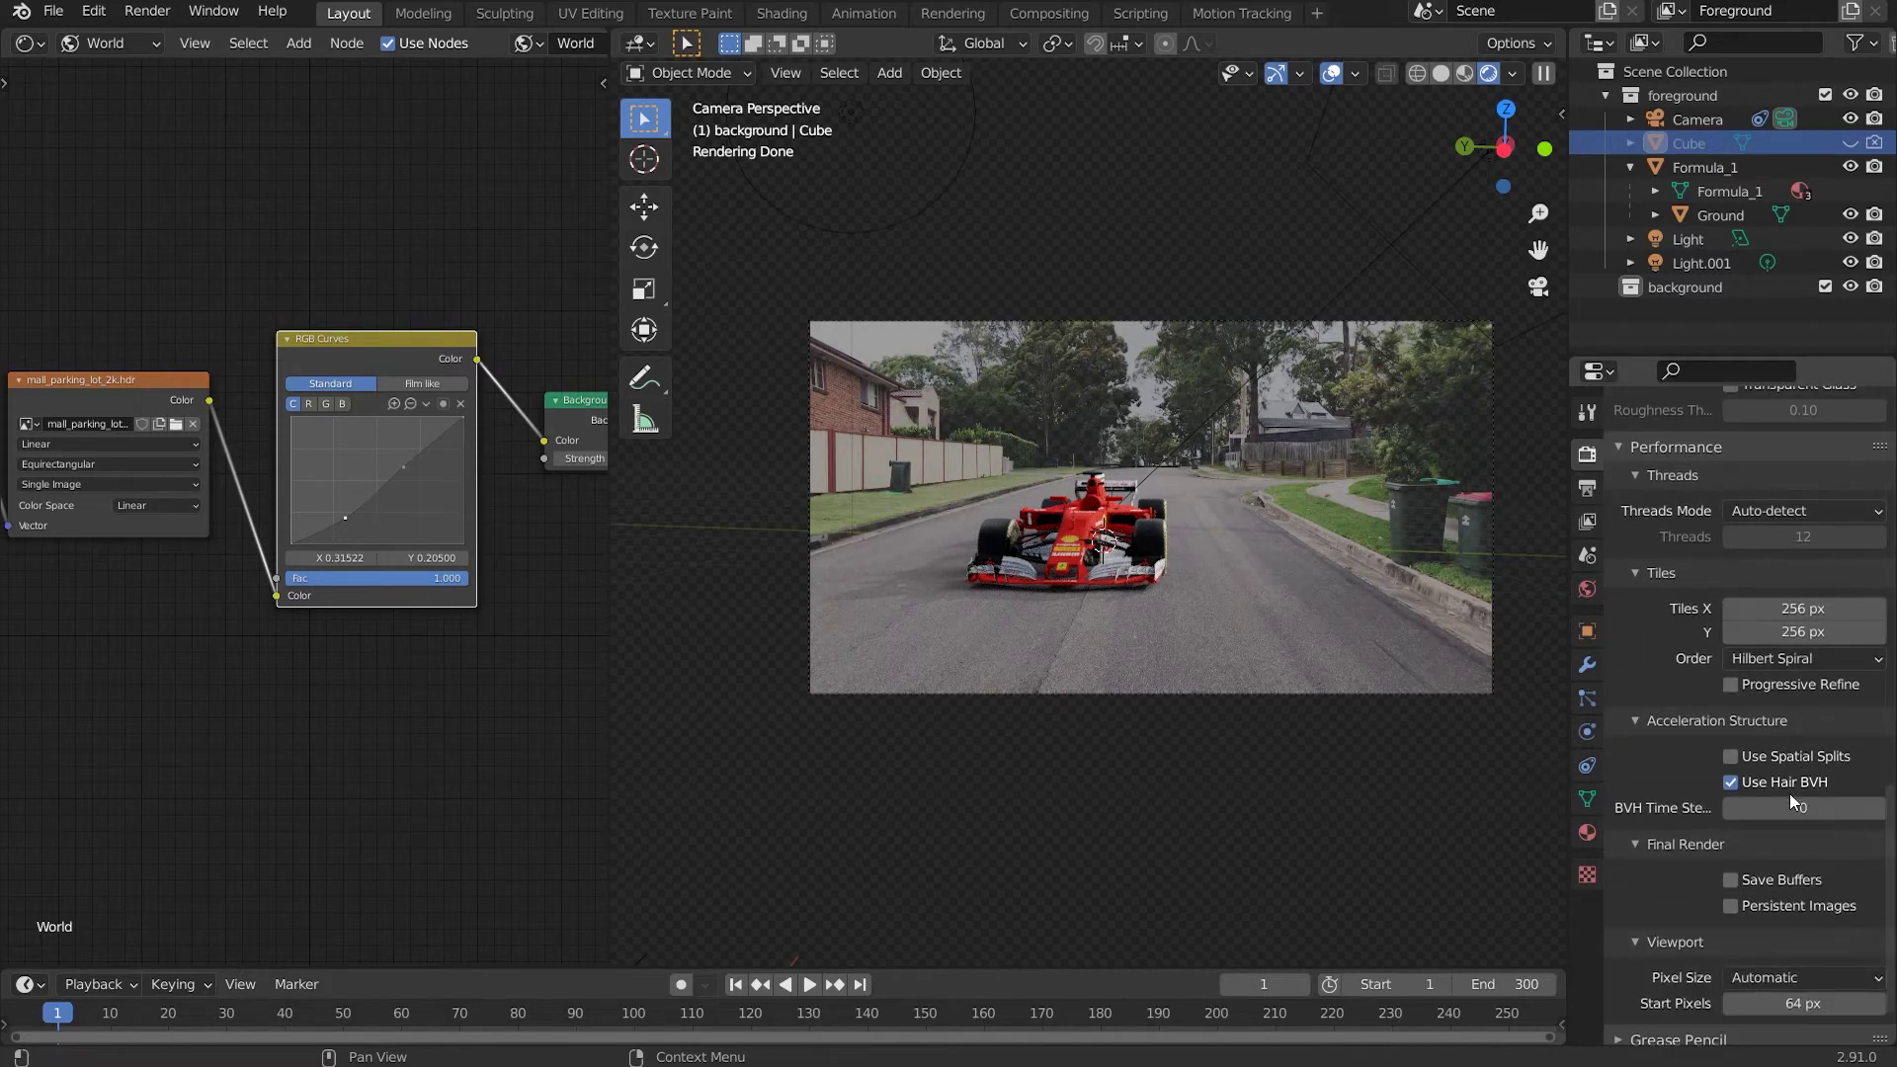
scroll(1788, 792, down, 2)
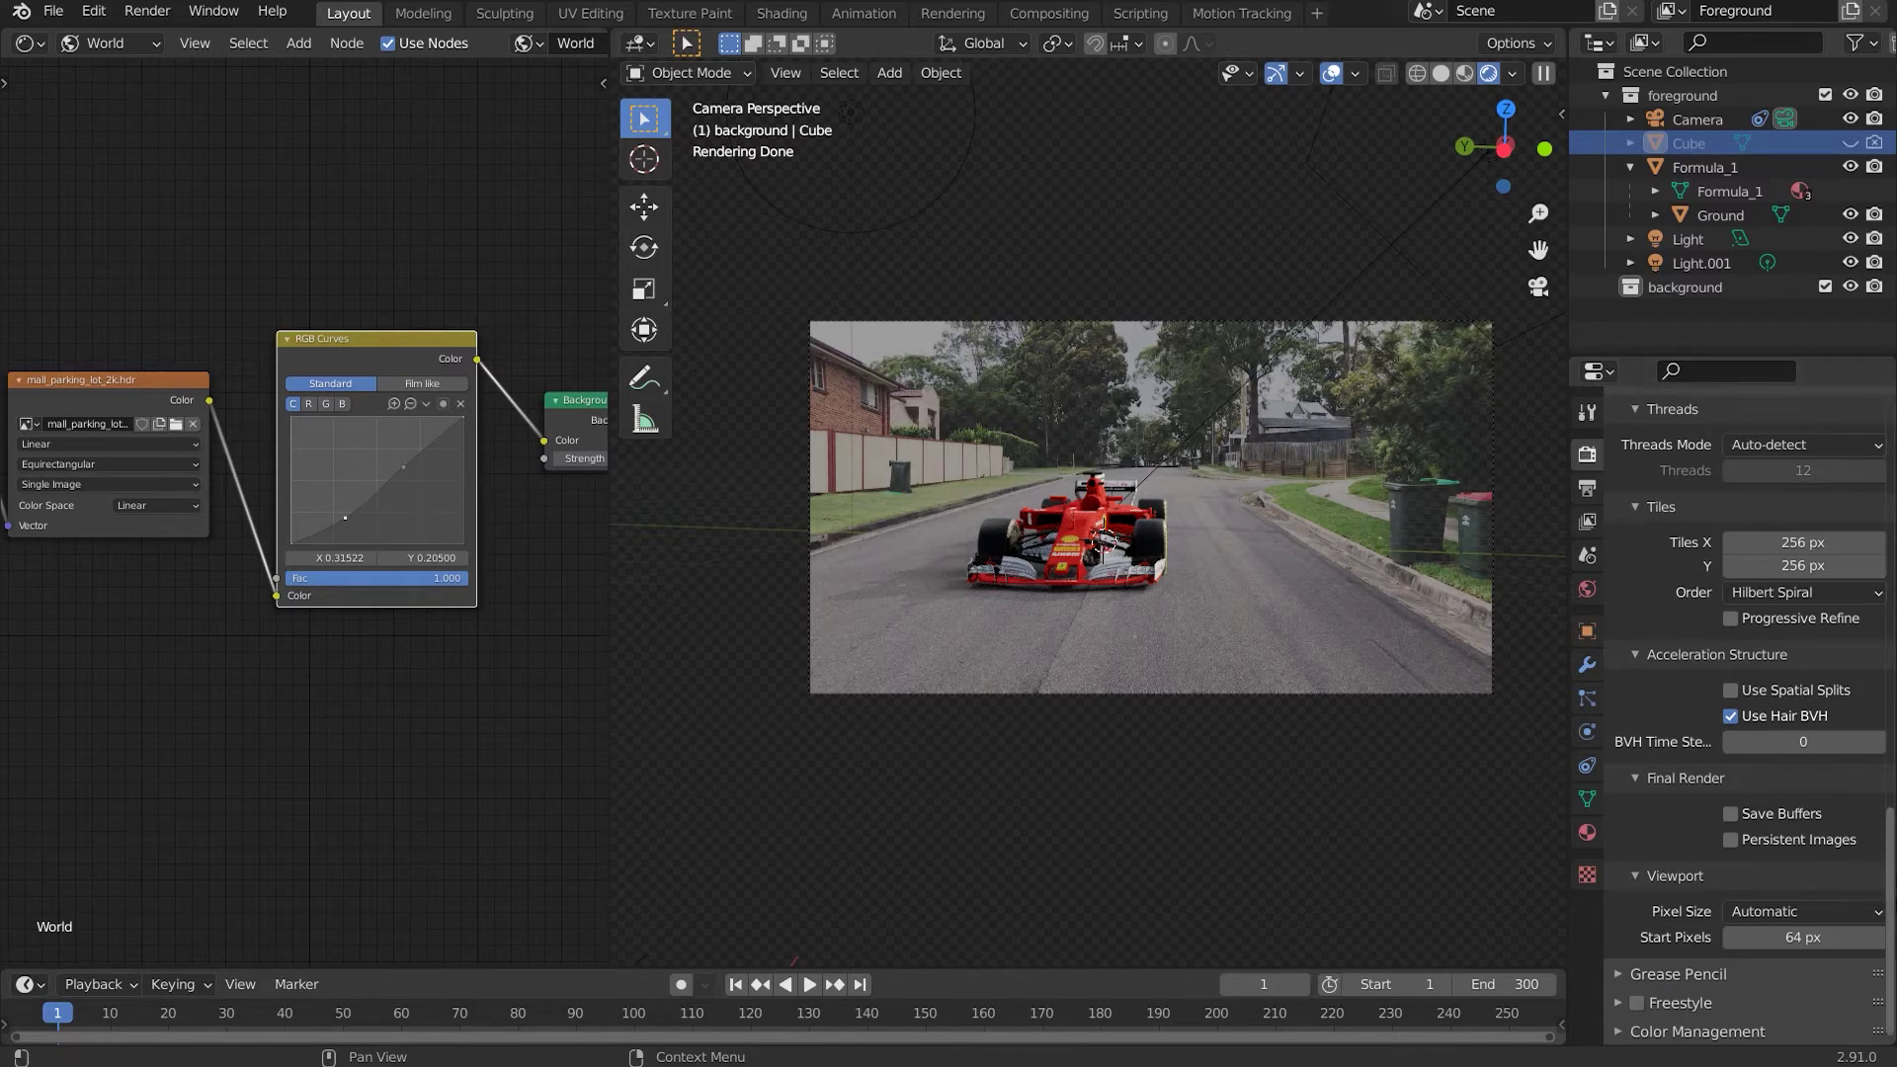
scroll(1703, 875, up, 7)
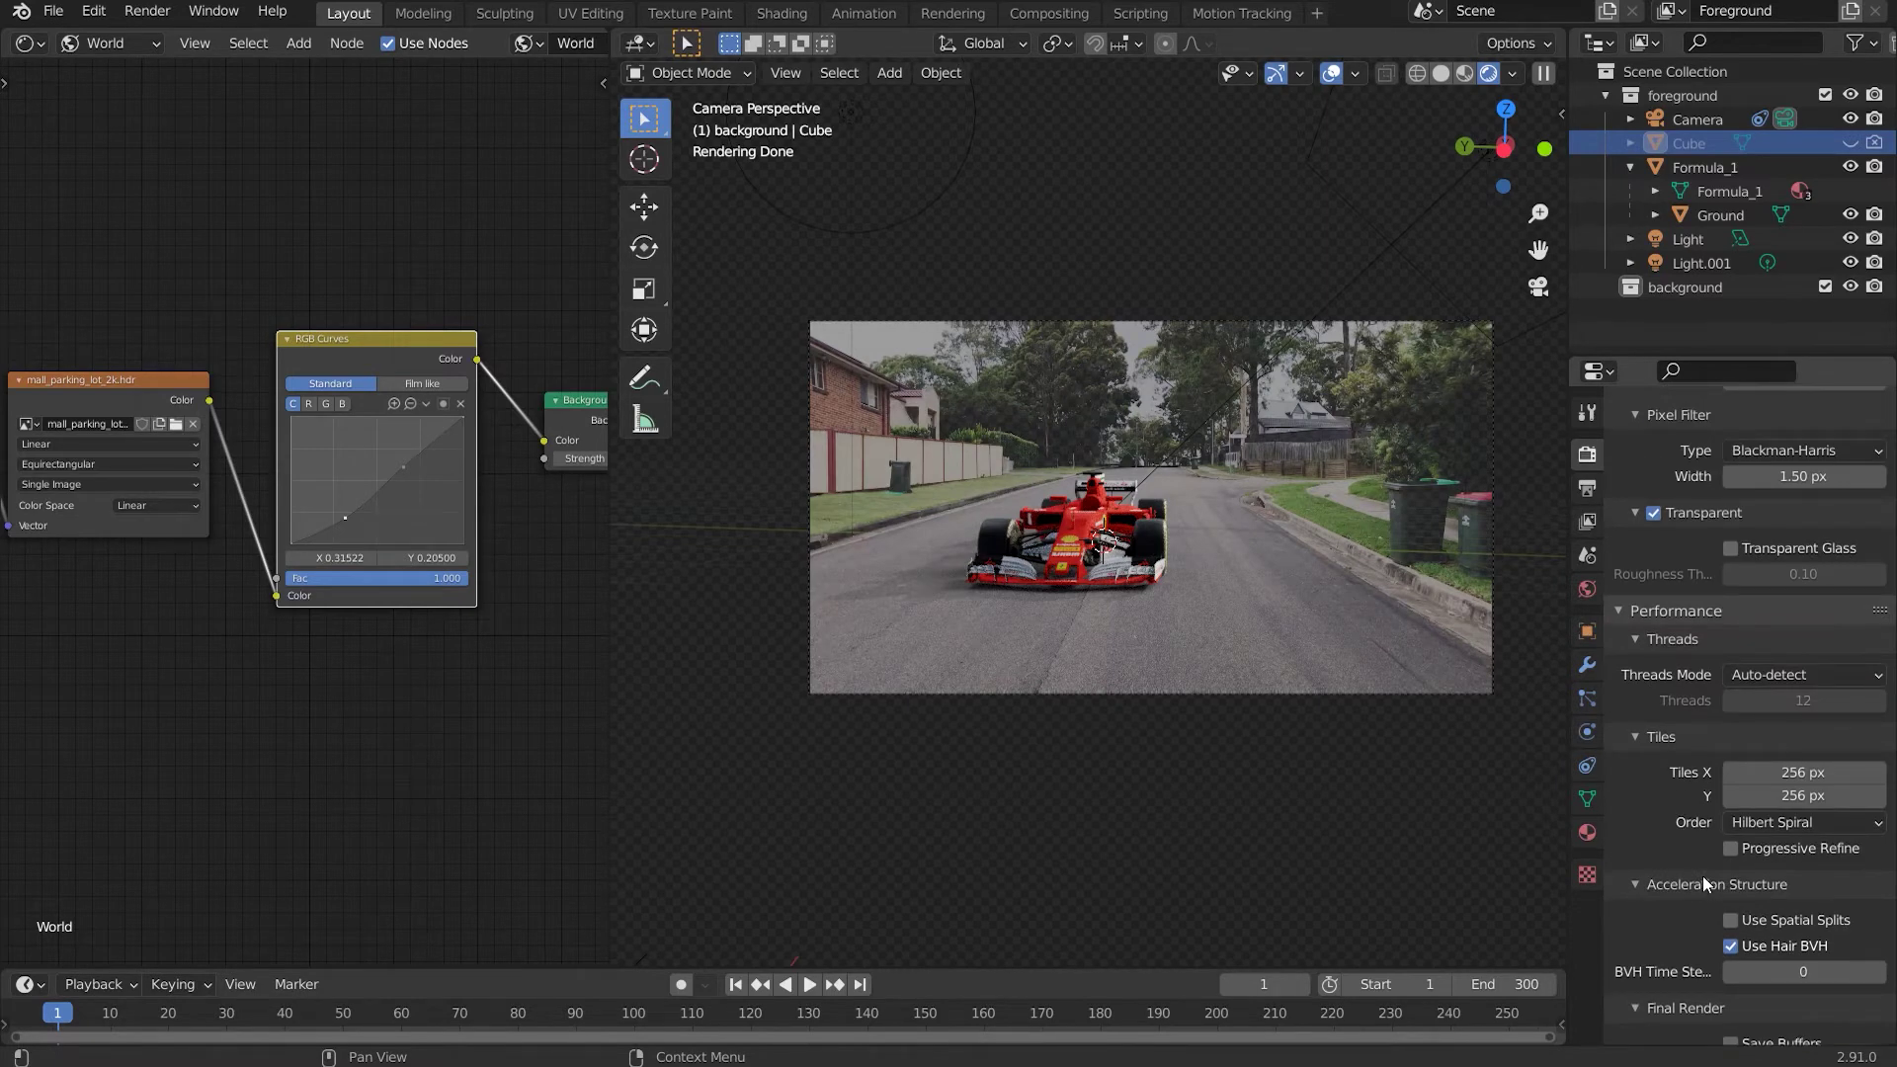
scroll(1857, 824, up, 10)
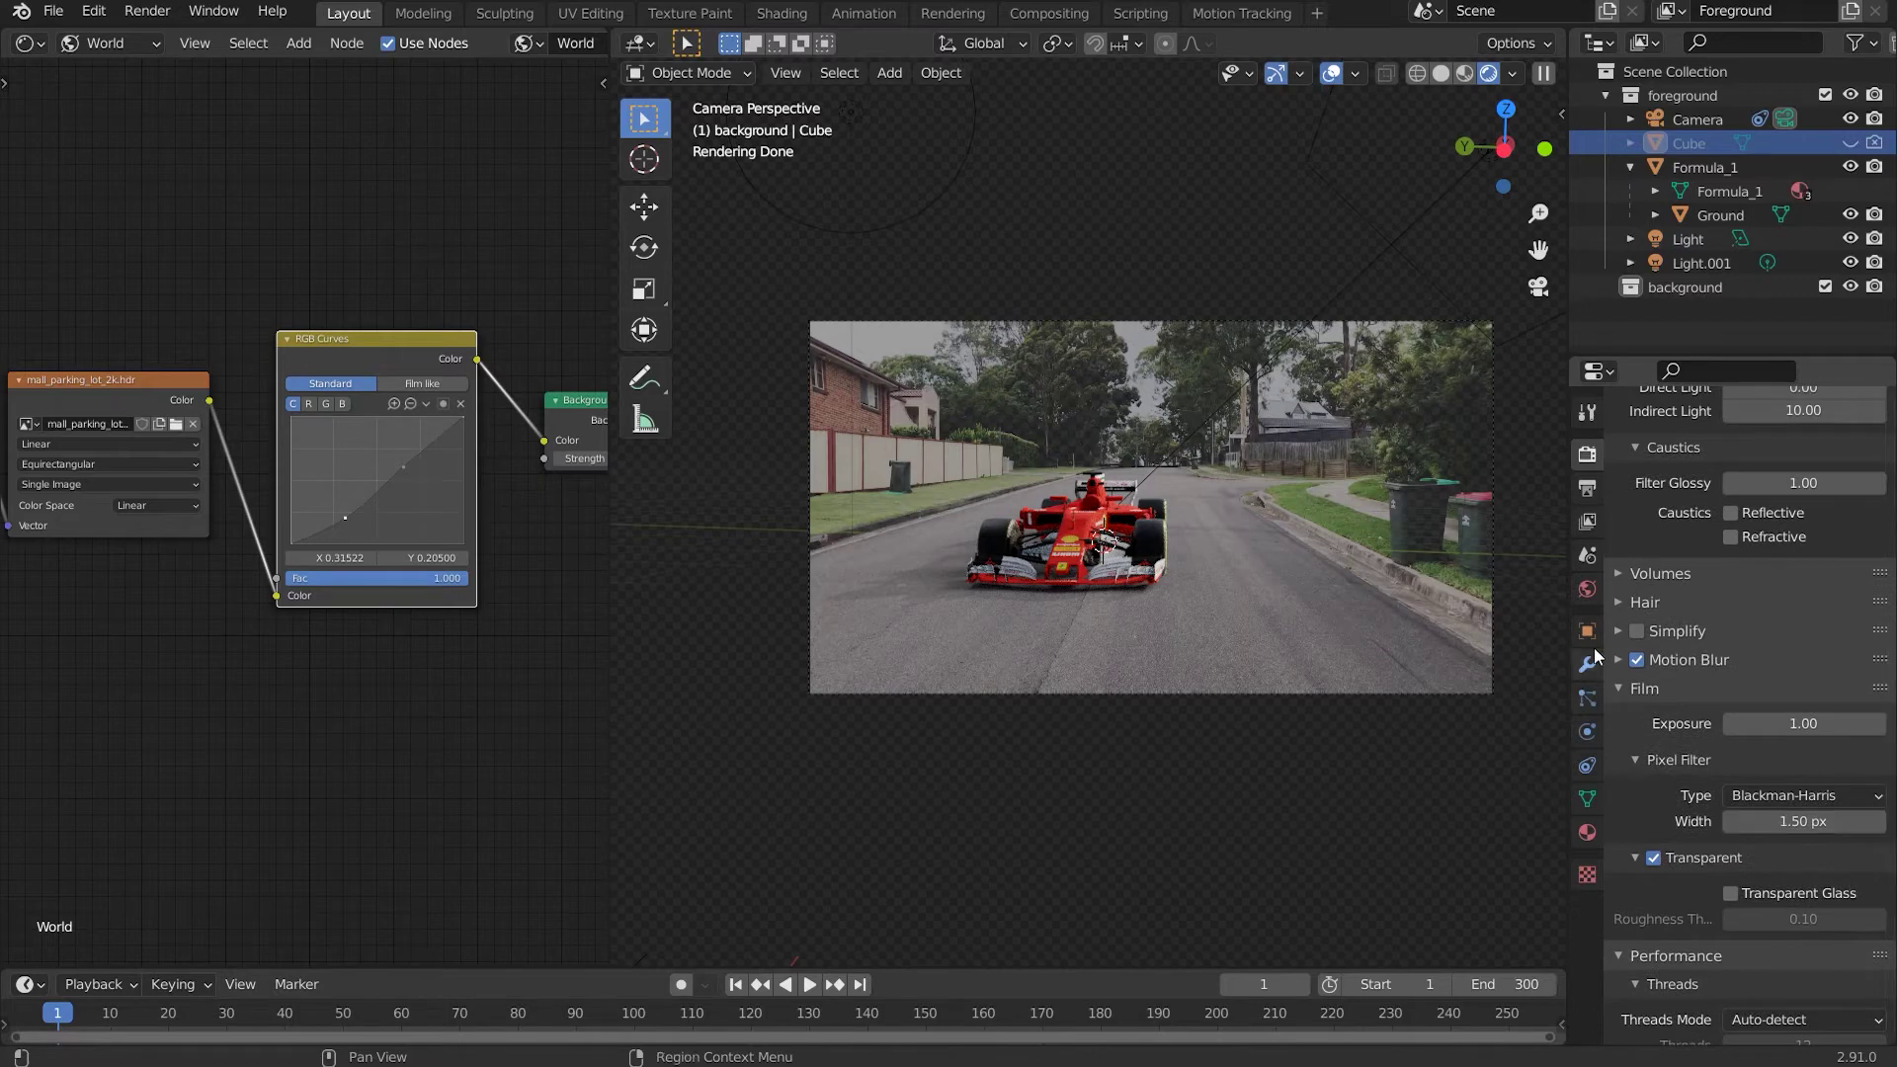
scroll(1644, 593, up, 7)
scroll(1650, 602, down, 2)
click(1616, 844)
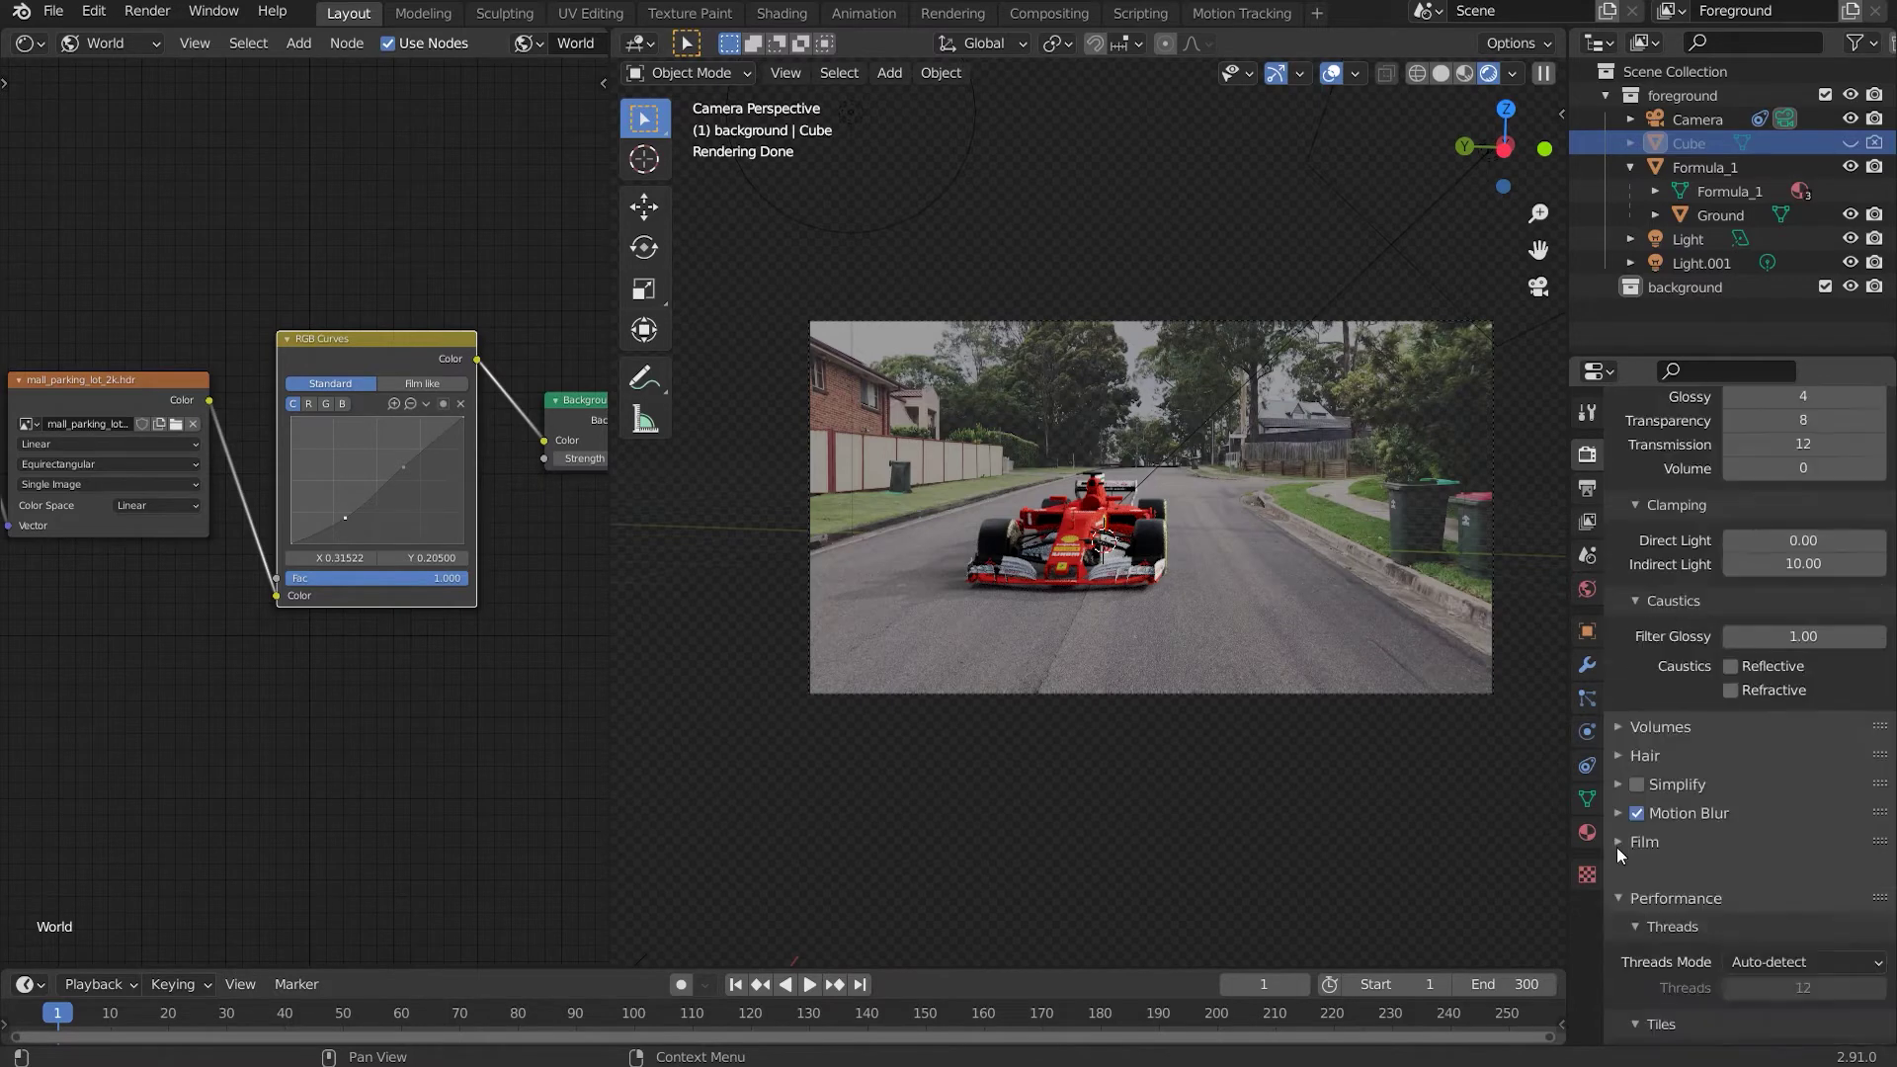
click(1611, 871)
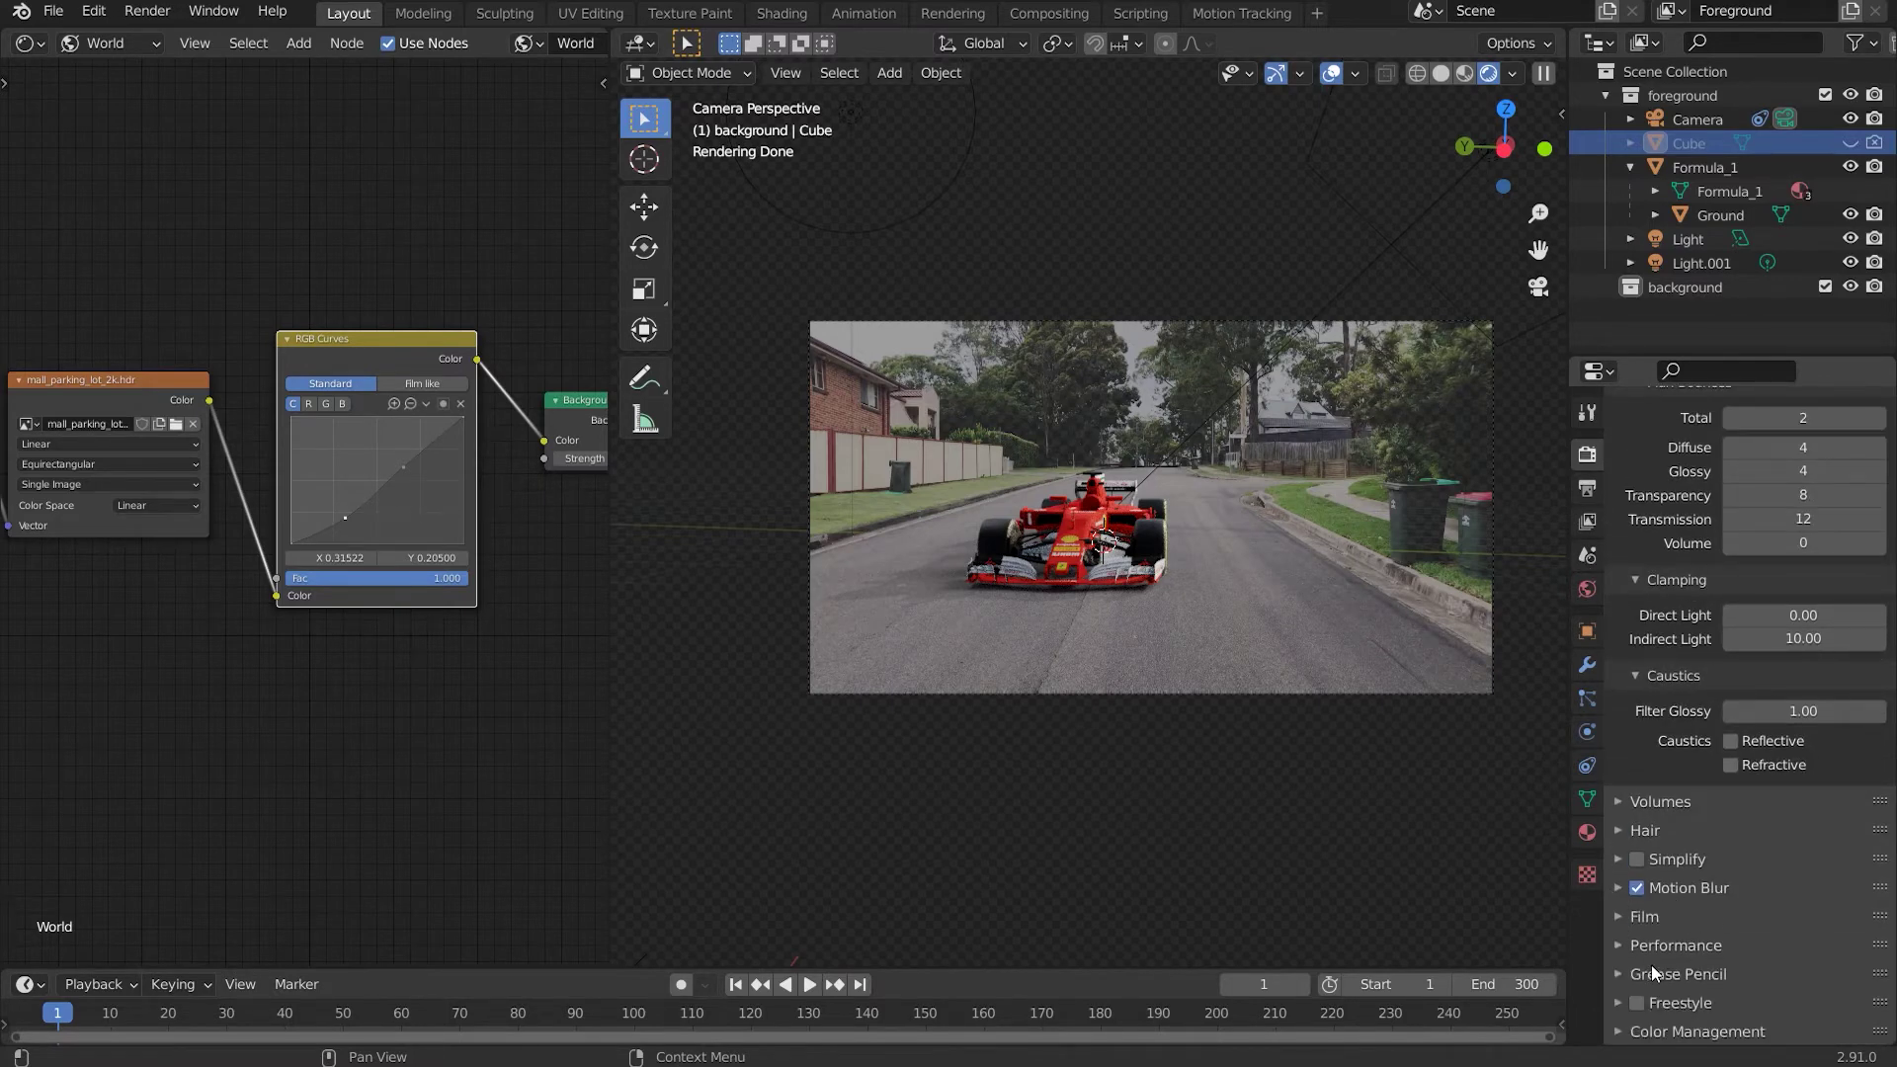
scroll(1650, 964, up, 7)
scroll(1663, 713, up, 4)
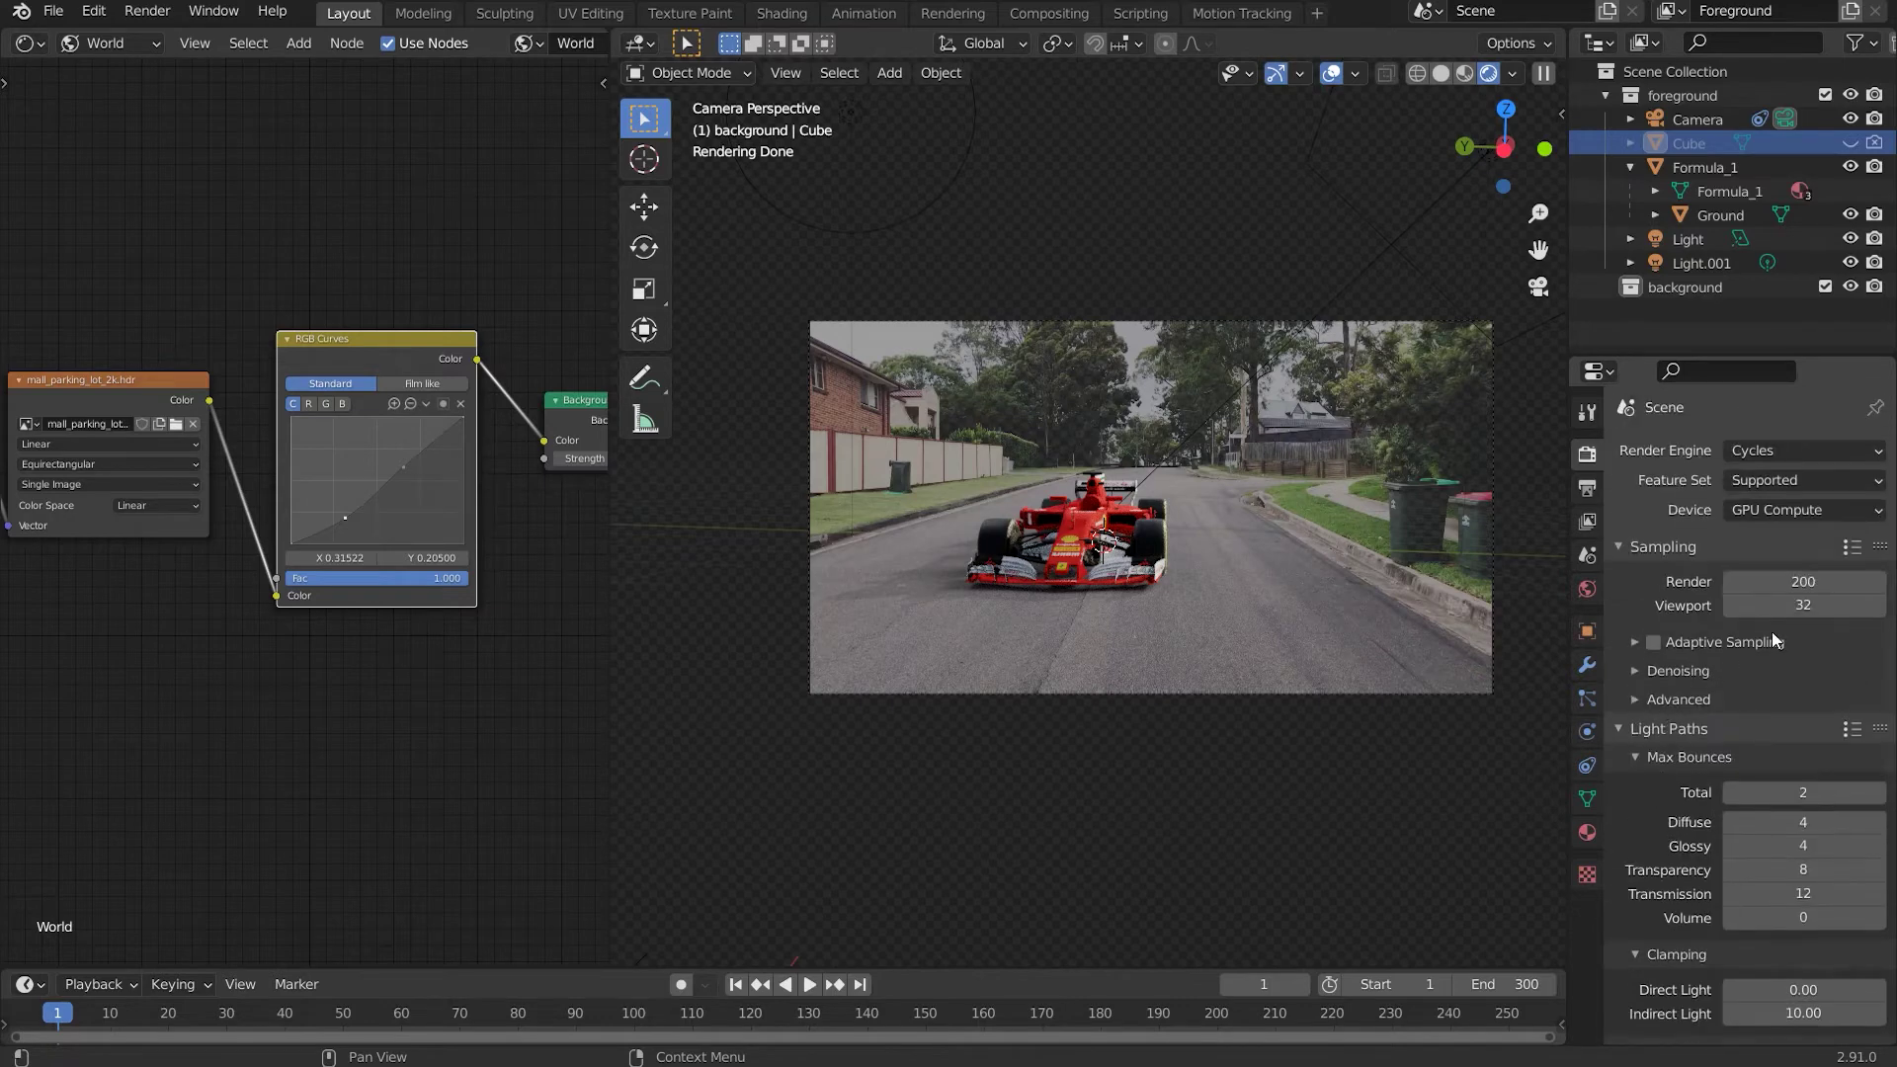
click(1642, 670)
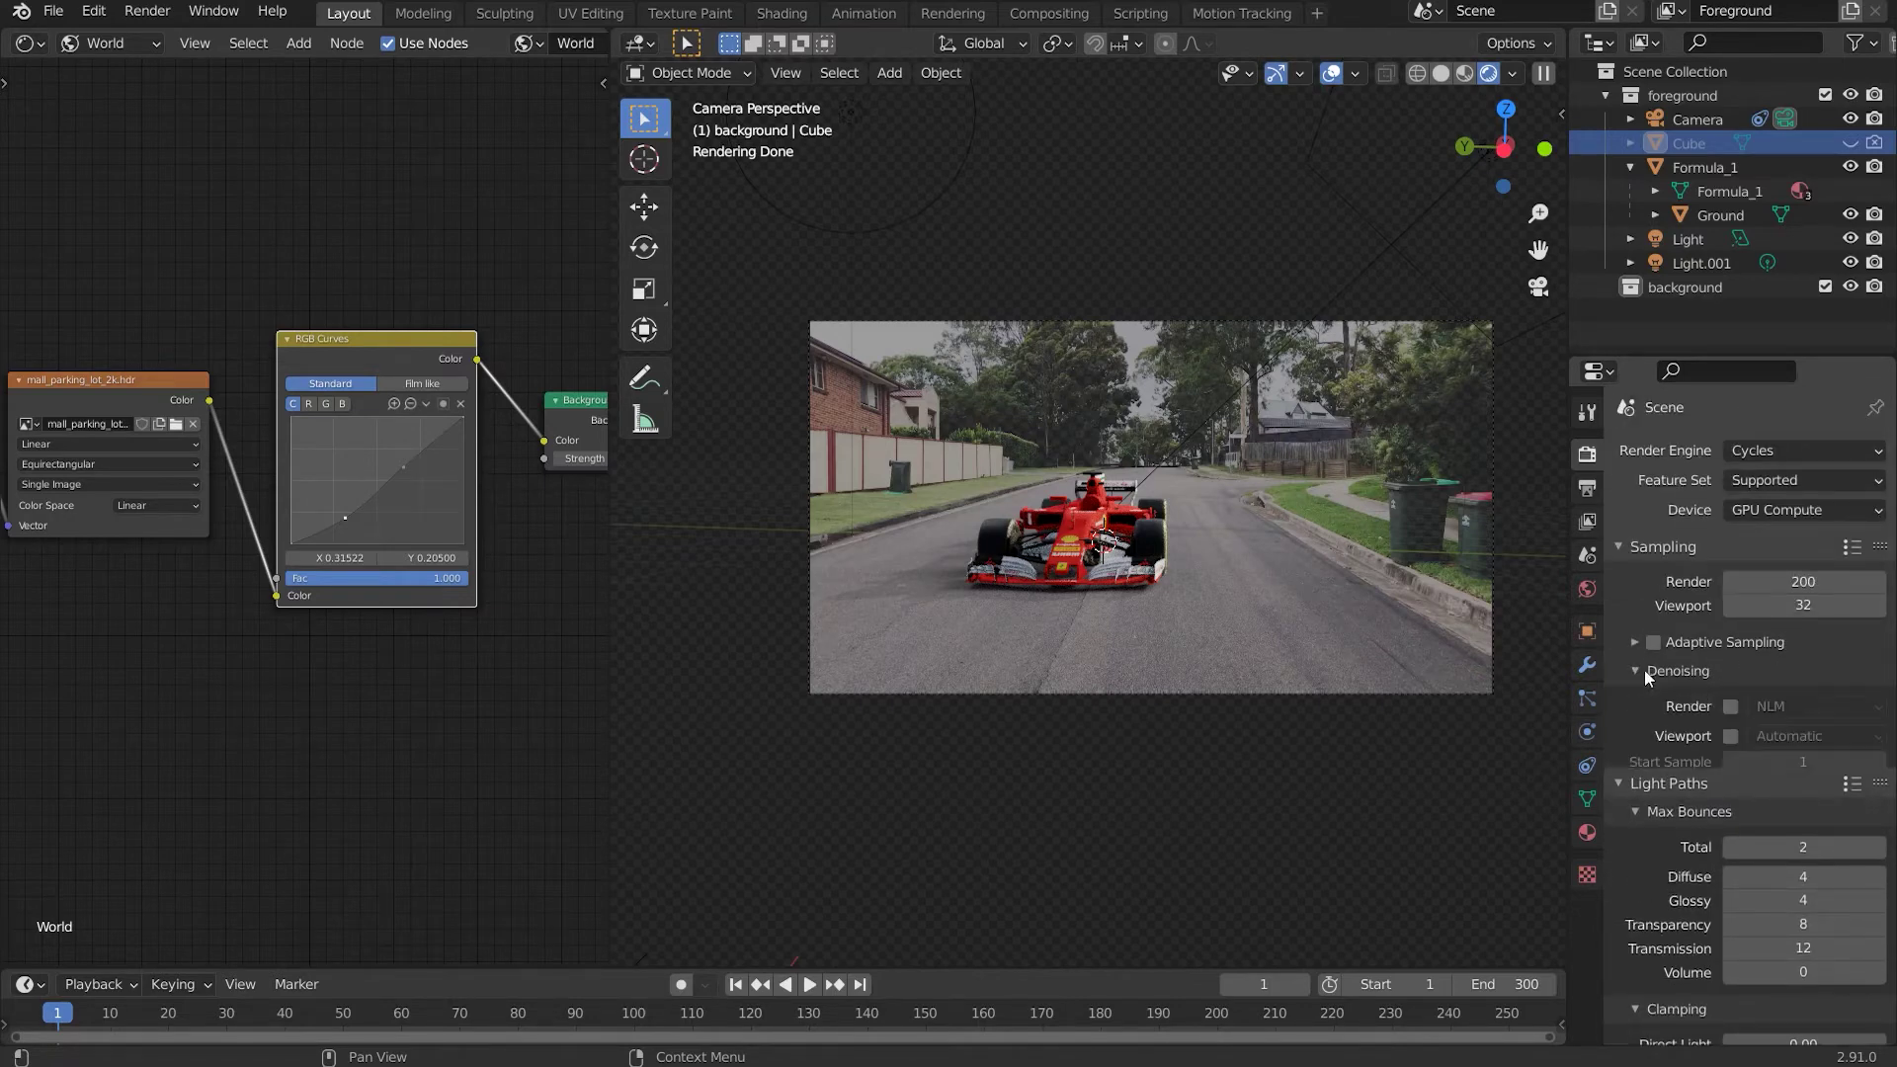
click(1637, 670)
Enable Simplify and set its render max subdivision to 2 and render AO bounces to 2
scroll(1628, 800, down, 11)
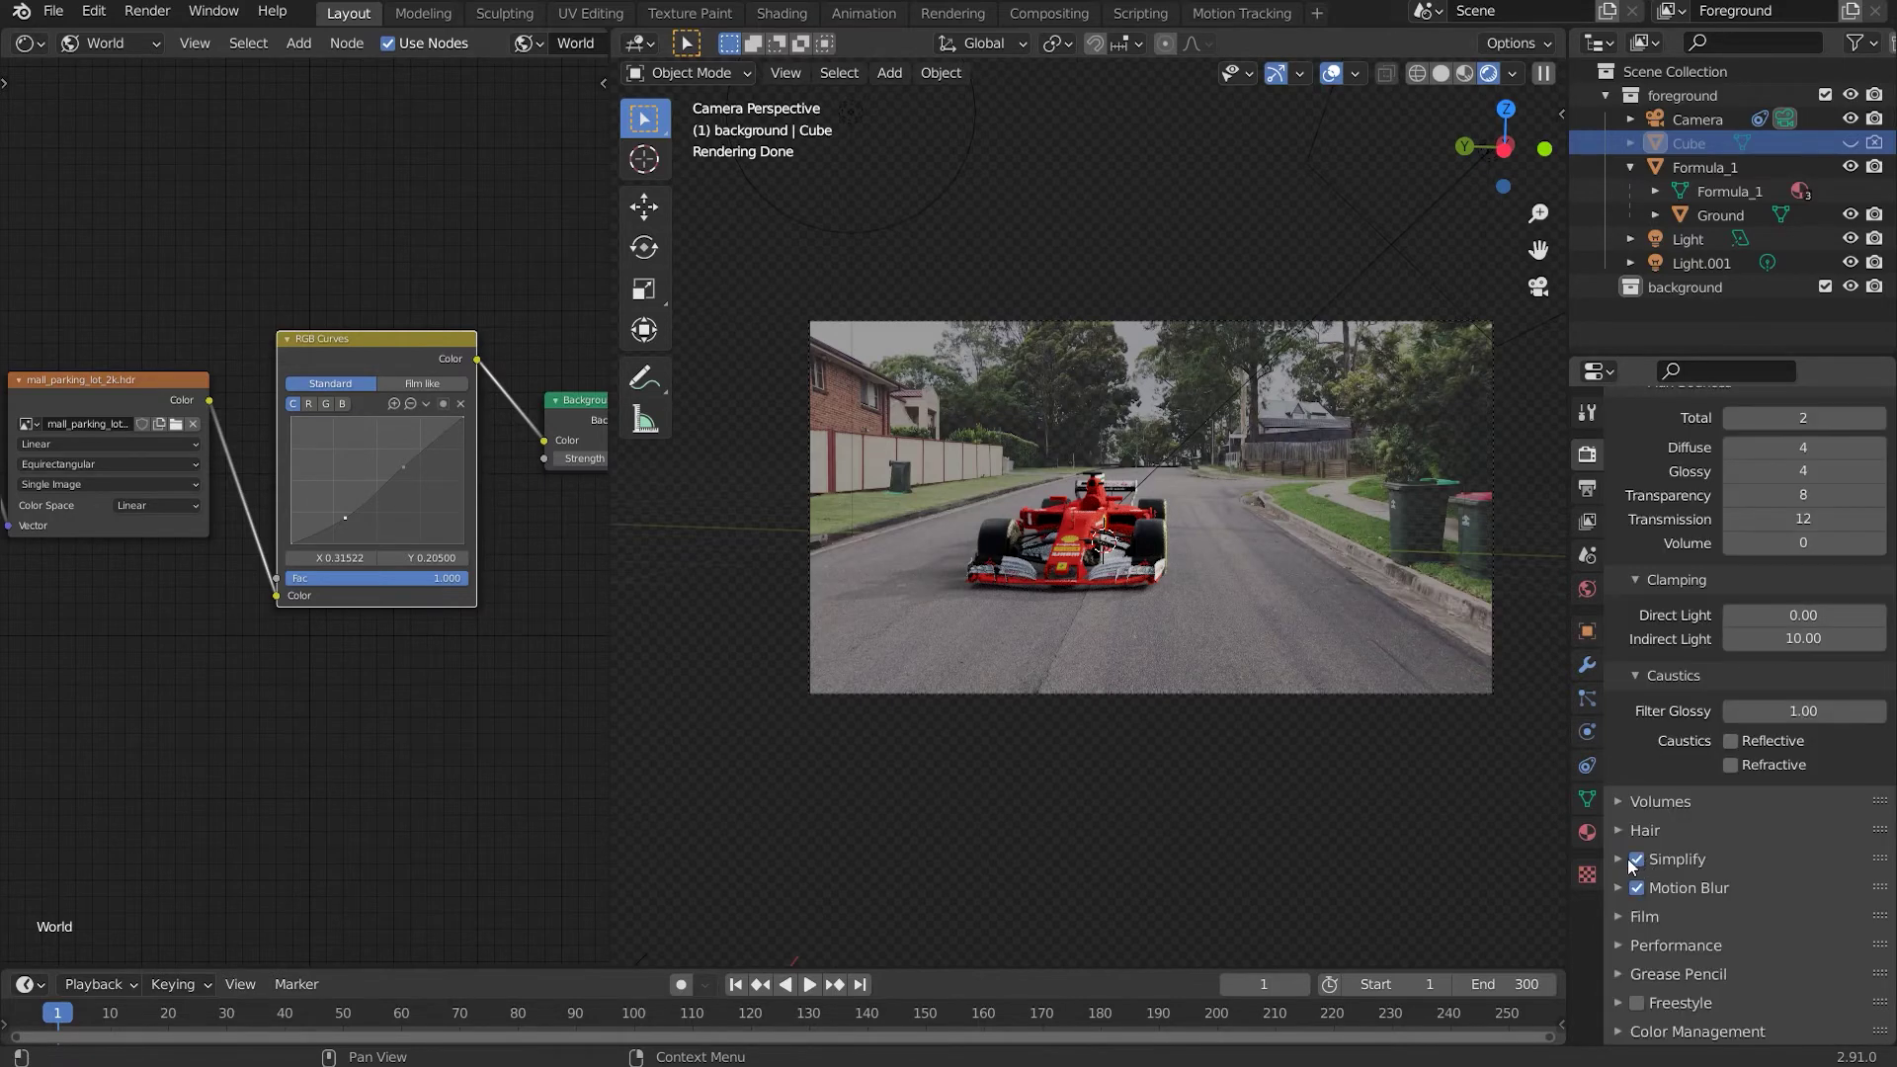
click(1627, 861)
scroll(1629, 865, down, 5)
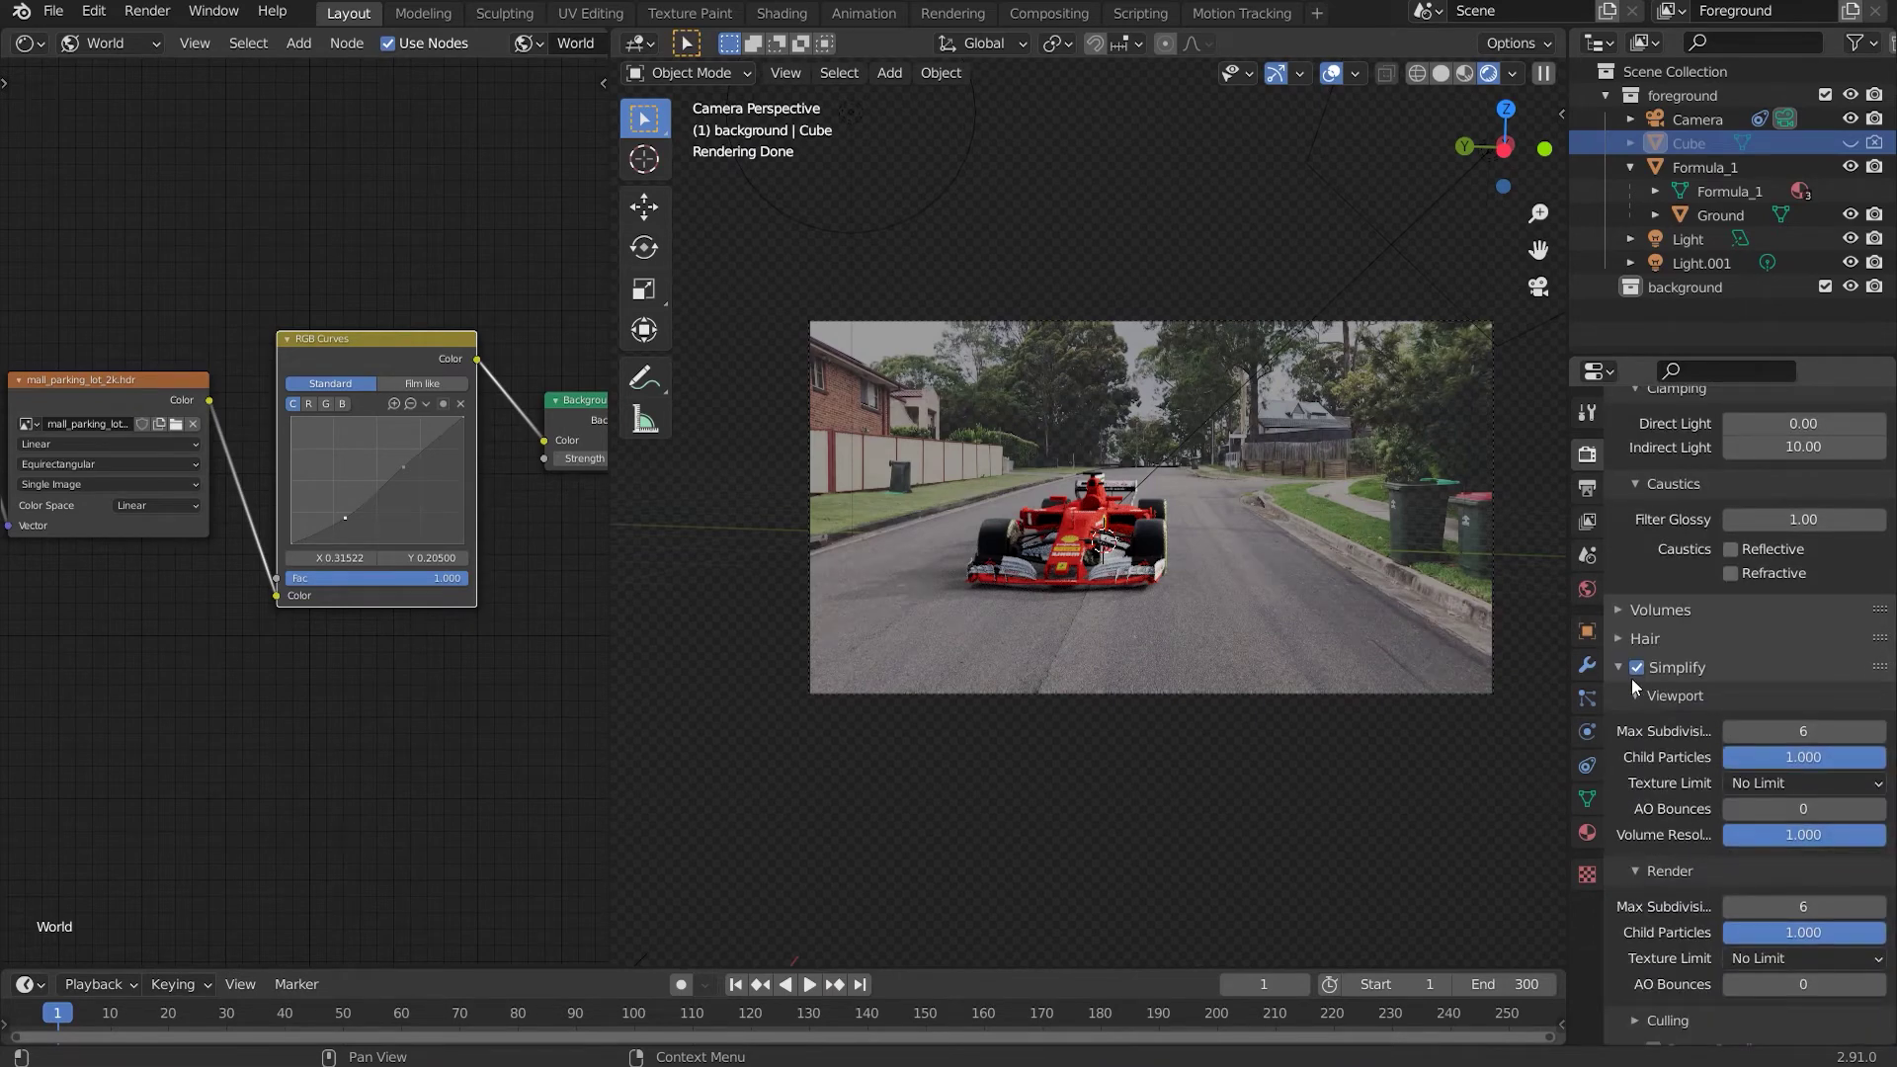
click(1775, 727)
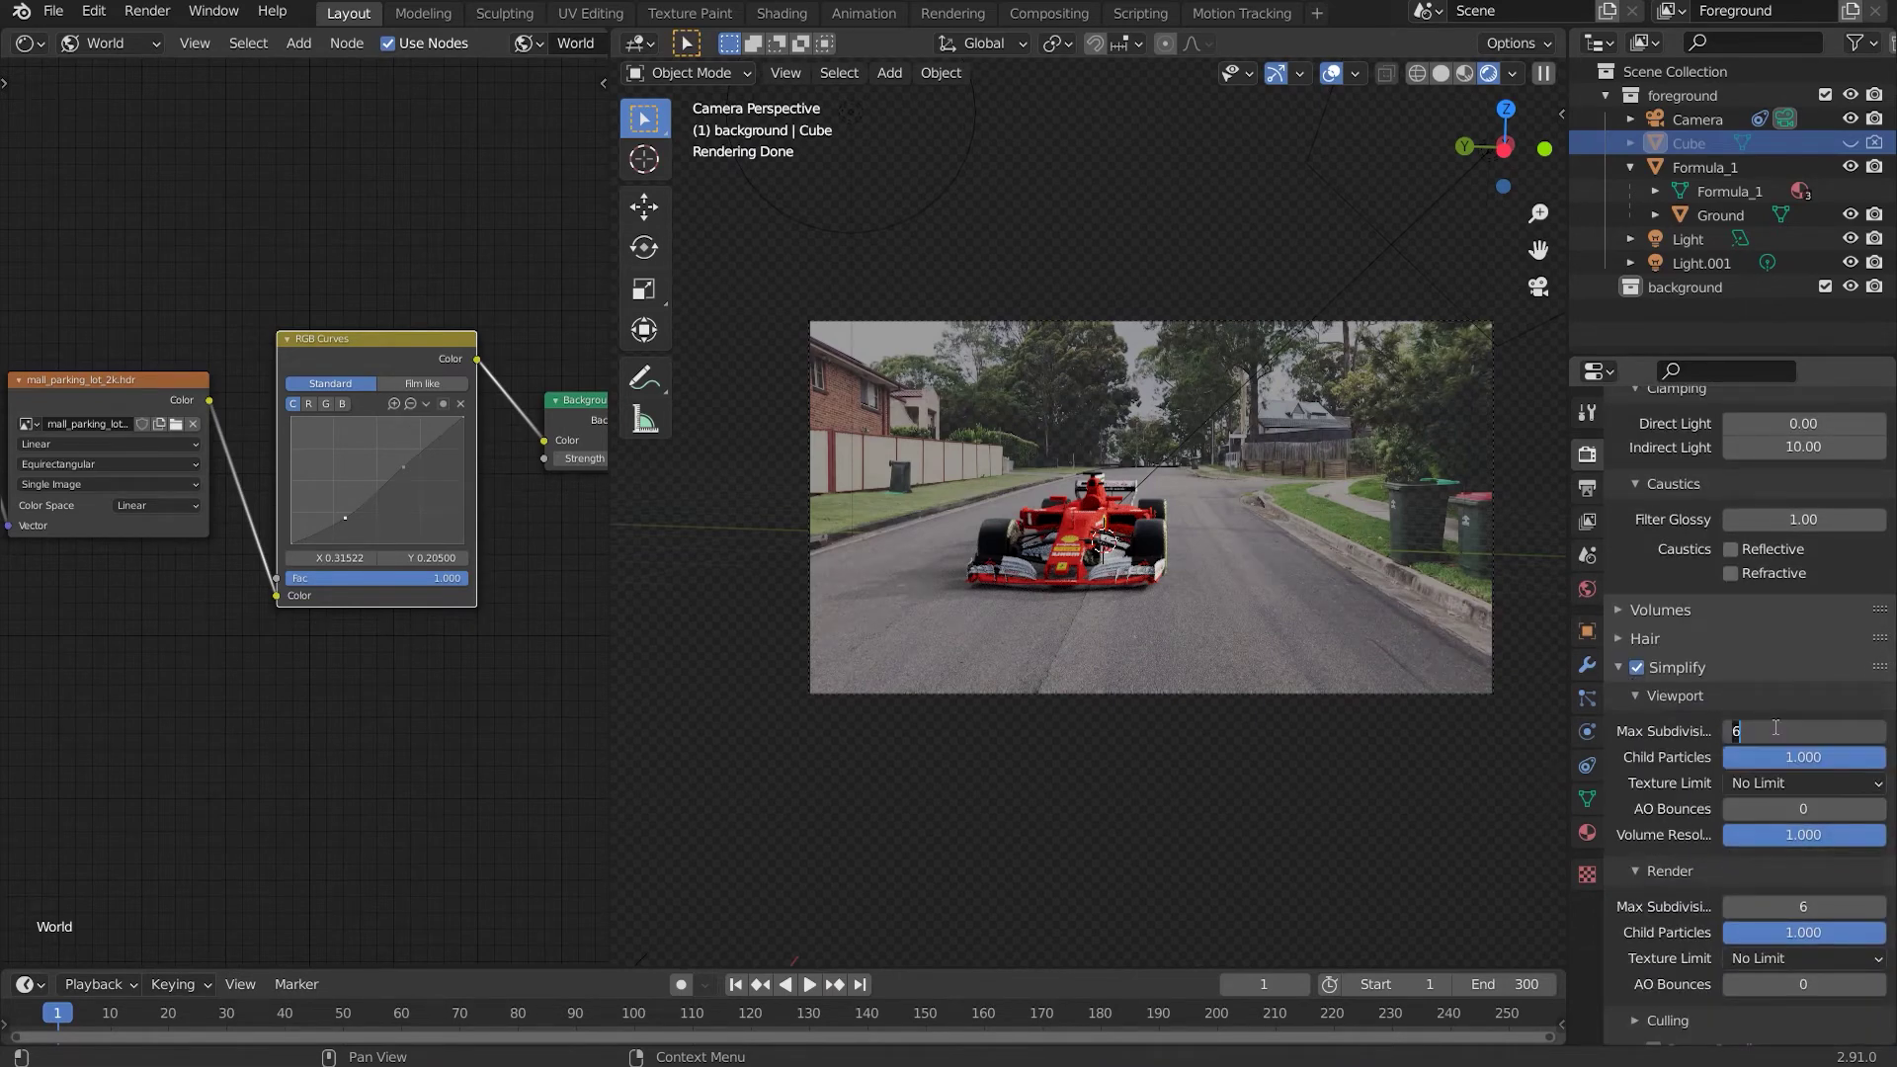
click(1802, 907)
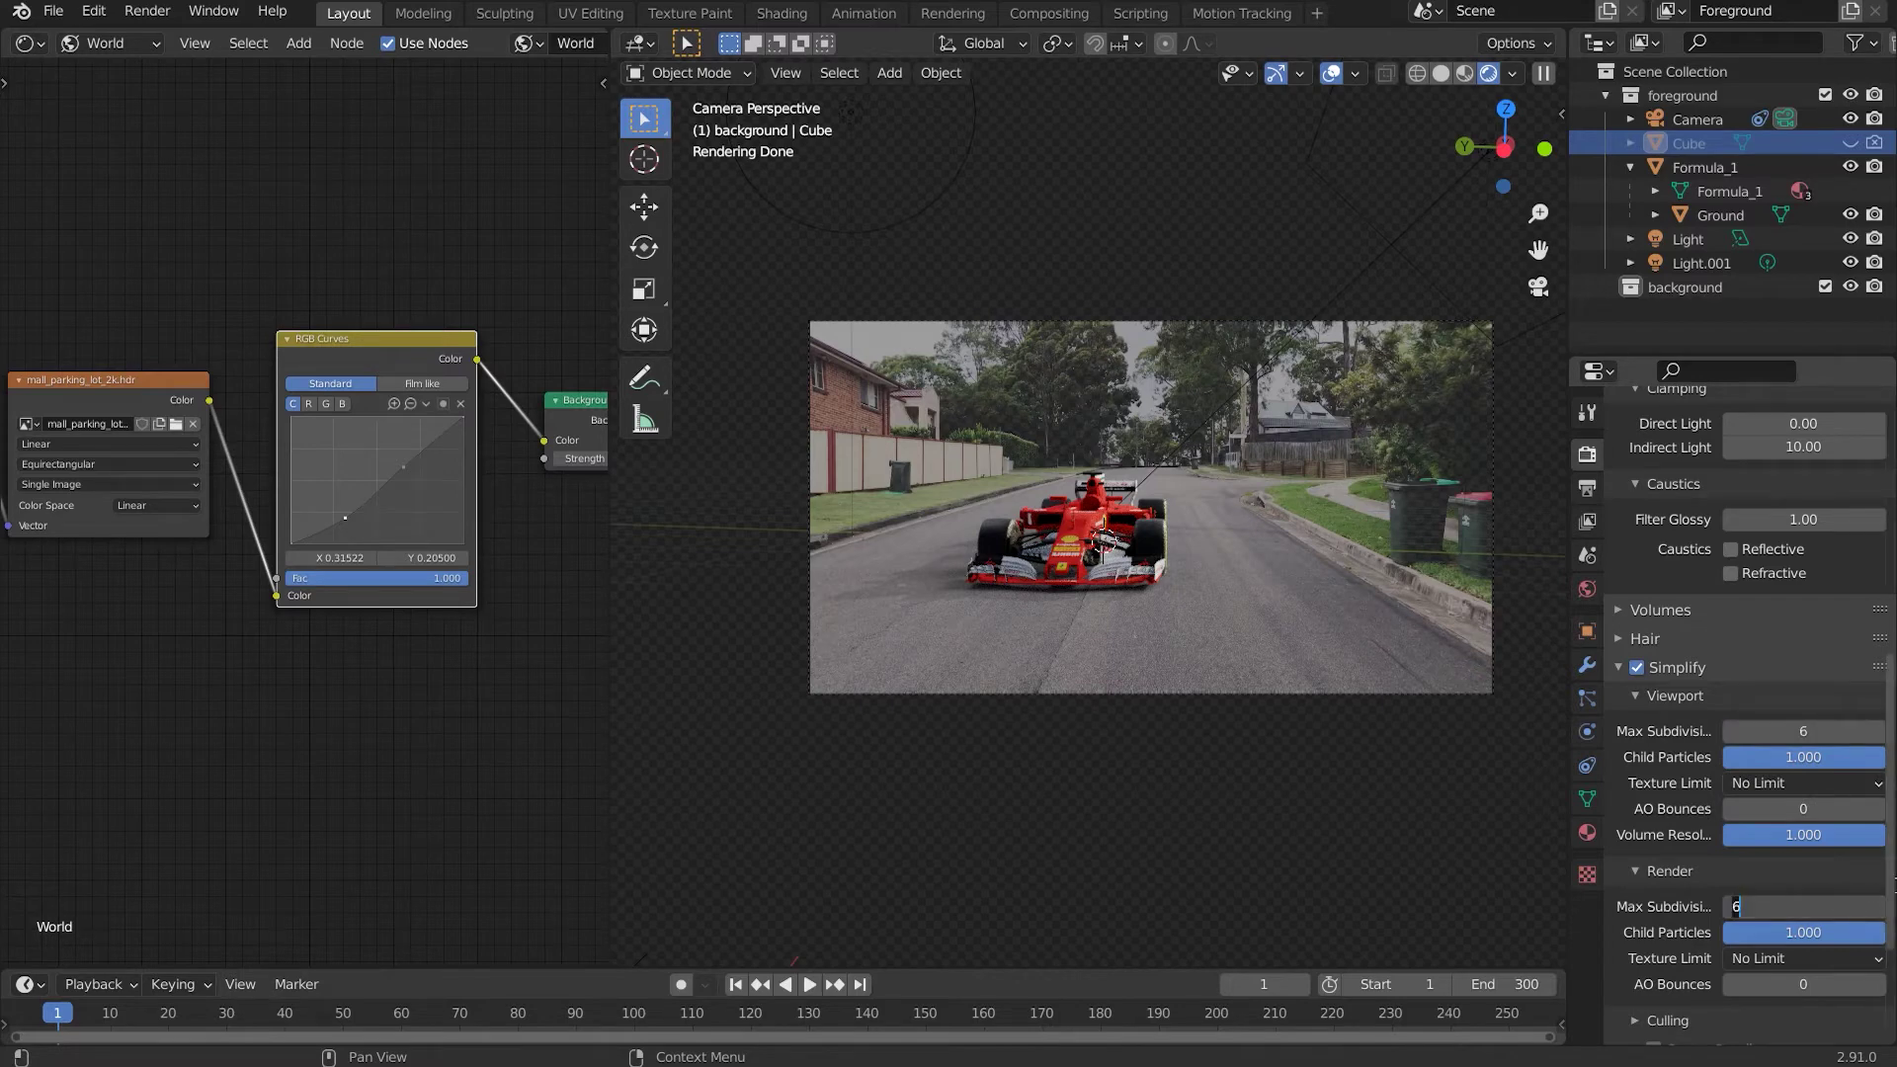
text(2)
key(Return)
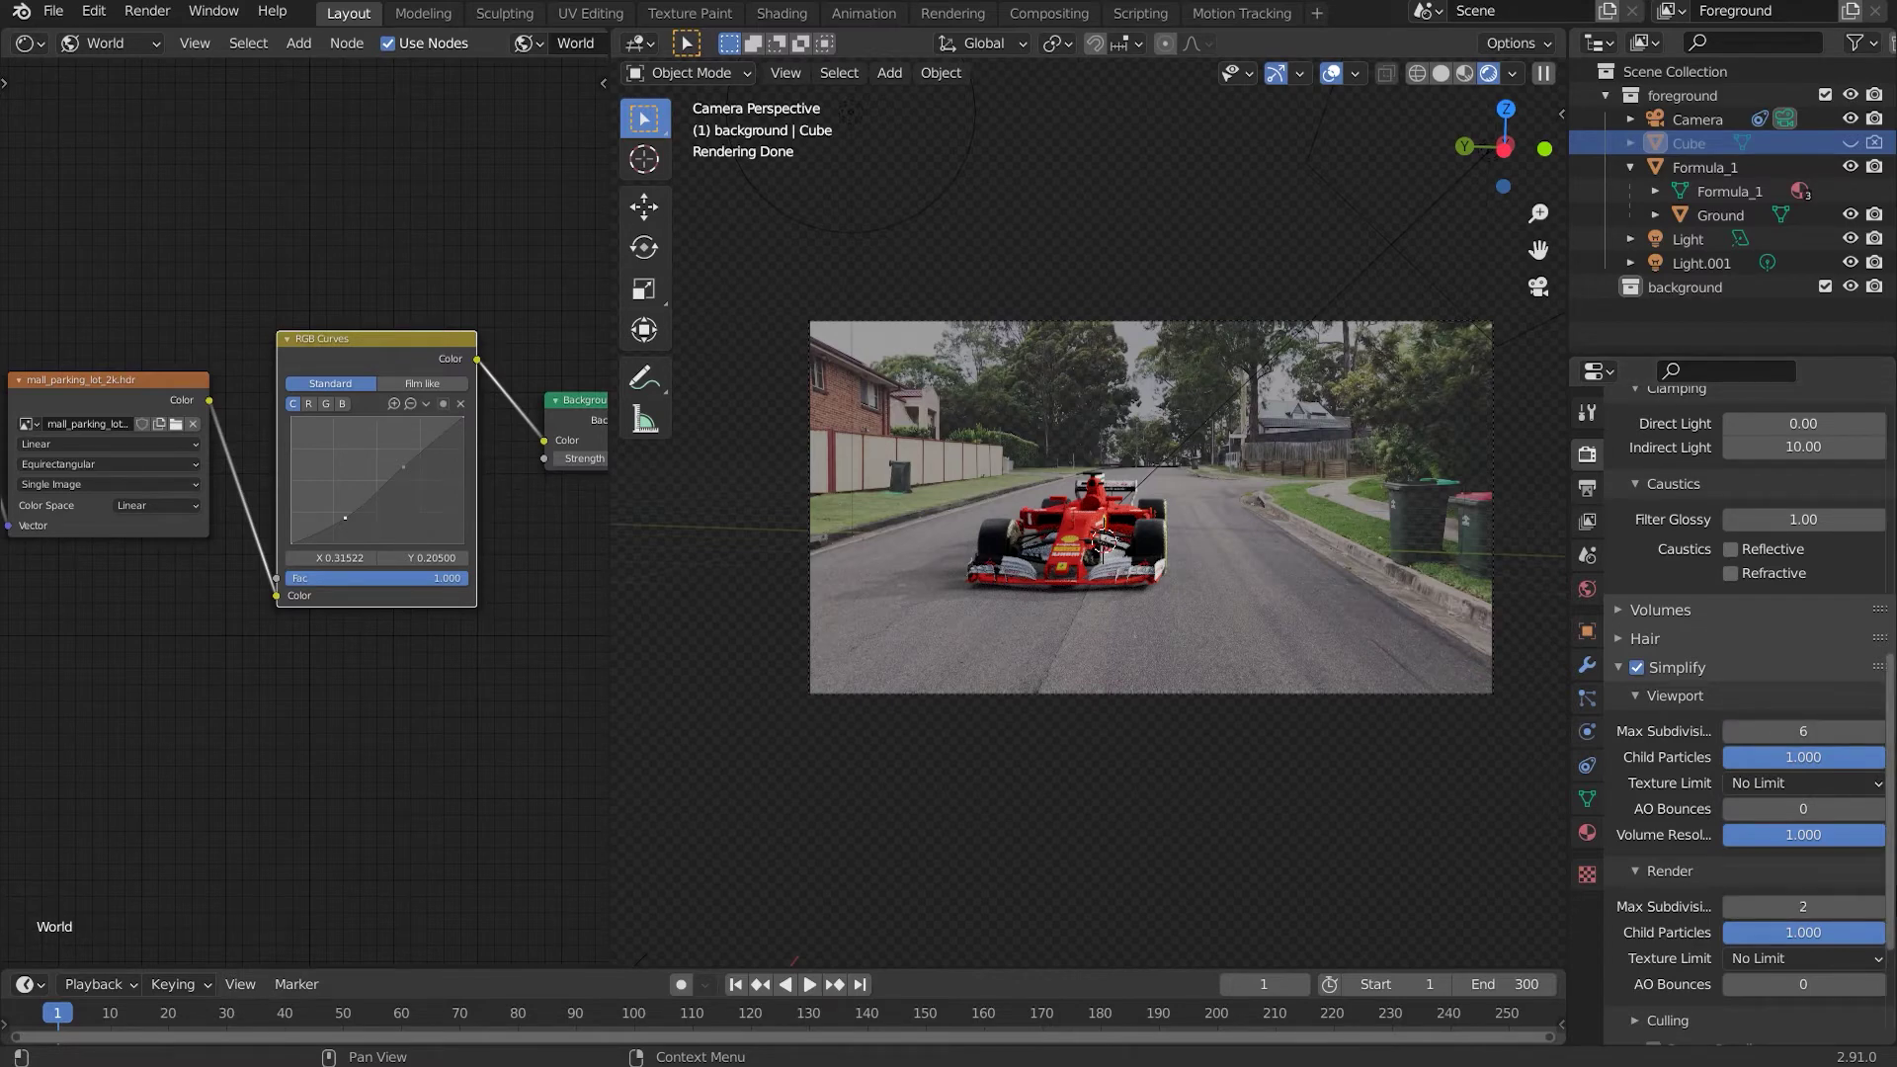
scroll(1768, 988, down, 5)
click(1779, 793)
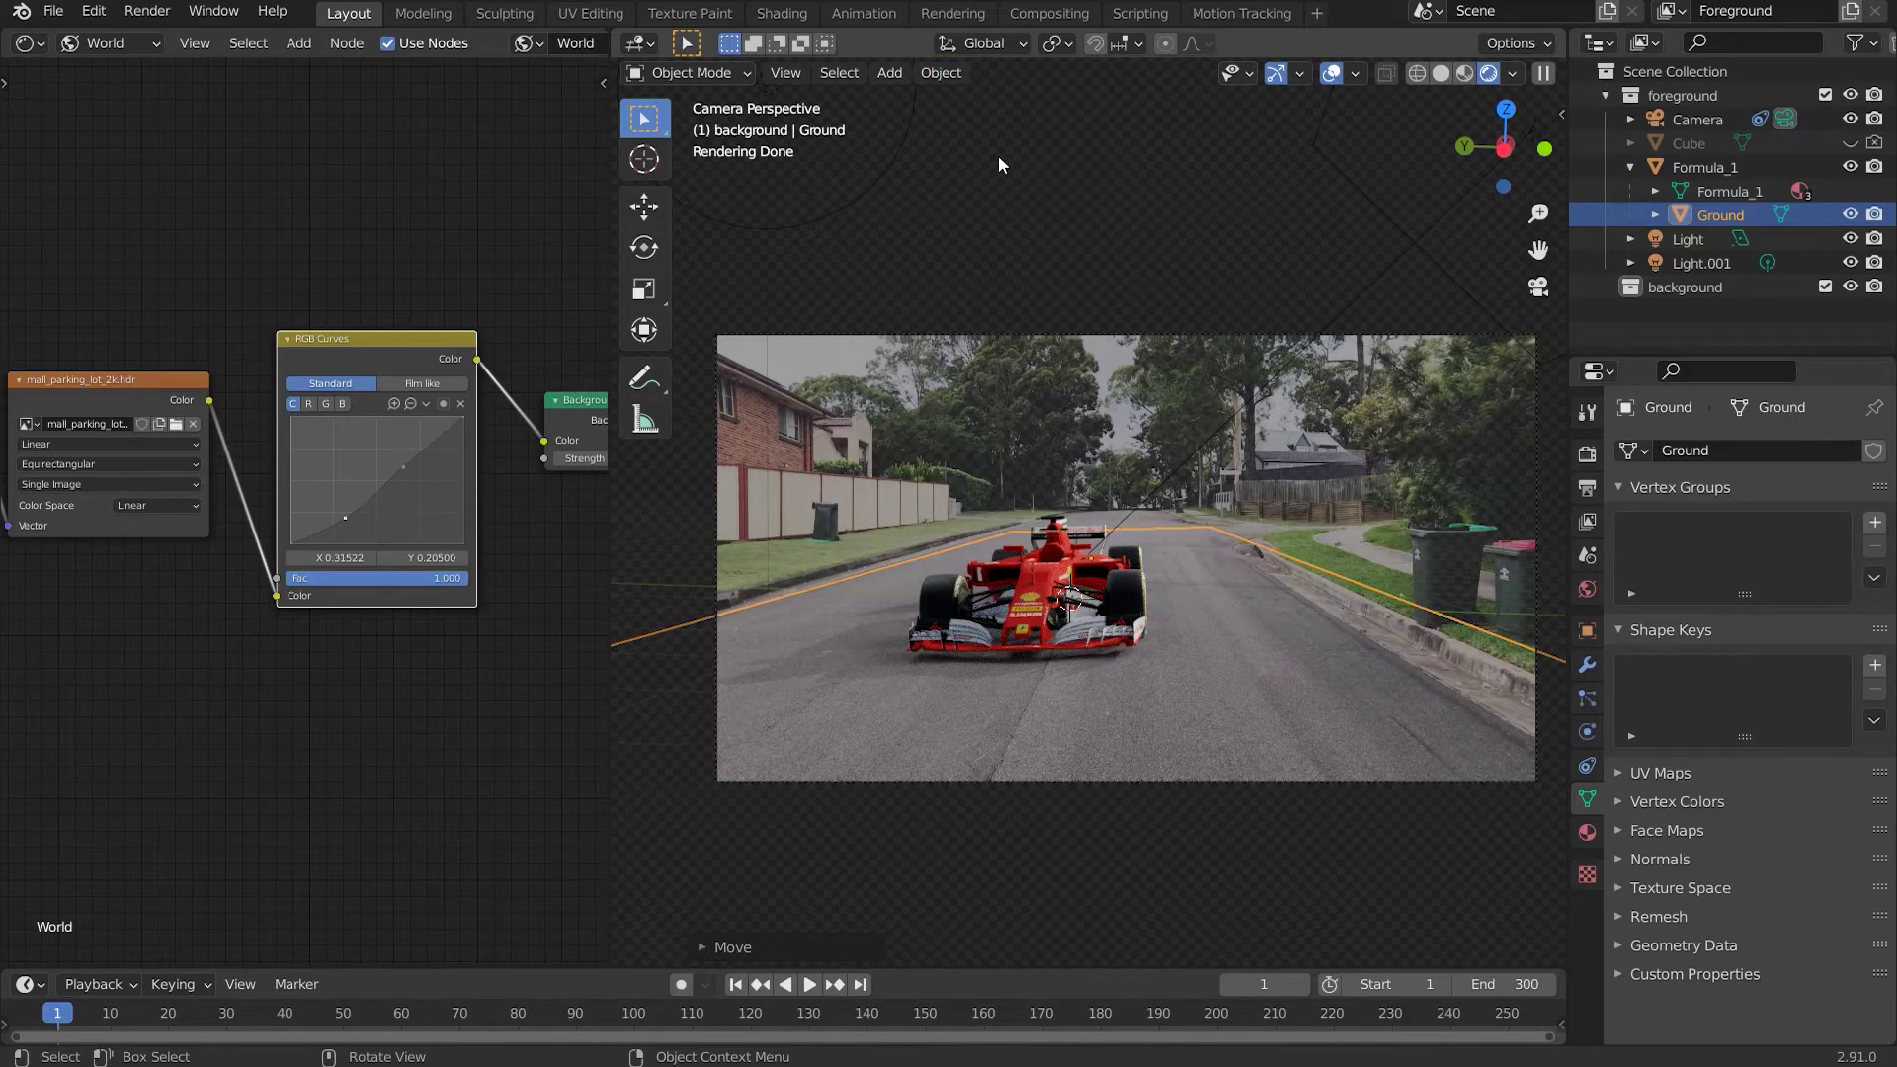
Return to the scene's render properties and review the sampling, light path and Simplify settings
click(1436, 517)
click(1588, 591)
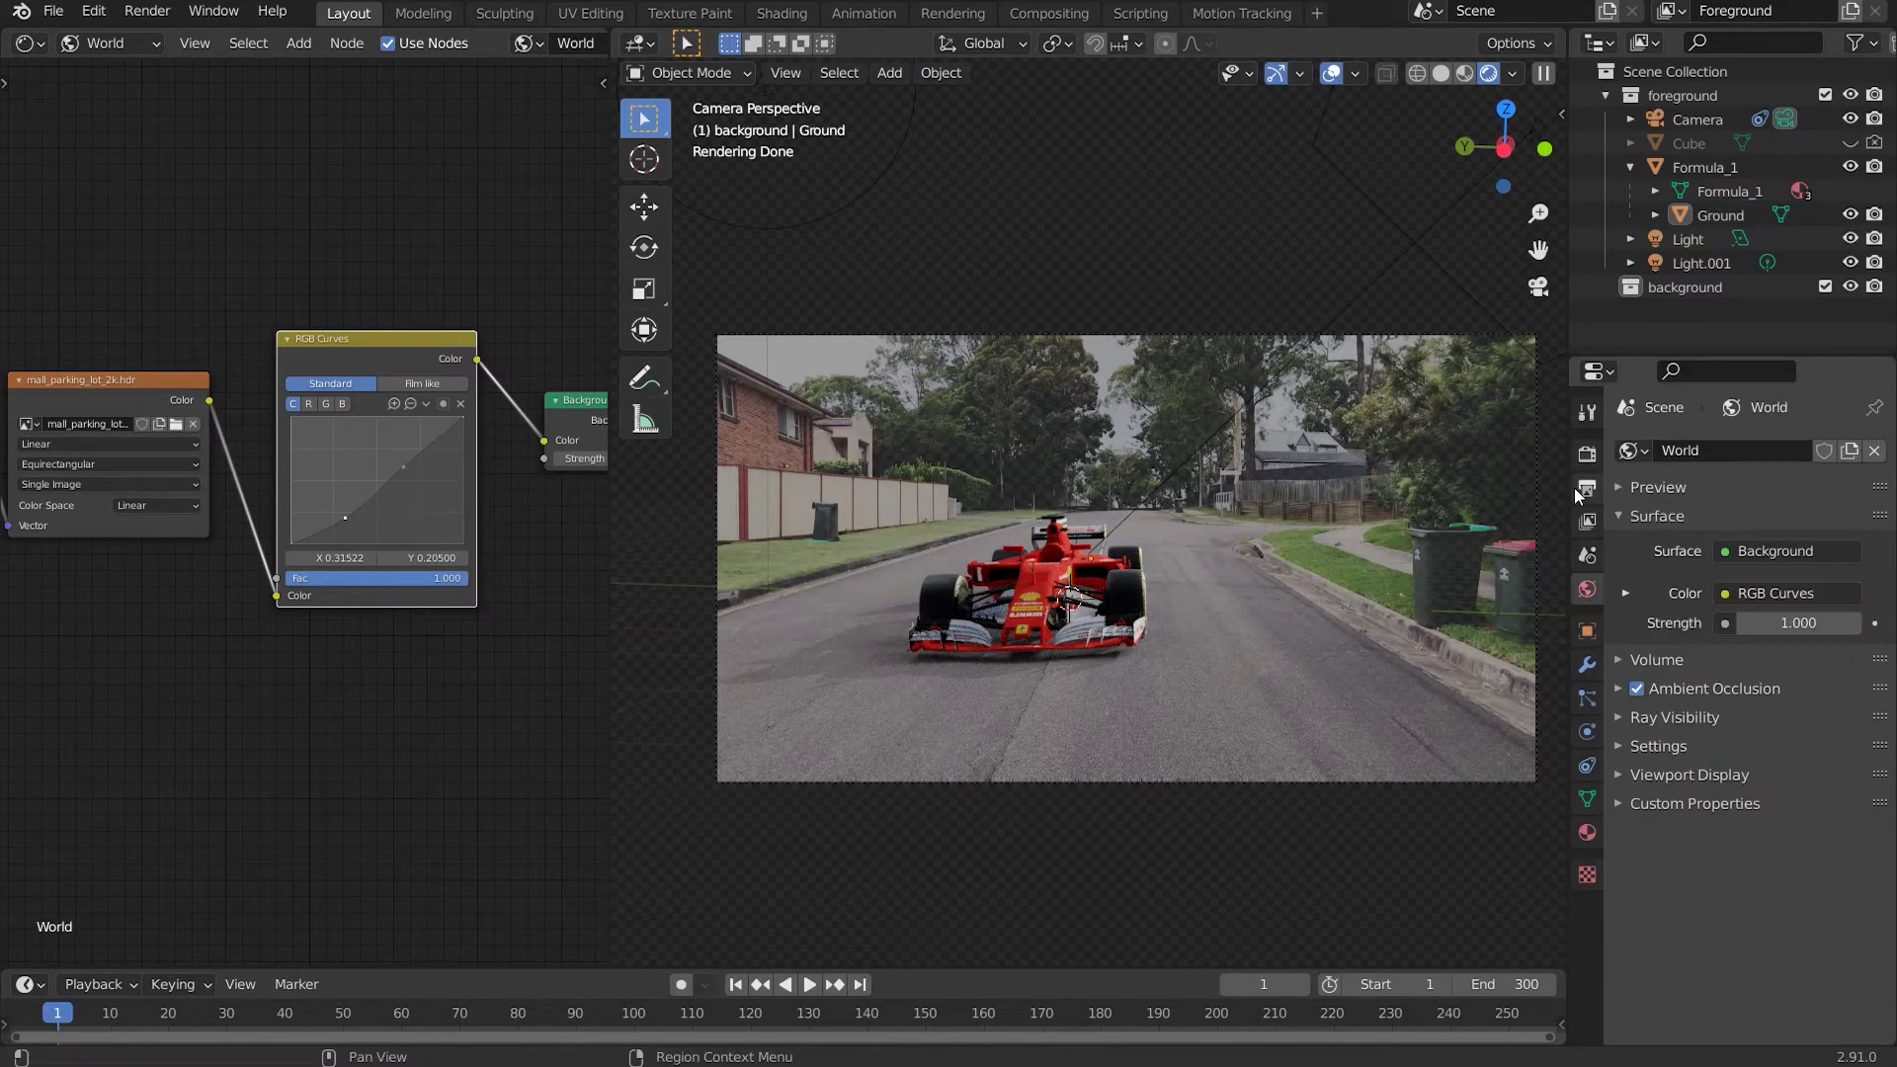
click(1586, 454)
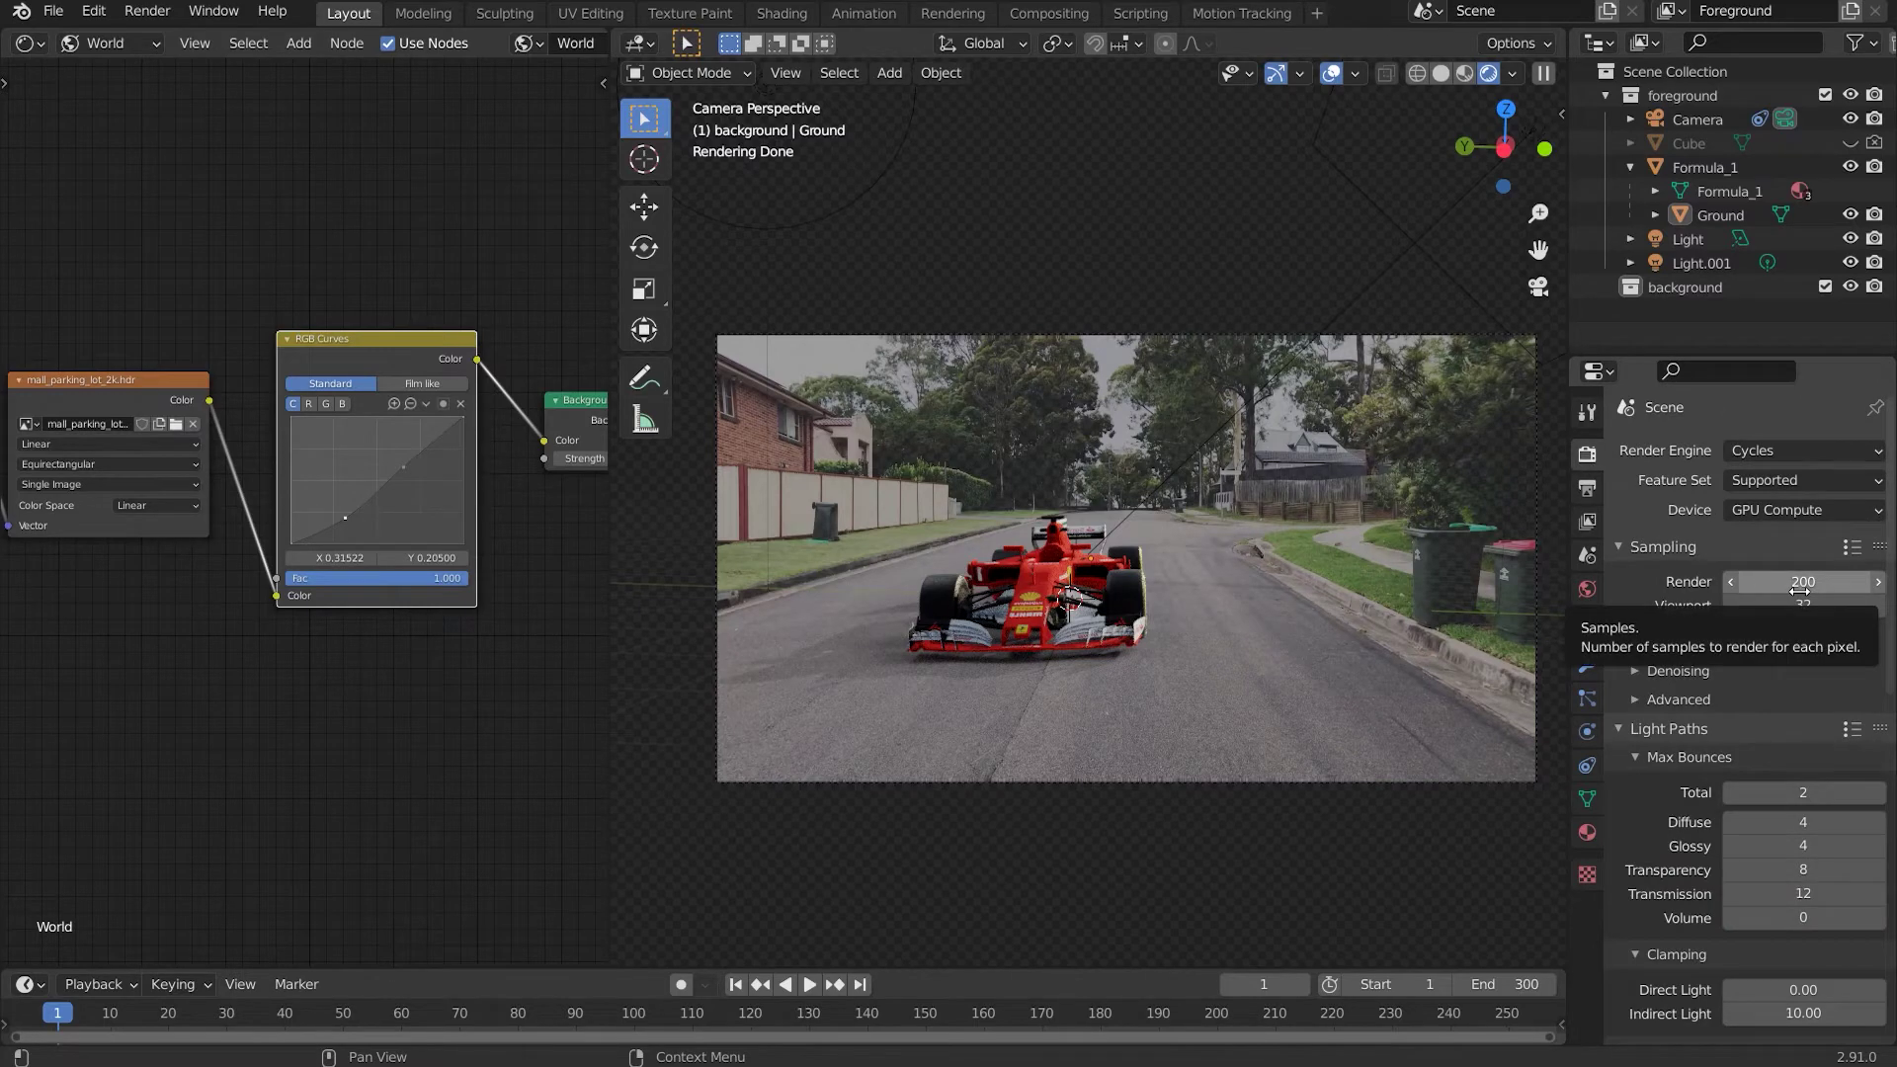
scroll(1808, 691, down, 6)
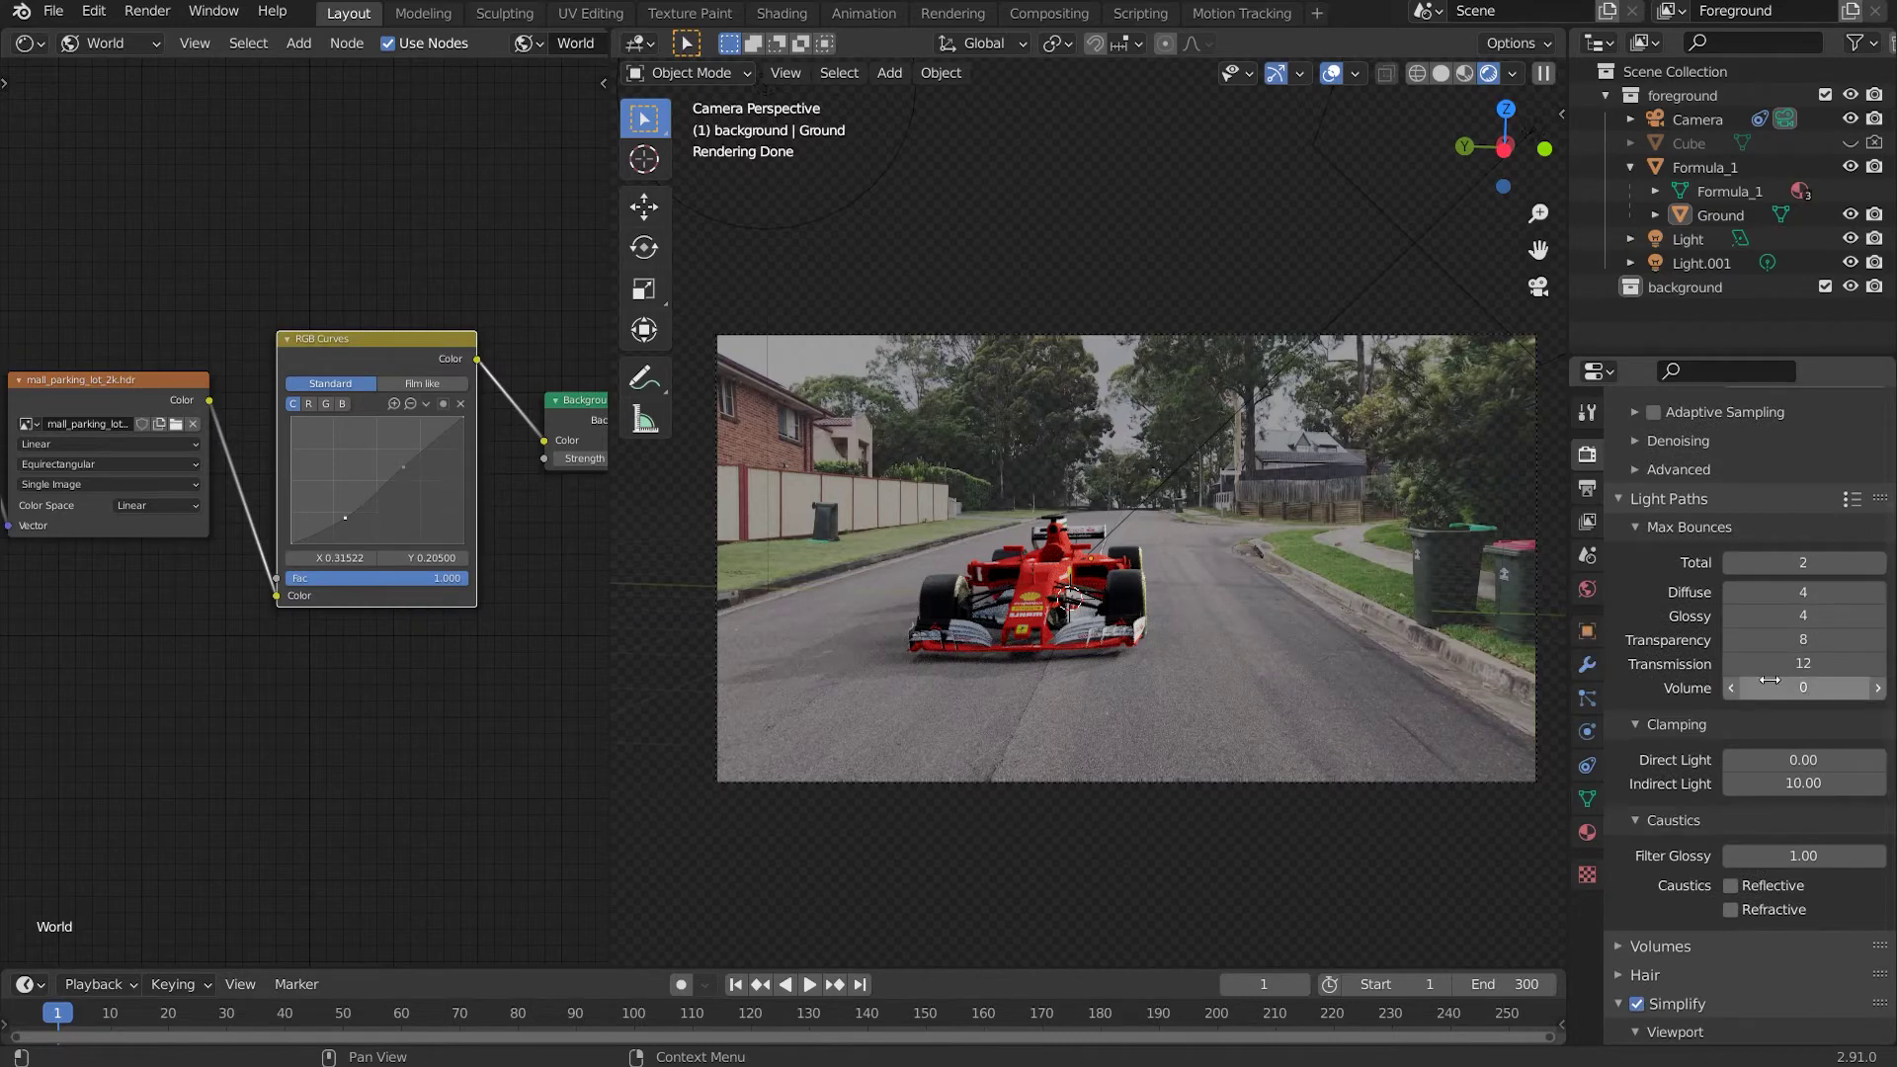
scroll(1739, 840, down, 4)
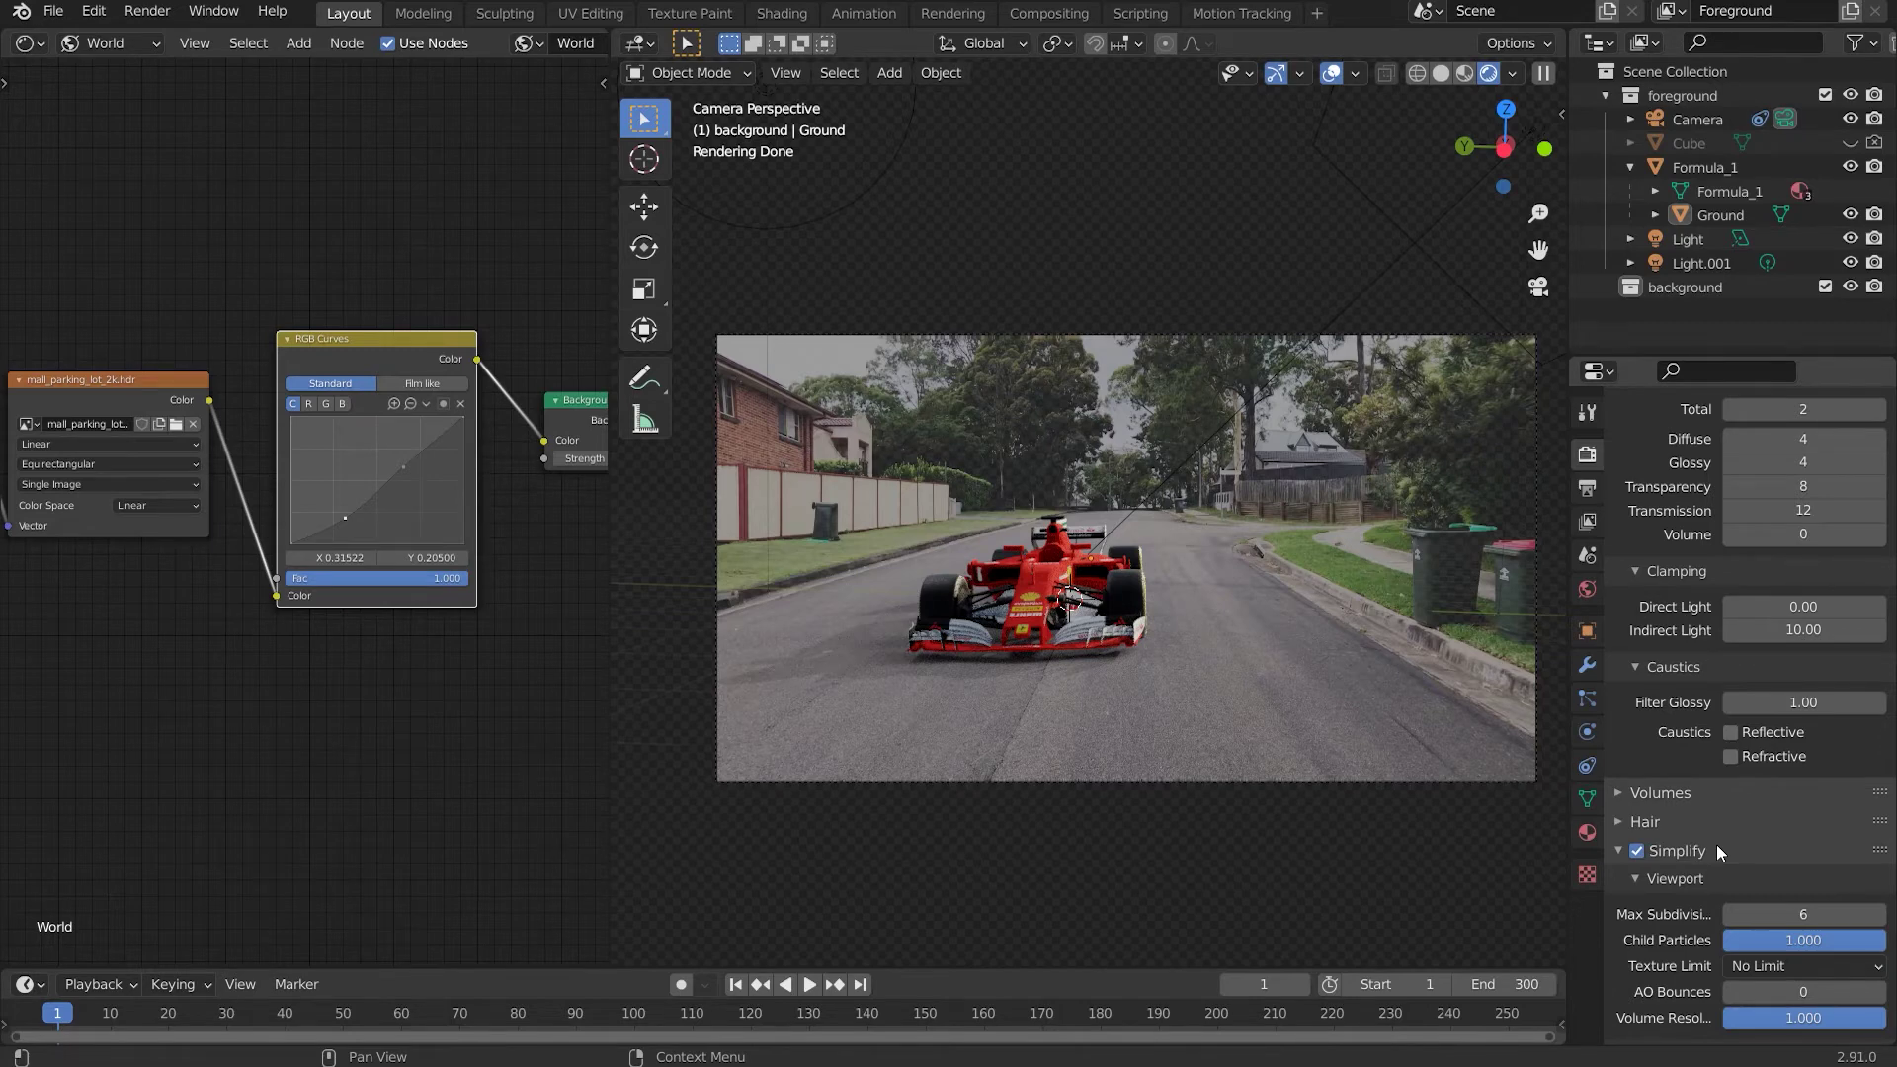
scroll(1715, 850, down, 2)
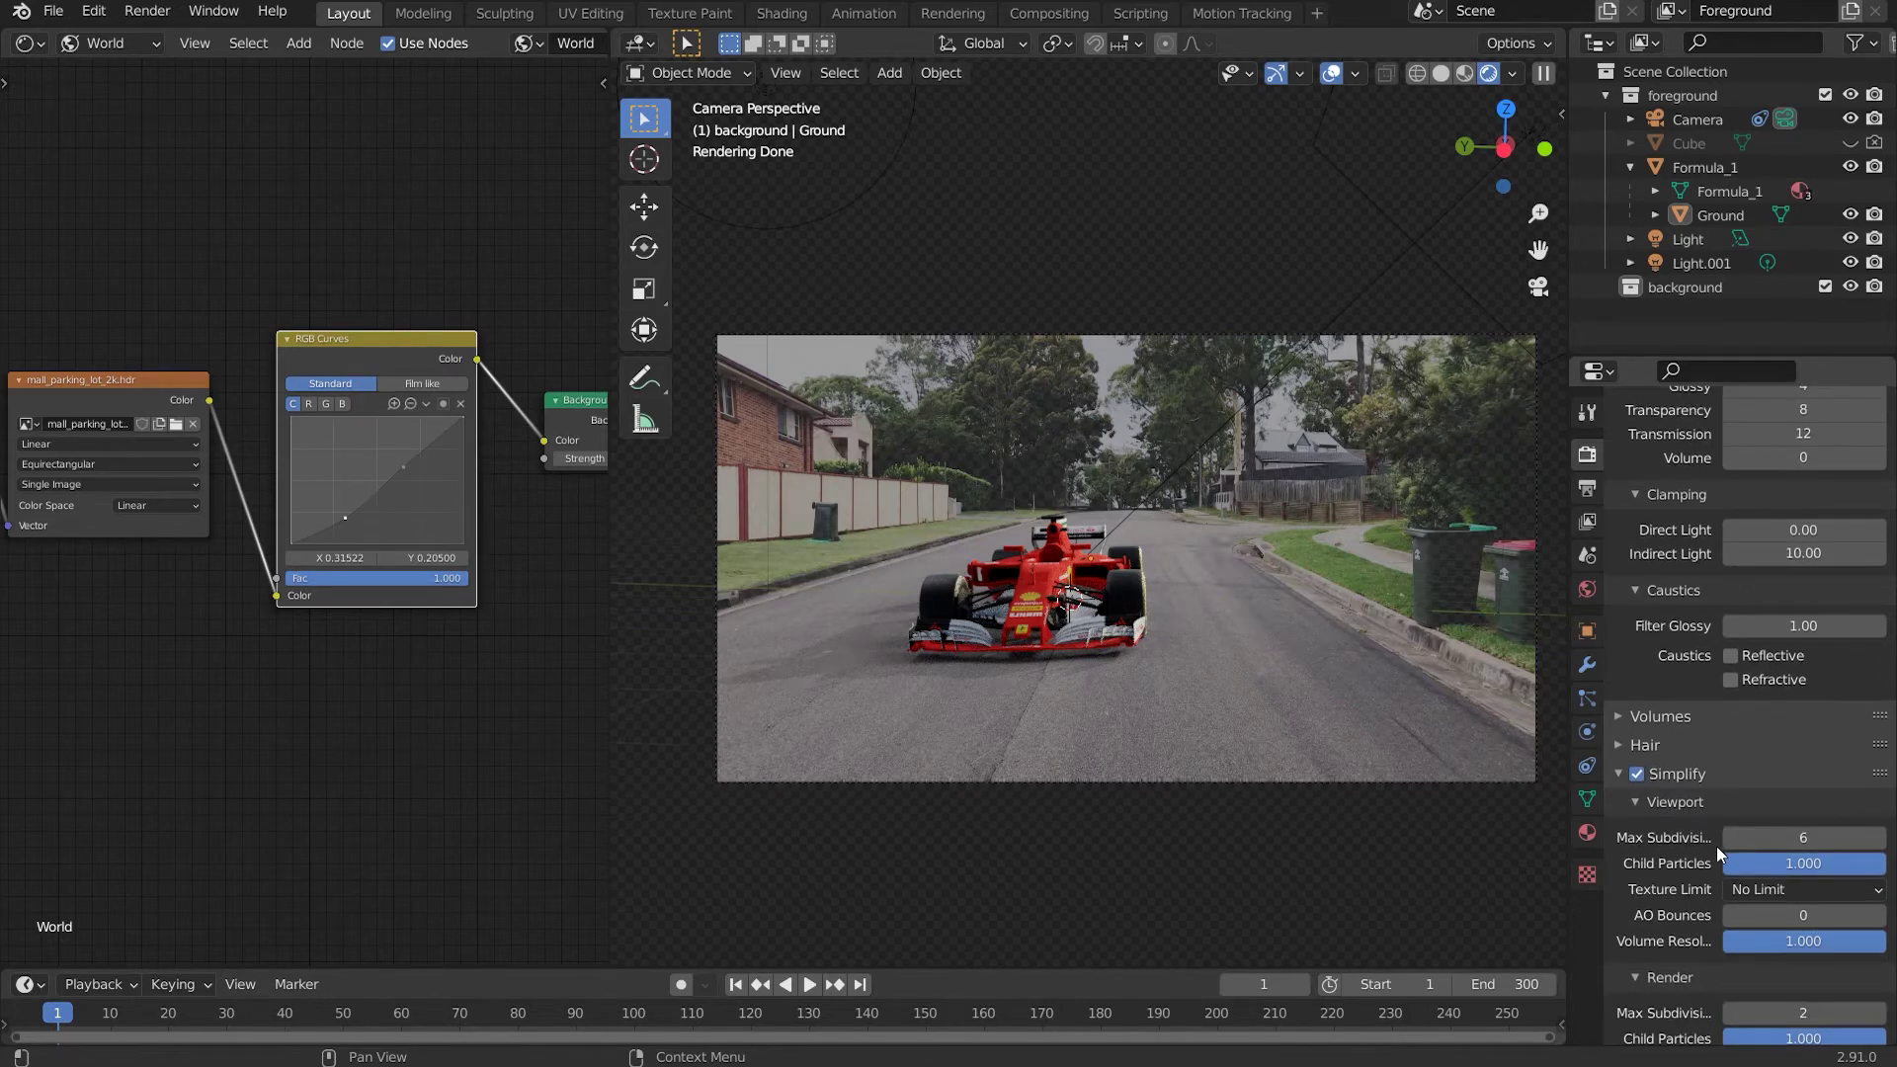
scroll(1716, 845, down, 3)
scroll(1782, 881, down, 2)
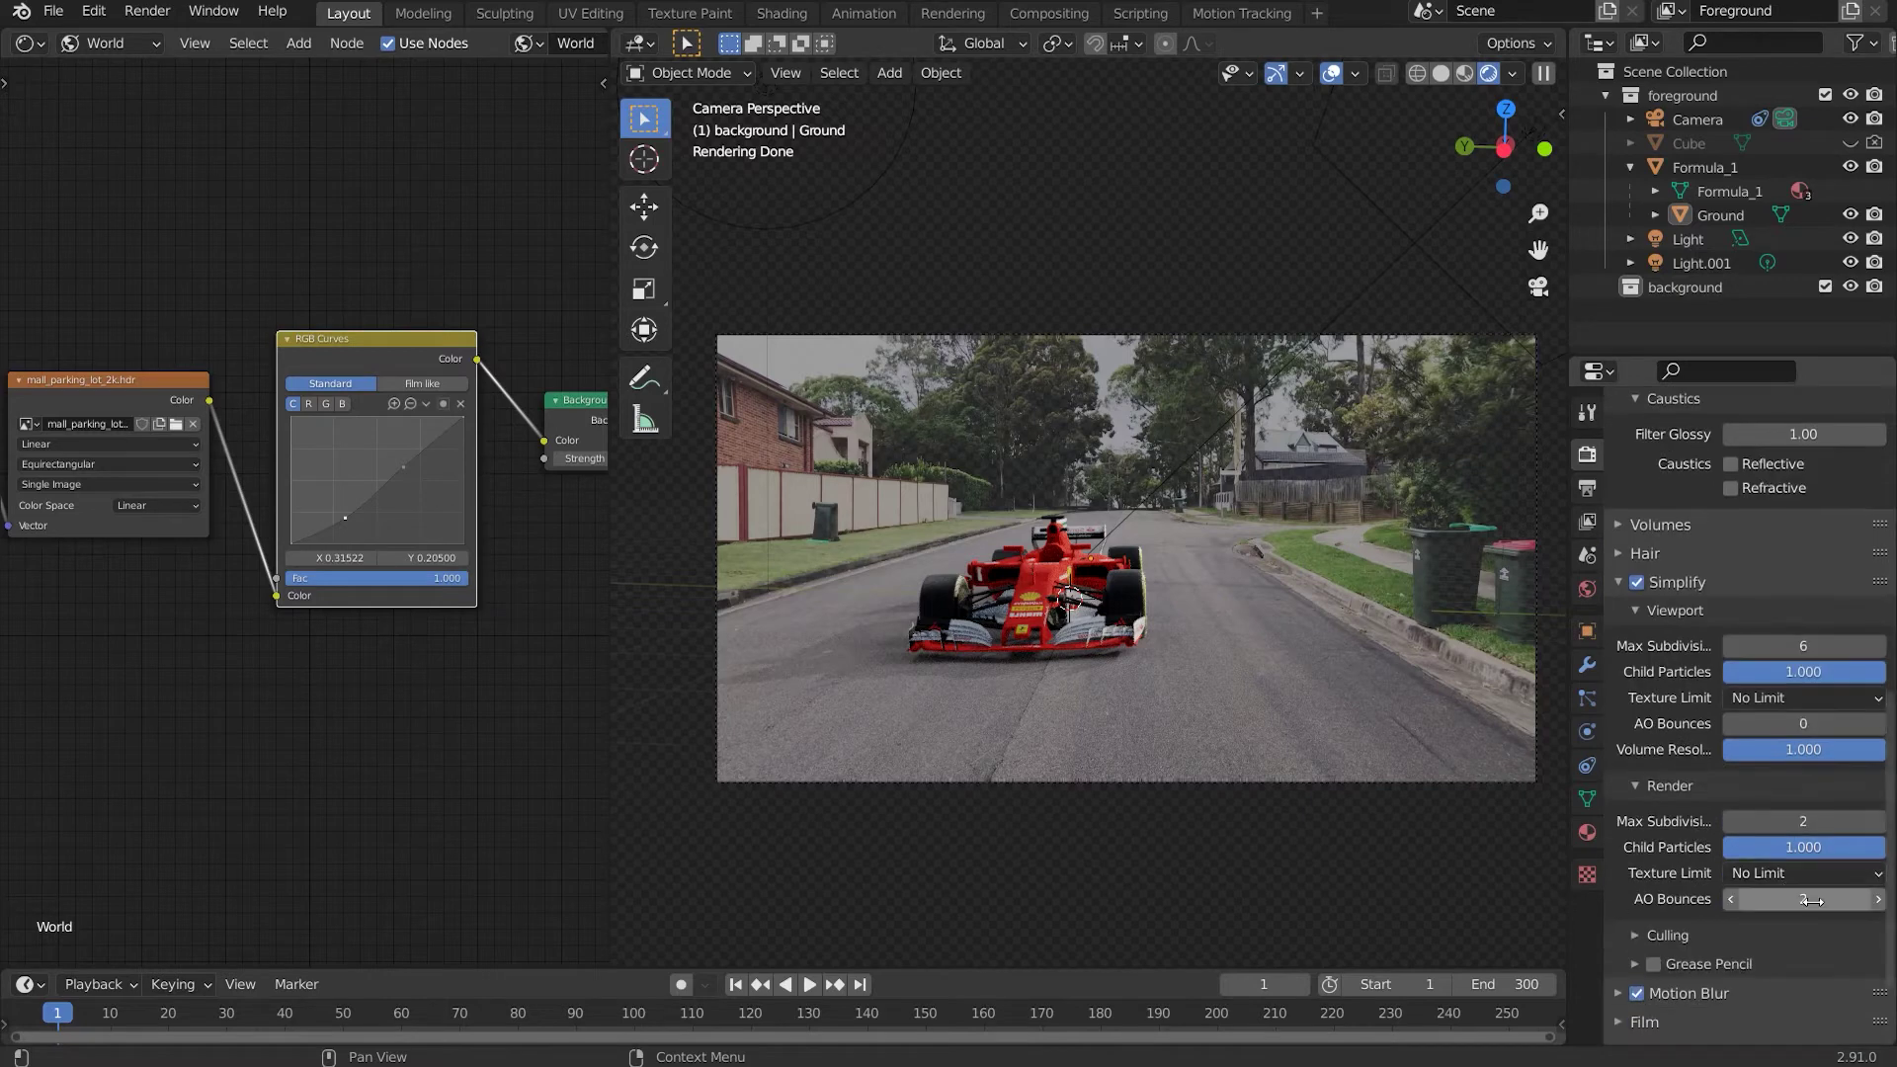
click(1341, 571)
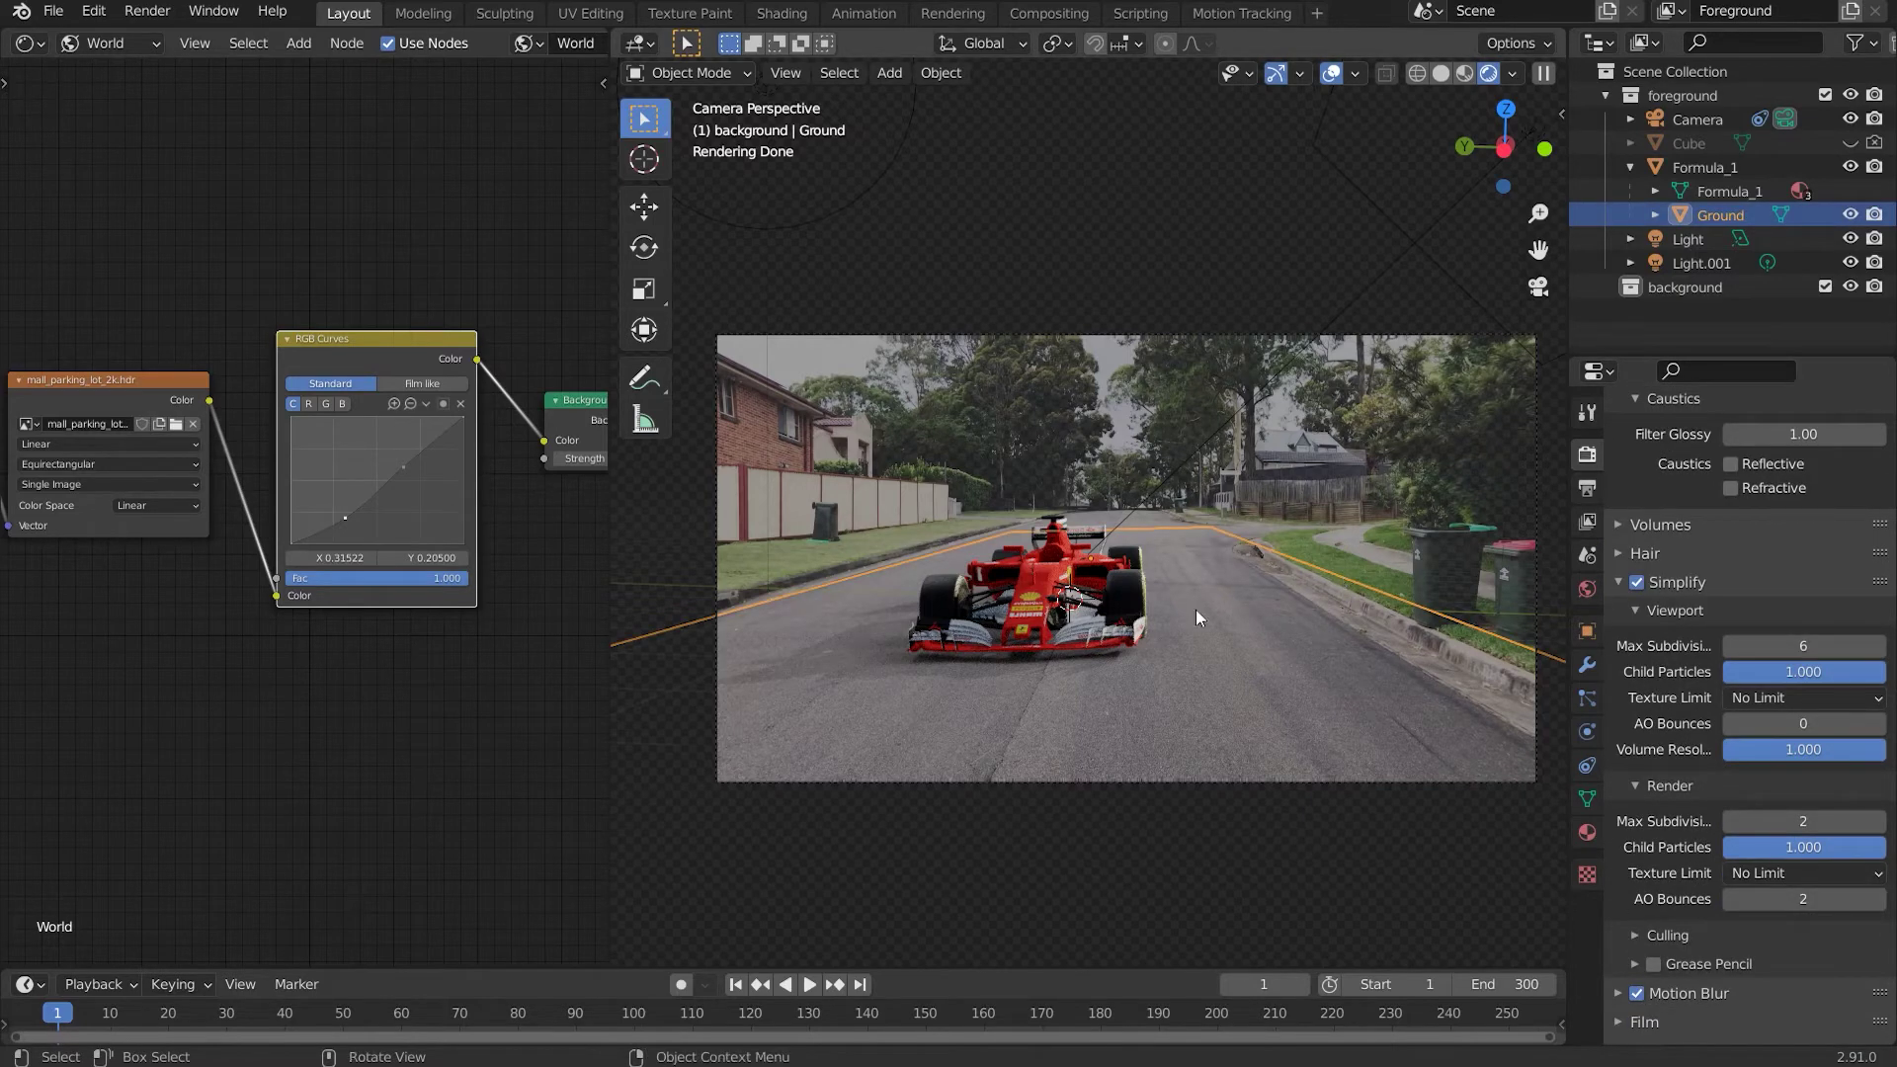
Browse for the render output location, create a folder named "iamge sequence v2" in the car folder, and open it
click(1585, 494)
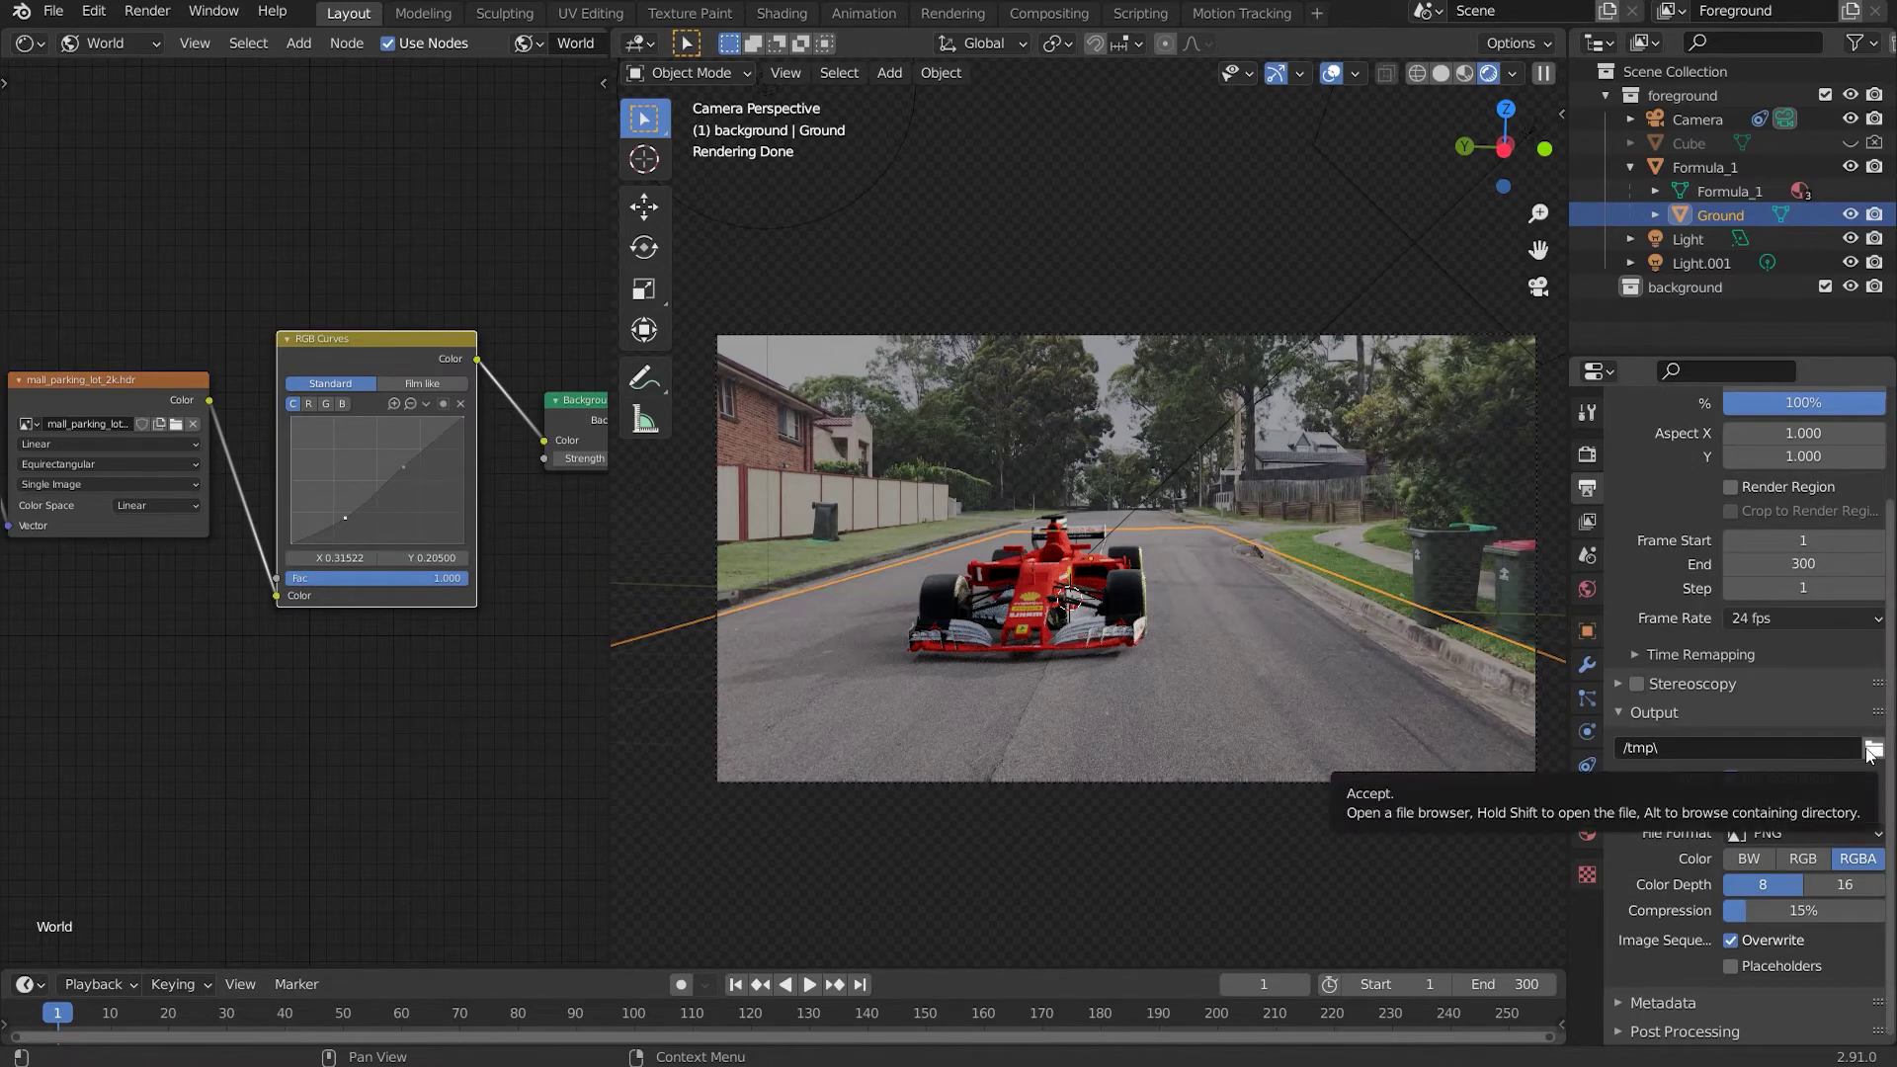
click(1870, 754)
right_click(950, 685)
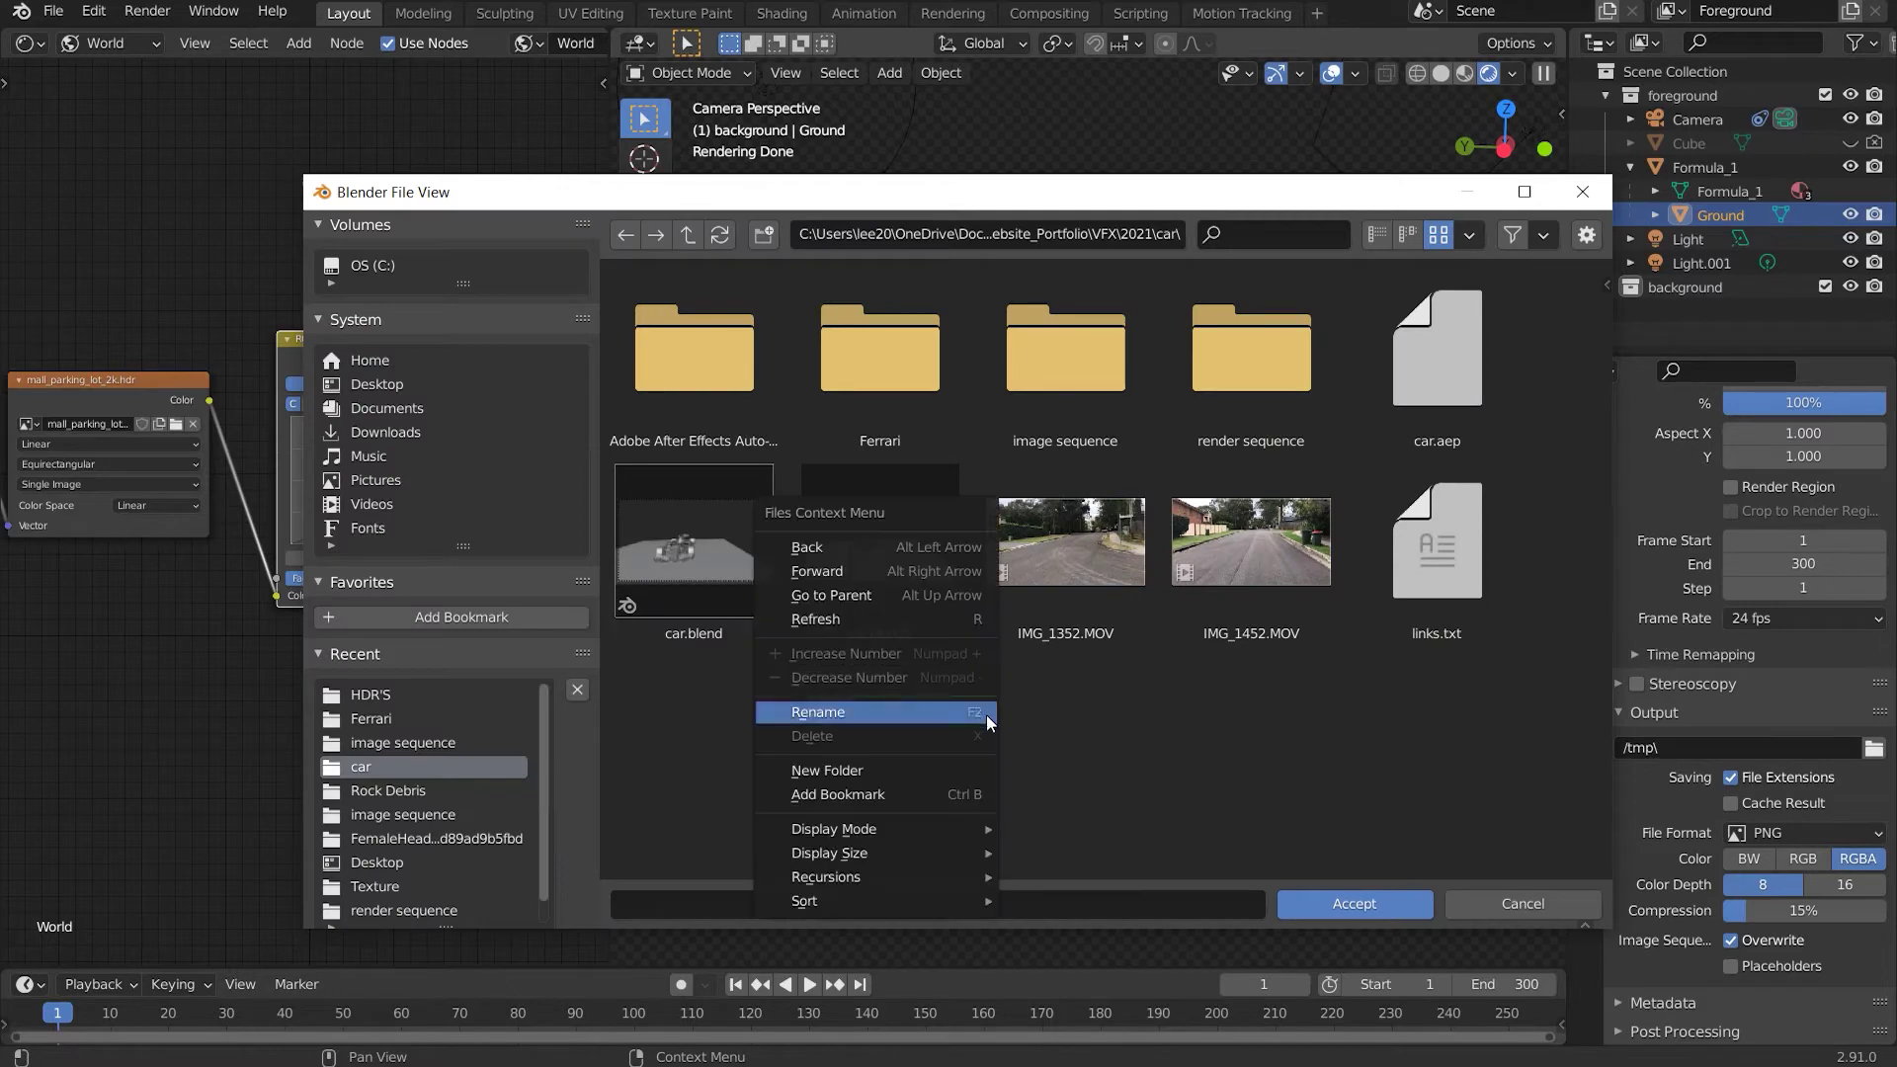
click(883, 769)
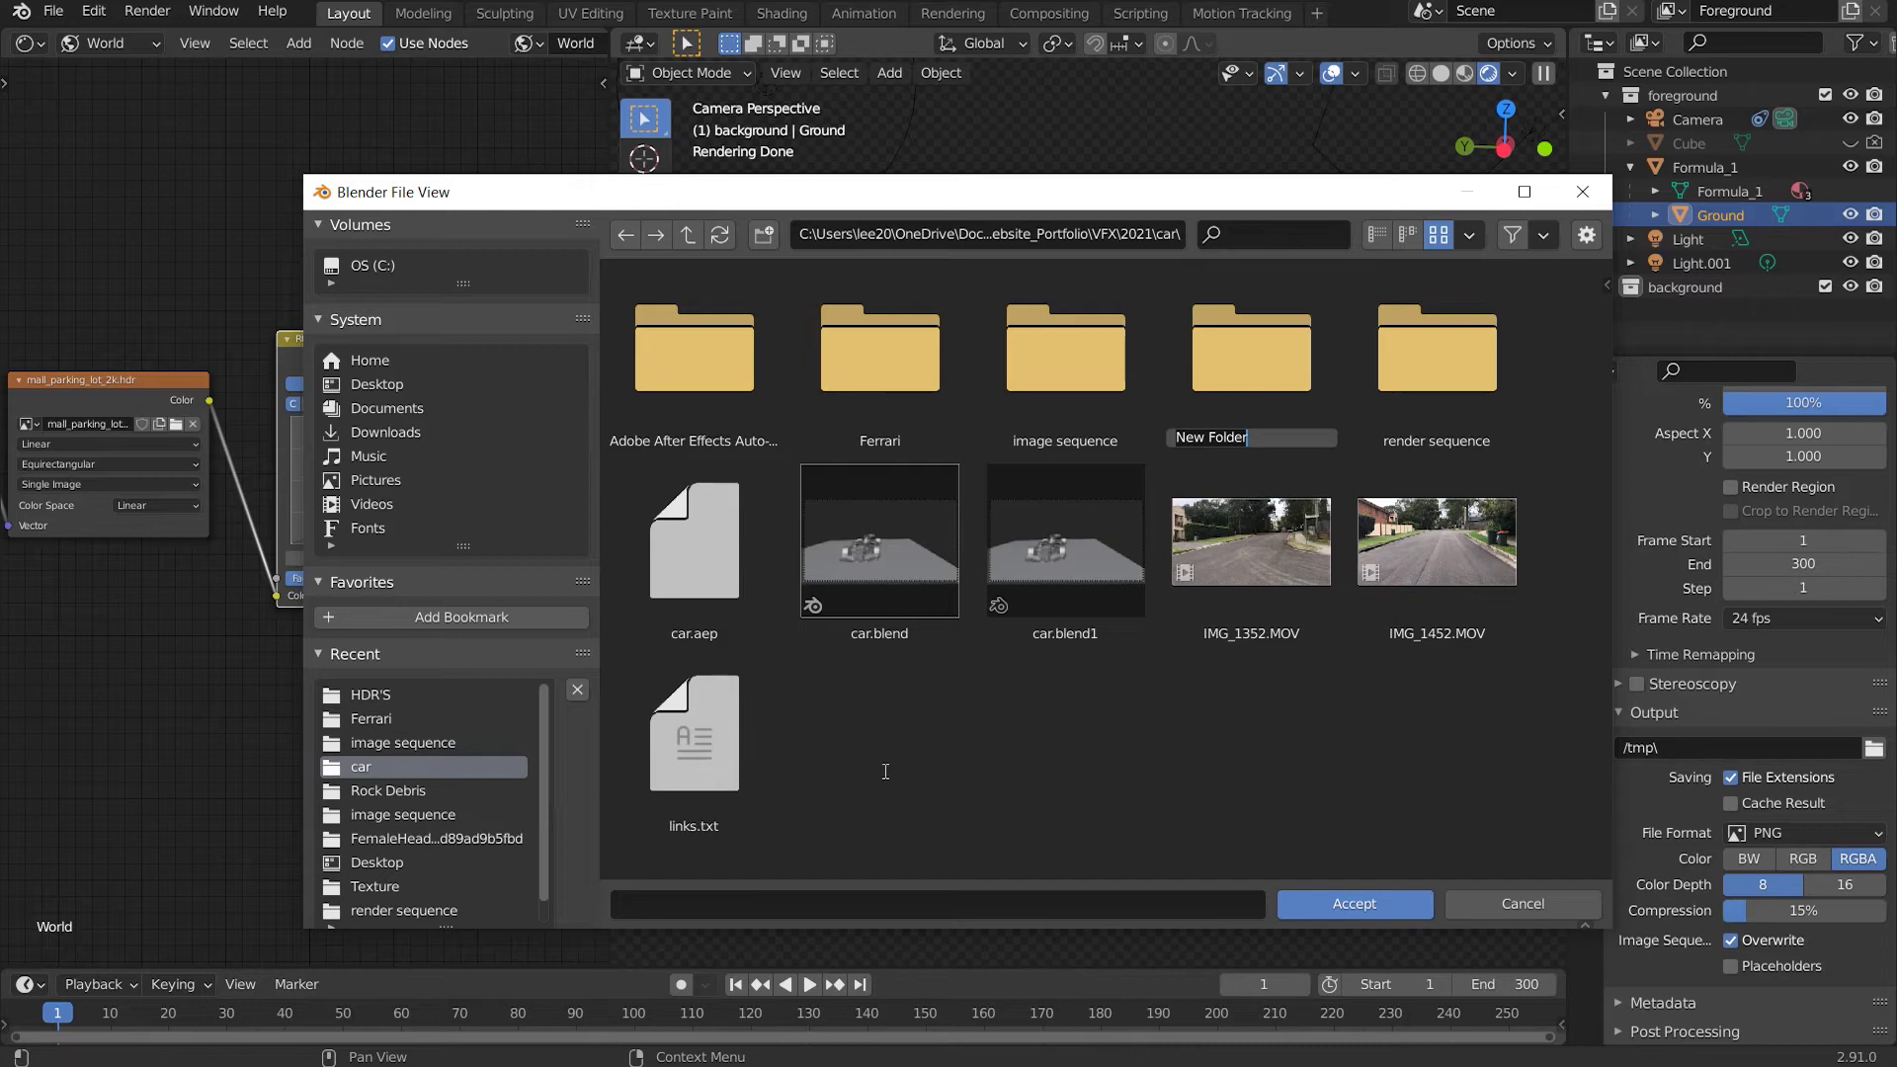
text(iamge sequence v2)
key(Return)
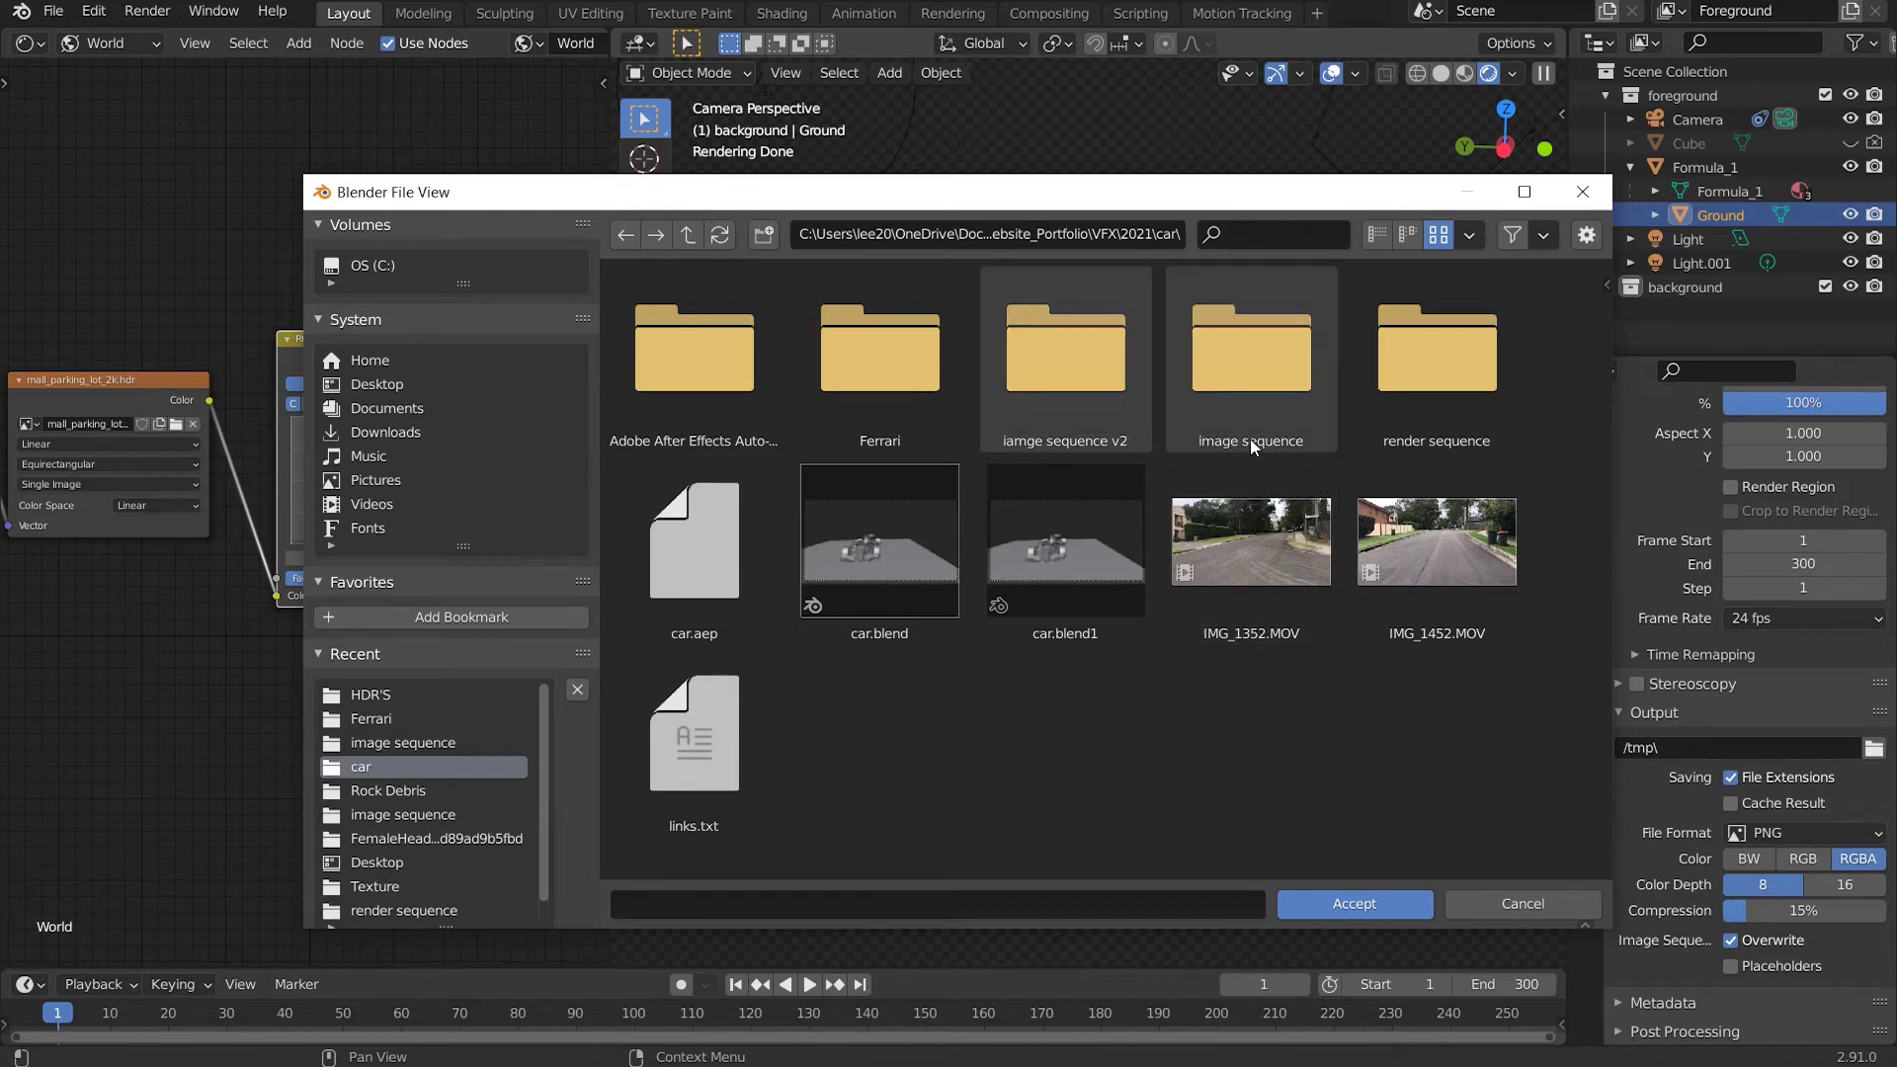
double_click(1078, 383)
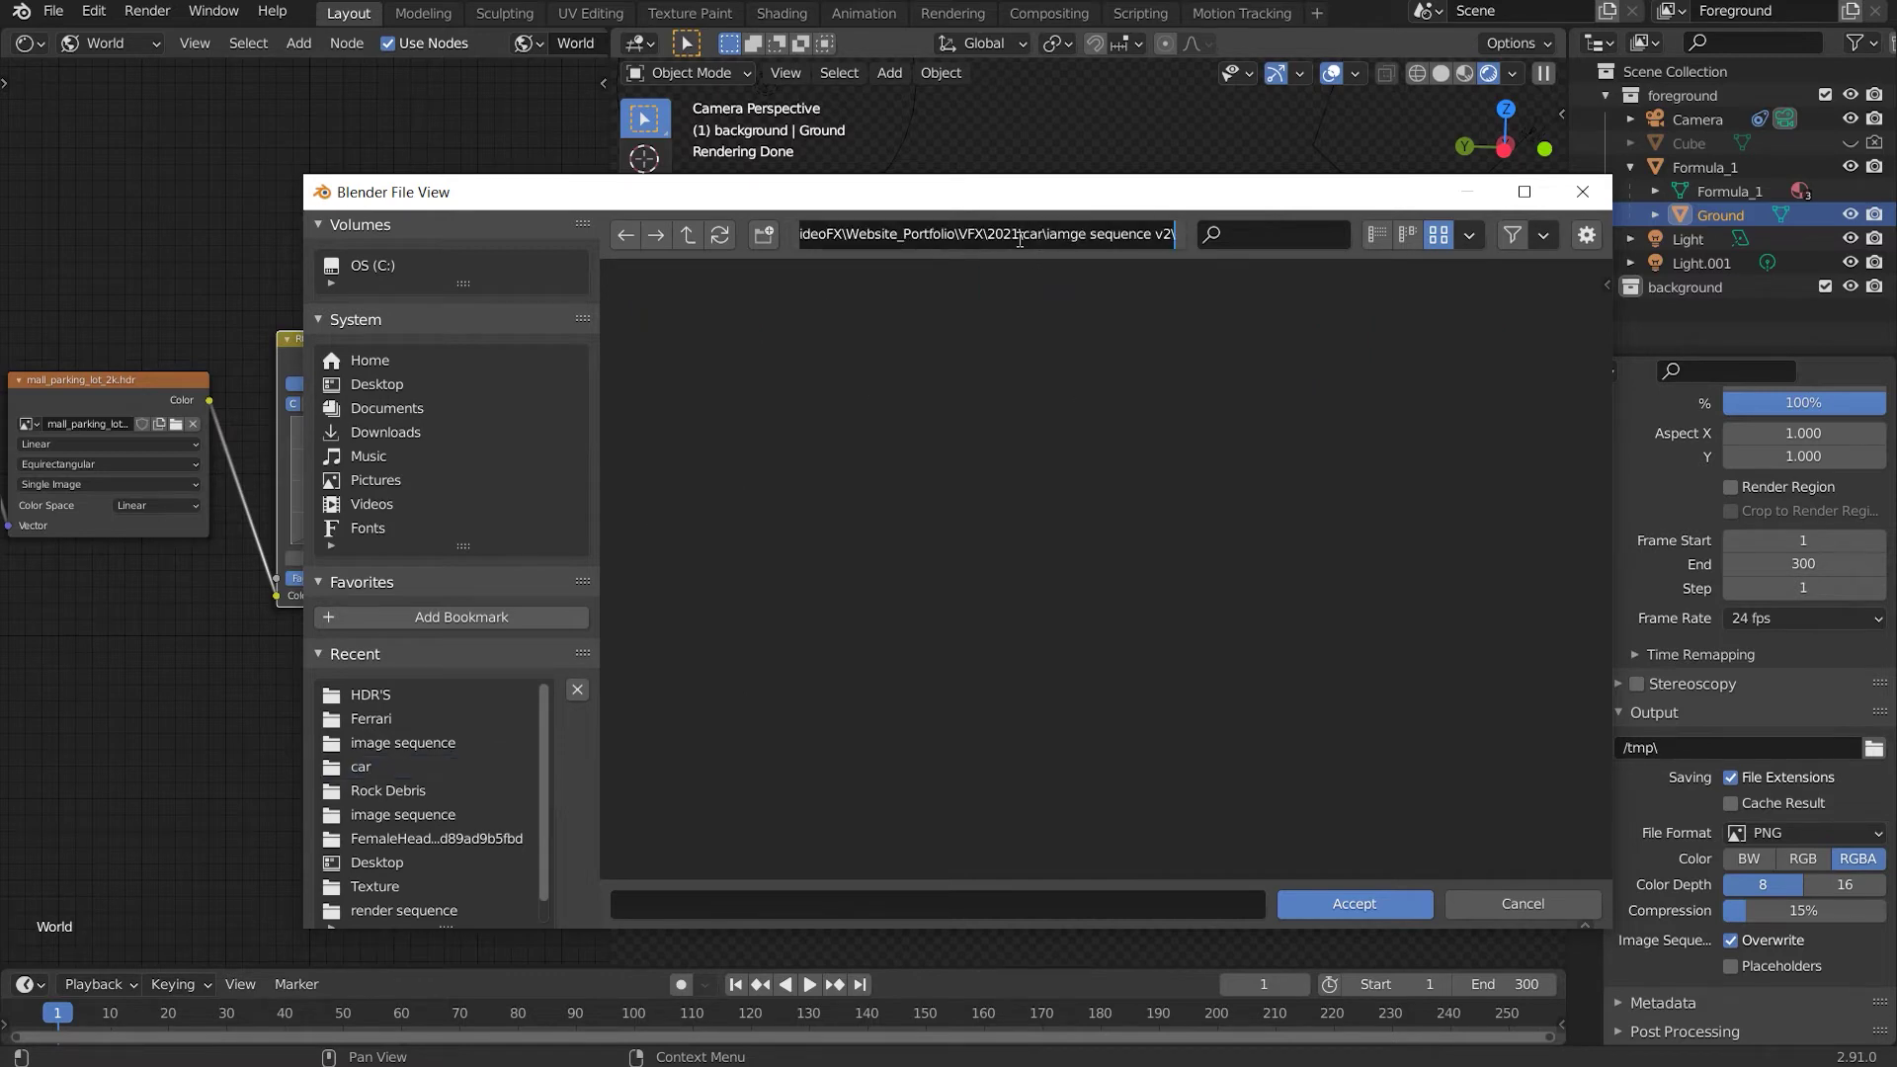
Return to the car folder and rename the "iamge sequence v2" folder to "image sequence v2"
click(624, 237)
click(624, 237)
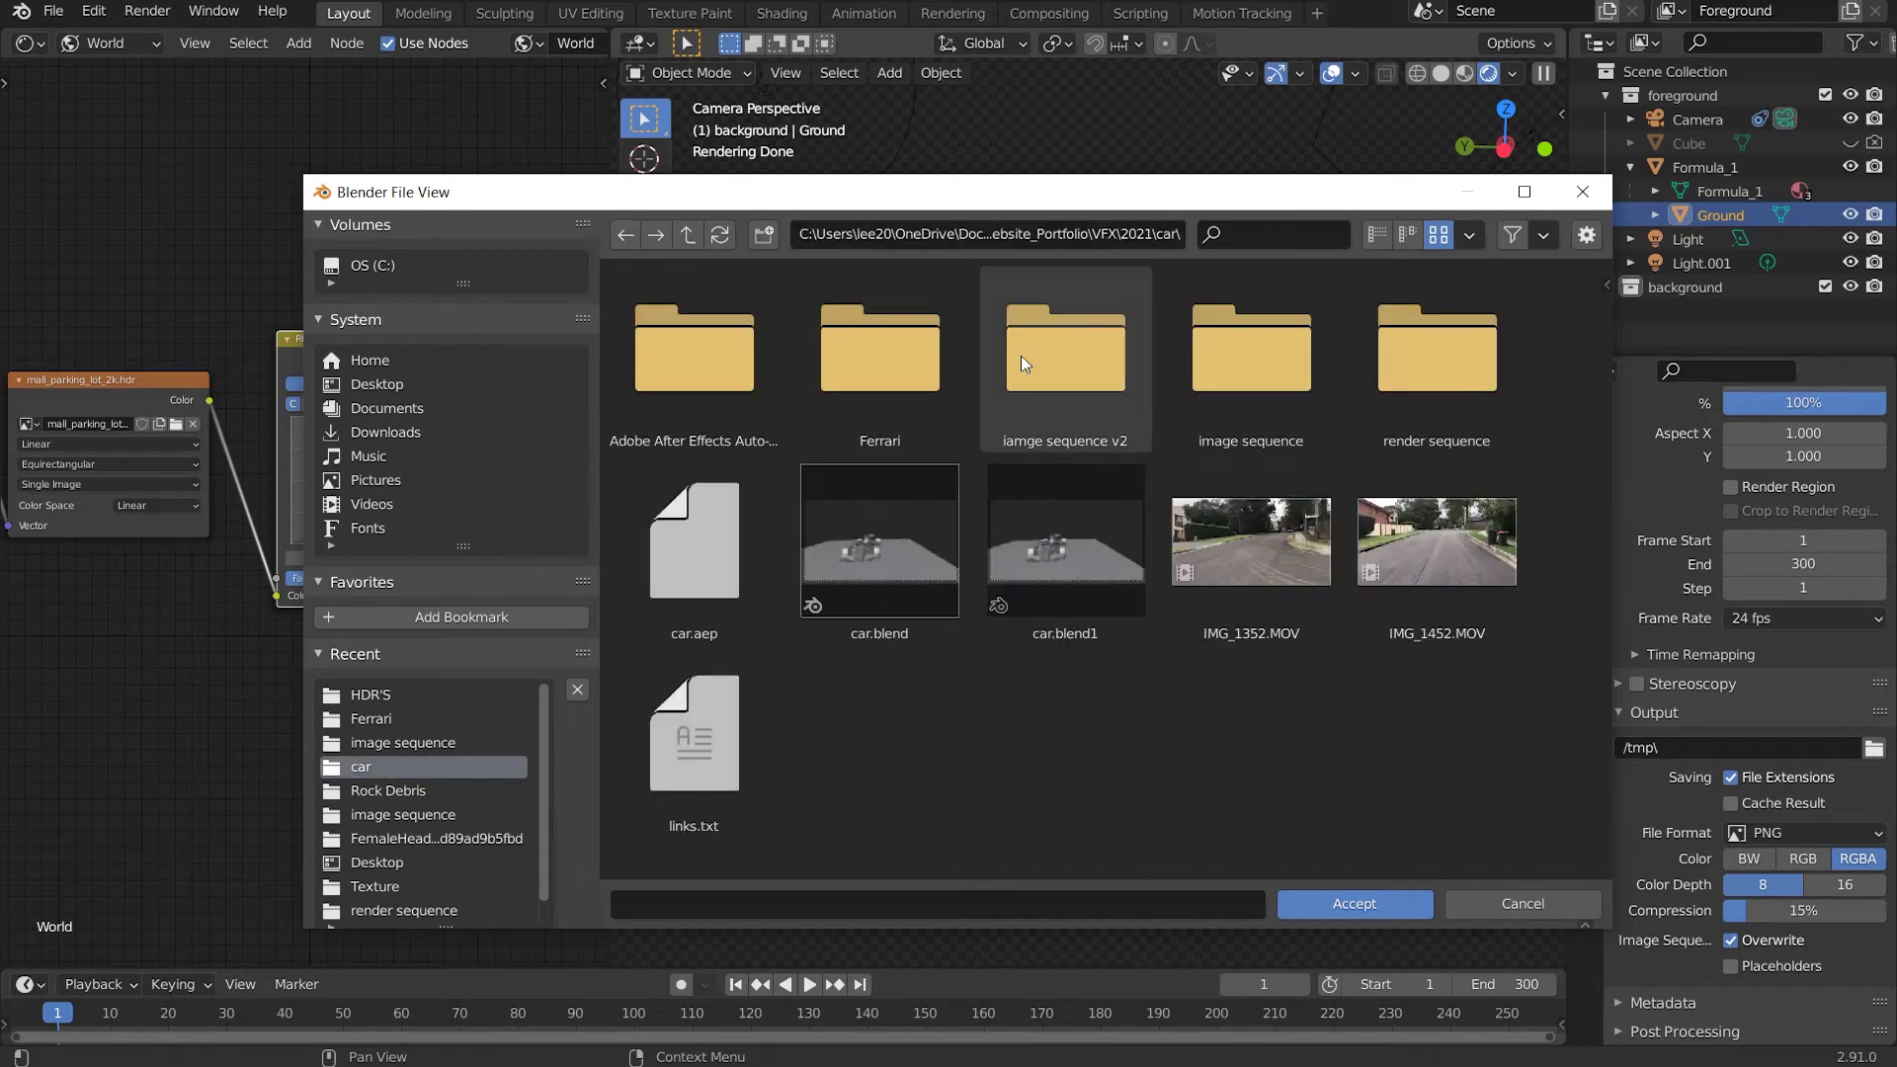
right_click(1035, 376)
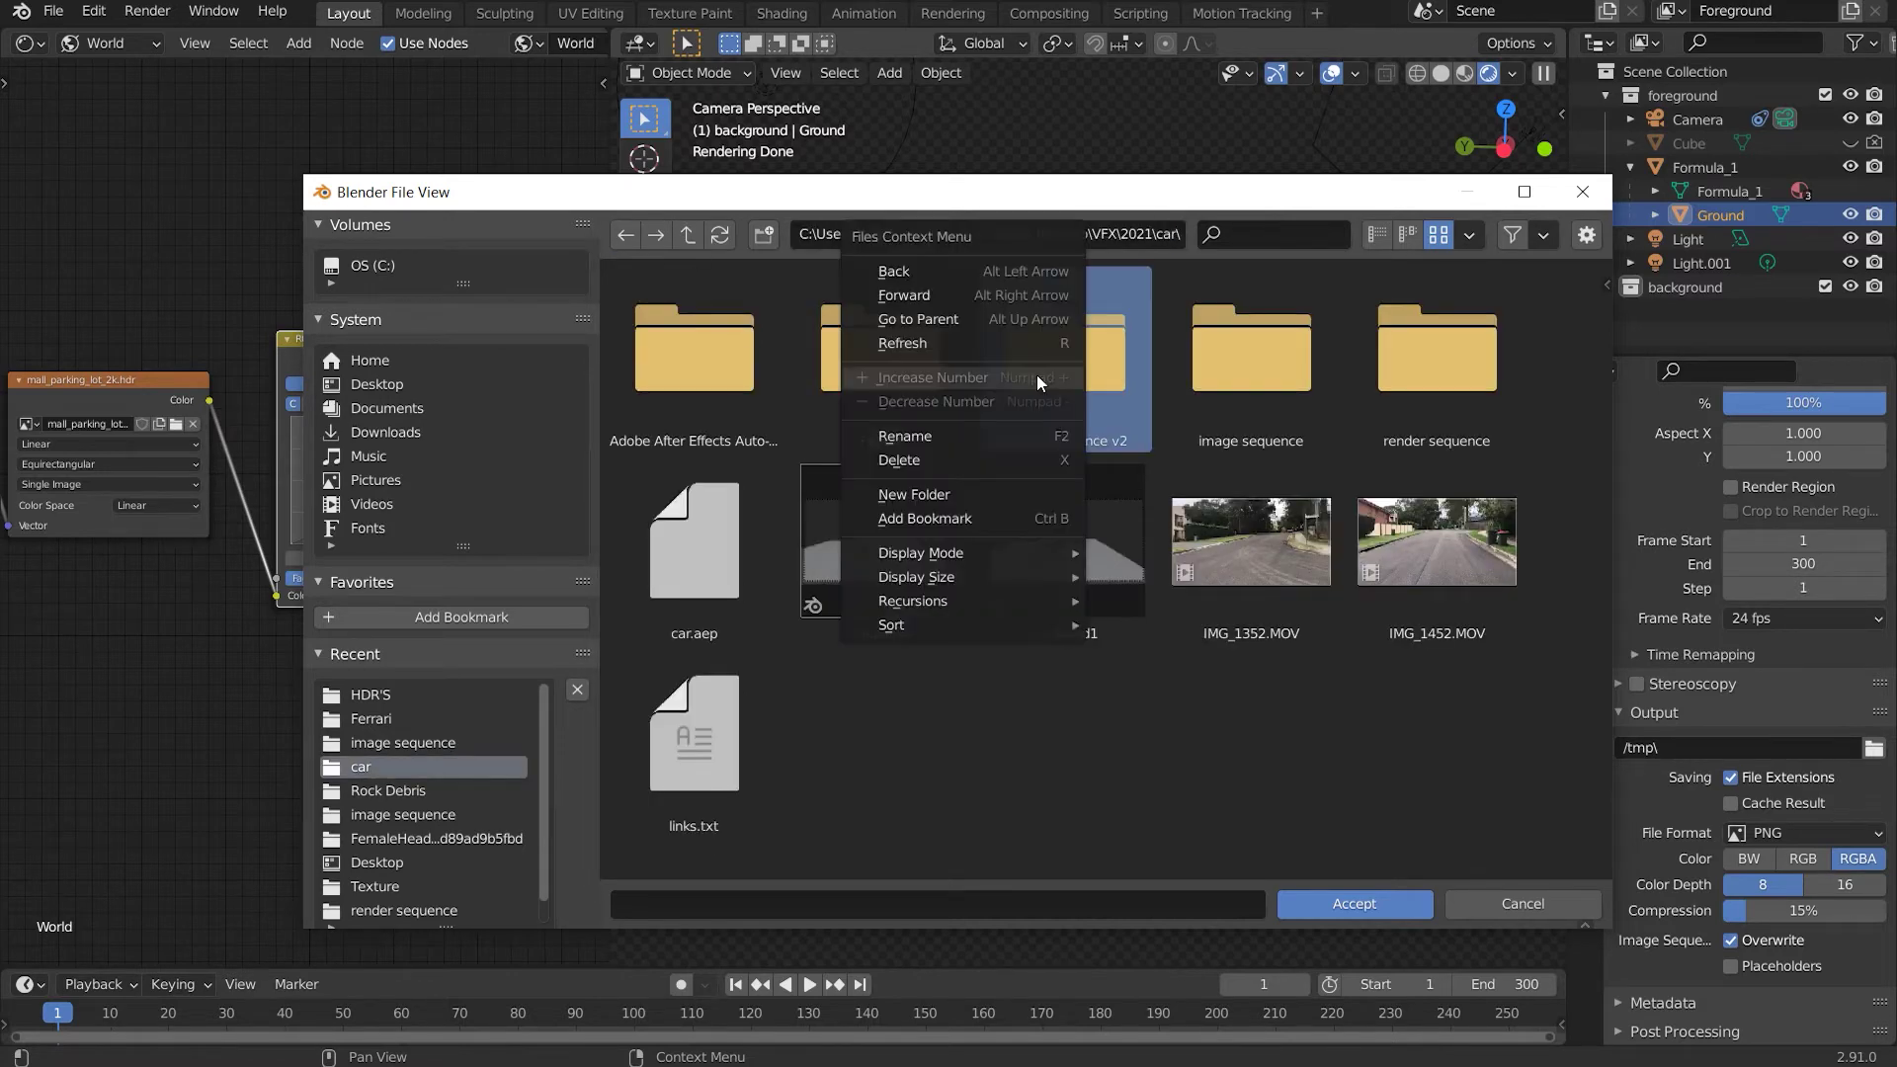
click(919, 435)
click(1016, 437)
key(BackSpace)
key(BackSpace)
key(BackSpace)
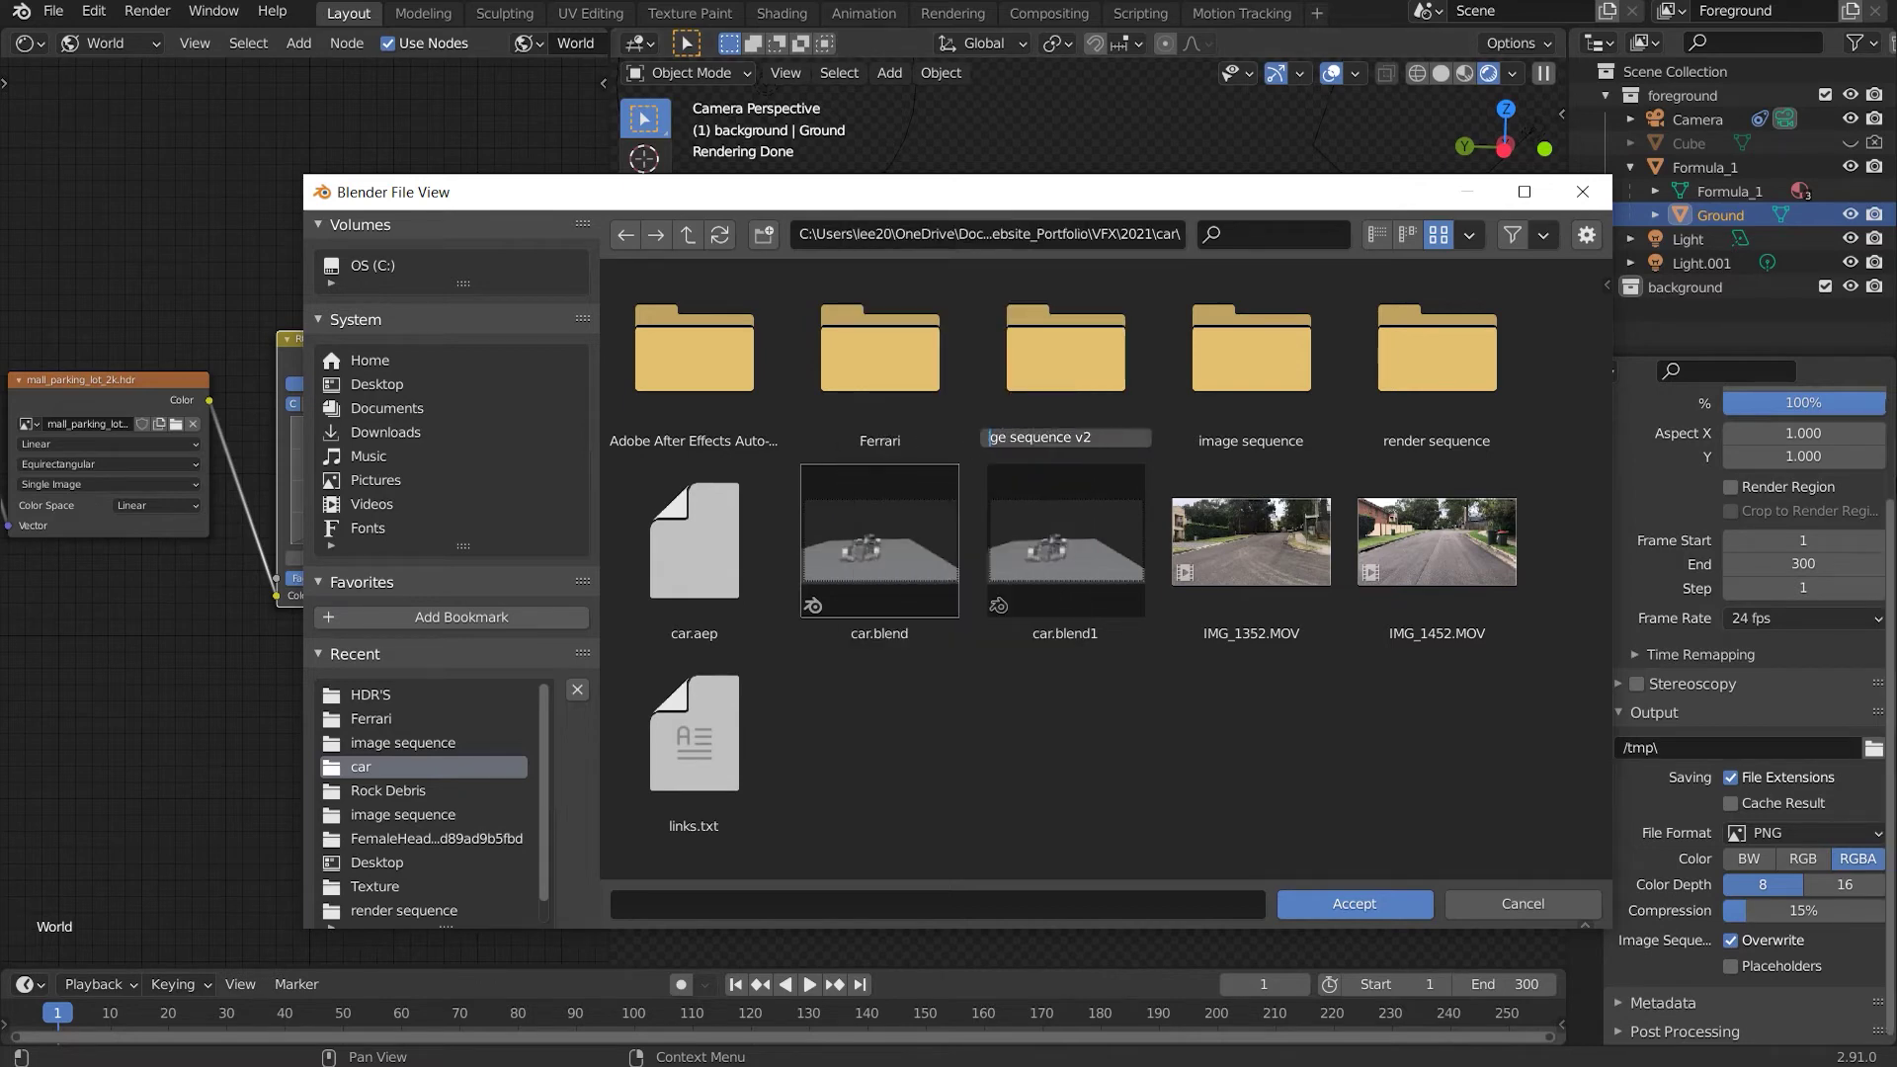
text(ima)
key(Return)
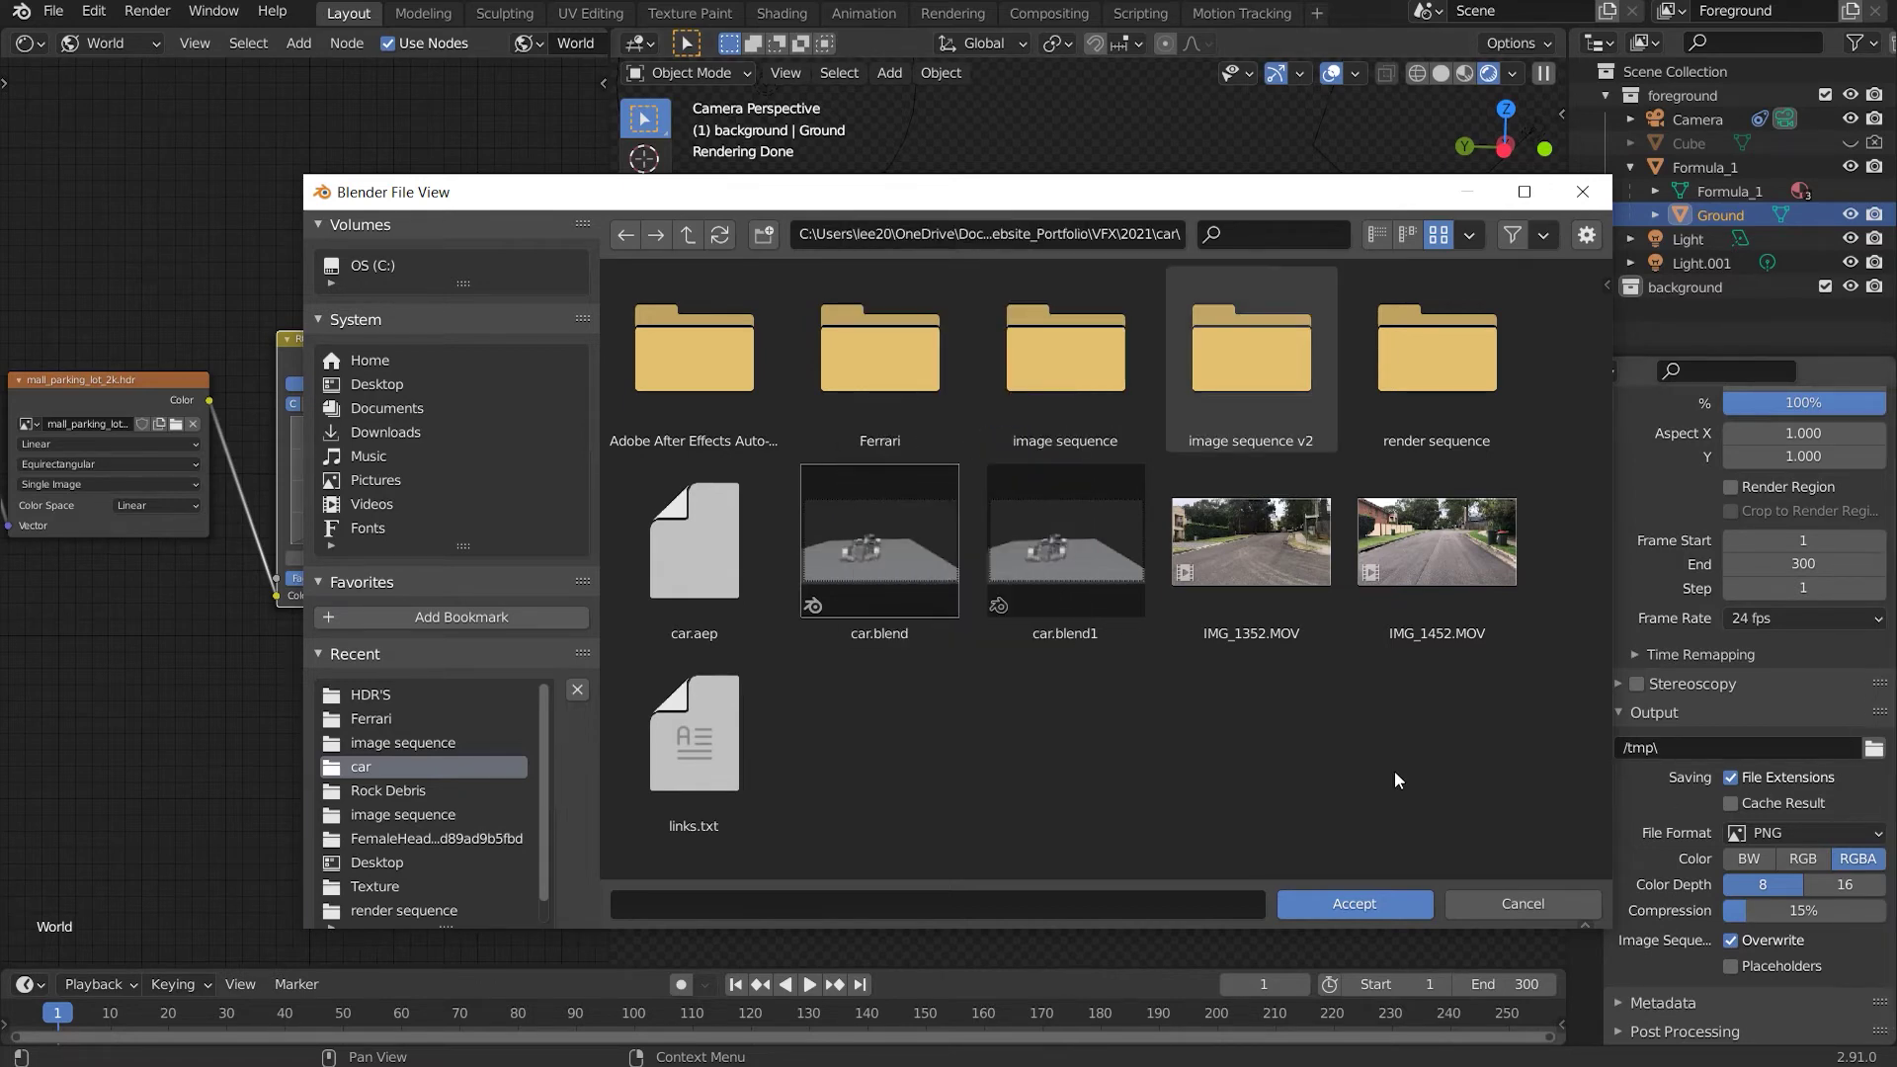
Set the "image sequence v2" folder as the render output location and render the animation
double_click(1249, 394)
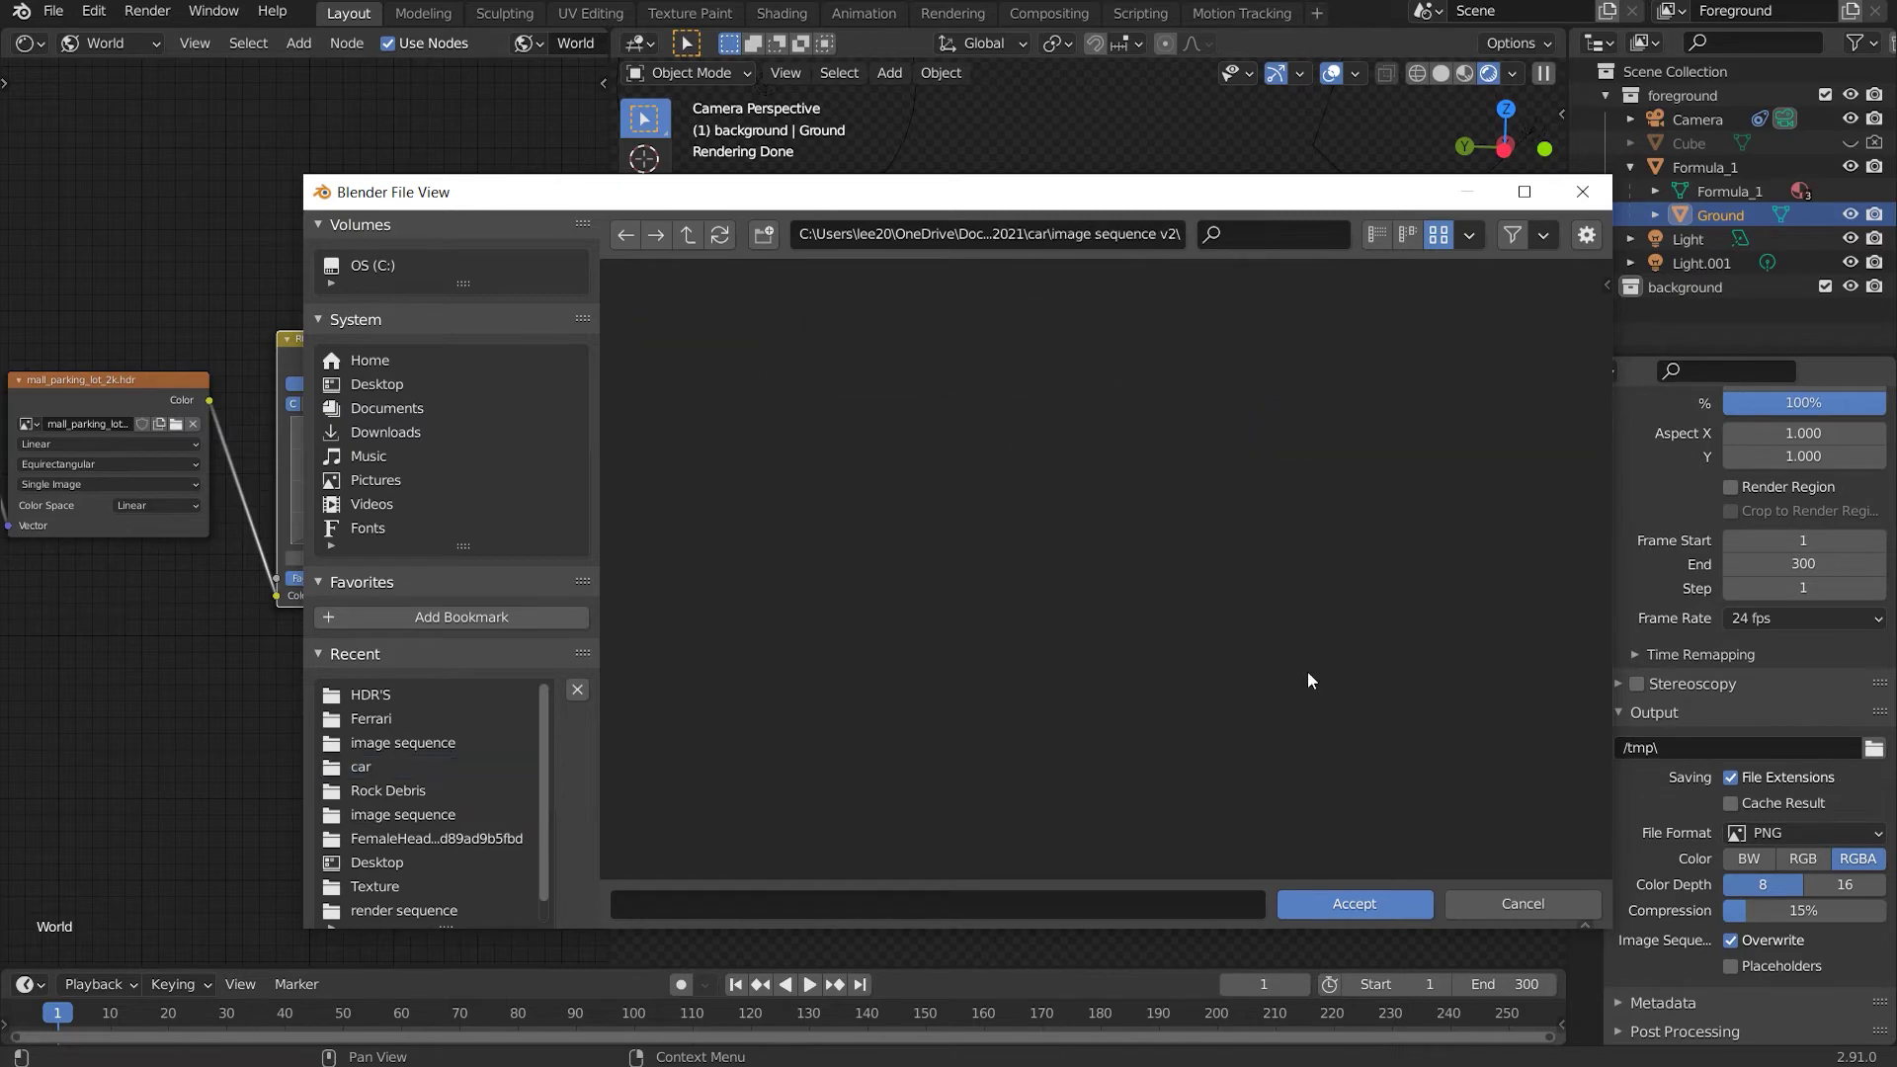
click(1376, 905)
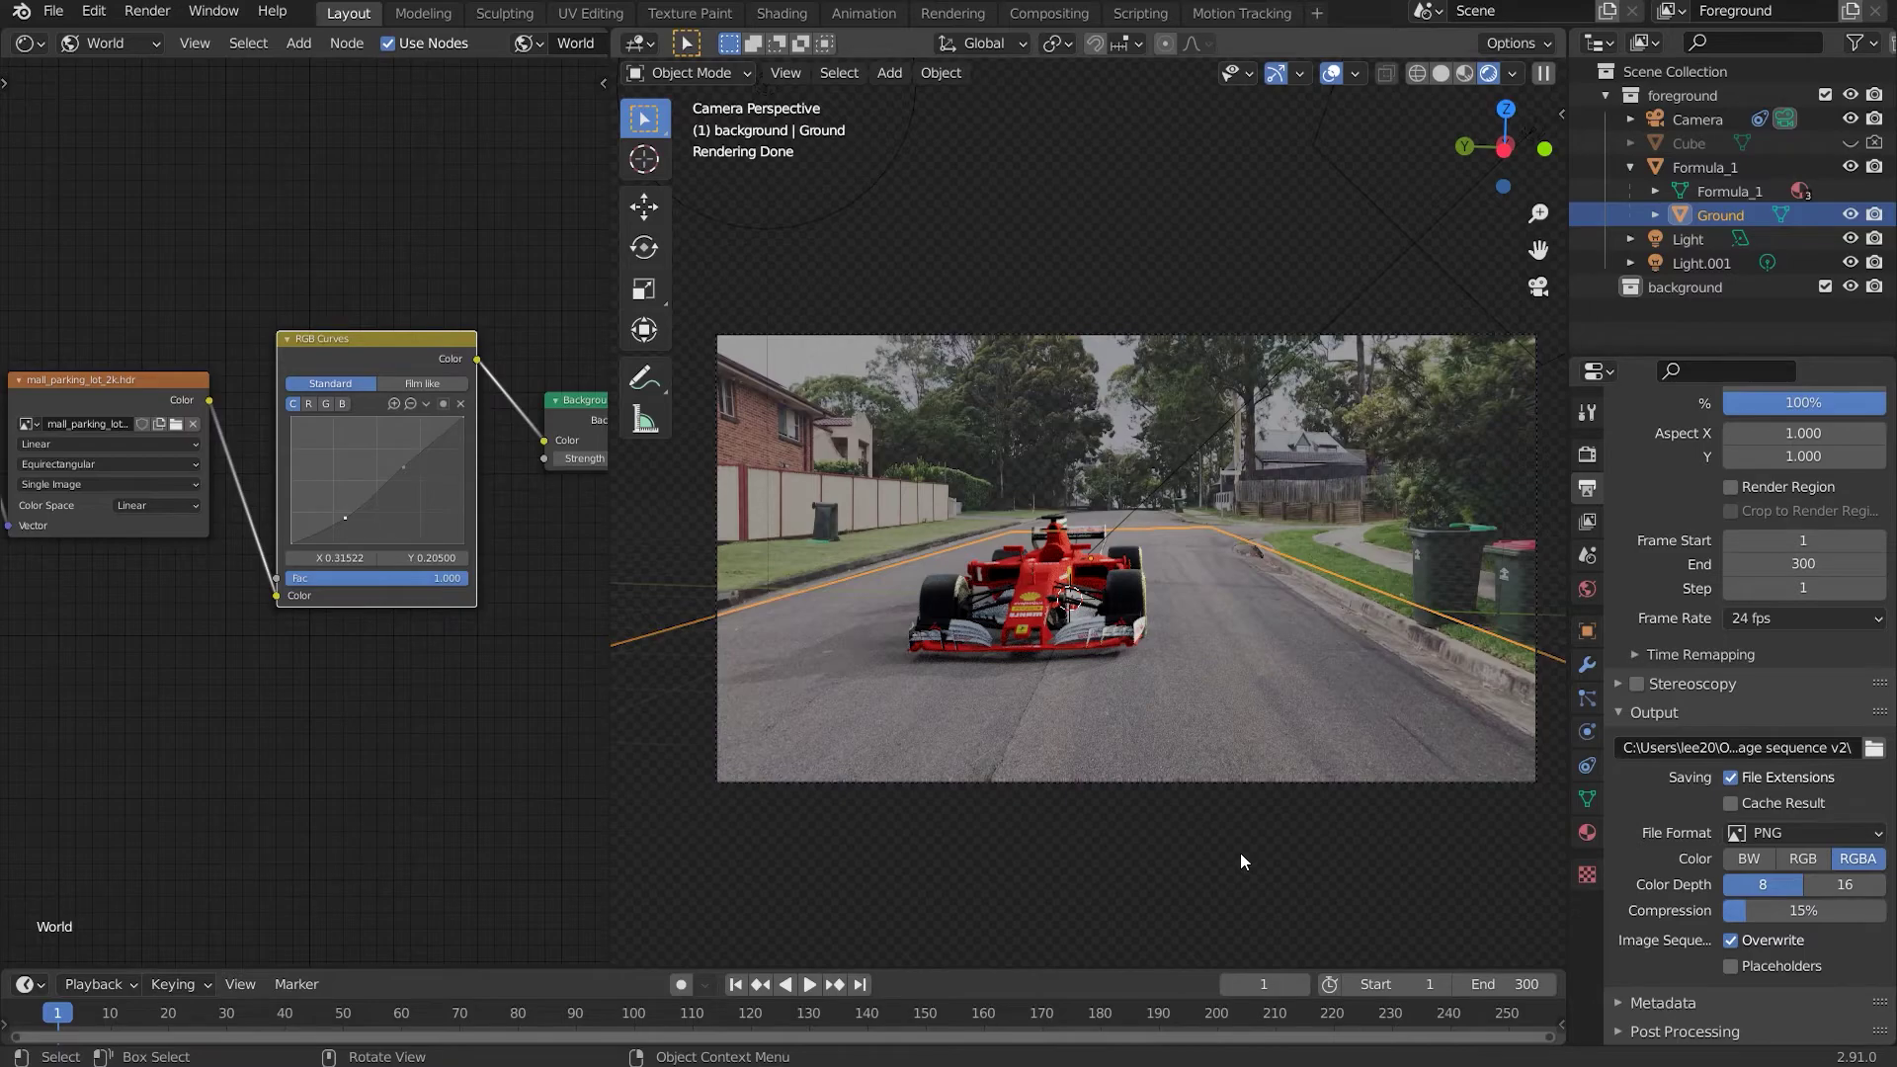
key(ctrl+F12)
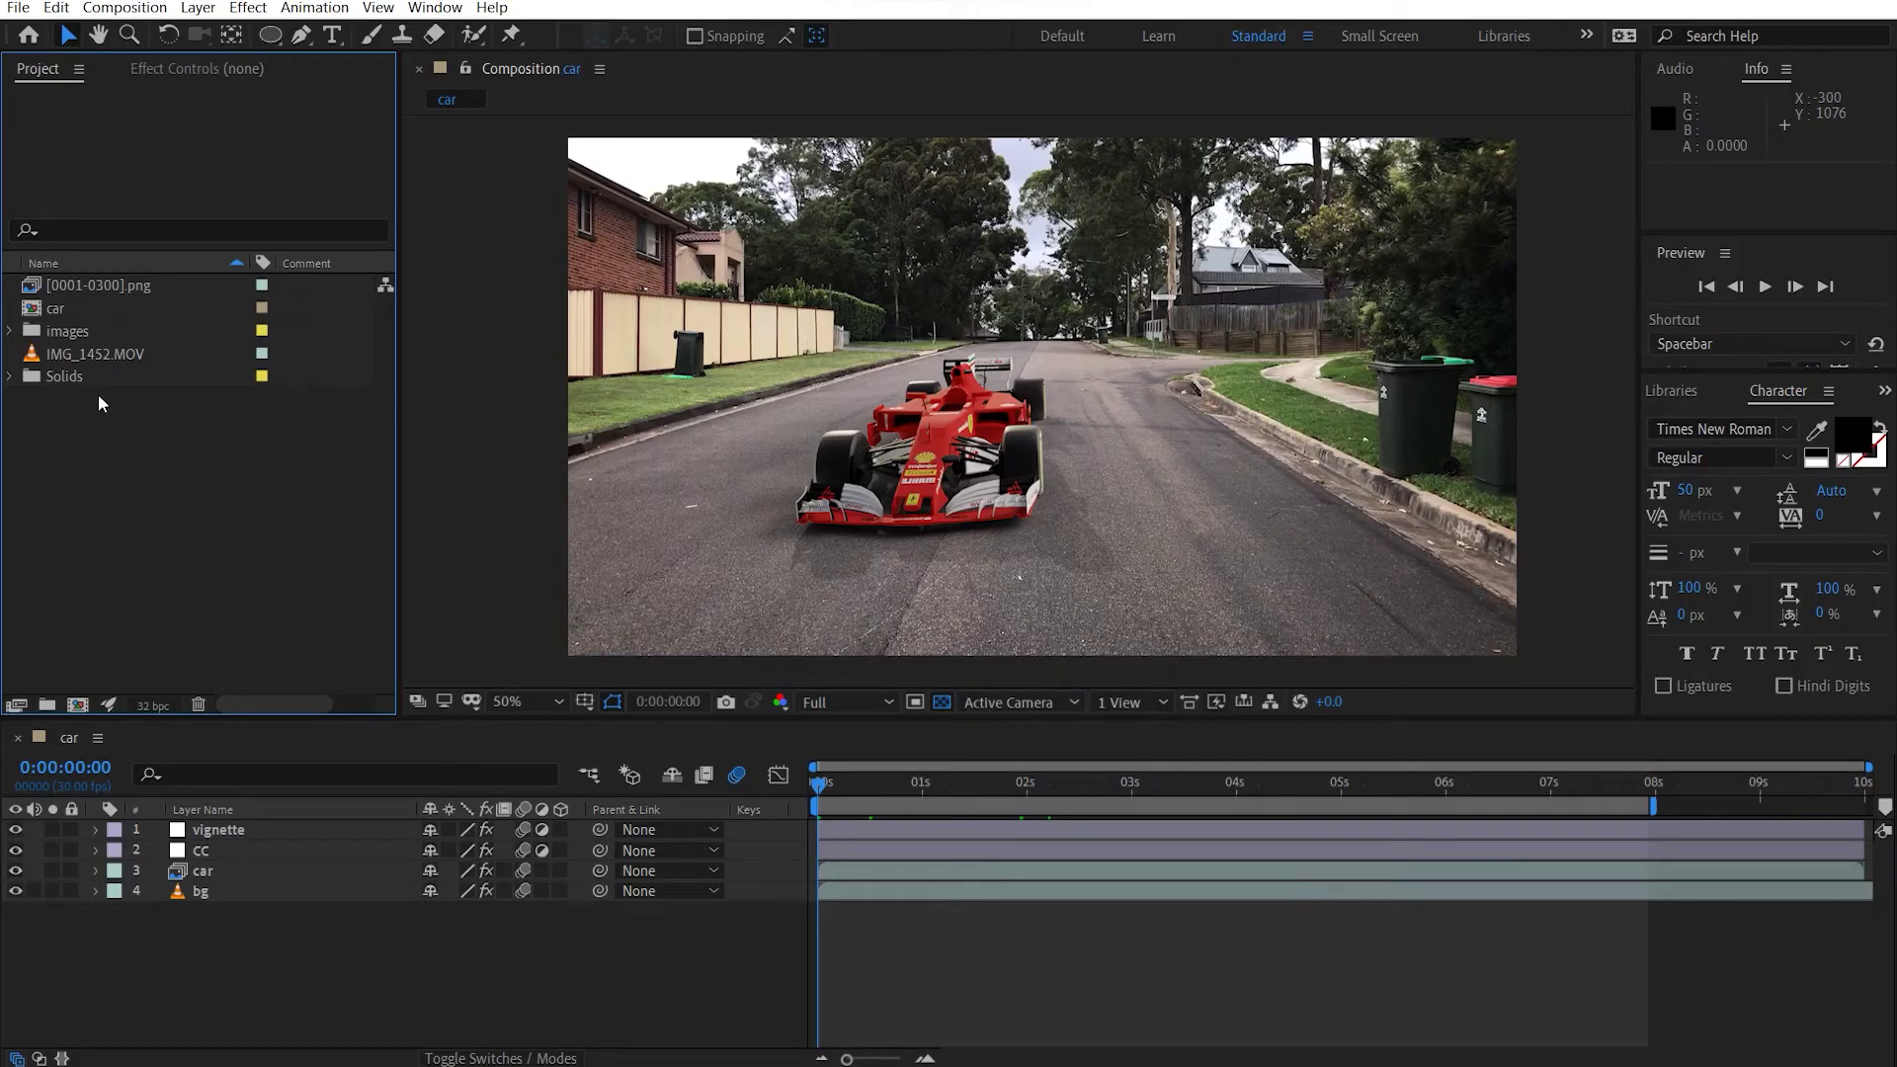
In After Effects, create a composition from IMG_1452.MOV and rename it "composite"
drag(95, 354, 71, 707)
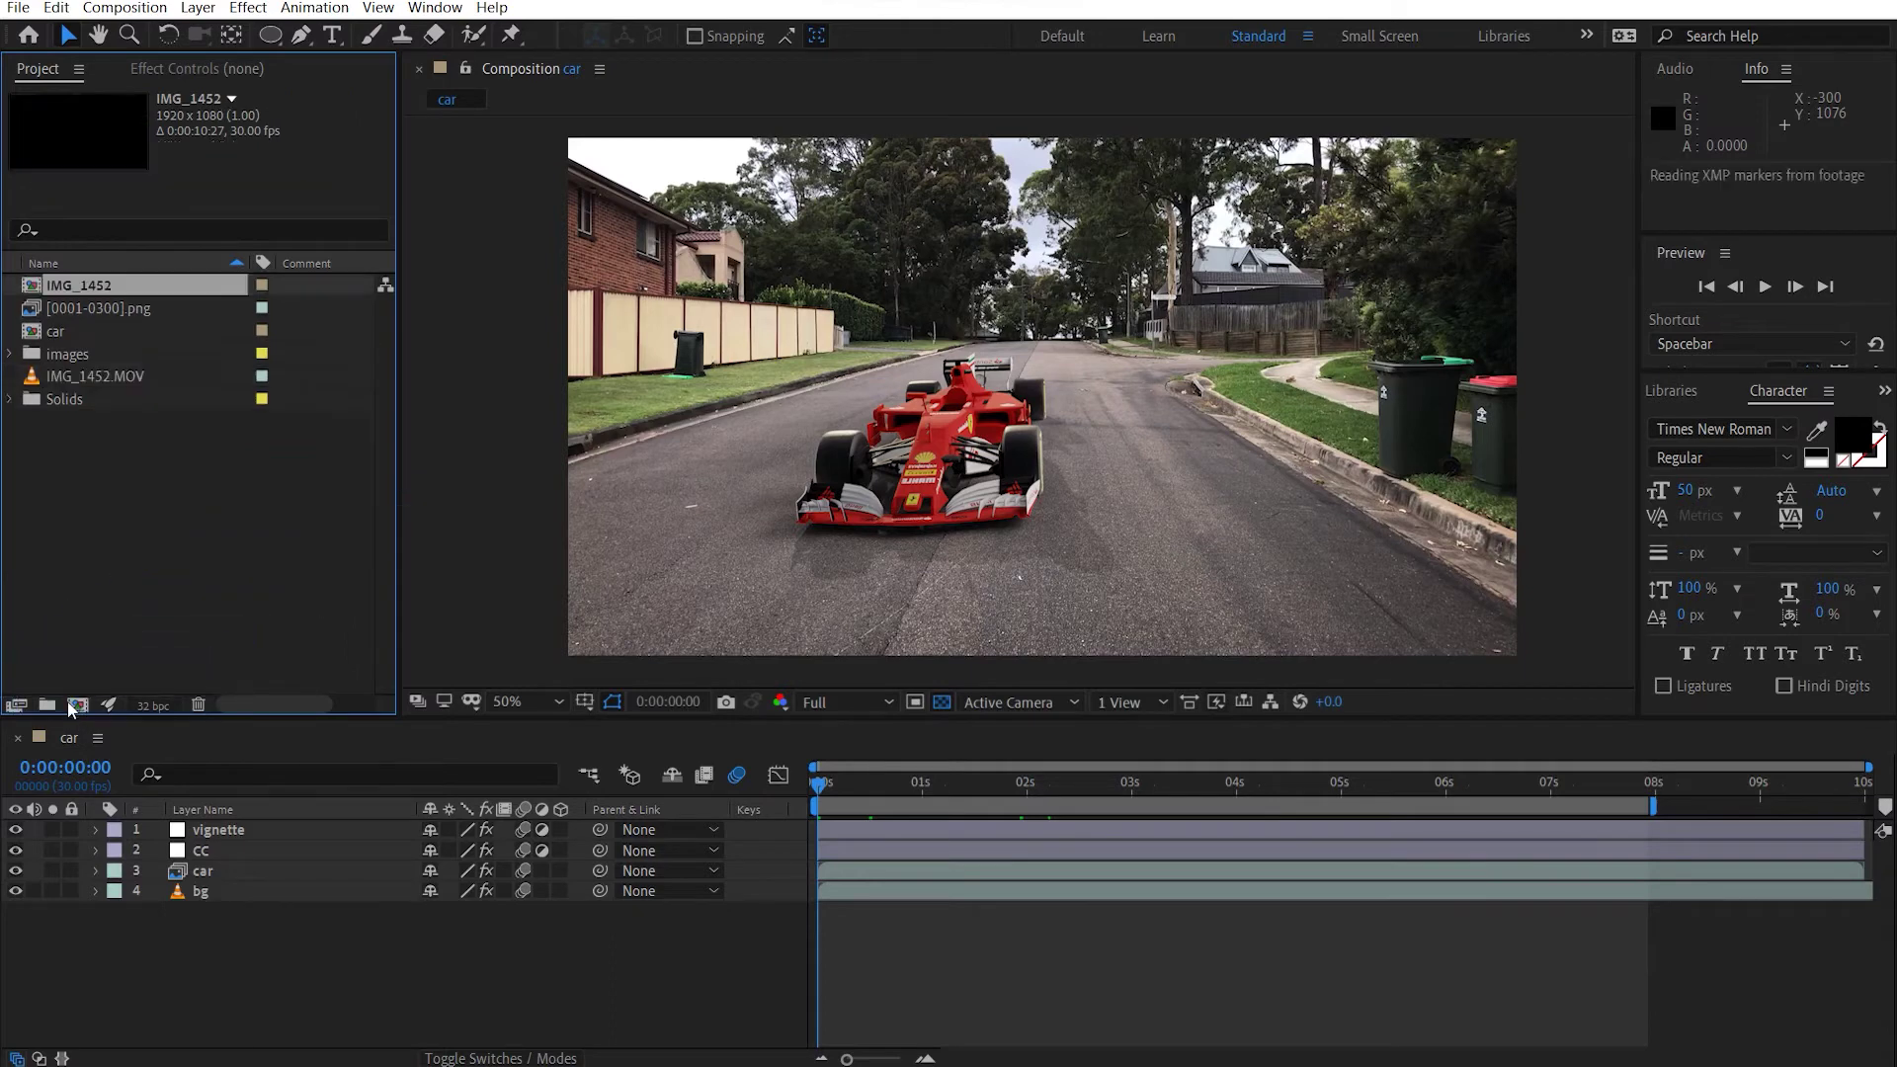
click(103, 362)
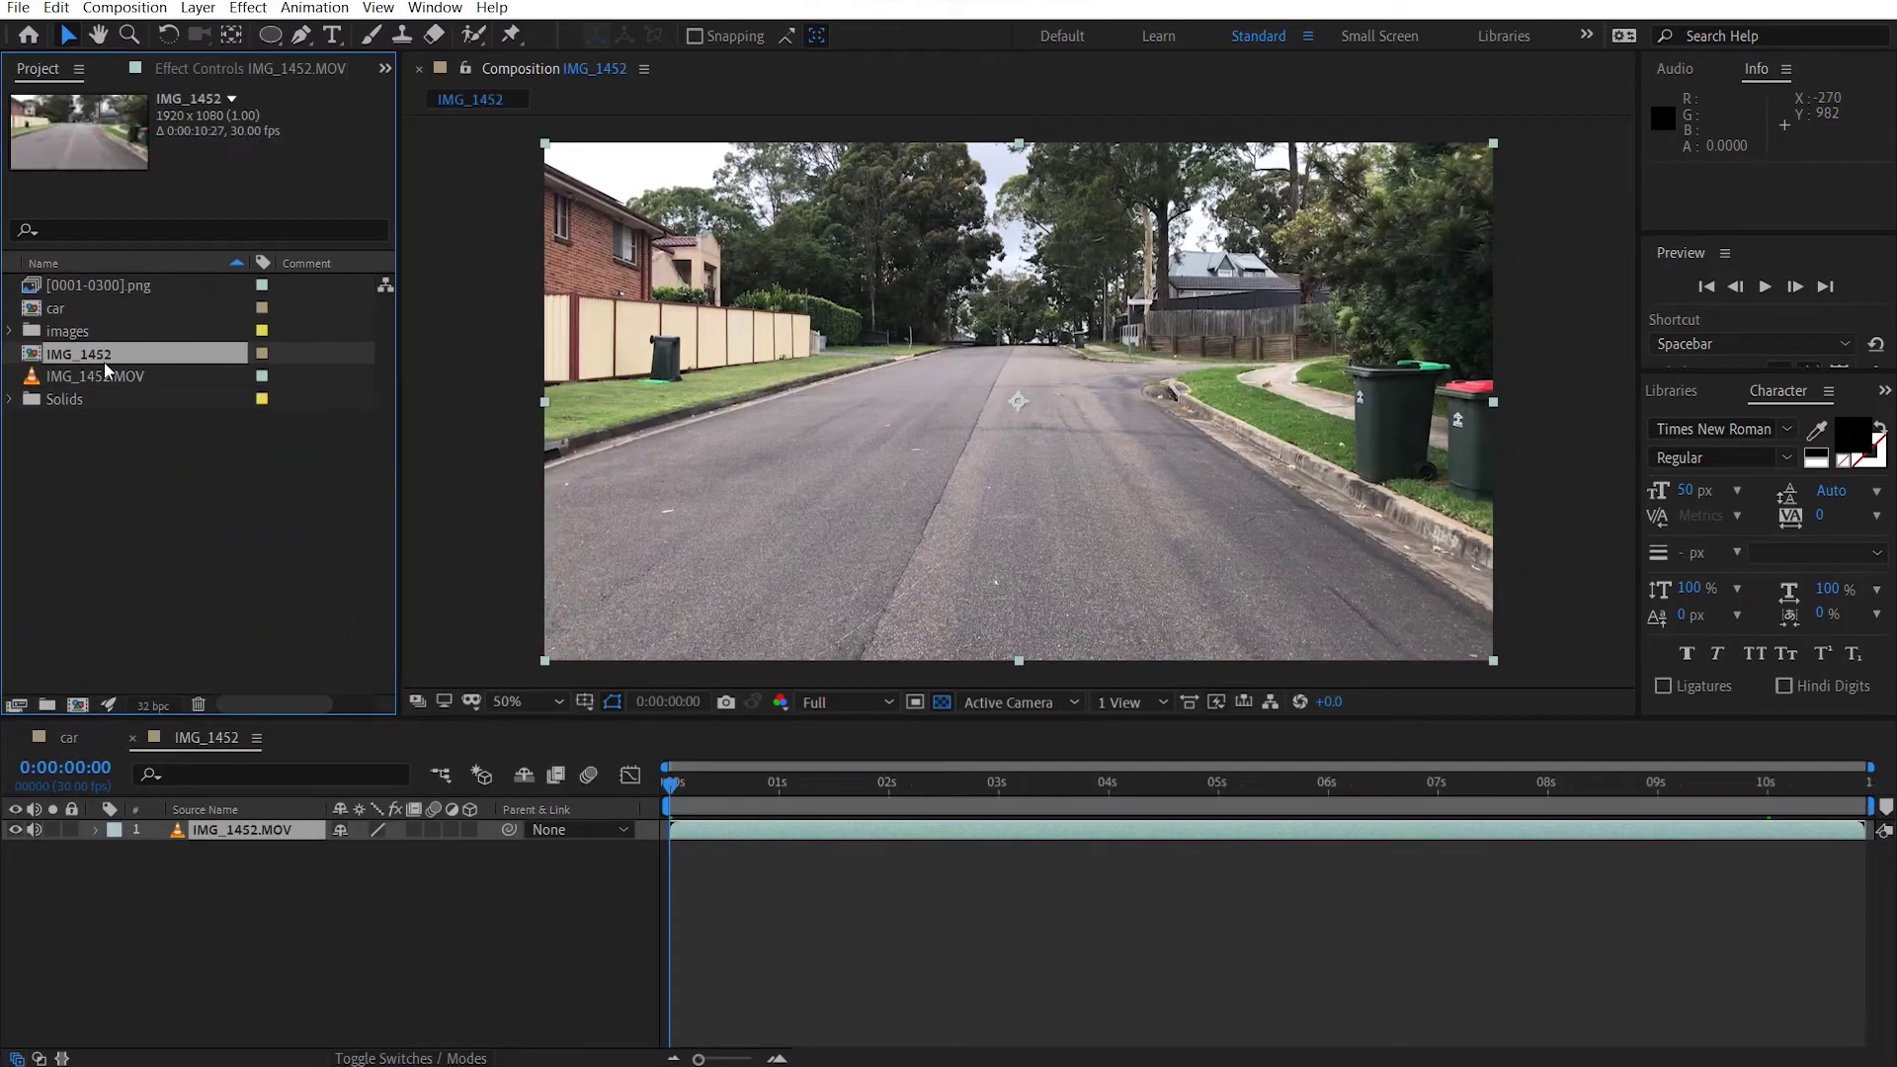
key(Return)
text(comp)
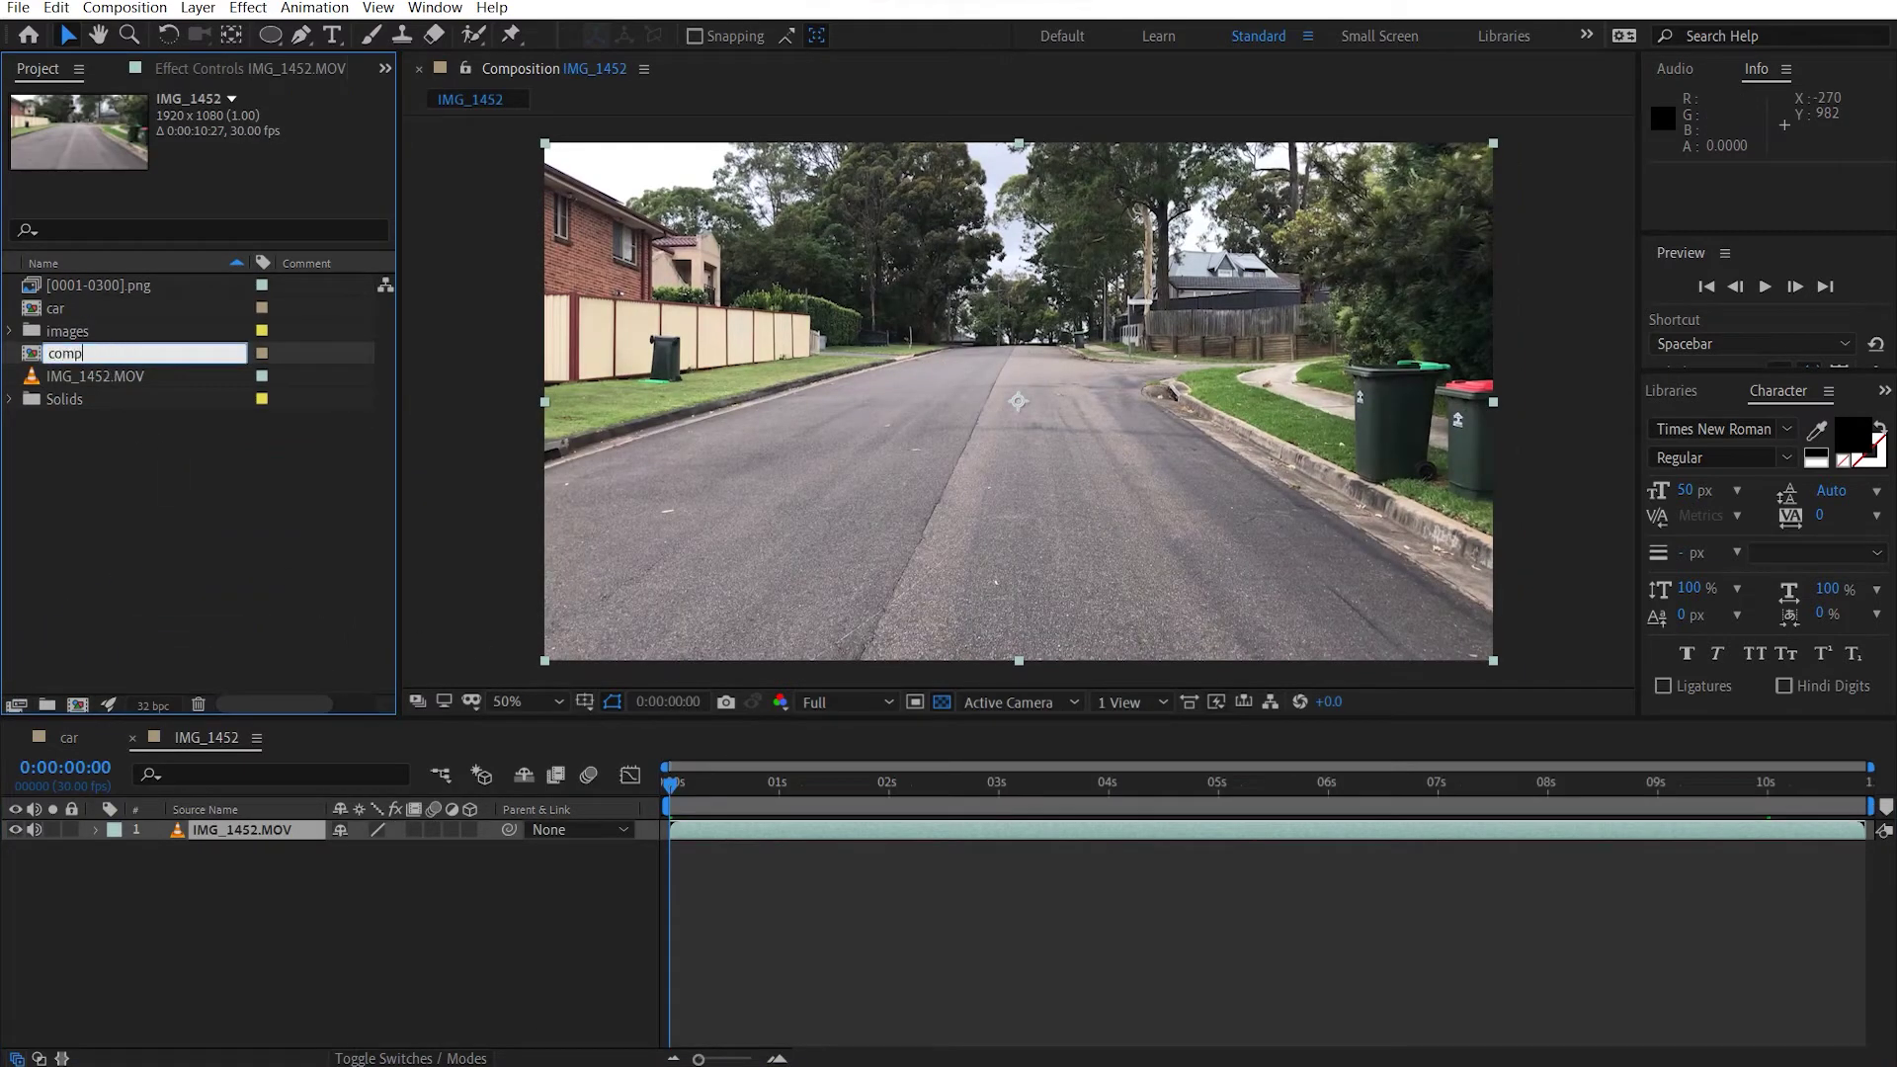
text(osite)
key(Return)
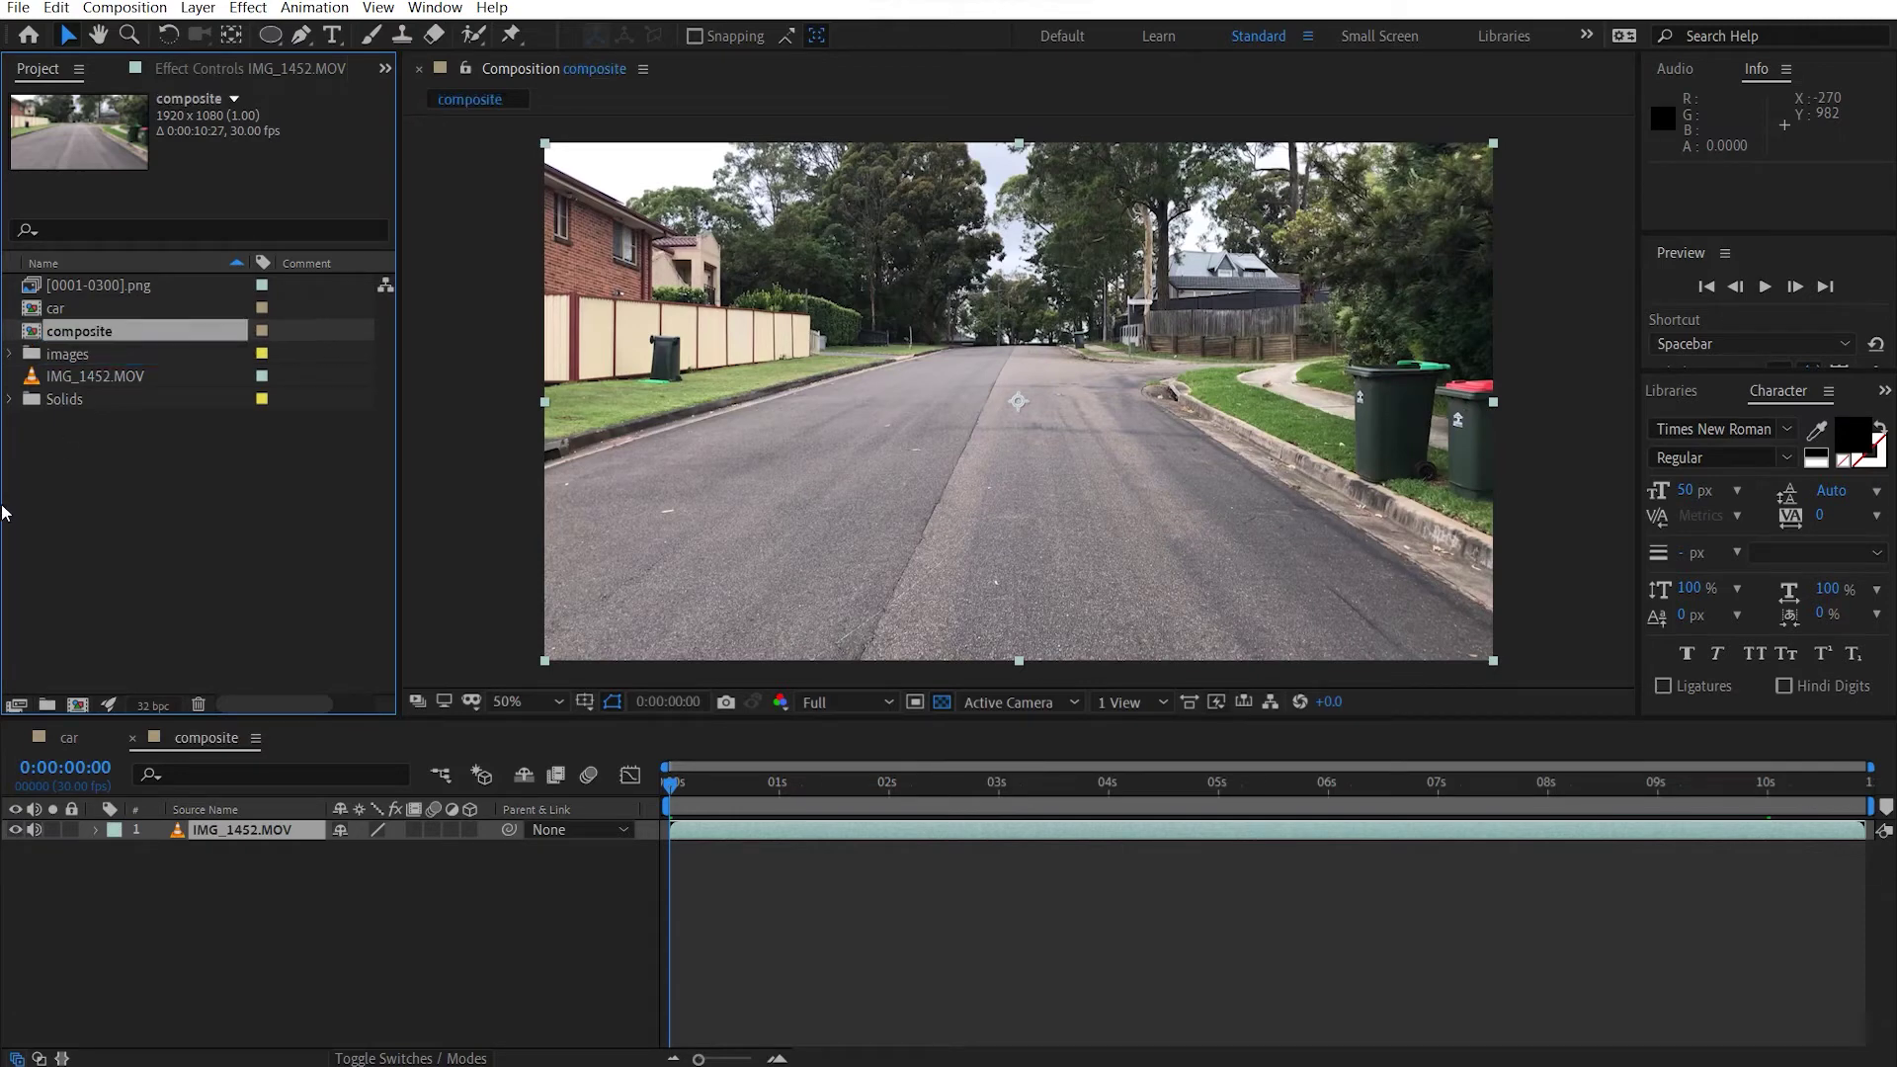
Add the [0001-0300].png sequence above the footage in the composite composition and scale it to 85%
click(139, 538)
click(155, 296)
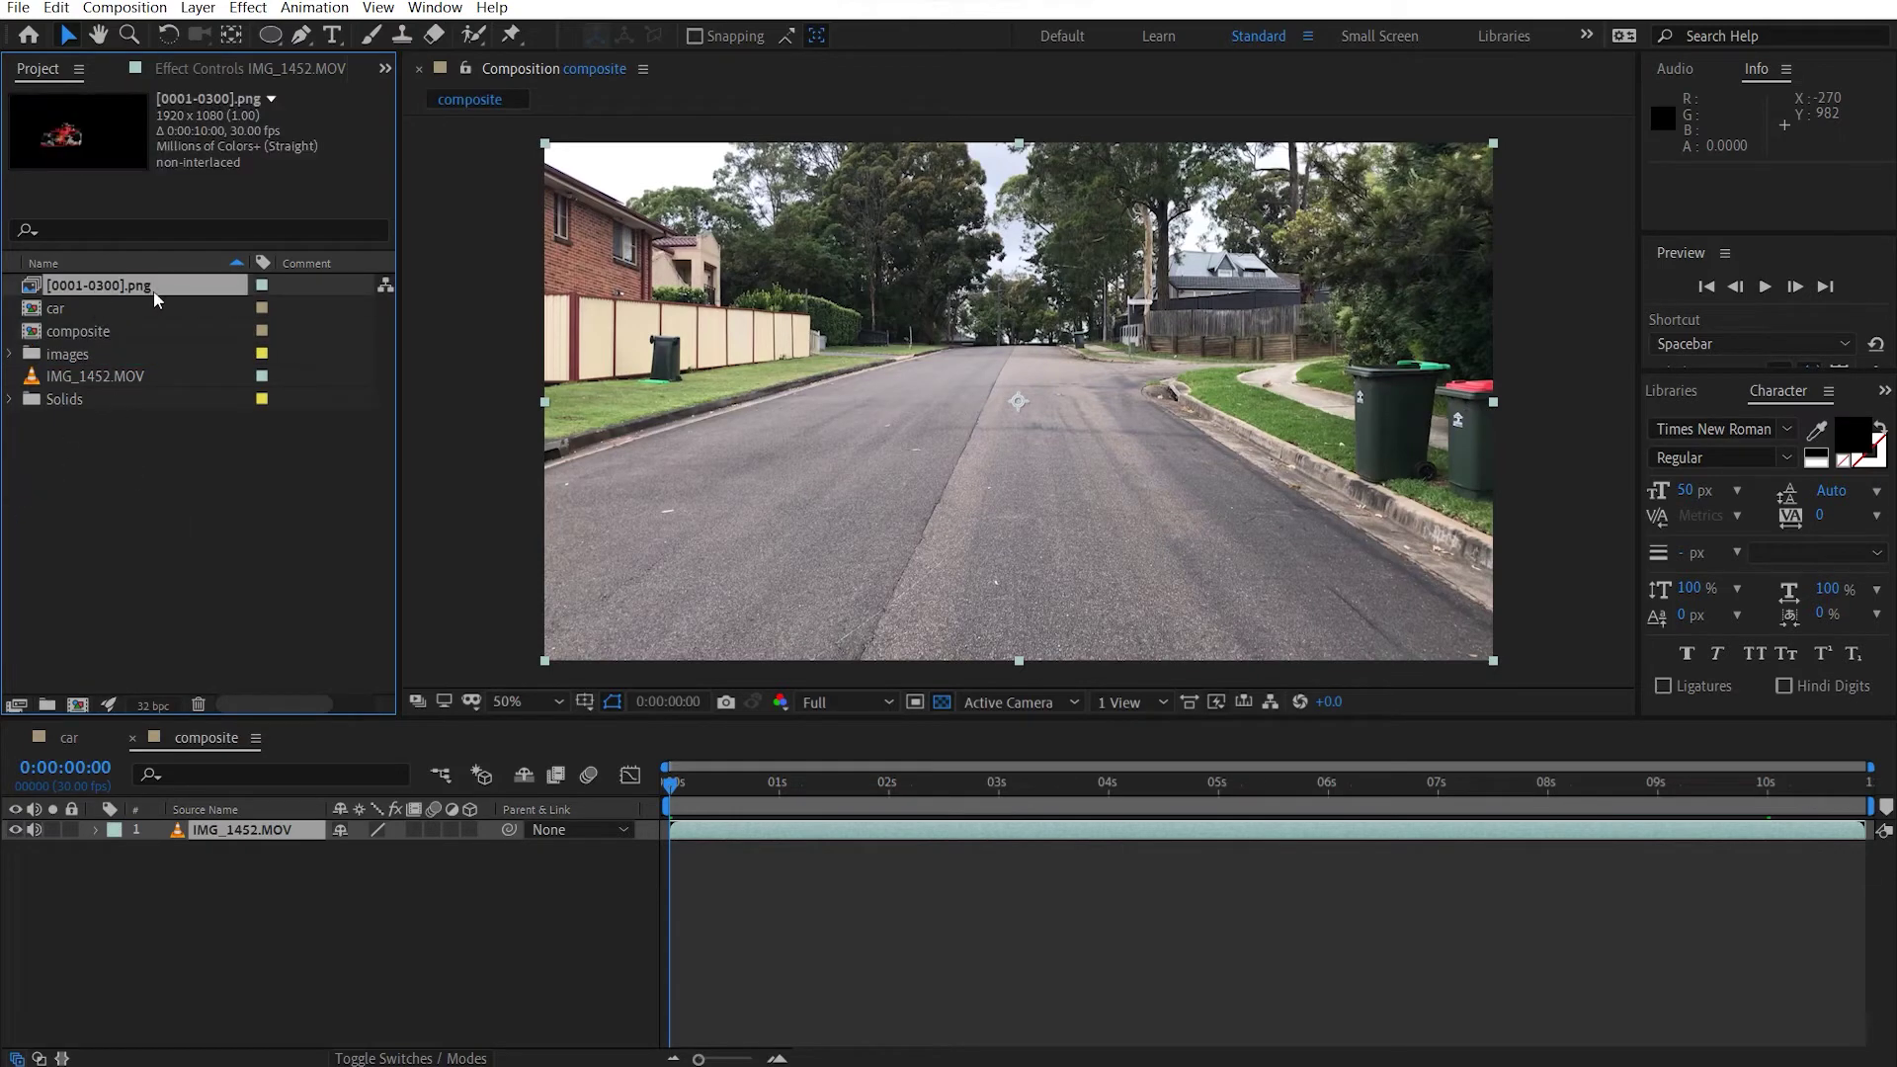
drag(94, 295, 270, 836)
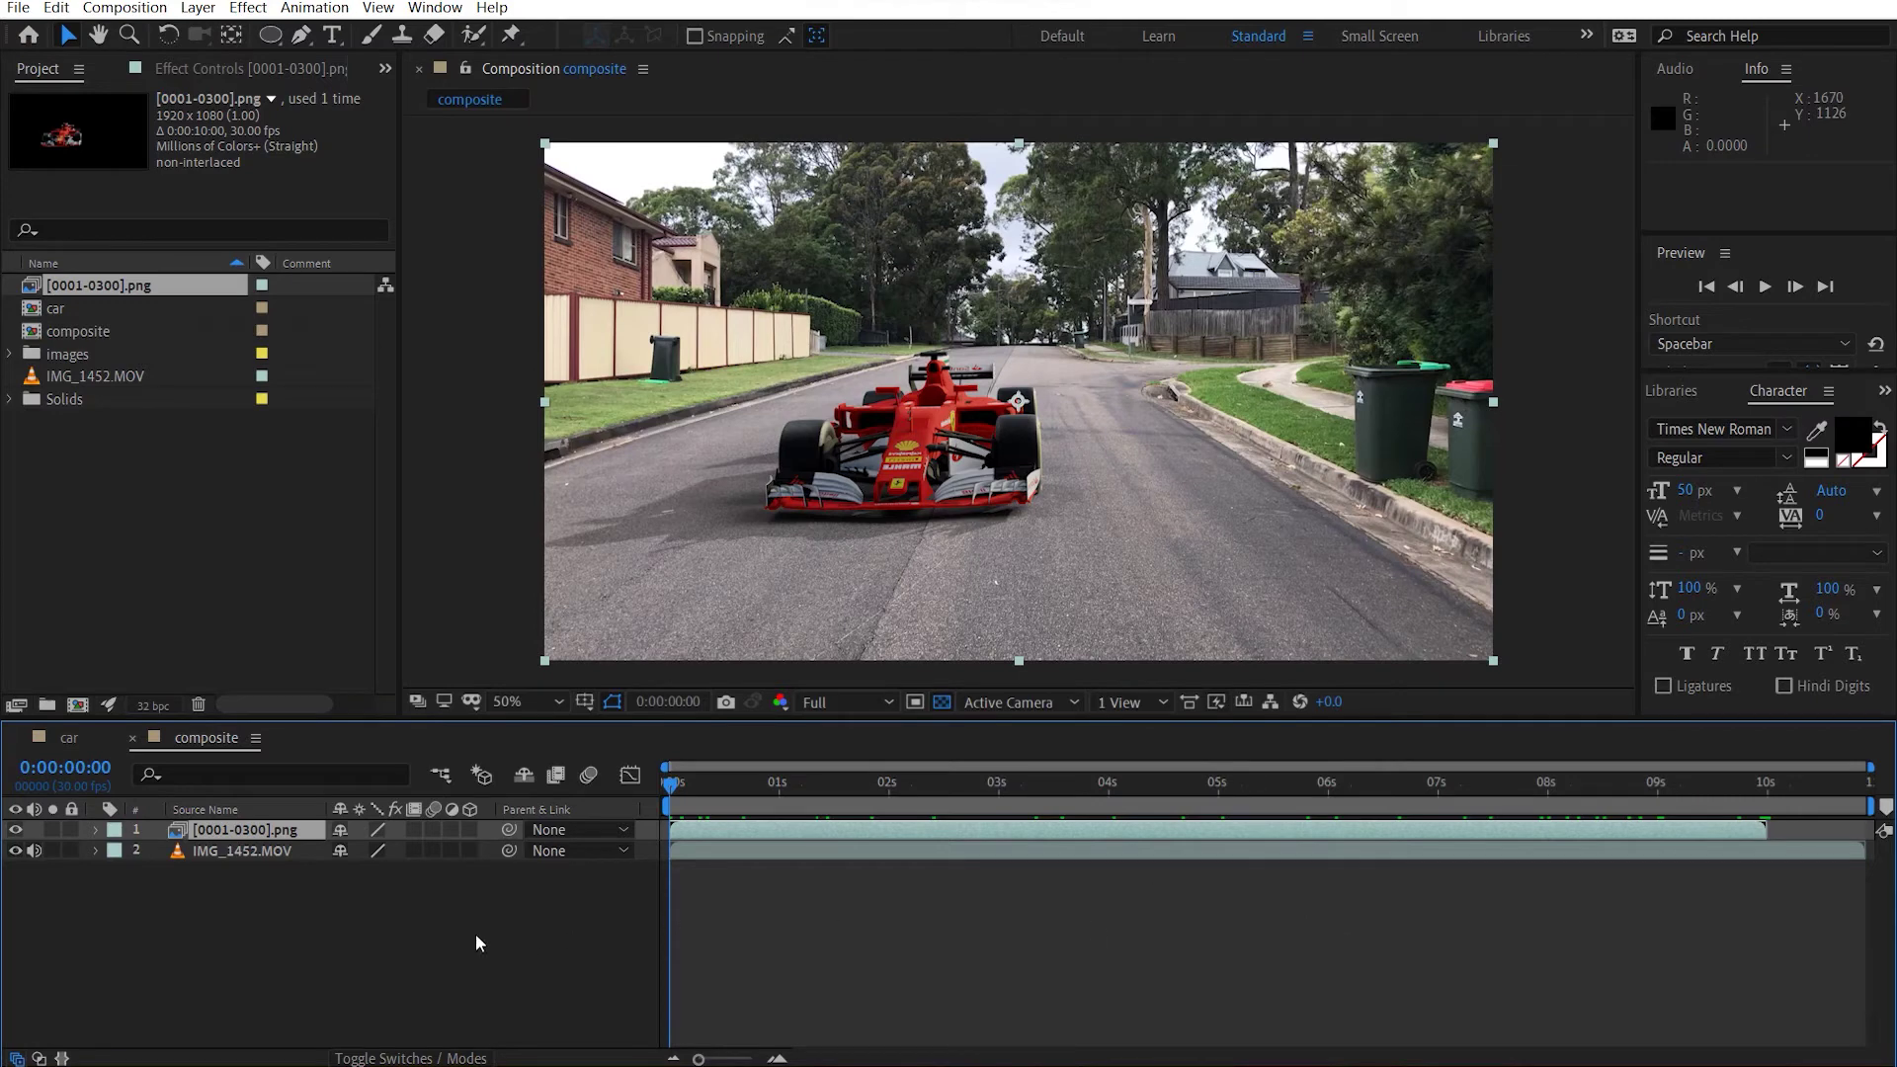
key(s)
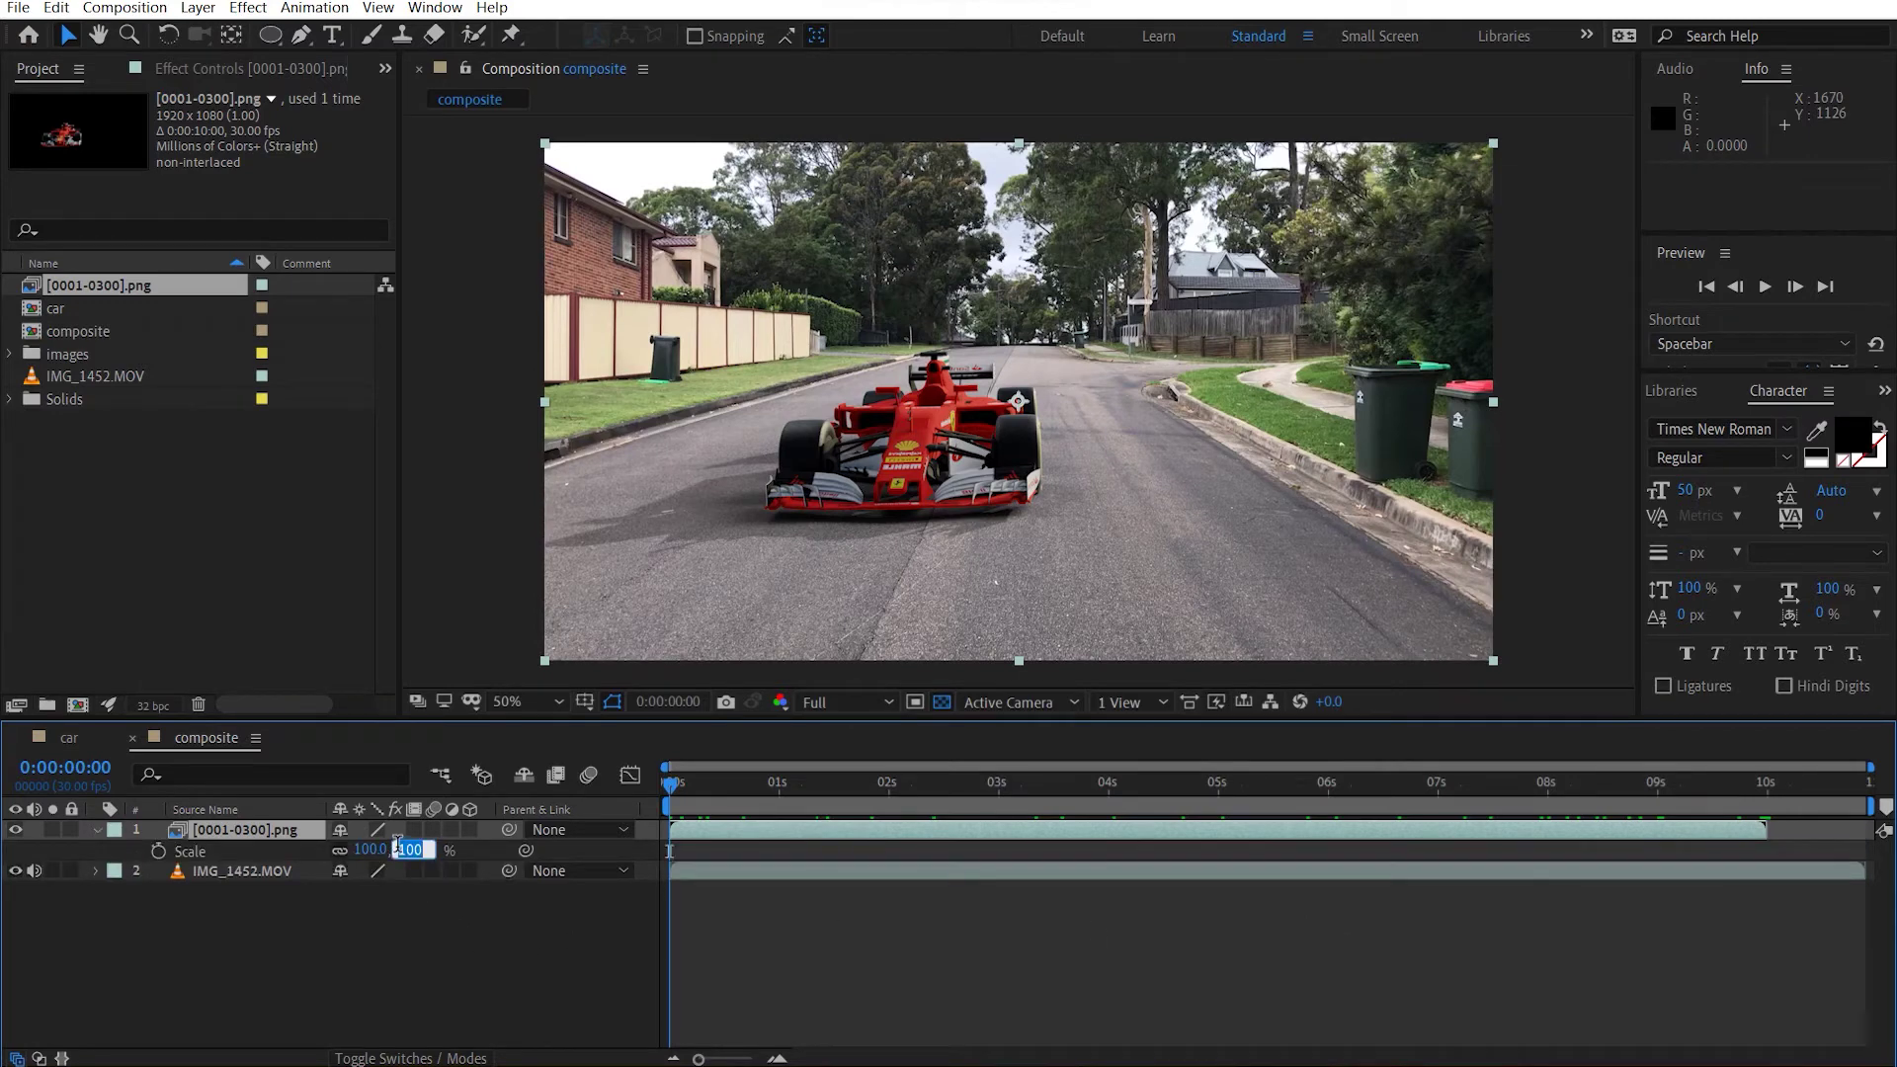
text(85)
key(Return)
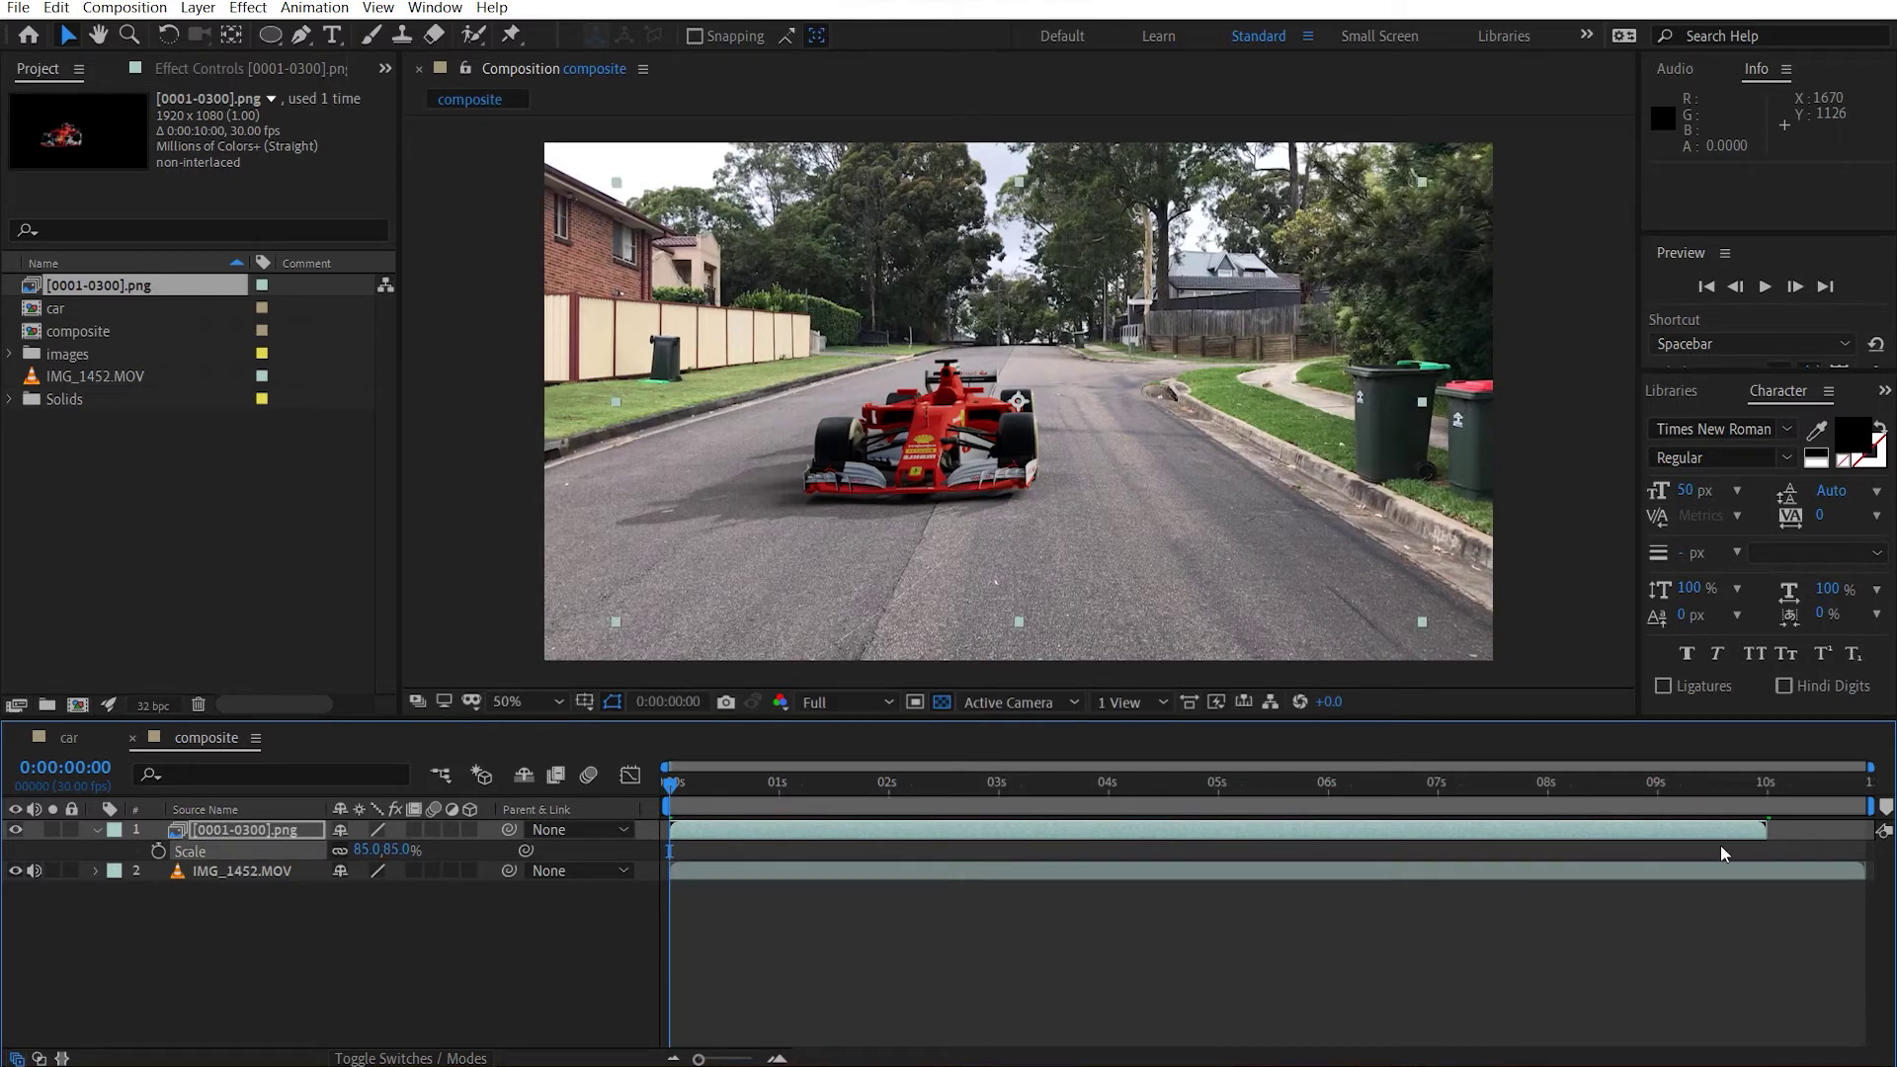
Trim the composition to a work area ending at the car sequence's last frame, and scrub back to the first frame
click(1762, 784)
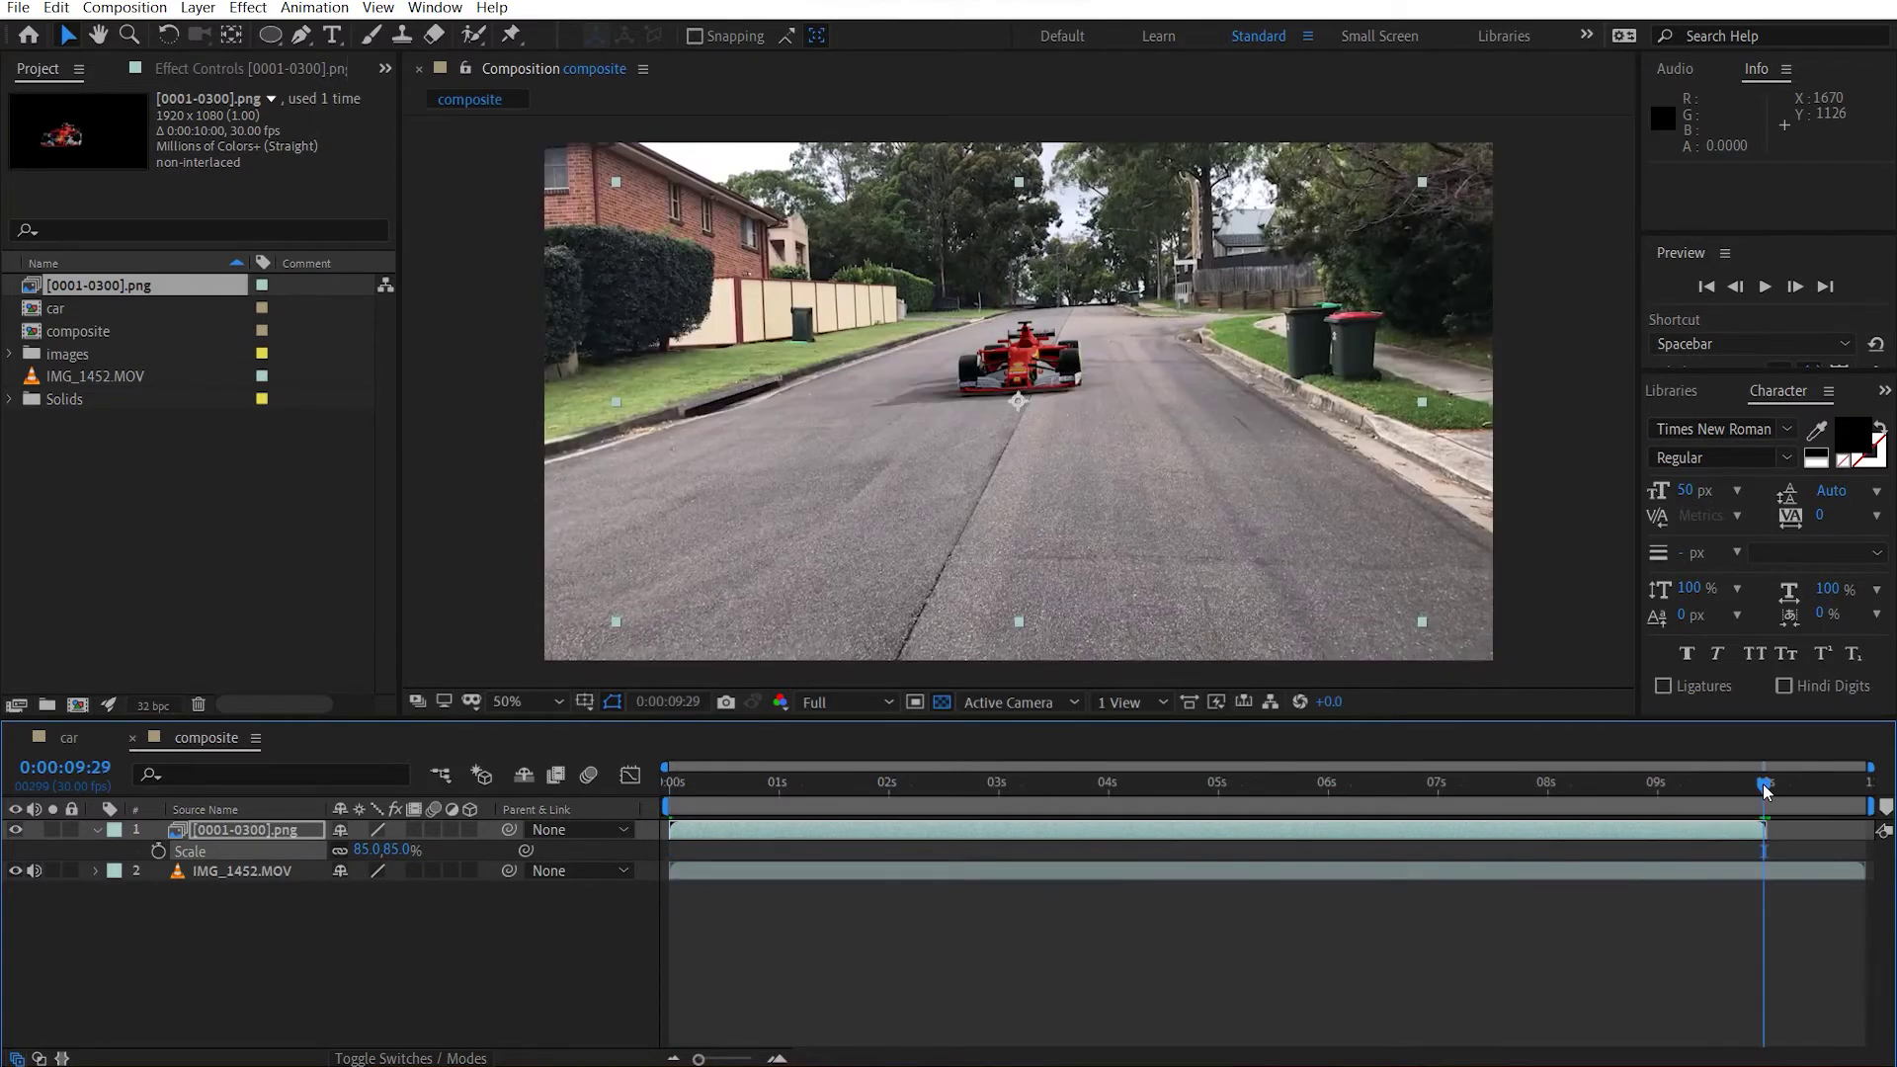
key(Page_Up)
key(n)
right_click(1749, 800)
click(1600, 854)
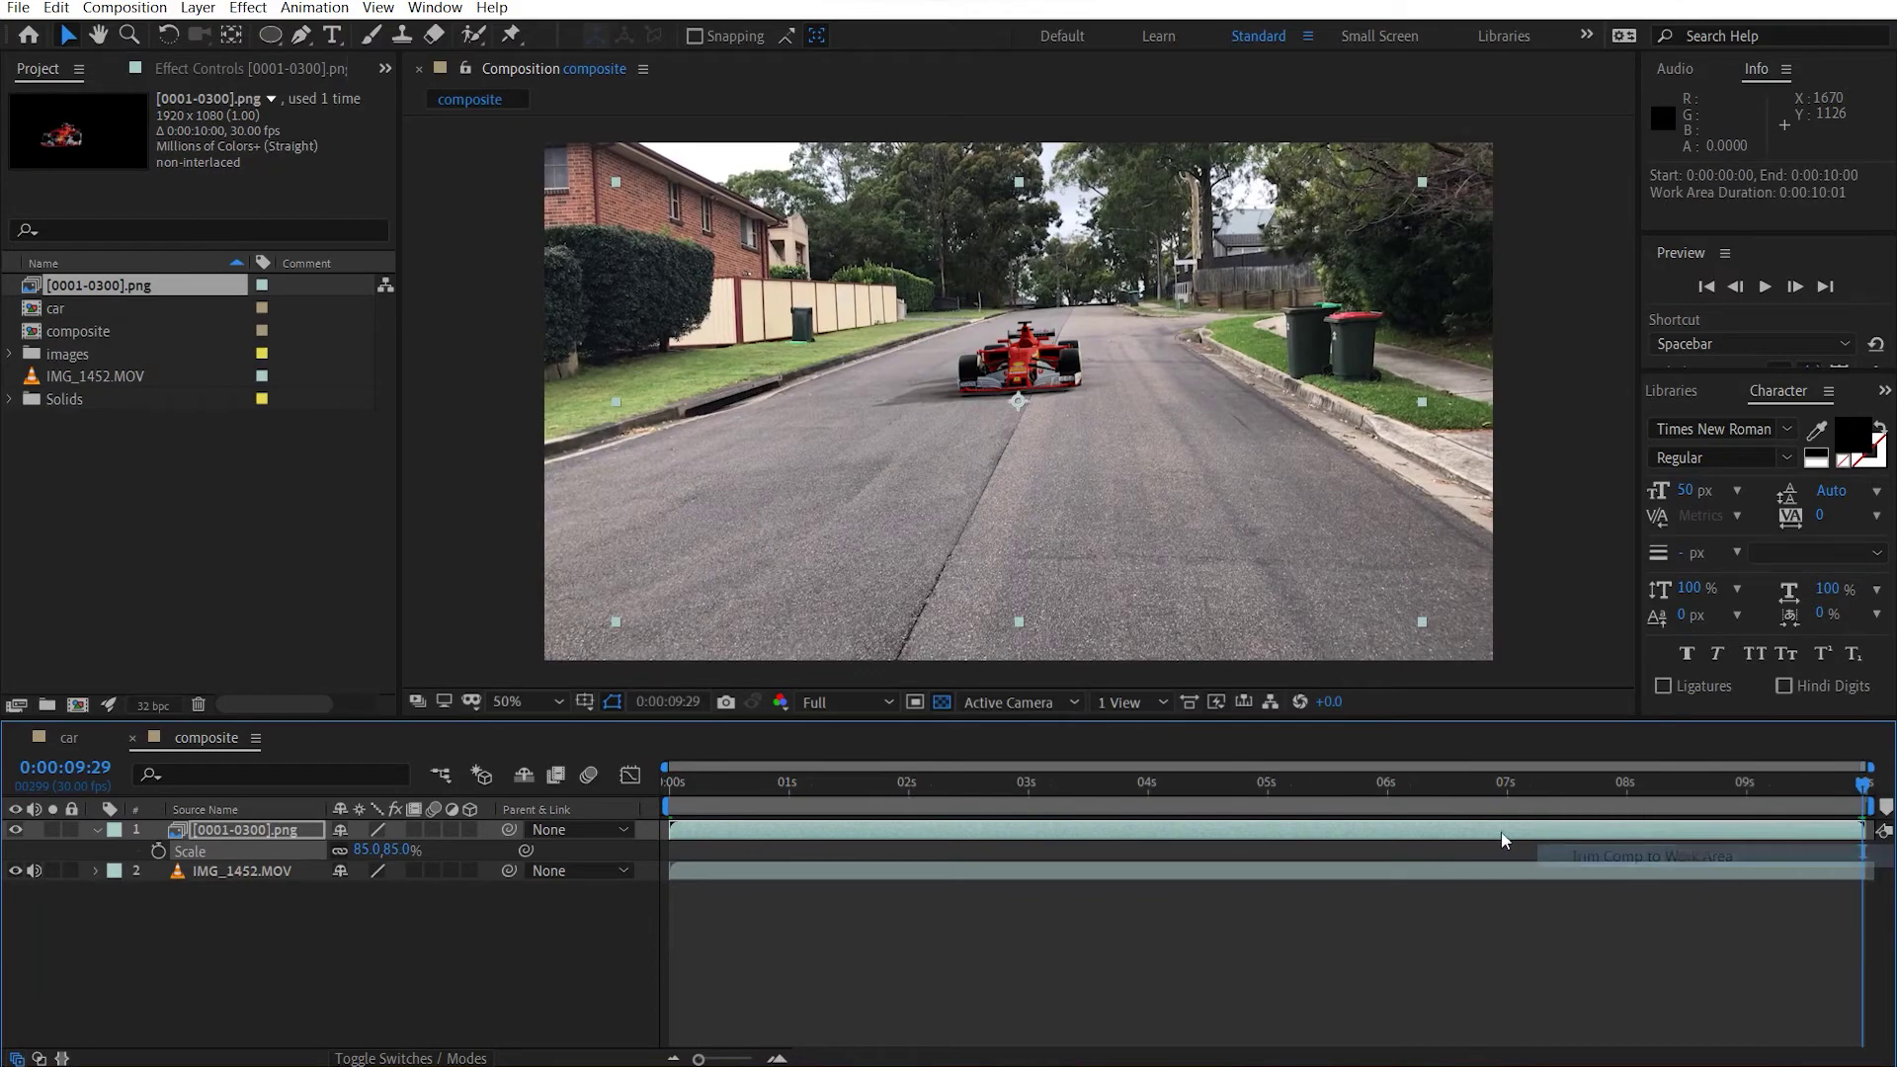
drag(1460, 785, 538, 825)
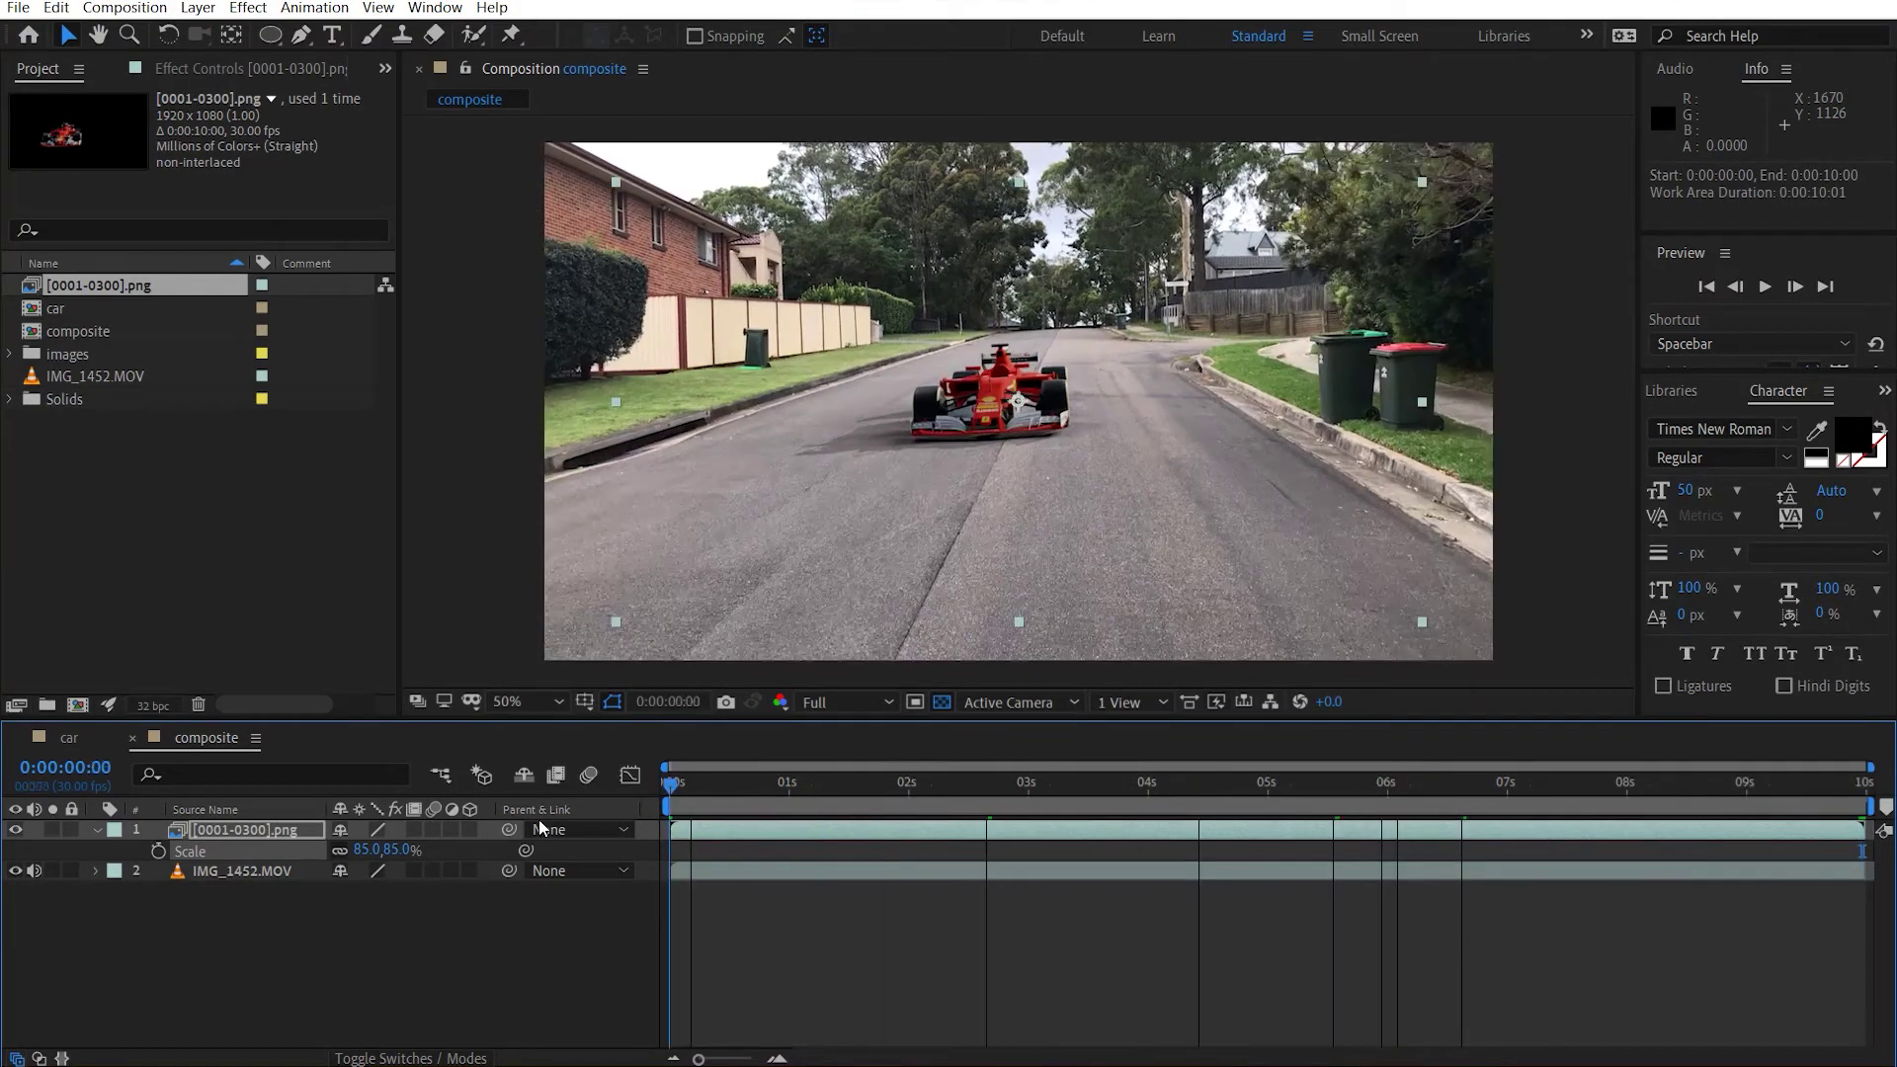
click(933, 1004)
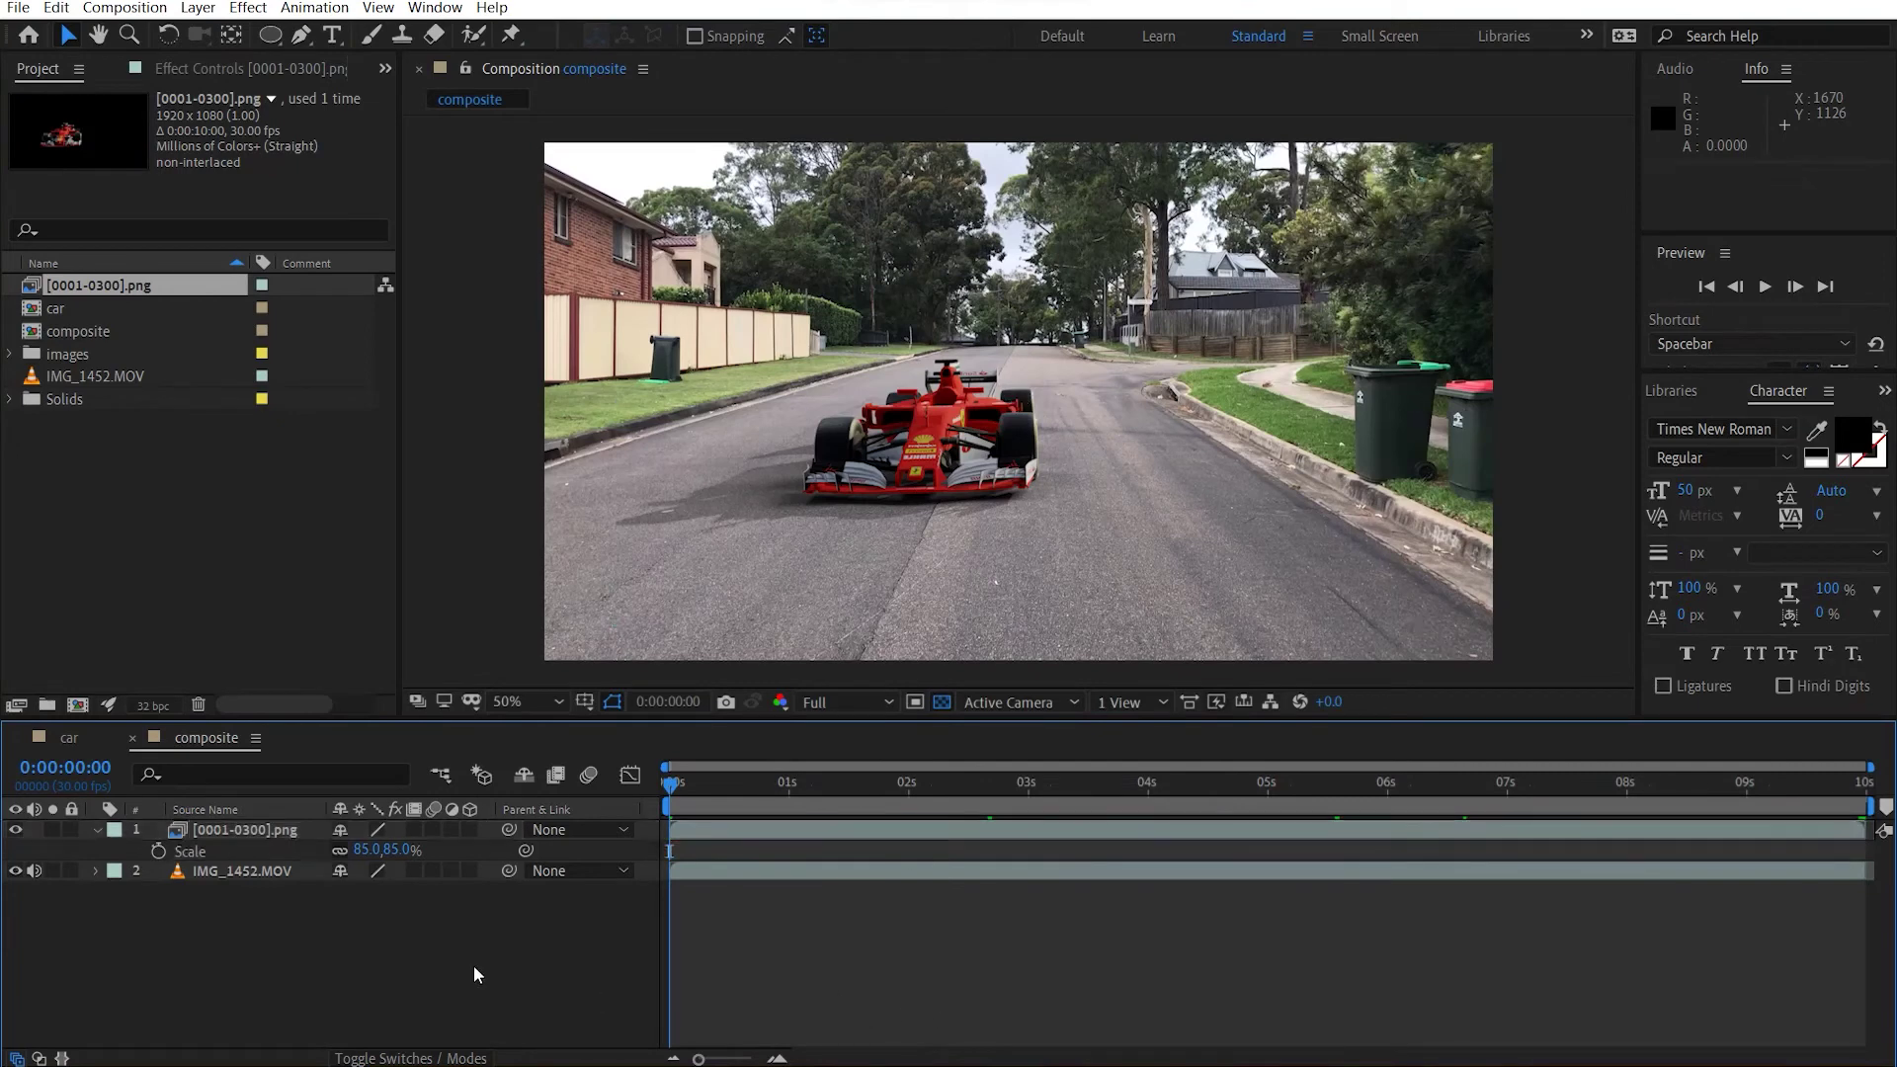
click(93, 830)
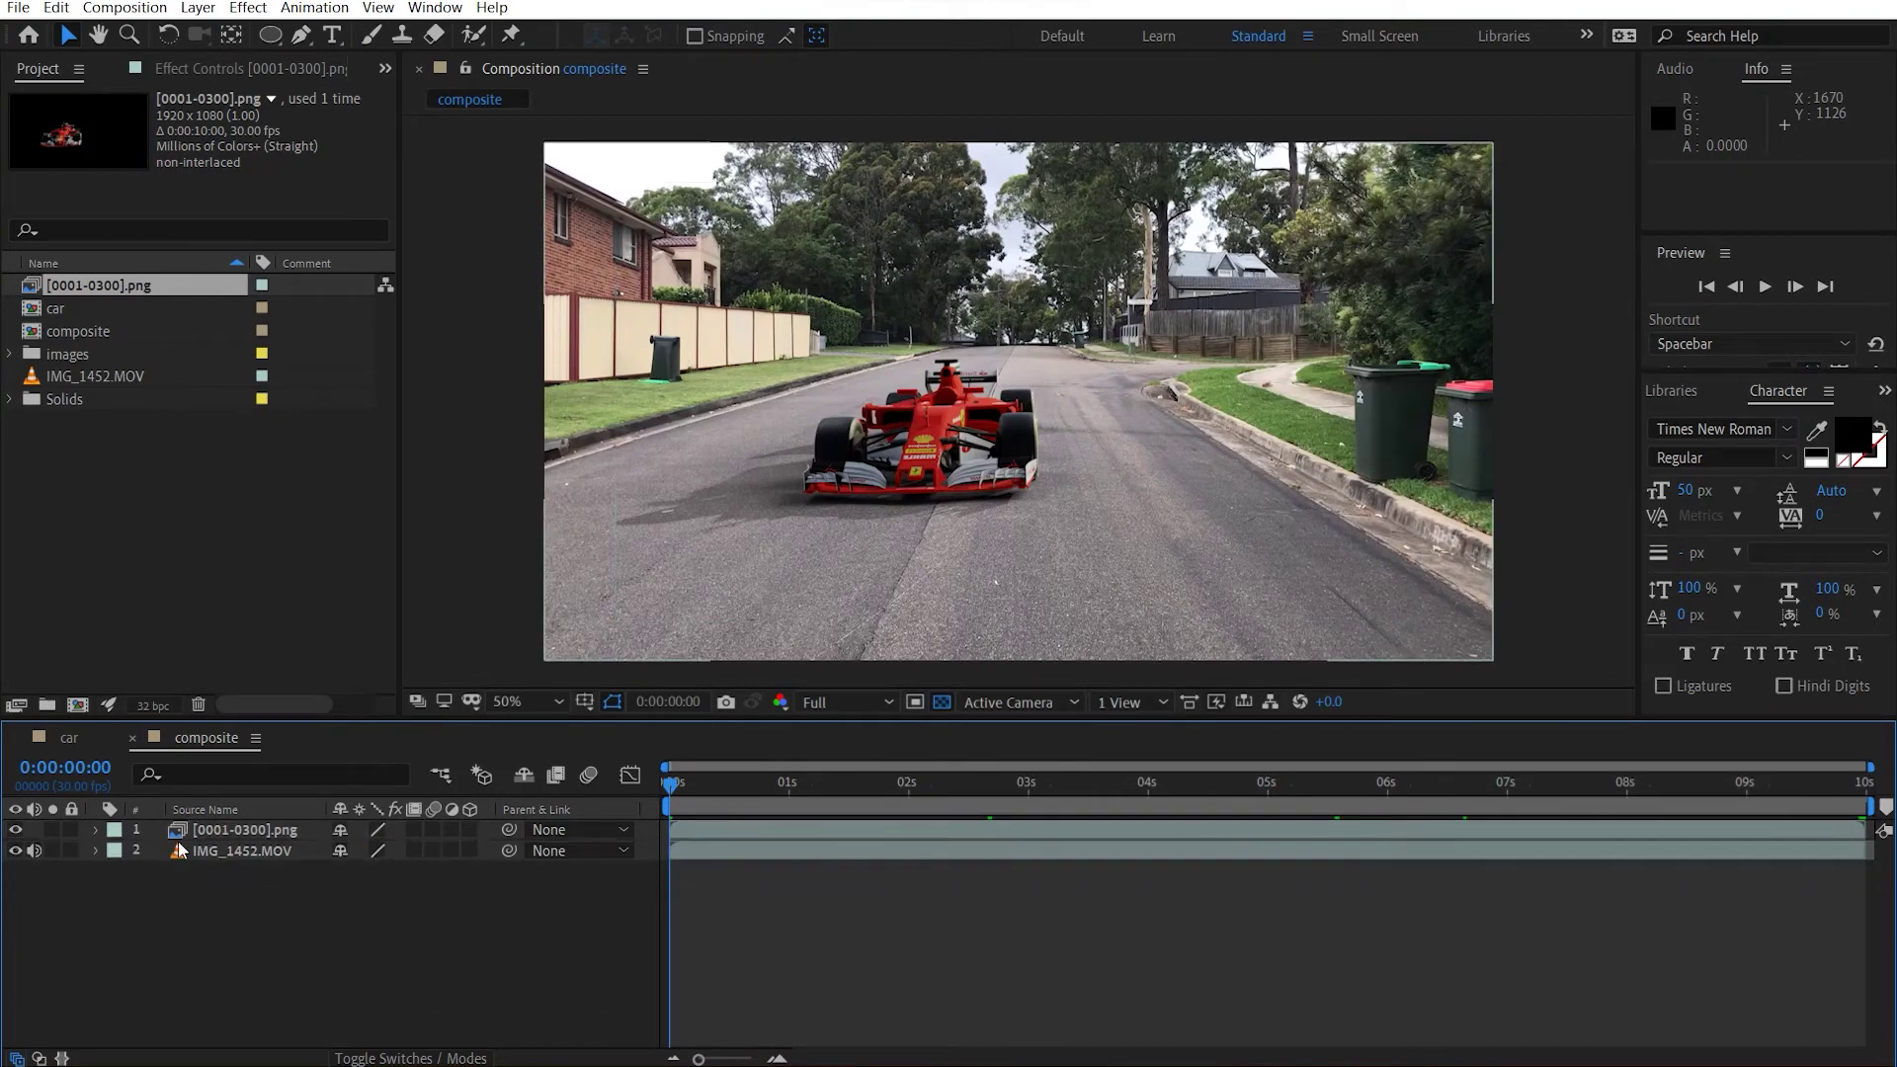
Apply a Curves effect to the IMG_1452.MOV layer and bend its RGB curve below the diagonal to darken the footage
click(226, 852)
click(221, 77)
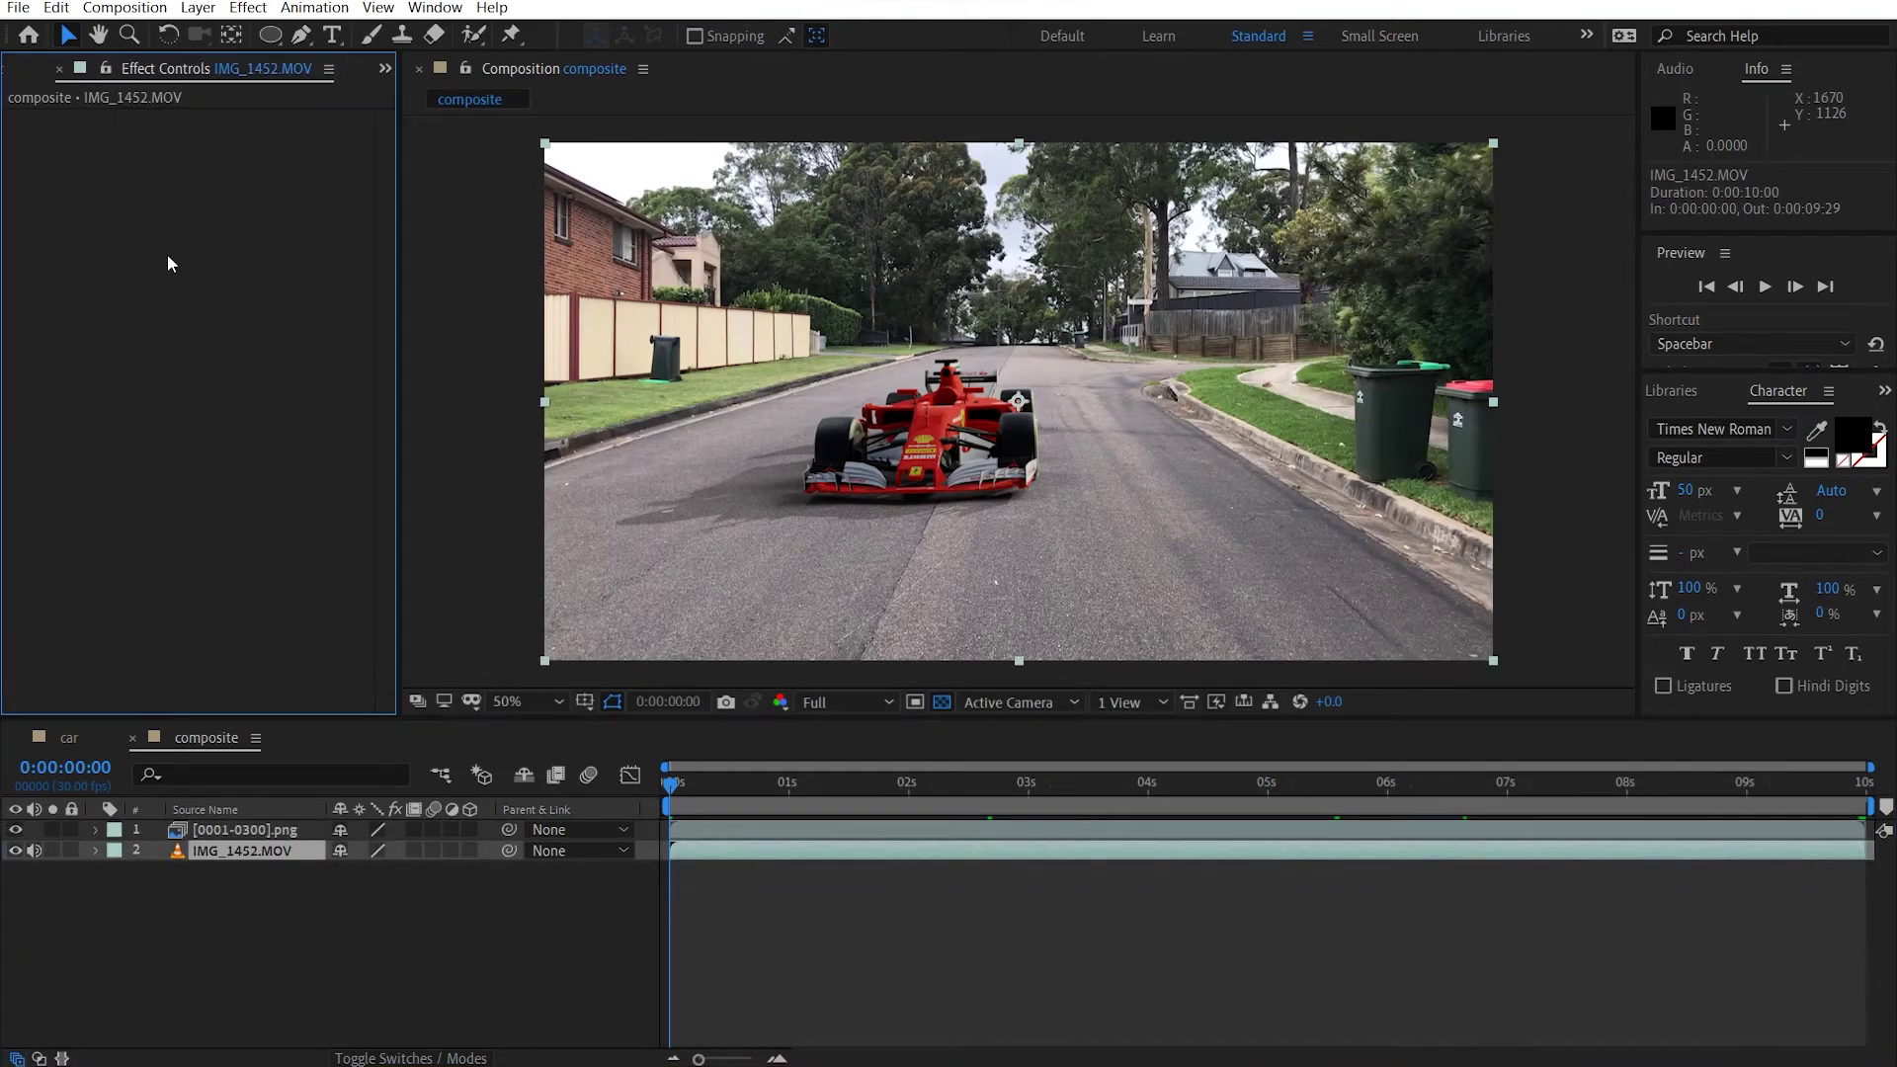
key(ctrl+space)
text(curves)
key(Return)
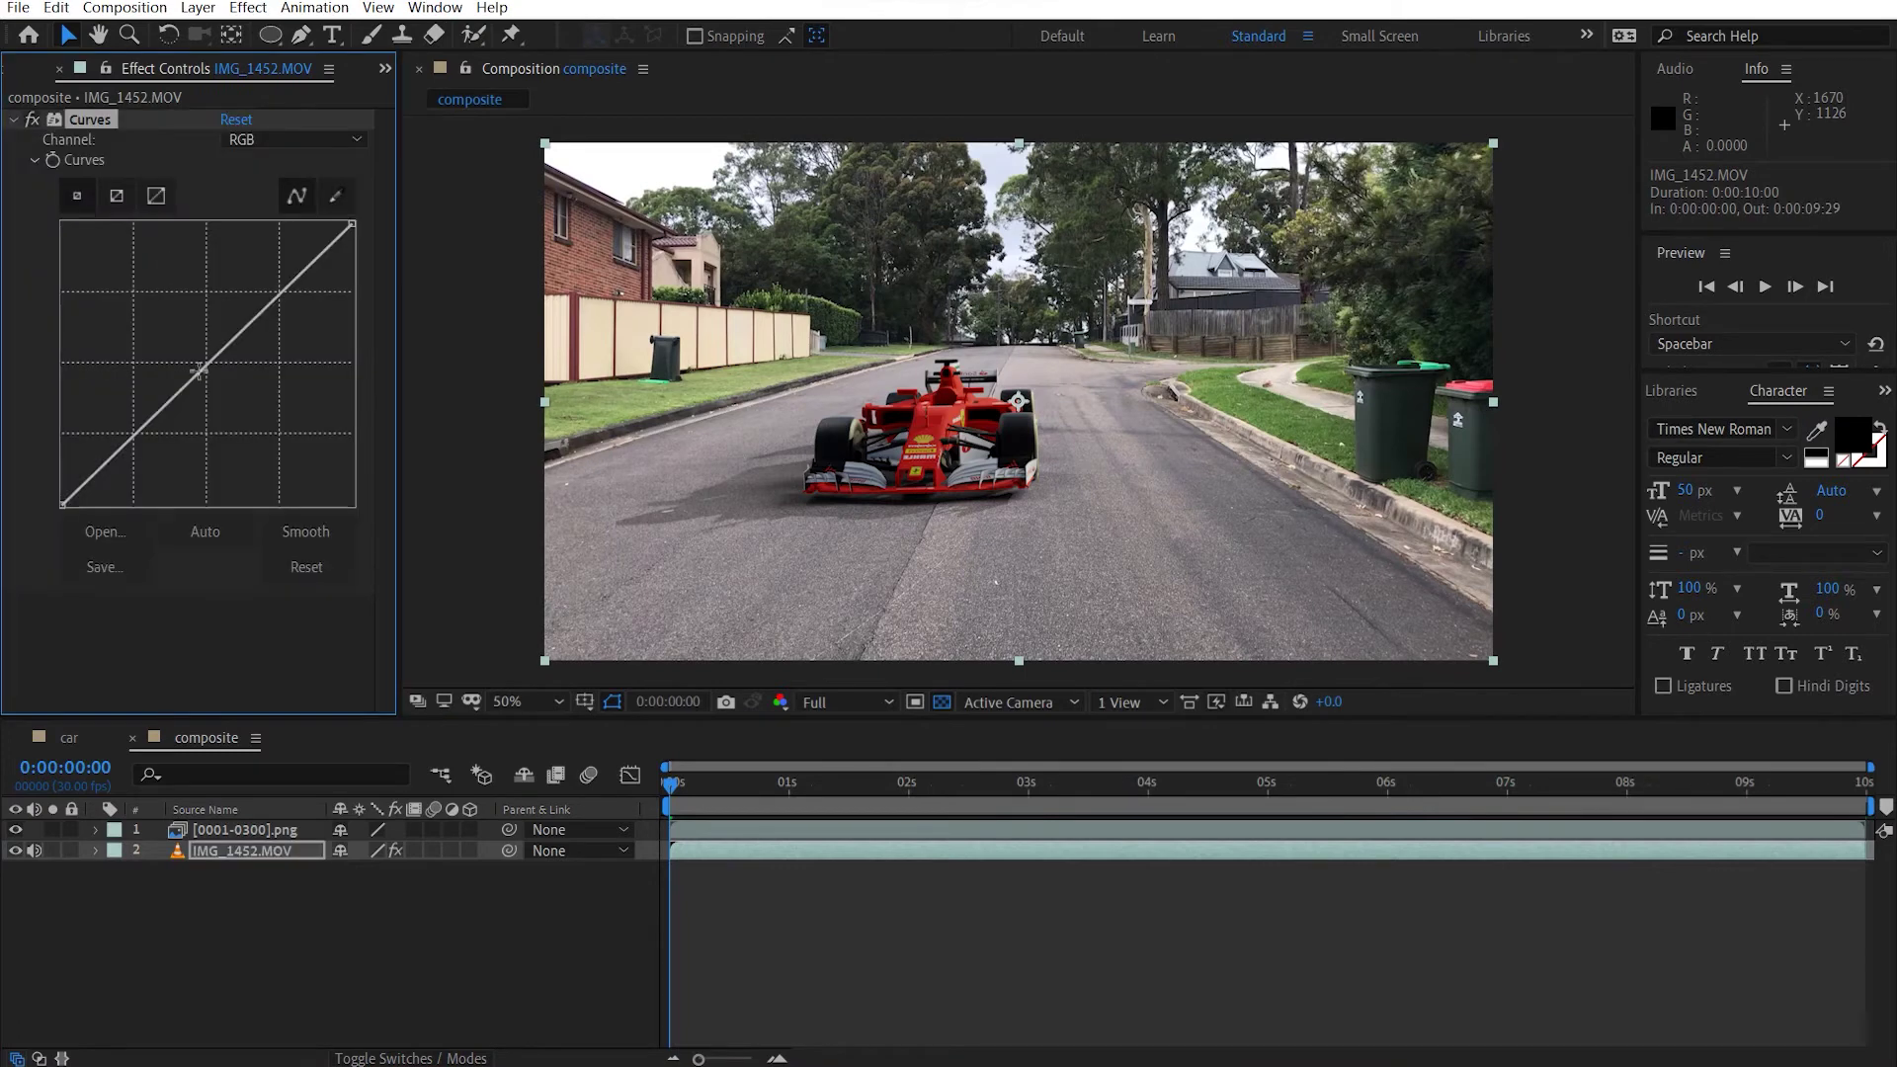
drag(202, 369, 145, 456)
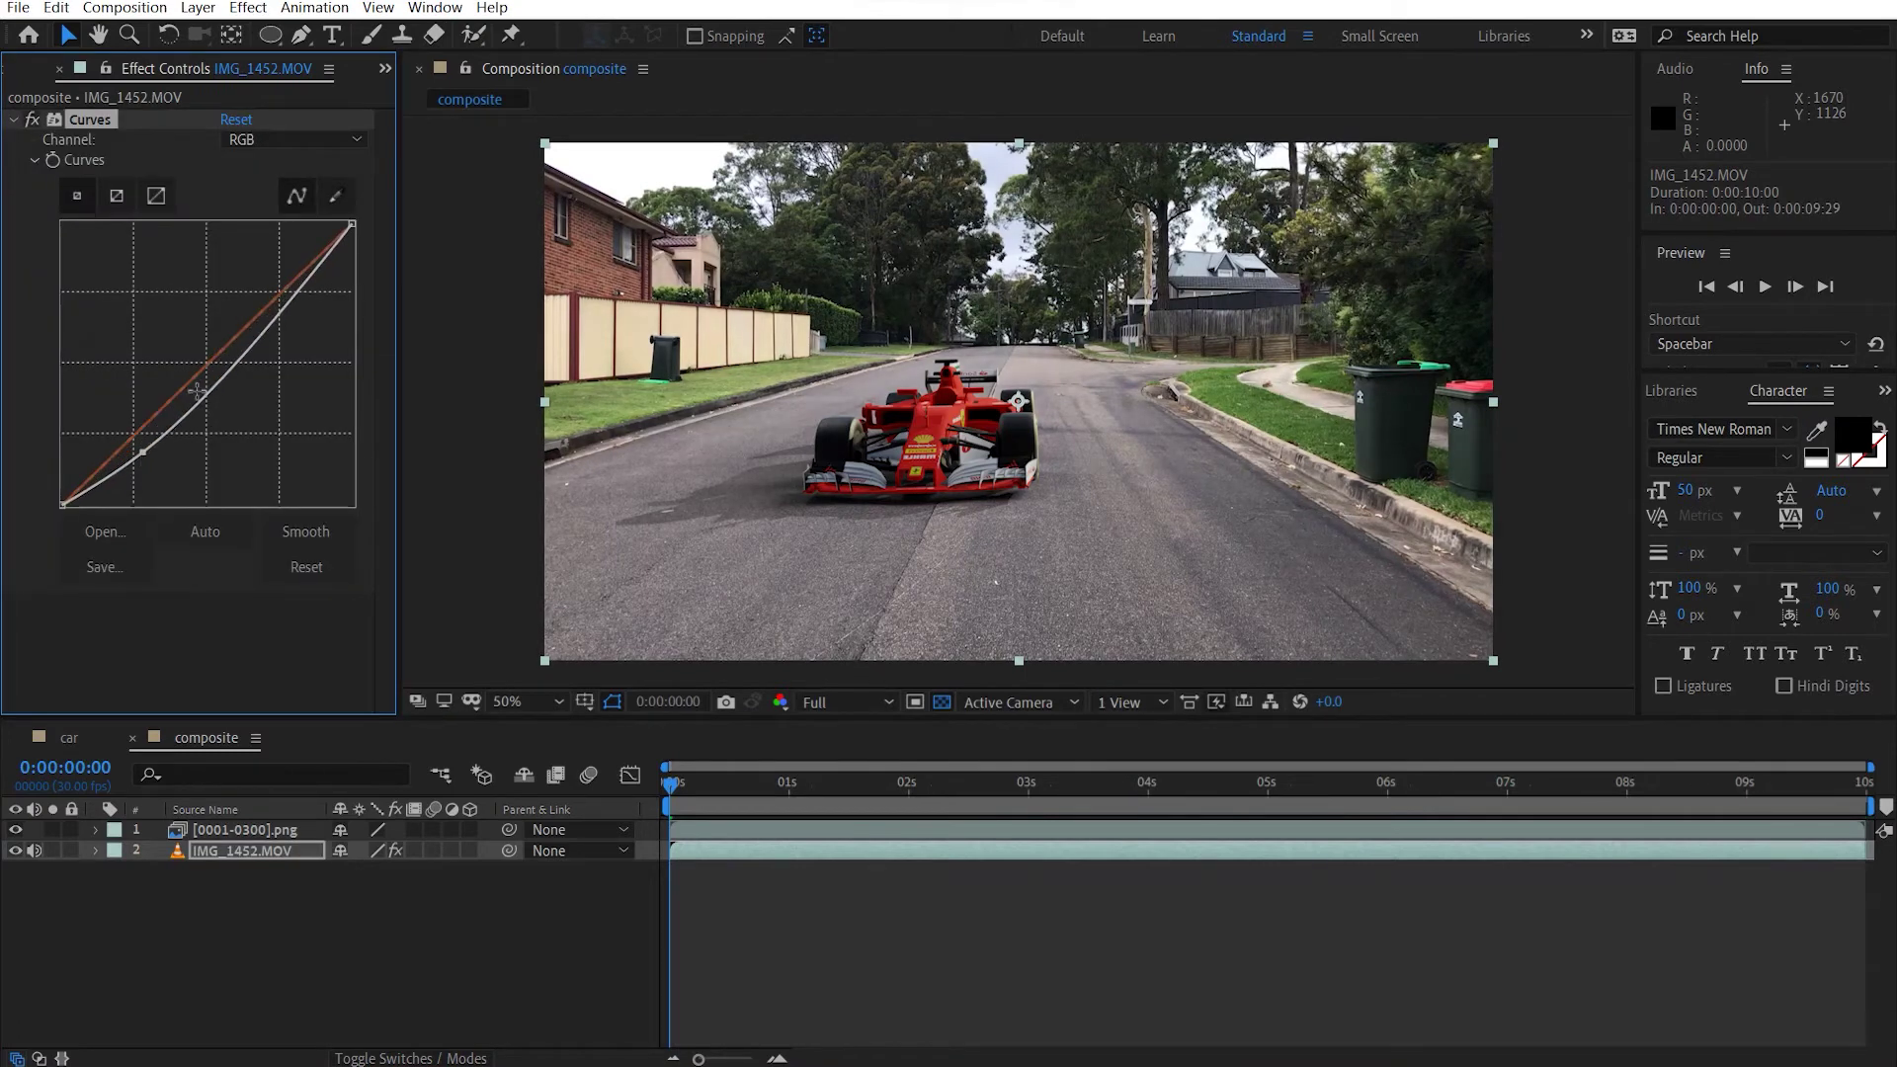
mouse_move(275, 320)
mouse_down()
mouse_move(254, 304)
mouse_move(284, 318)
mouse_up()
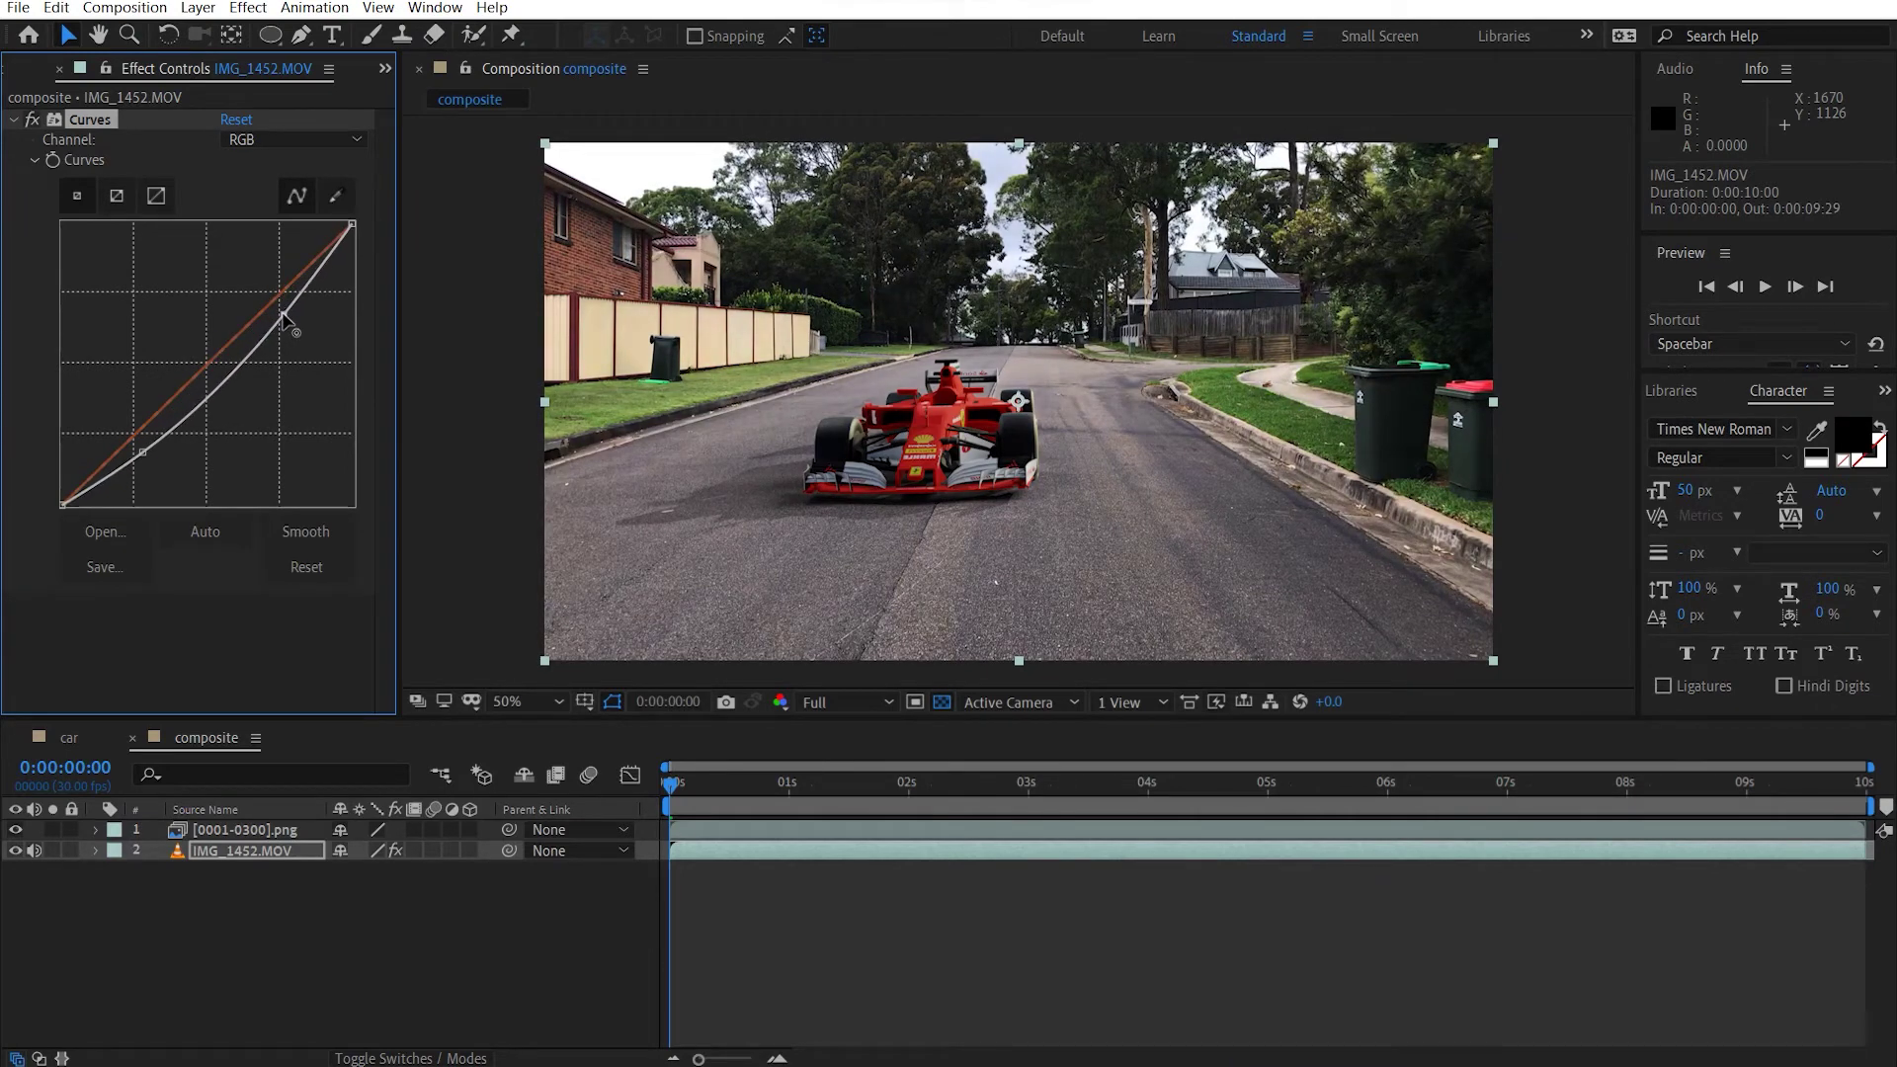
drag(138, 452, 182, 419)
Apply a Curves effect to the [0001-0300].png layer and pull its RGB midtones slightly below the diagonal
click(245, 829)
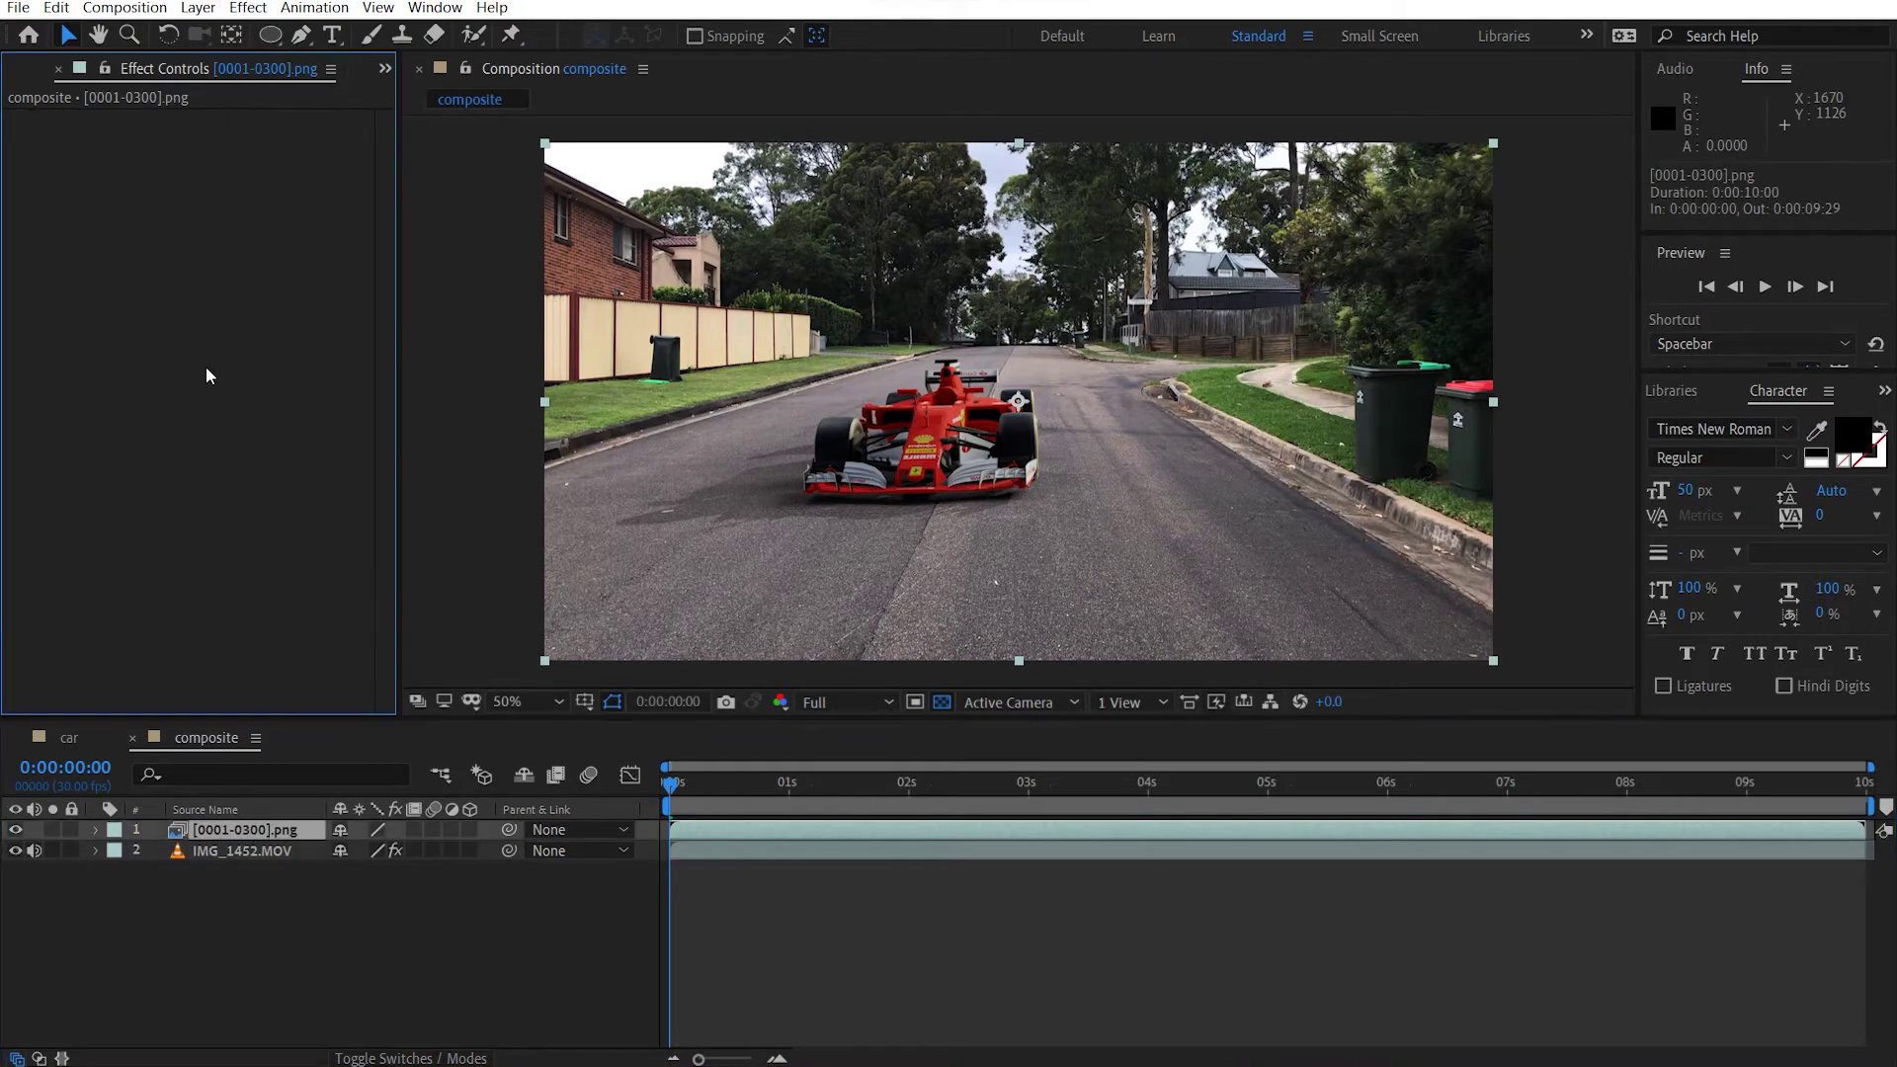
key(ctrl+space)
key(1)
drag(193, 374, 190, 393)
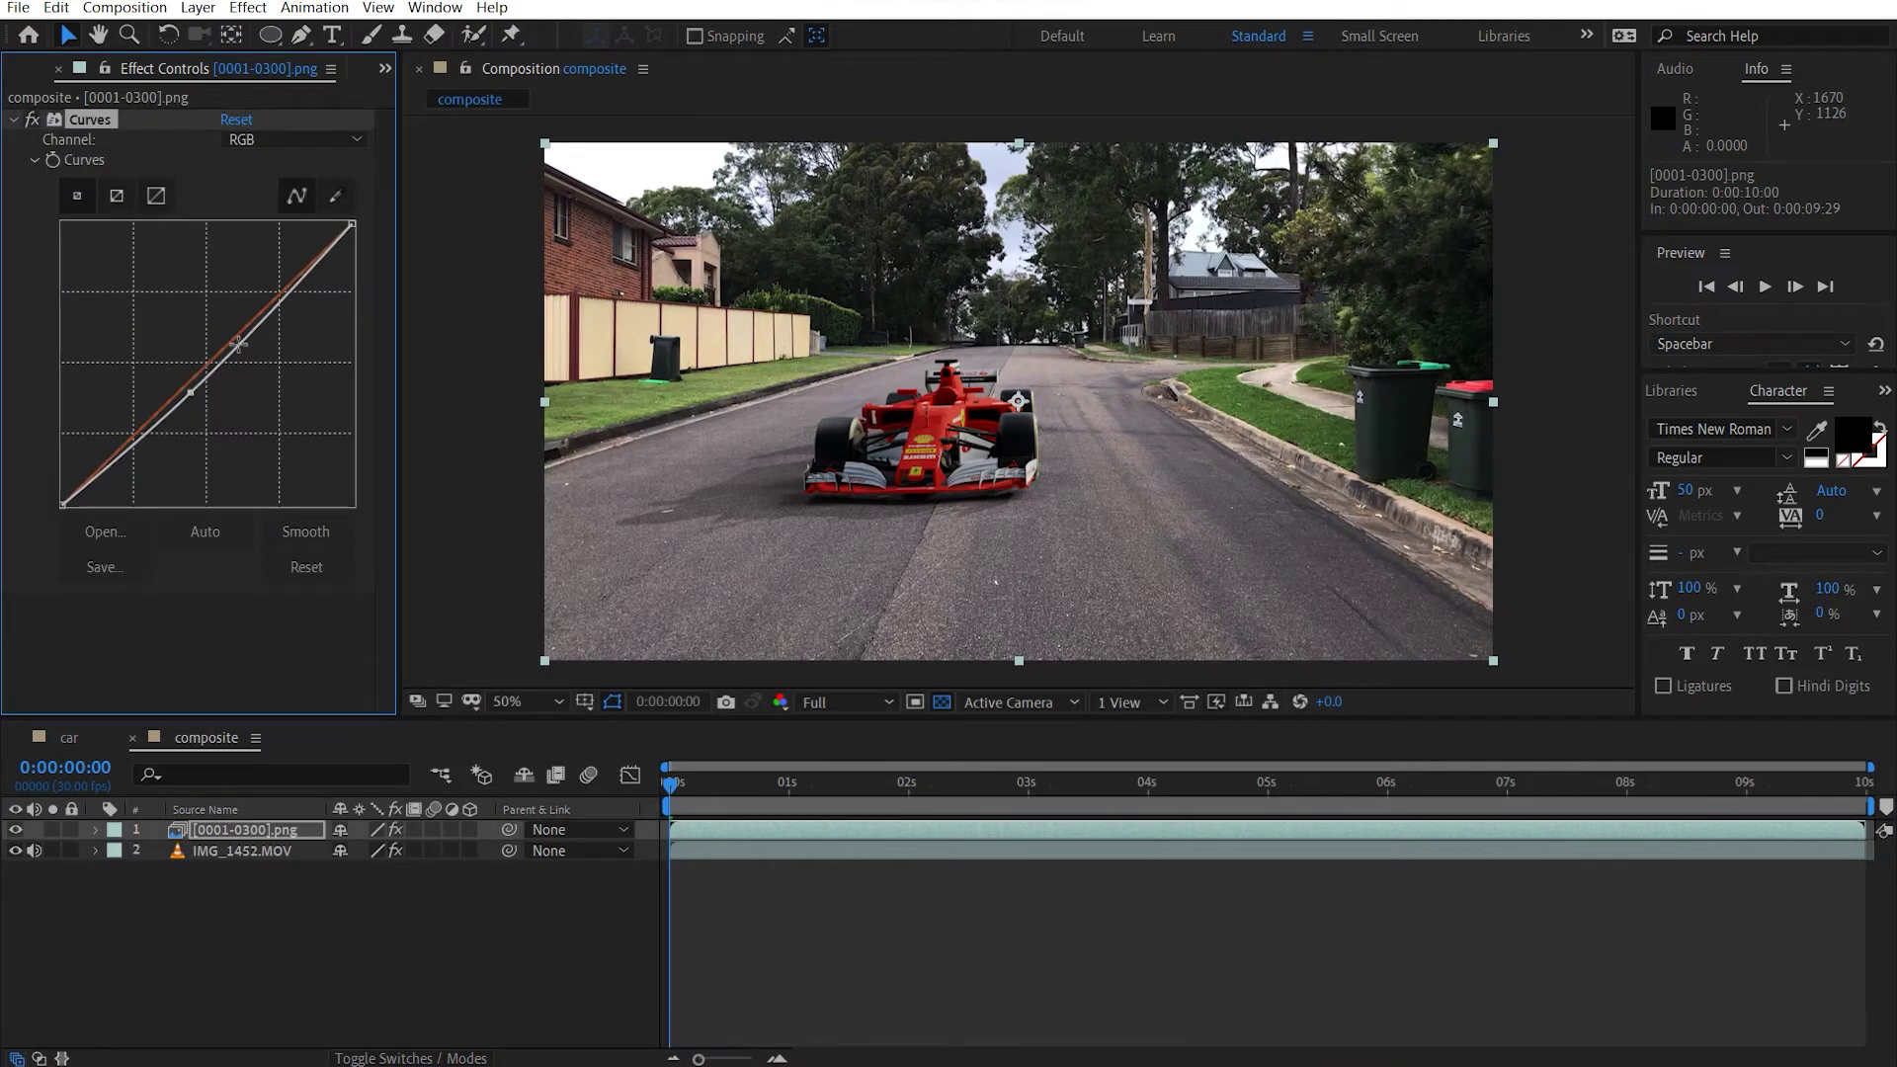
drag(255, 336, 254, 330)
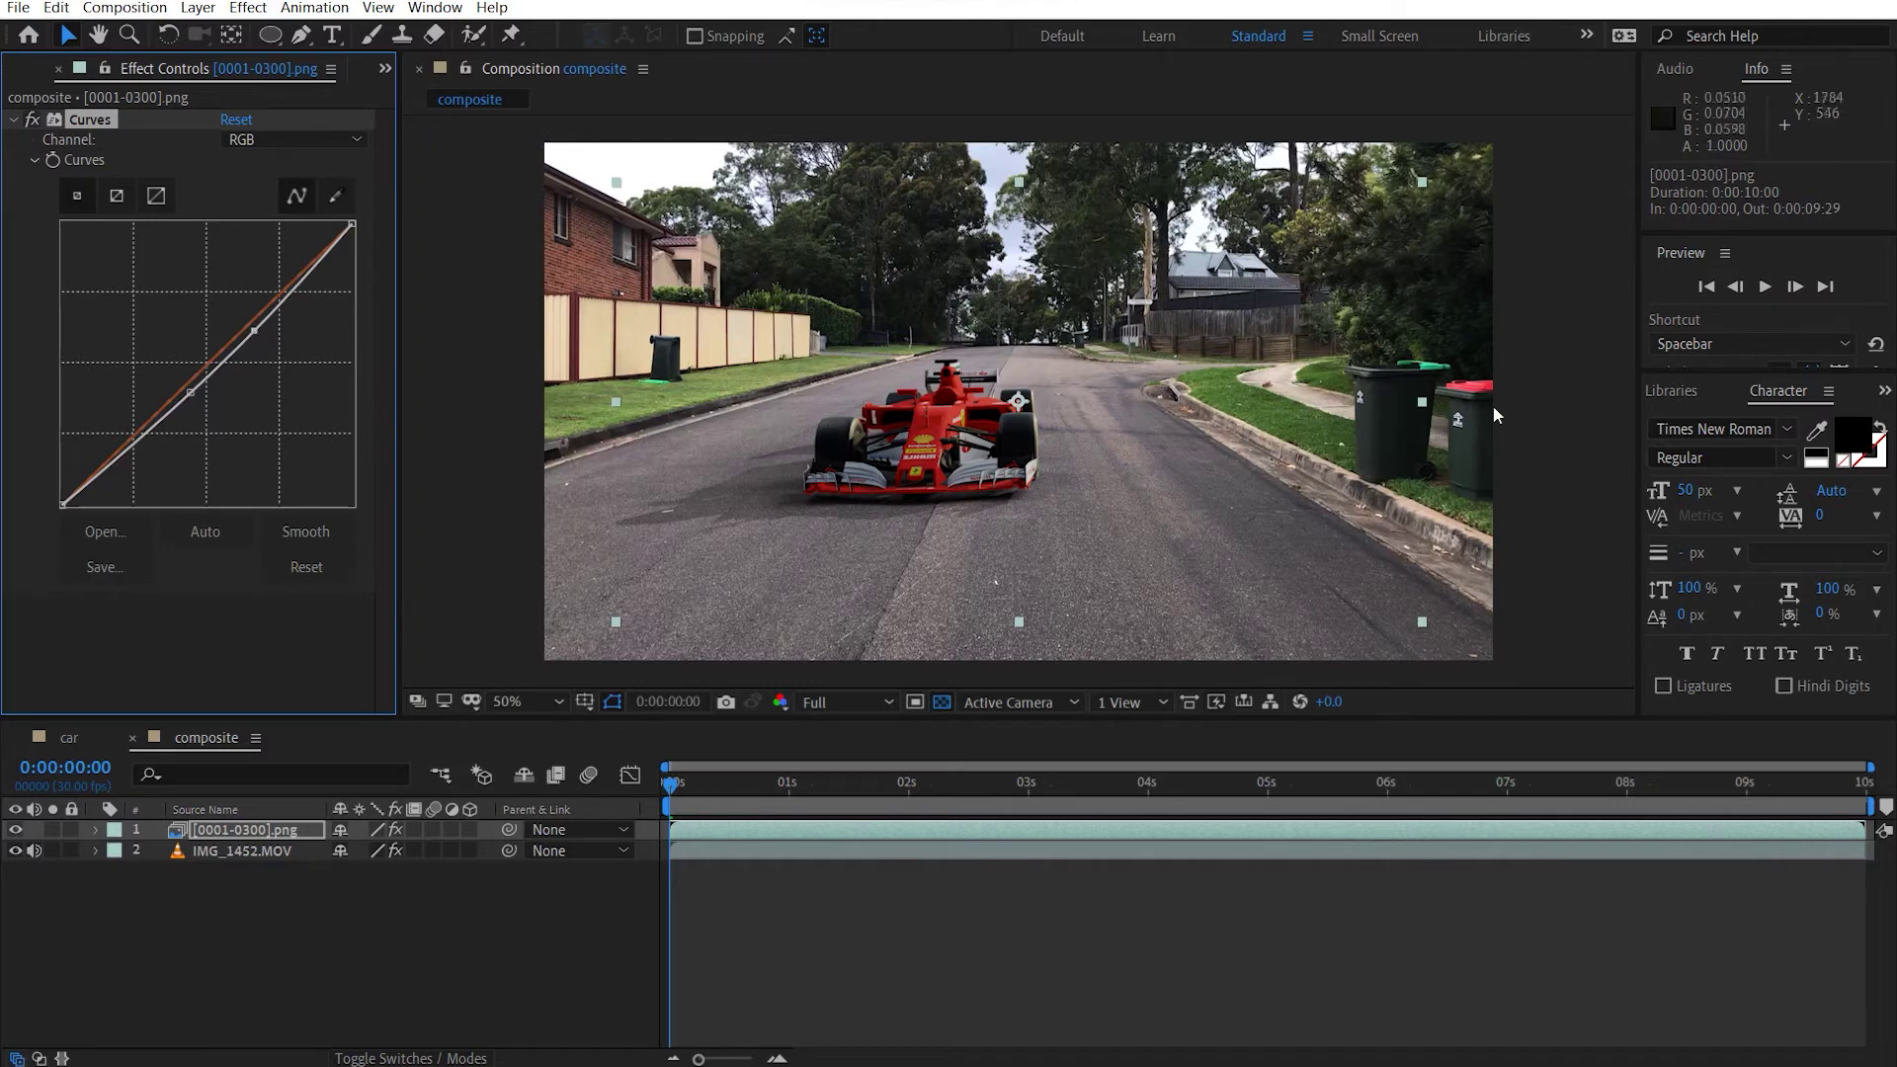
click(1543, 414)
scroll(1071, 394, up, 1)
scroll(1071, 395, down, 1)
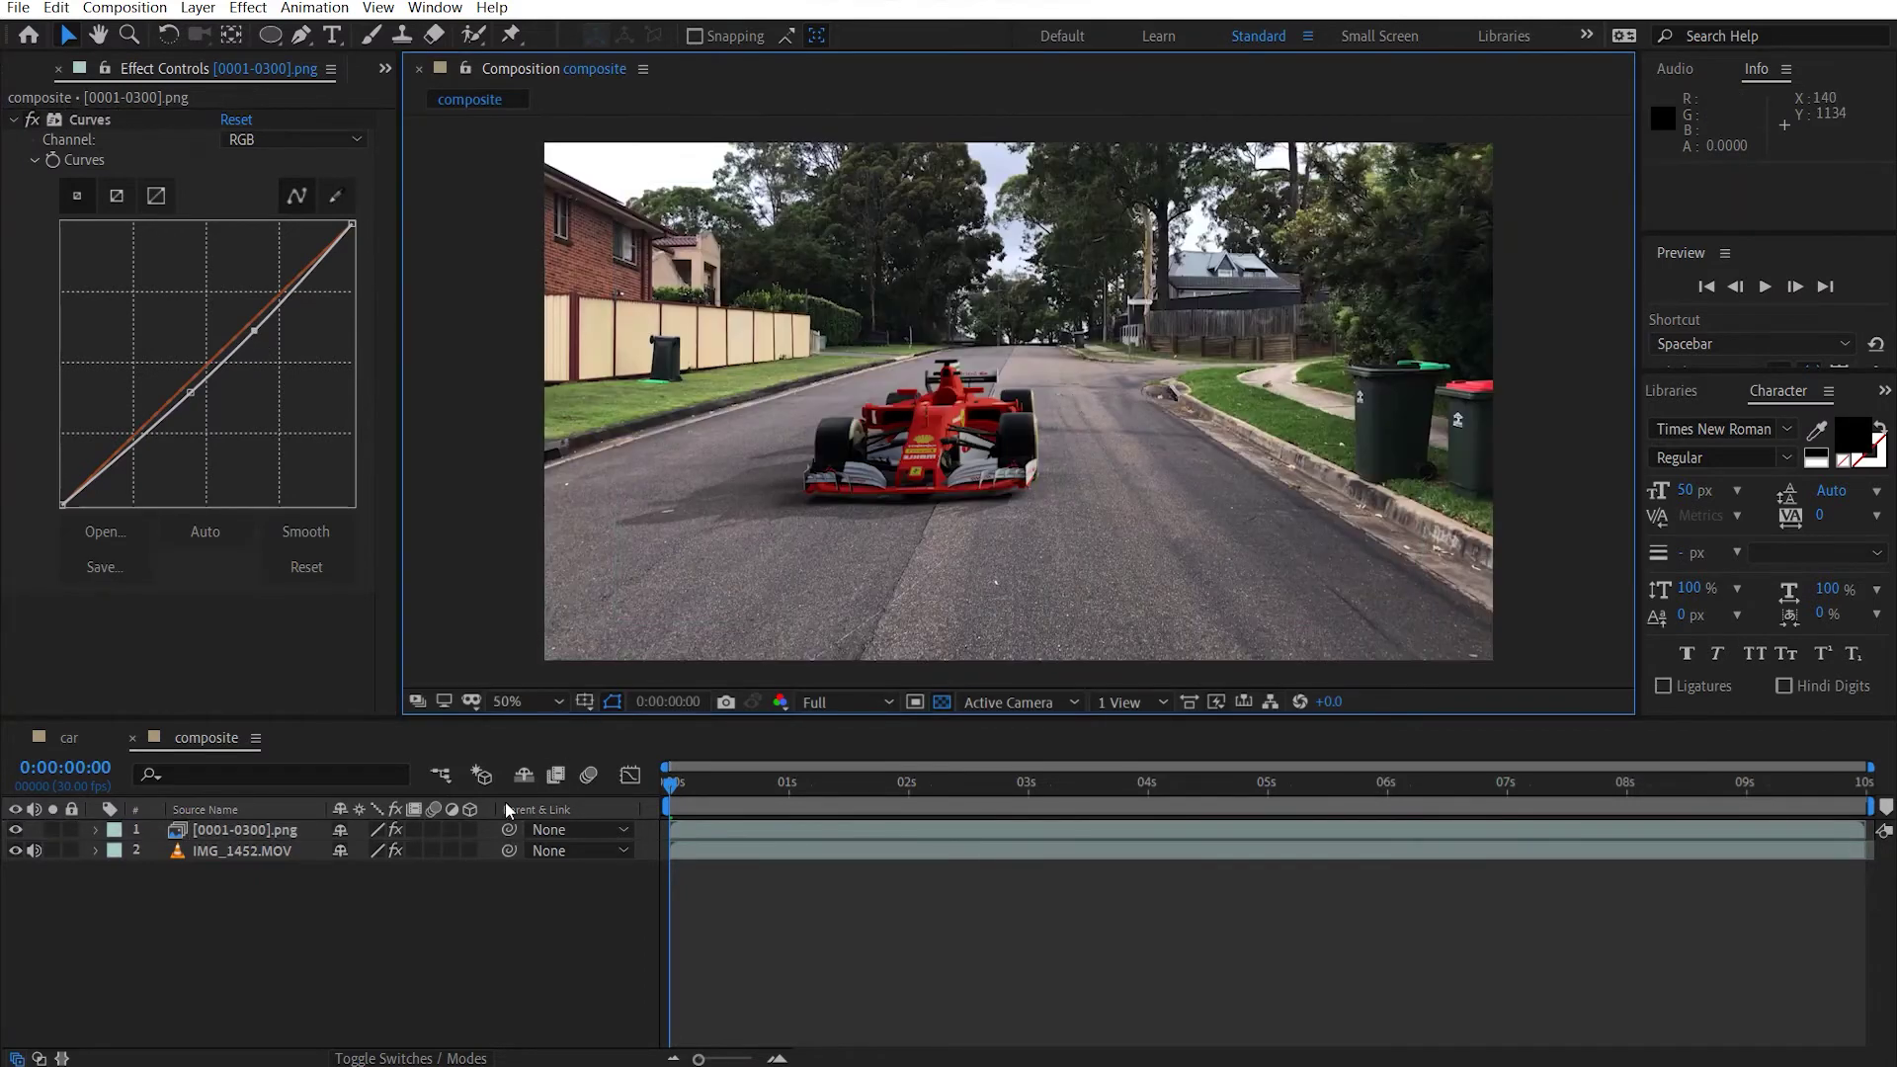
Add two adjustment layers above the car and rename the lower one "CC"
click(249, 958)
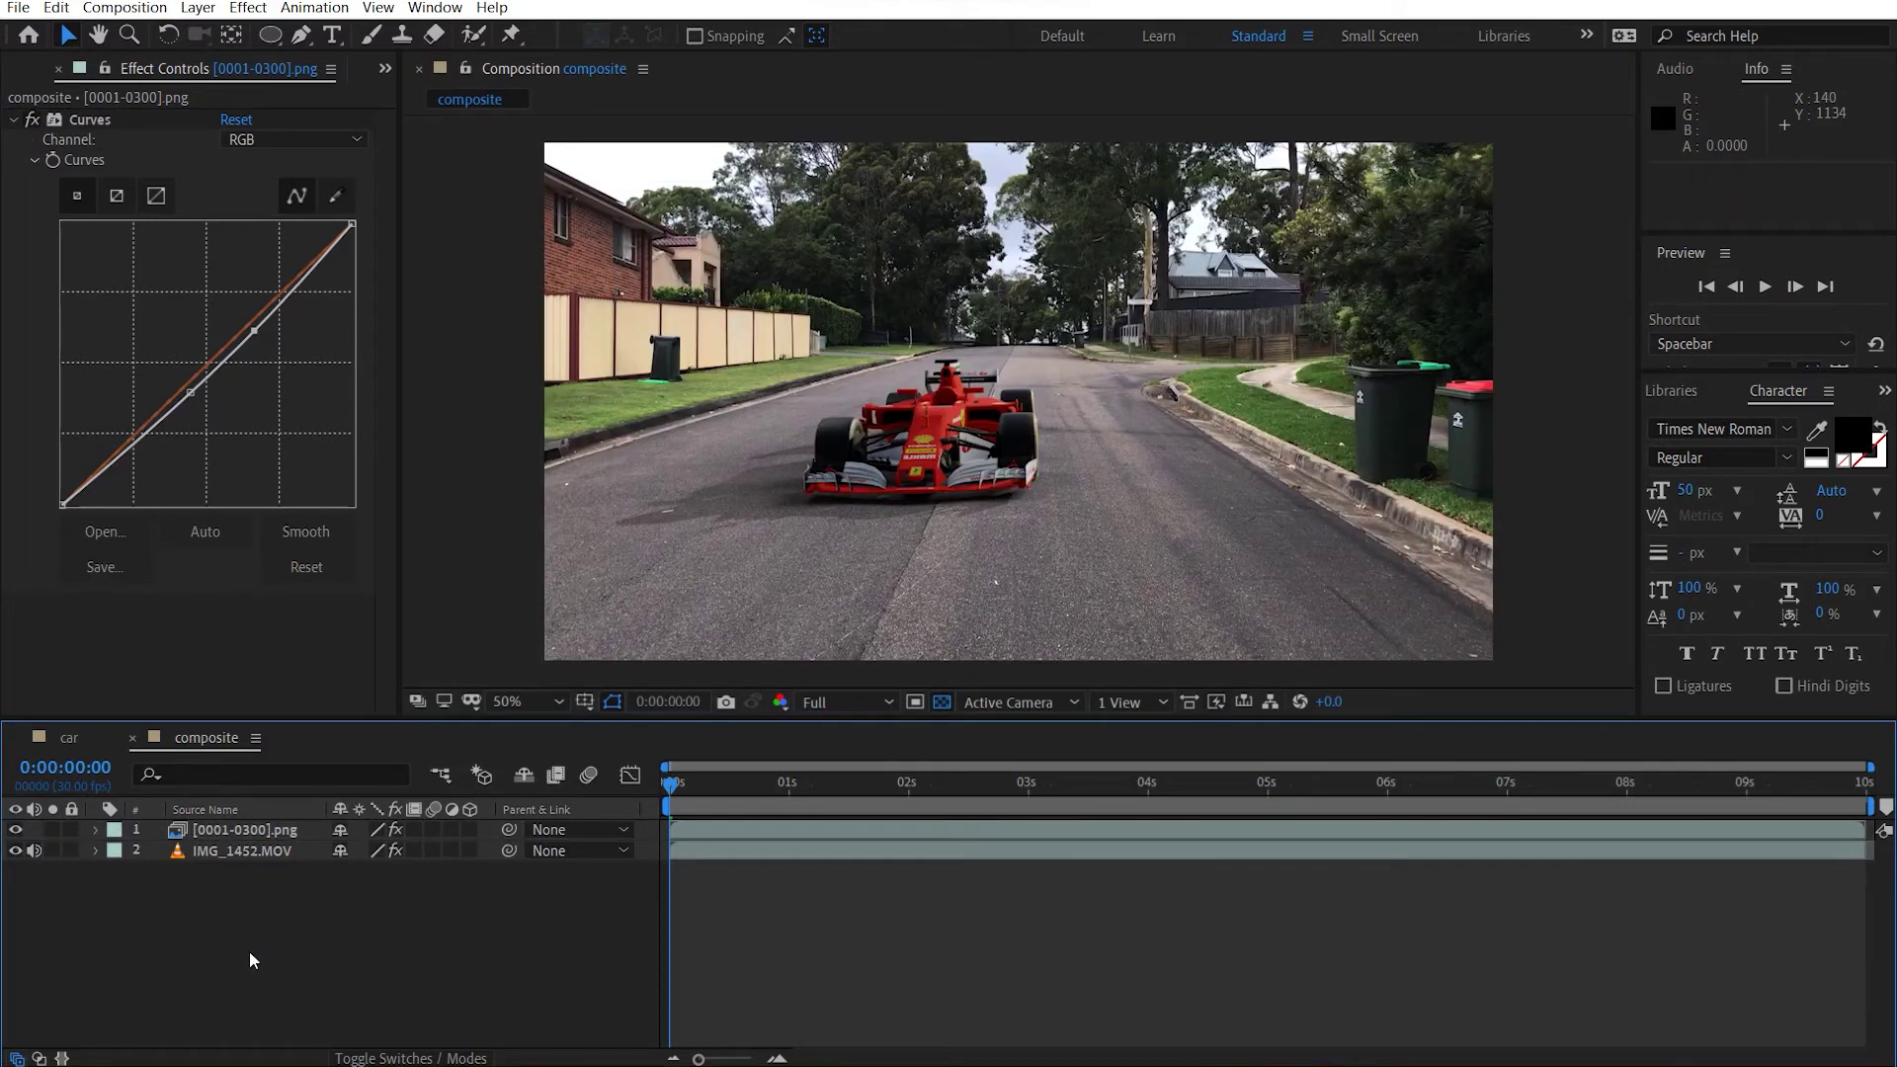
key(ctrl+alt+y)
key(ctrl+alt+y)
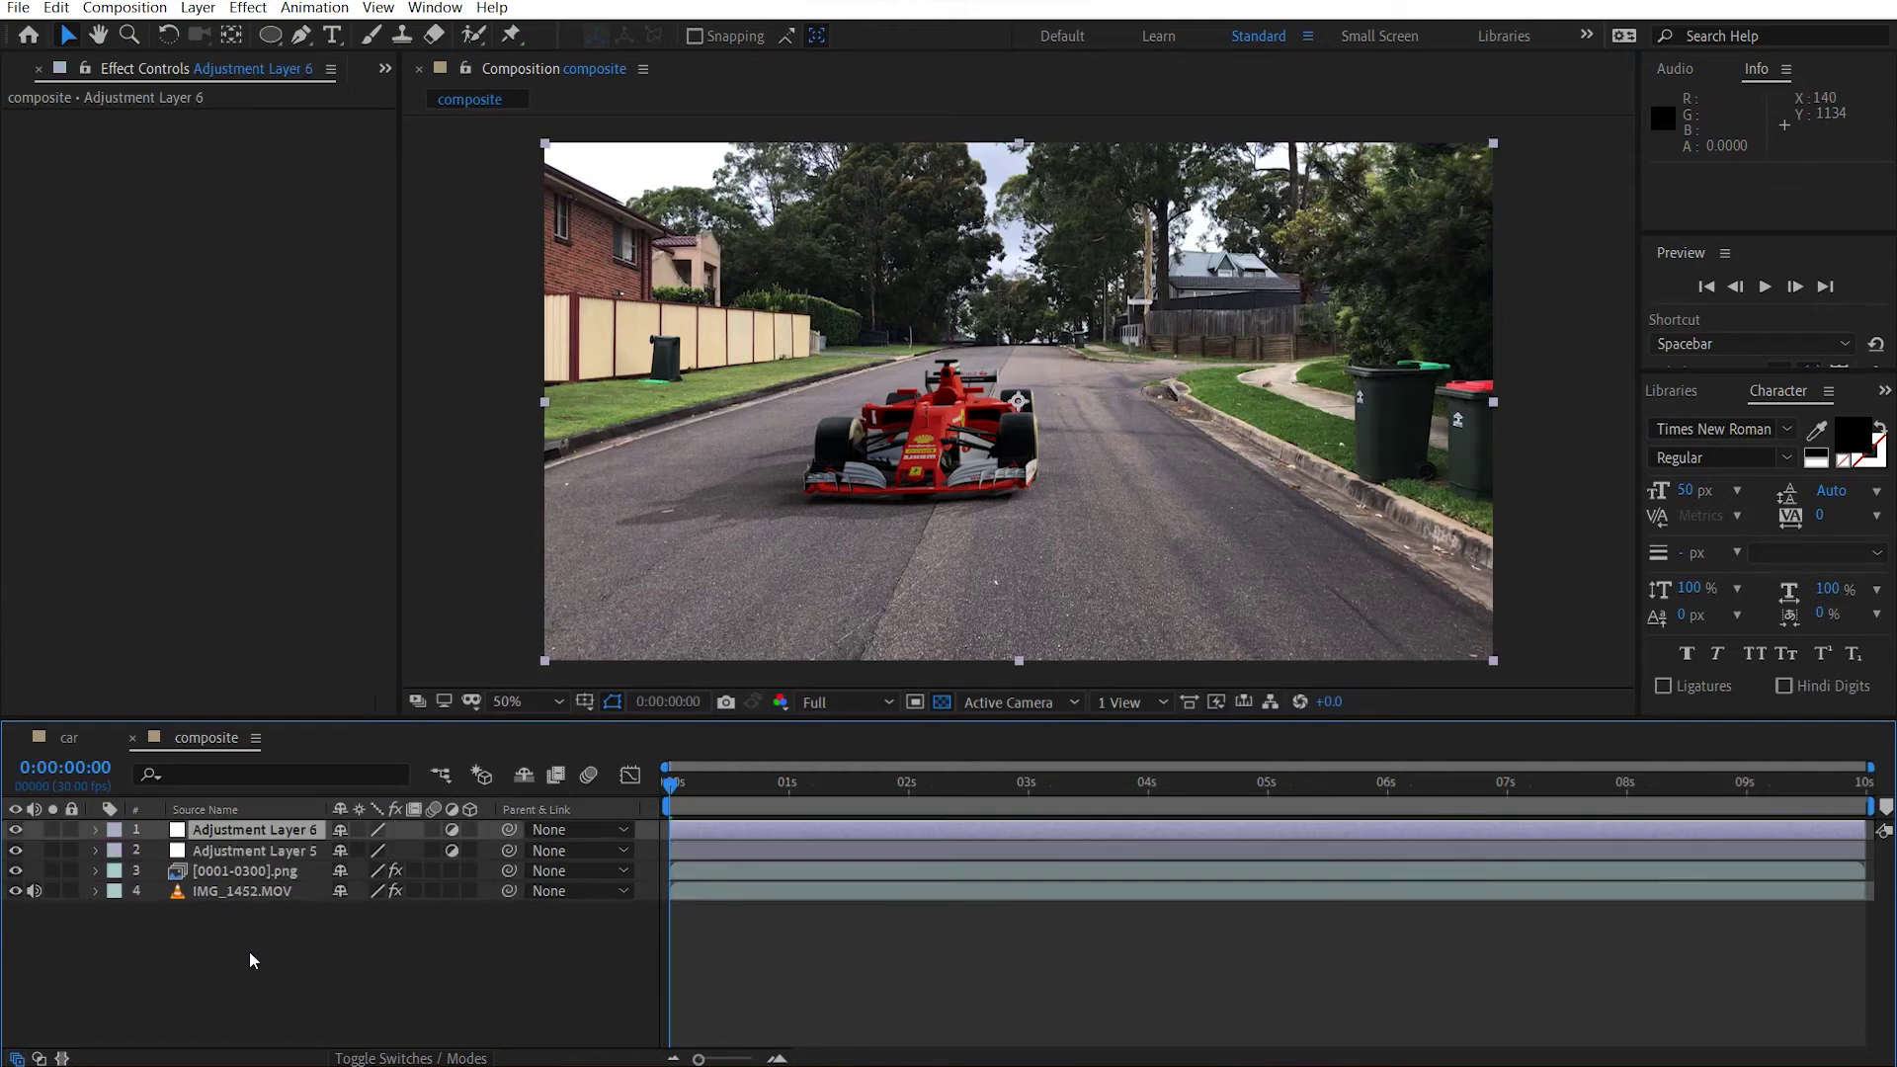
click(284, 847)
key(Return)
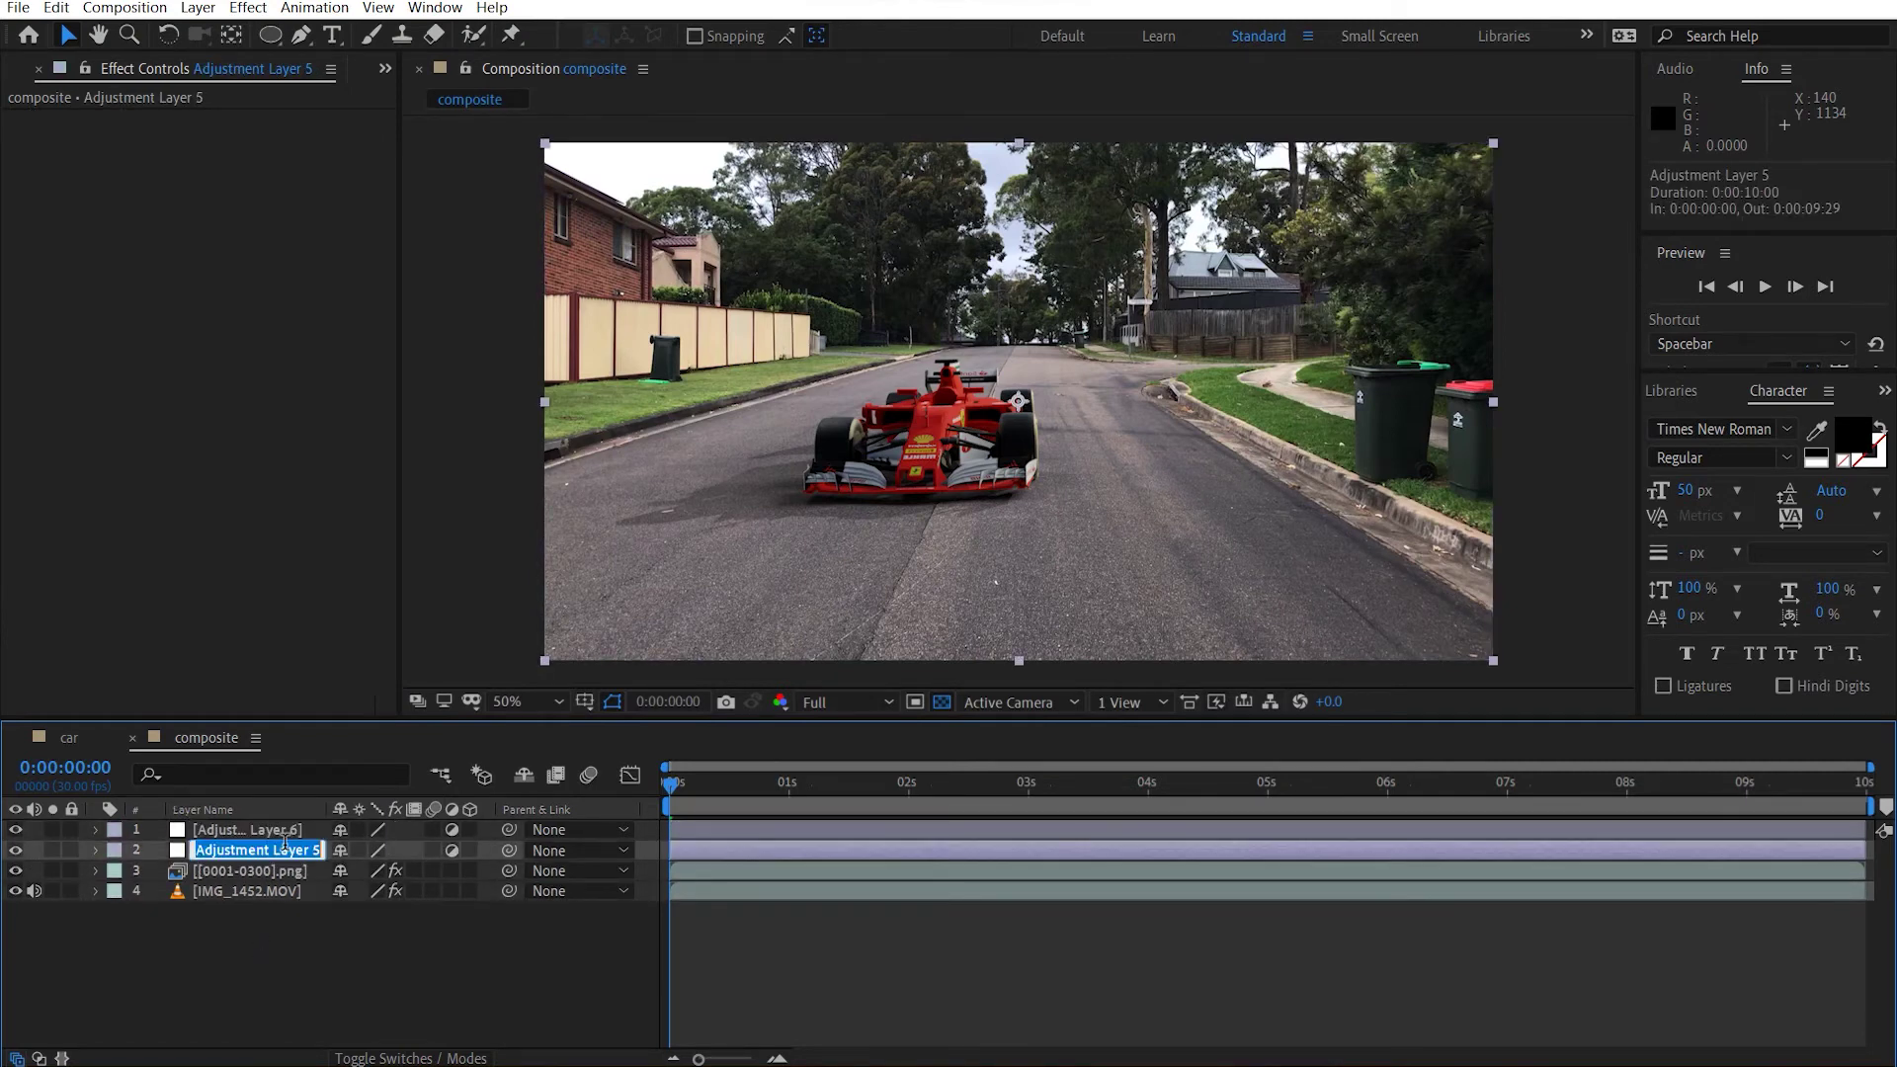
text(cc)
key(Return)
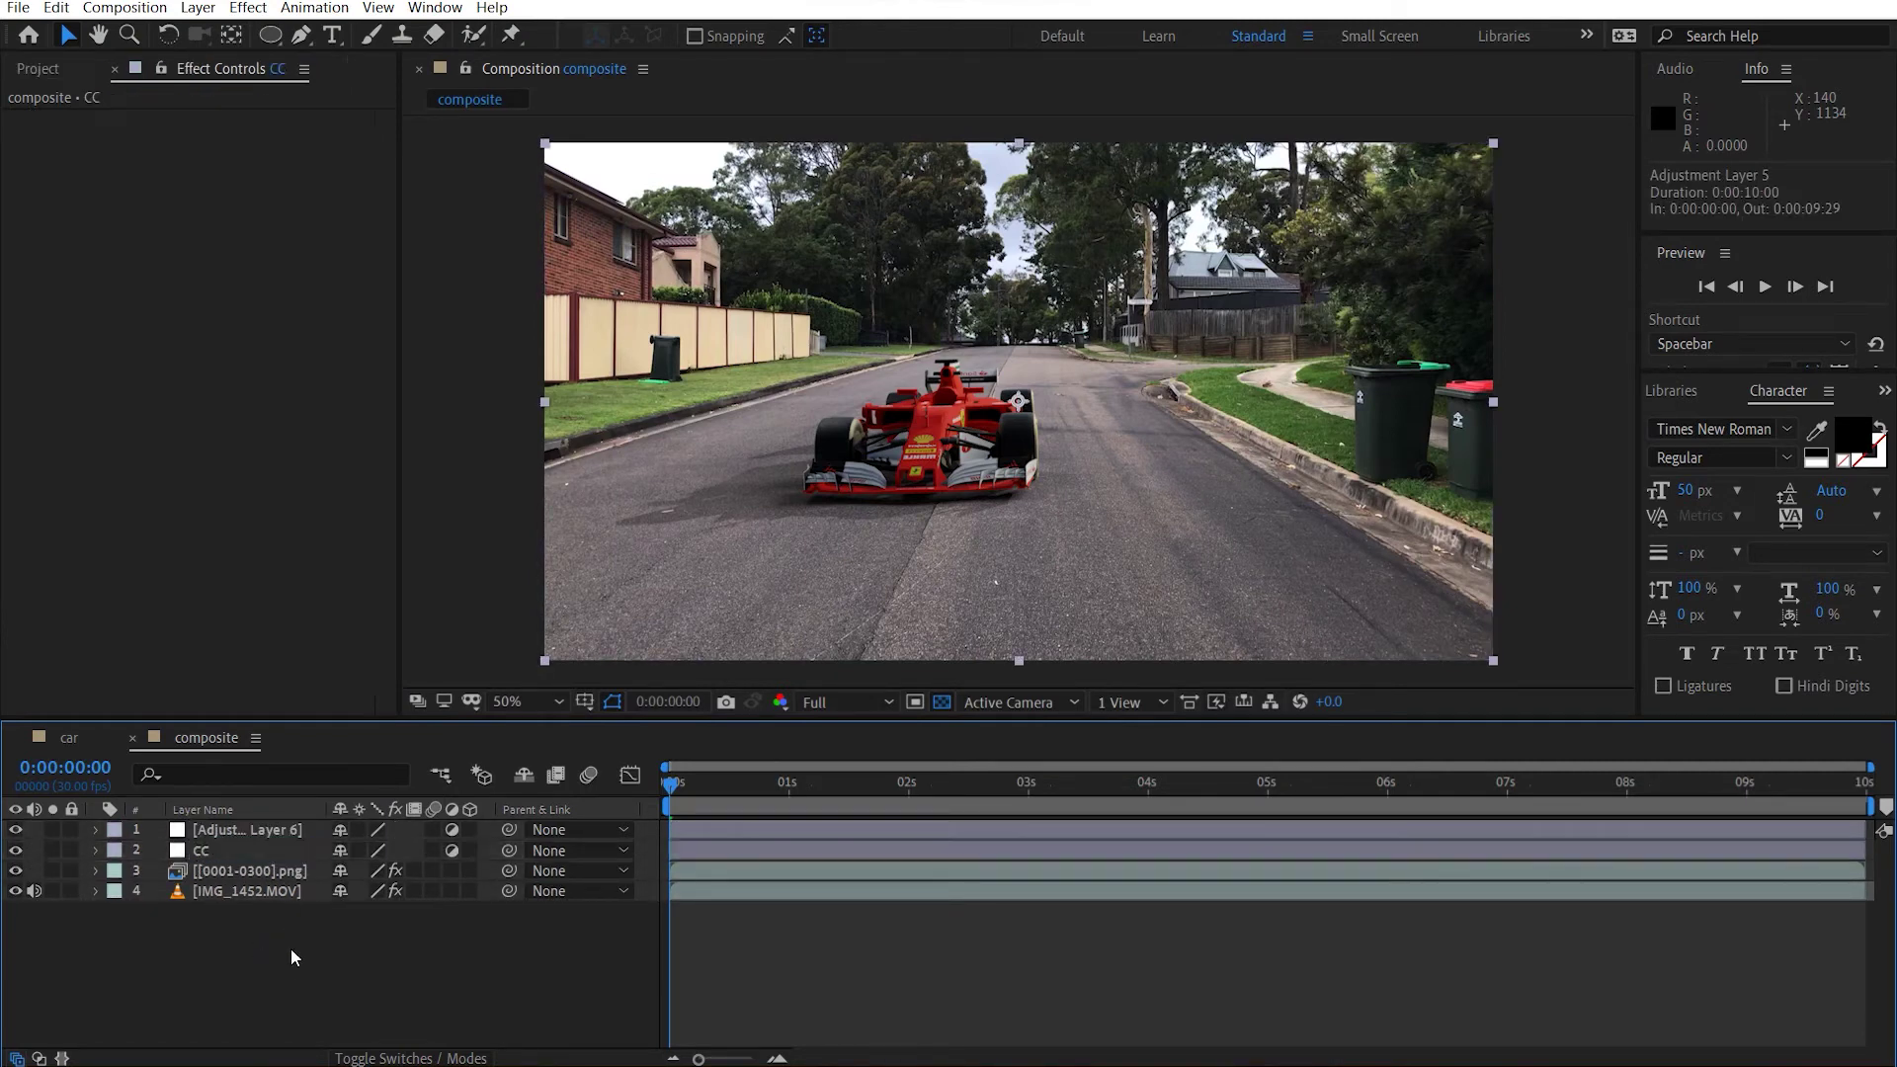
Rename the topmost adjustment layer "vignette"
click(295, 830)
key(Return)
text(vignette)
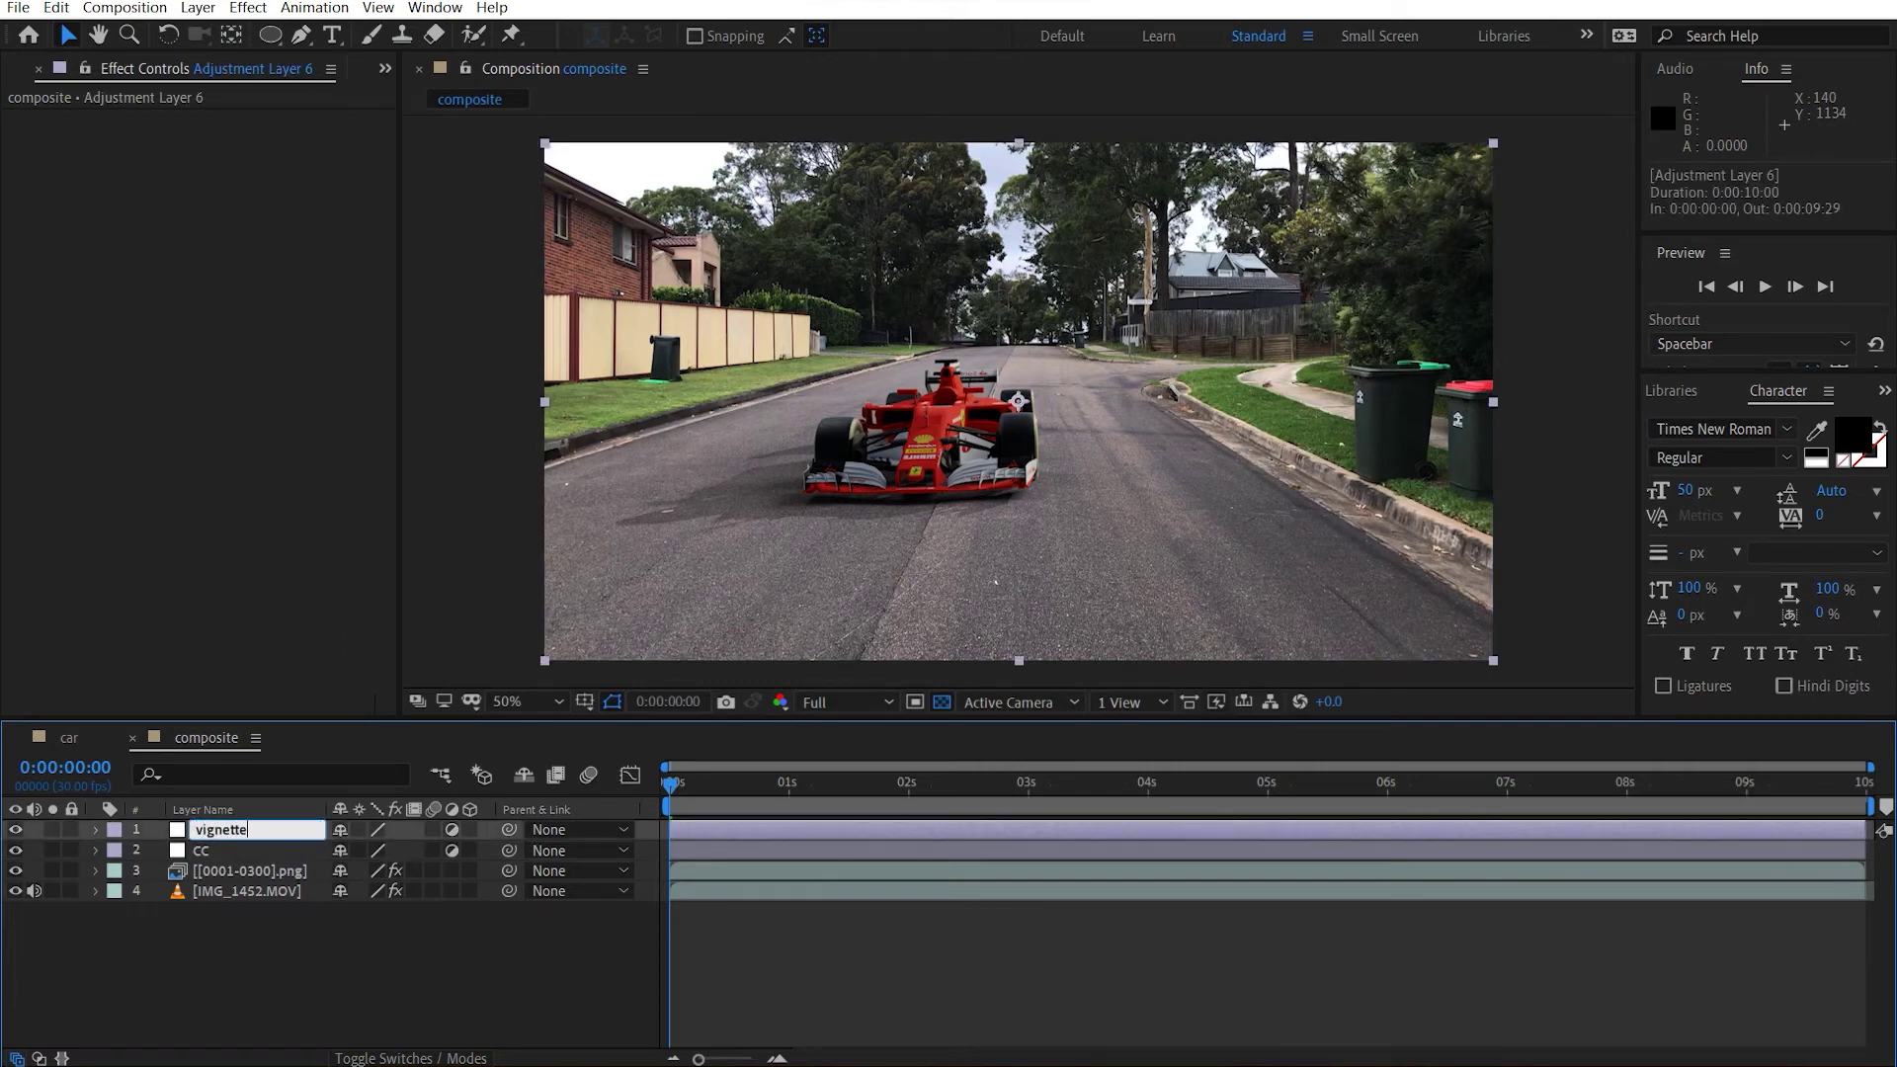
key(Return)
click(205, 938)
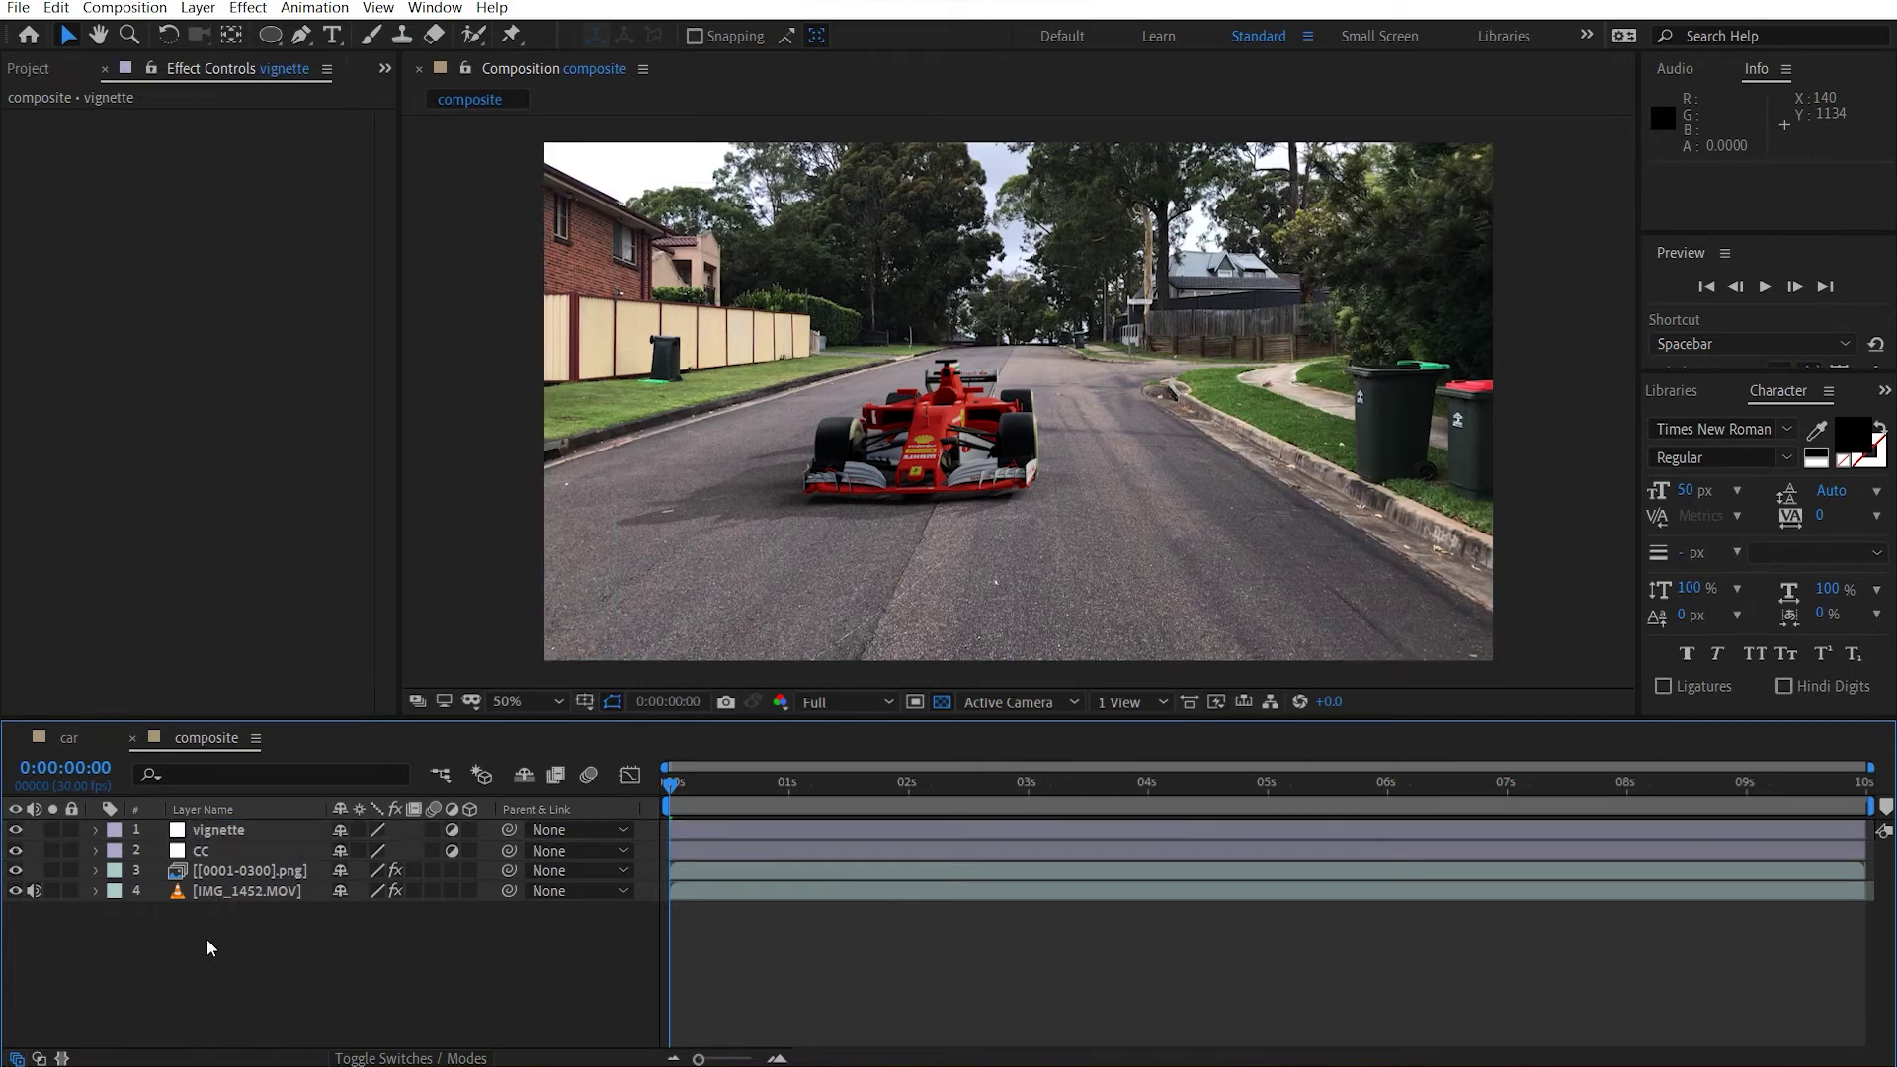
Apply a Curves effect to the vignette layer and pull its RGB midtones well below the diagonal
click(233, 559)
click(210, 833)
key(ctrl+space)
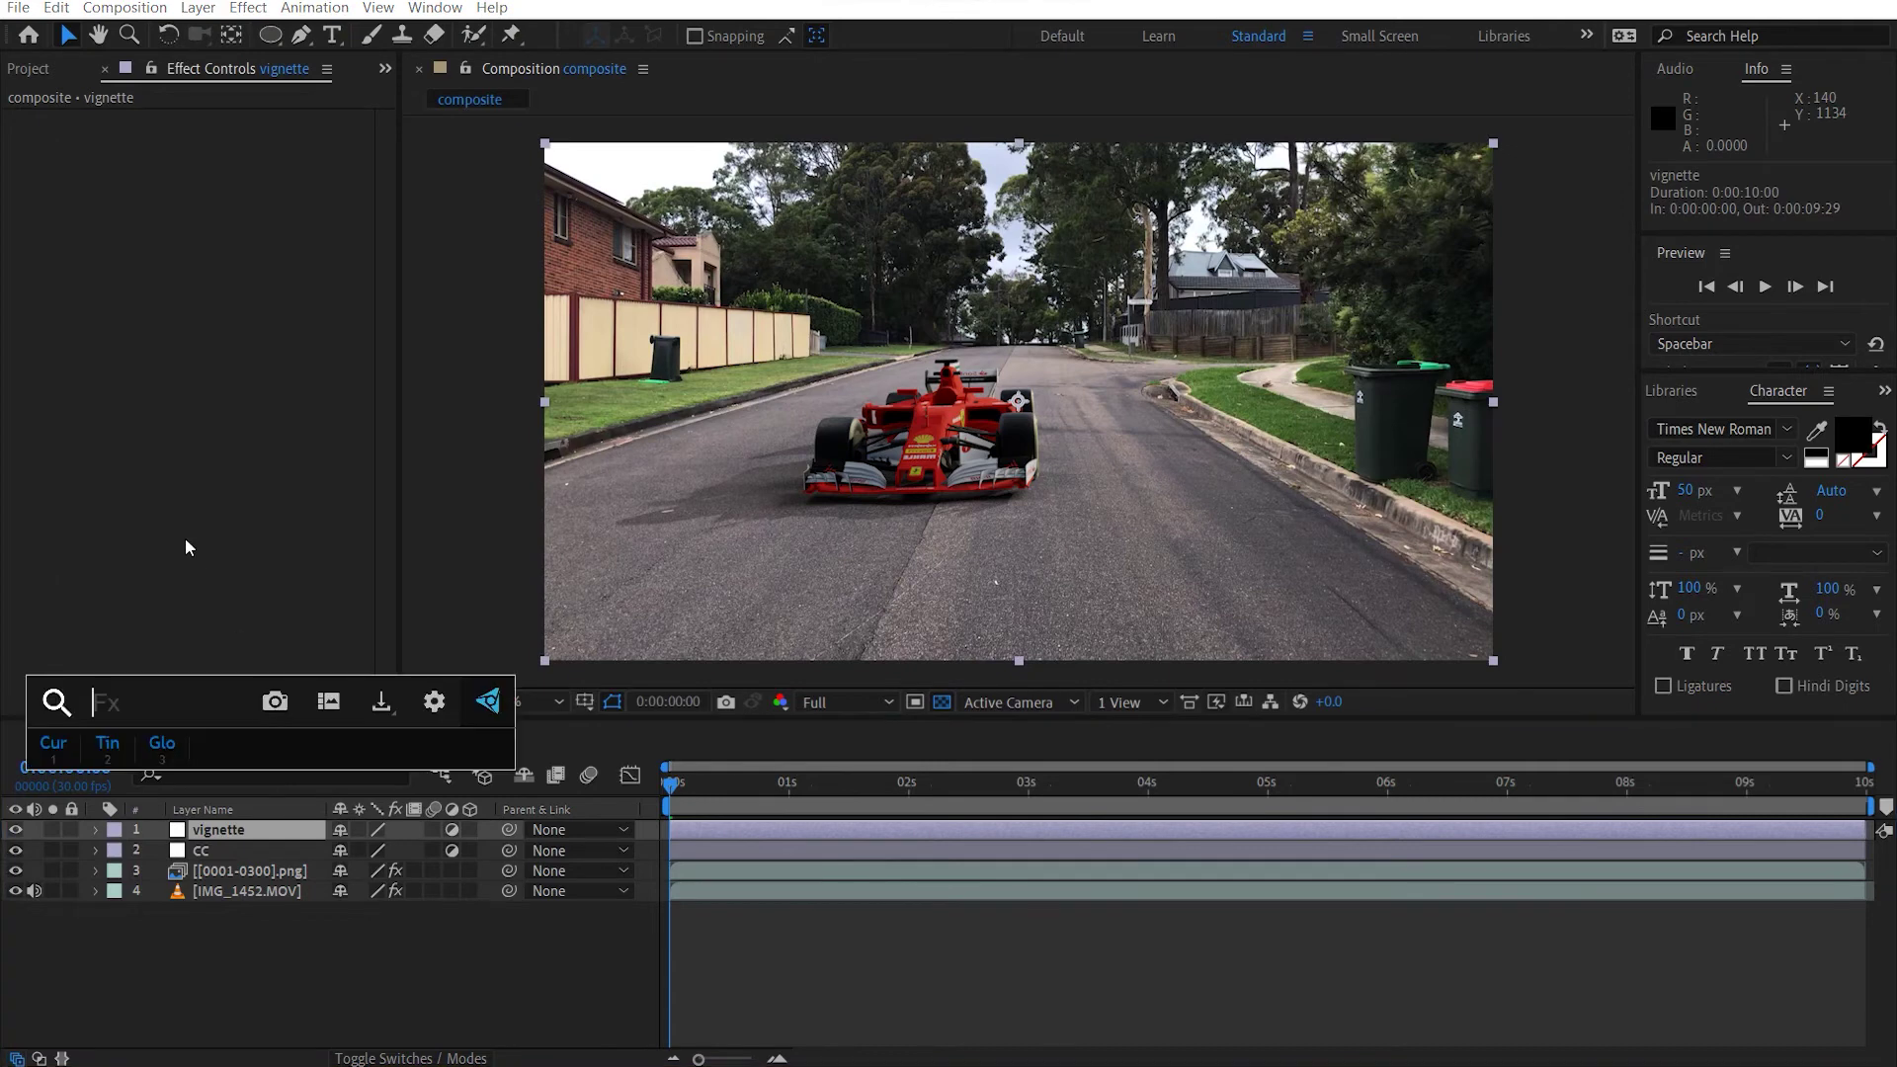
key(1)
drag(219, 356, 225, 395)
Add a full-frame elliptical mask to the vignette layer and set its mode to Subtract
double_click(269, 35)
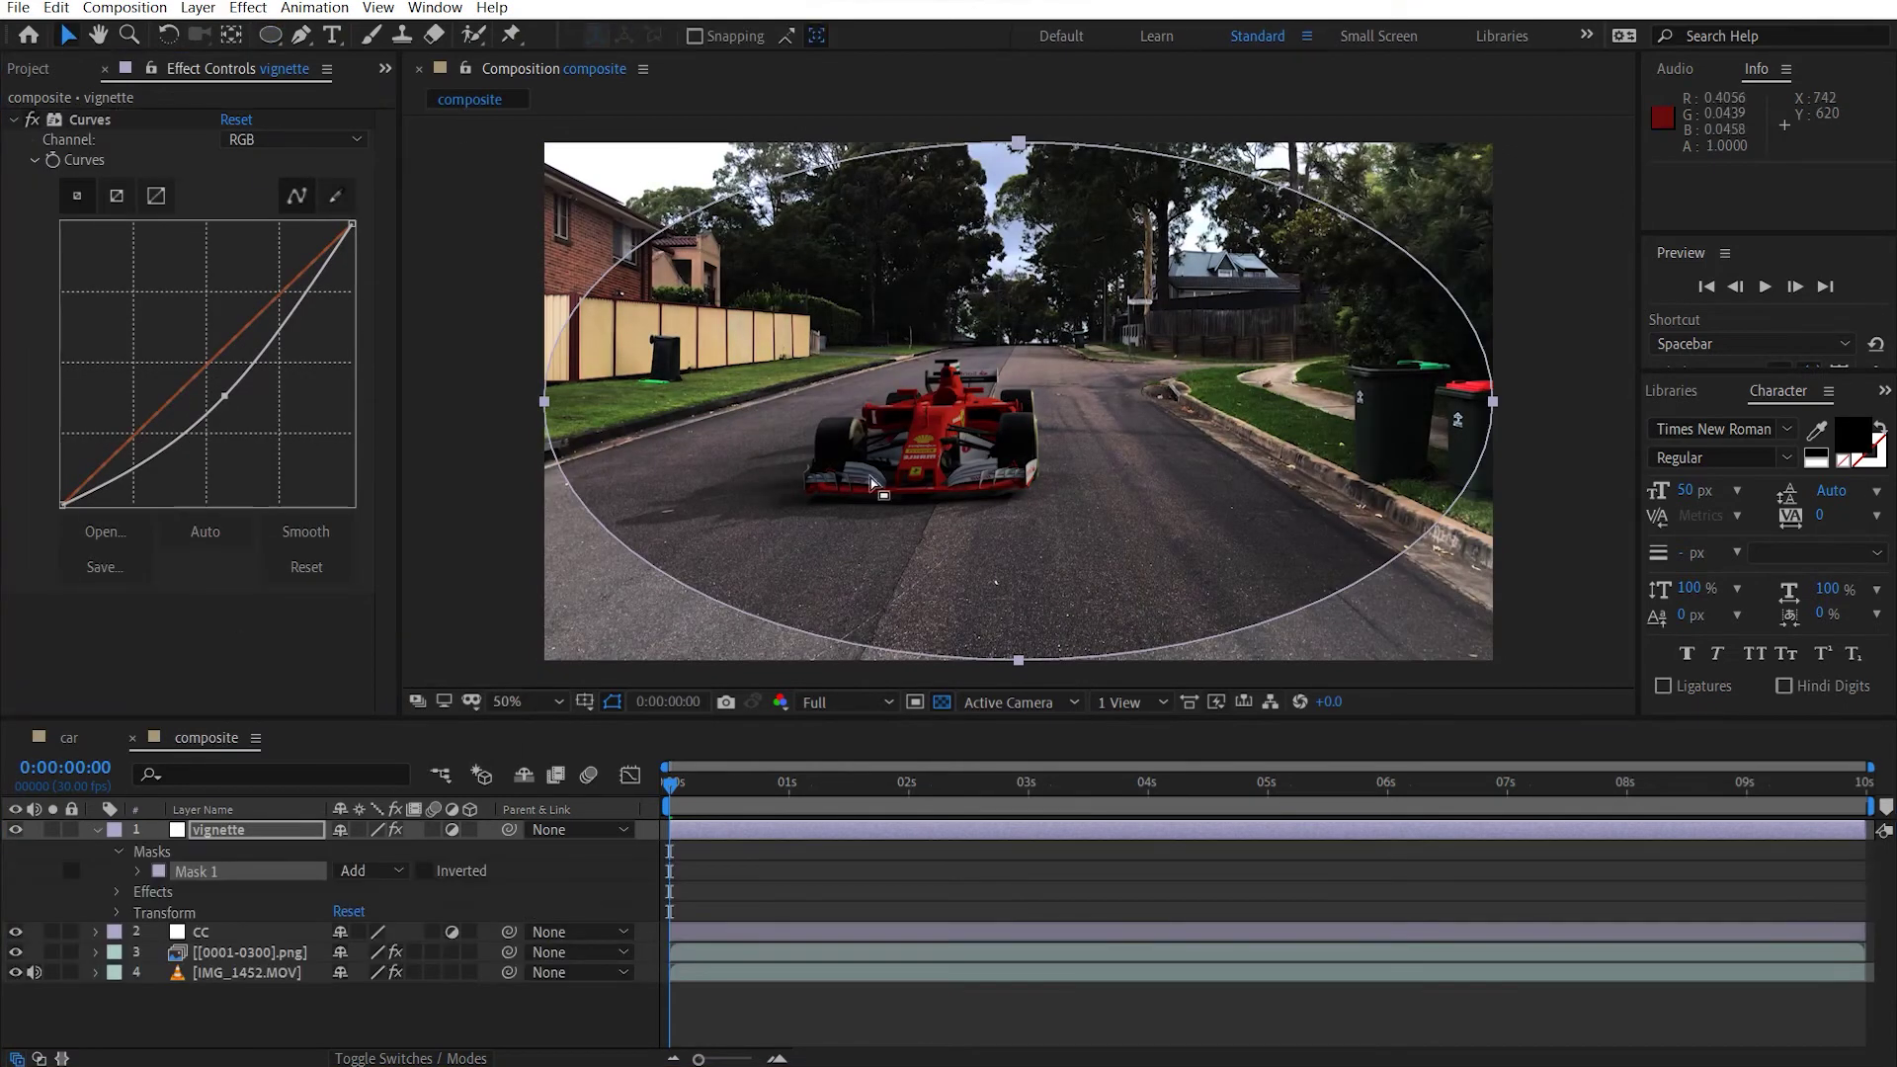
click(380, 871)
click(394, 941)
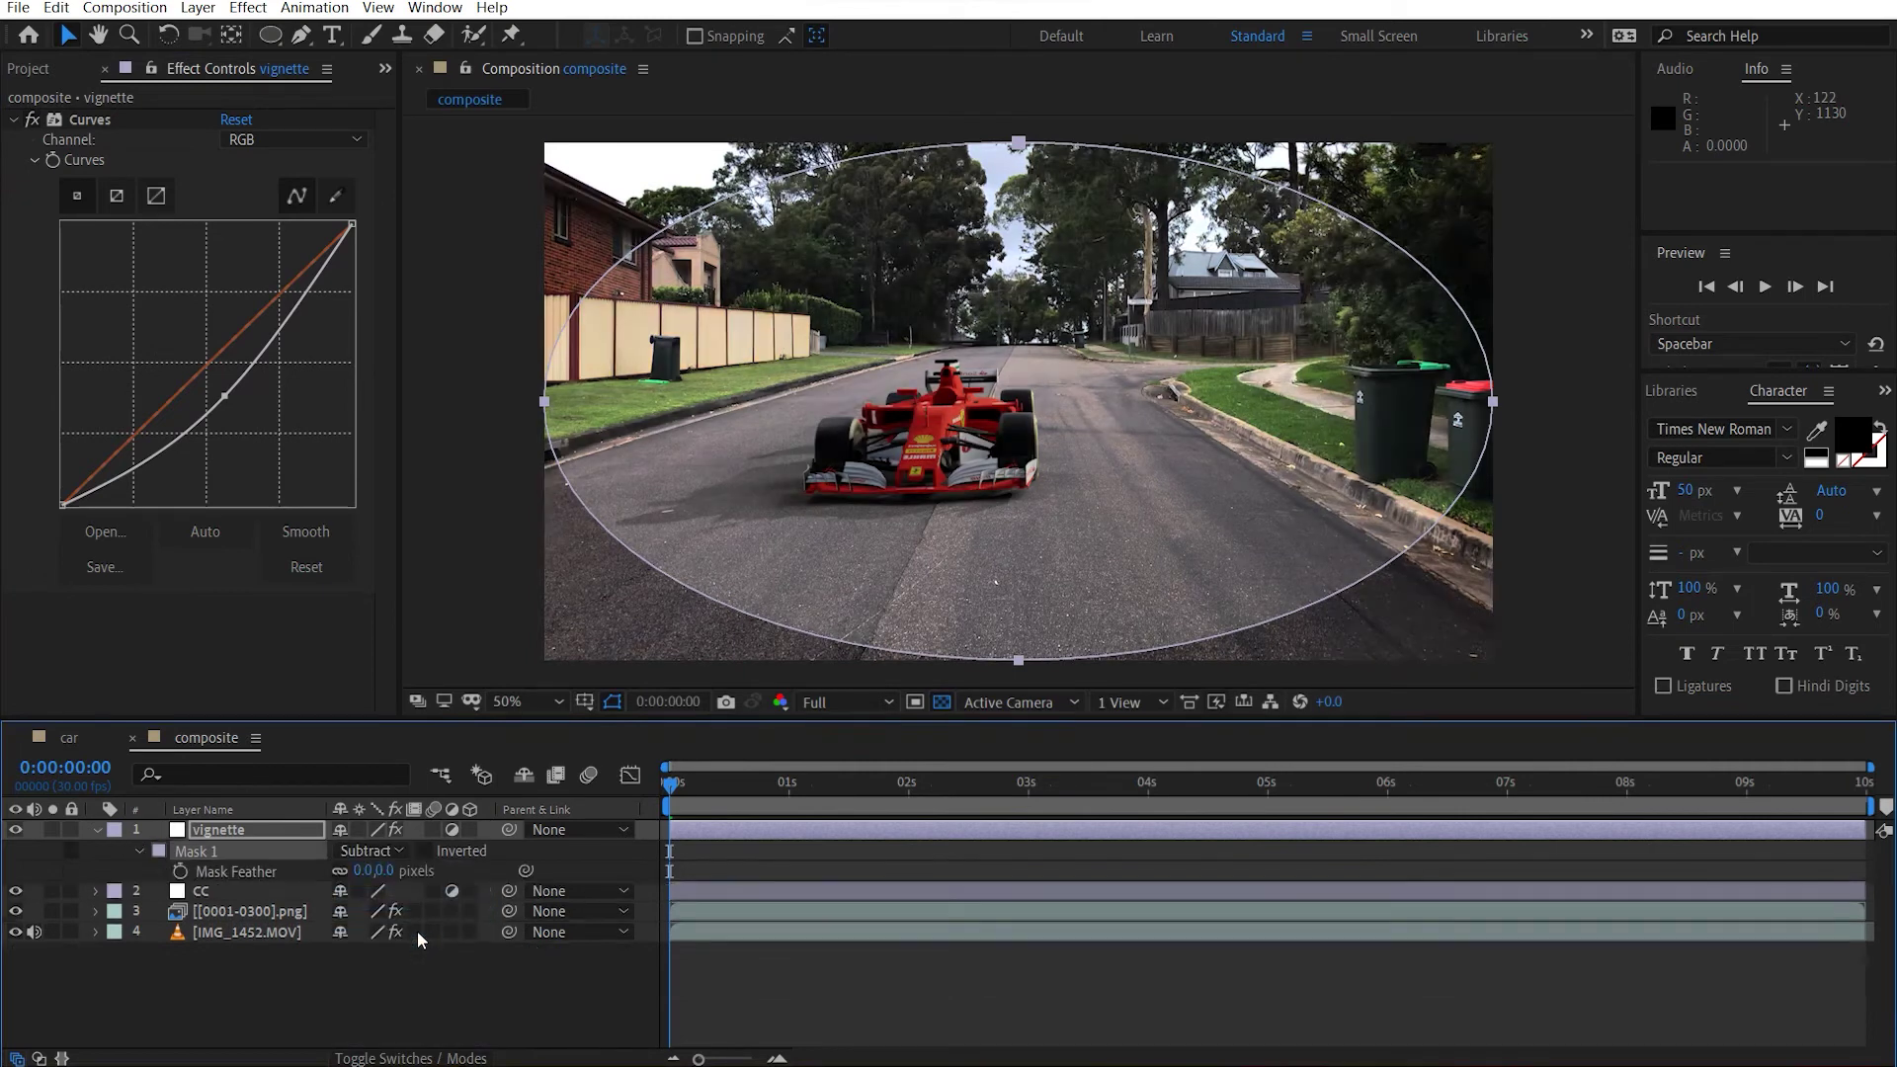
Set the vignette mask's feather to 500 pixels
key(f)
drag(435, 869, 682, 855)
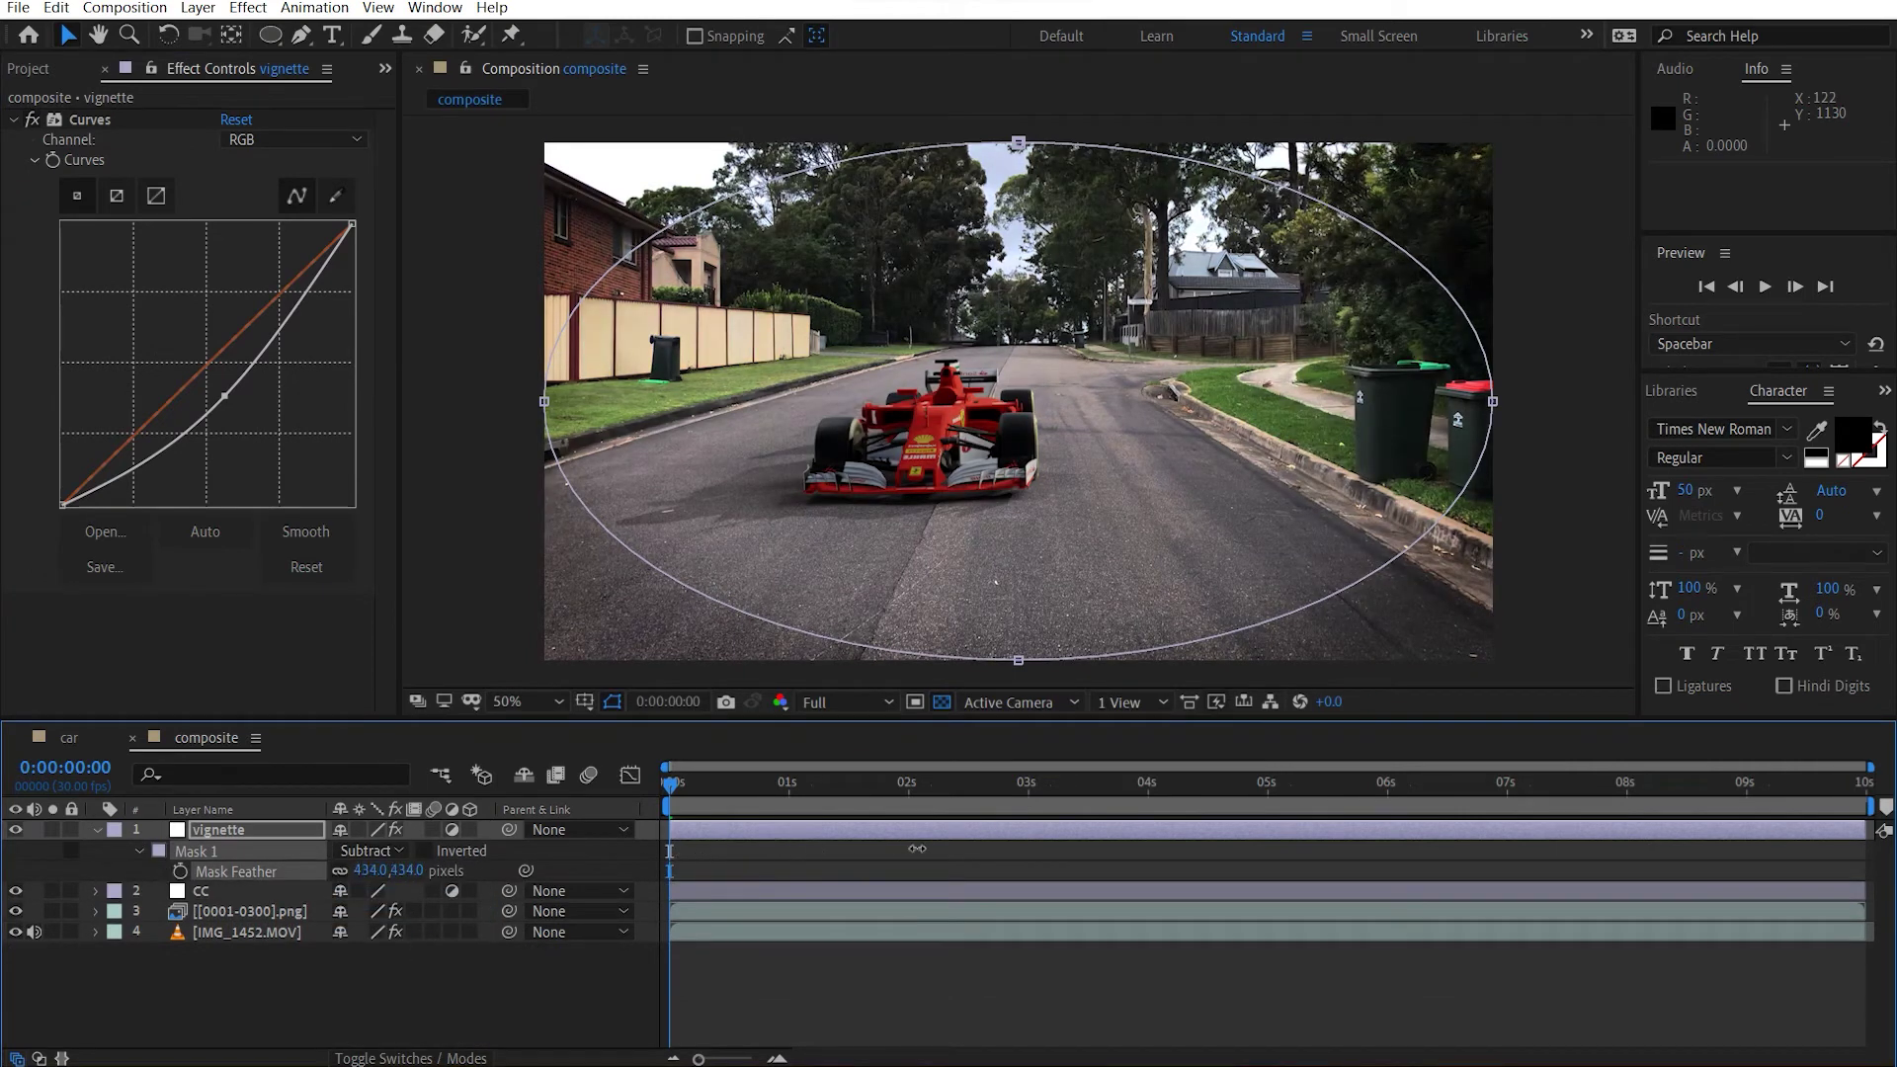
drag(917, 849, 1071, 852)
click(415, 869)
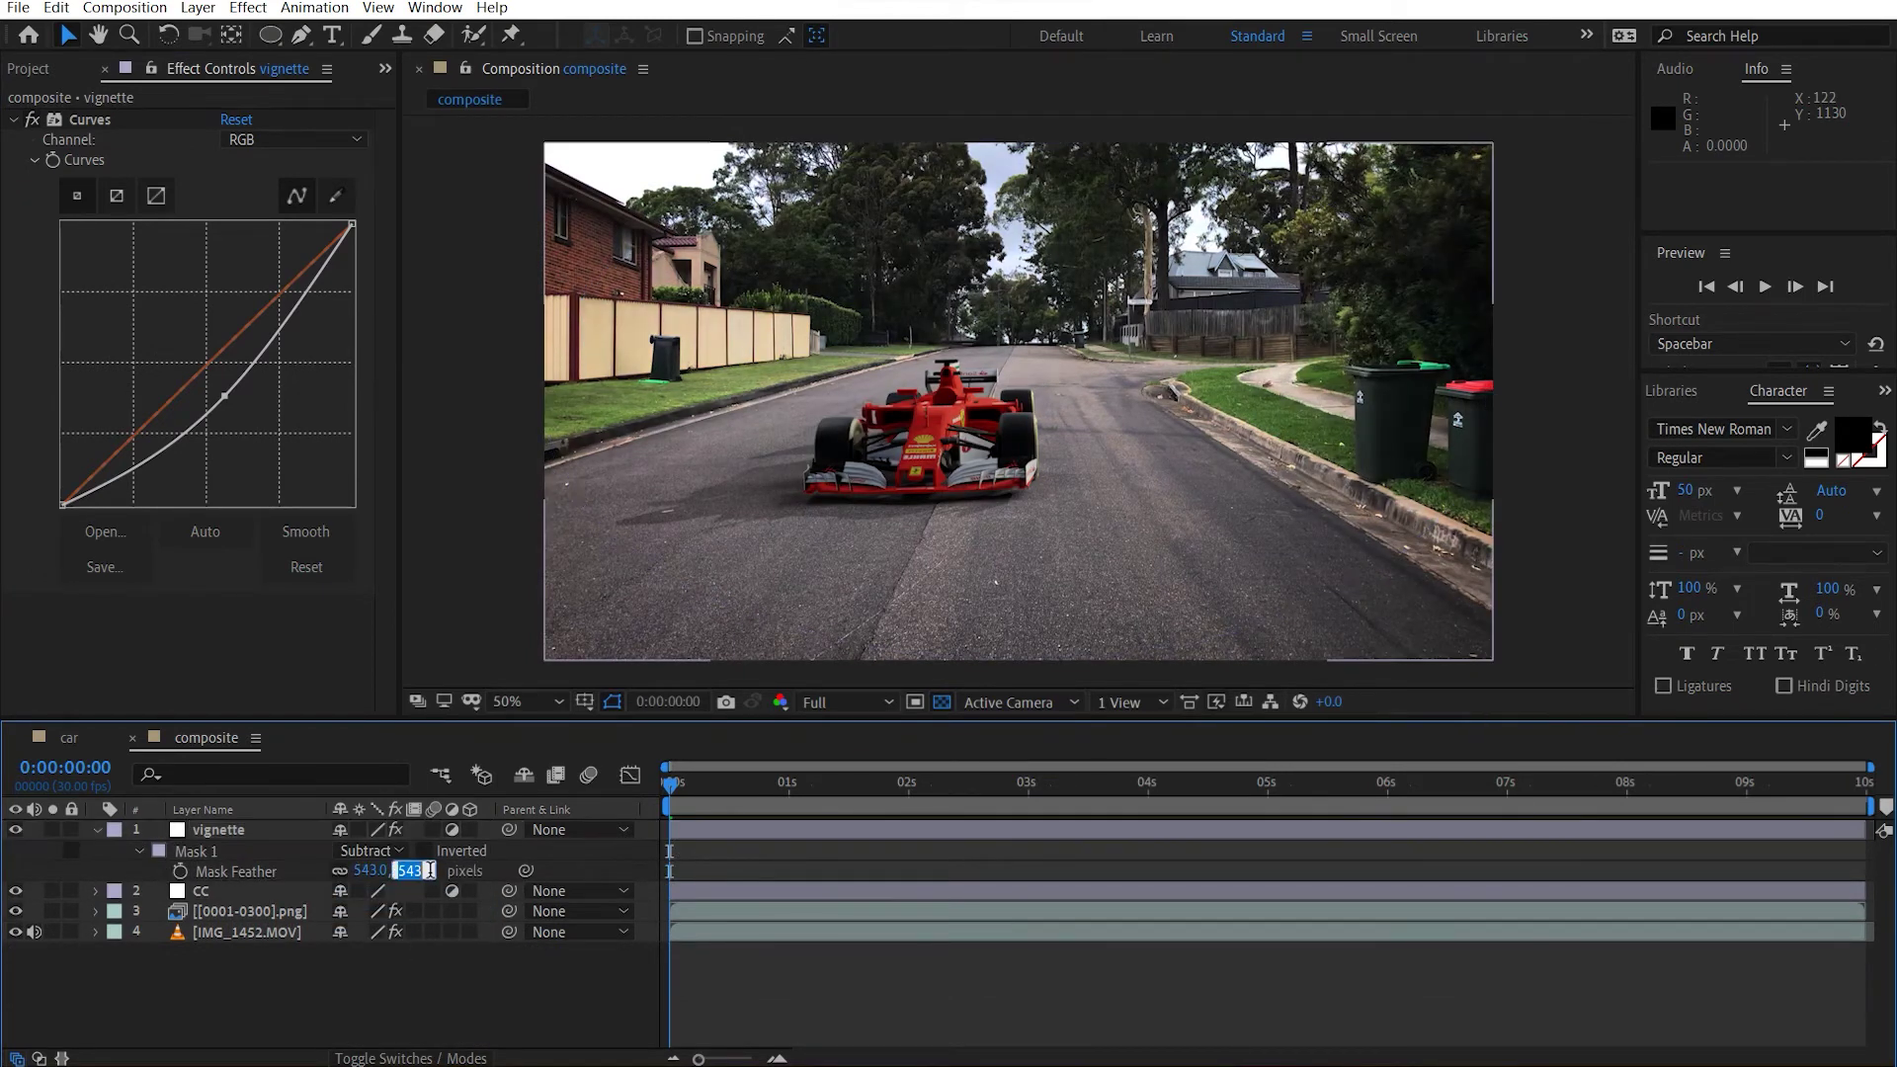
text(500)
key(Return)
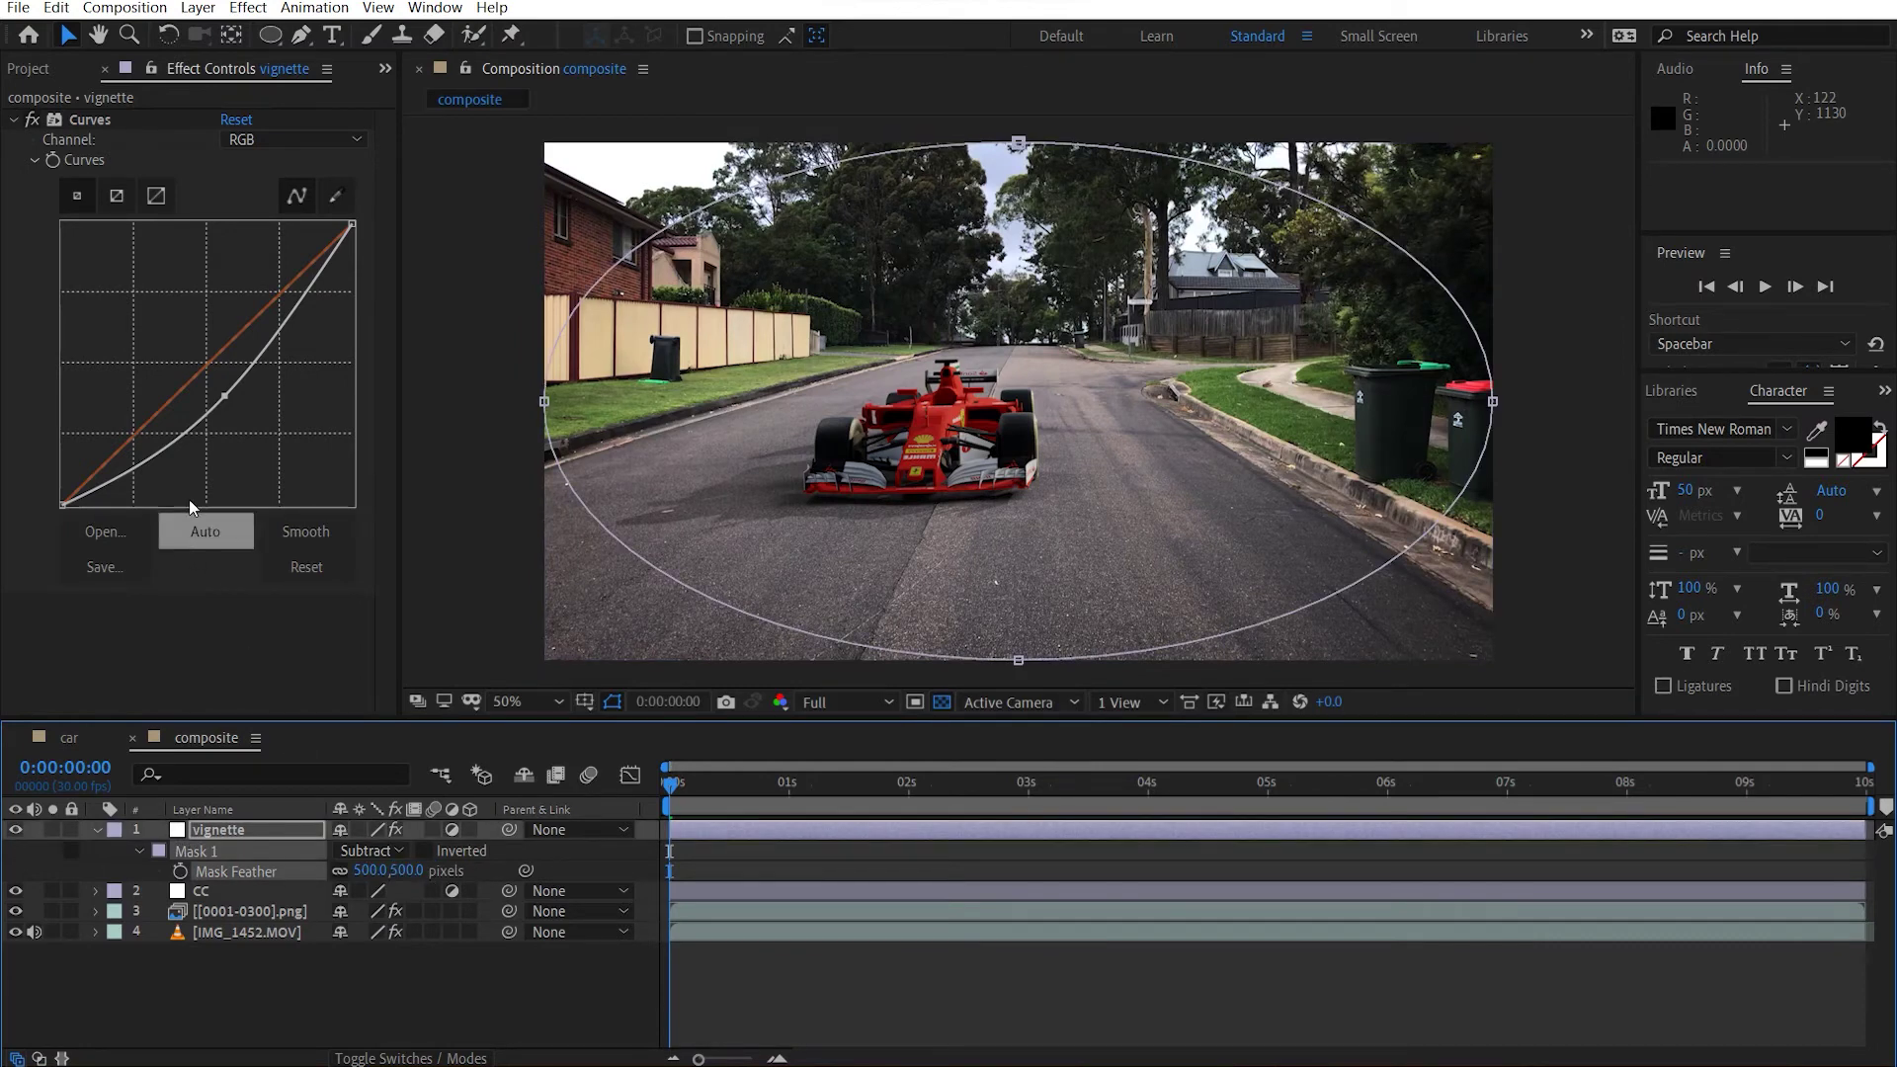
Soften the vignette by moving its RGB curve's midpoint closer to the diagonal
click(220, 399)
drag(219, 399, 213, 389)
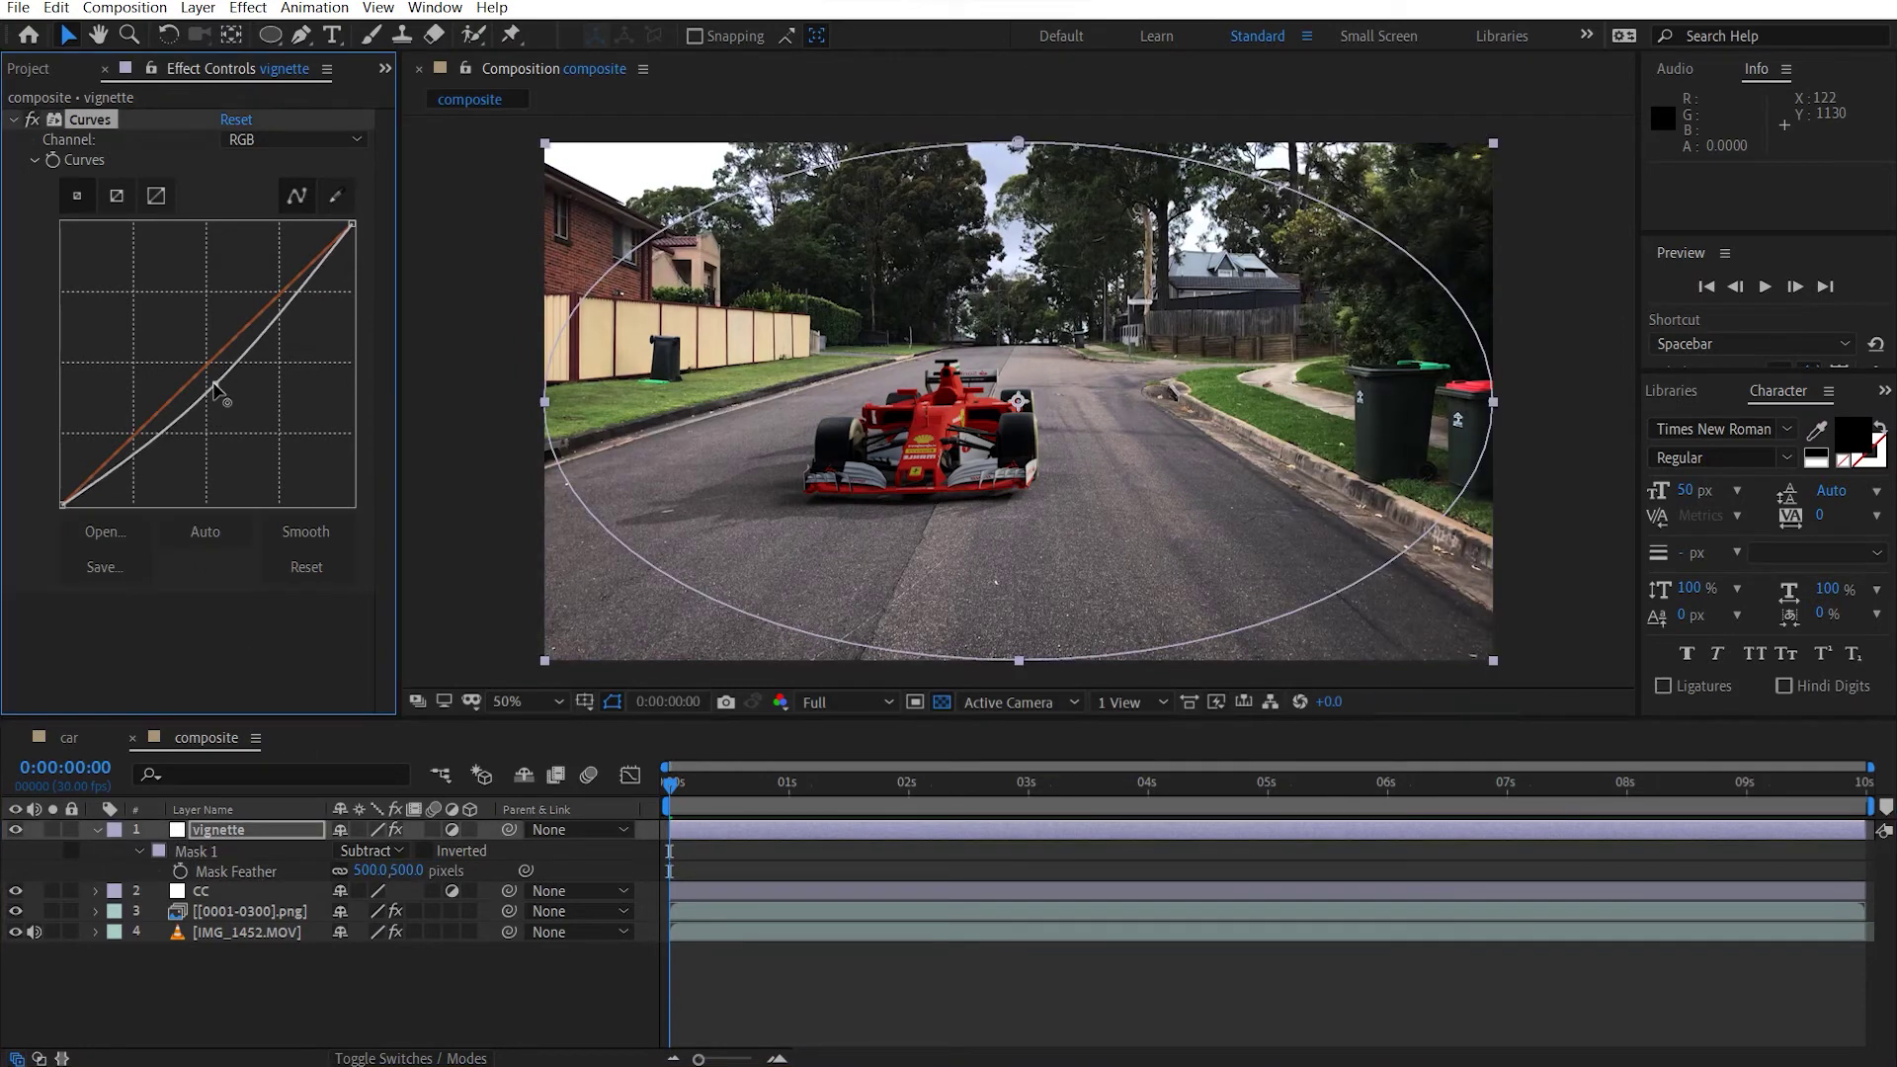
click(1603, 569)
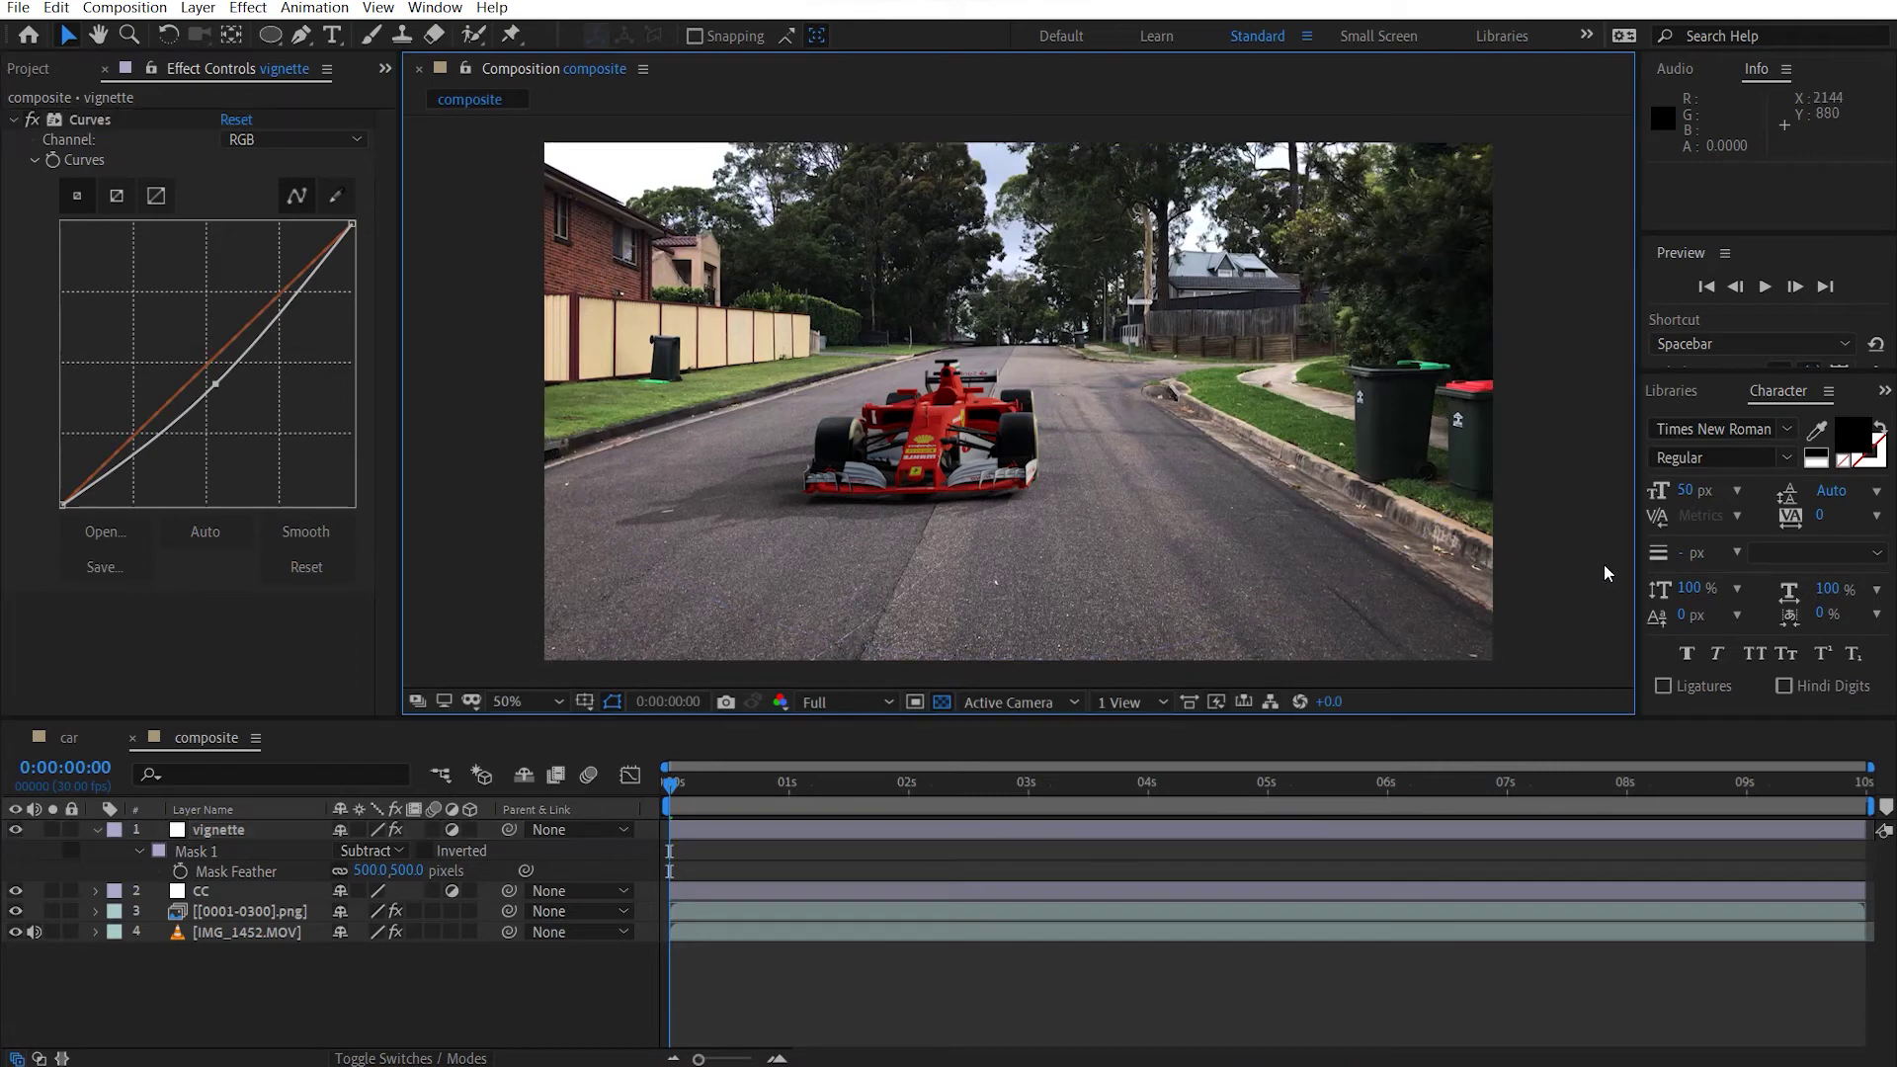
Apply a Curves effect to the CC layer
click(210, 892)
click(244, 464)
key(ctrl+space)
key(Escape)
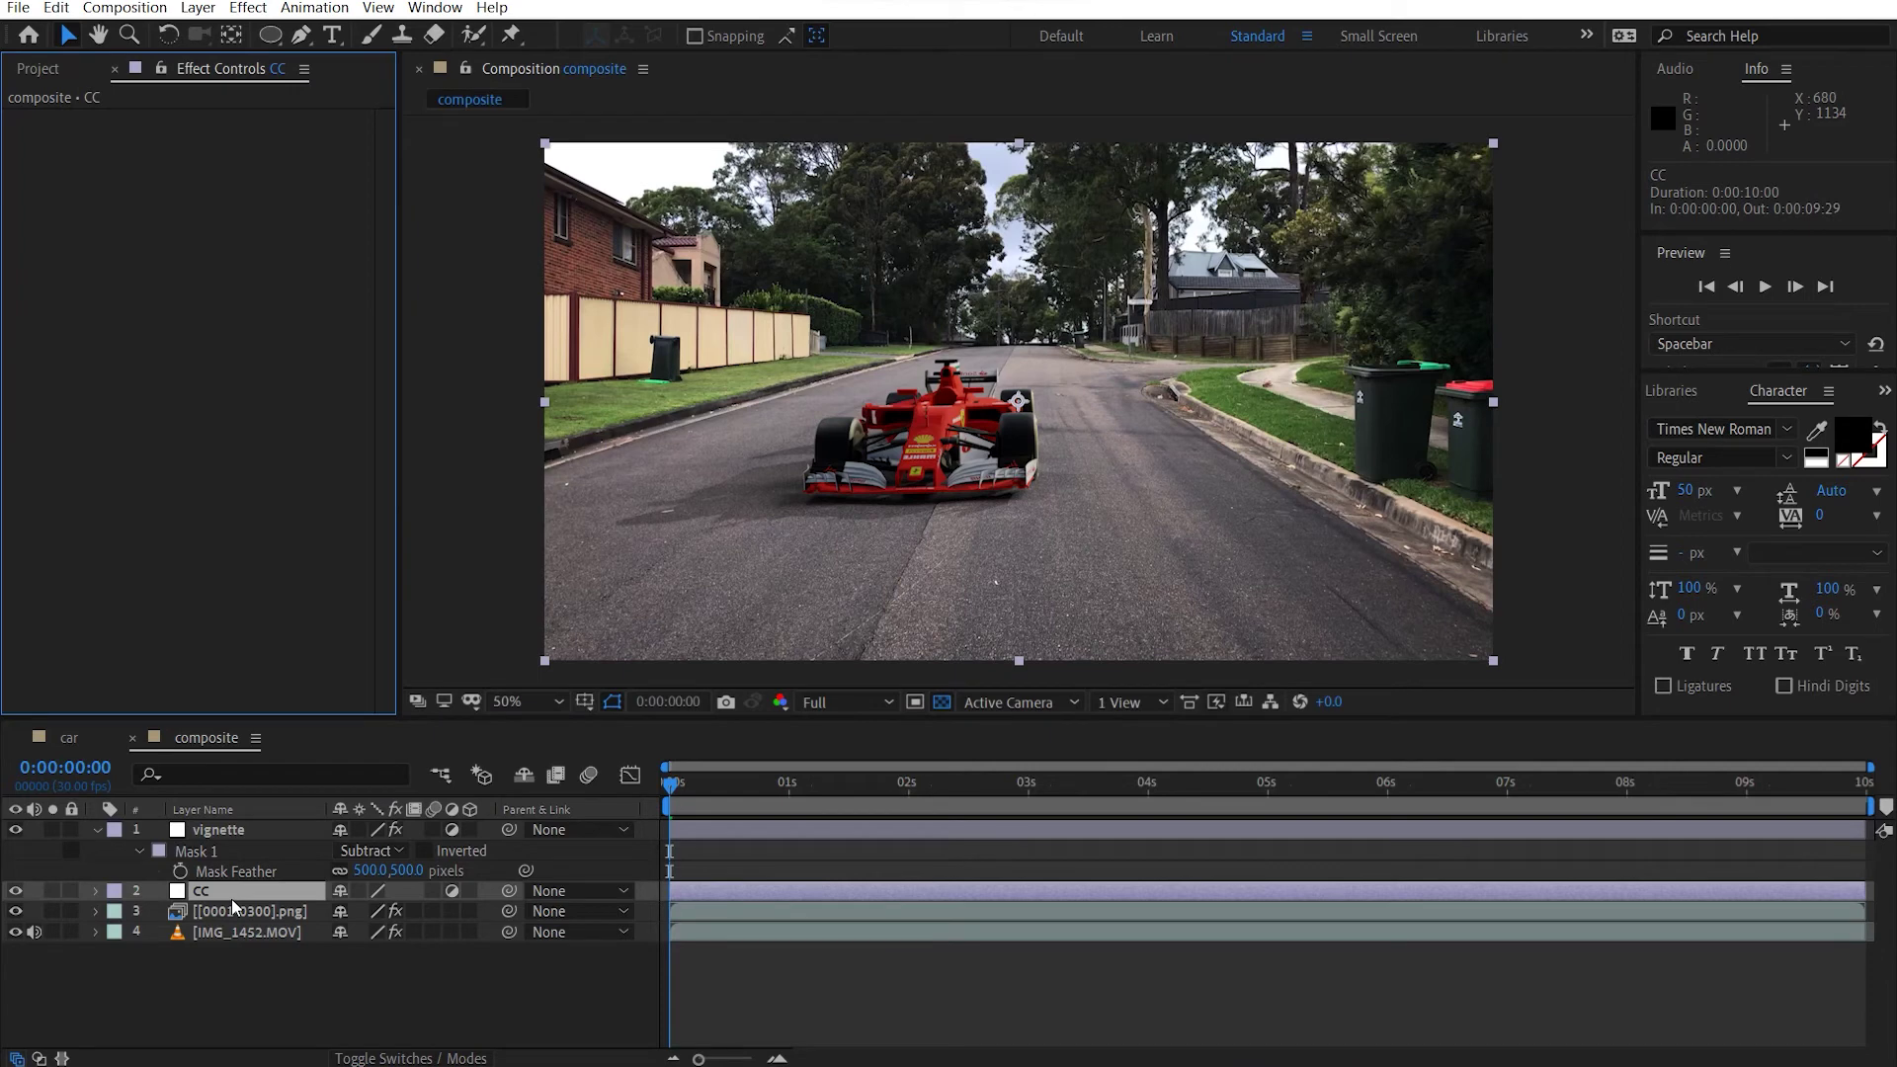
key(ctrl+space)
text(cur)
key(Return)
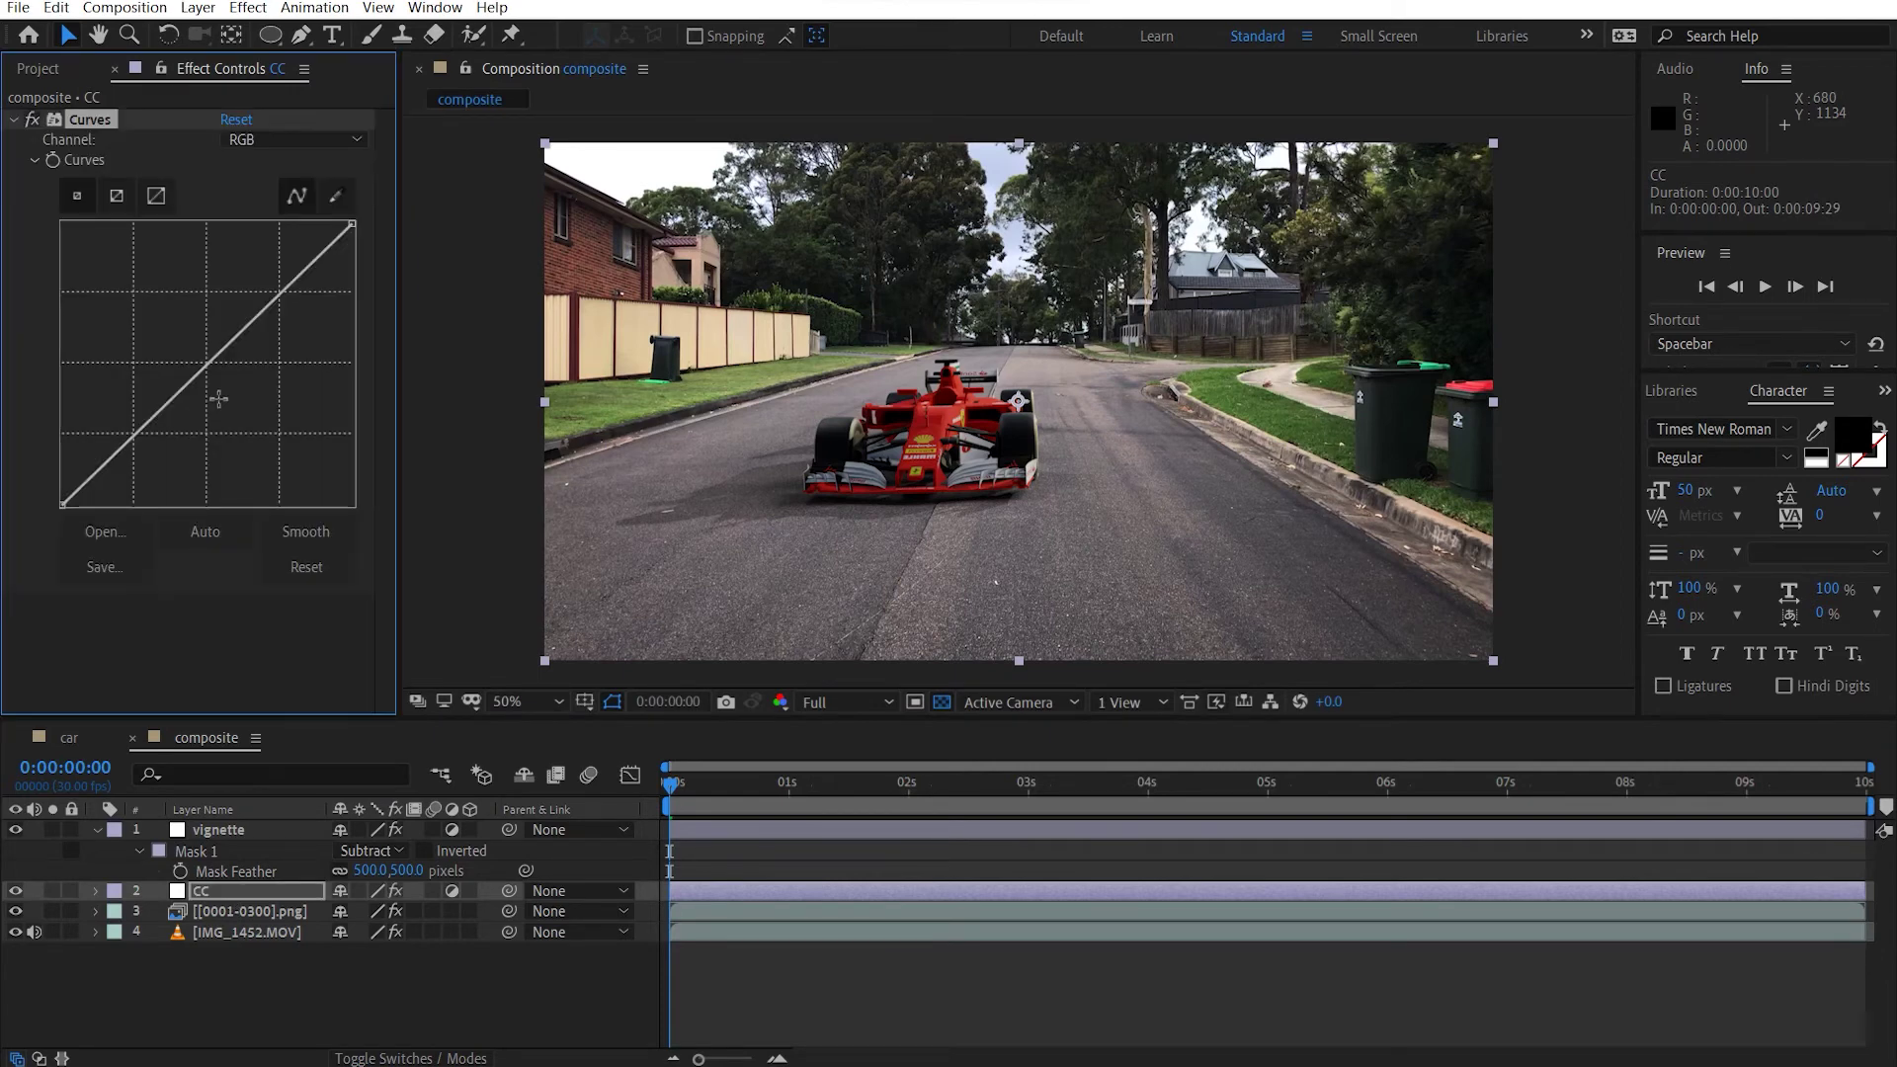
Lift the CC layer's RGB curve slightly above the diagonal with one point in the shadows and one in the highlights
drag(174, 400, 123, 444)
drag(281, 293, 273, 283)
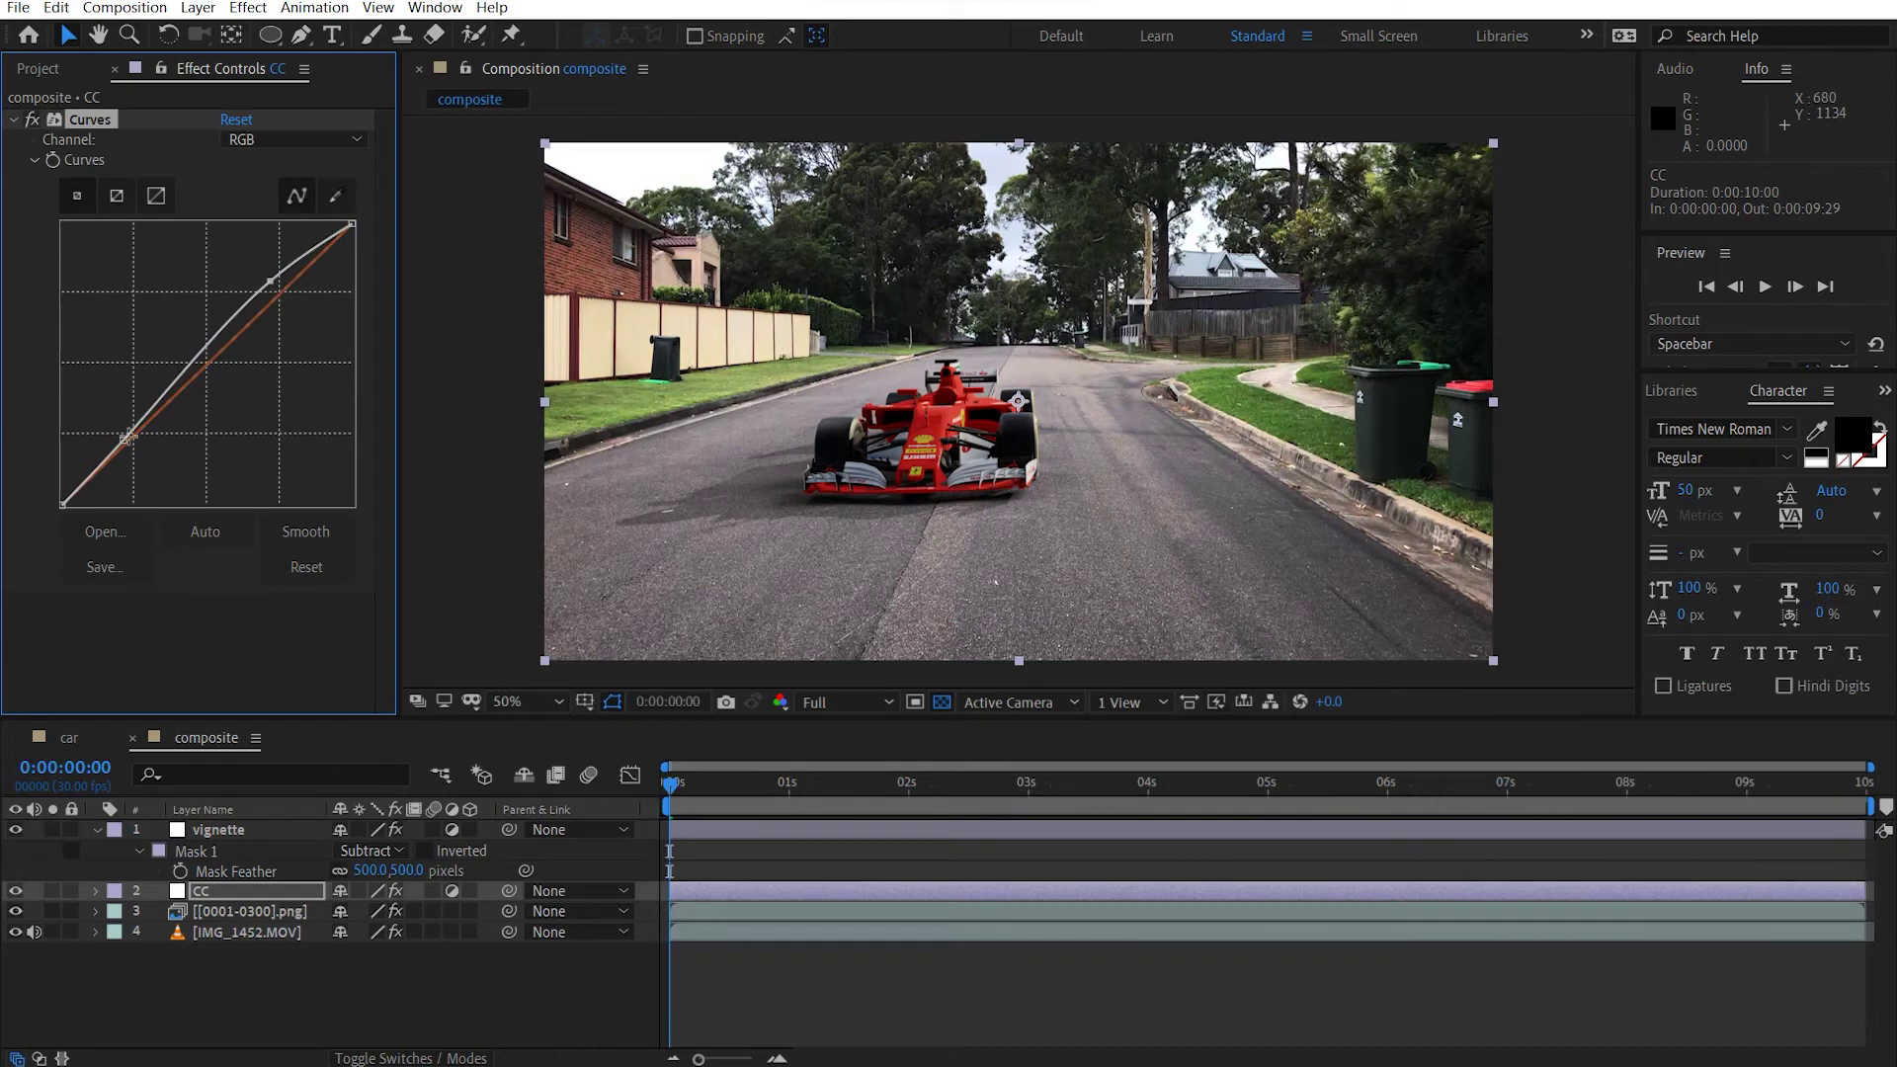
drag(126, 438, 118, 435)
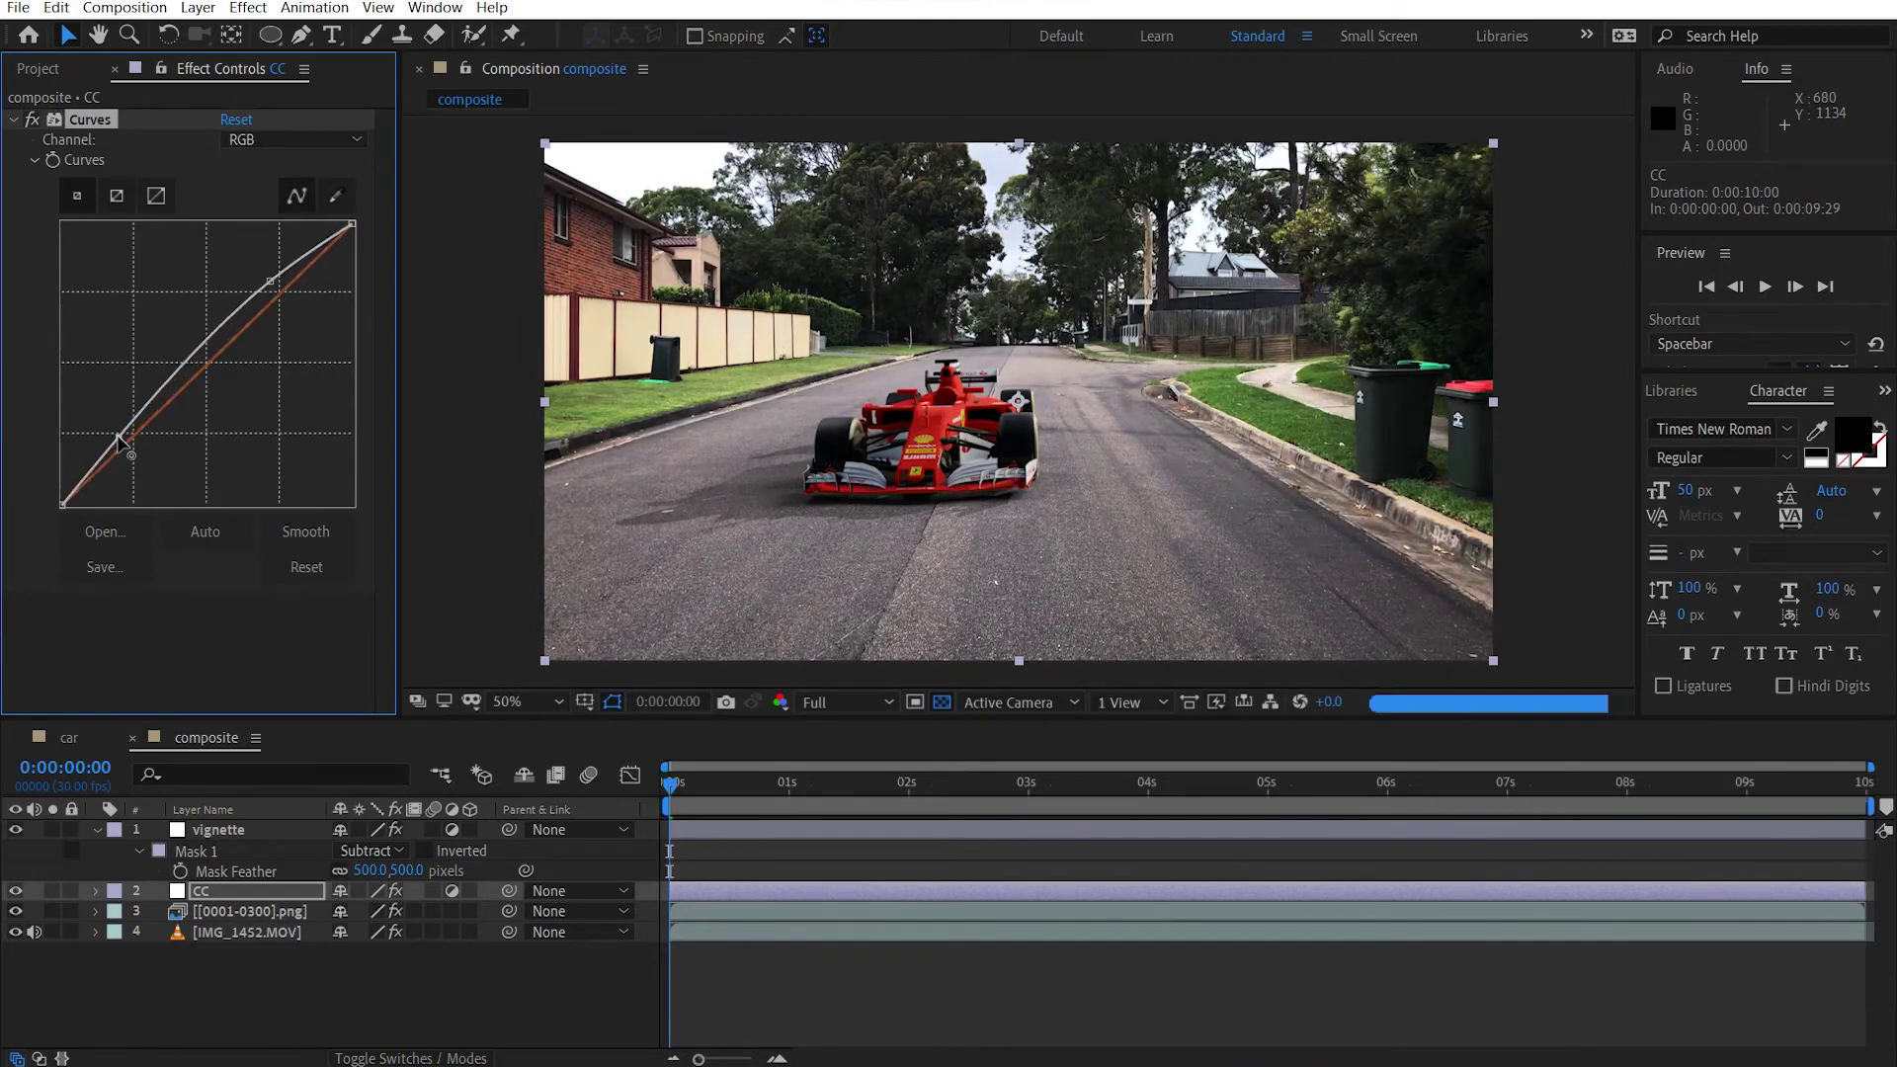
drag(269, 283, 269, 290)
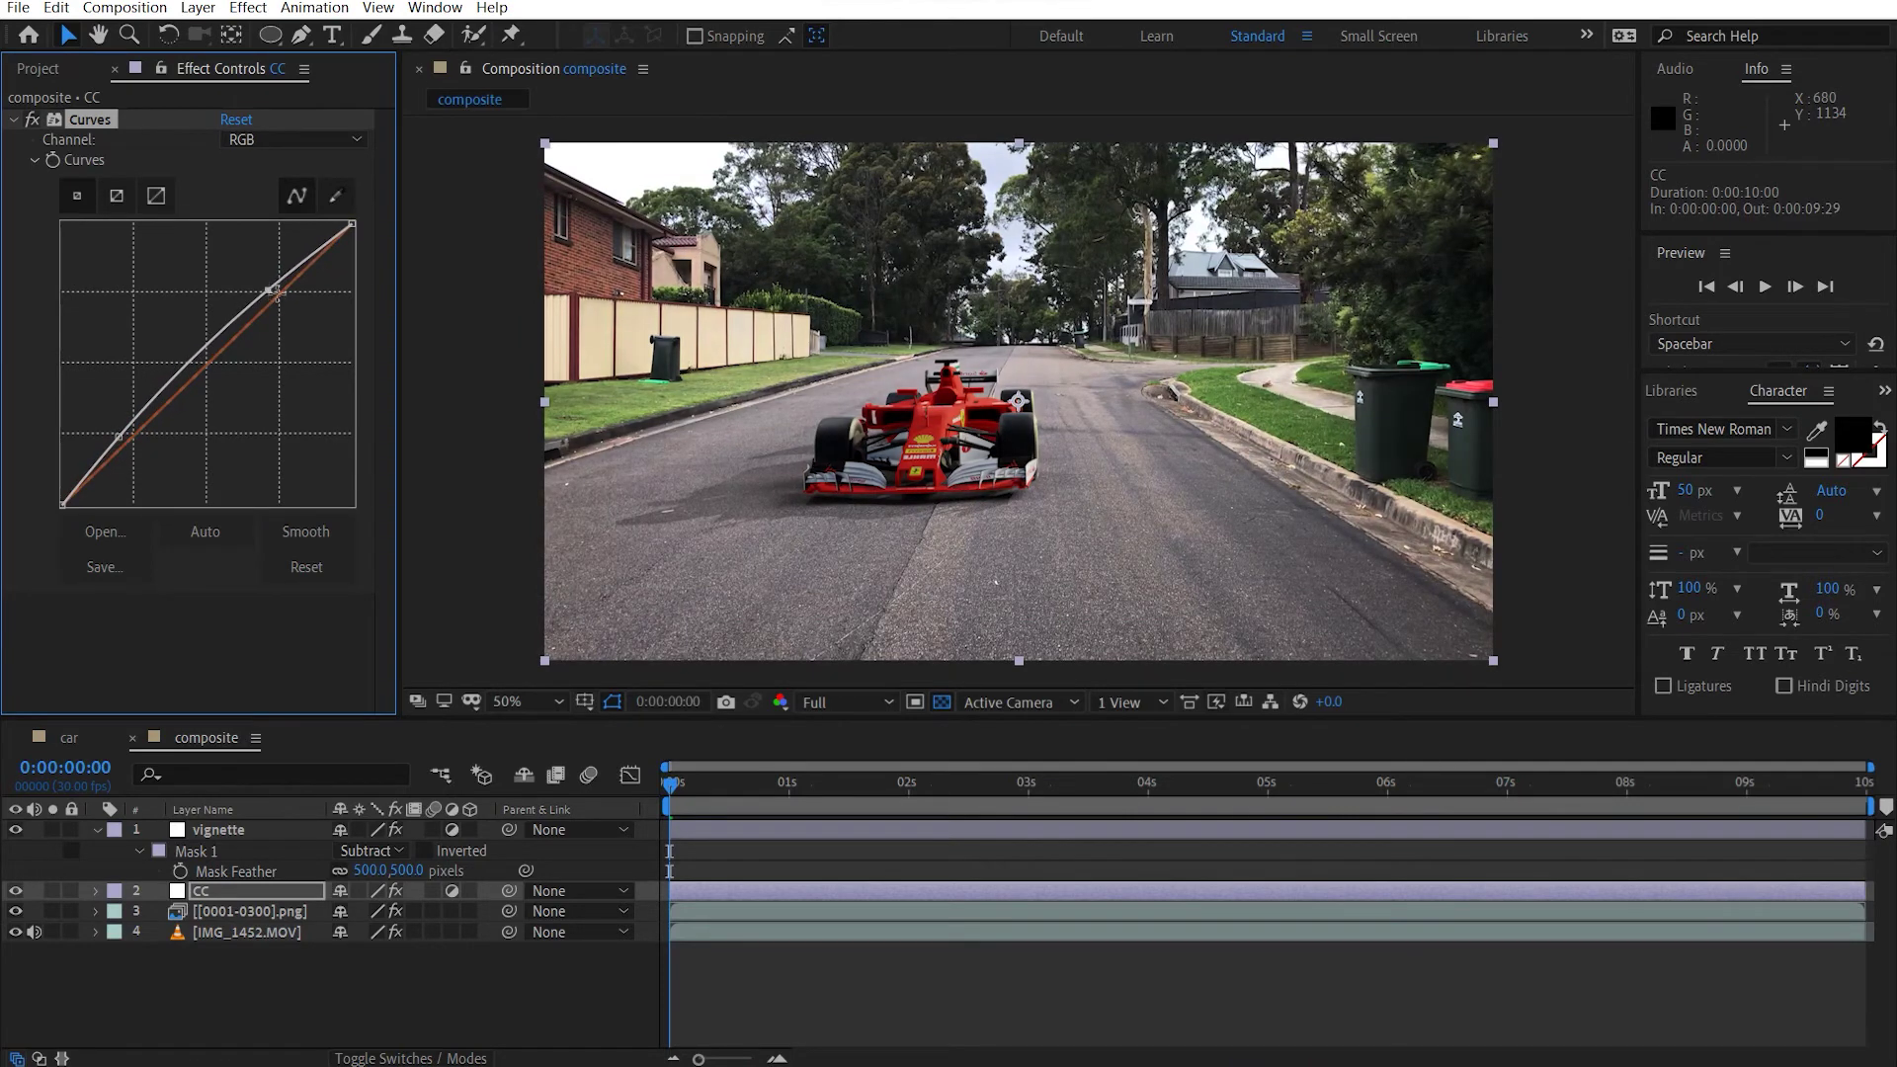
Raise the midtones of the CC layer's Red curve slightly above the diagonal
click(318, 144)
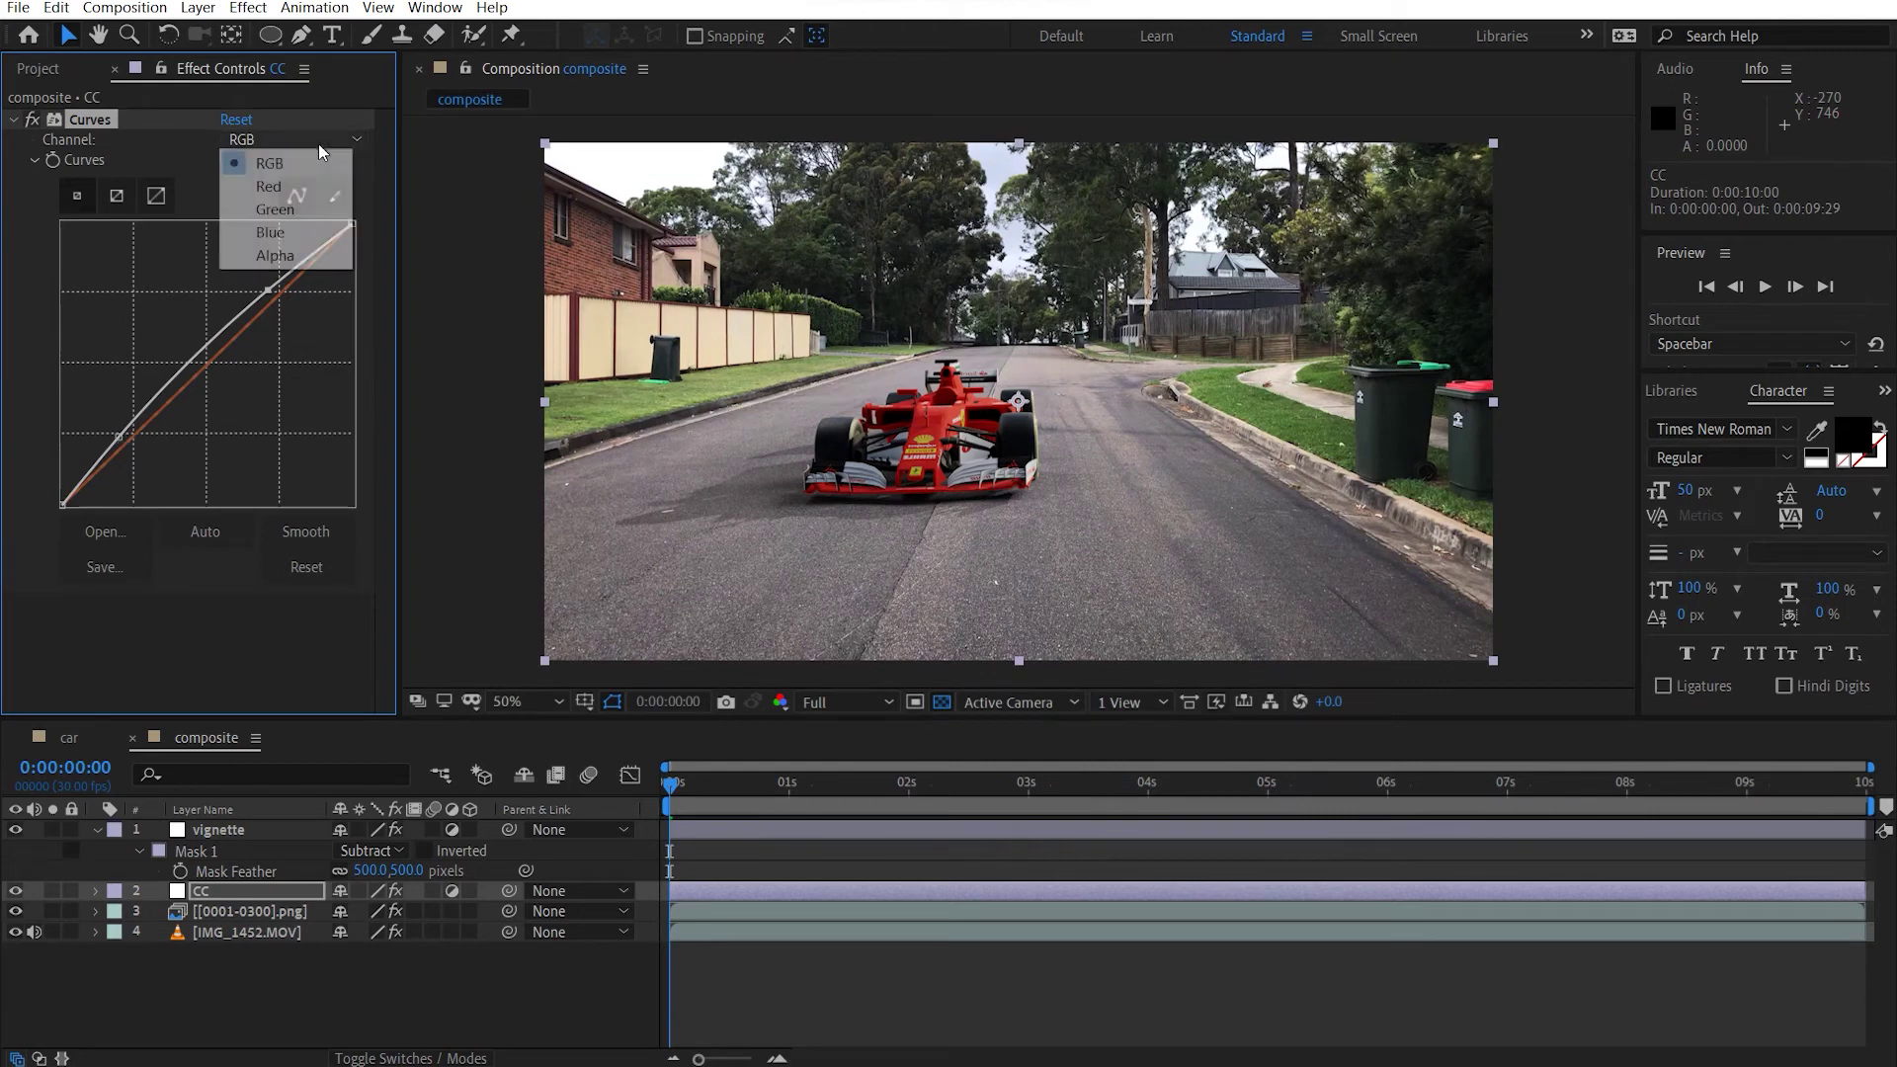
click(259, 185)
drag(208, 368, 197, 368)
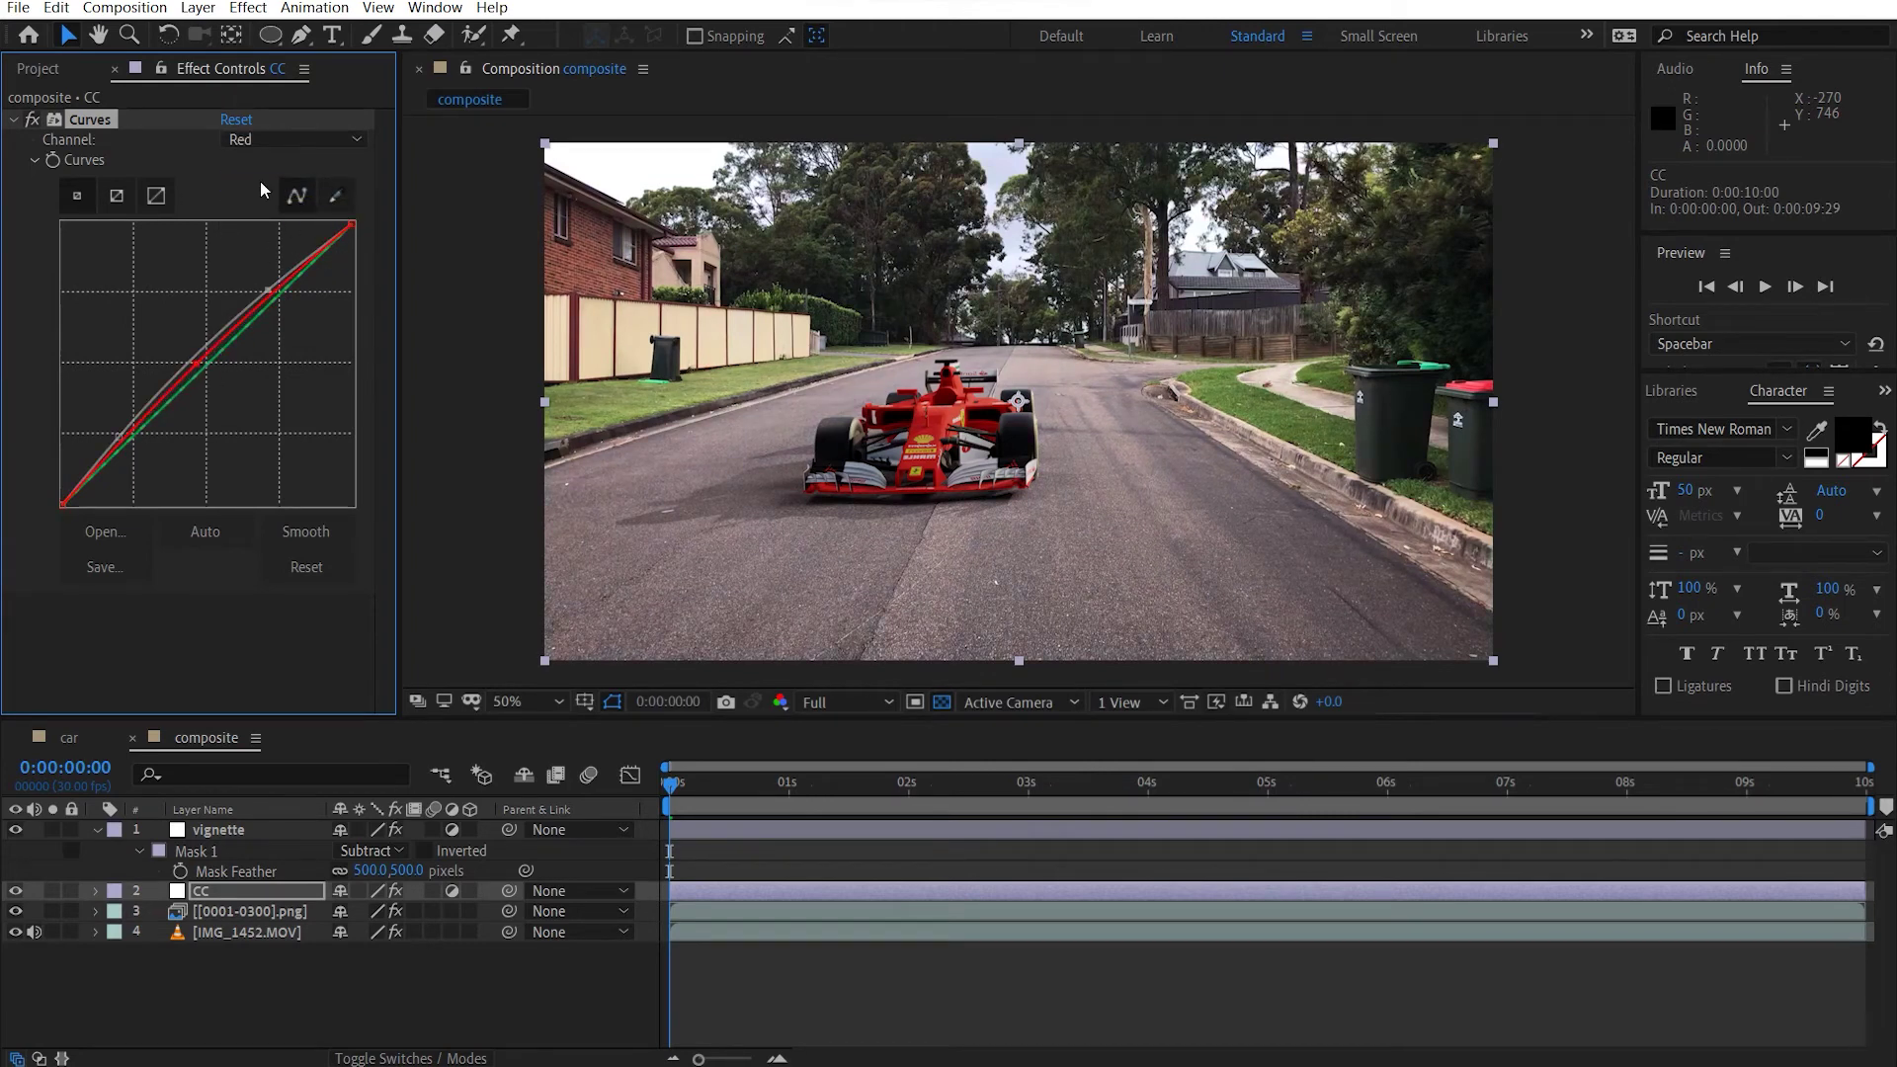
Lower the midtones of the CC layer's Blue curve slightly below the diagonal and fine-tune the Red curve's midpoint
click(270, 144)
click(287, 231)
drag(215, 360, 215, 371)
click(197, 365)
drag(197, 365, 196, 369)
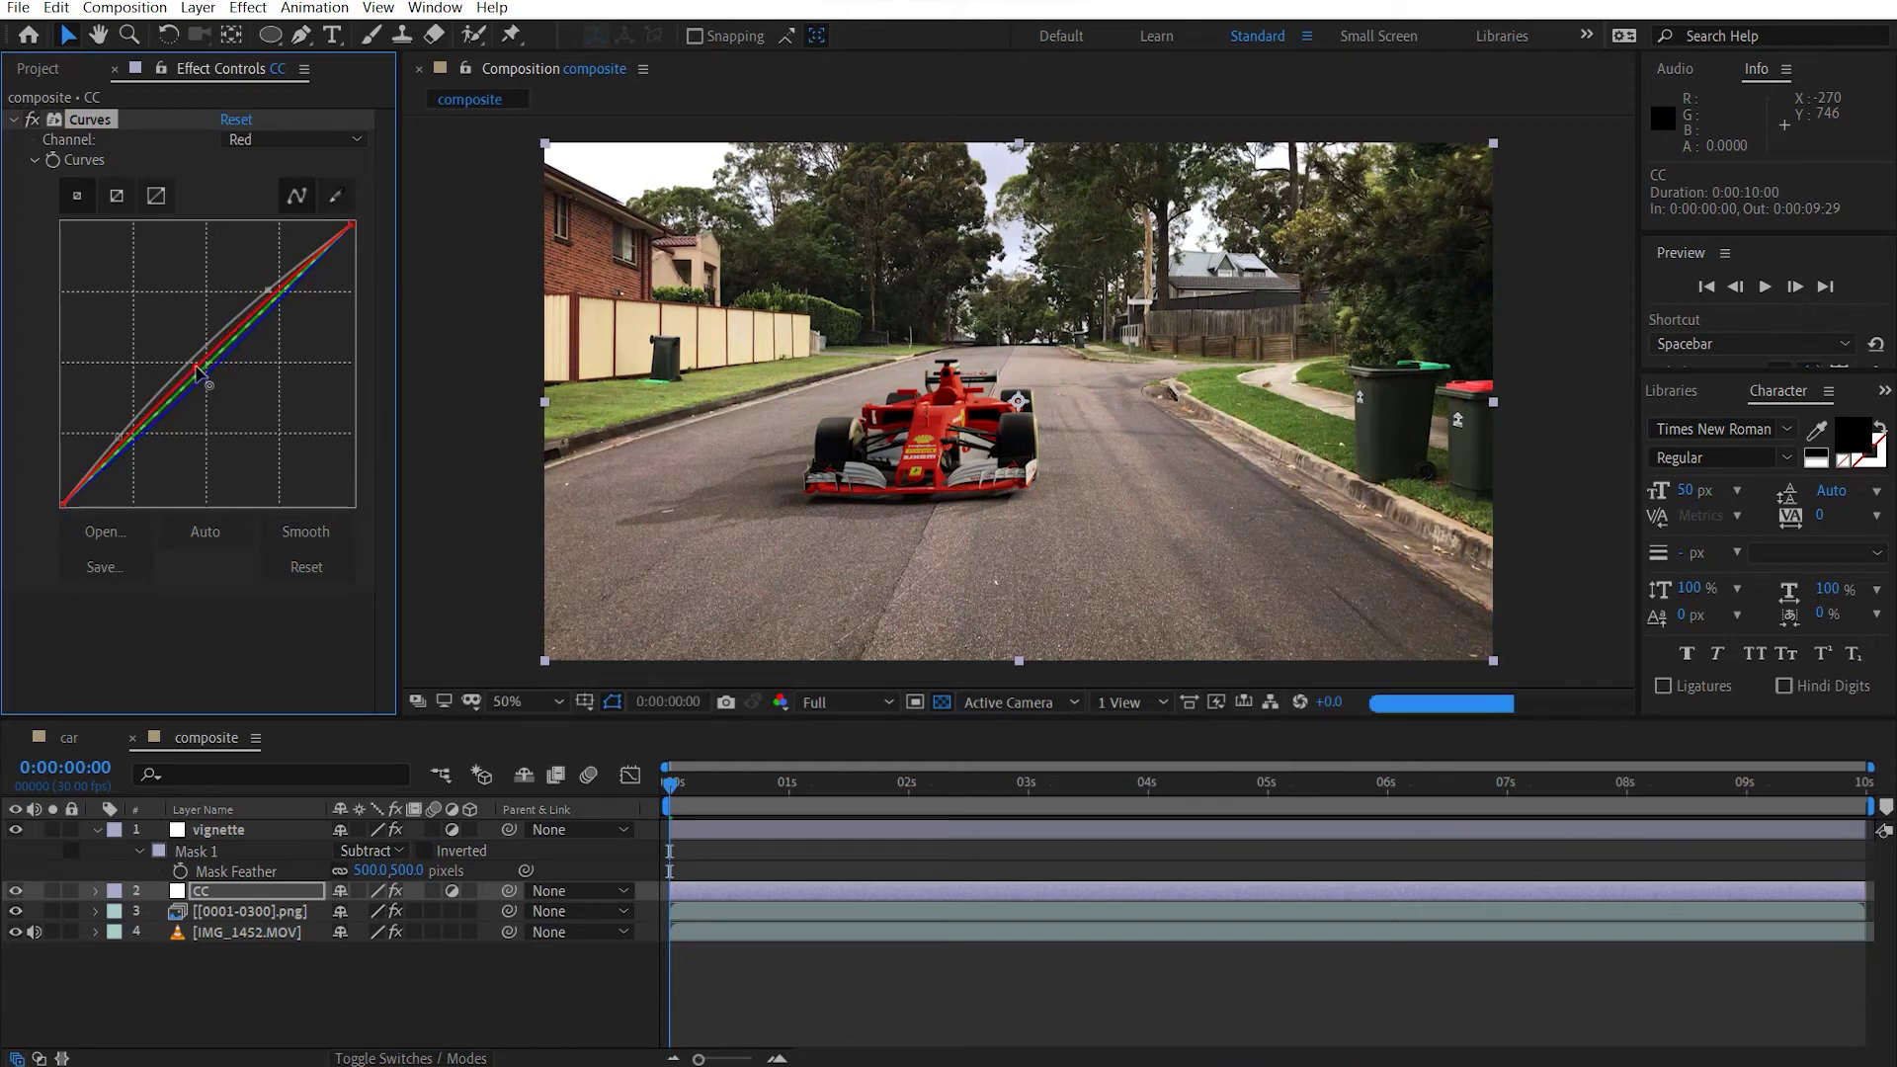
click(207, 387)
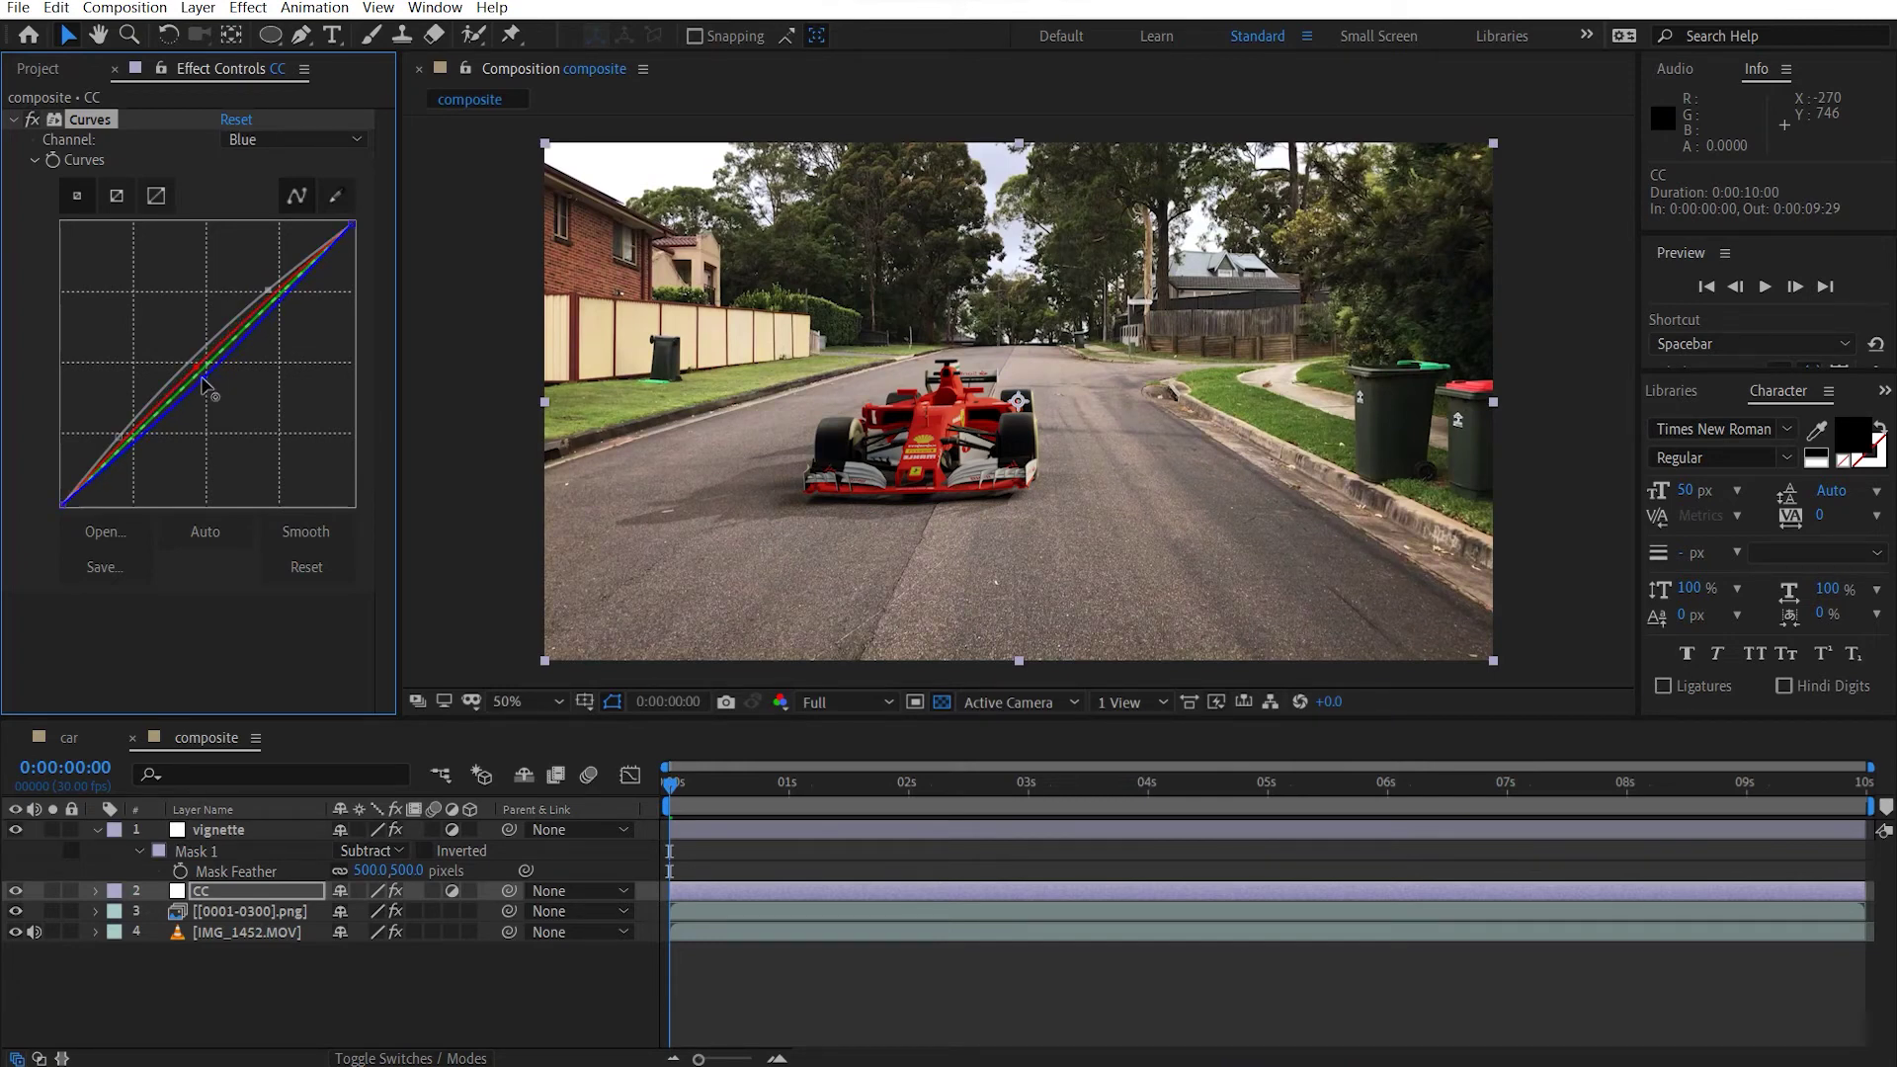
click(197, 366)
Apply a Tint effect to the CC layer and set Amount to Tint to 20%
click(13, 121)
key(ctrl+space)
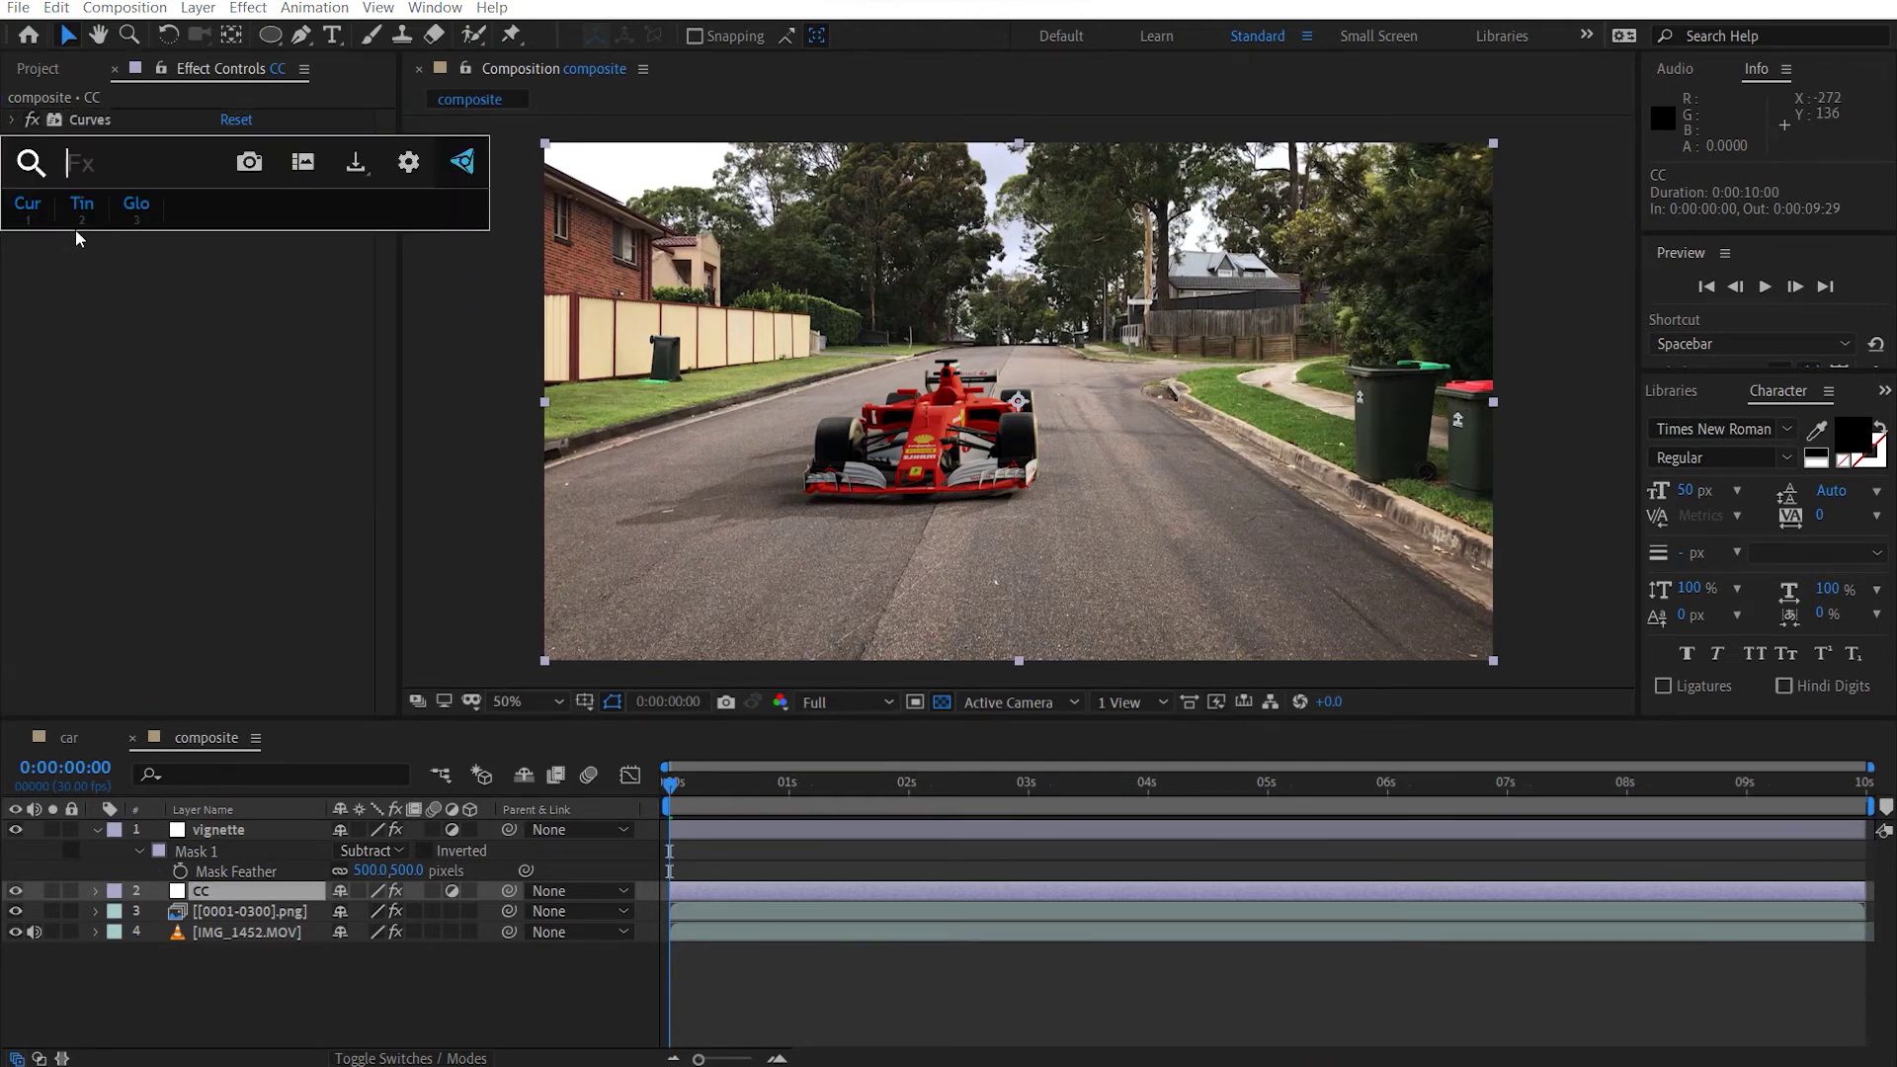
key(2)
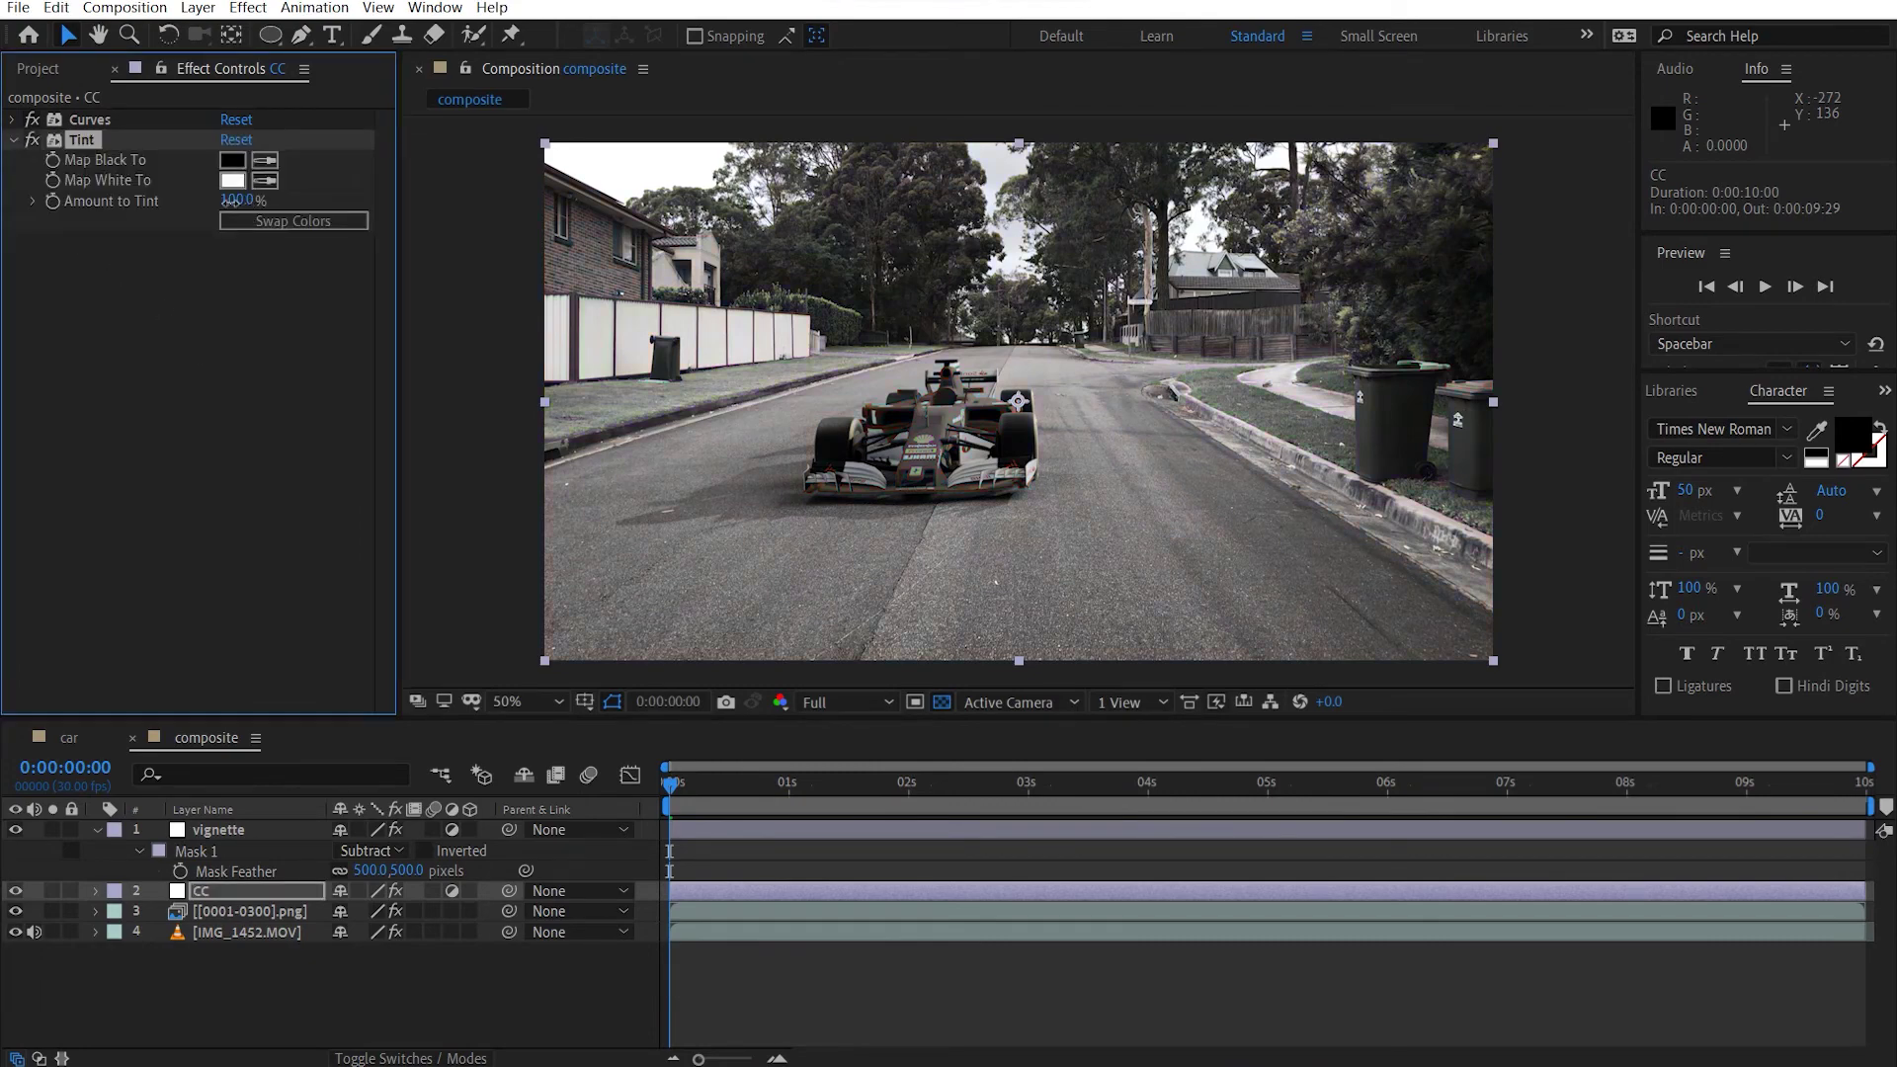
drag(237, 201, 149, 205)
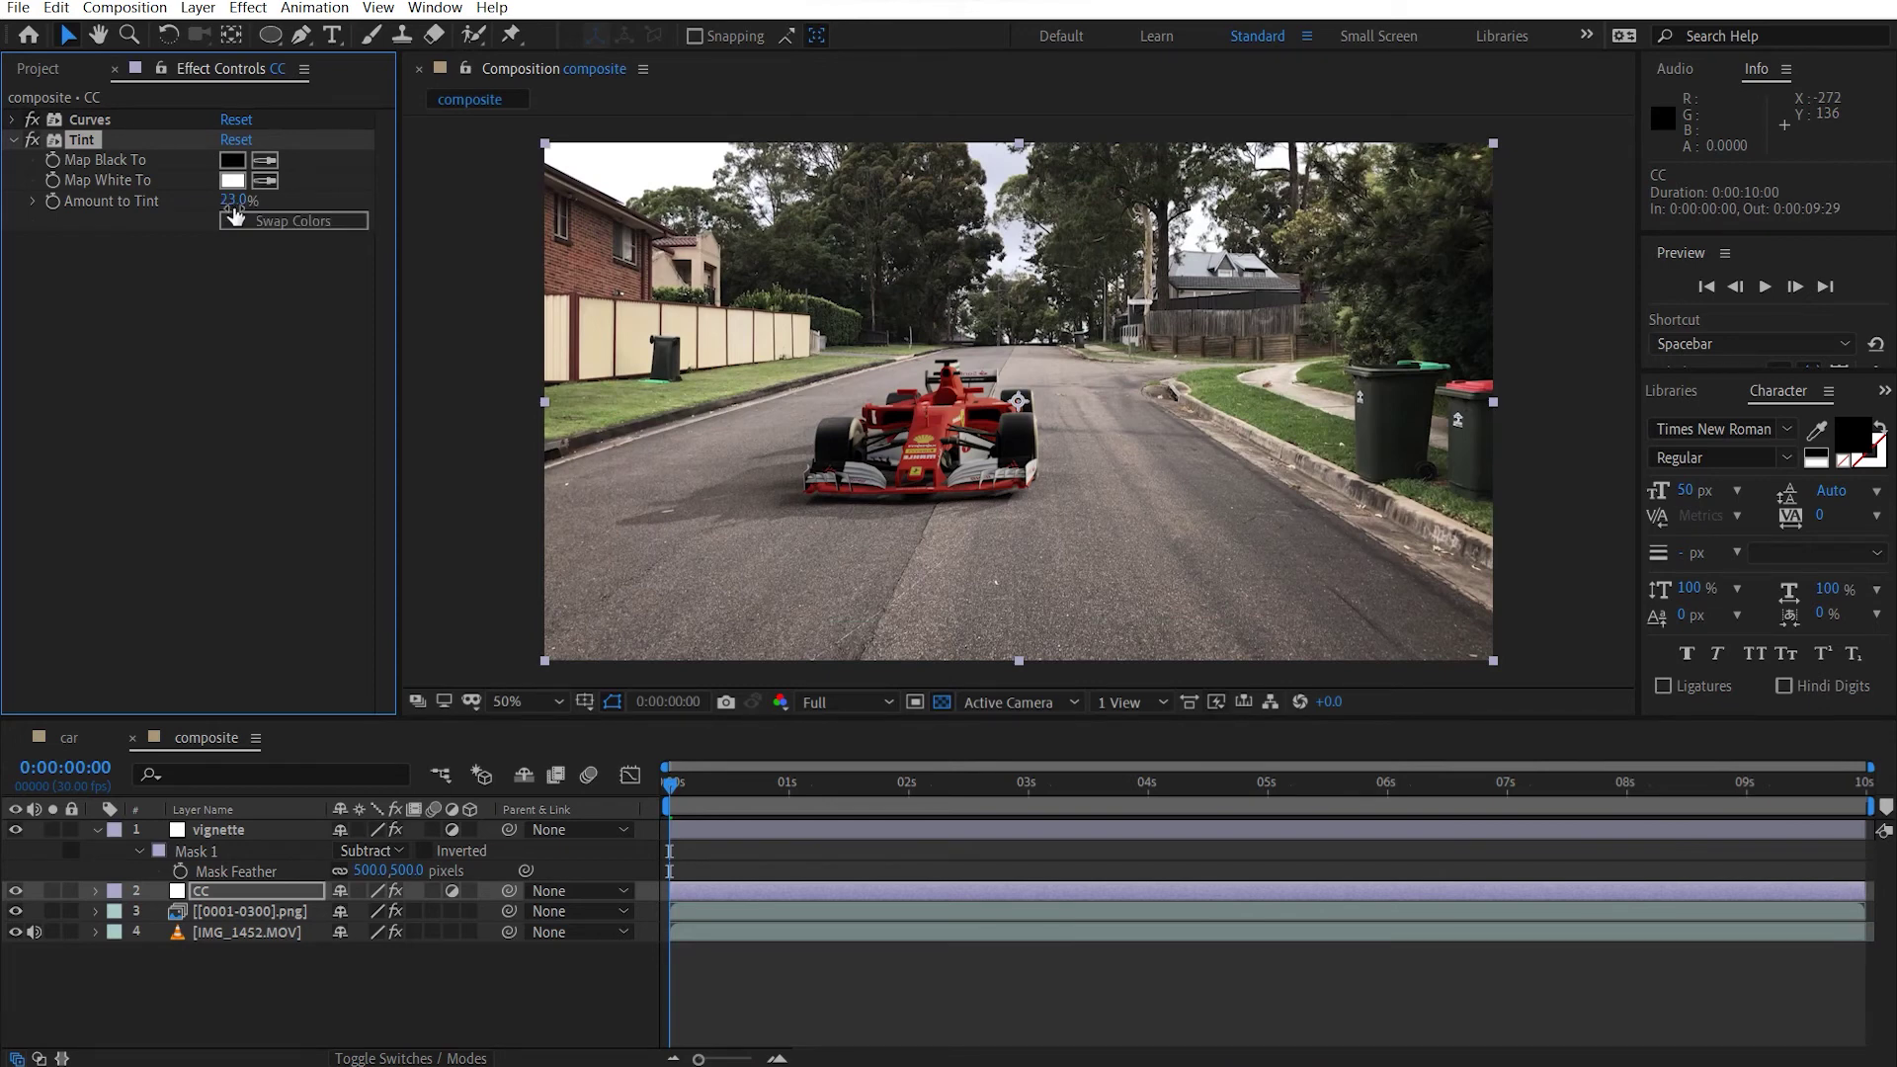
drag(236, 201, 238, 202)
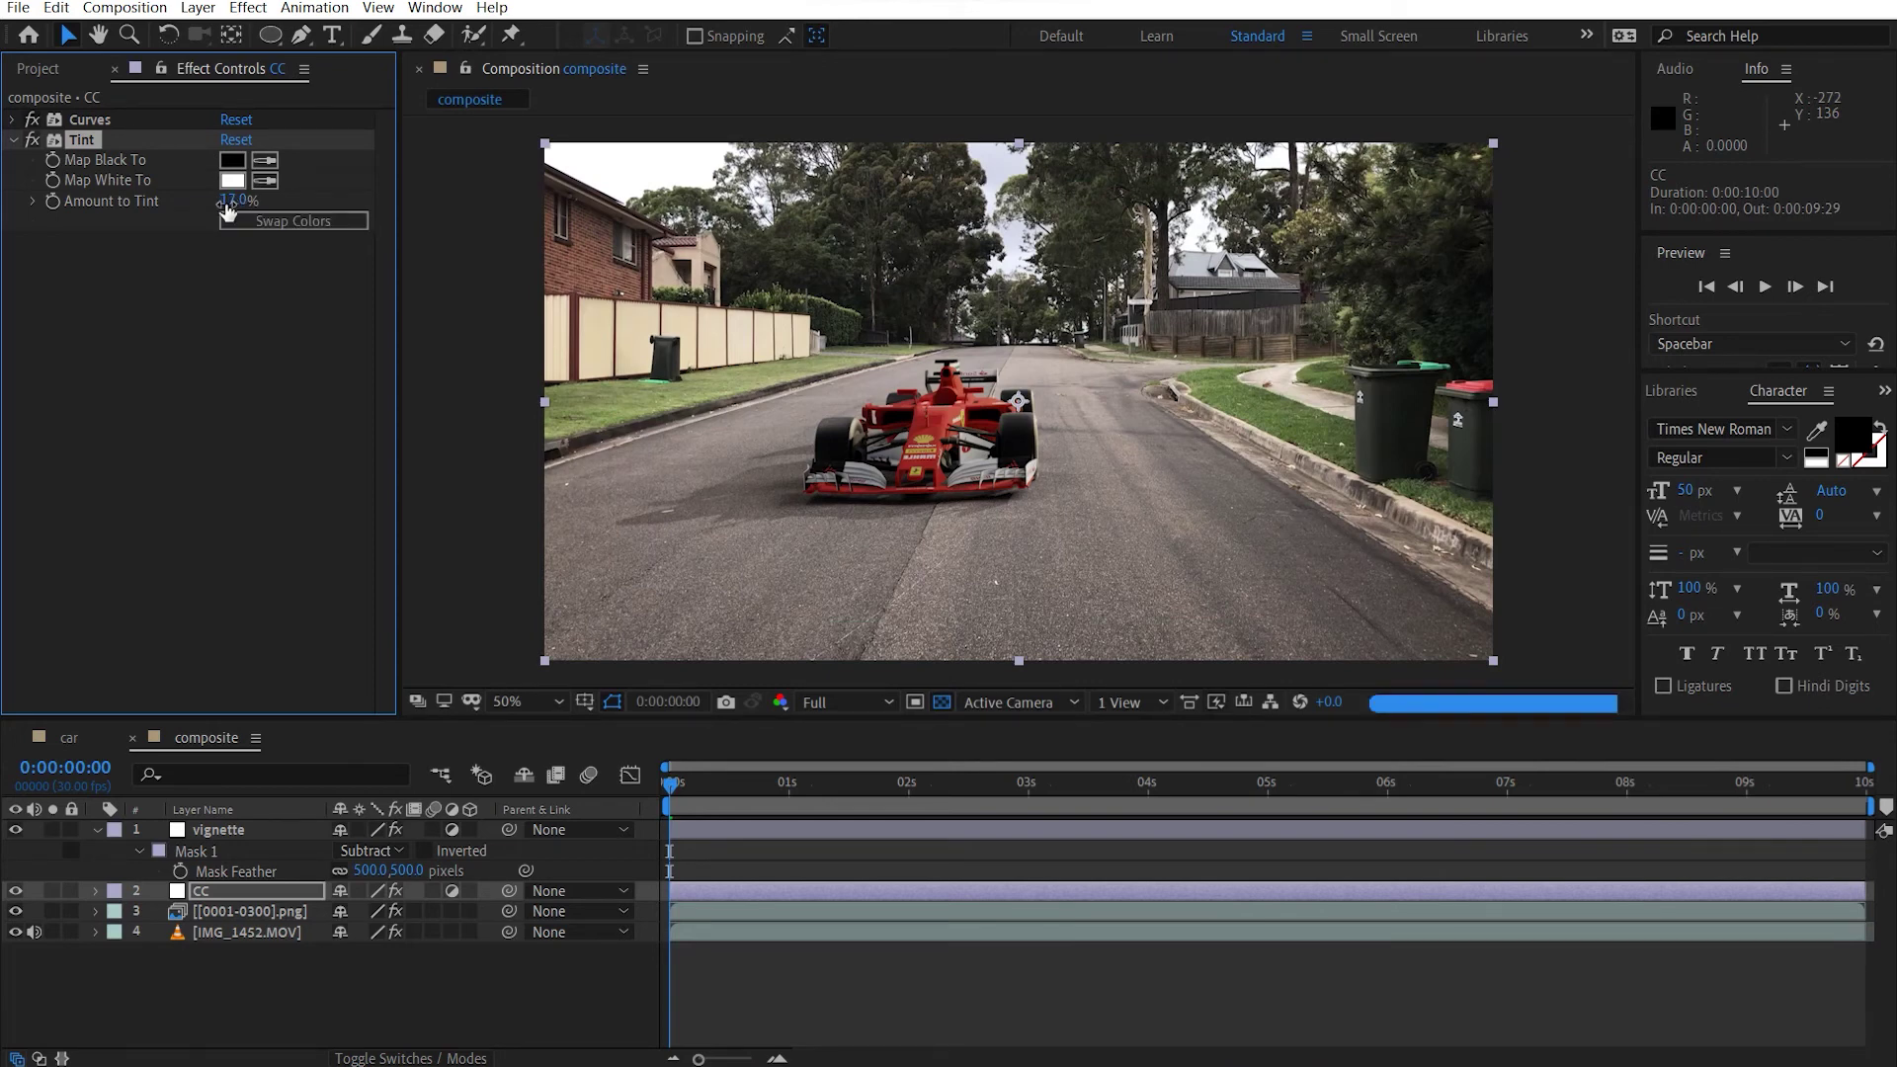
click(233, 200)
text(20)
key(Return)
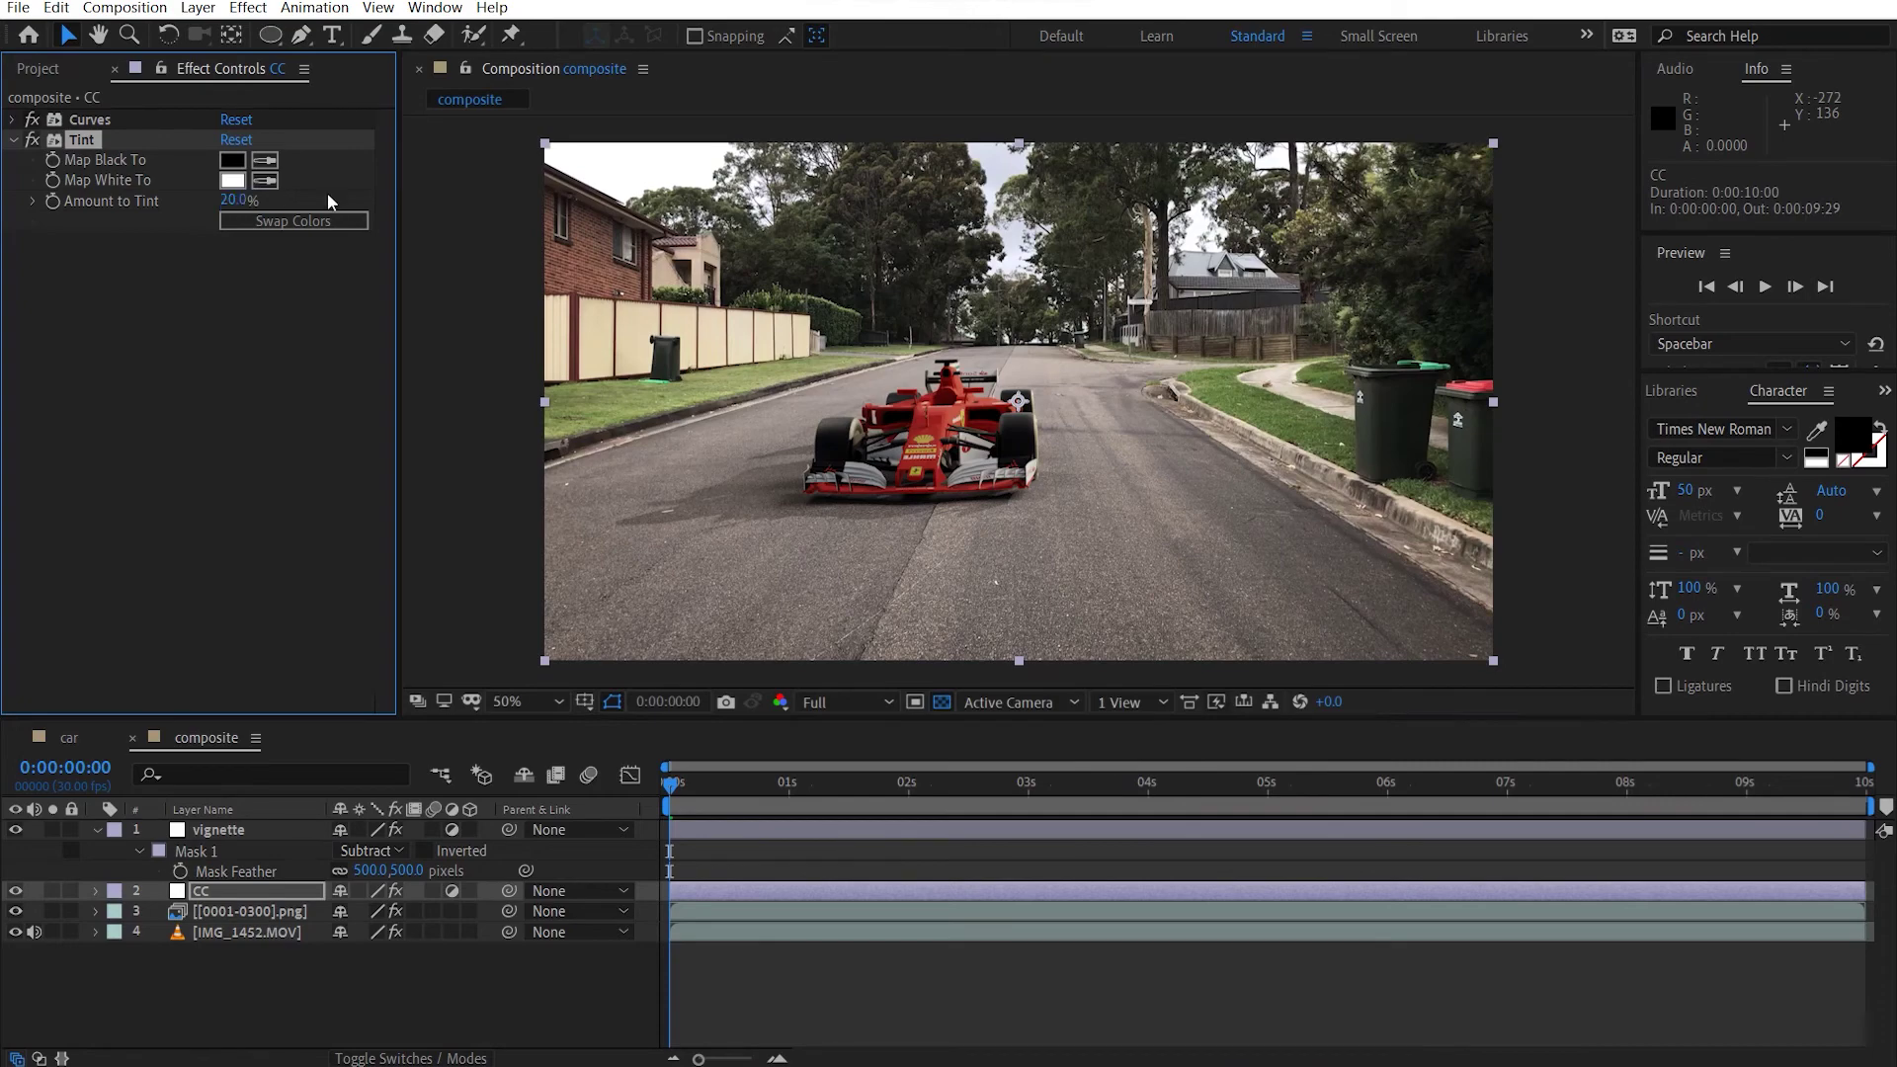
Apply an Unsharp Mask effect to the CC layer
click(156, 371)
key(ctrl+space)
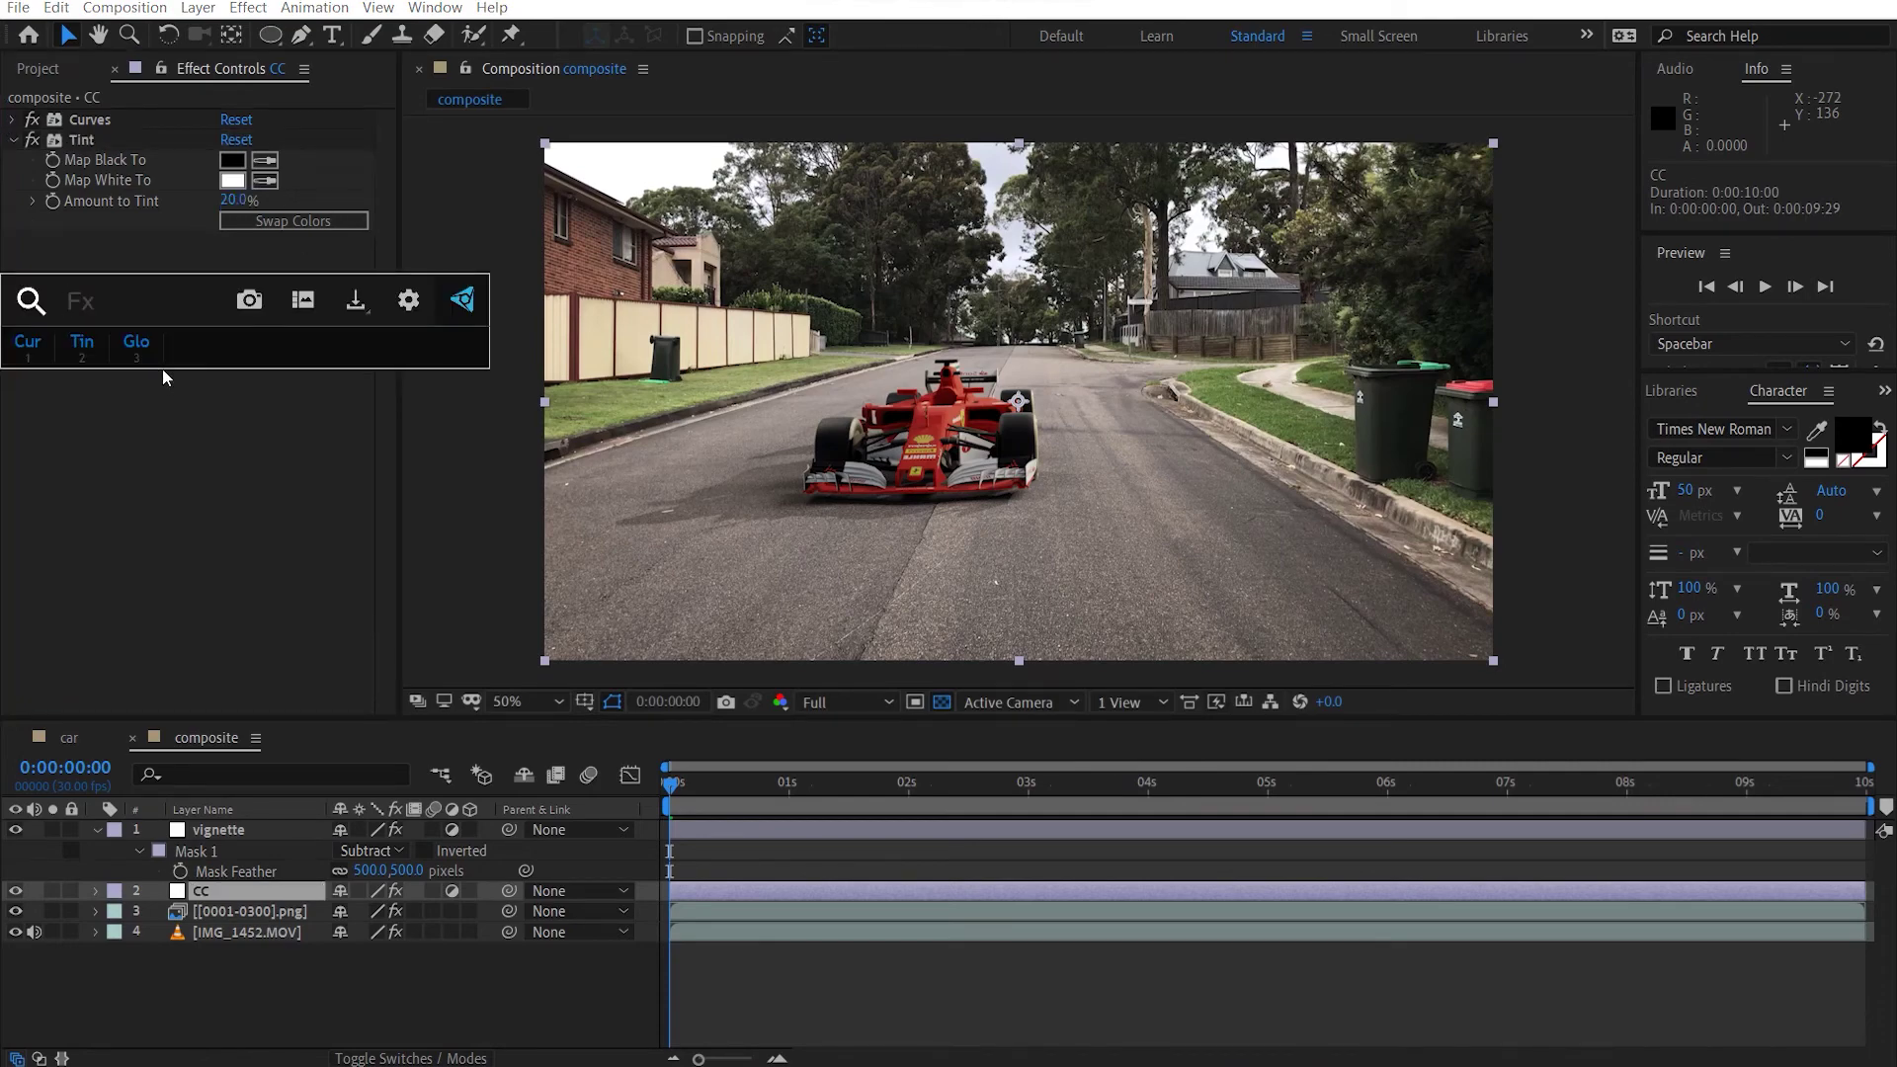
text(unsh)
key(Return)
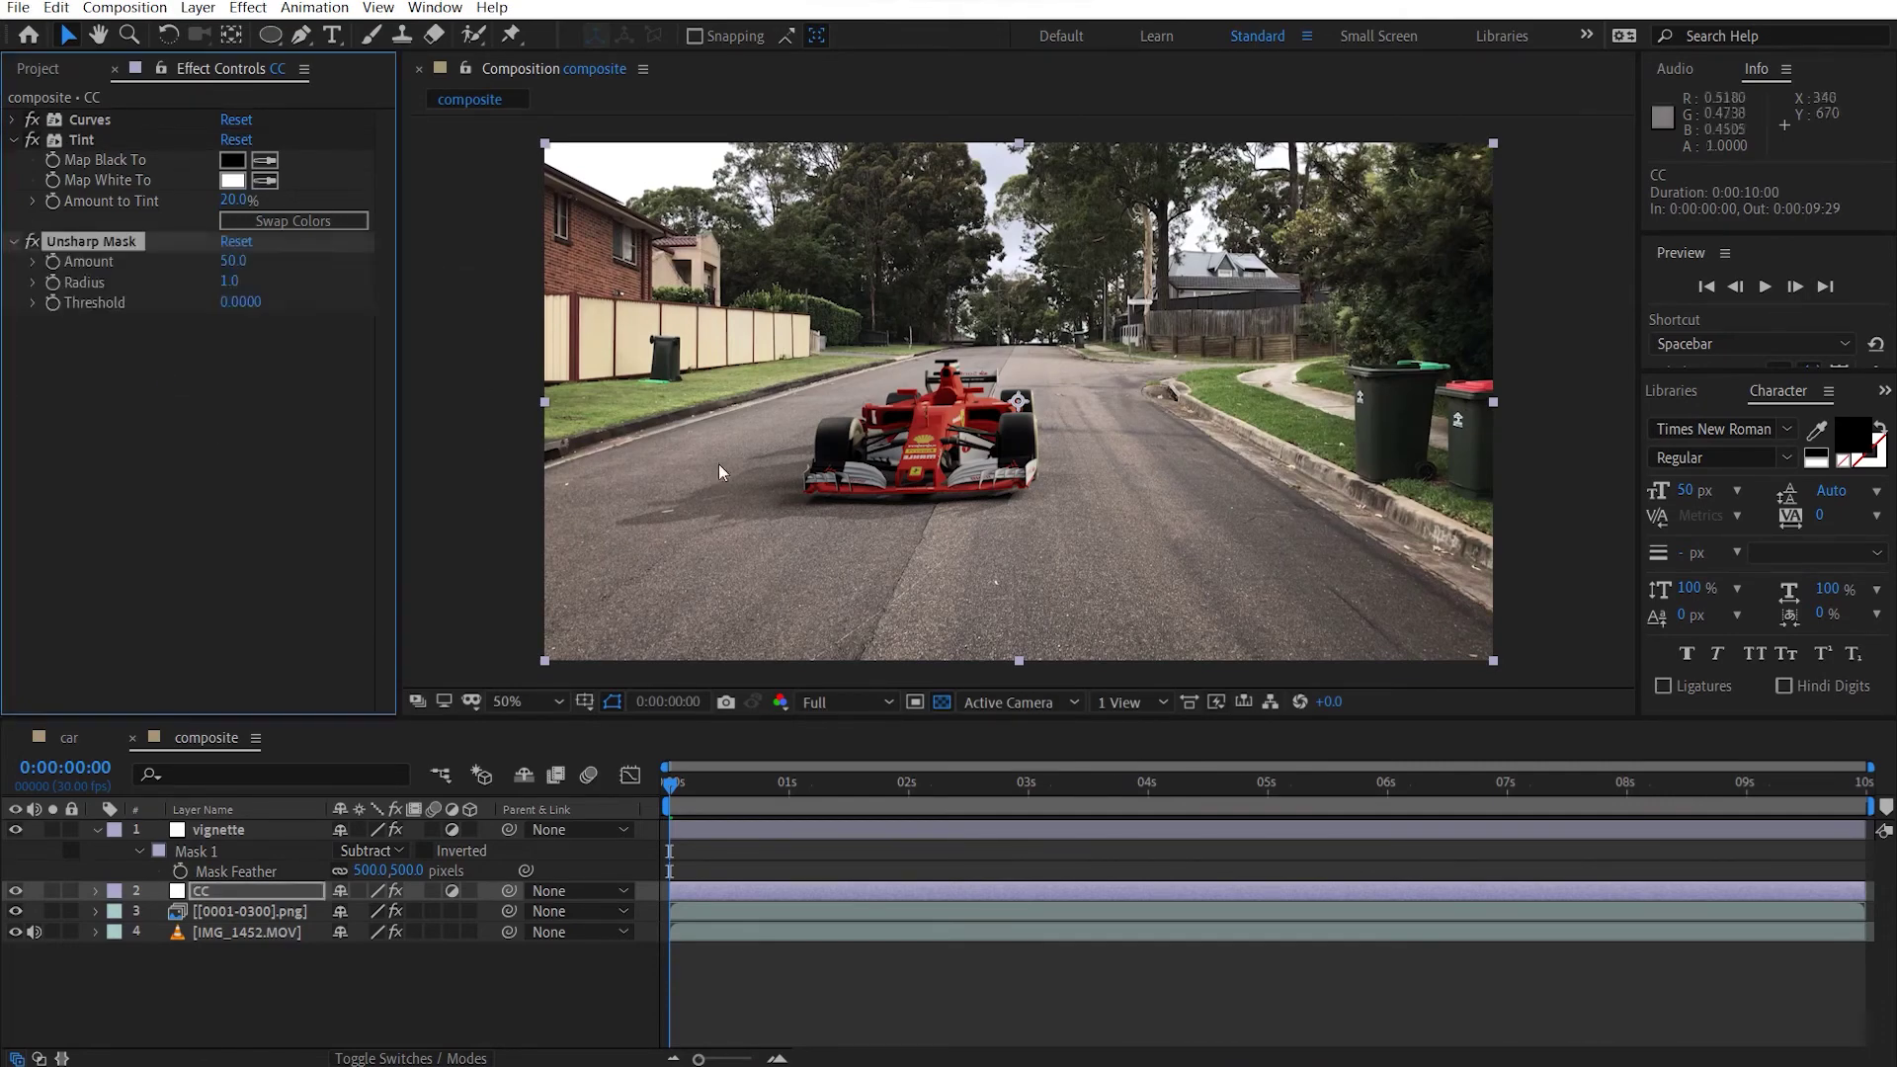
Set the Unsharp Mask's Amount to 40 and Radius to 2.0
key(period)
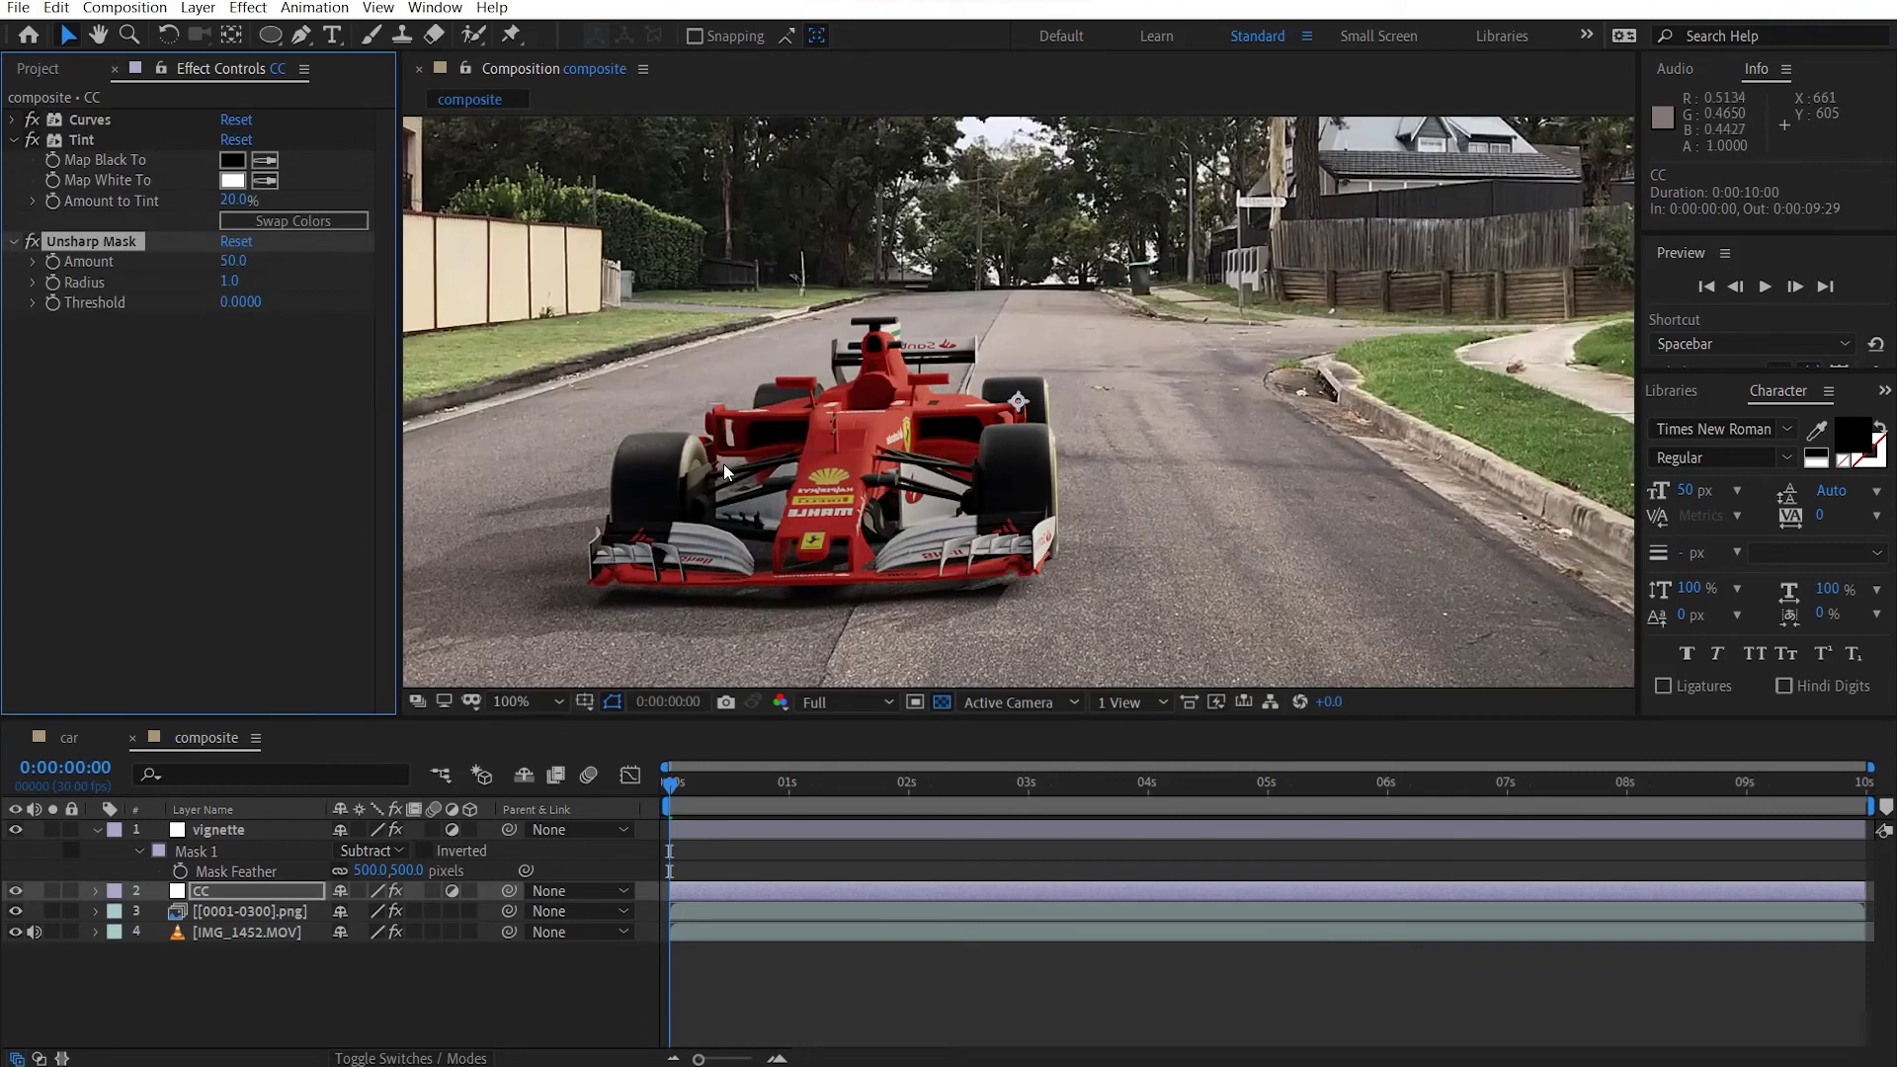
click(233, 261)
text(40)
key(Return)
click(229, 282)
key(Return)
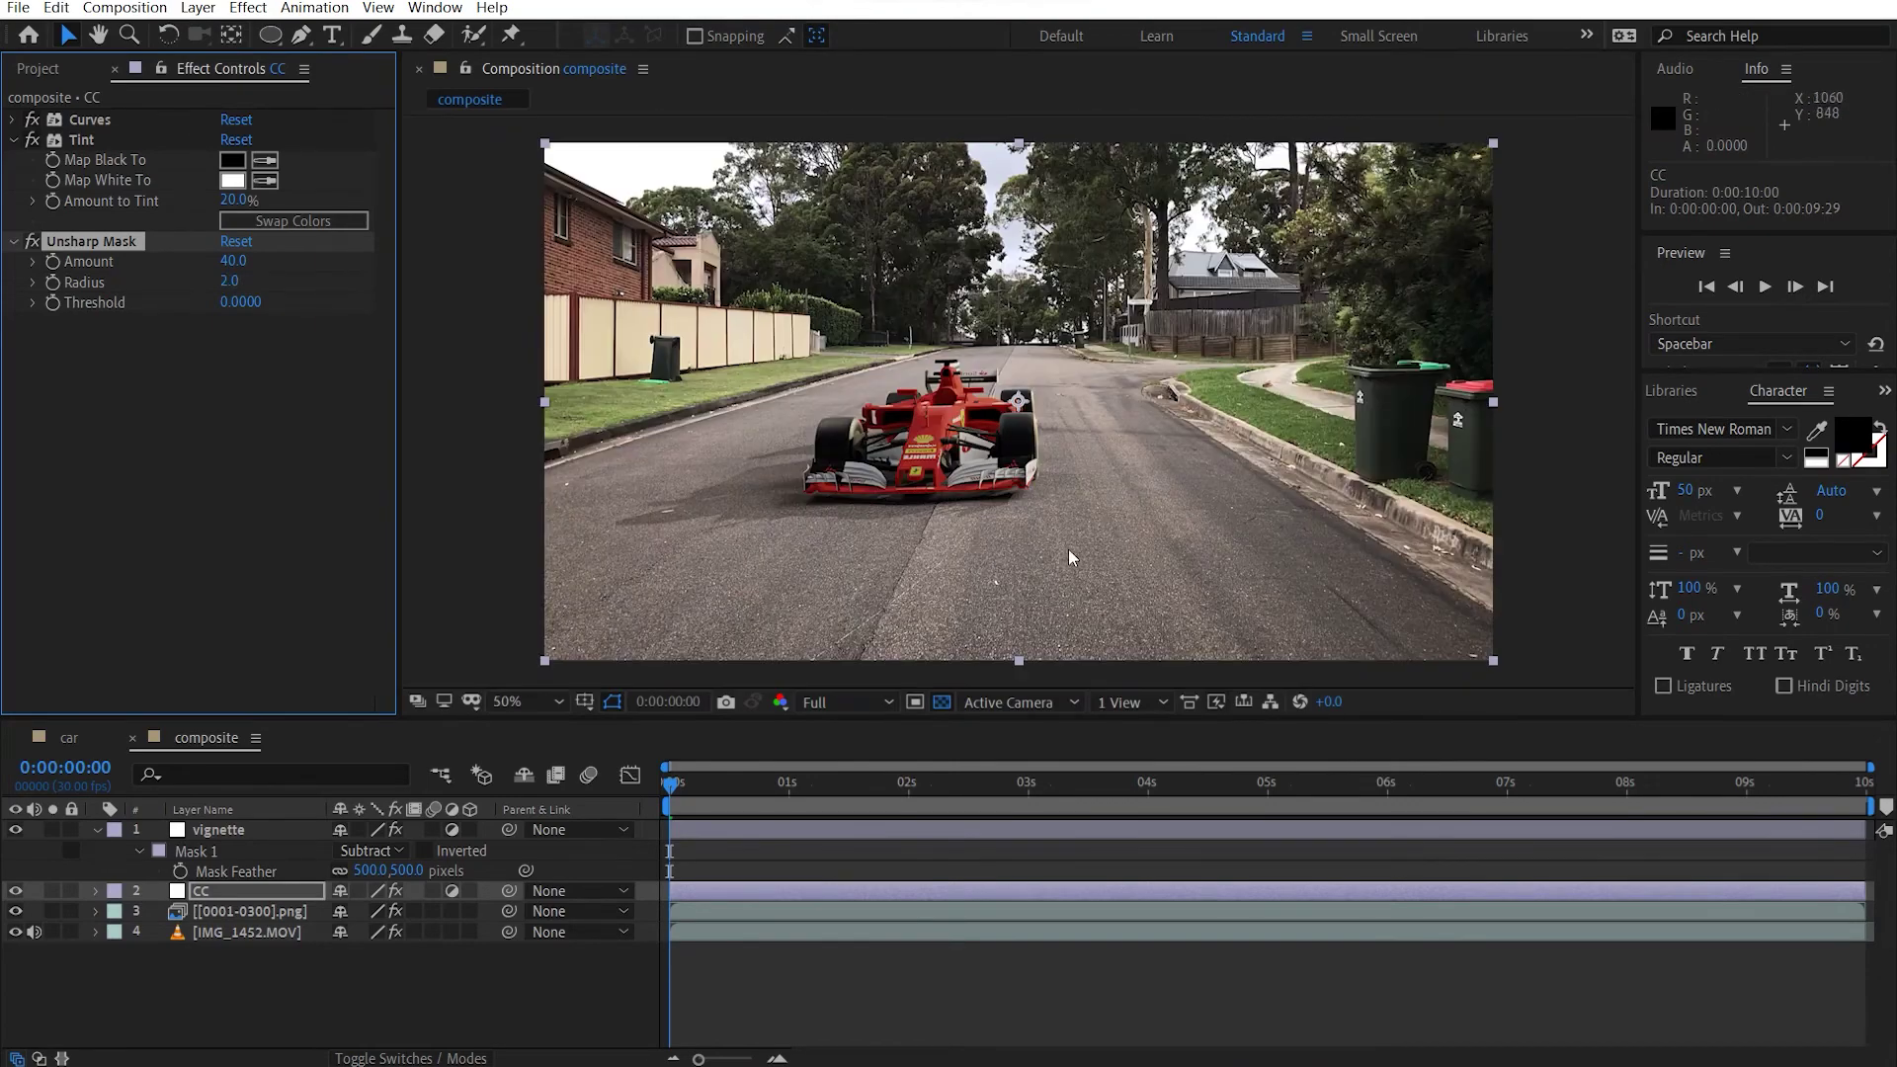
scroll(1068, 548, down, 2)
Apply a Hue/Saturation effect to the [0001-0300].png car layer
click(227, 911)
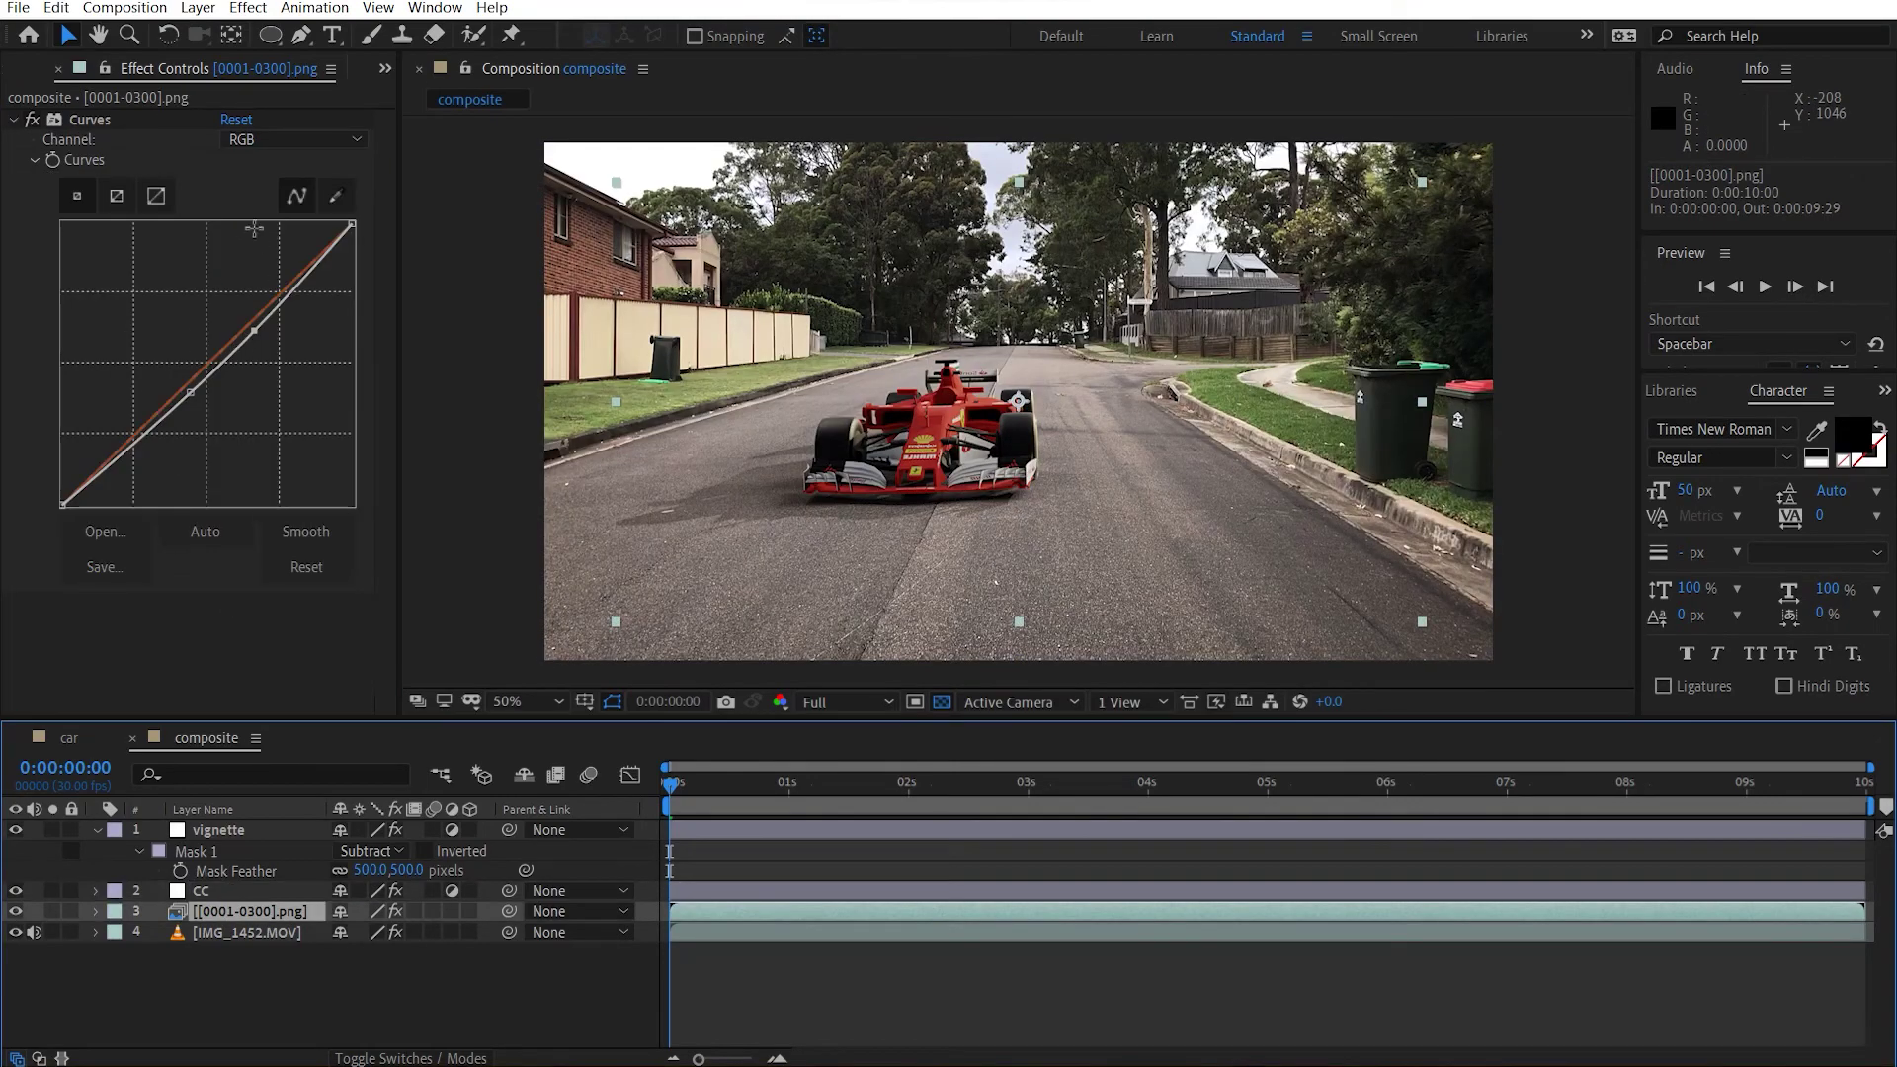
click(266, 144)
click(18, 121)
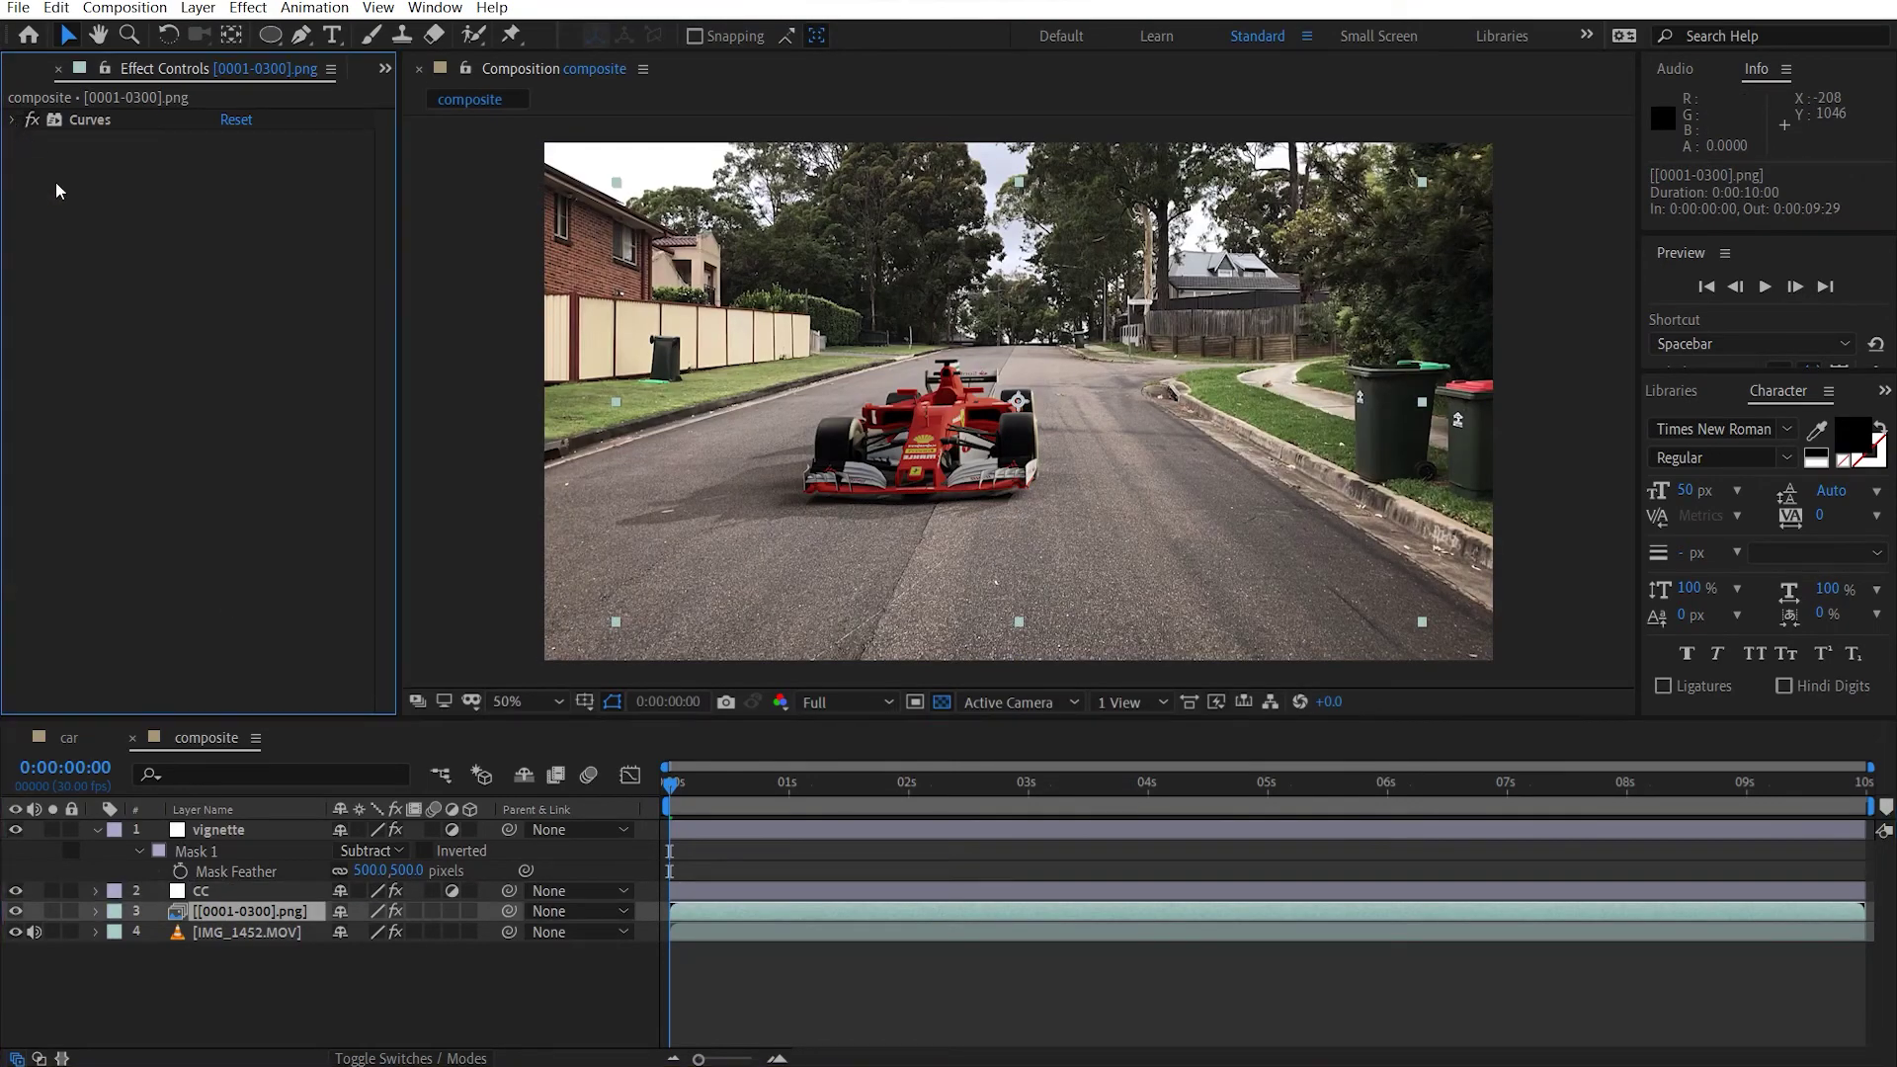
key(ctrl+space)
text(hue)
click(158, 298)
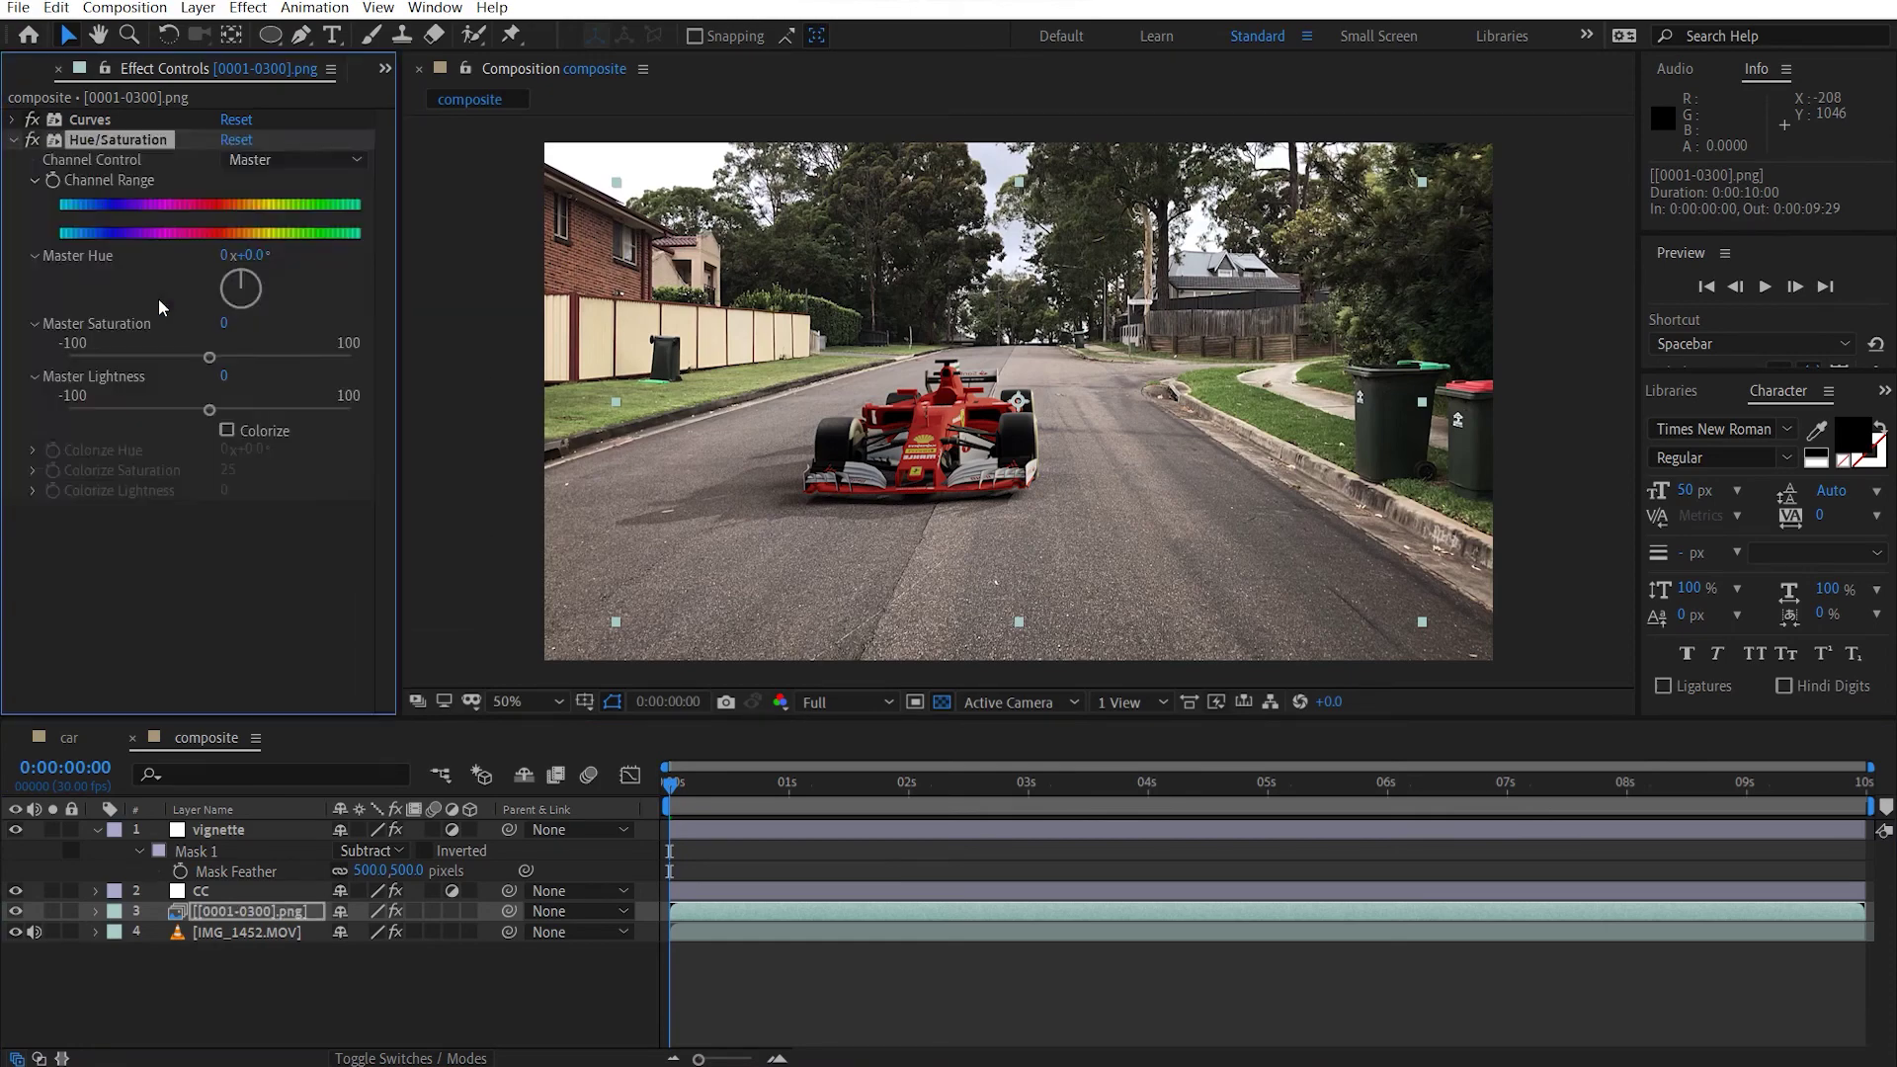
Set the Master Saturation of the car layer's Hue/Saturation effect to 15
scroll(796, 456, up, 4)
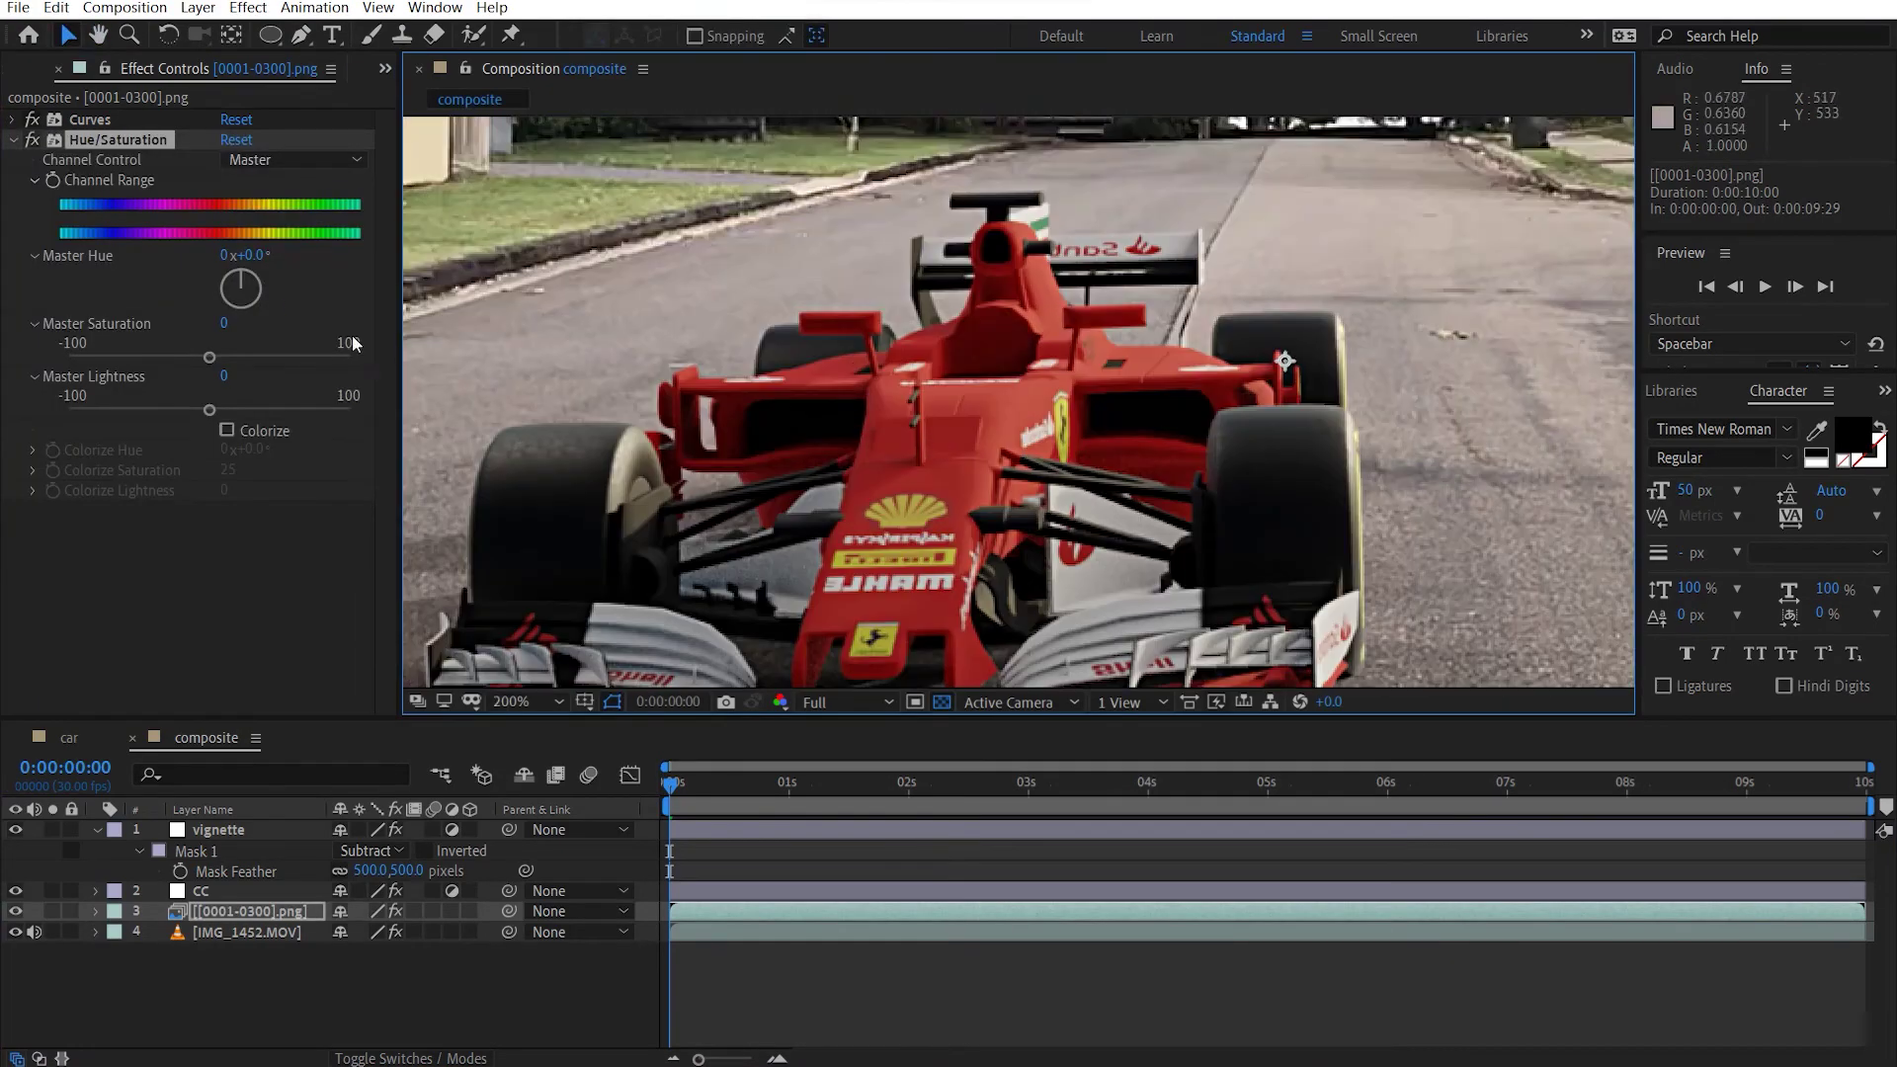
drag(211, 358, 238, 358)
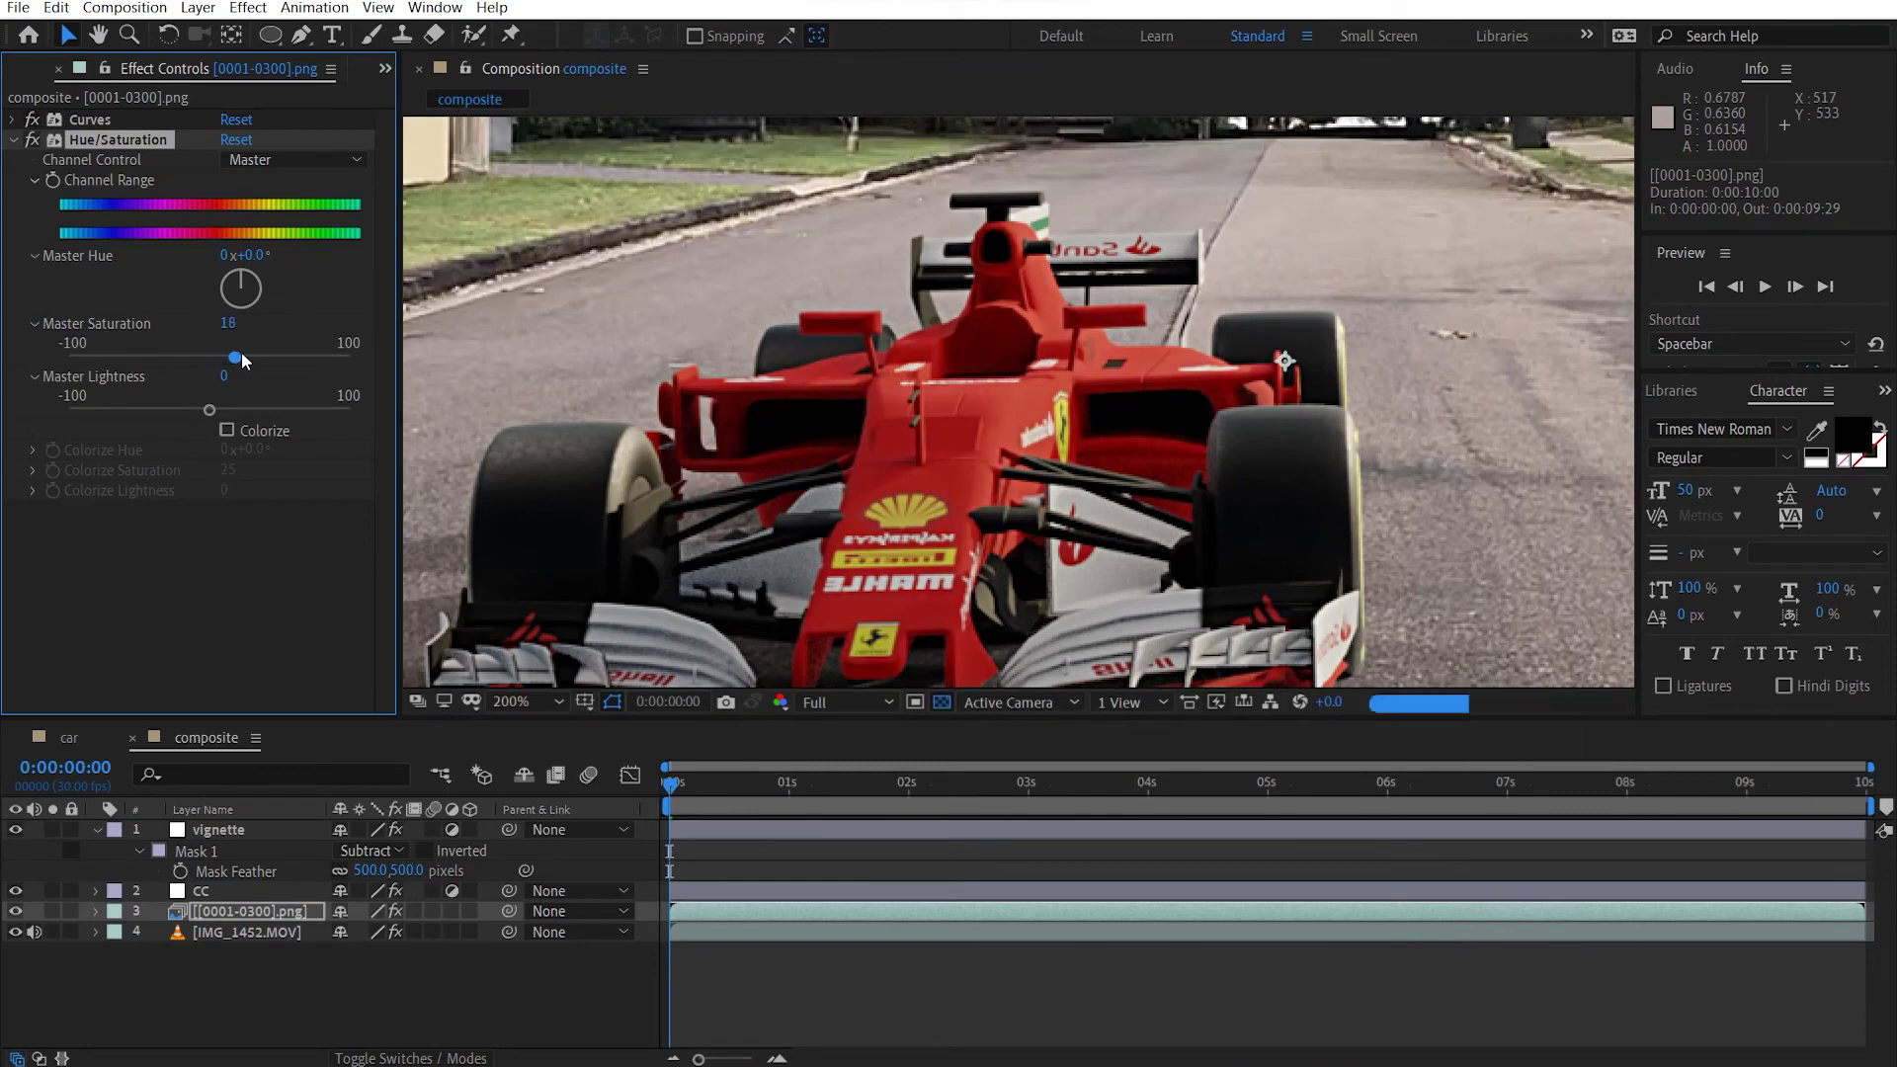
scroll(852, 369, down, 2)
scroll(854, 371, down, 1)
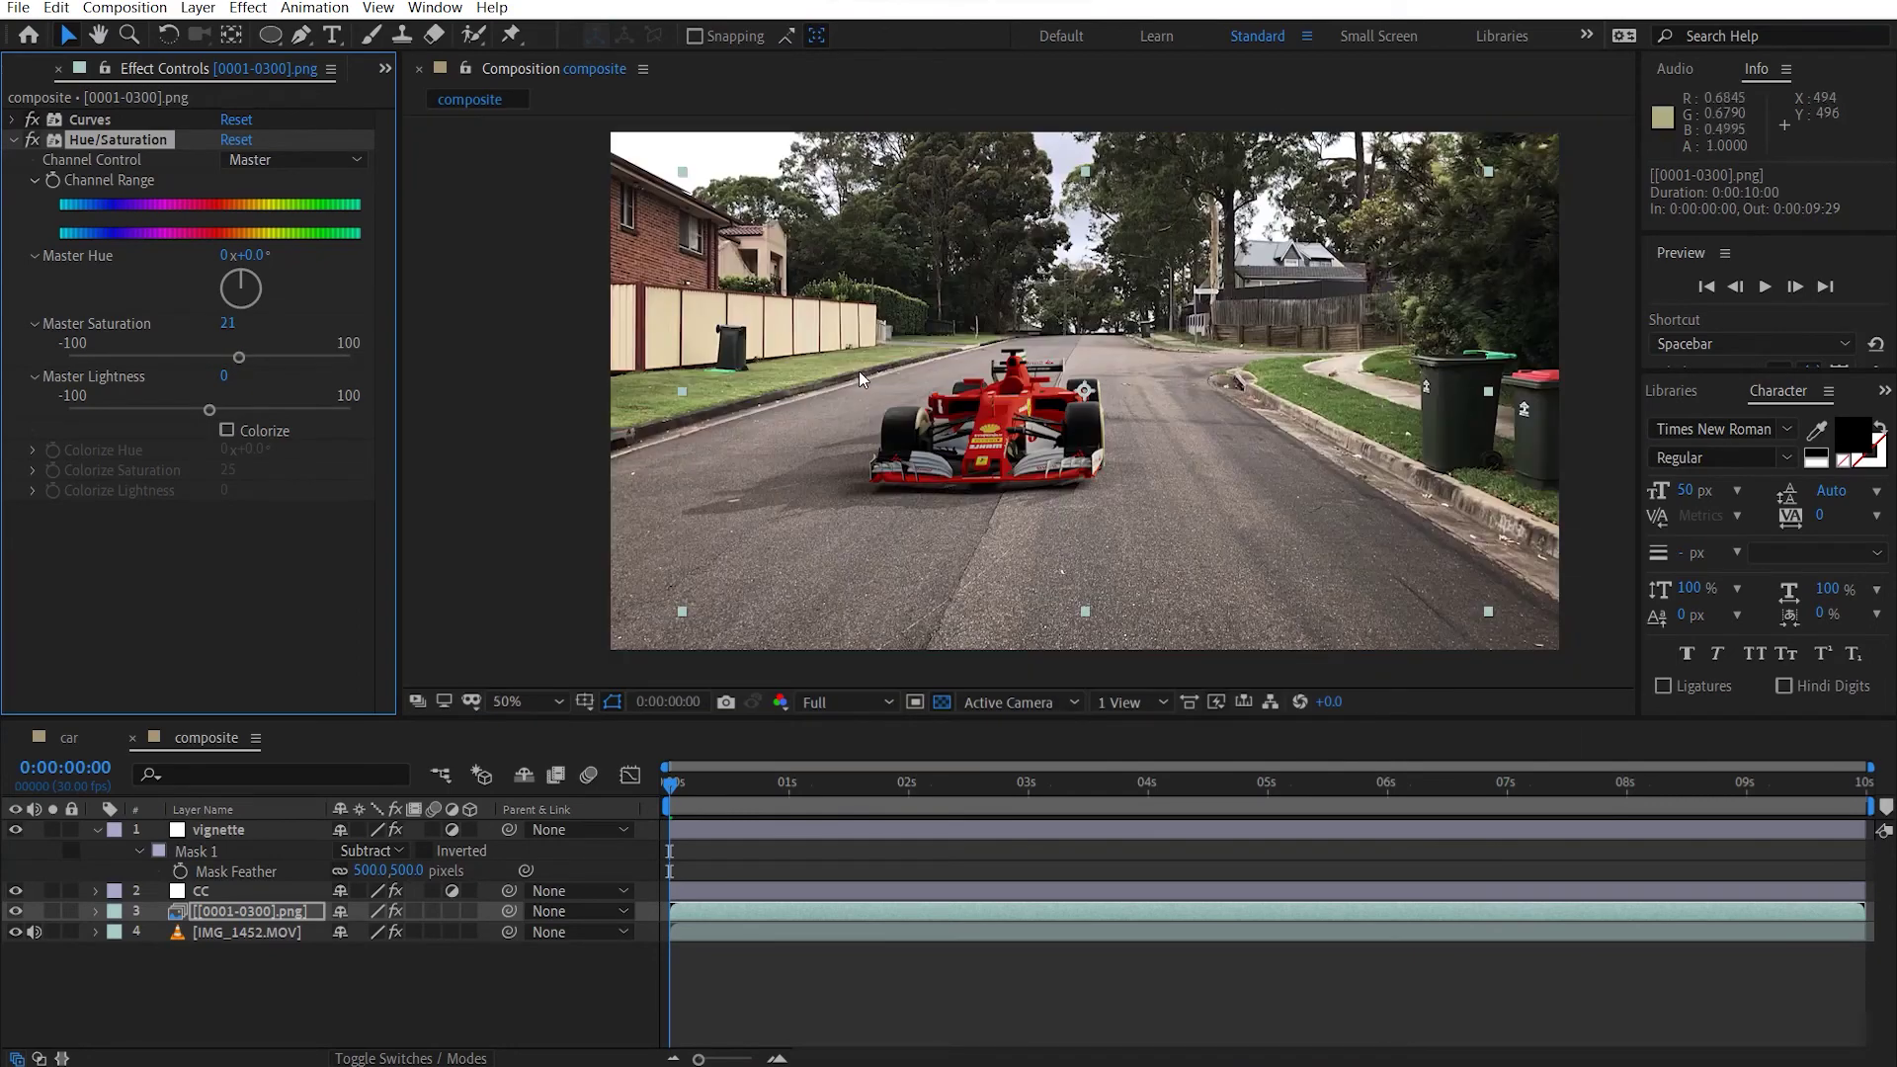
scroll(864, 370, up, 1)
scroll(866, 371, up, 1)
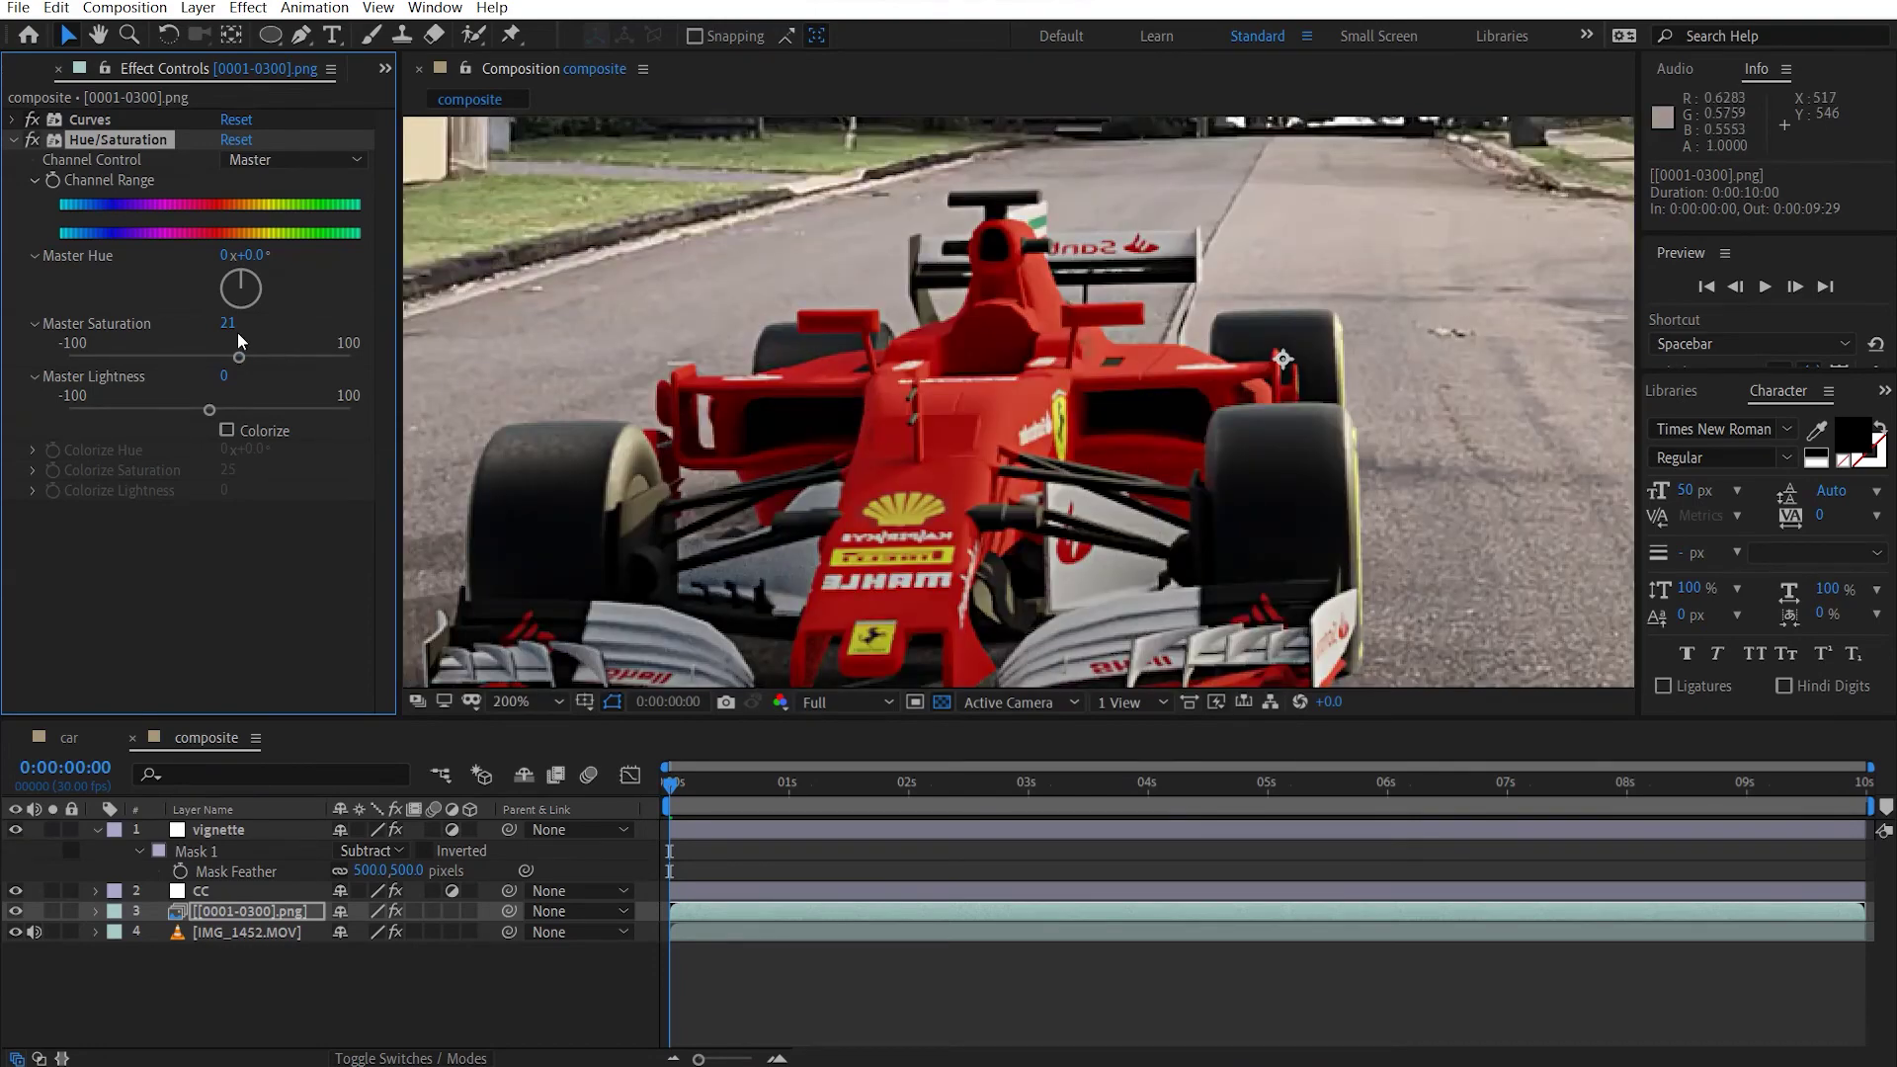
click(285, 332)
click(228, 323)
text(20)
key(Return)
scroll(1129, 378, down, 2)
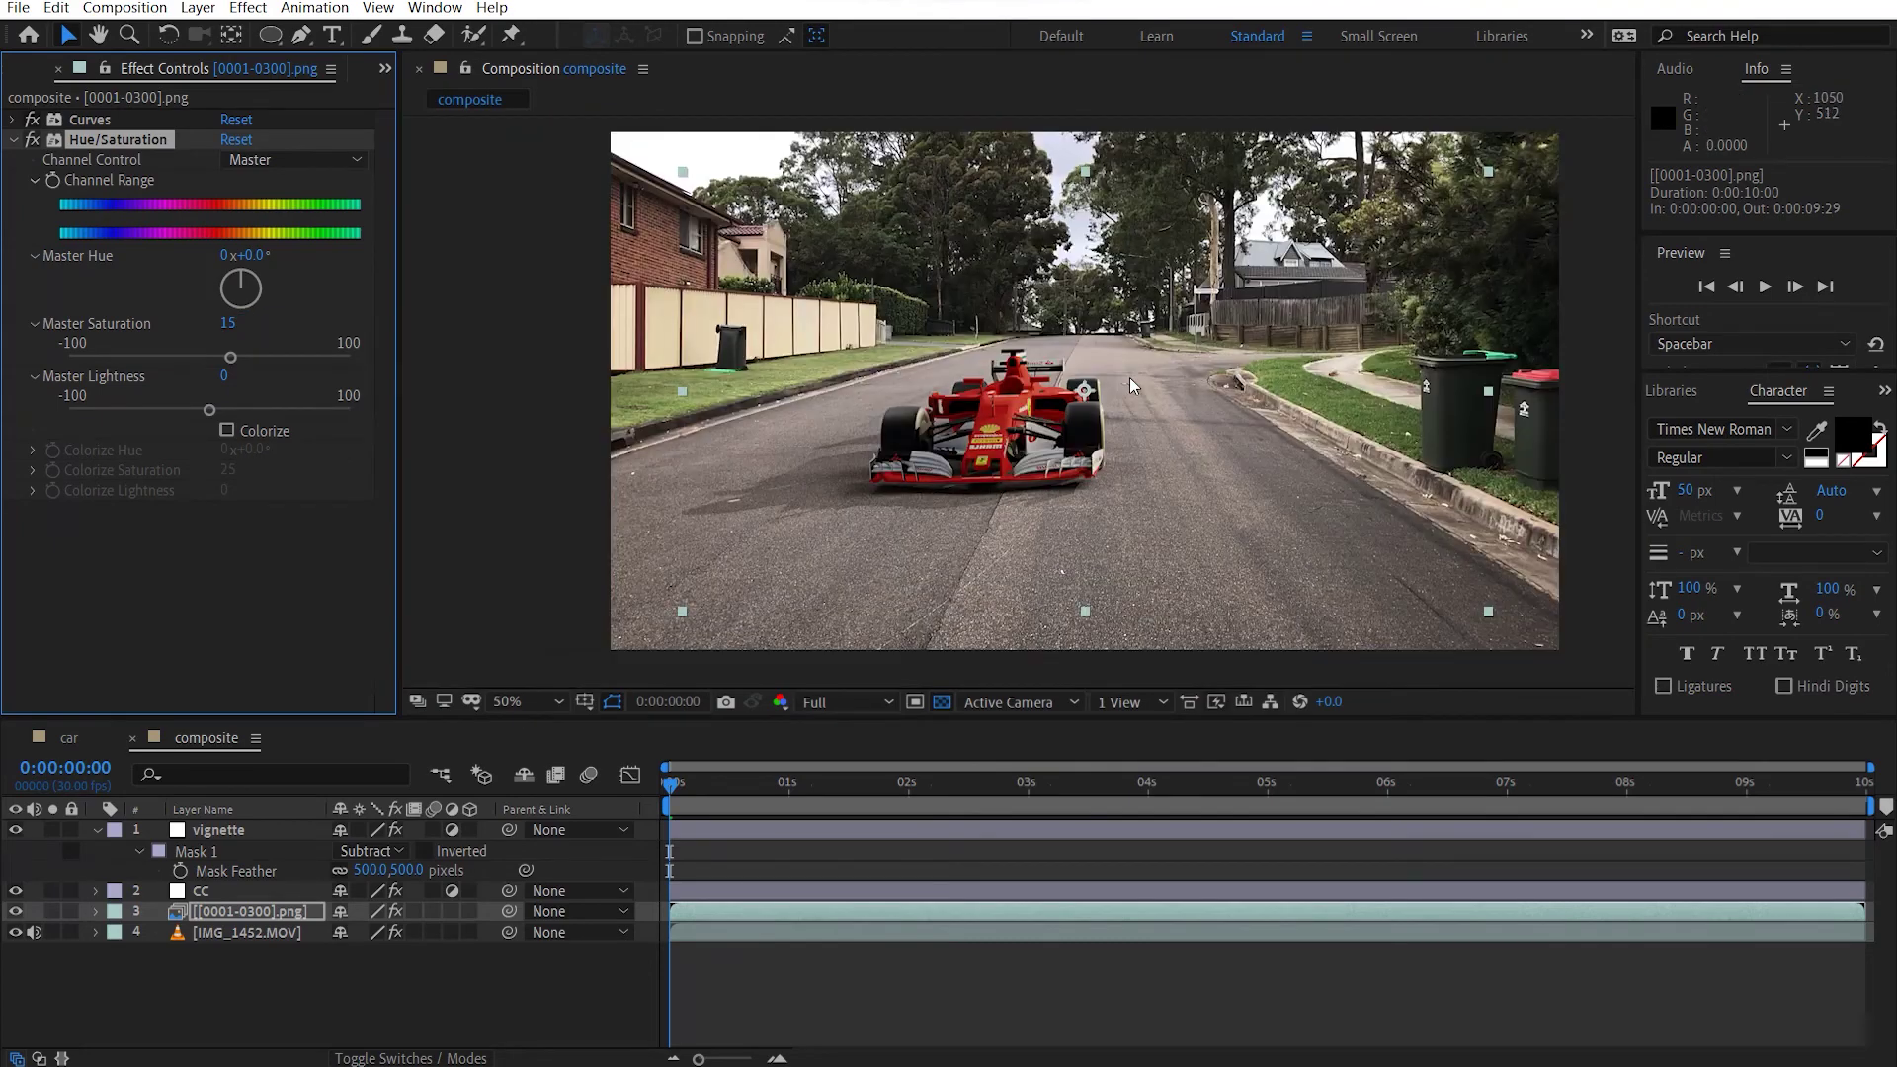
click(1561, 366)
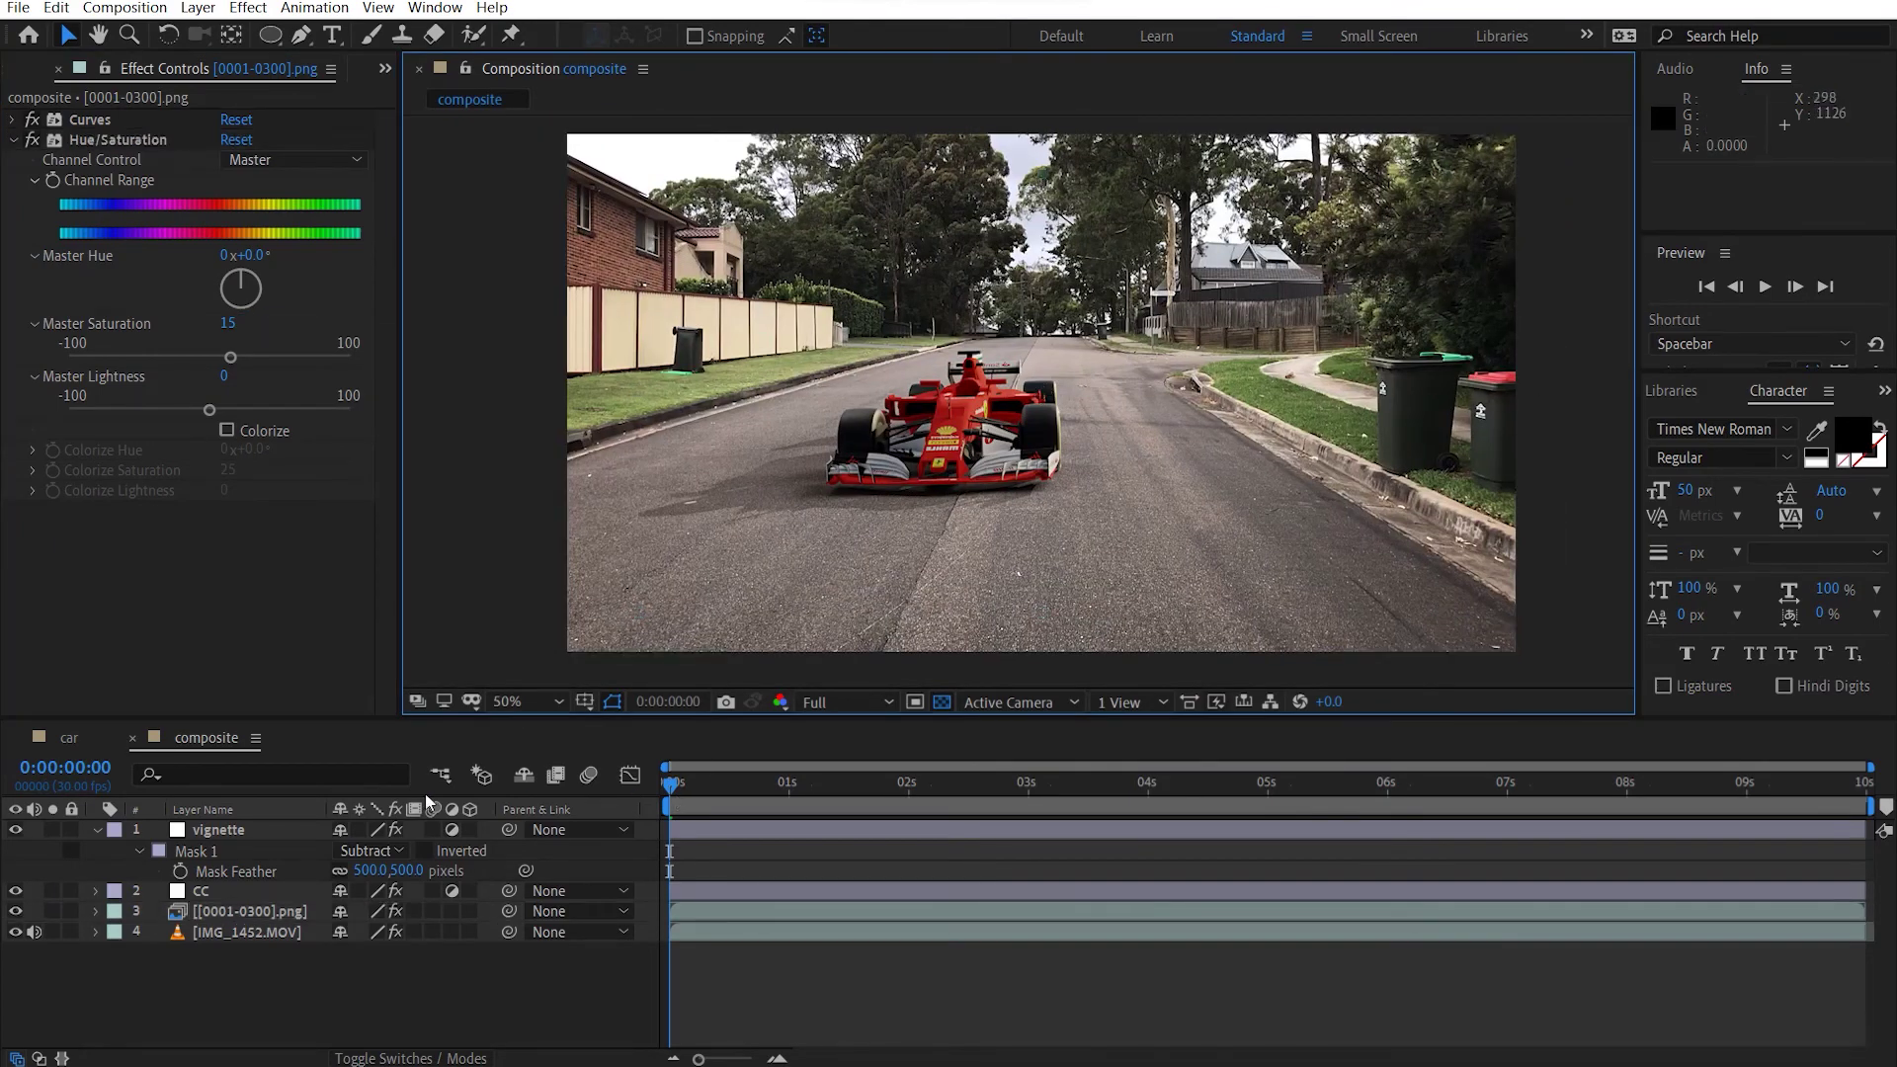
Collapse the vignette layer's properties, clear the layer selection and play back the composite to review the car over the street footage
click(96, 829)
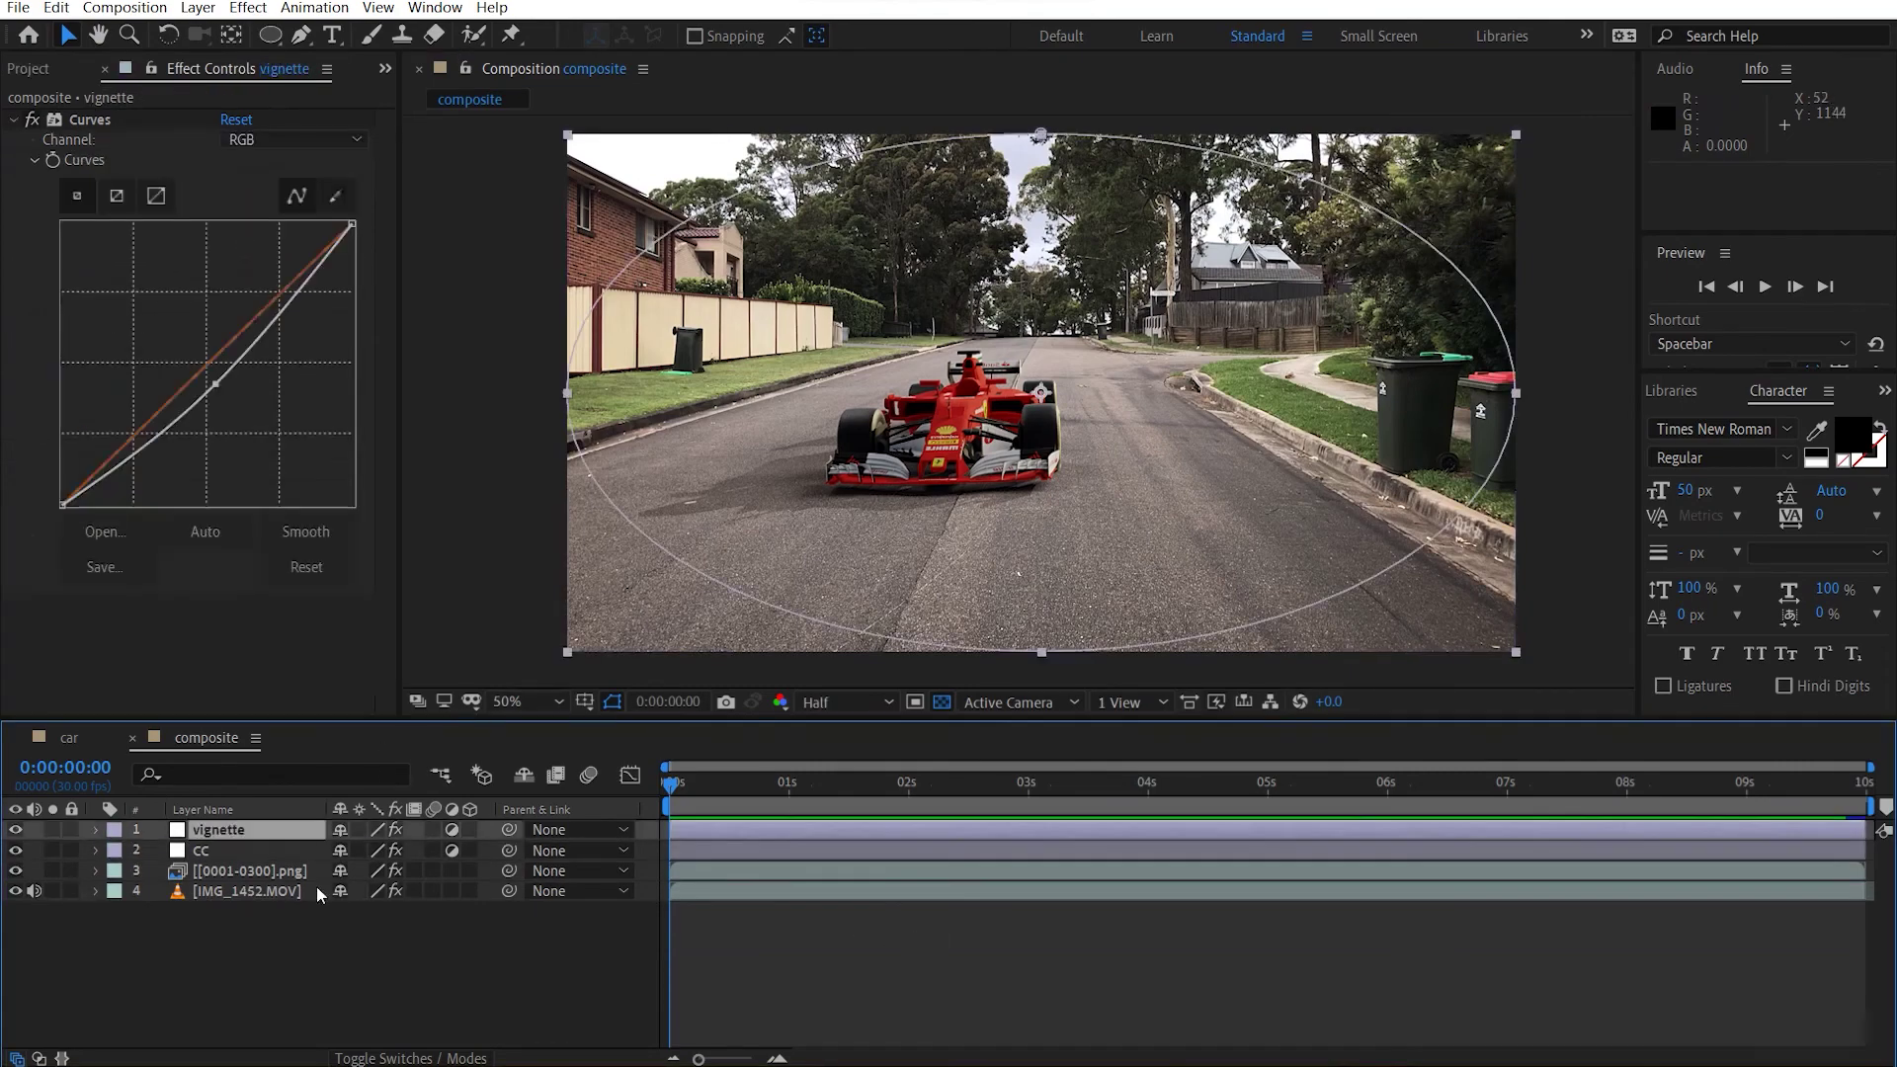
click(315, 923)
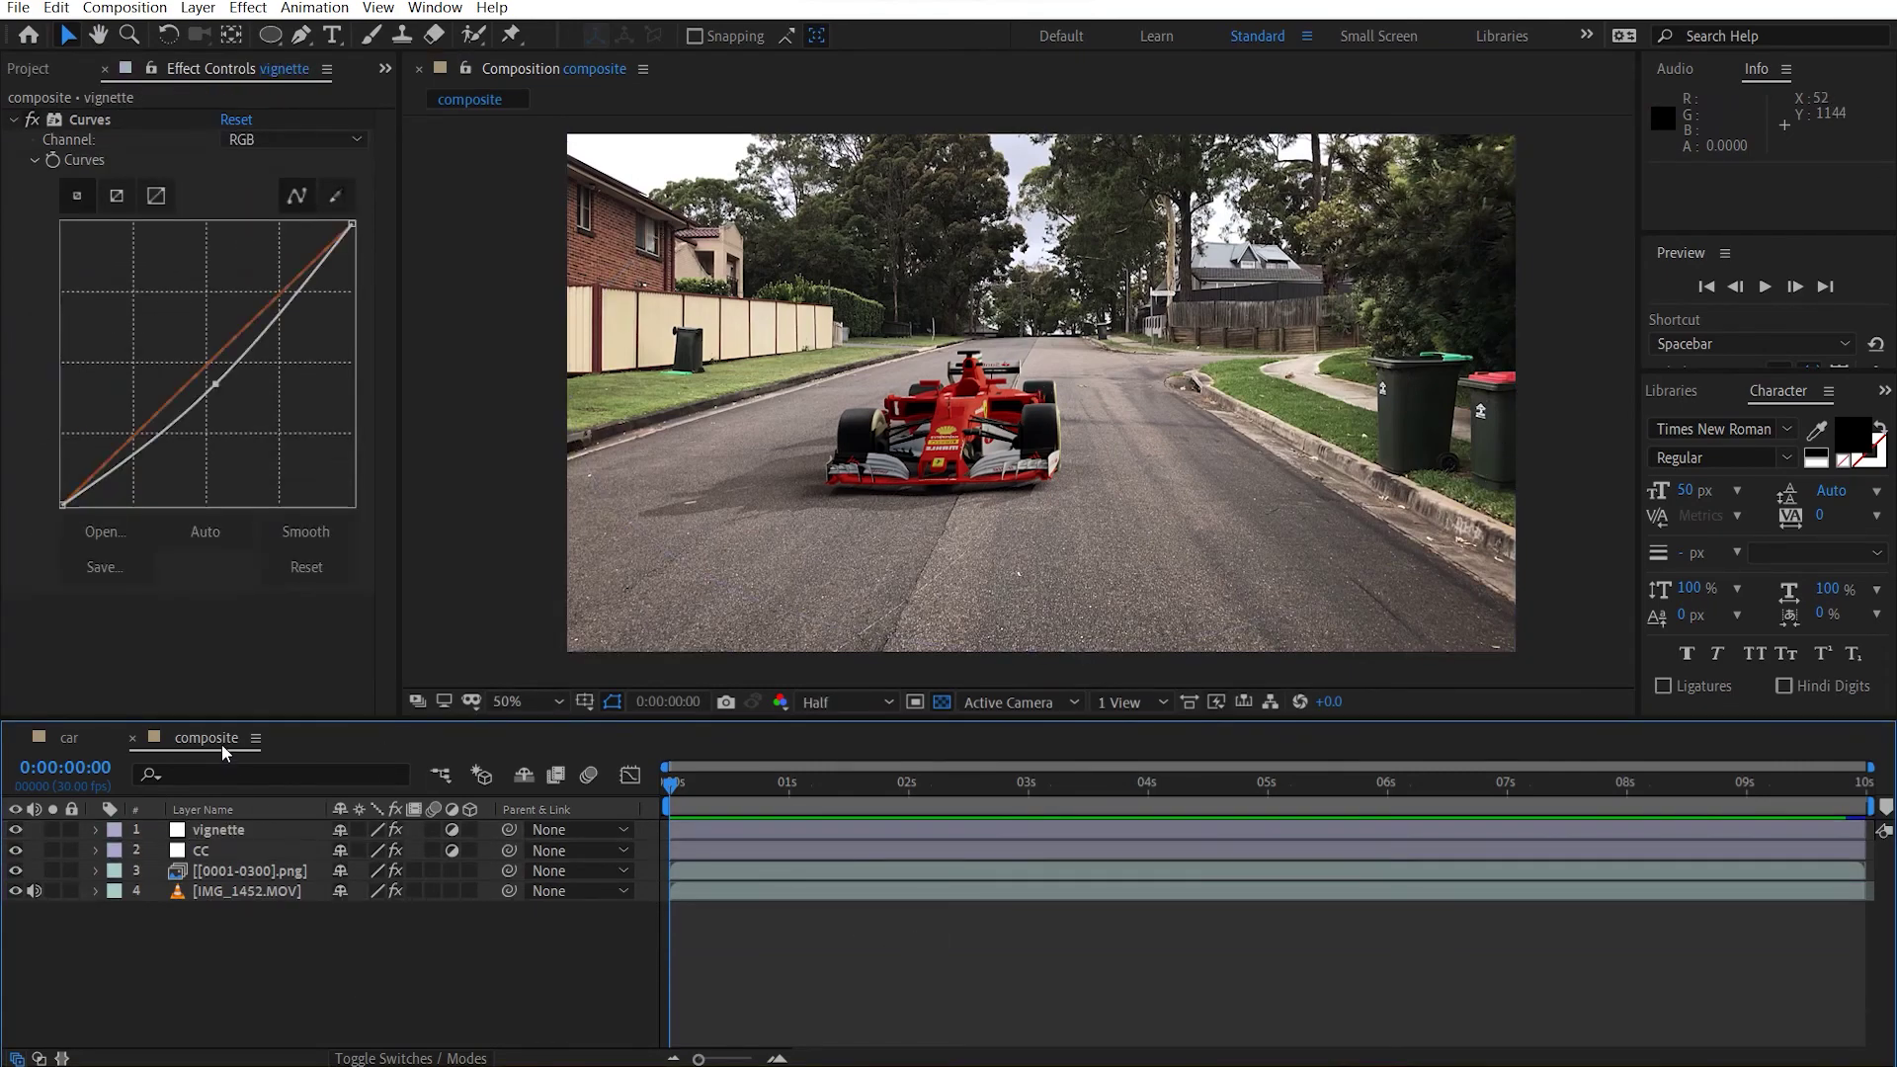
key(space)
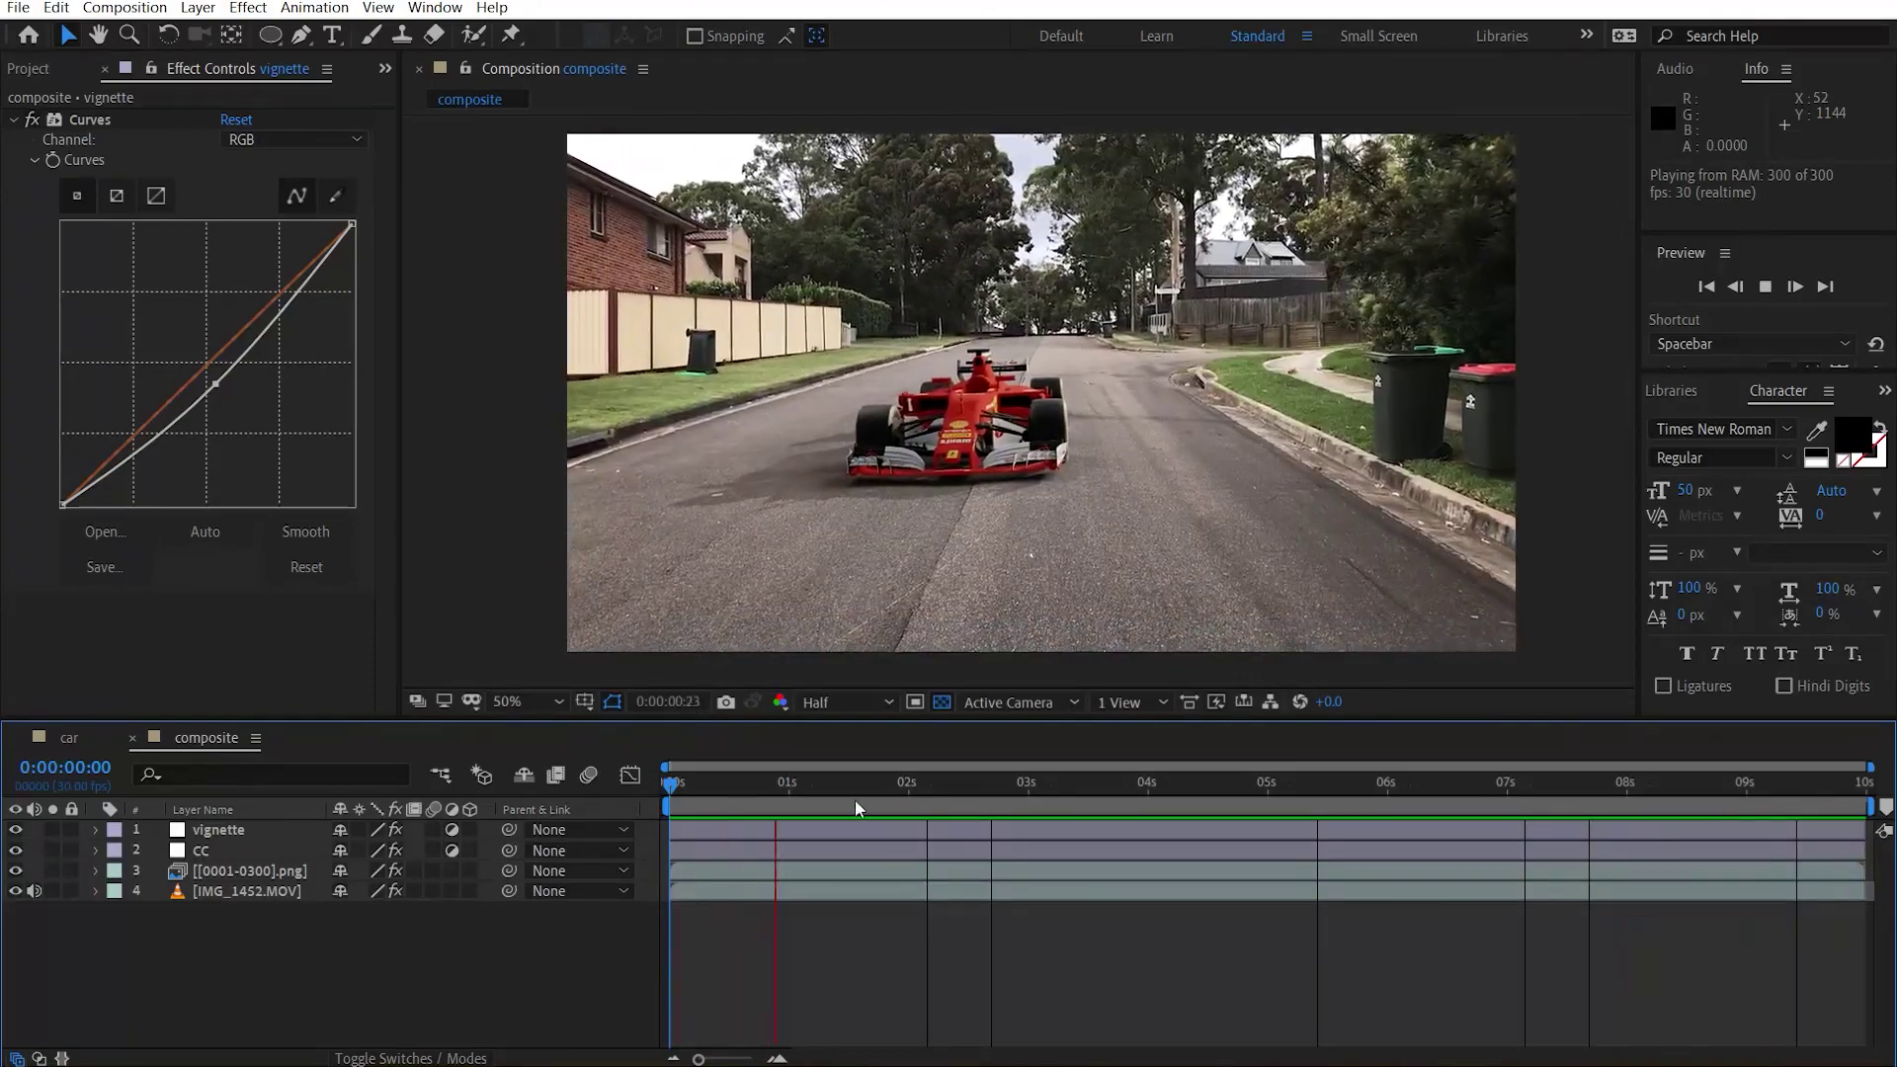
key(space)
drag(861, 798, 684, 880)
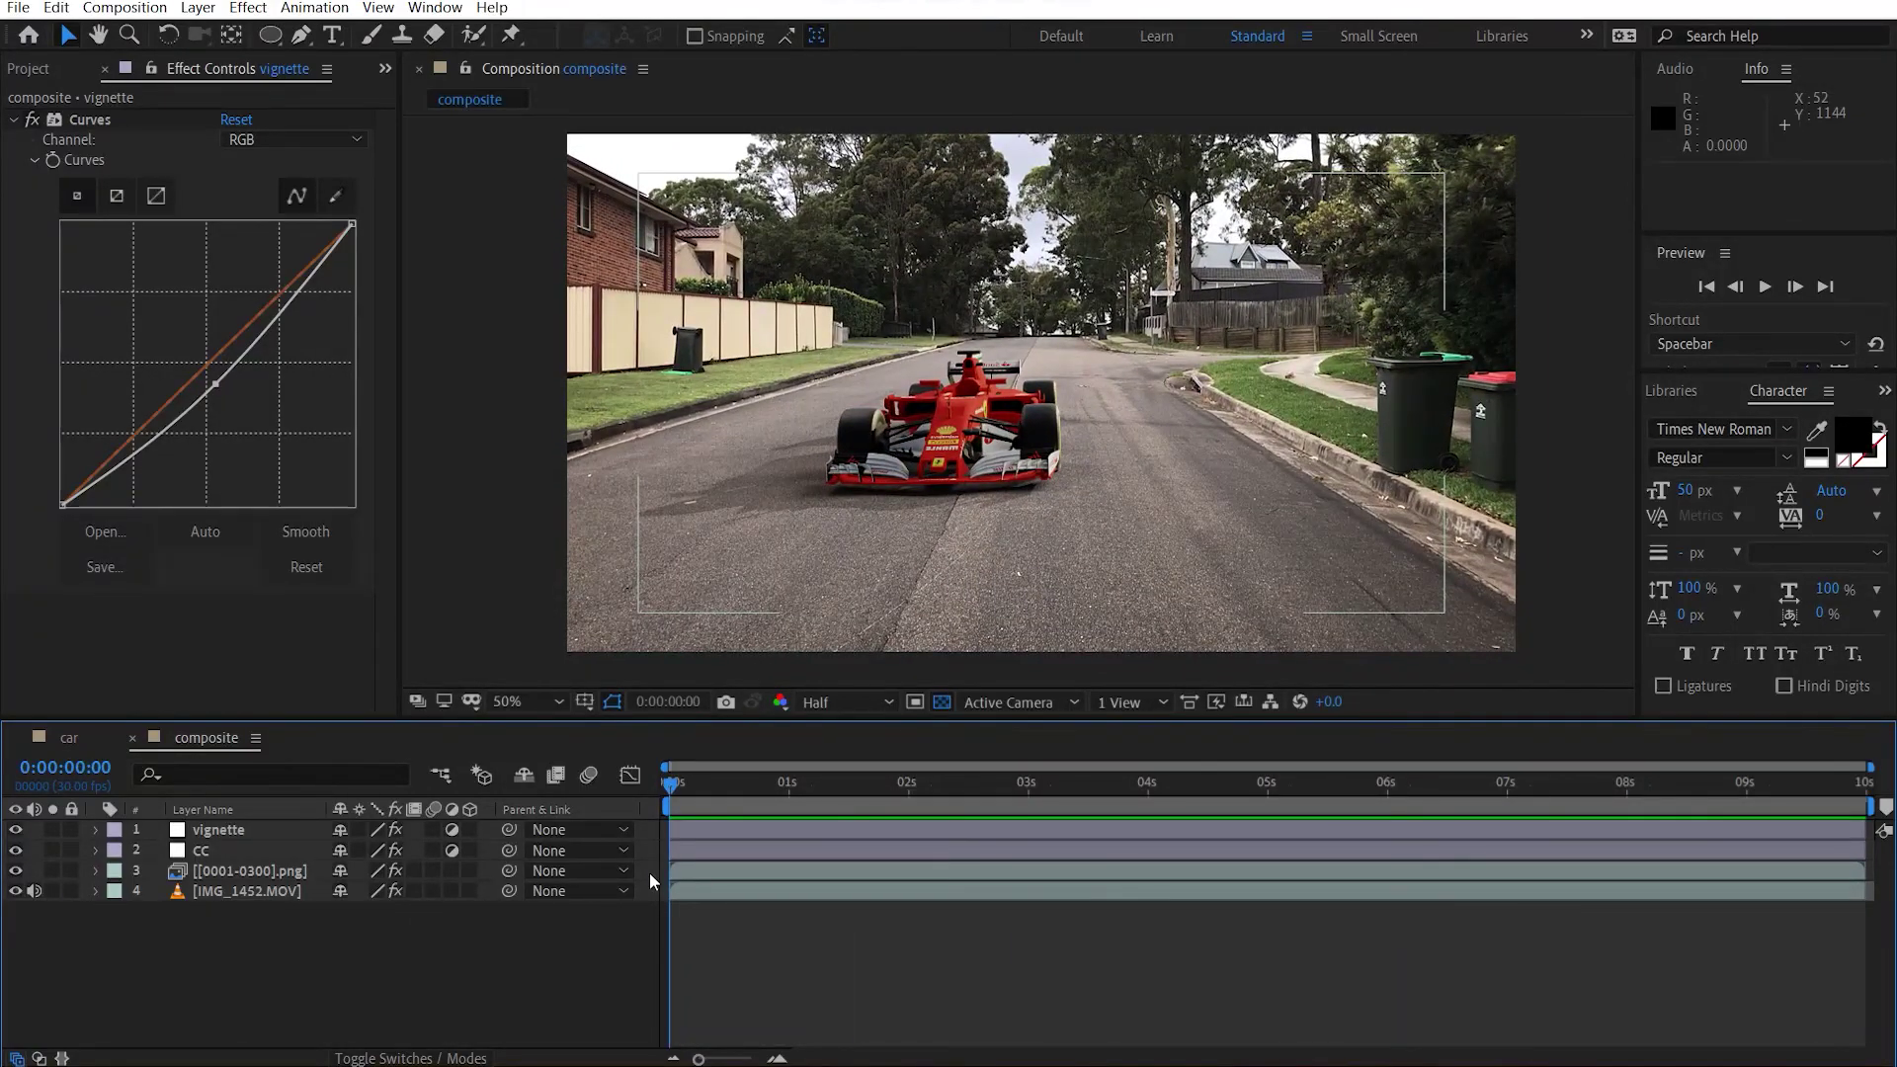
Inspect the car close up while scrubbing the composite from the start to 0:00:08:00, and return to the first frame
scroll(922, 531, up, 2)
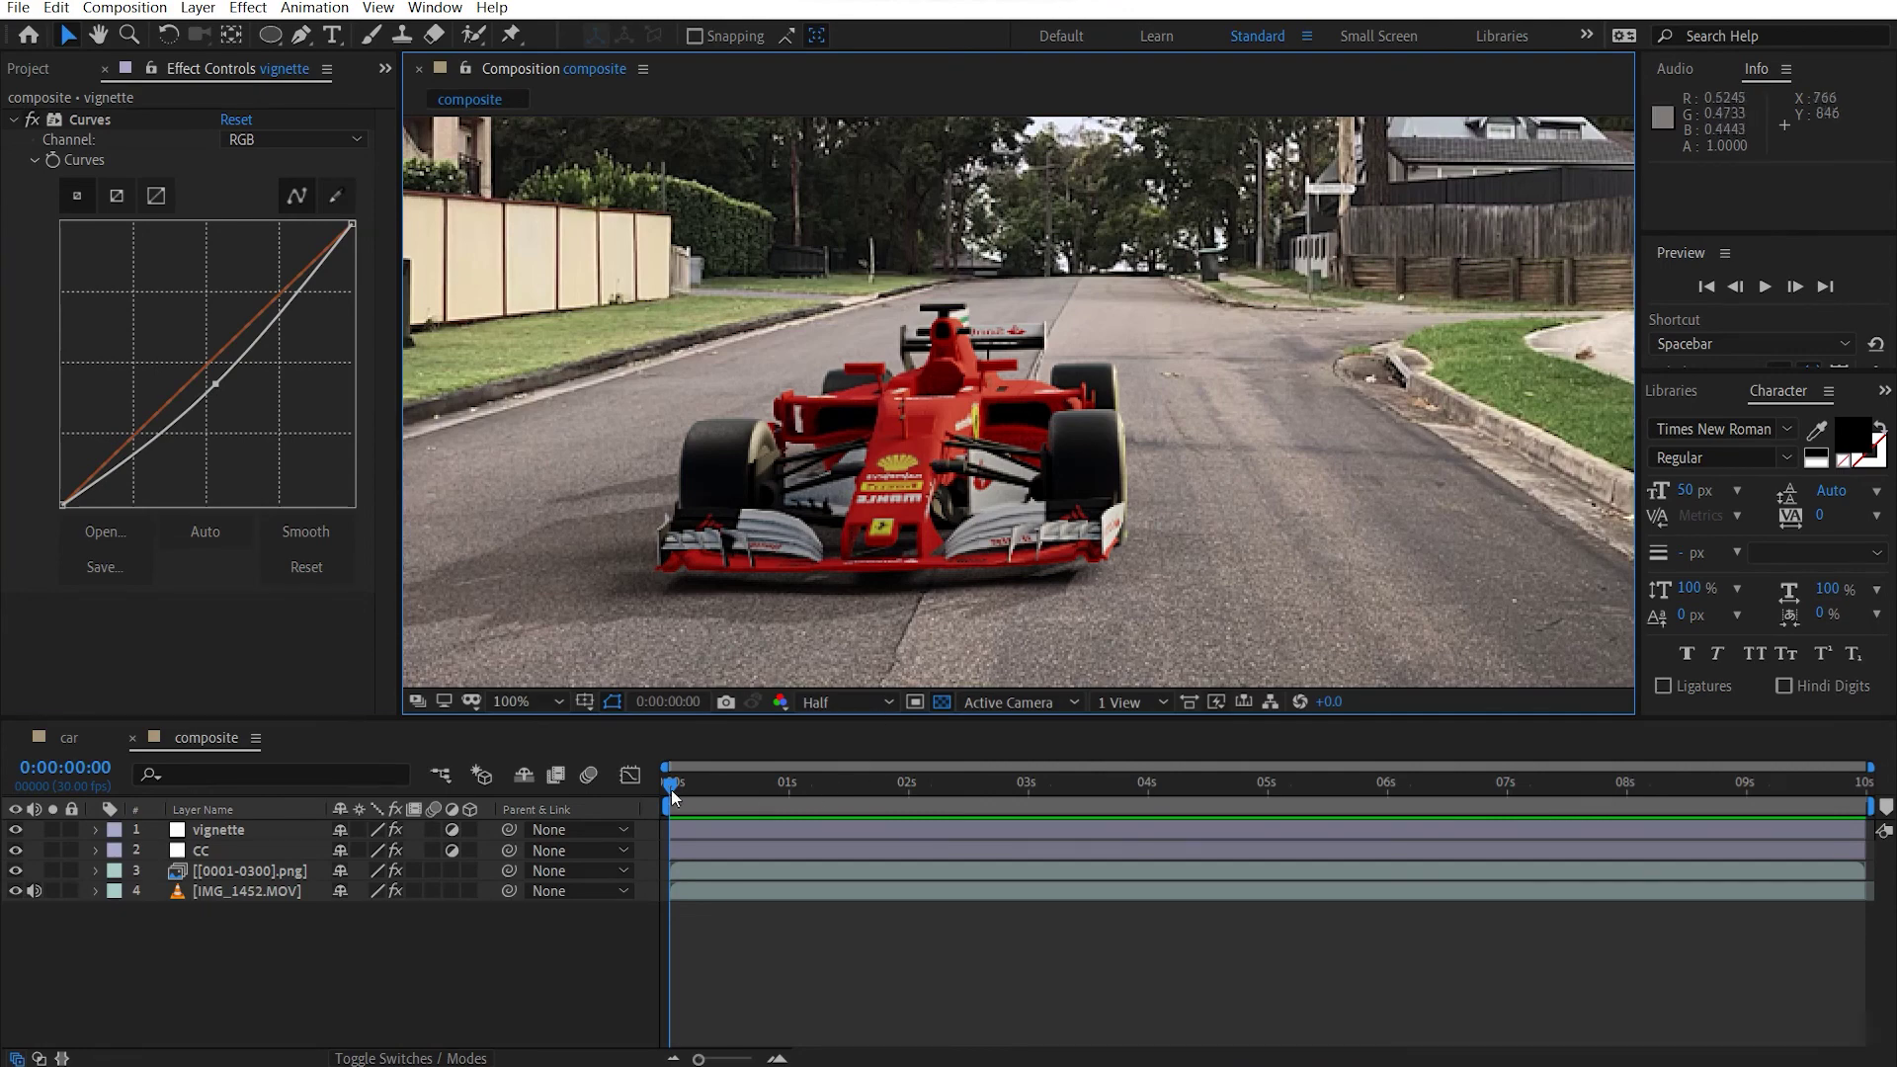
drag(671, 790, 1621, 852)
scroll(1164, 565, down, 2)
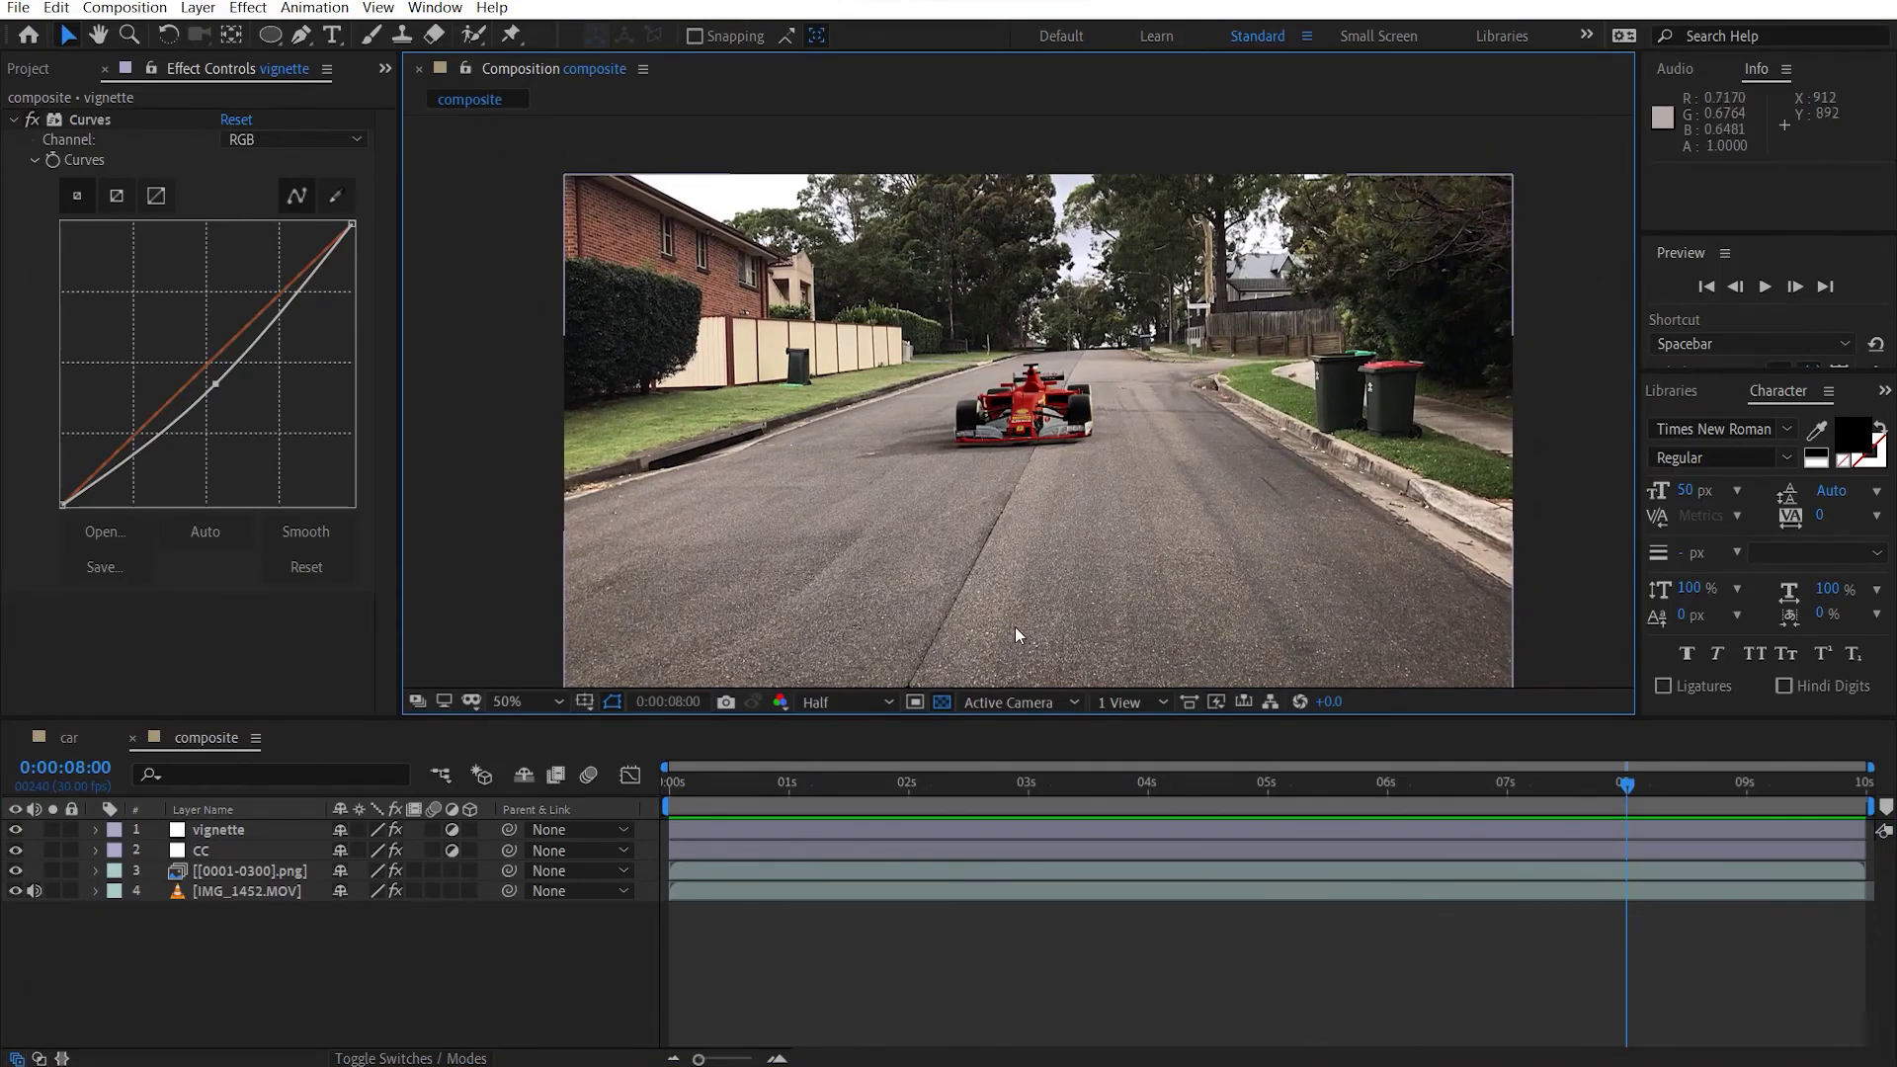
key(Home)
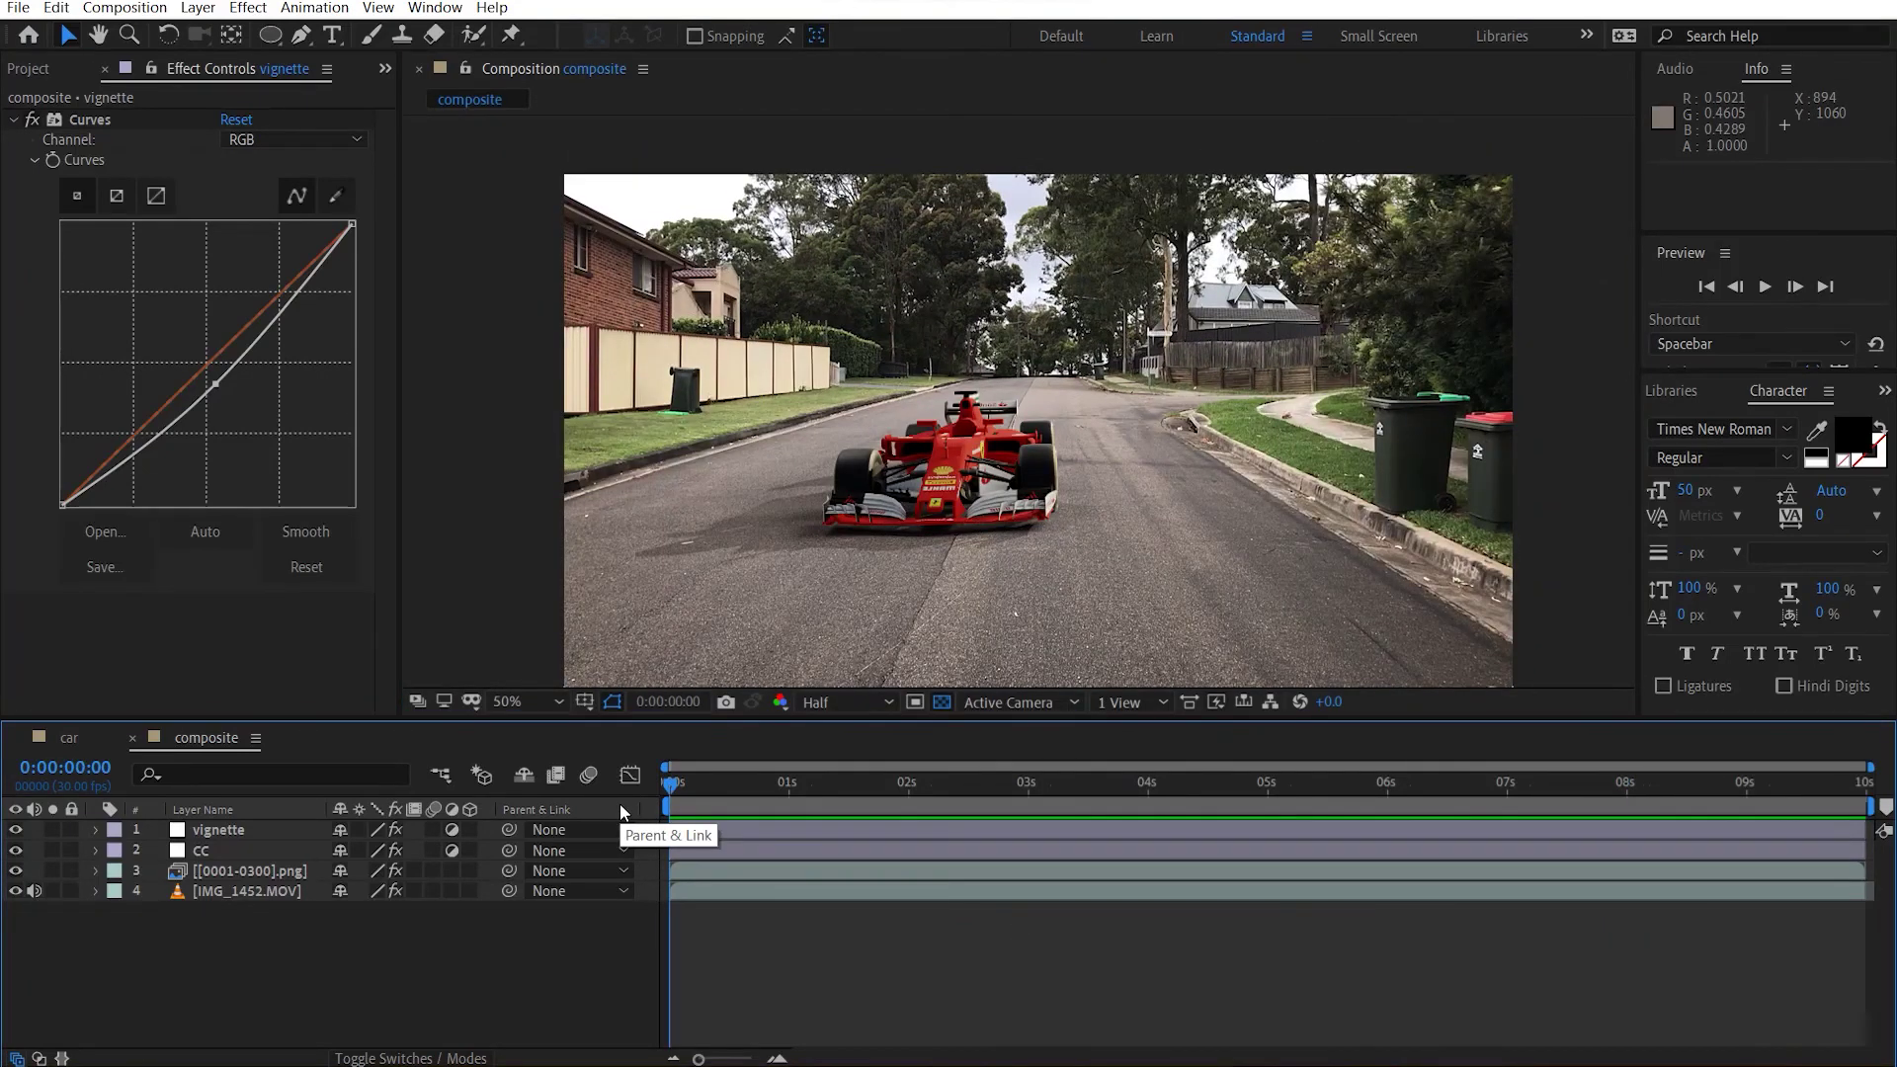